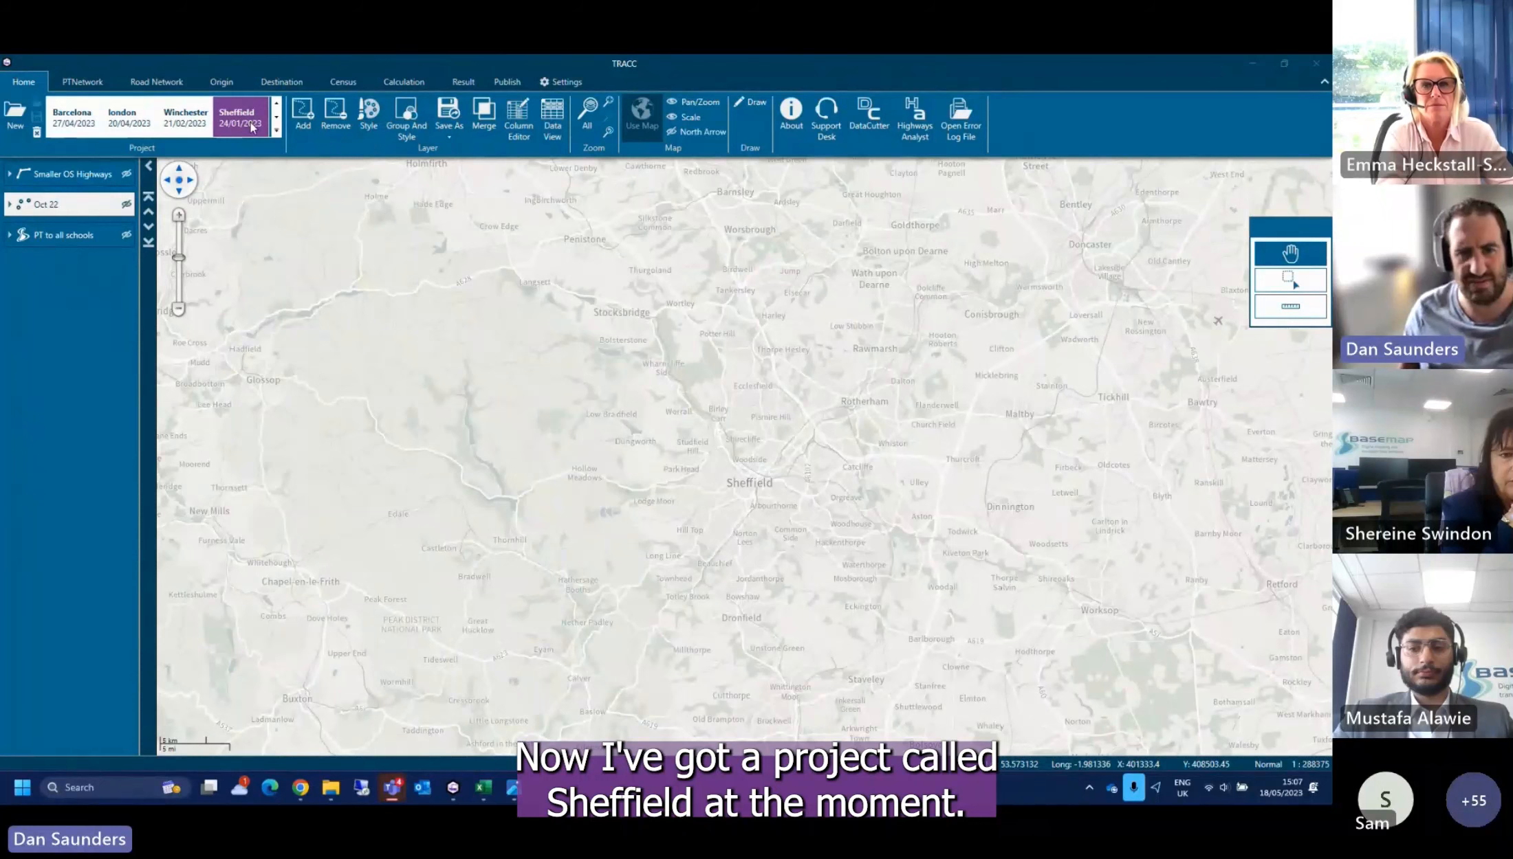
Switch to DataCutter in the browser and set the search area to Sheffield District
click(82, 81)
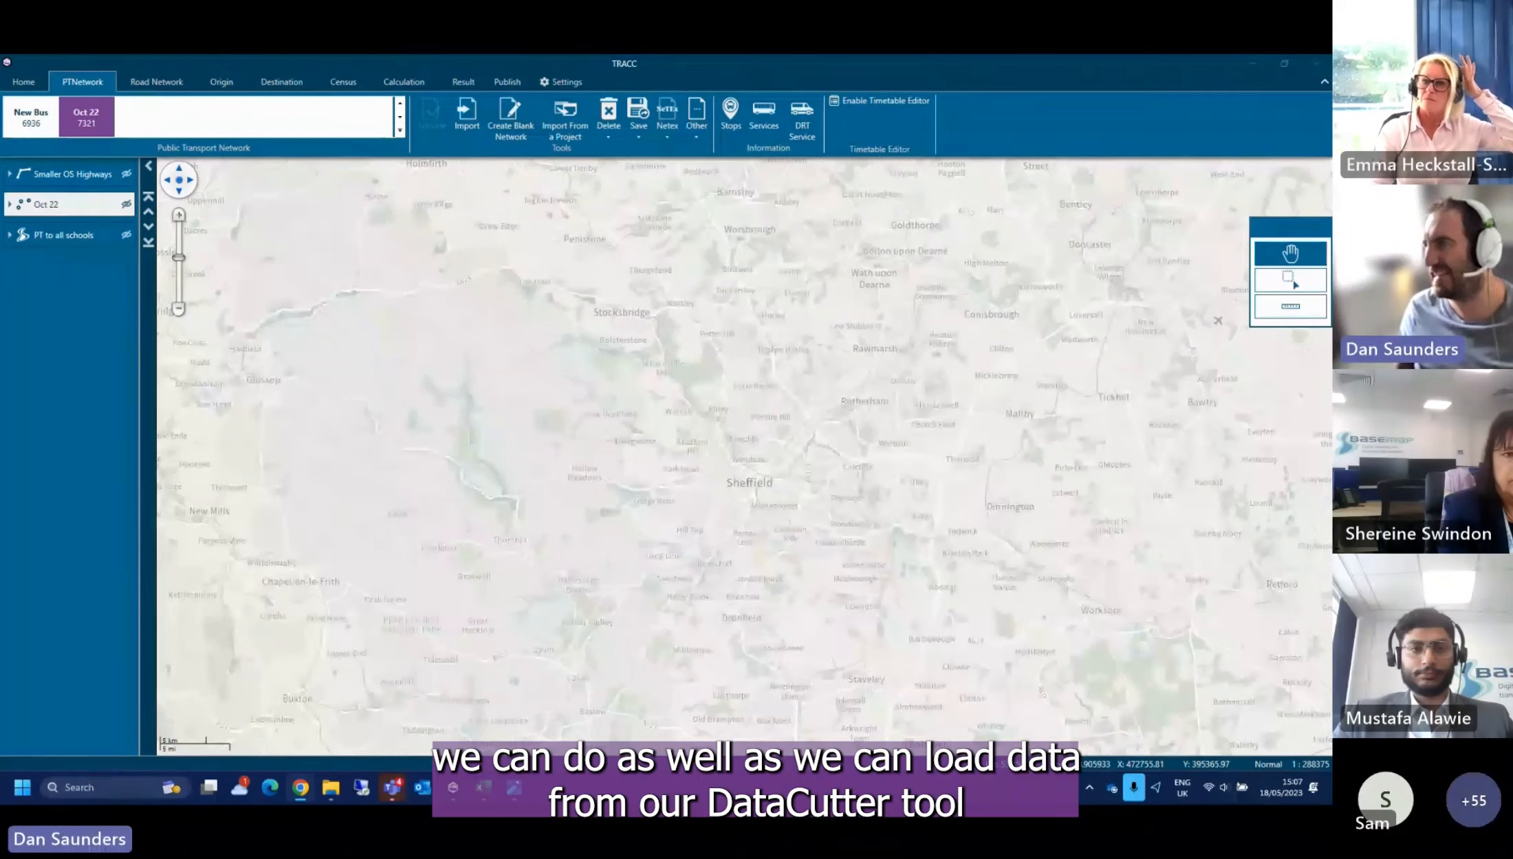
drag(1331, 392, 725, 55)
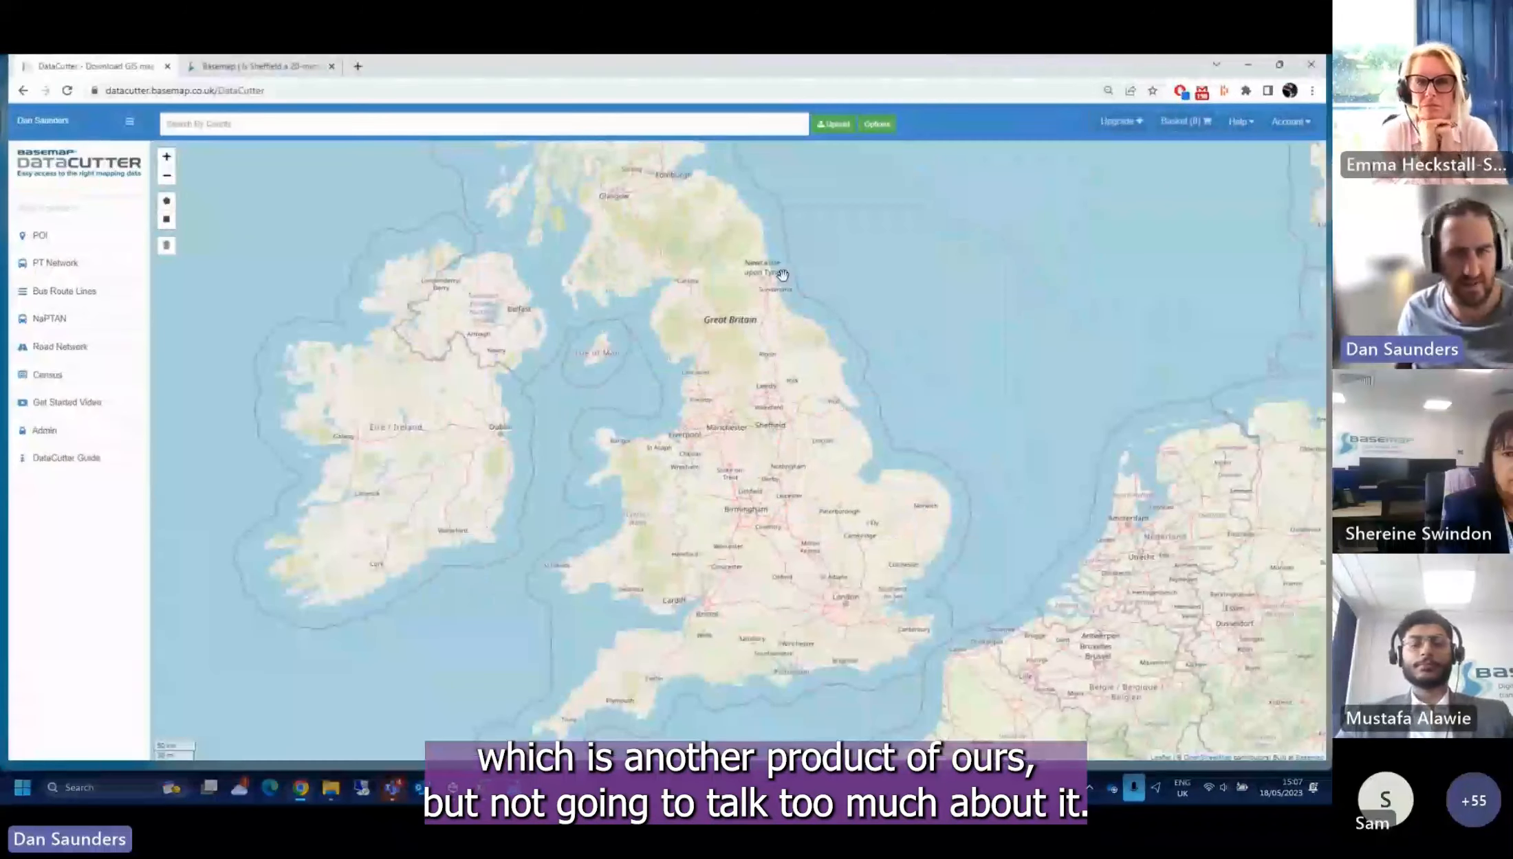
click(244, 131)
text(sheffield)
click(247, 146)
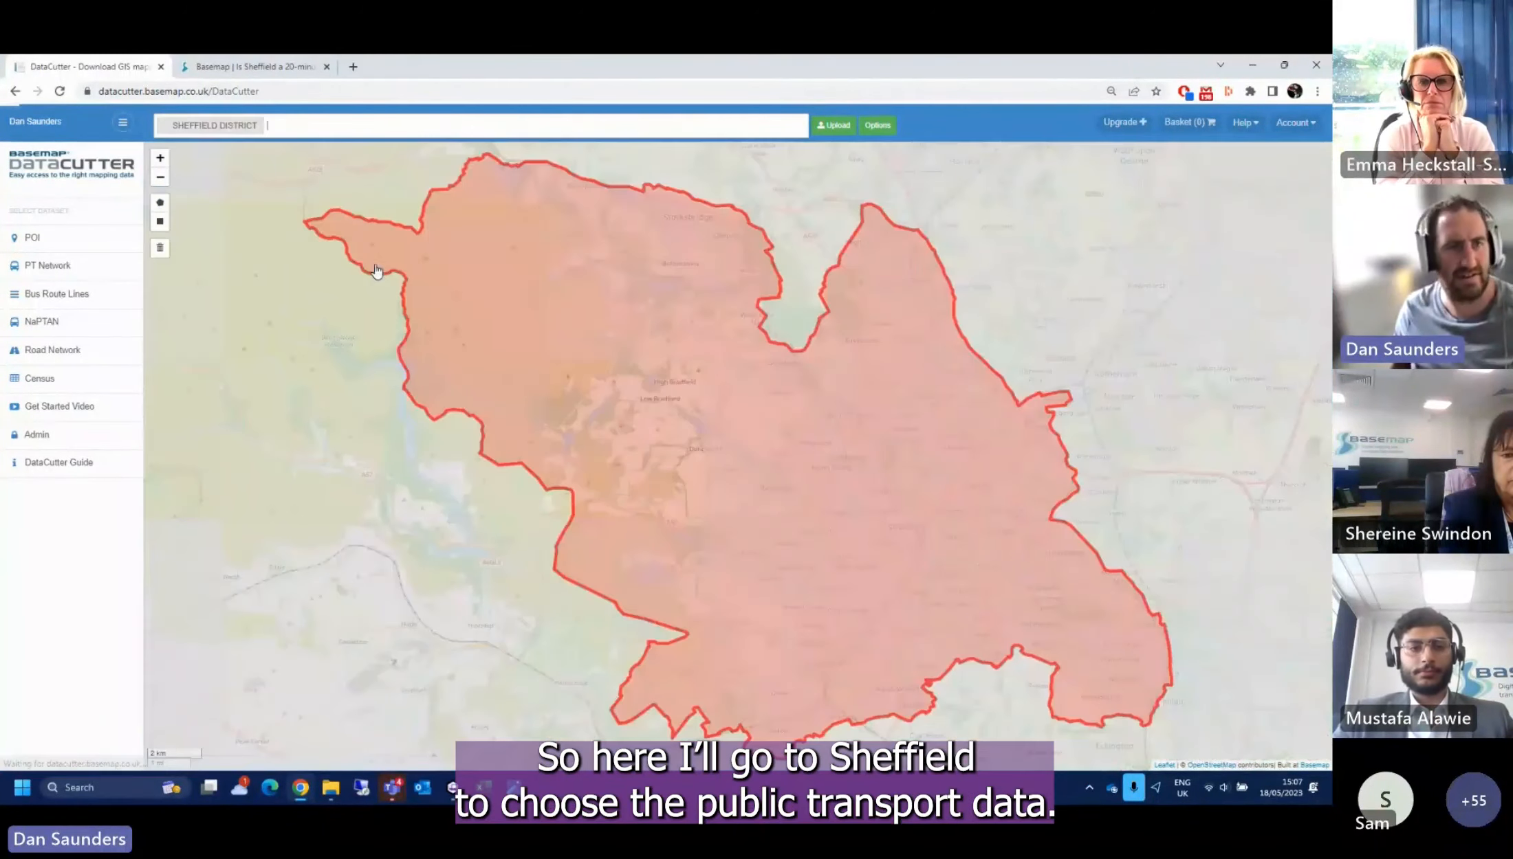
Review the public transport network data preferences for Sheffield, including the available quarters, transport modes and output types, without requesting data
click(98, 264)
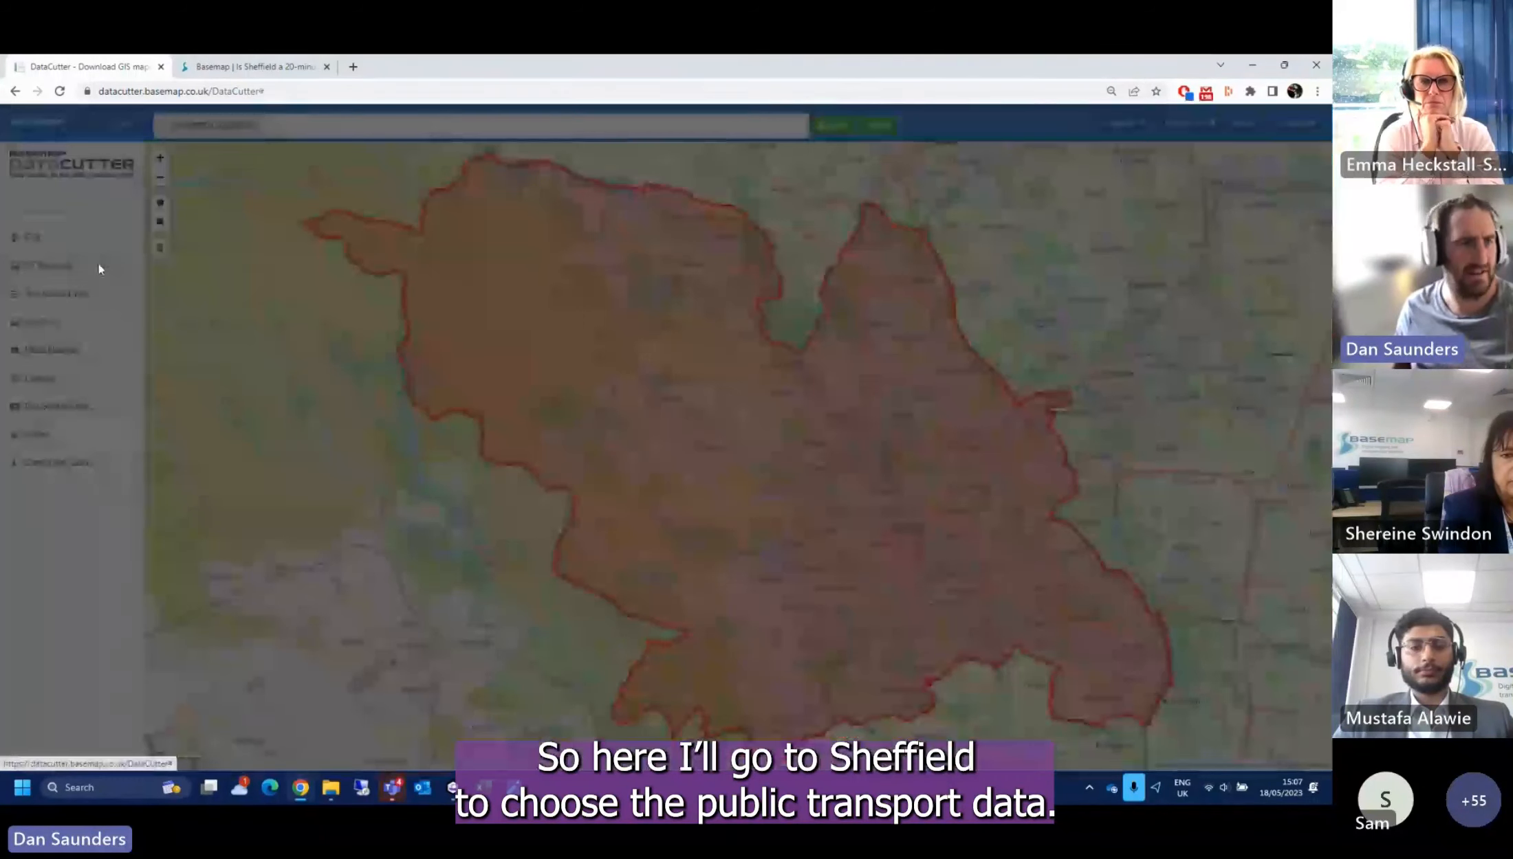
click(601, 194)
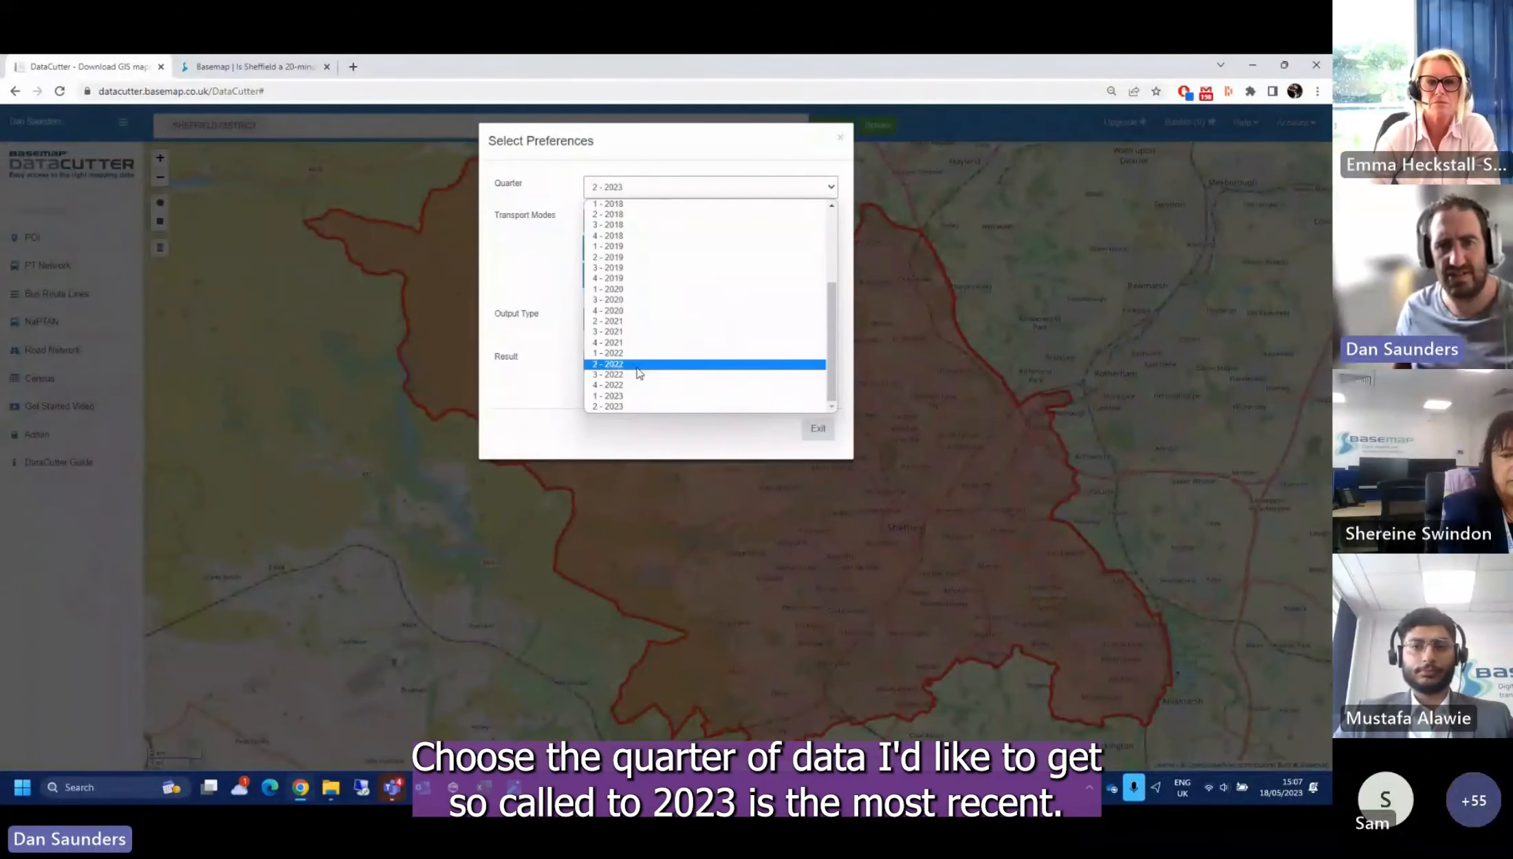
scroll(646, 310, up, 5)
scroll(649, 269, down, 3)
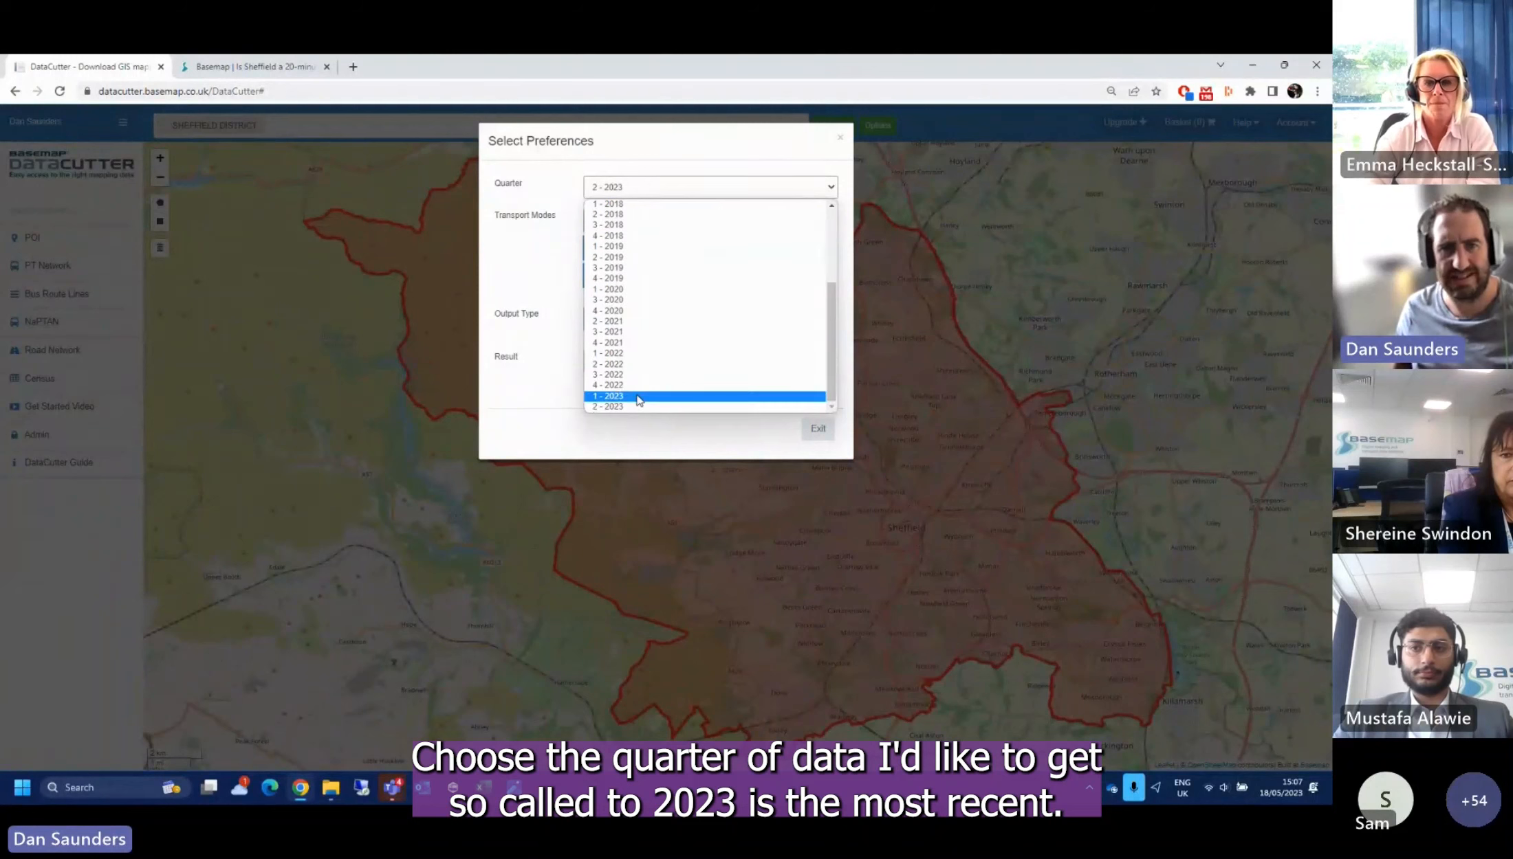
click(532, 307)
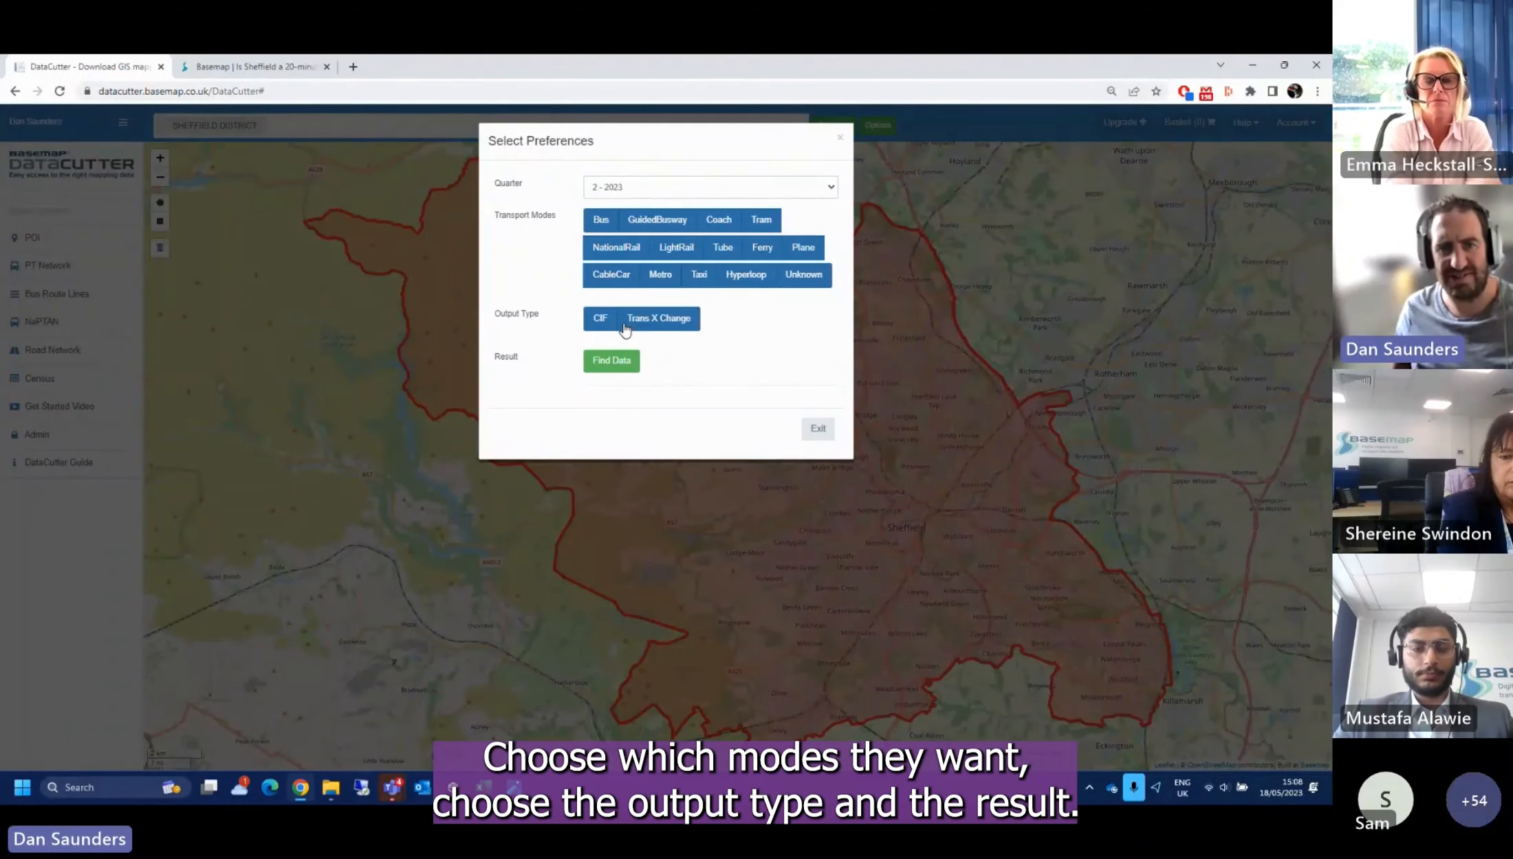
click(817, 432)
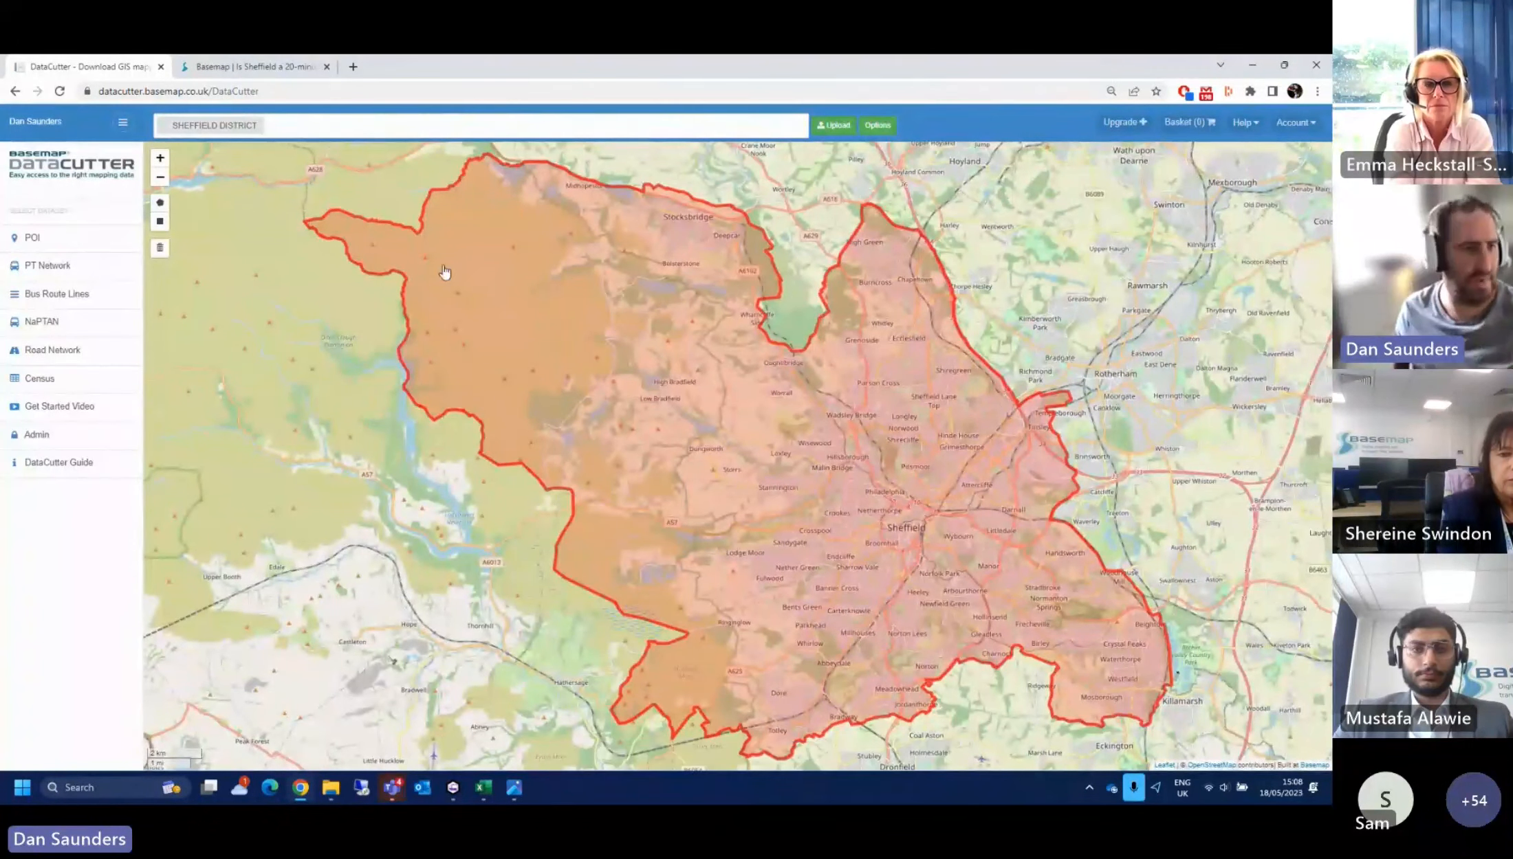
View the road network output types and the POI classes under Education and Health for primary, secondary and tertiary education
click(55, 349)
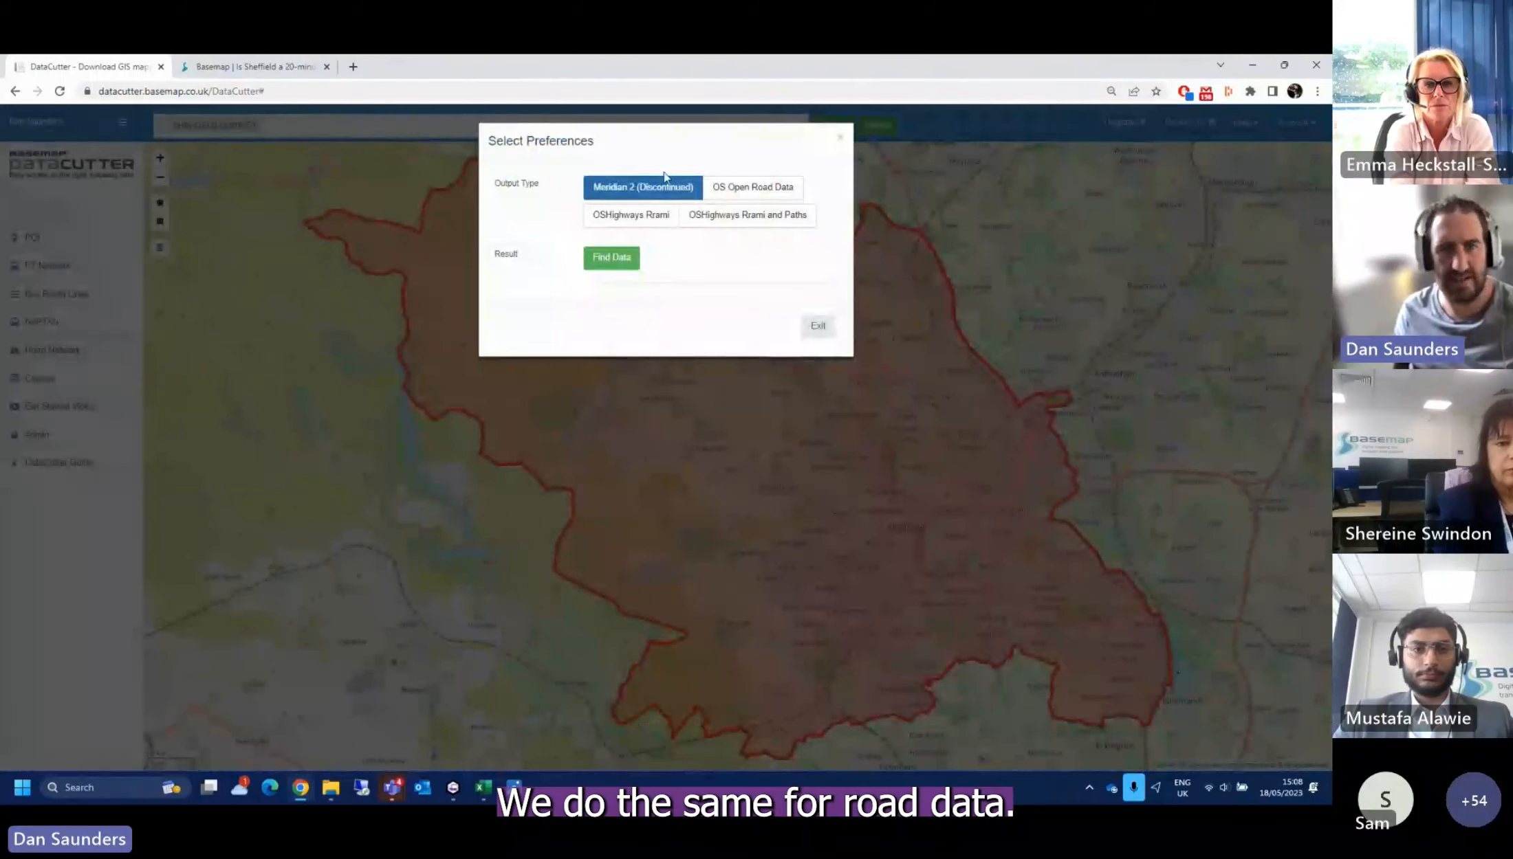
click(817, 327)
click(72, 238)
click(207, 261)
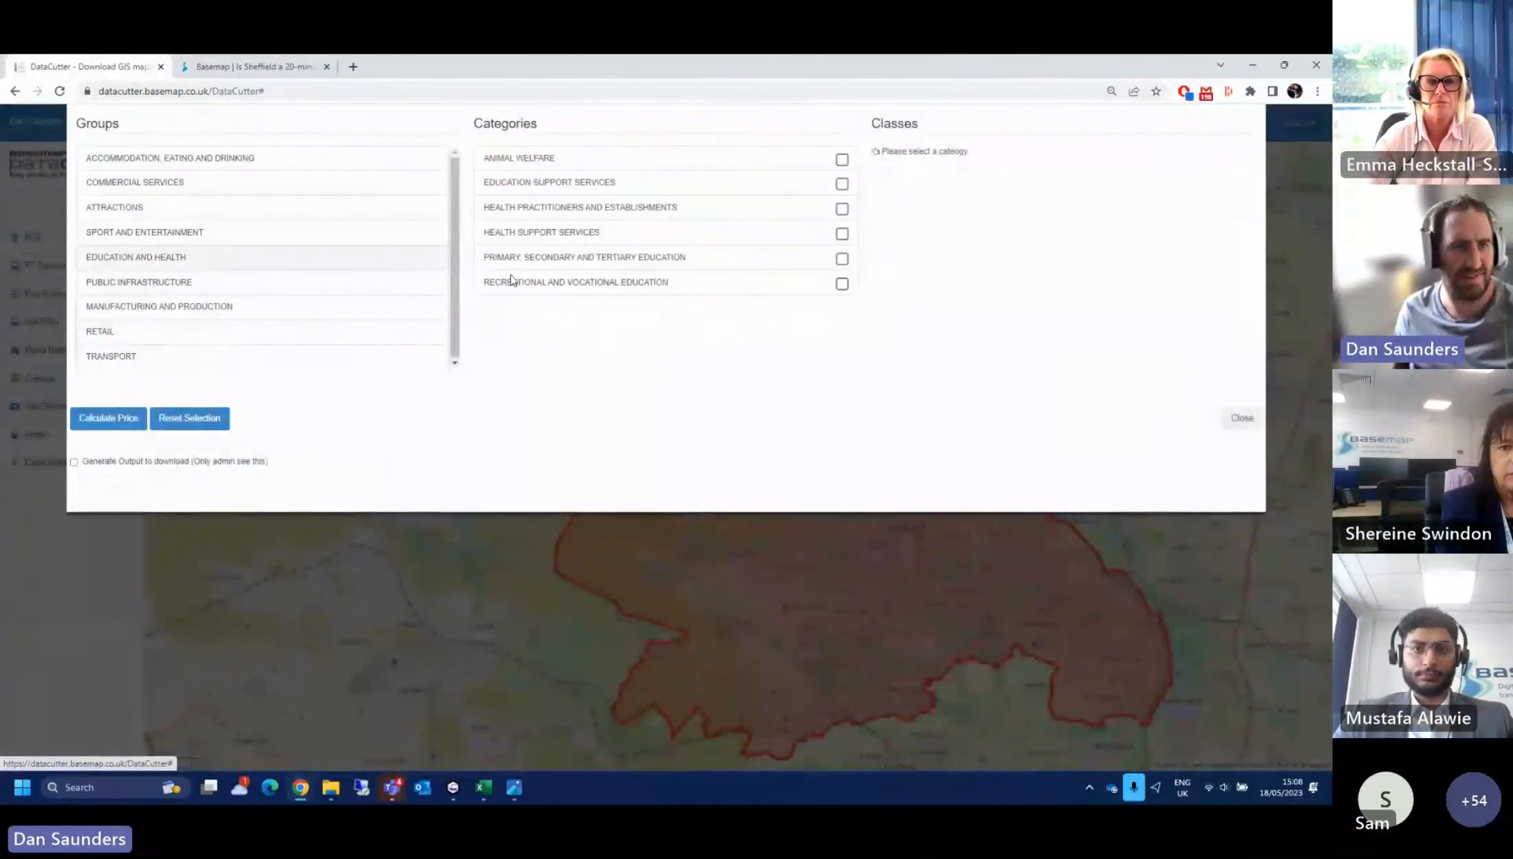
click(594, 266)
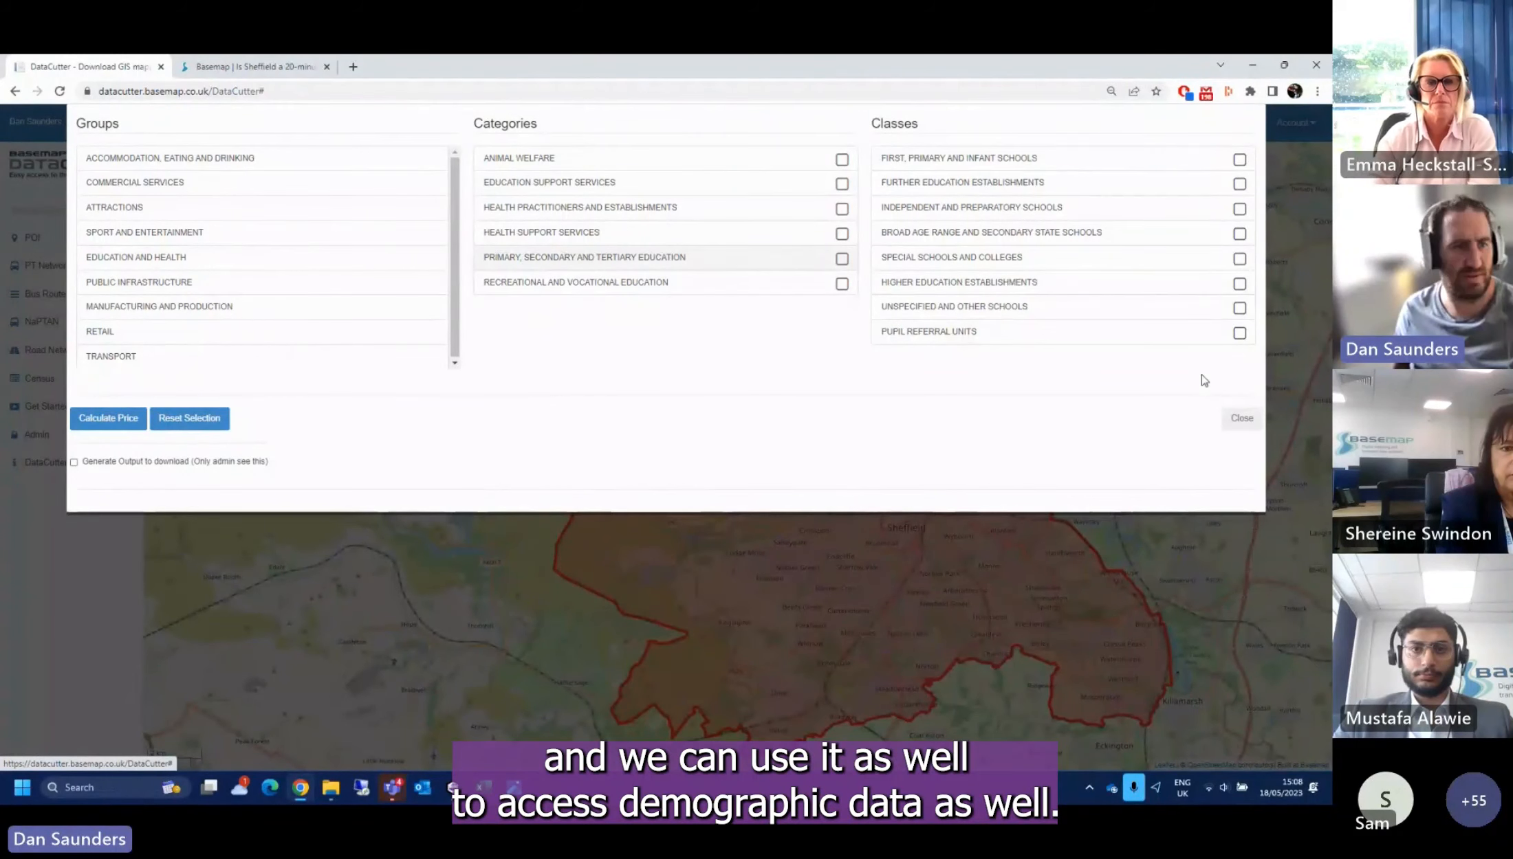
click(1241, 418)
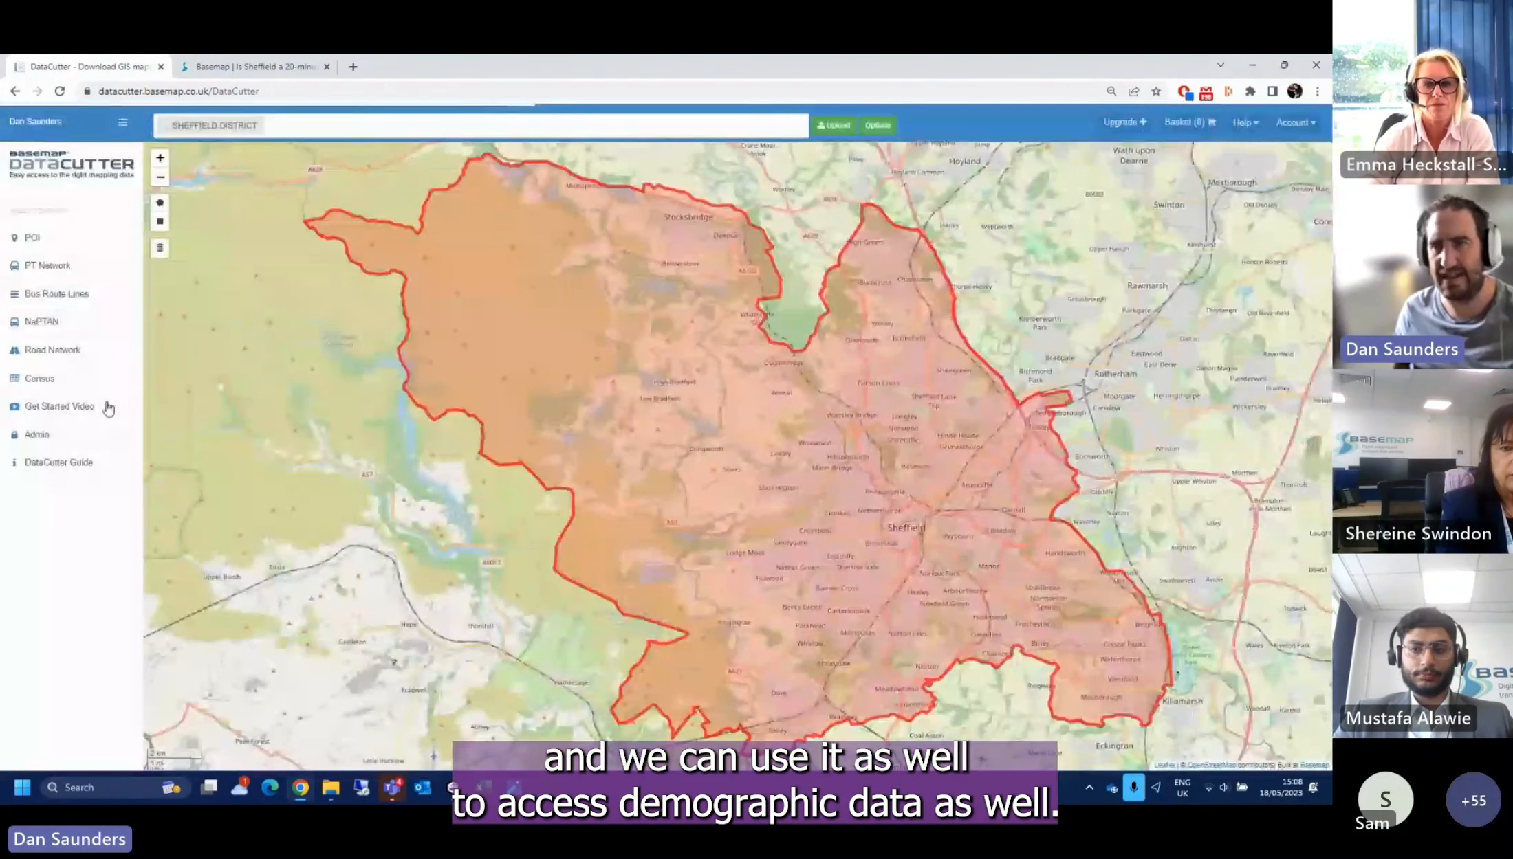
Switch to TRACC, show the Oct 22 public transport layer on the map and expand its travel modes
click(1252, 65)
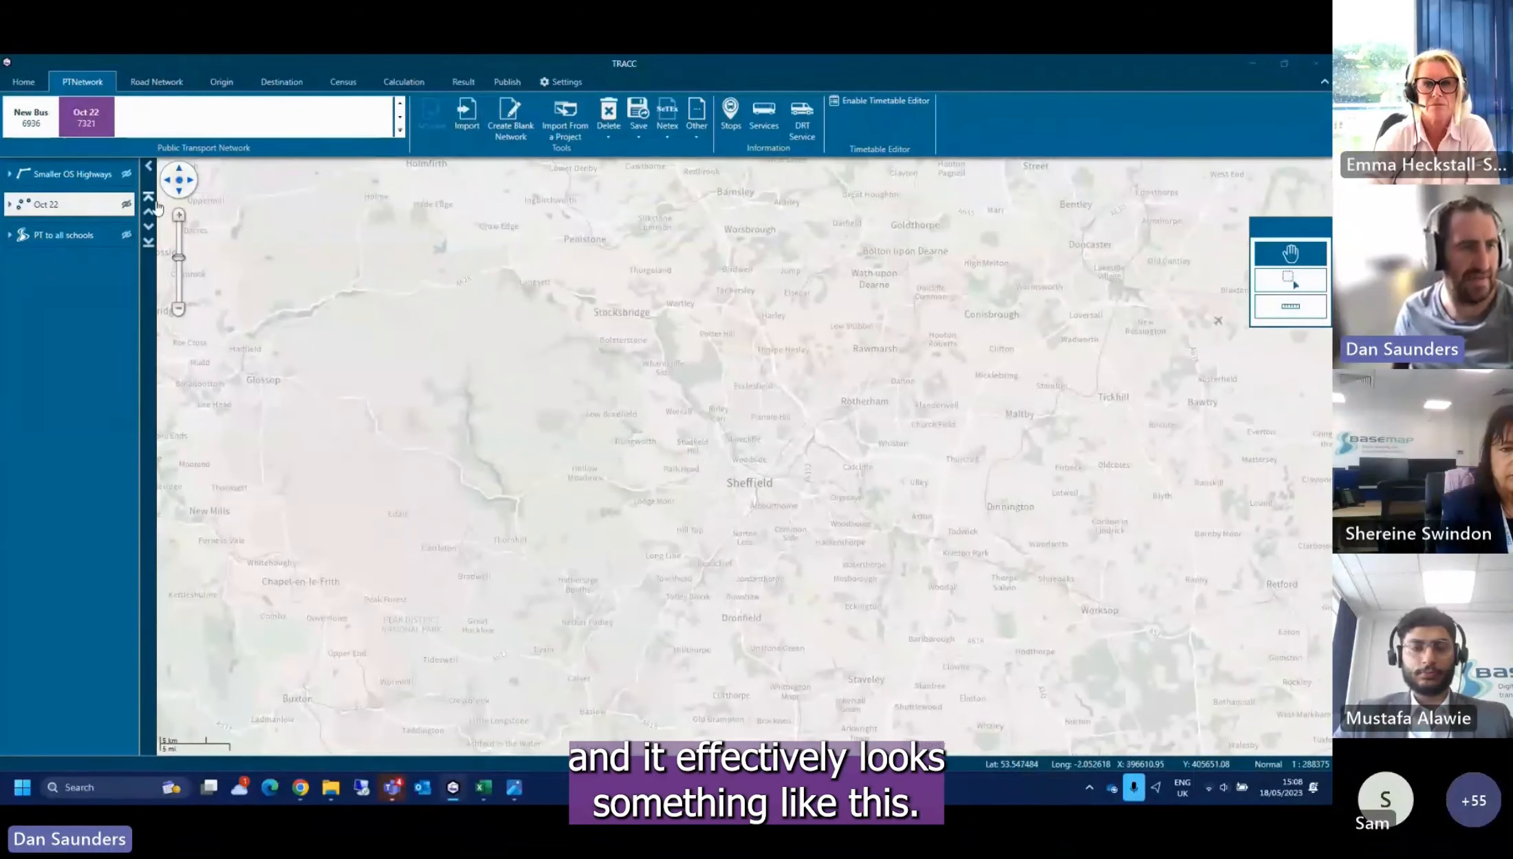
click(126, 204)
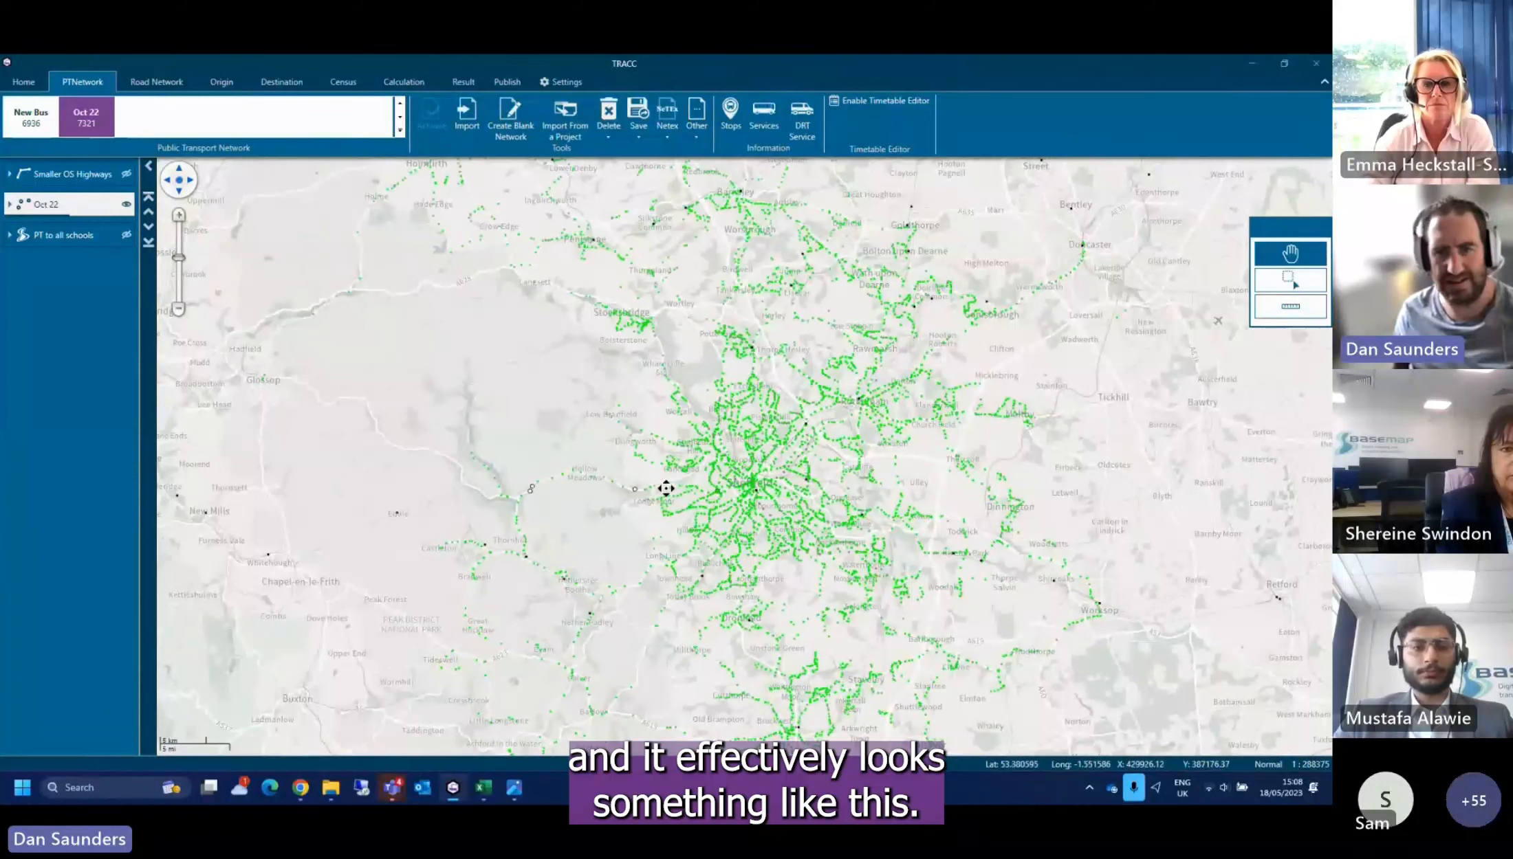
click(10, 205)
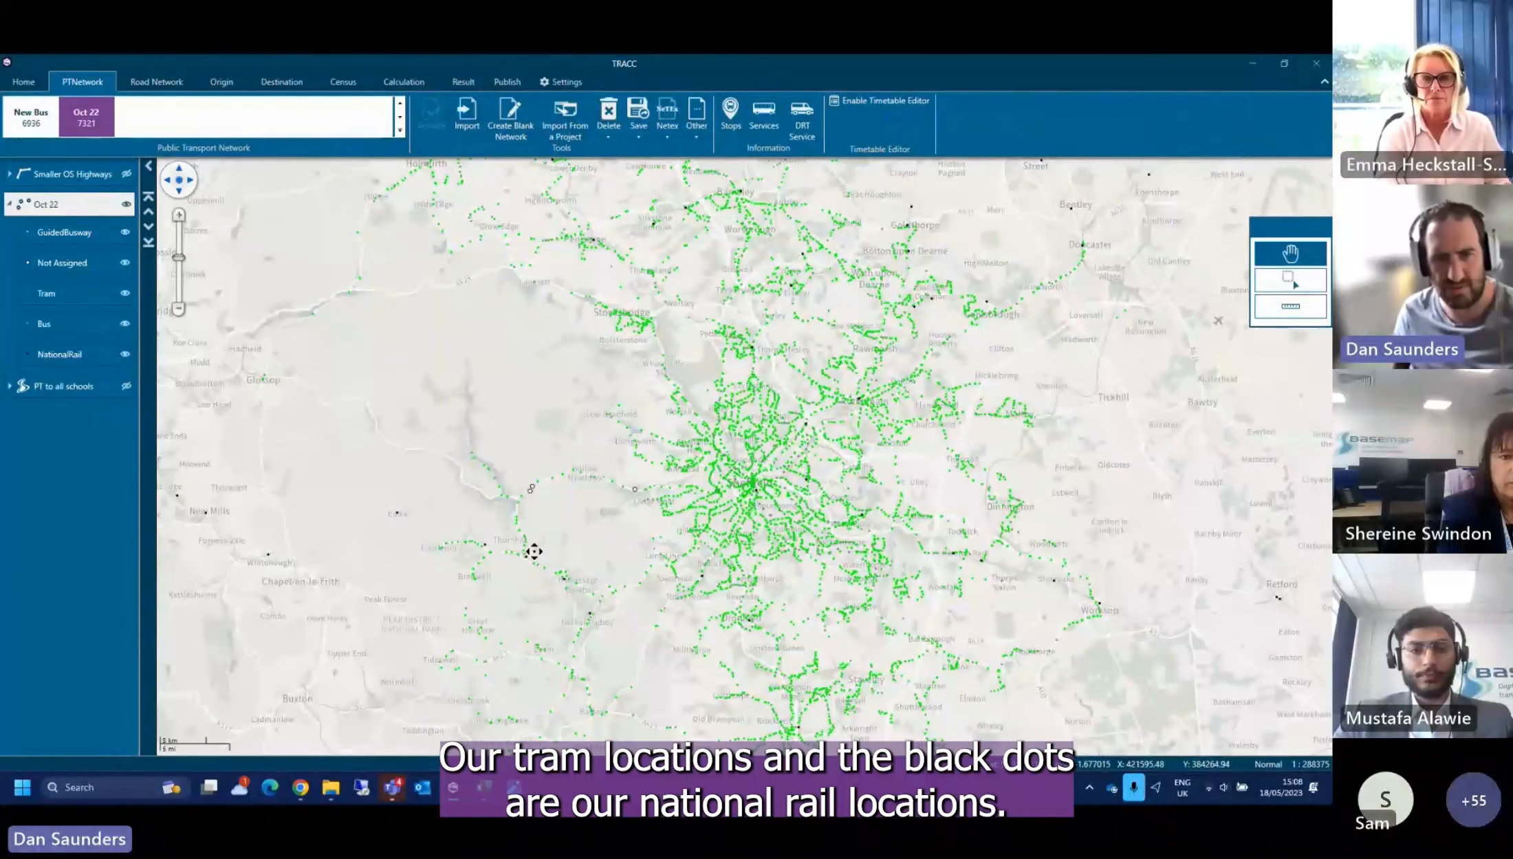
View the stop information for the "at Barnsley Road" stop in Sheffield and open its bus service 97
scroll(767, 468, up, 2)
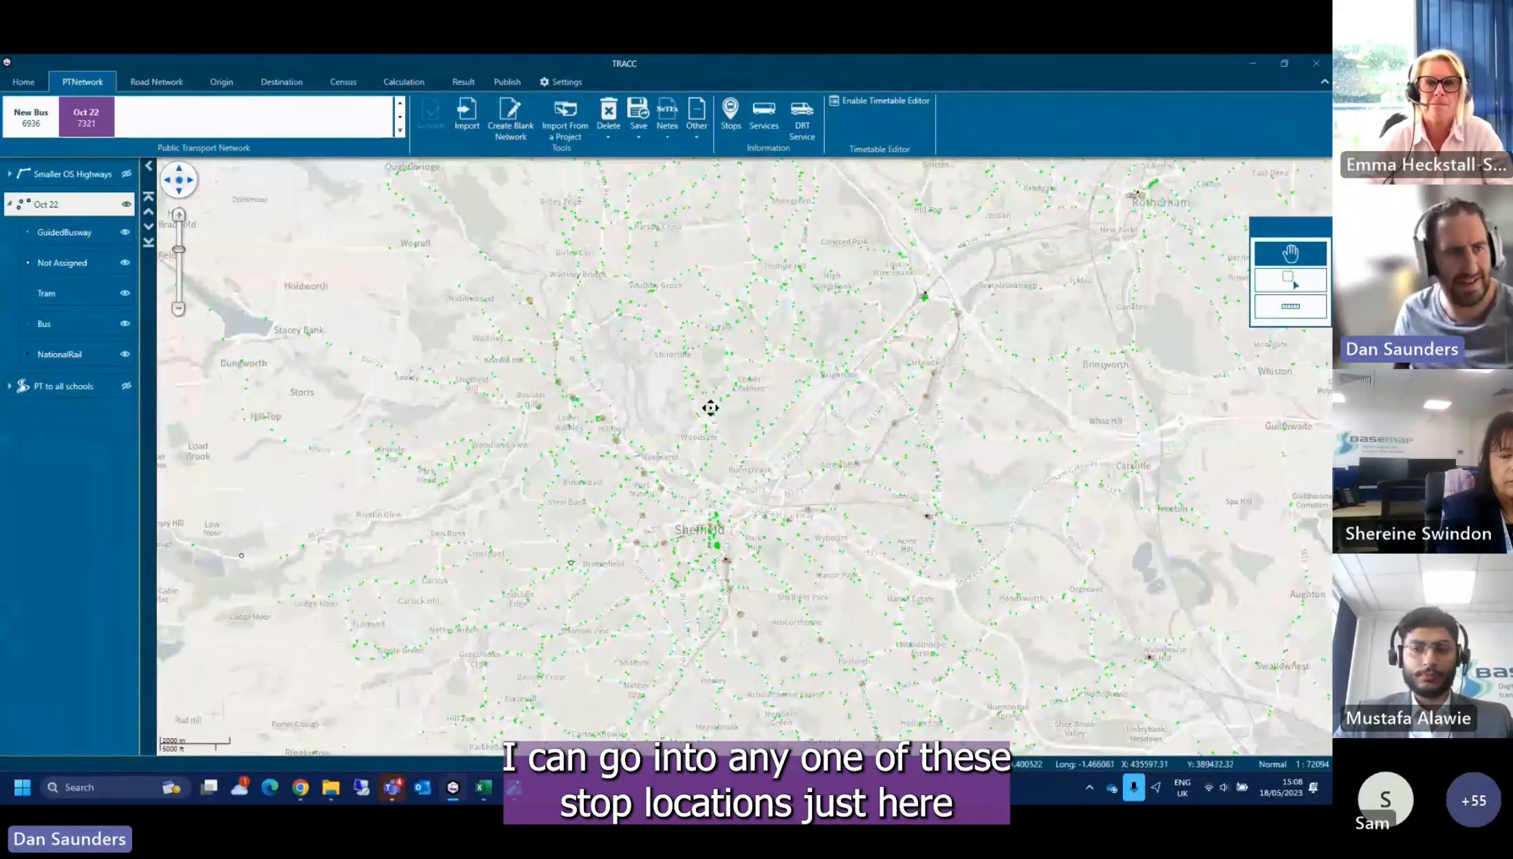
scroll(760, 415, up, 2)
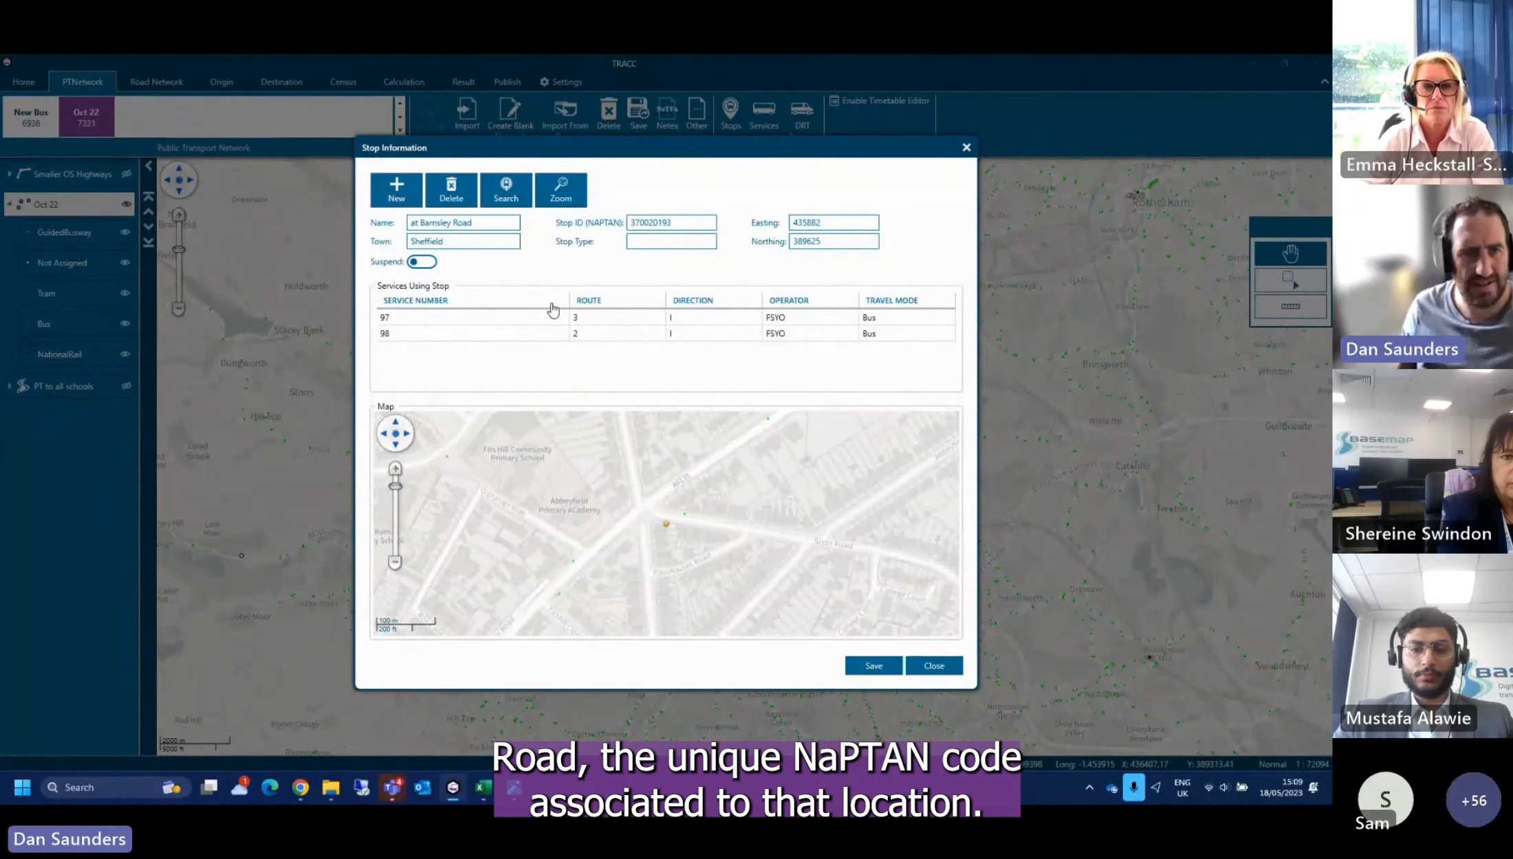
click(481, 319)
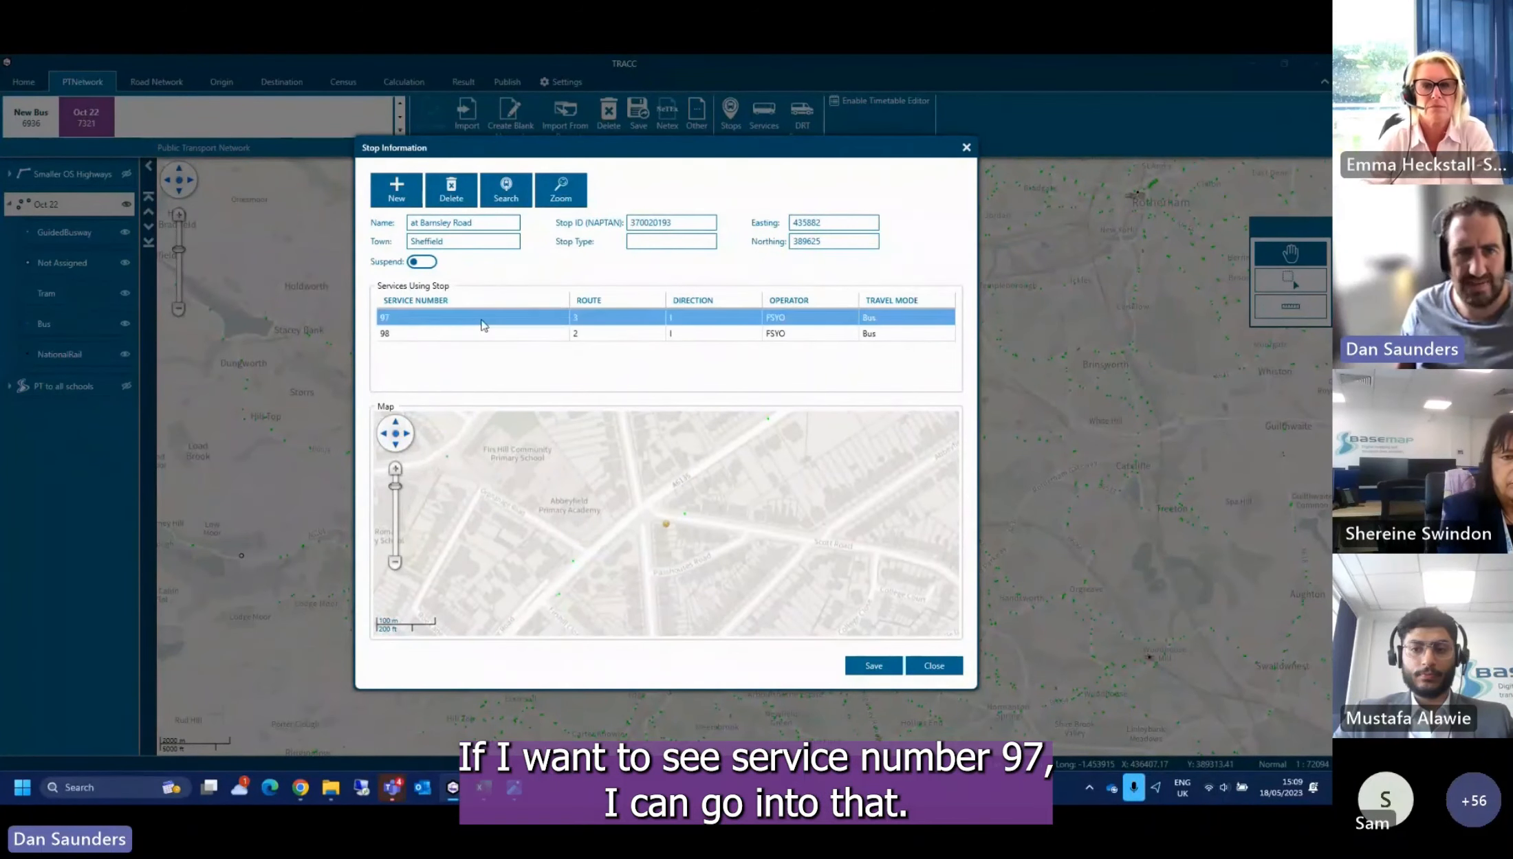
double_click(415, 320)
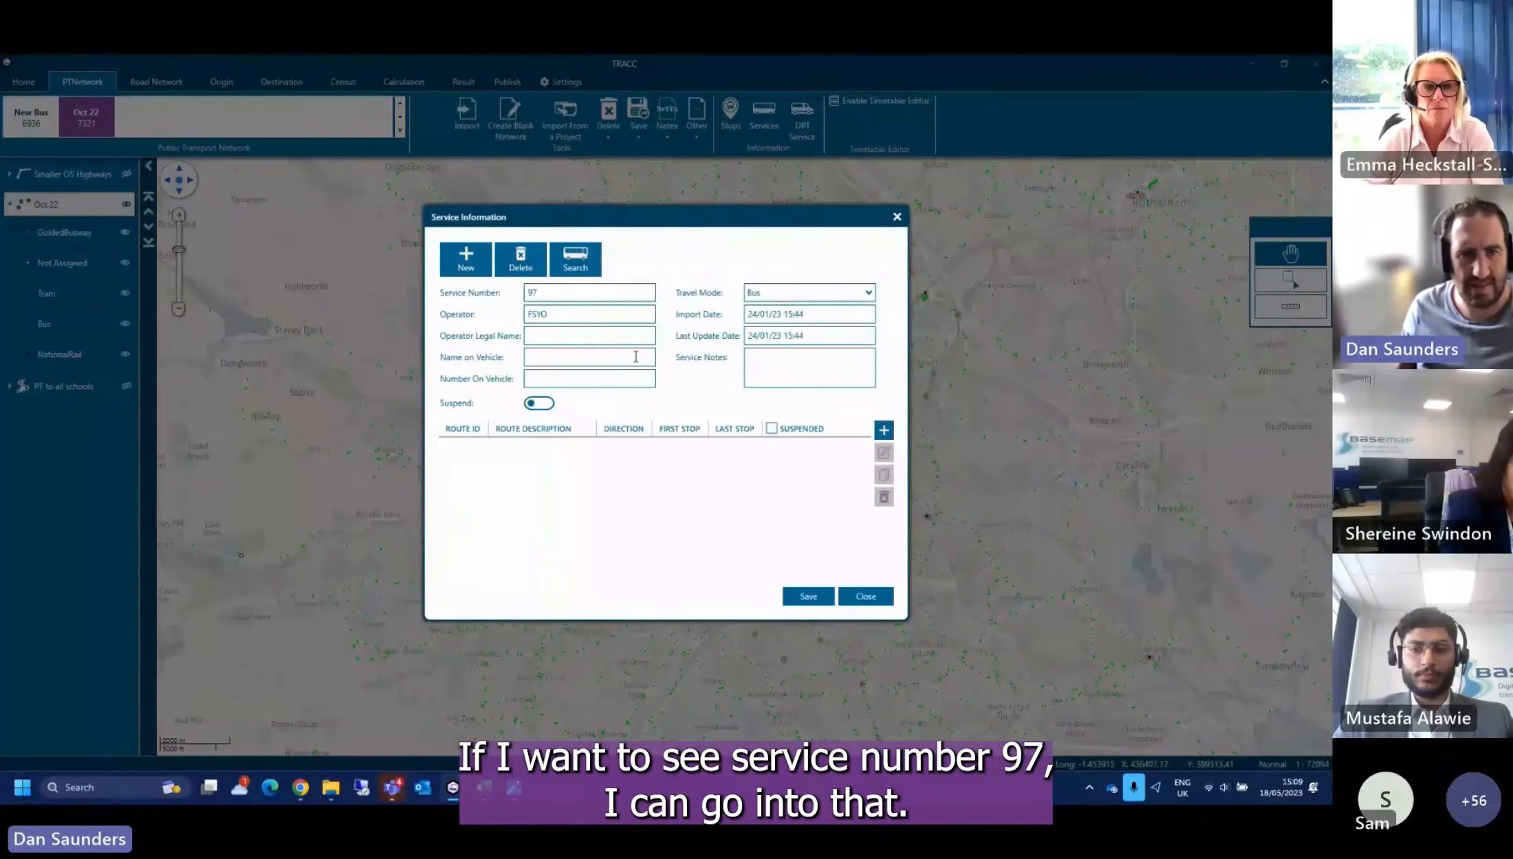
Open the outbound route of service 97 and review its stop list through to the final stop
click(627, 453)
double_click(627, 453)
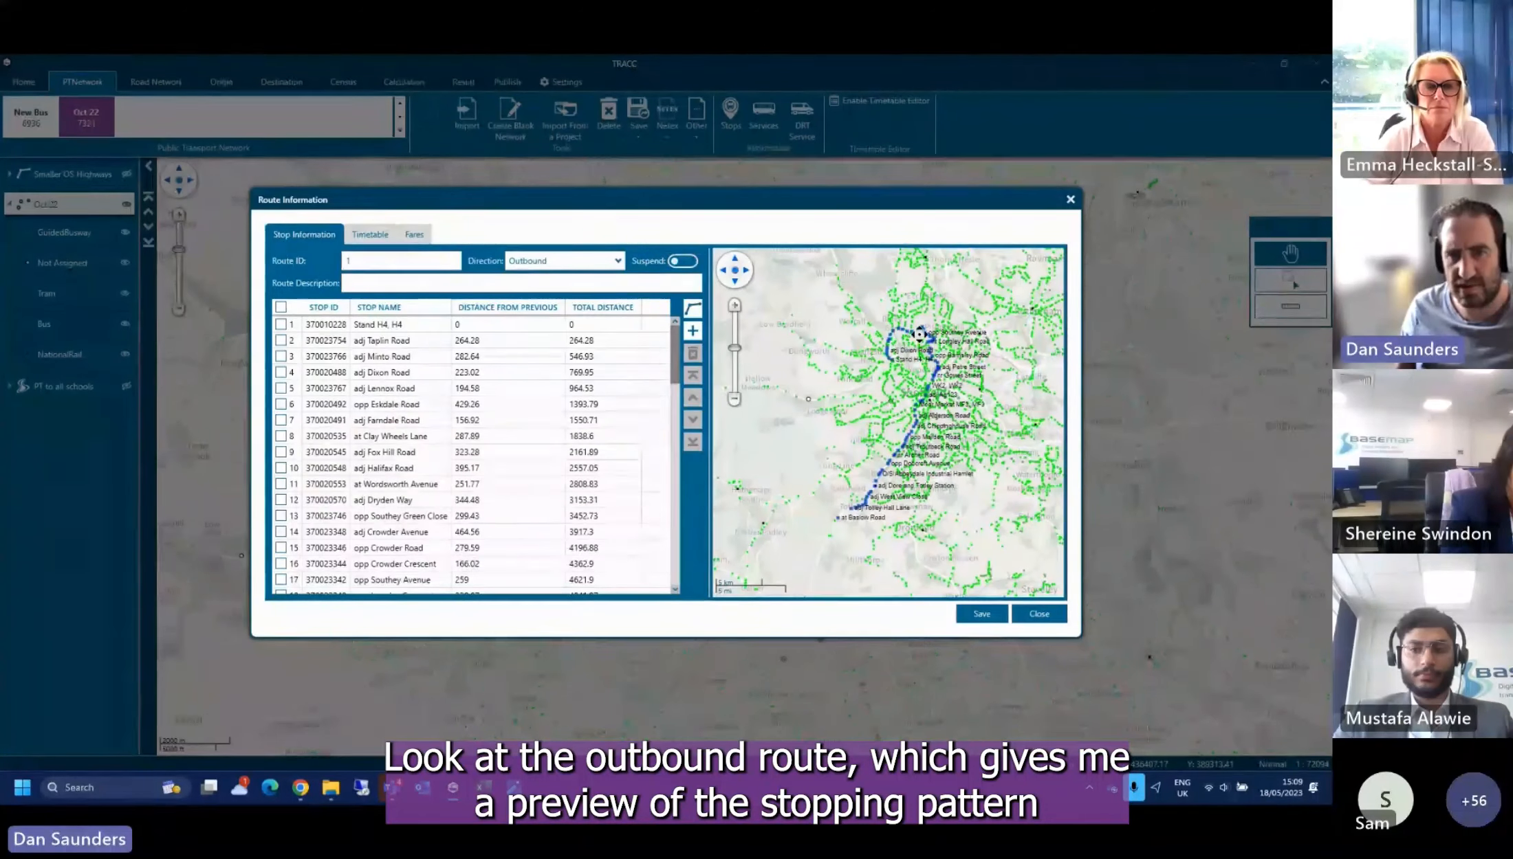
click(533, 372)
click(417, 327)
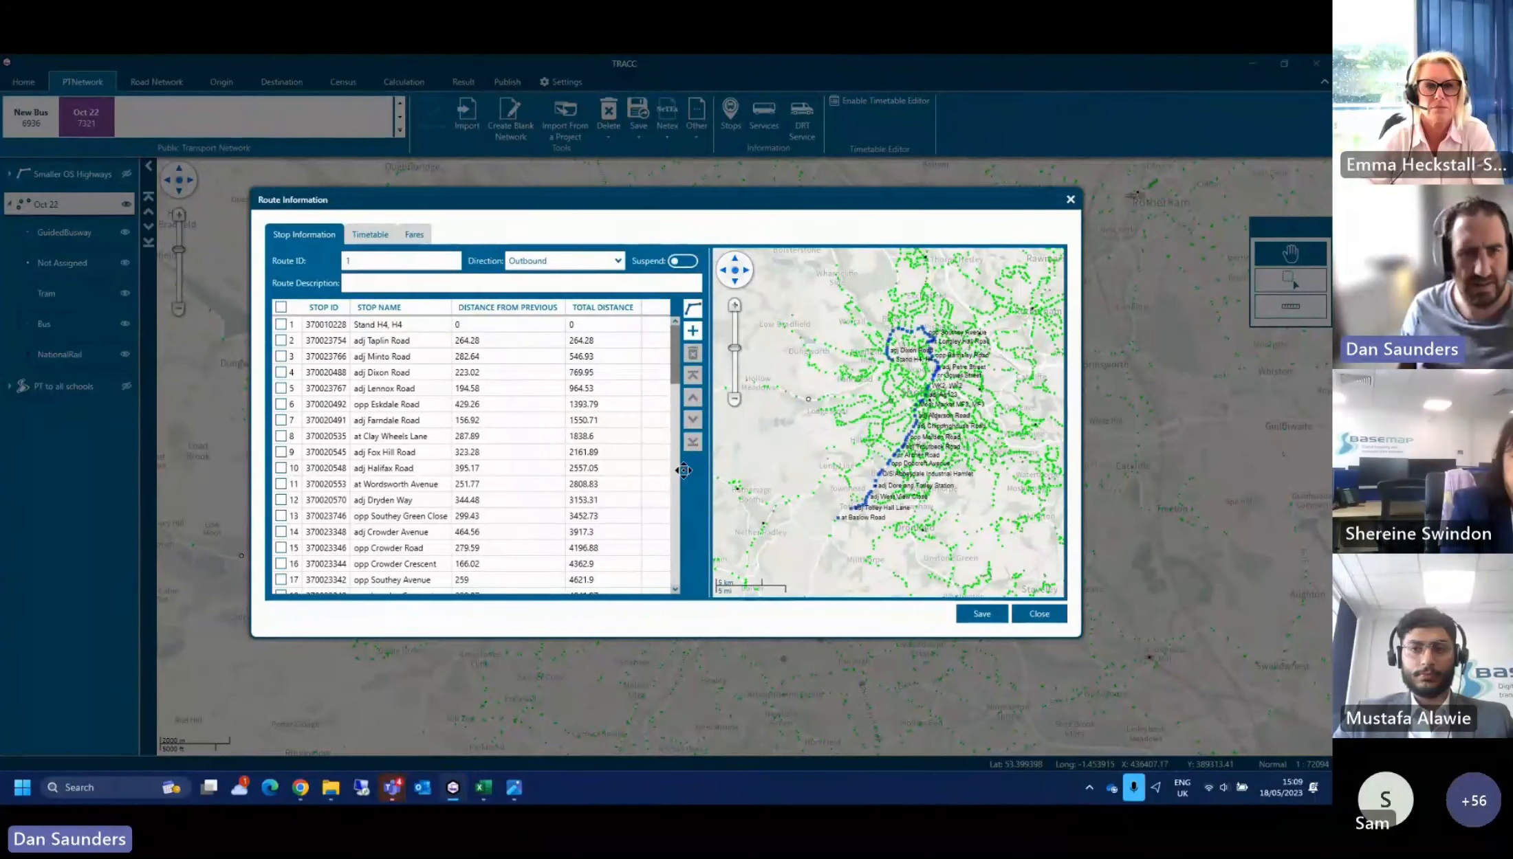
drag(675, 351, 667, 598)
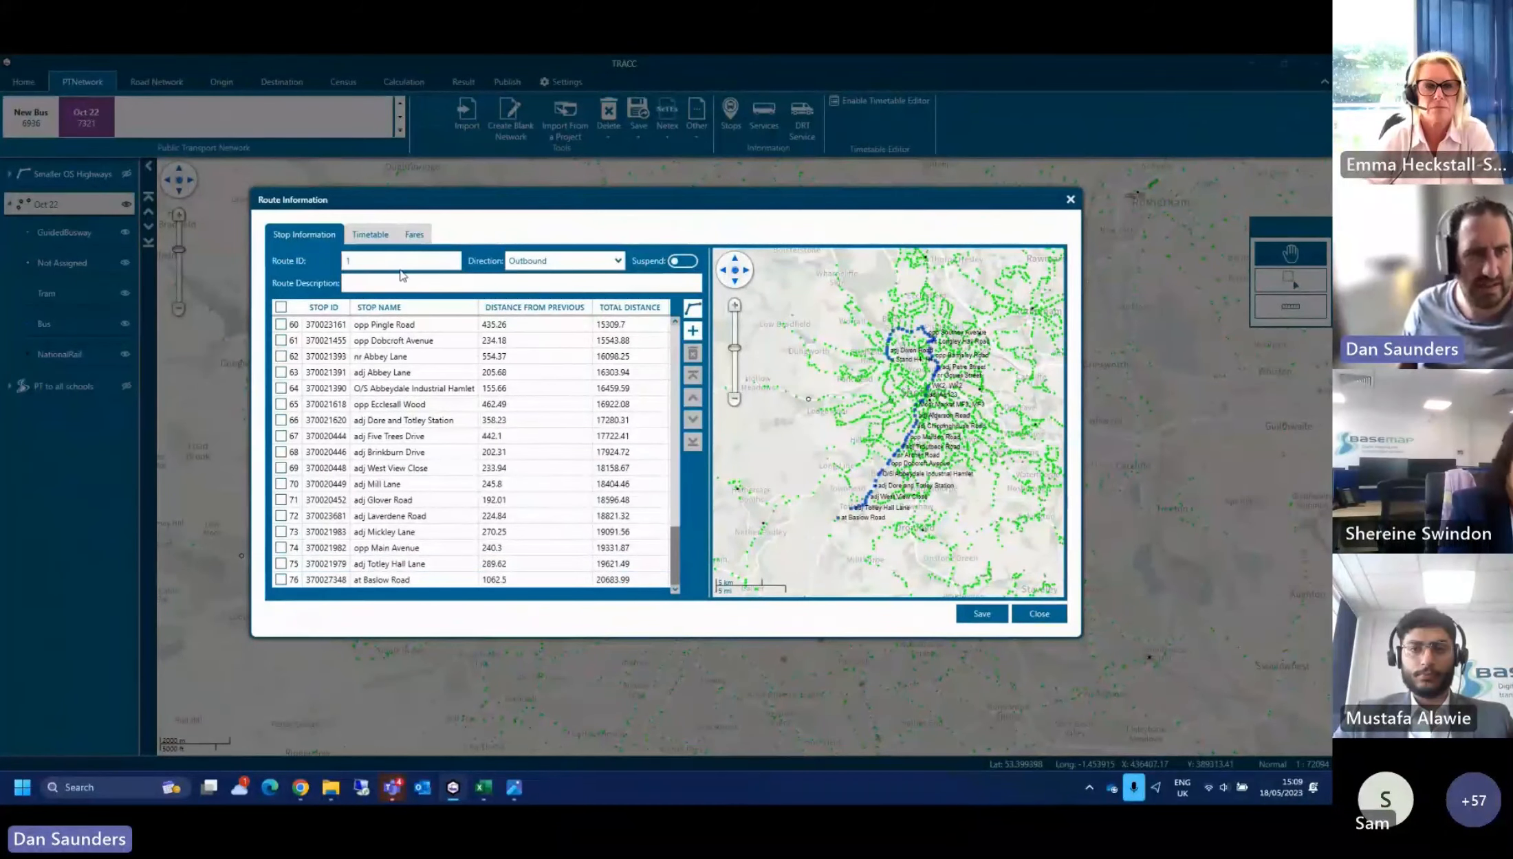
Review the outbound route's timetable and fares, and close the route and service information
click(370, 235)
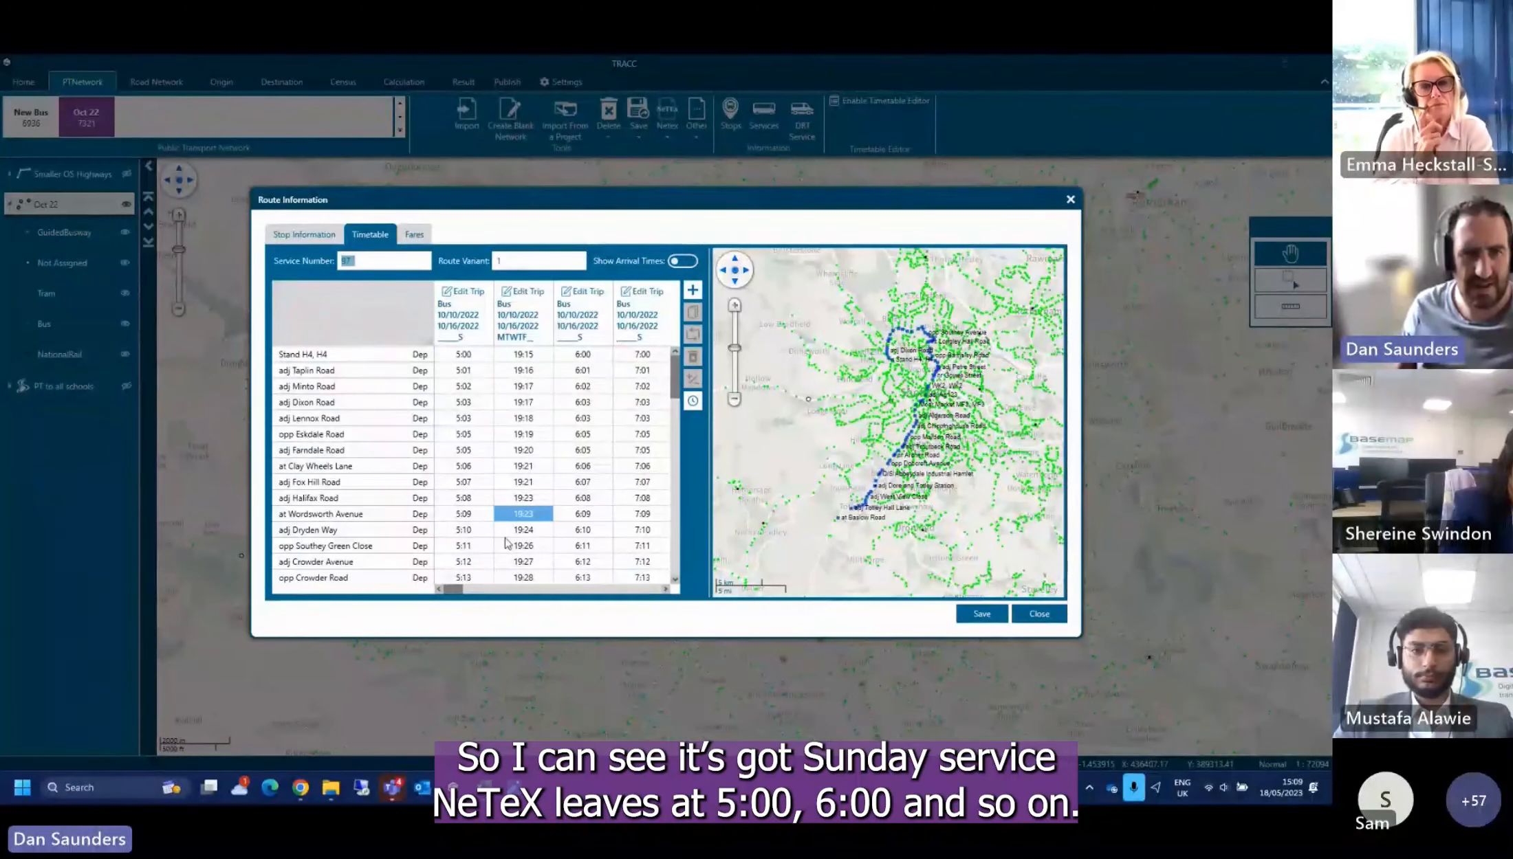
drag(457, 595, 617, 582)
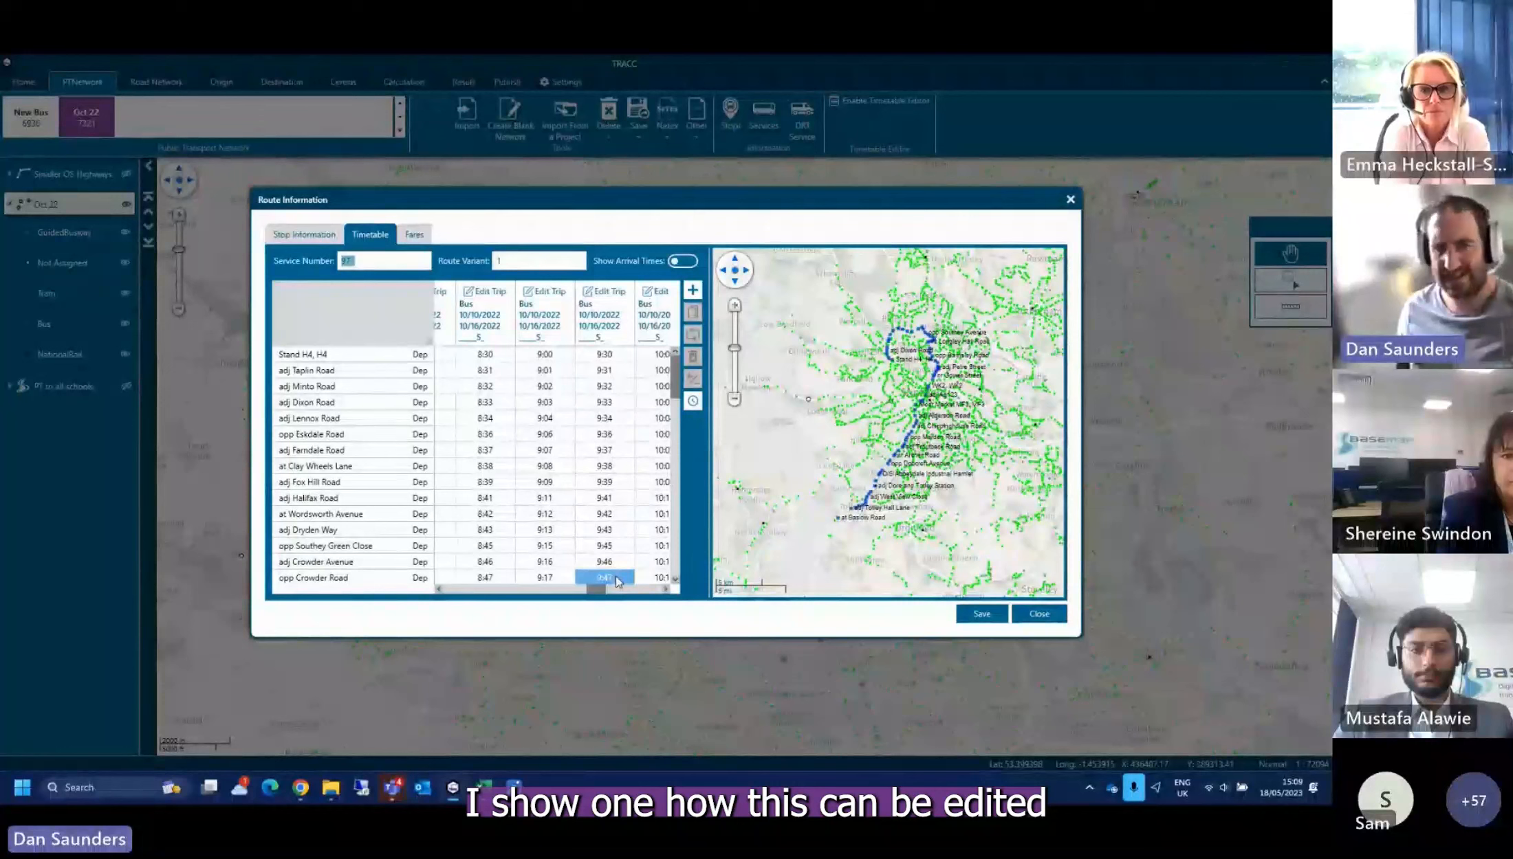
click(414, 238)
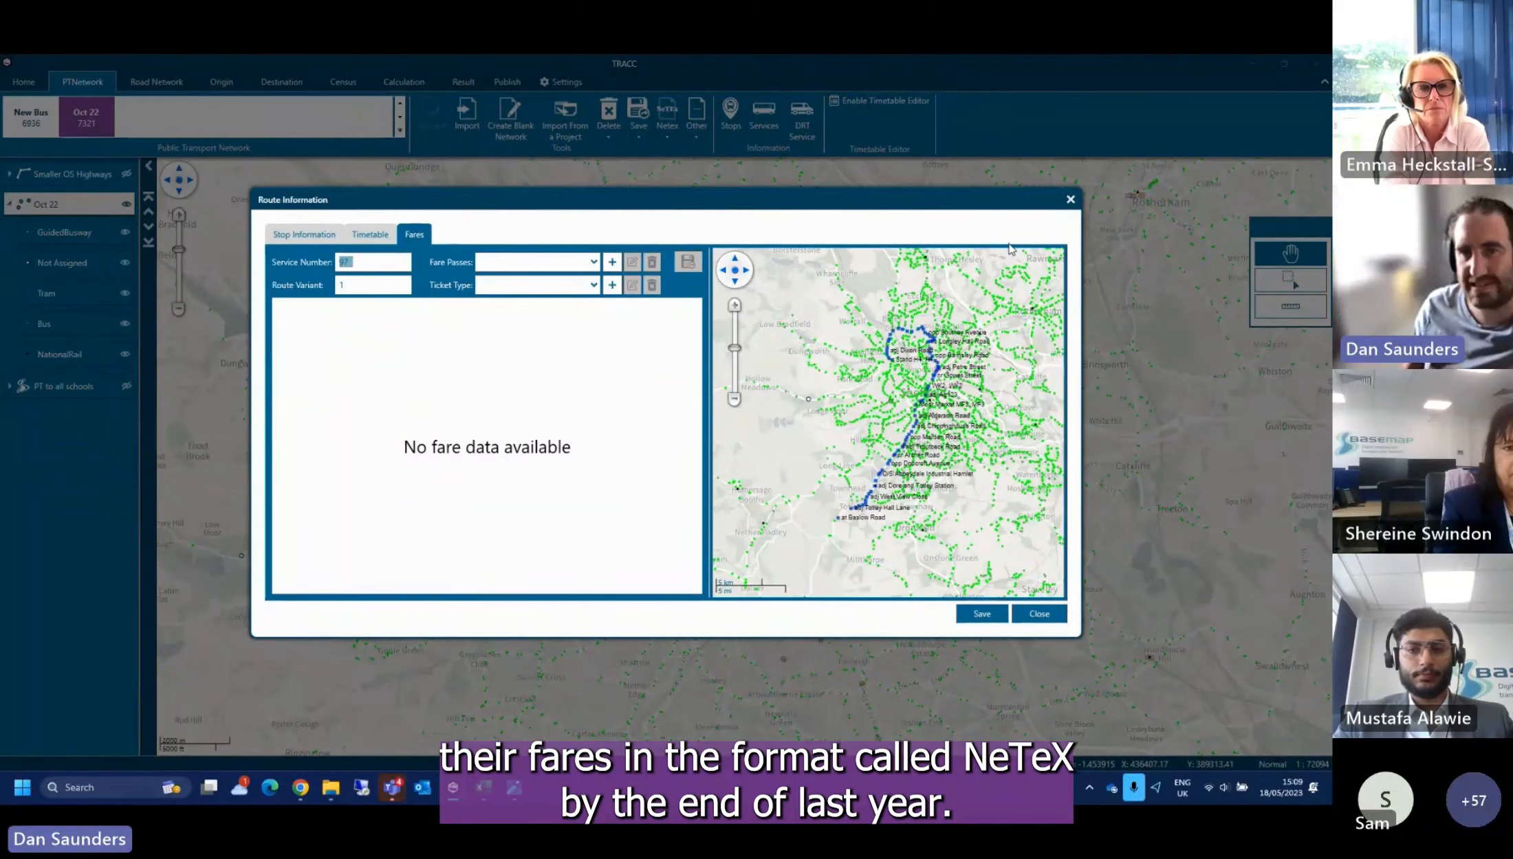
click(1070, 200)
click(898, 217)
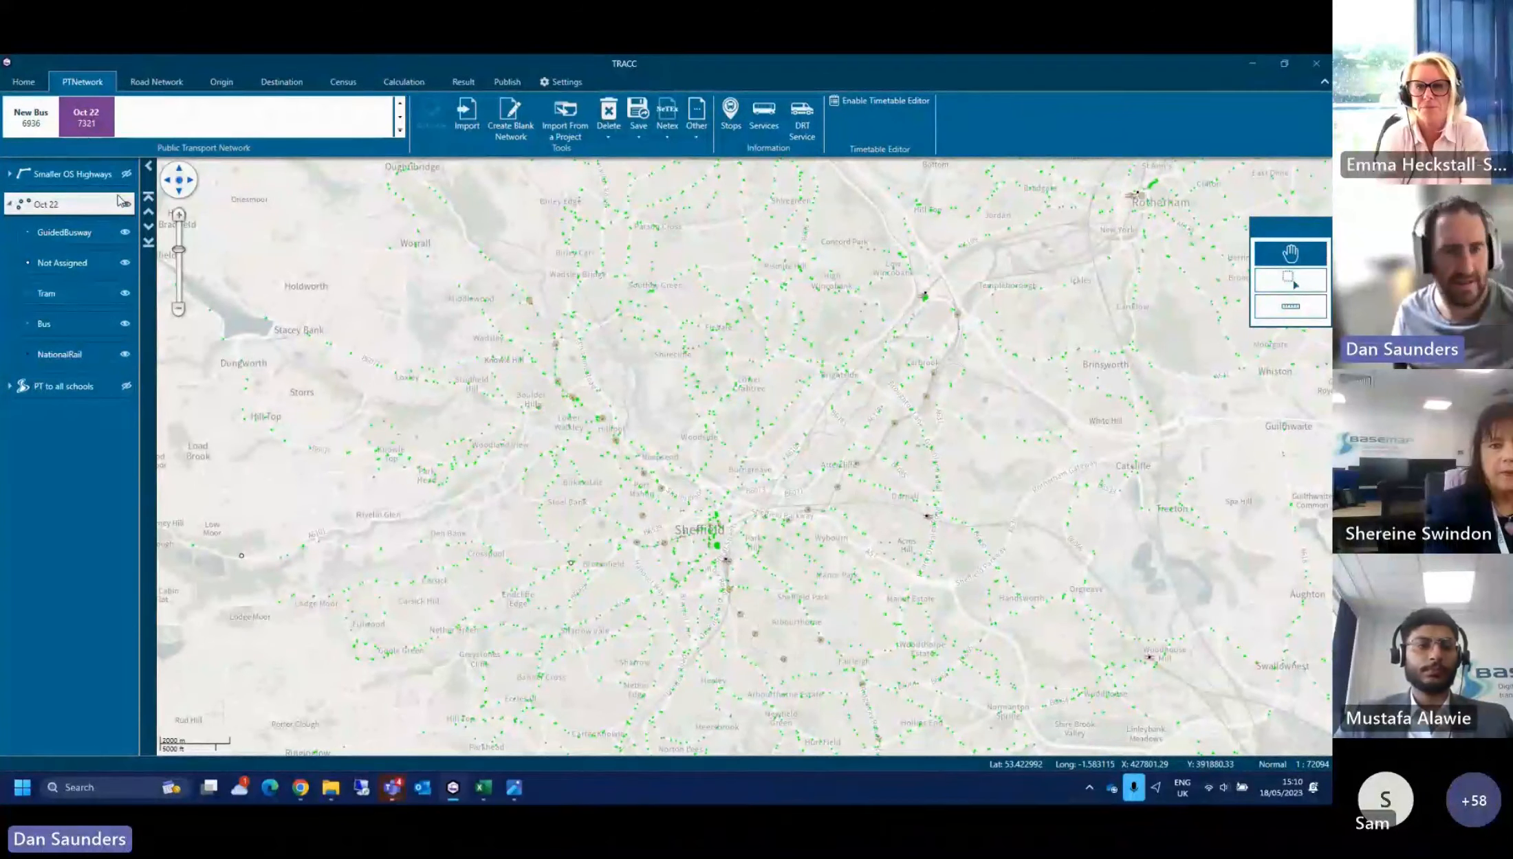
Show the Smaller OS Highways layer and inspect its road links down to street level in central Sheffield
click(126, 174)
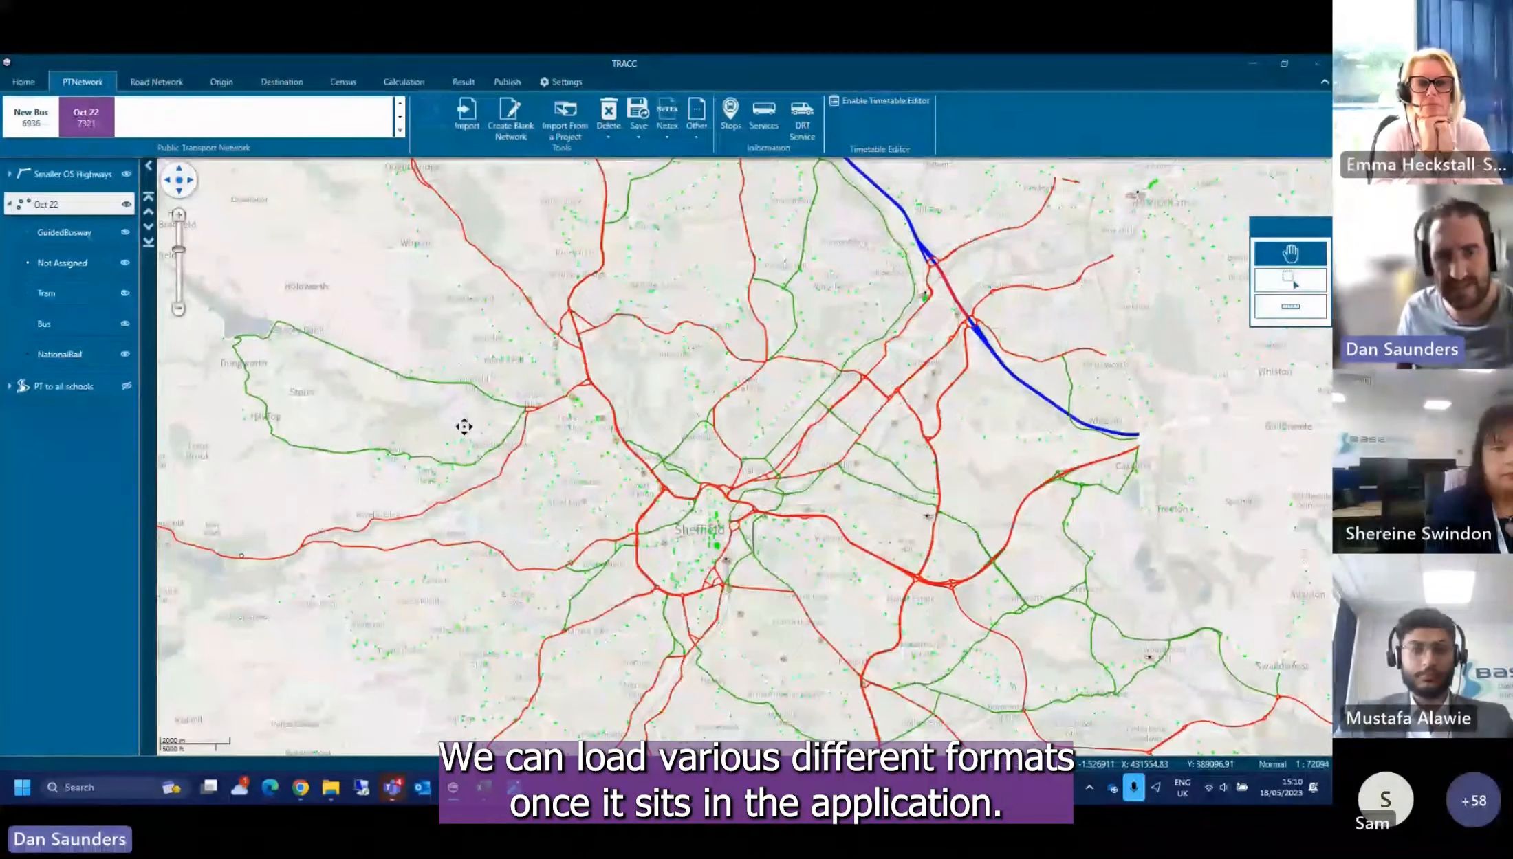
scroll(564, 447, up, 2)
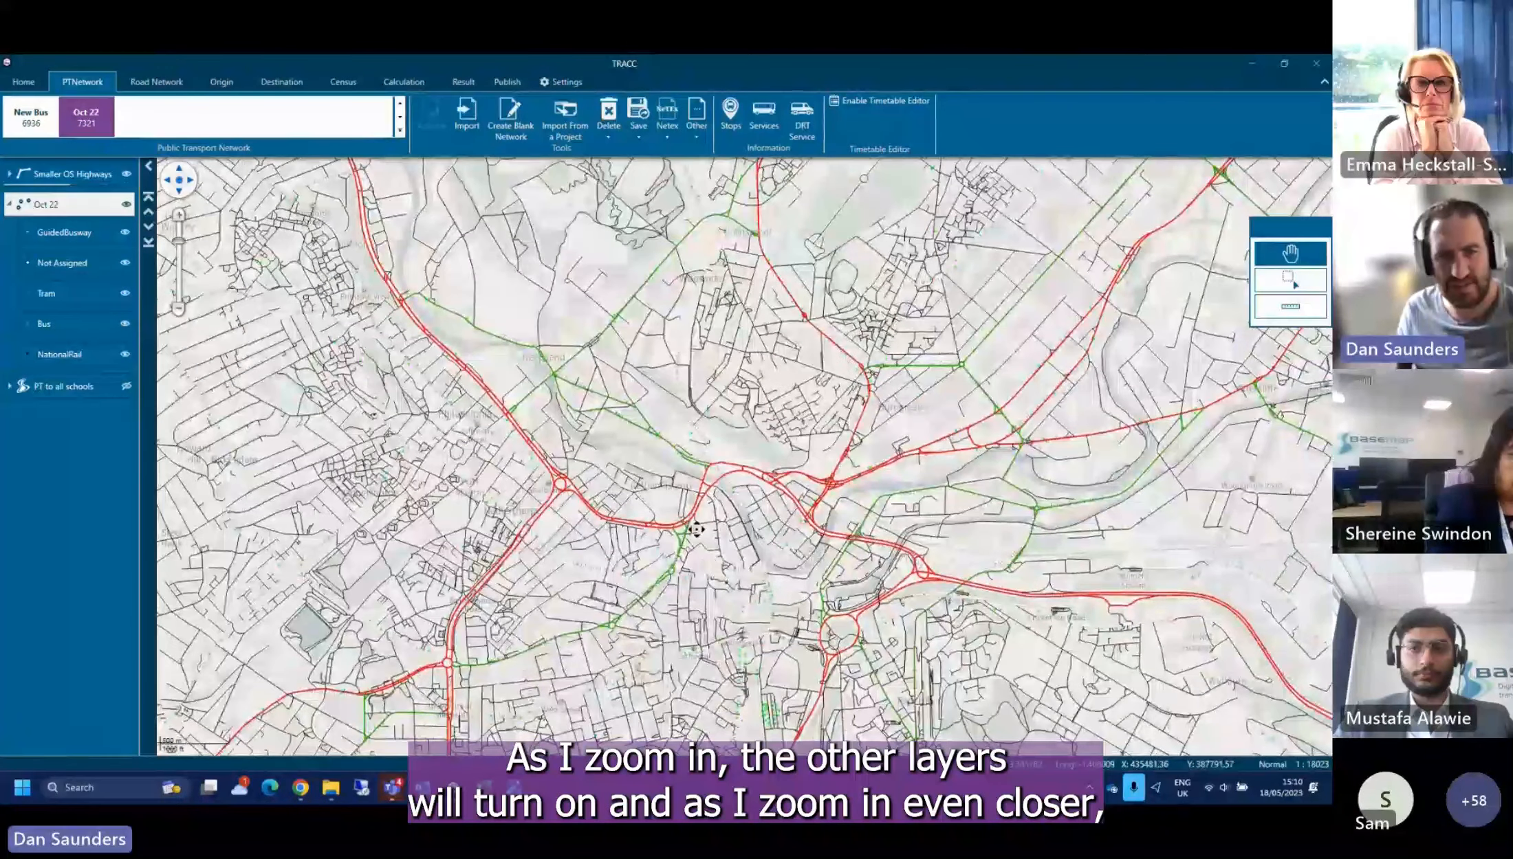
drag(794, 587, 762, 498)
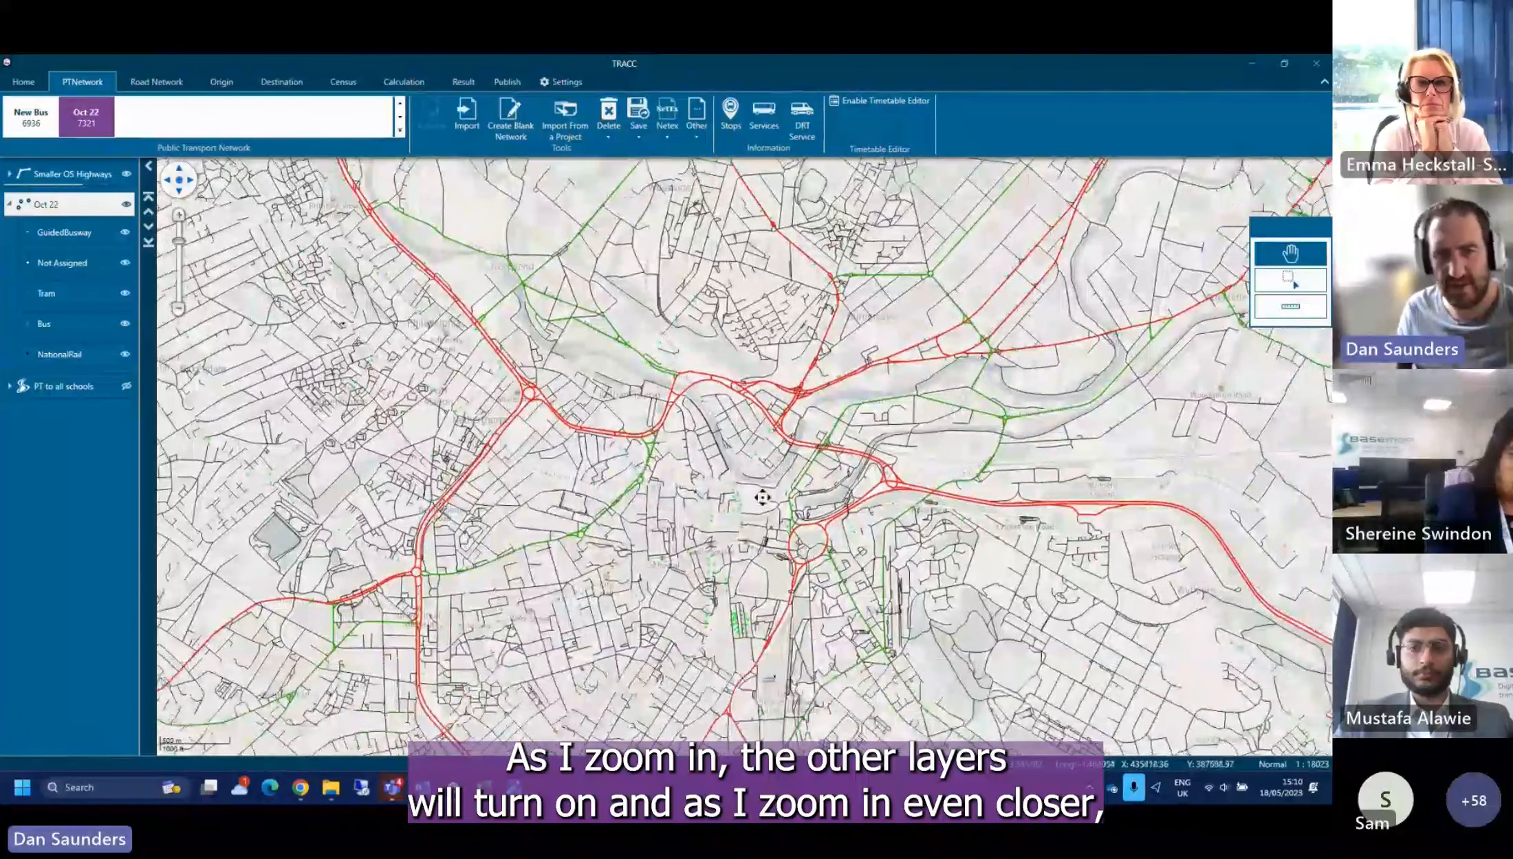
scroll(757, 481, up, 2)
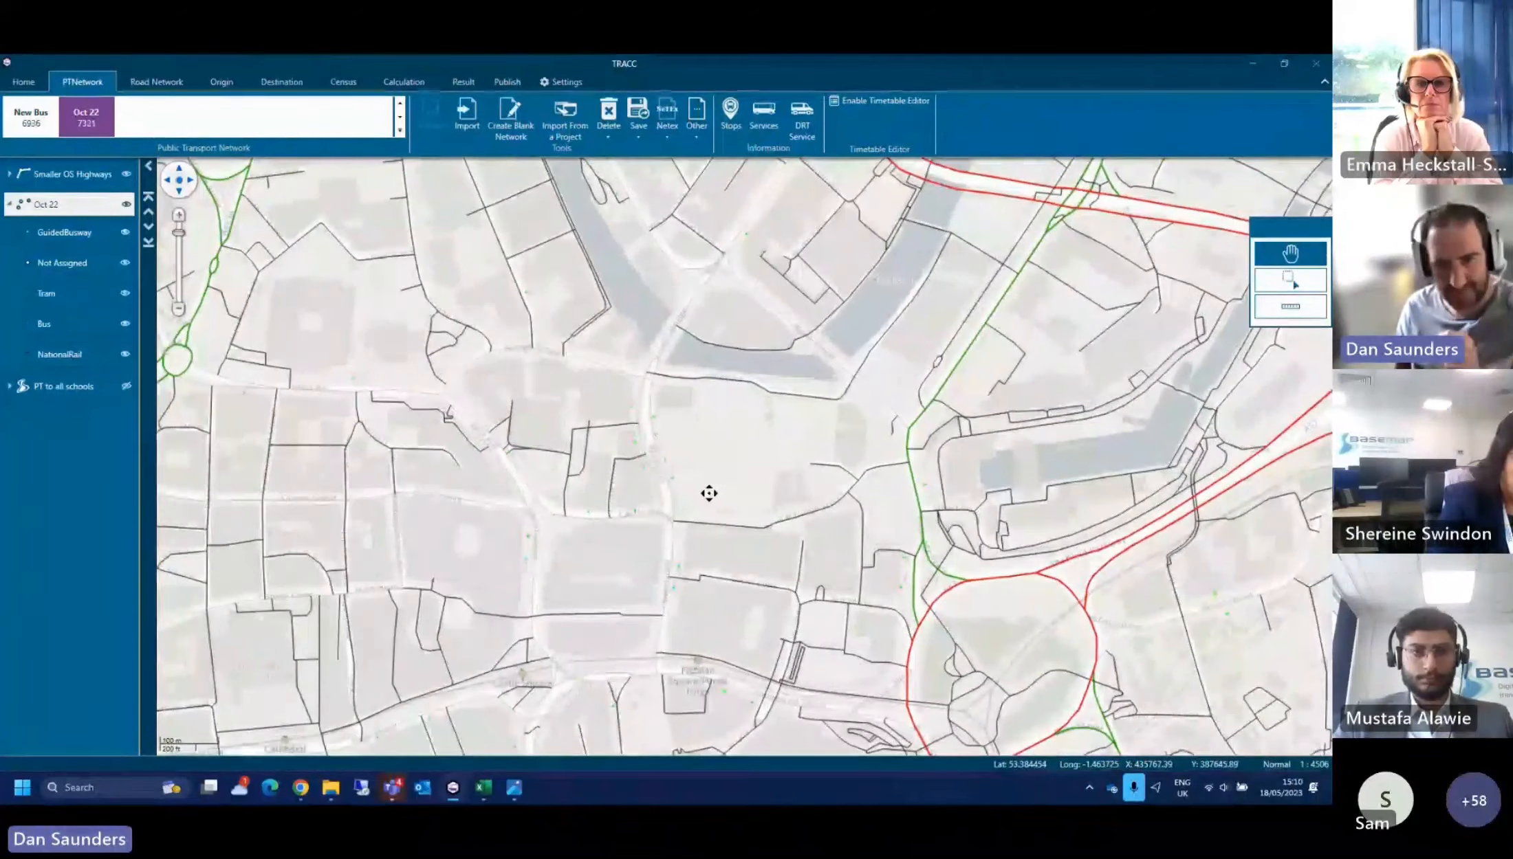
scroll(708, 492, up, 1)
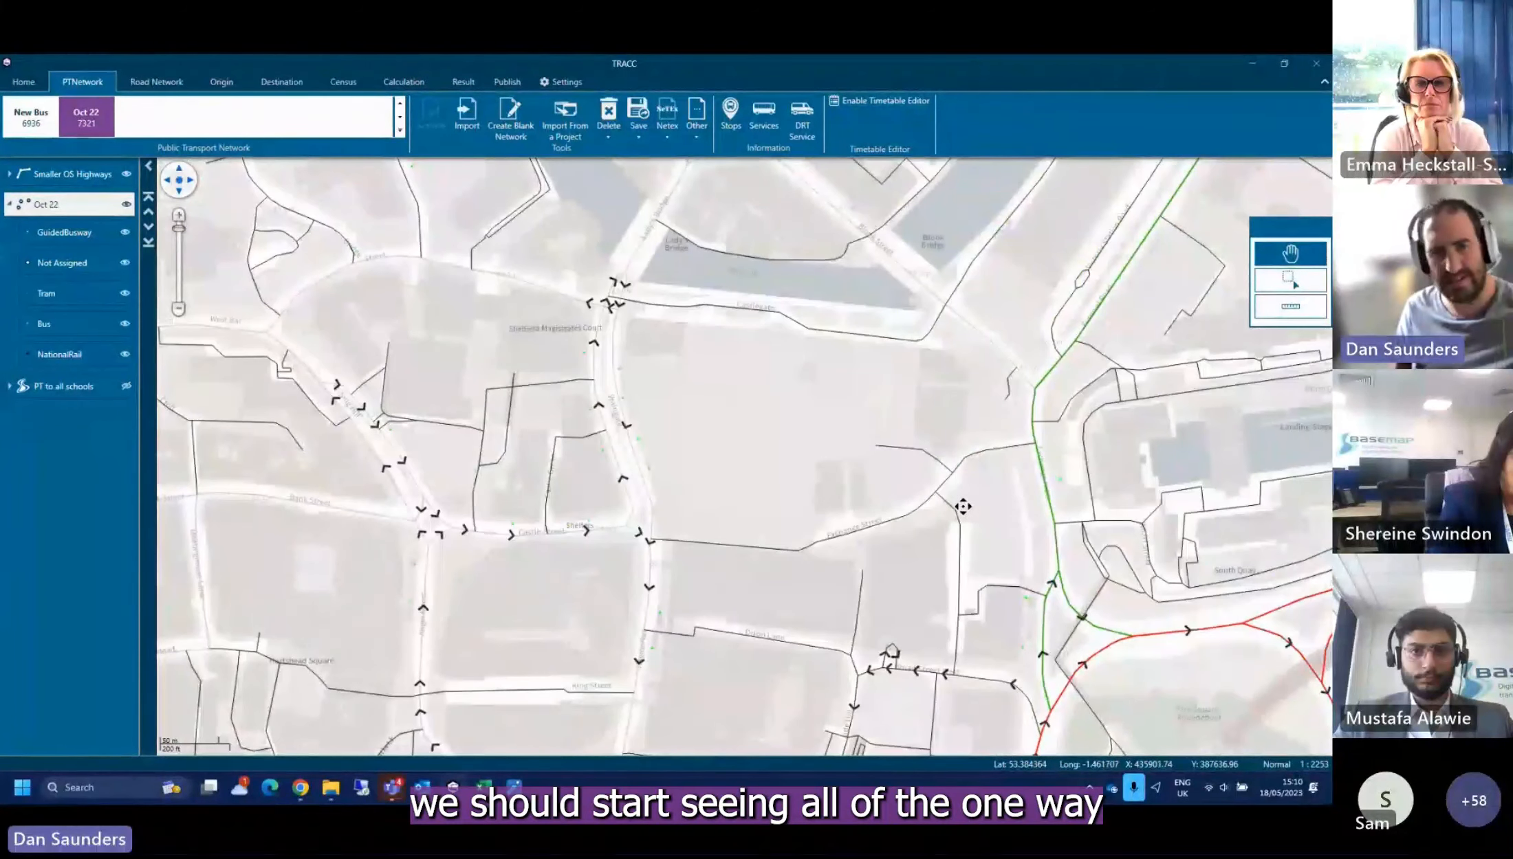
Examine the one-way directions and turn restrictions on the roads around the Park Square roundabout
drag(959, 506, 589, 269)
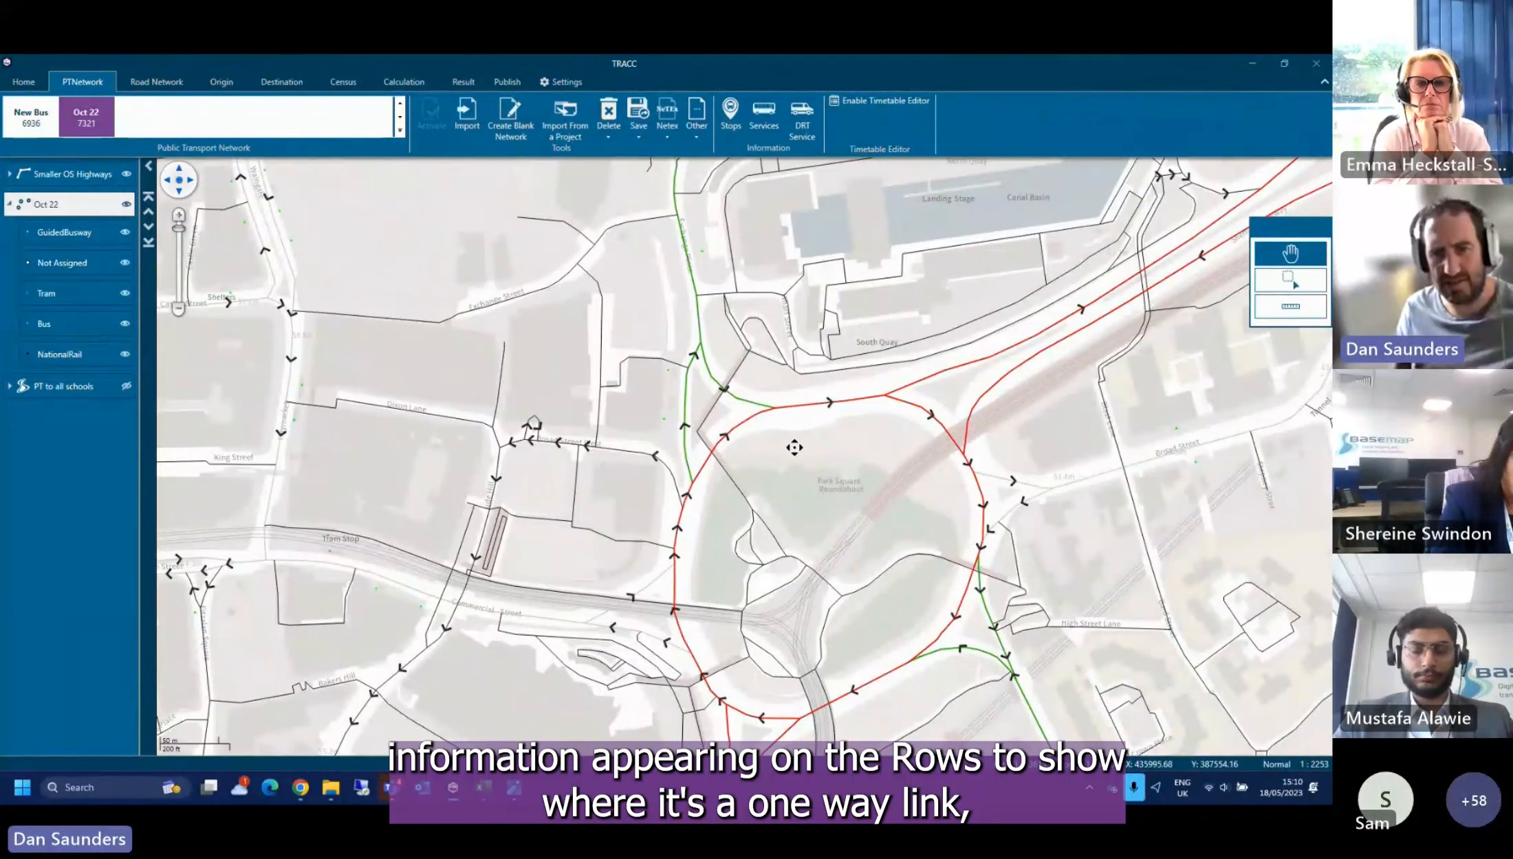
drag(794, 448, 773, 364)
drag(723, 472, 745, 411)
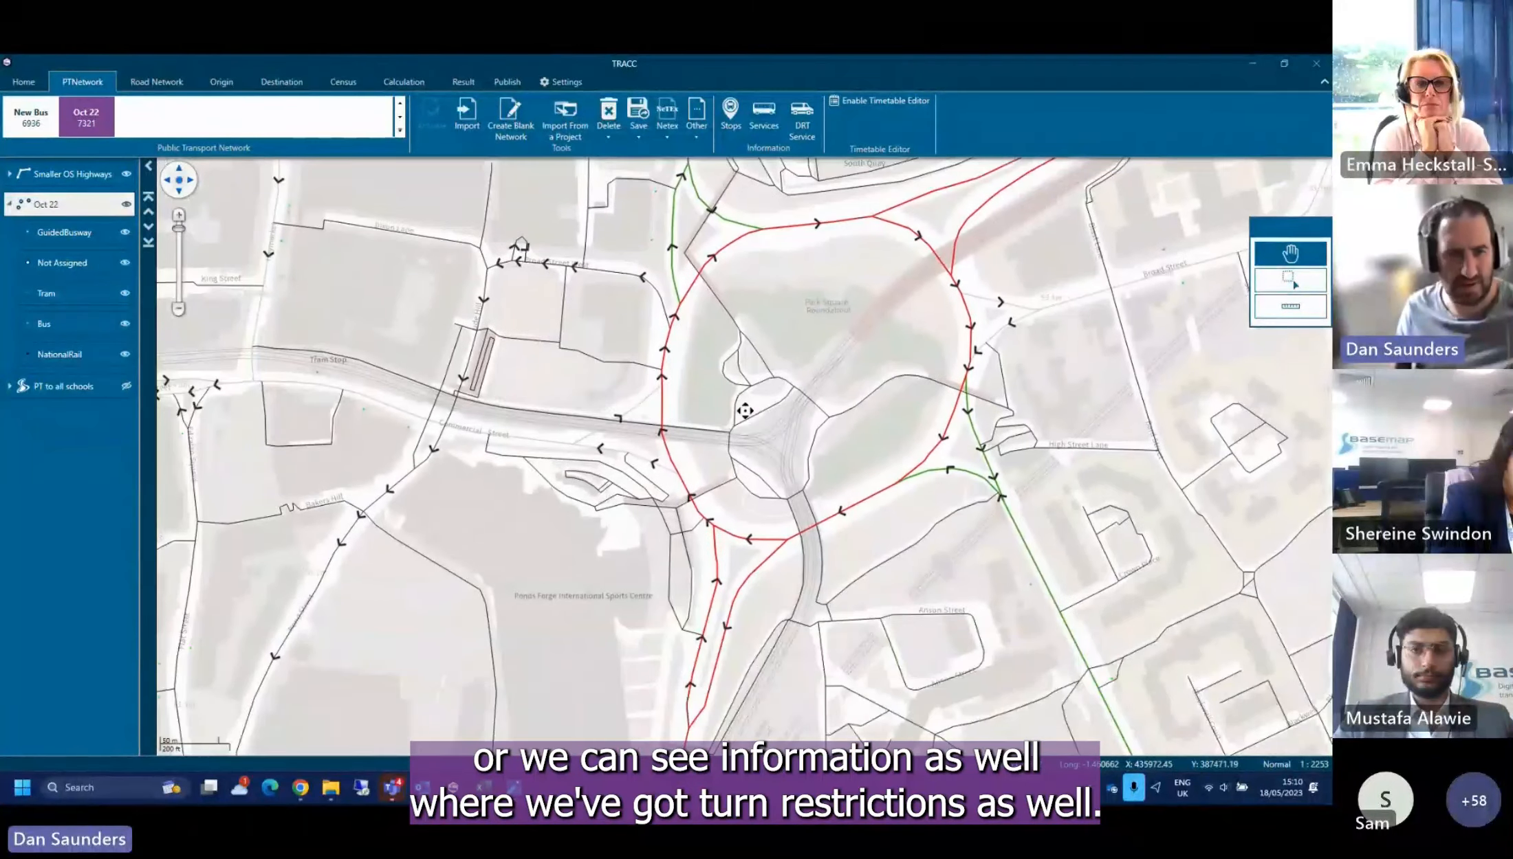
drag(724, 563, 739, 535)
drag(737, 404, 854, 419)
drag(618, 523, 680, 467)
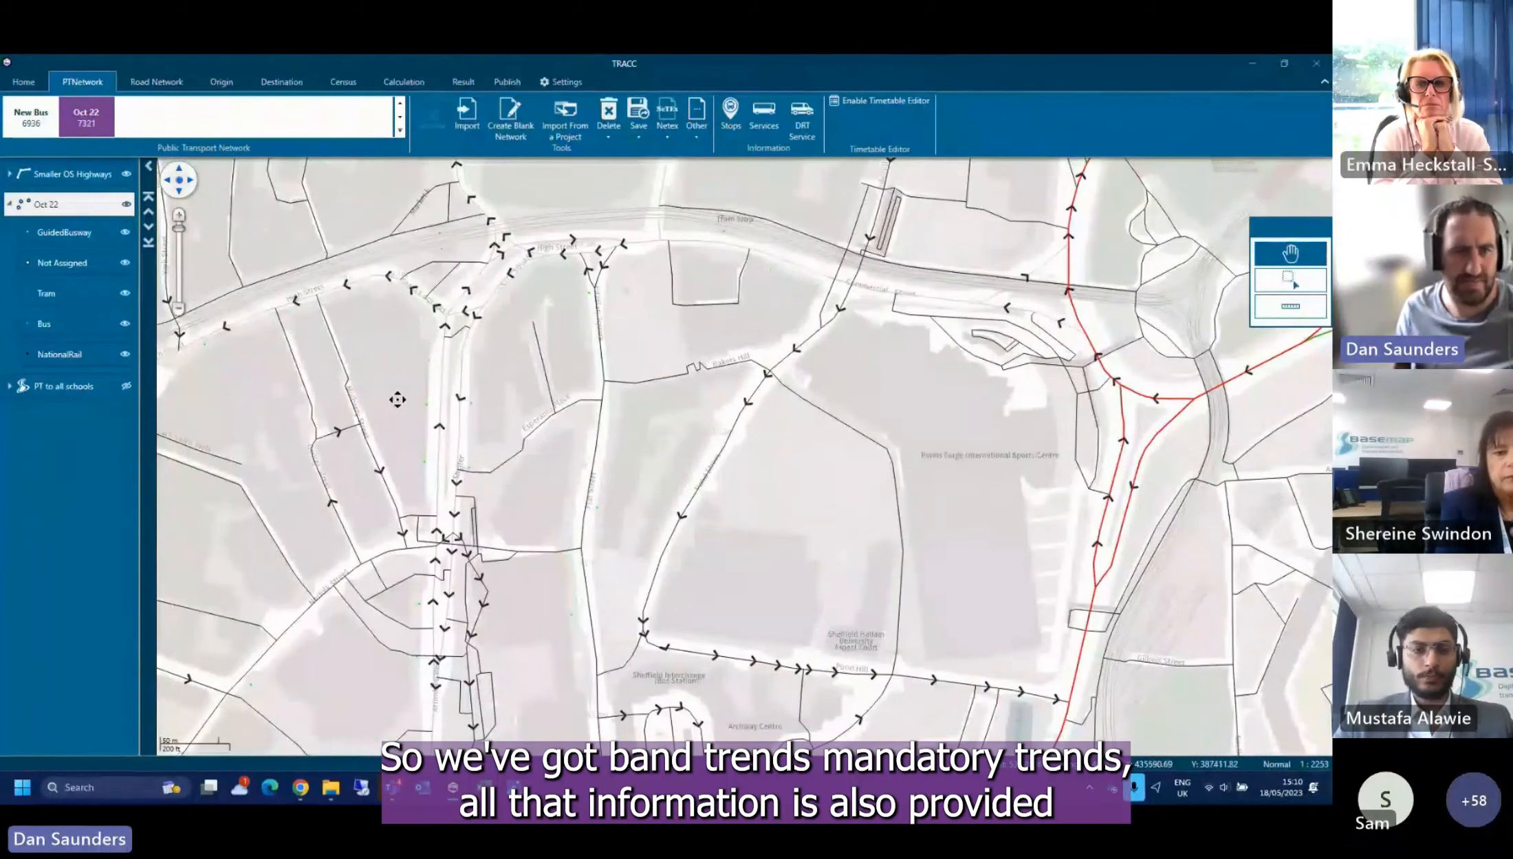
drag(1085, 208, 877, 460)
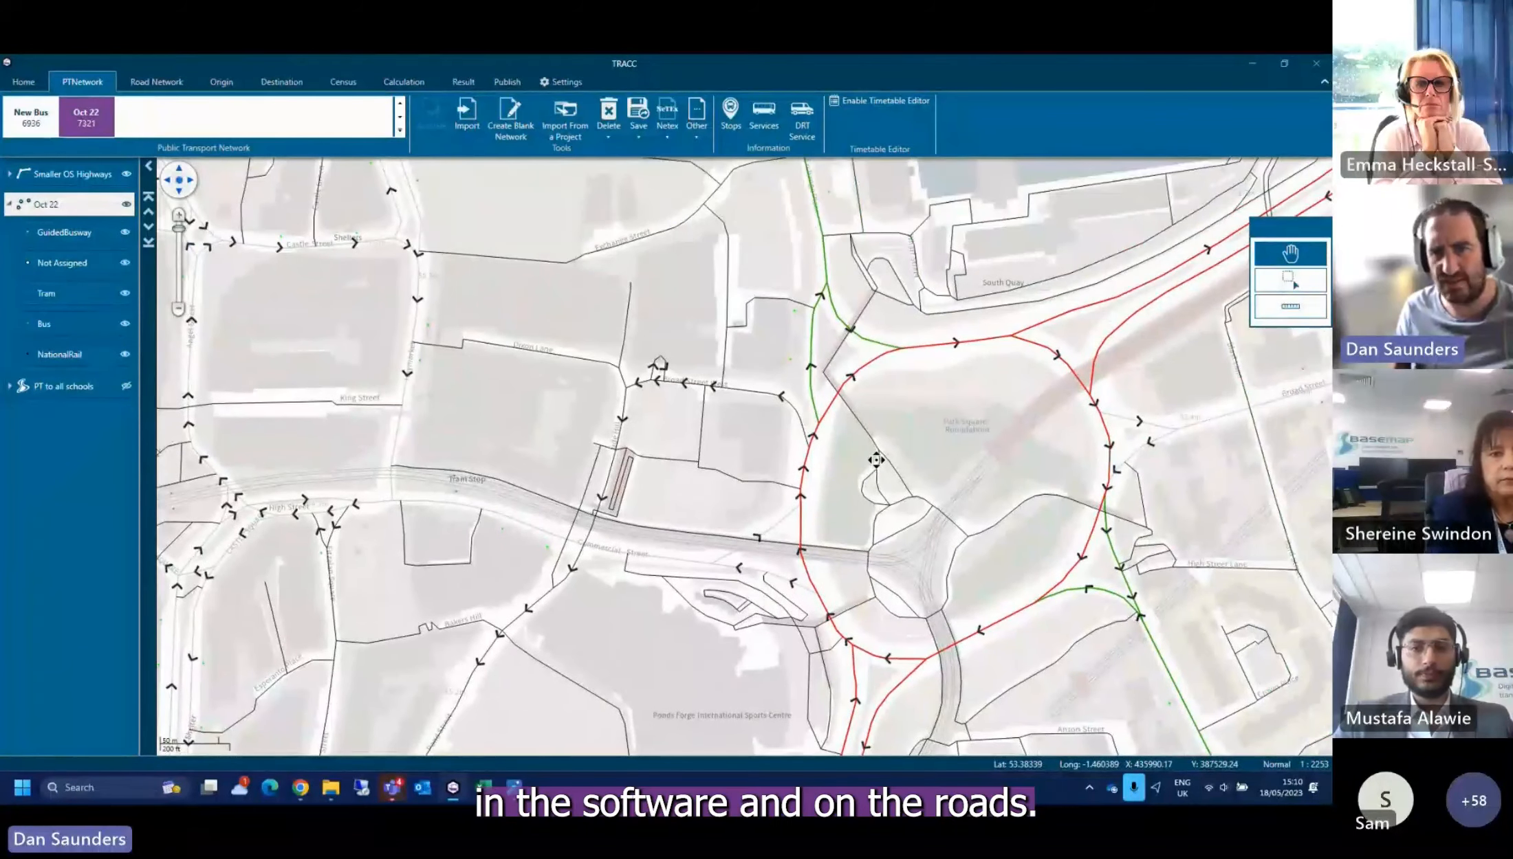
Open the details of the Park Square link on the roundabout's north side, review its speed settings, and close it without changes
drag(982, 343, 912, 392)
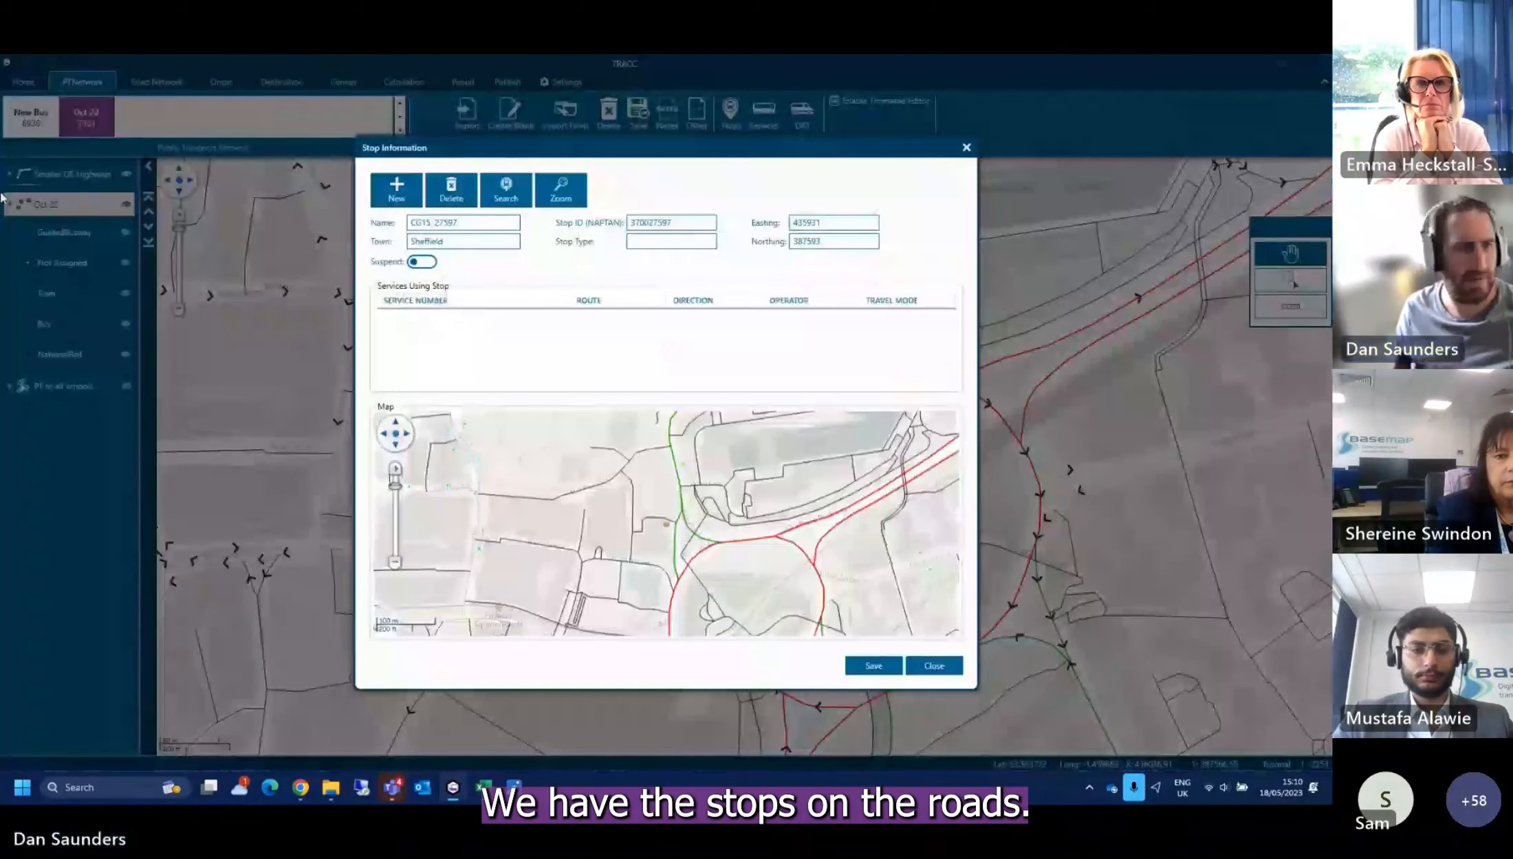
click(966, 148)
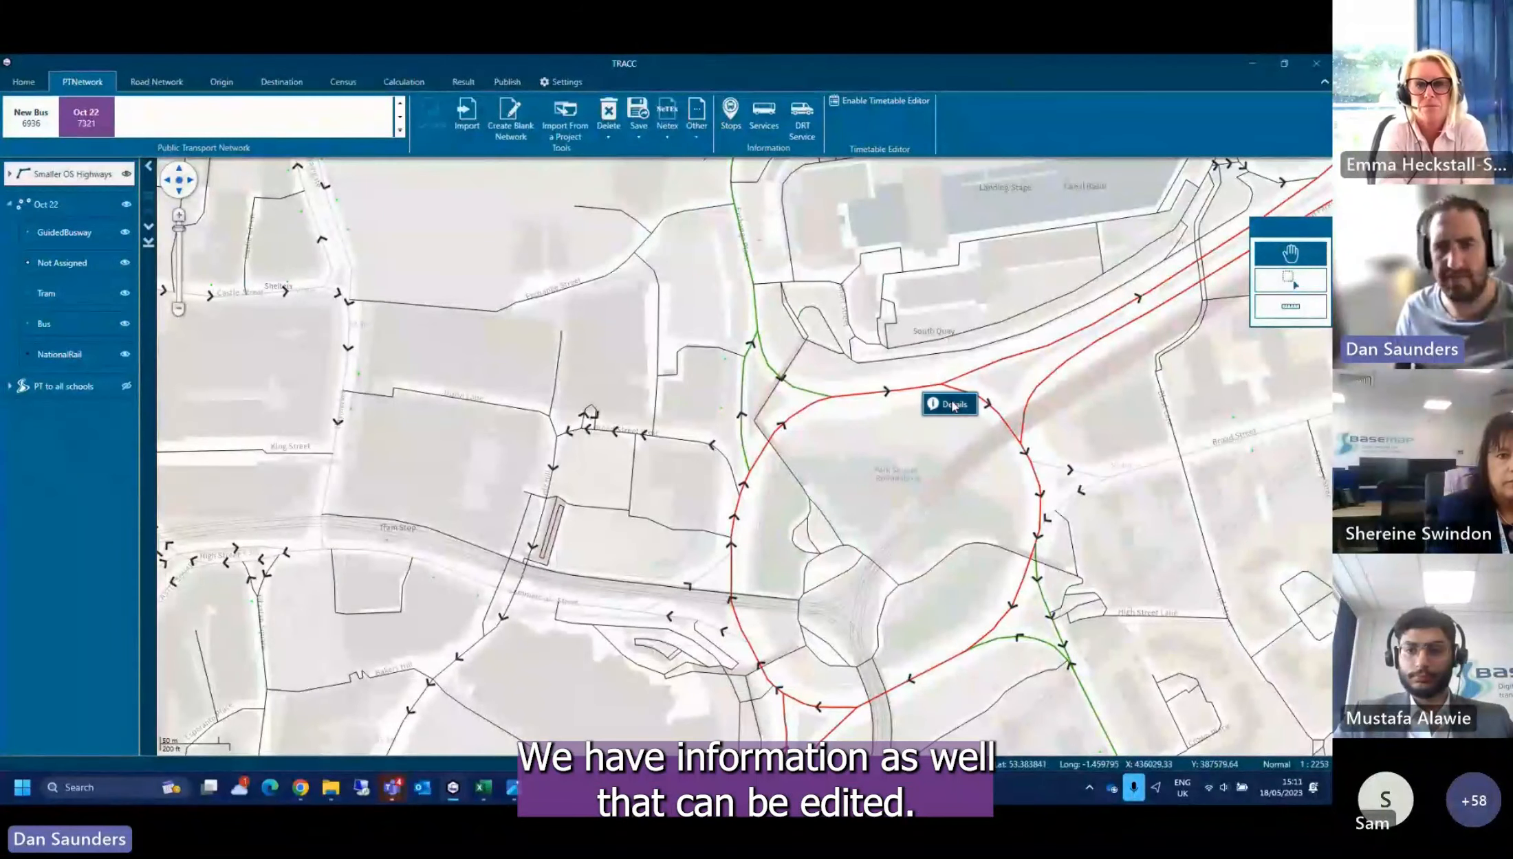
click(946, 411)
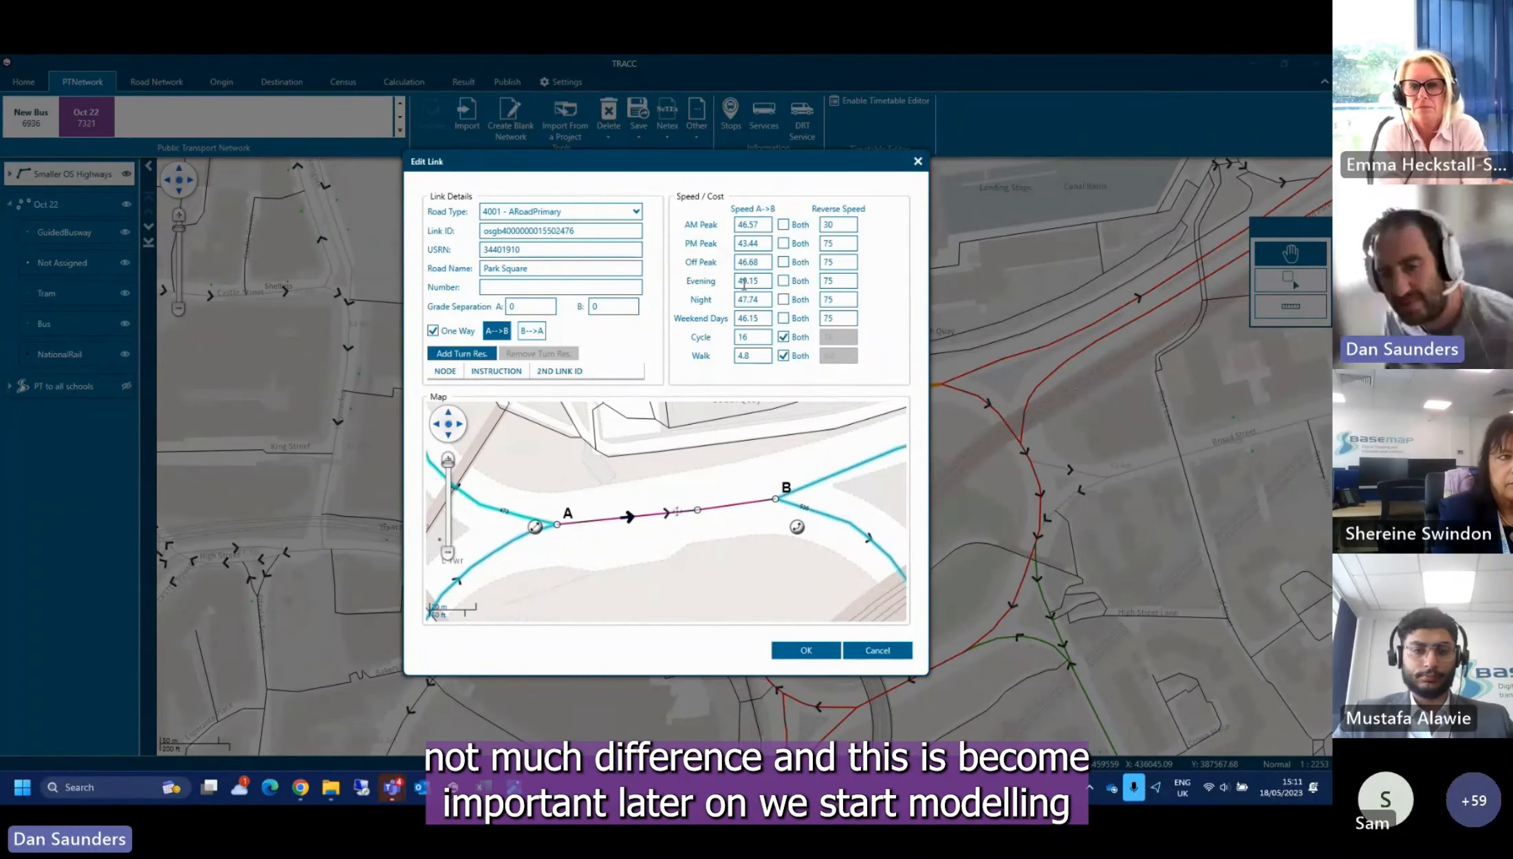
click(918, 162)
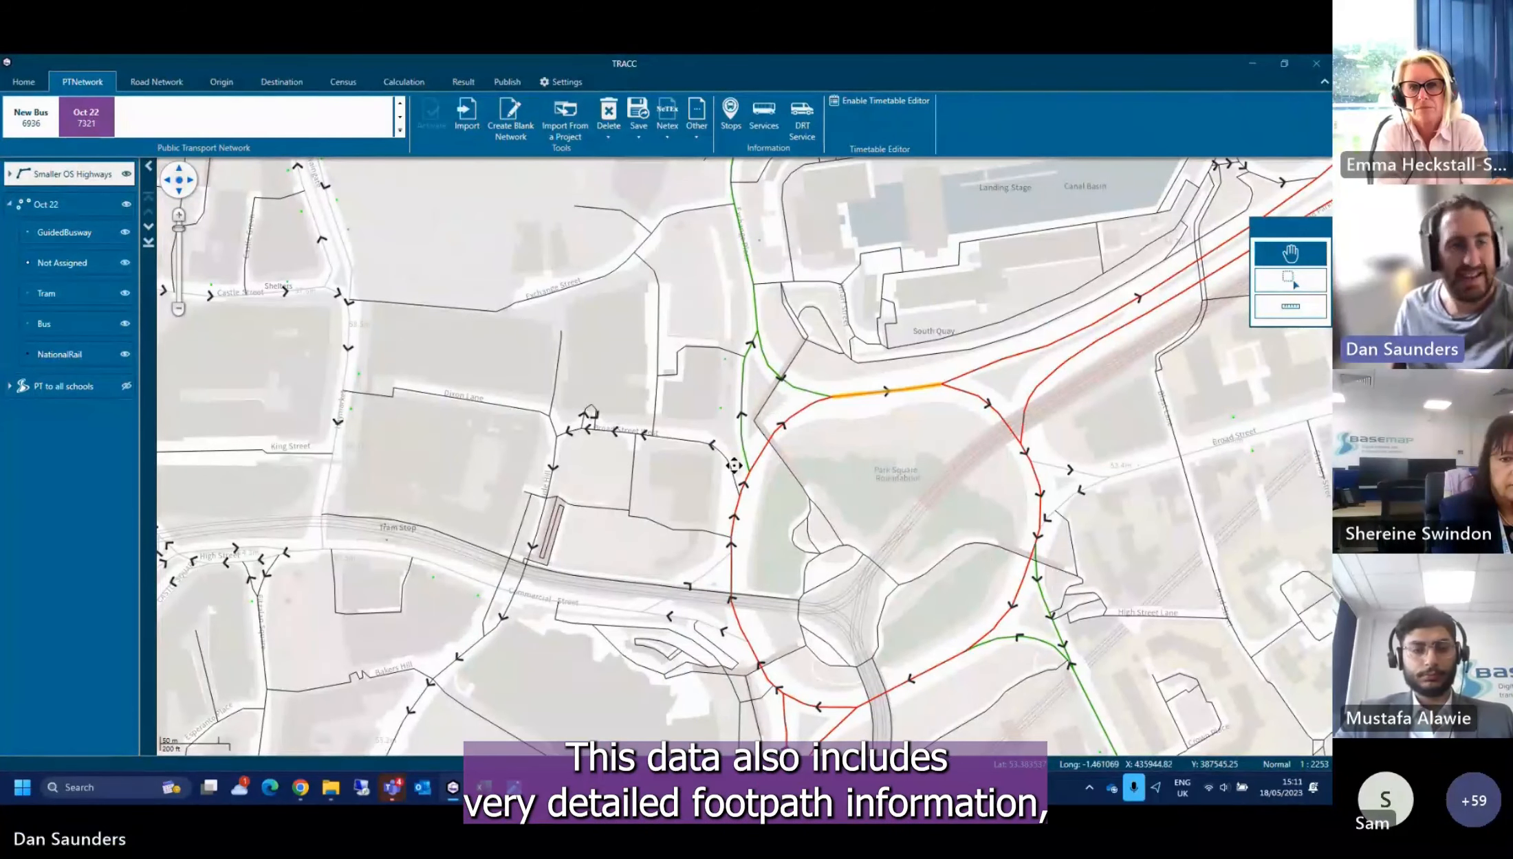
Look over the wider road and footpath network around central Sheffield and hide the Smaller OS Highways layer
scroll(736, 462, down, 1)
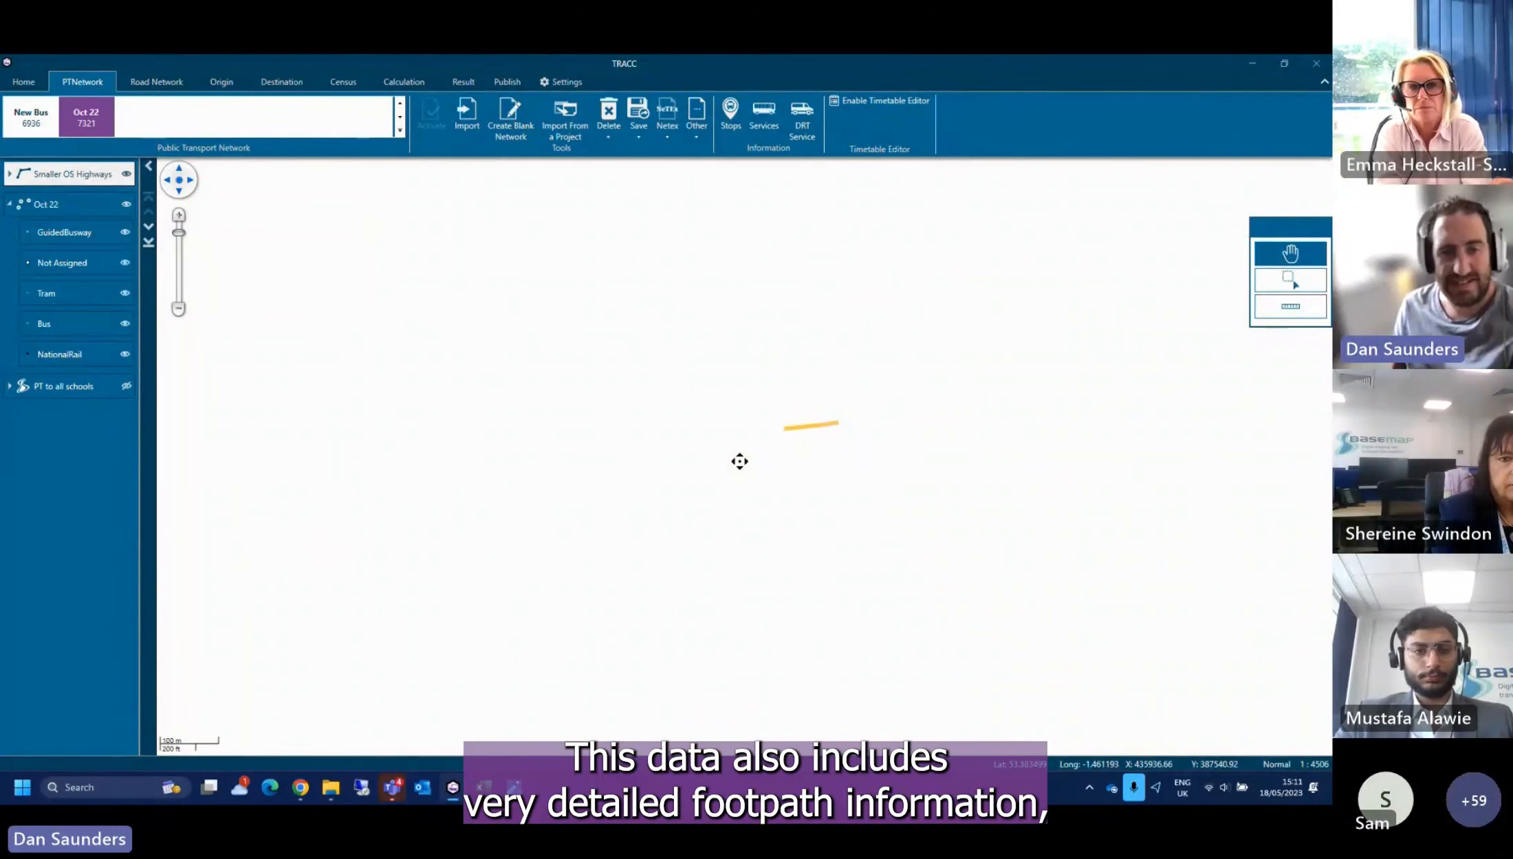
scroll(750, 436, down, 1)
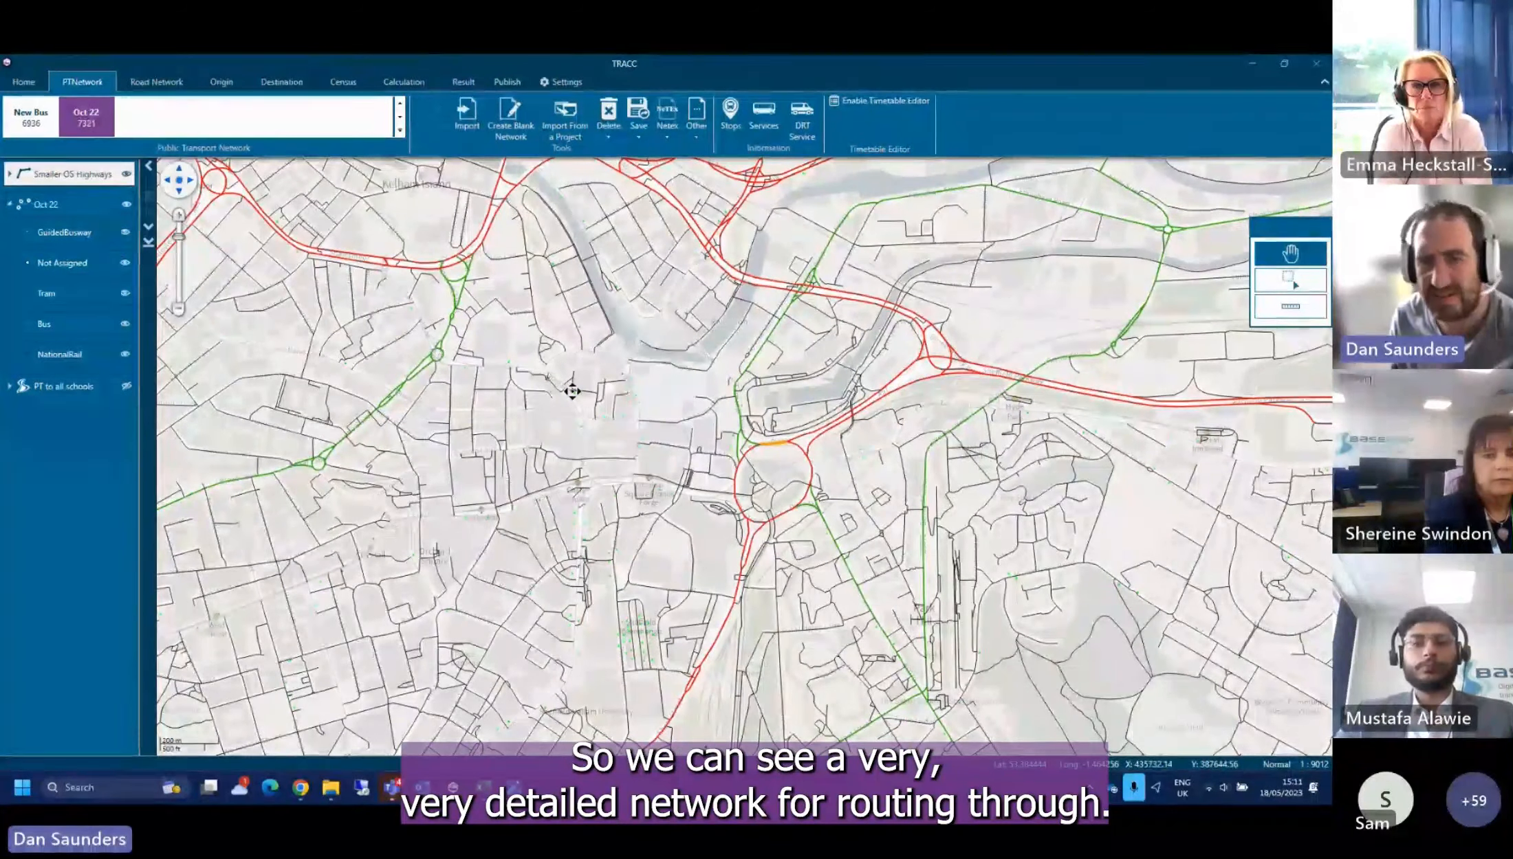
click(127, 175)
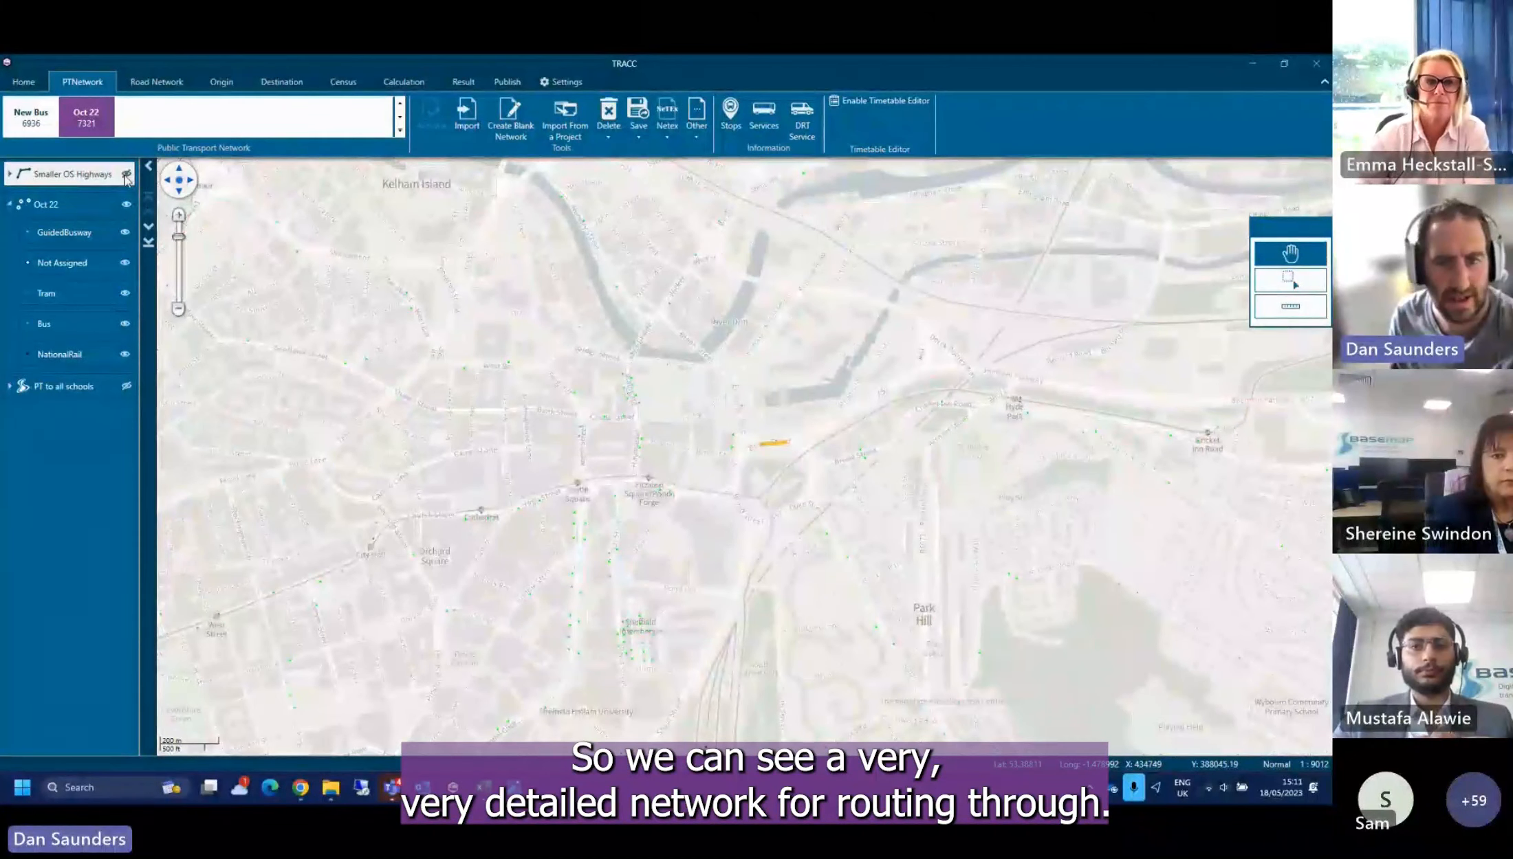
scroll(520, 433, down, 1)
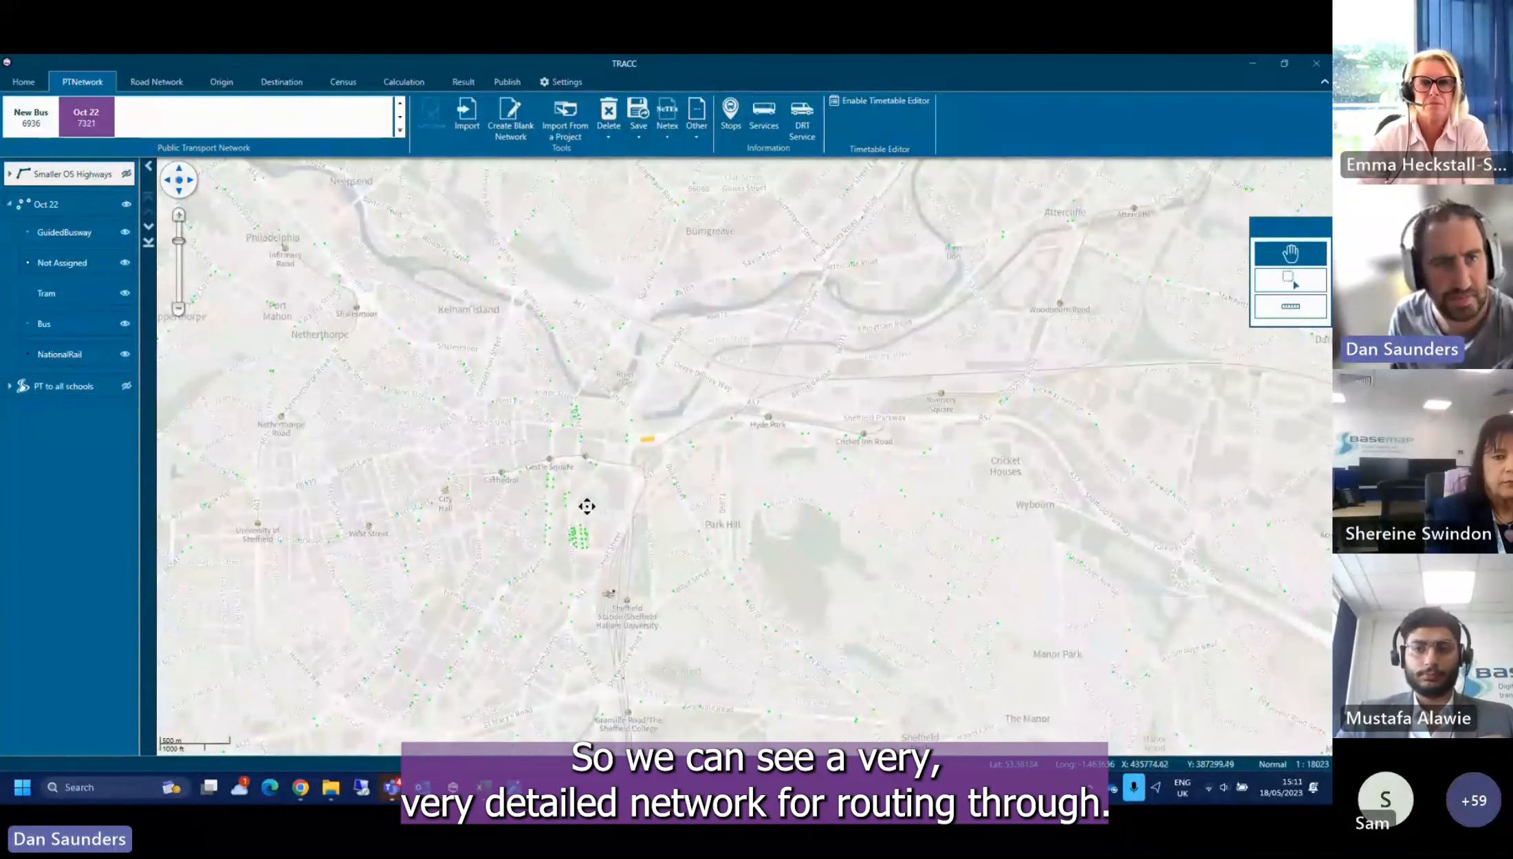
Show the full extent of the 250 Grid origins across Sheffield and add the All Schools destinations to the map
click(222, 82)
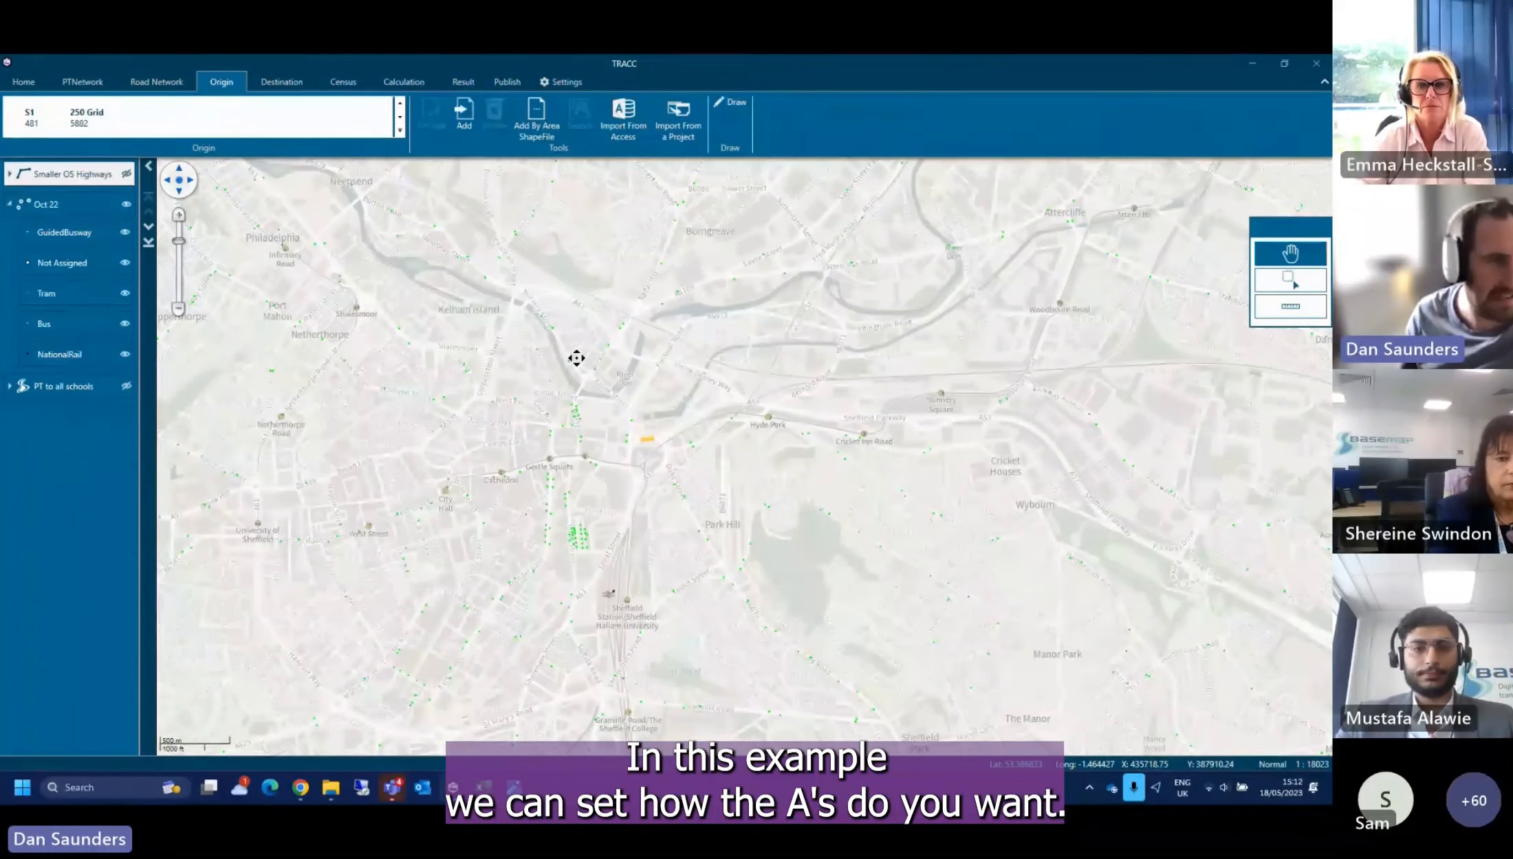
click(90, 121)
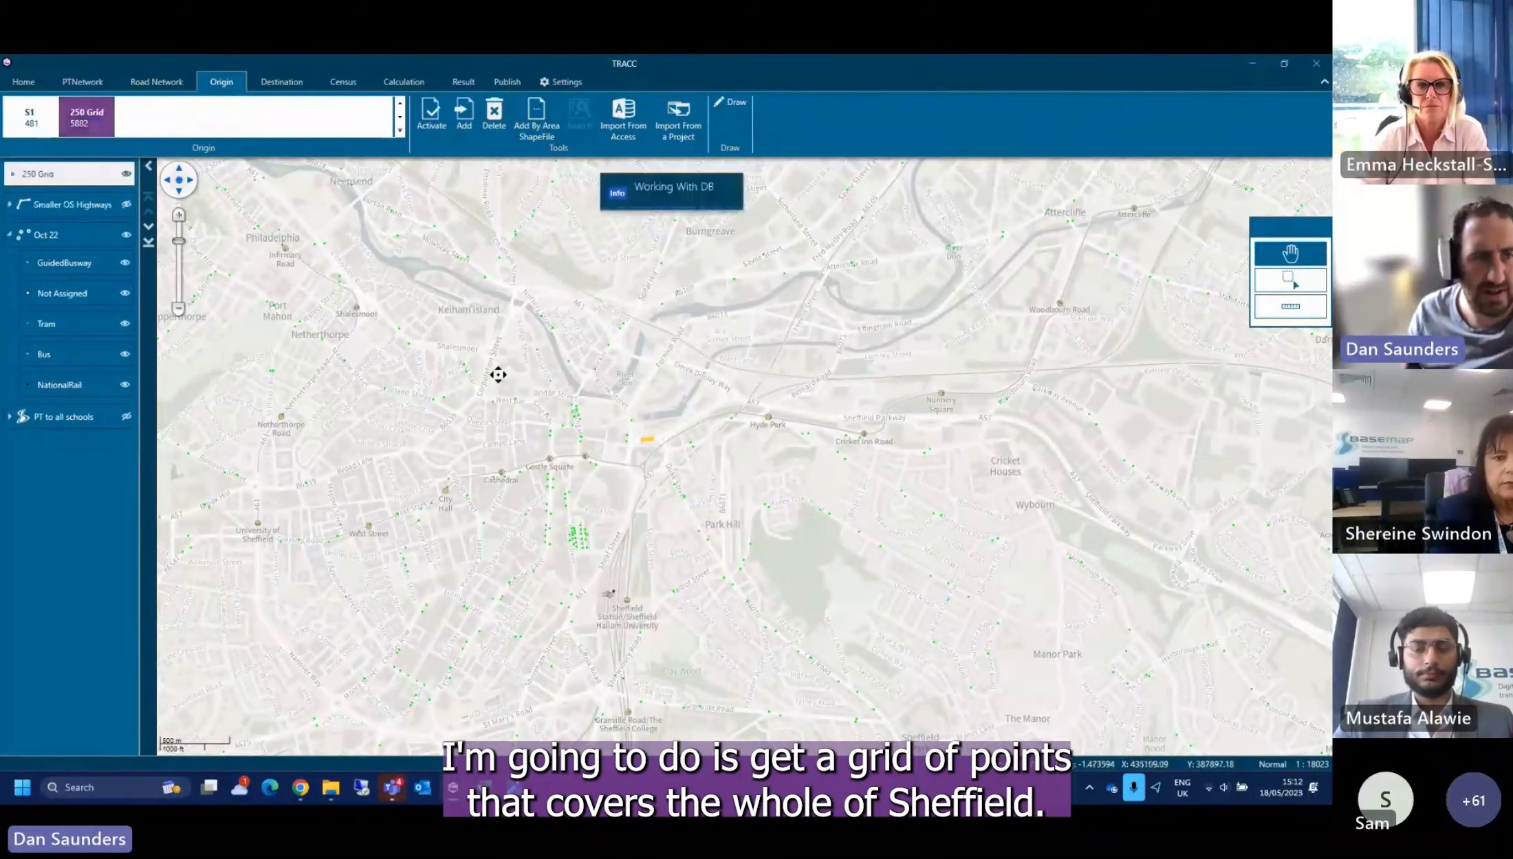
scroll(559, 399, down, 2)
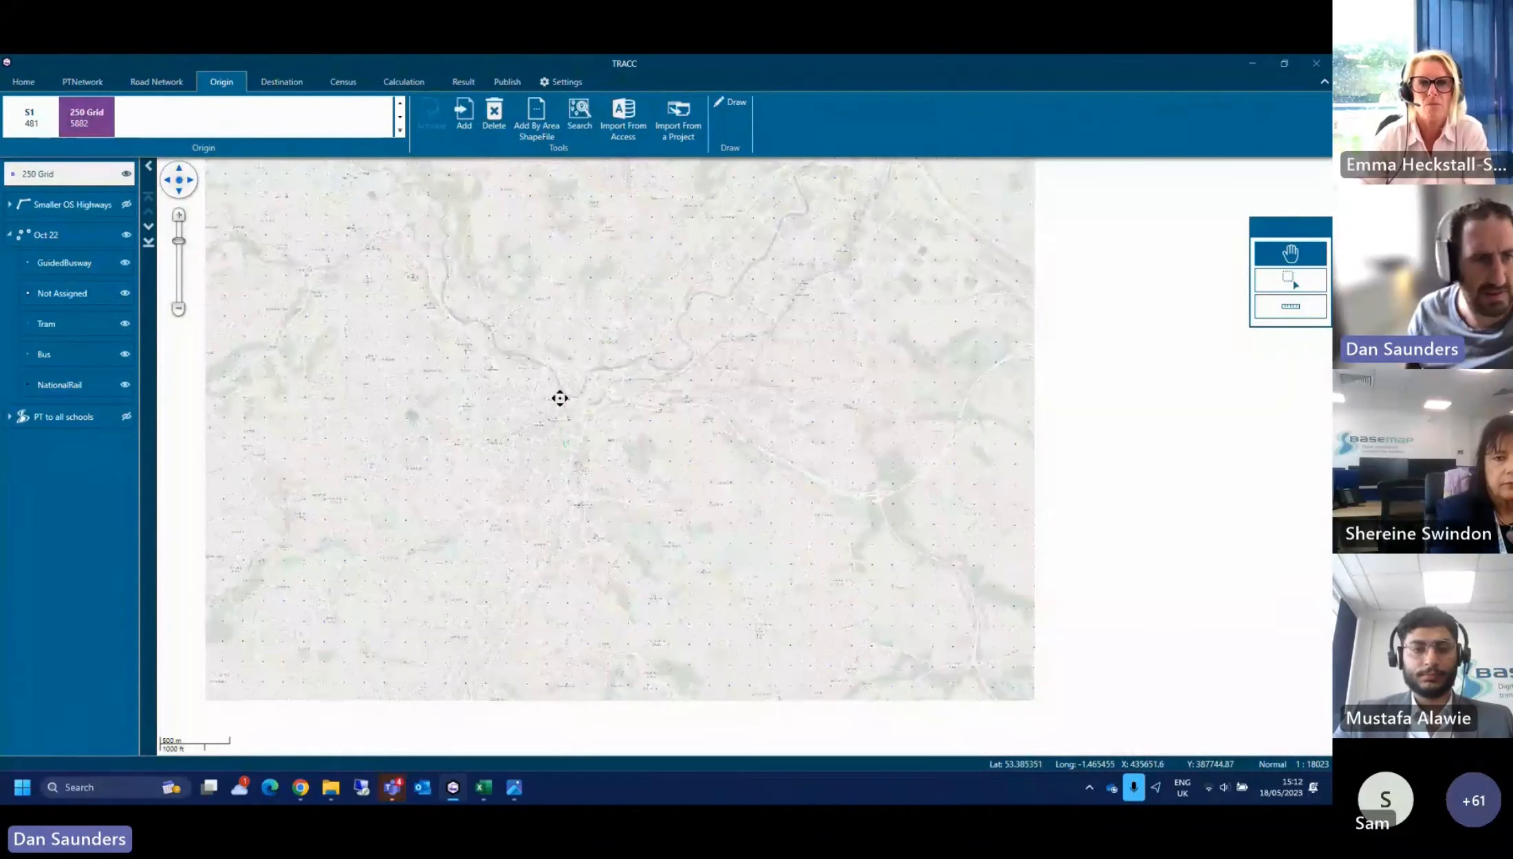
right_click(74, 177)
click(130, 210)
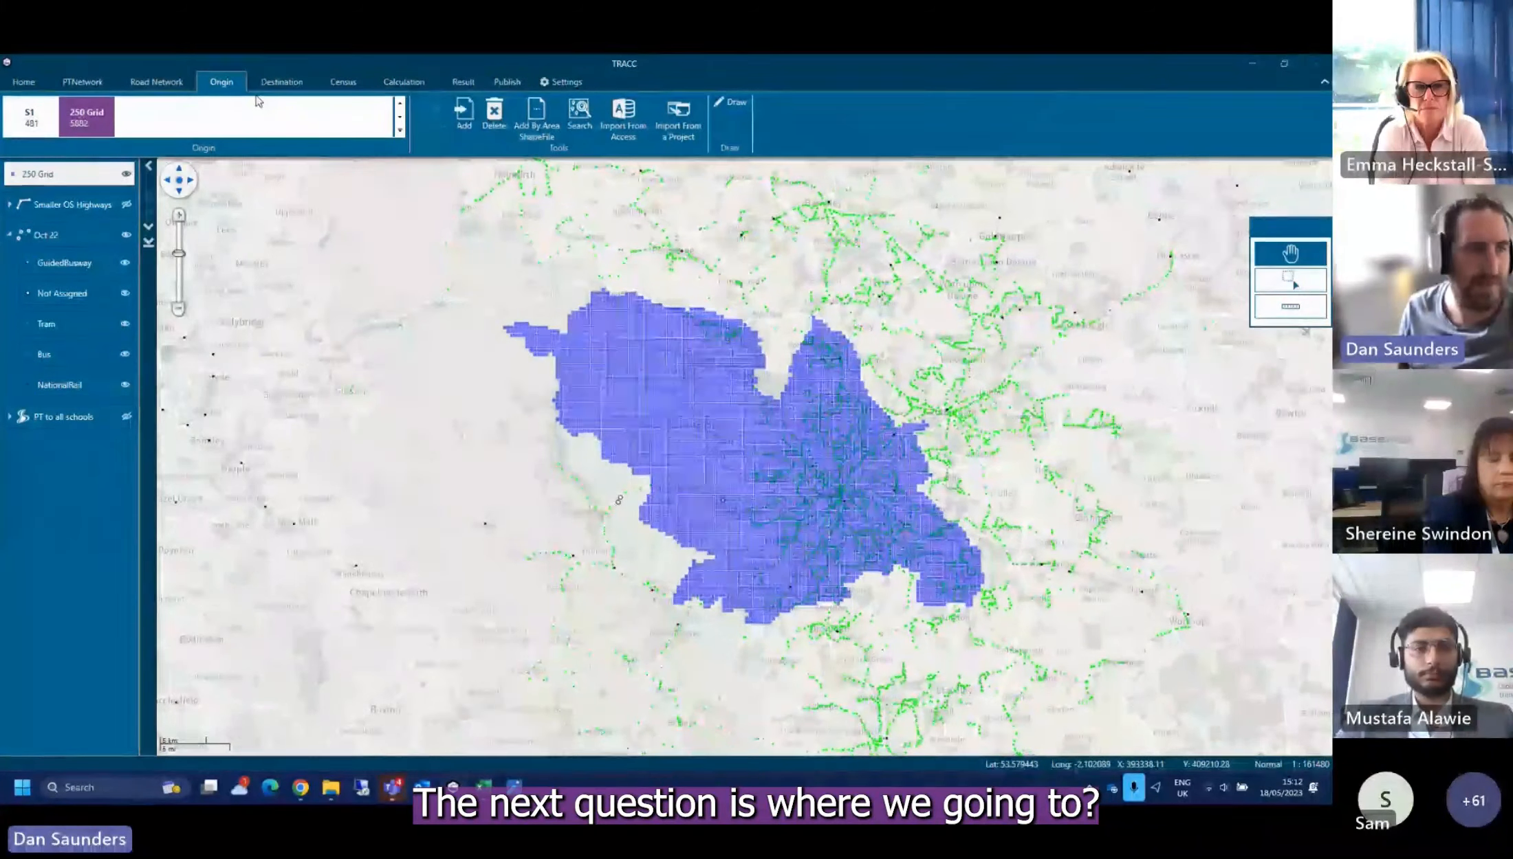
click(282, 81)
click(43, 126)
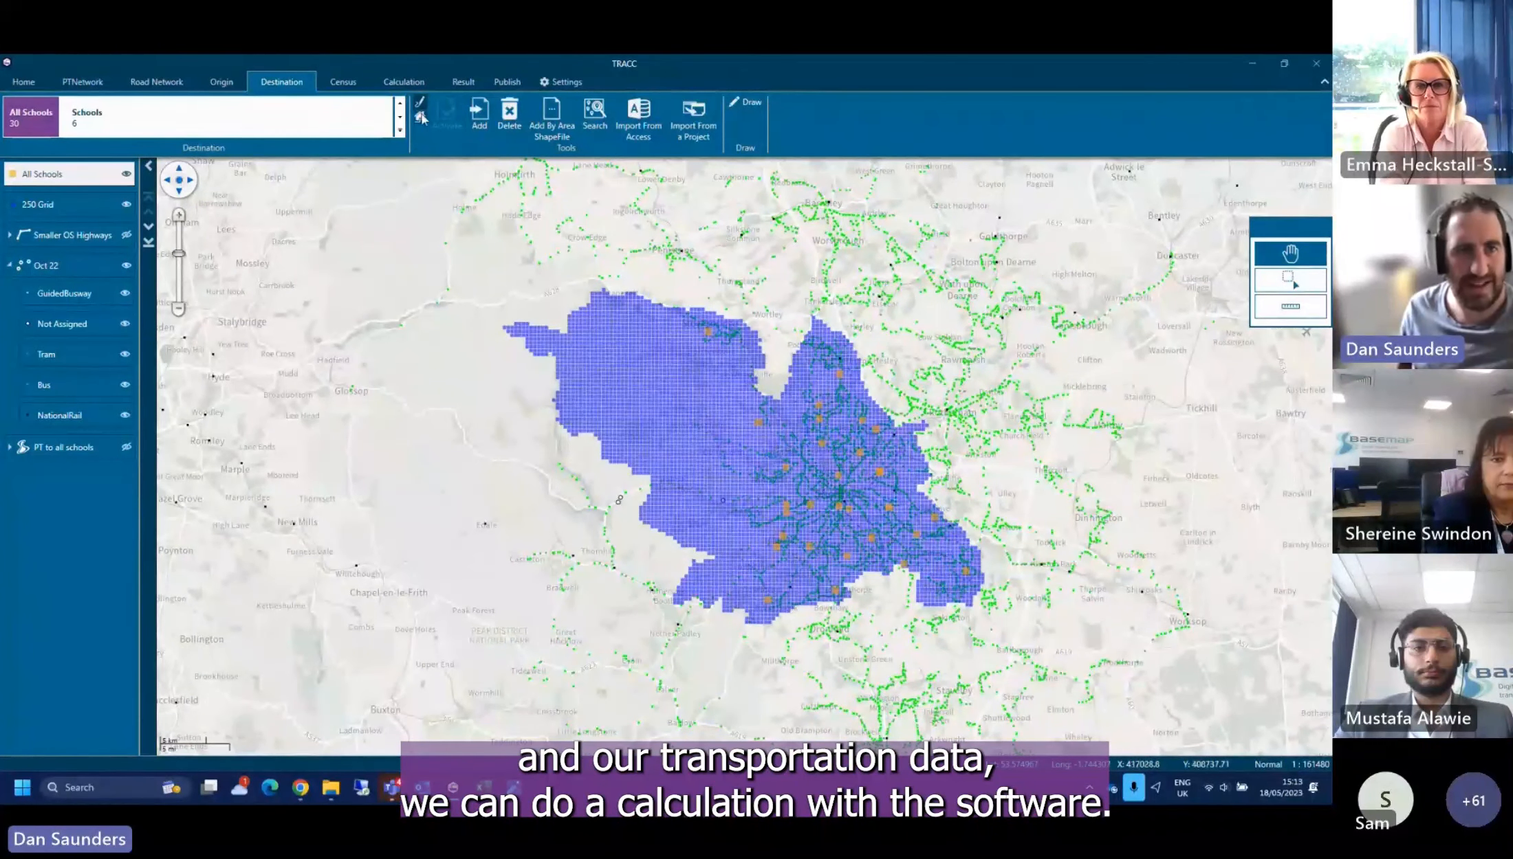
Set up an Origin Destination calculation using Public Transport and Road Network as the travel type
click(404, 80)
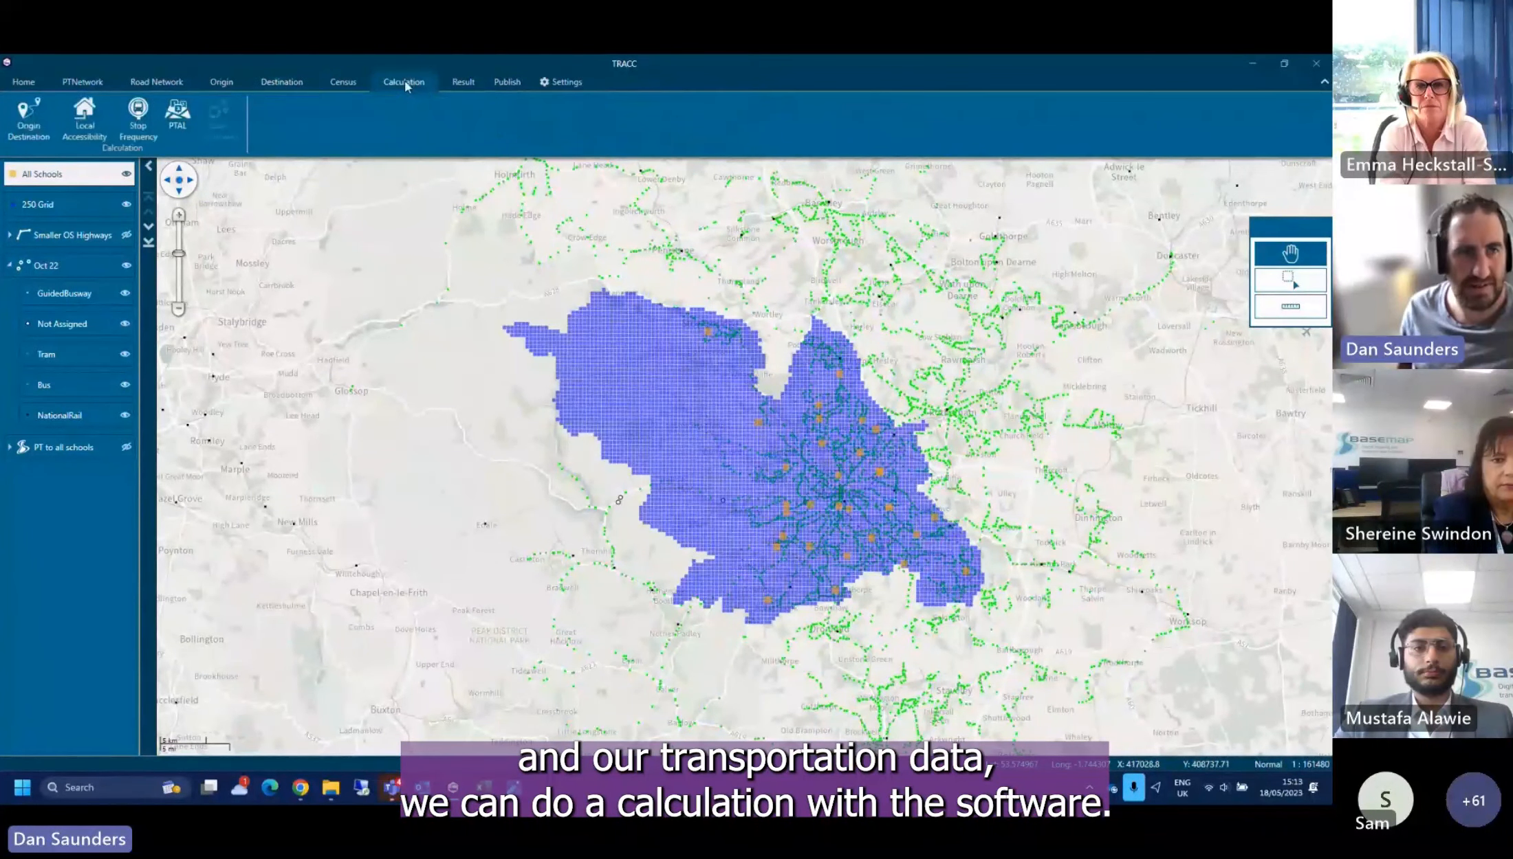
click(42, 136)
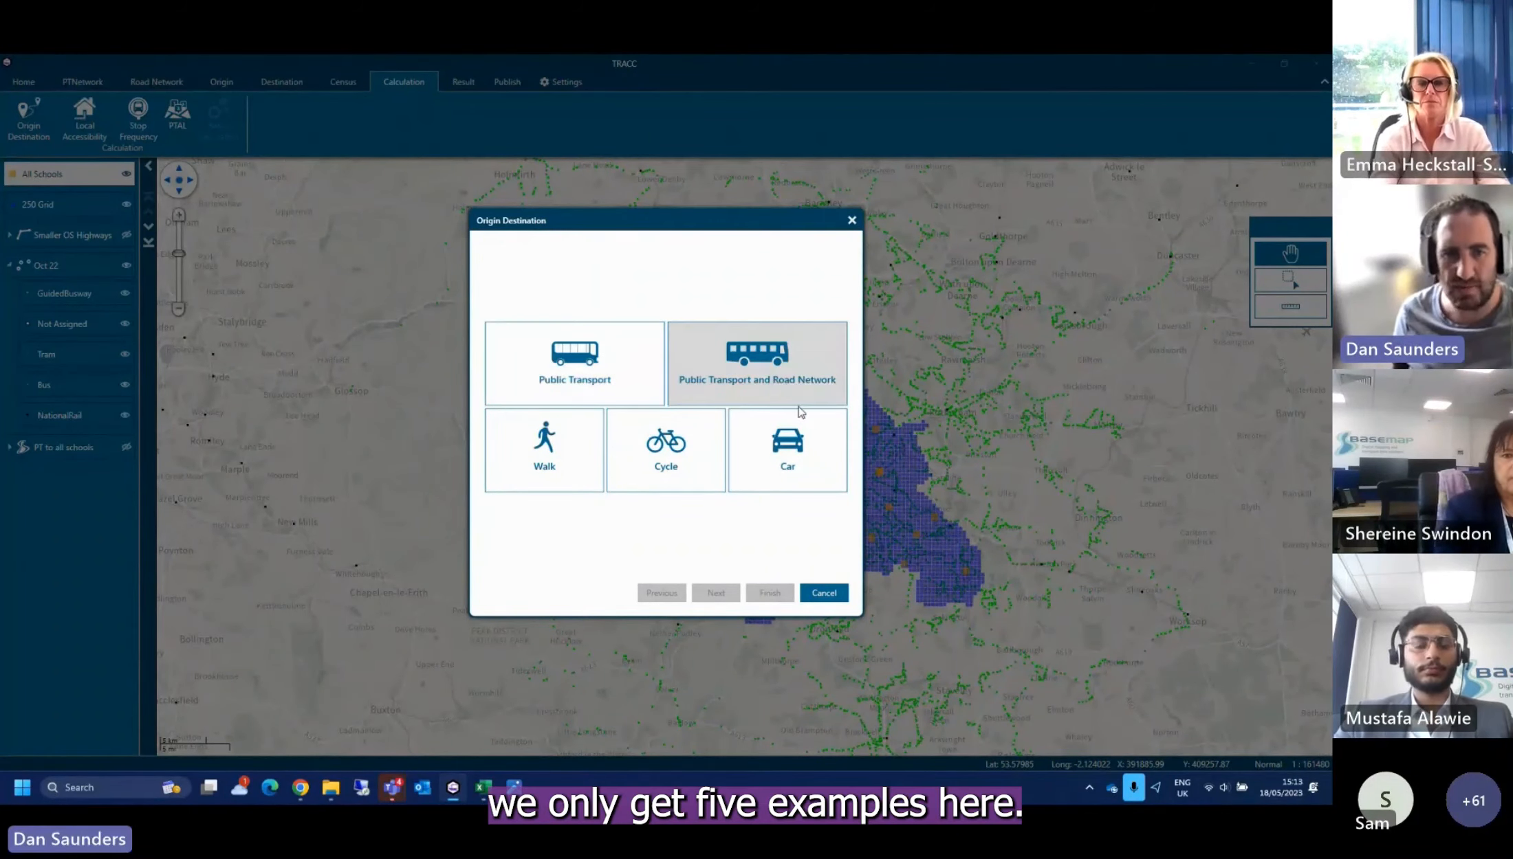
click(755, 402)
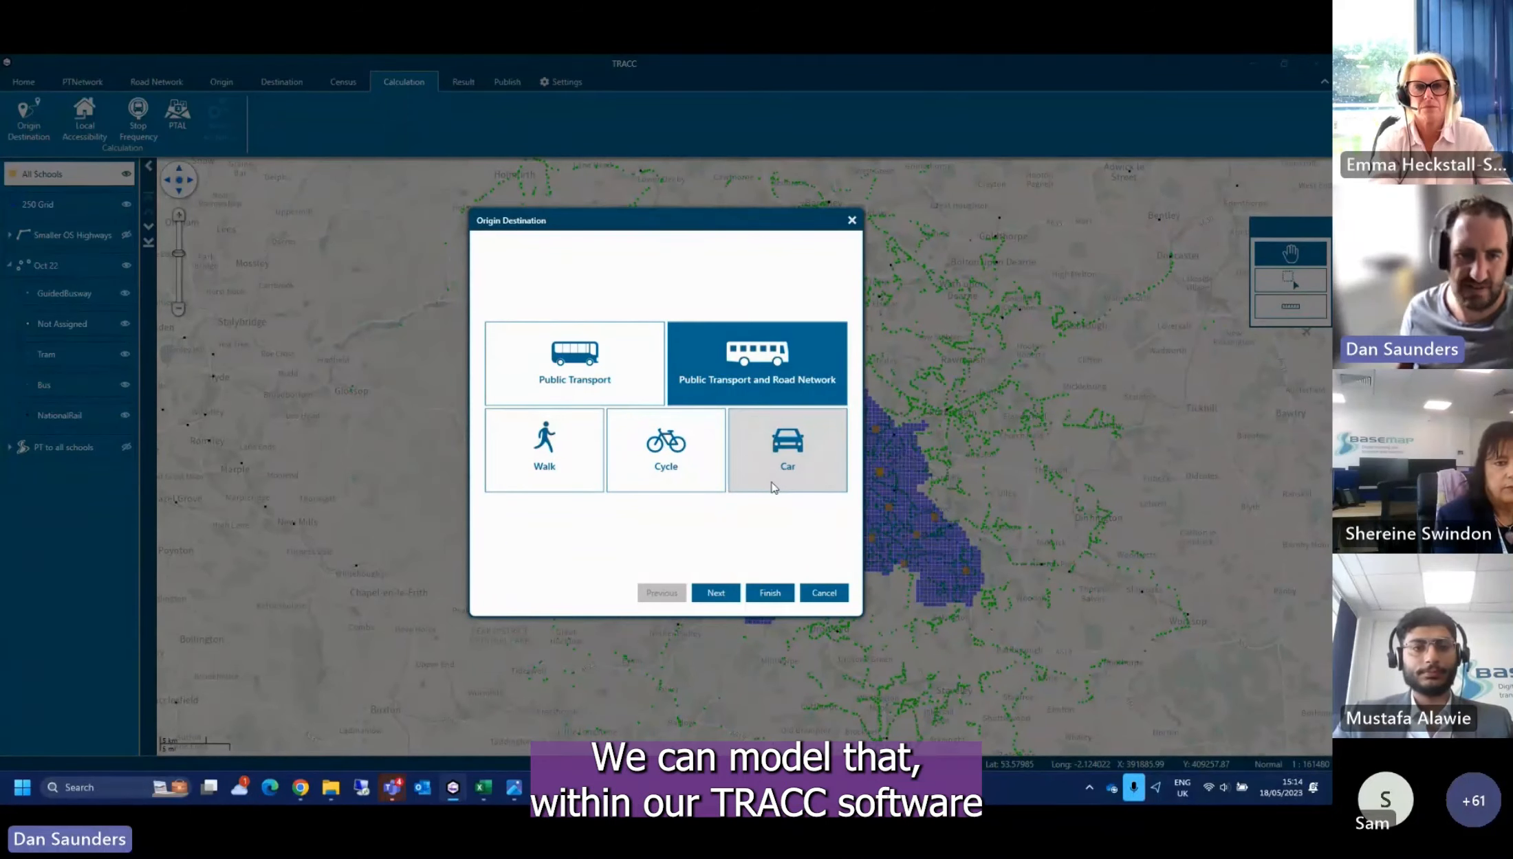
click(728, 596)
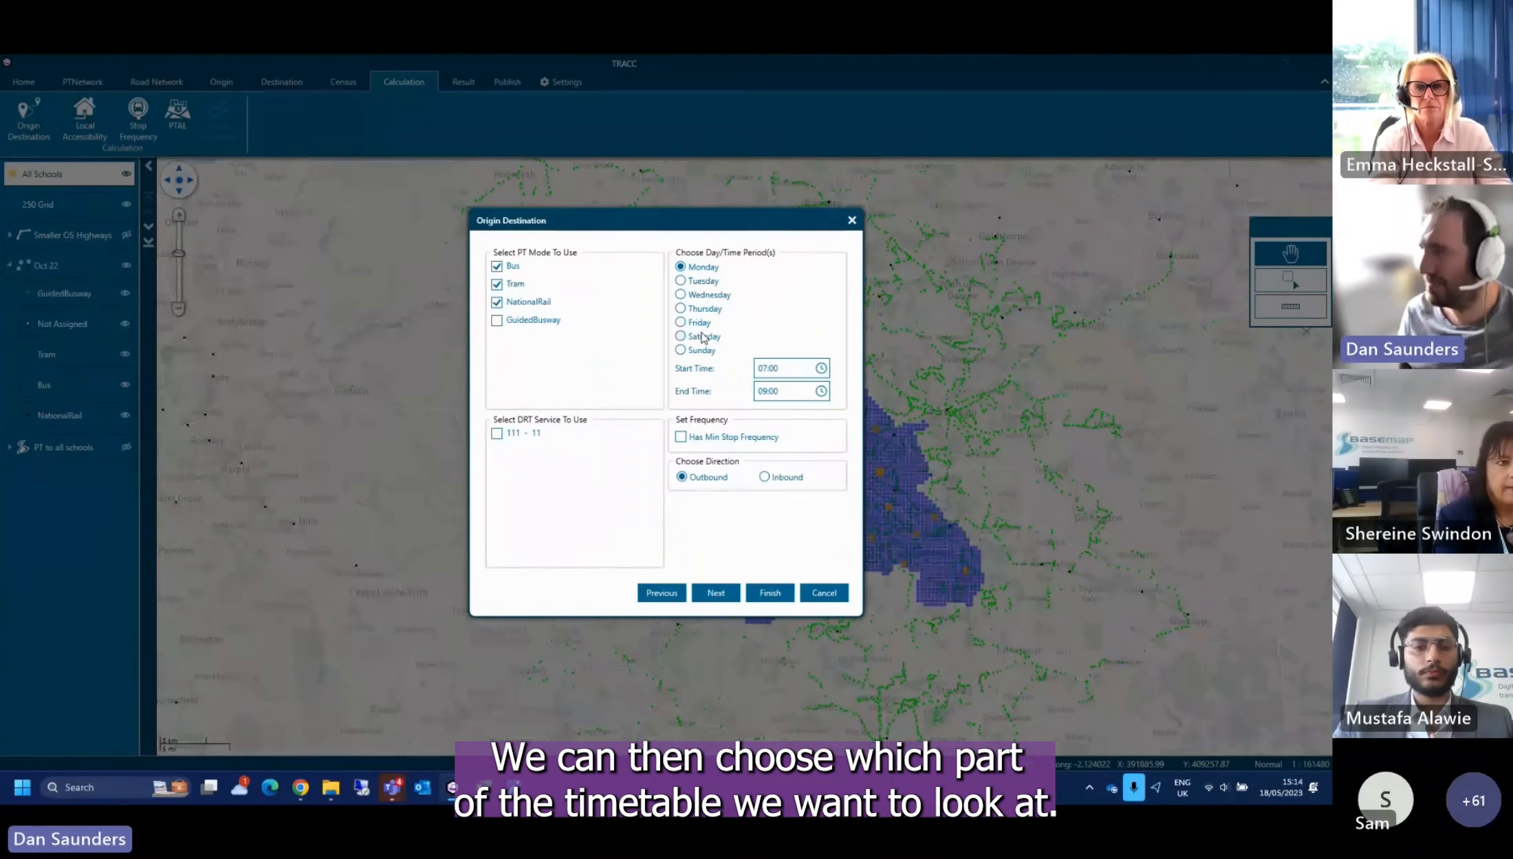
Set the calculation's travel period to Tuesday from 07:45 to 08:45
click(700, 281)
click(775, 369)
text(45)
click(771, 389)
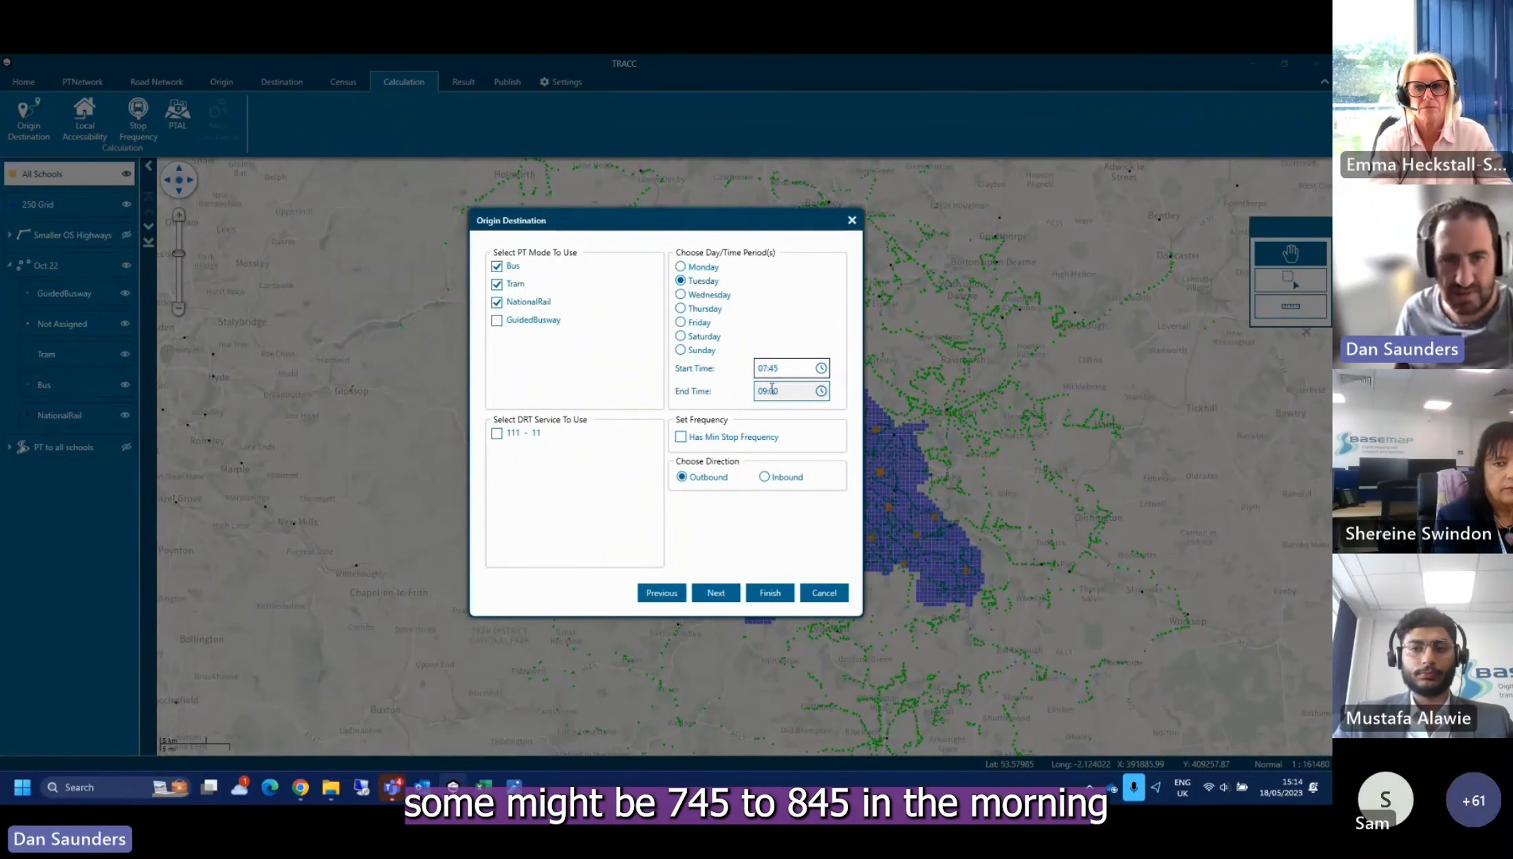
double_click(763, 390)
text(08:45)
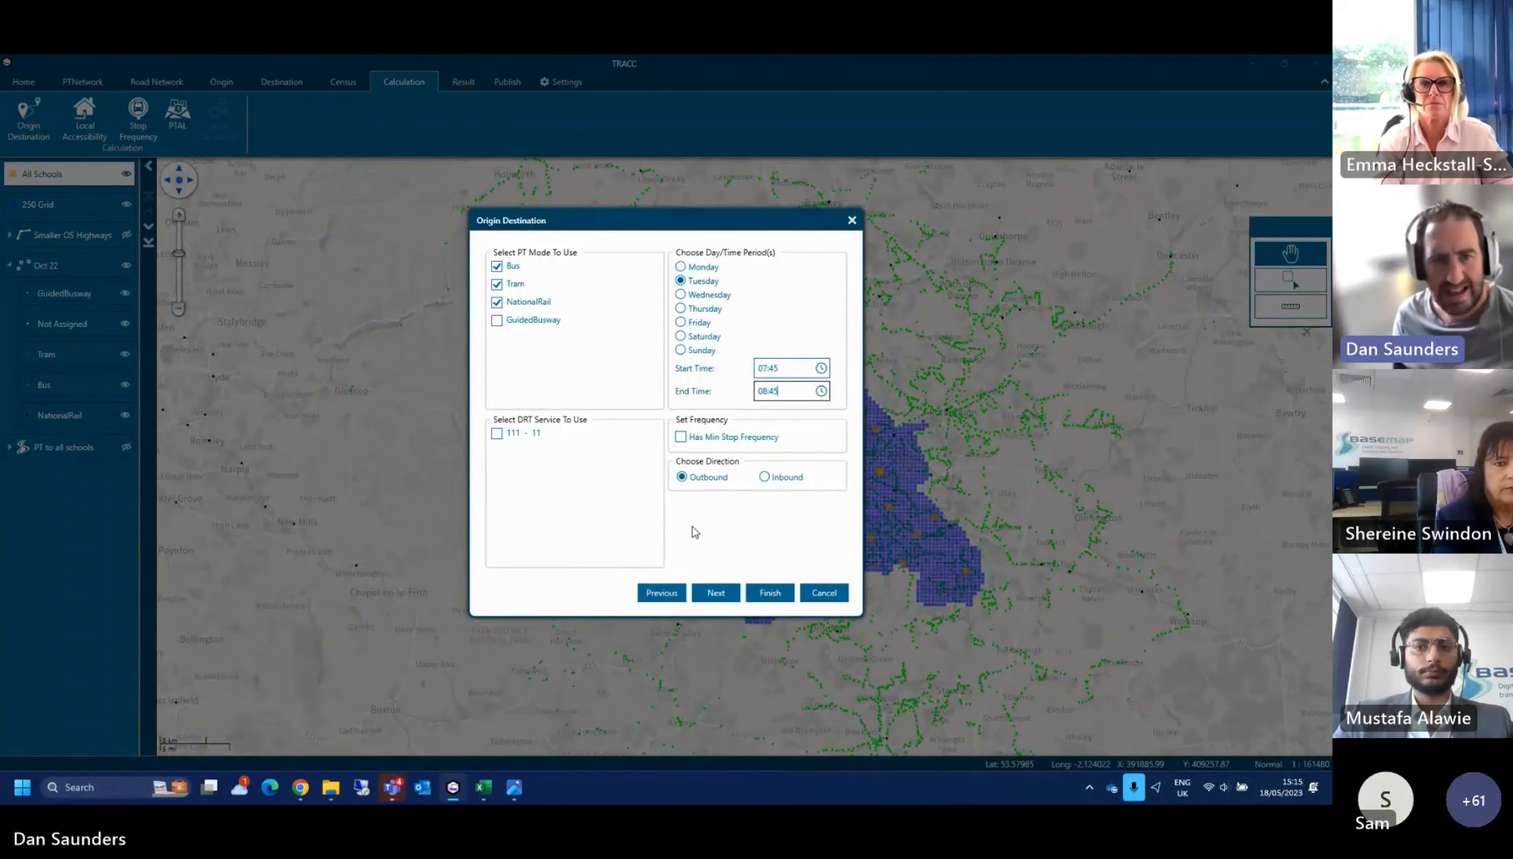
Try a minimum stop frequency of 1 per hour and the Inbound direction, restoring no minimum frequency and Outbound
click(681, 437)
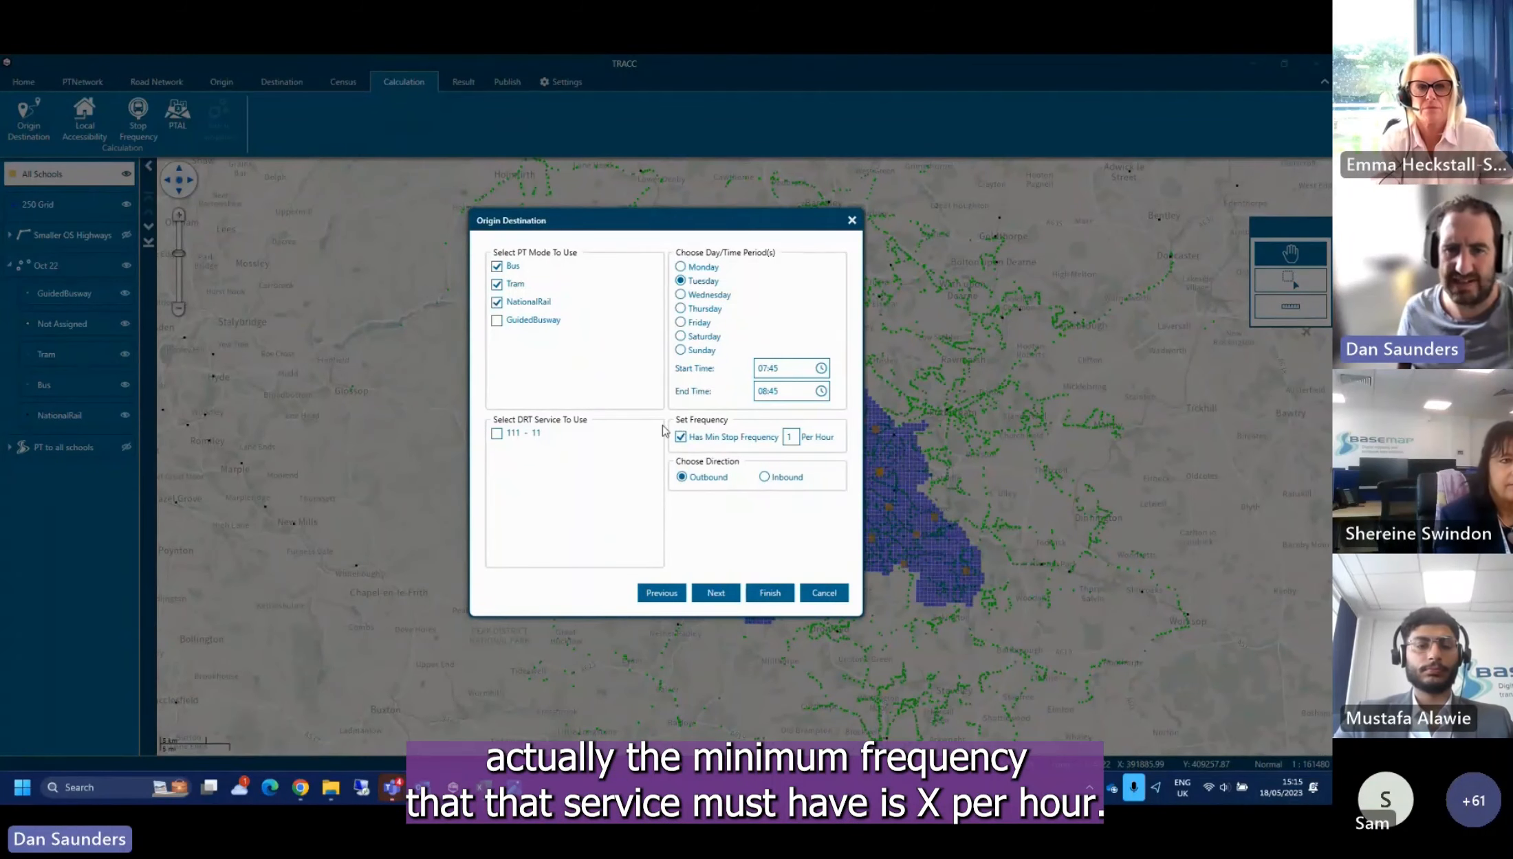
click(681, 438)
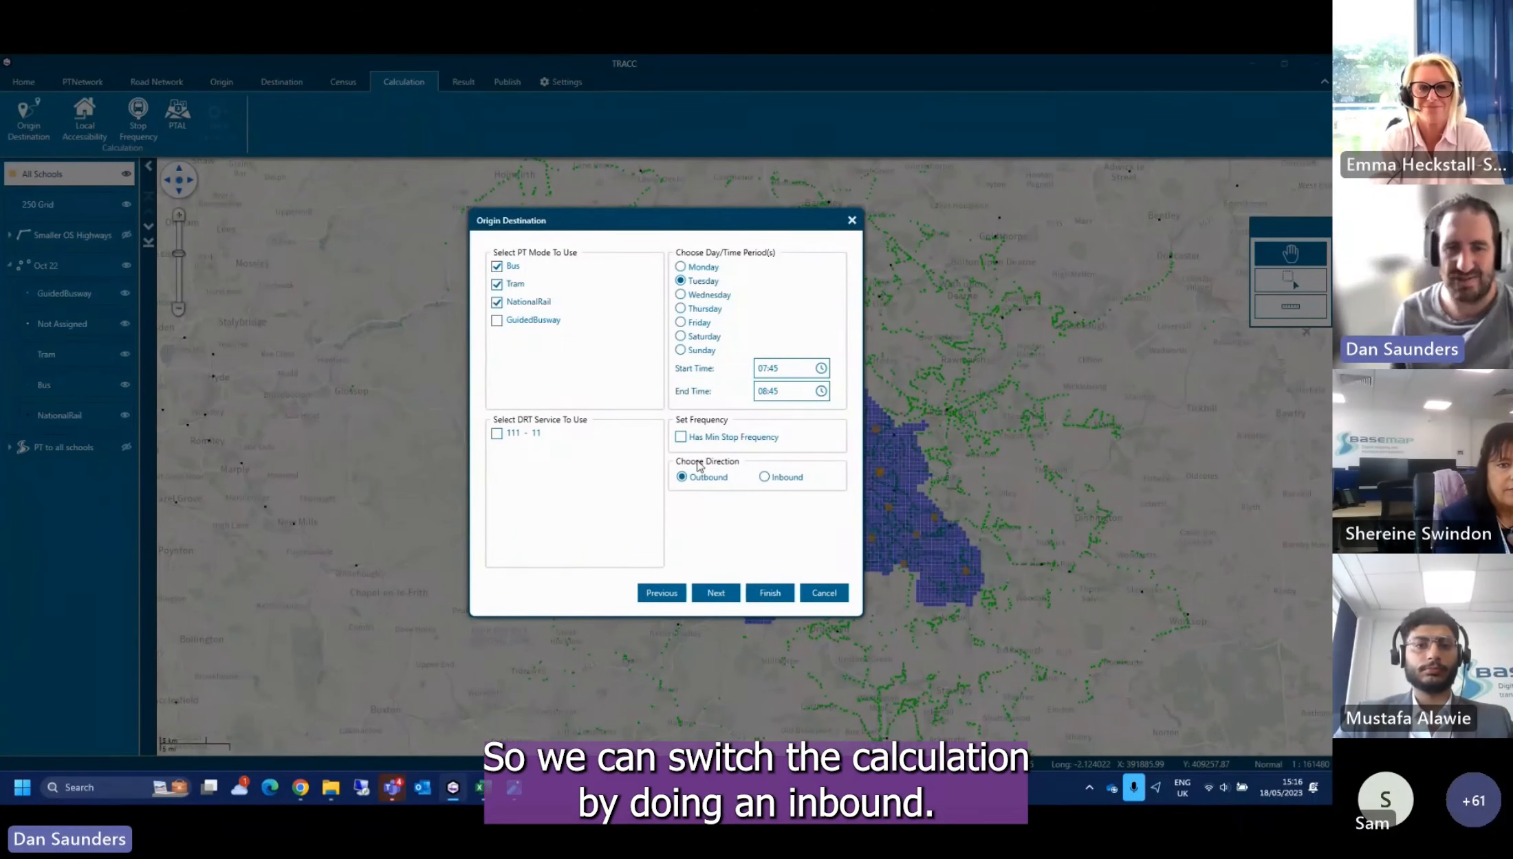
click(789, 476)
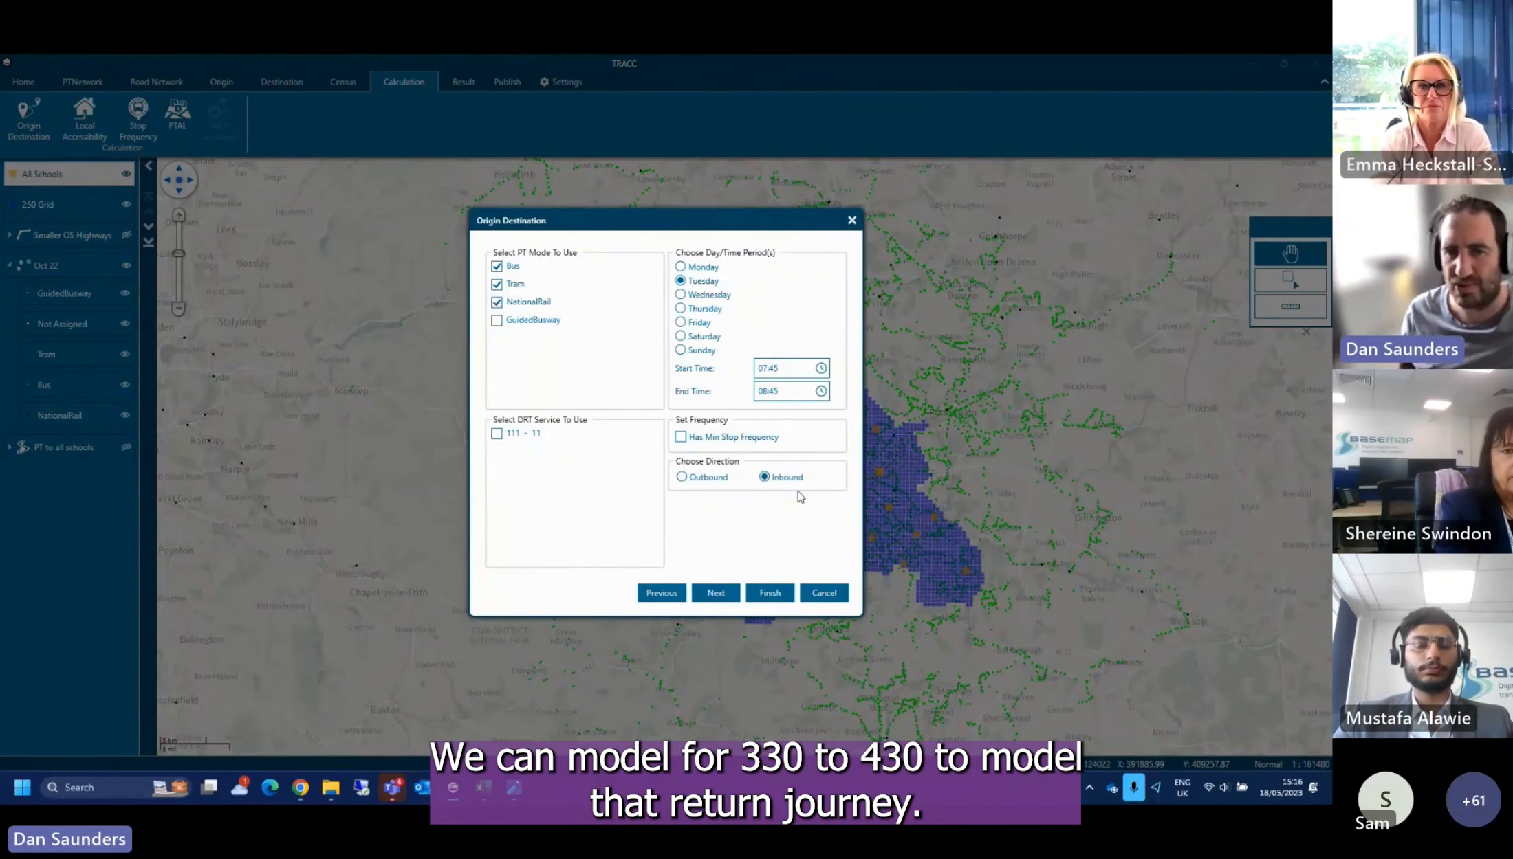
click(721, 477)
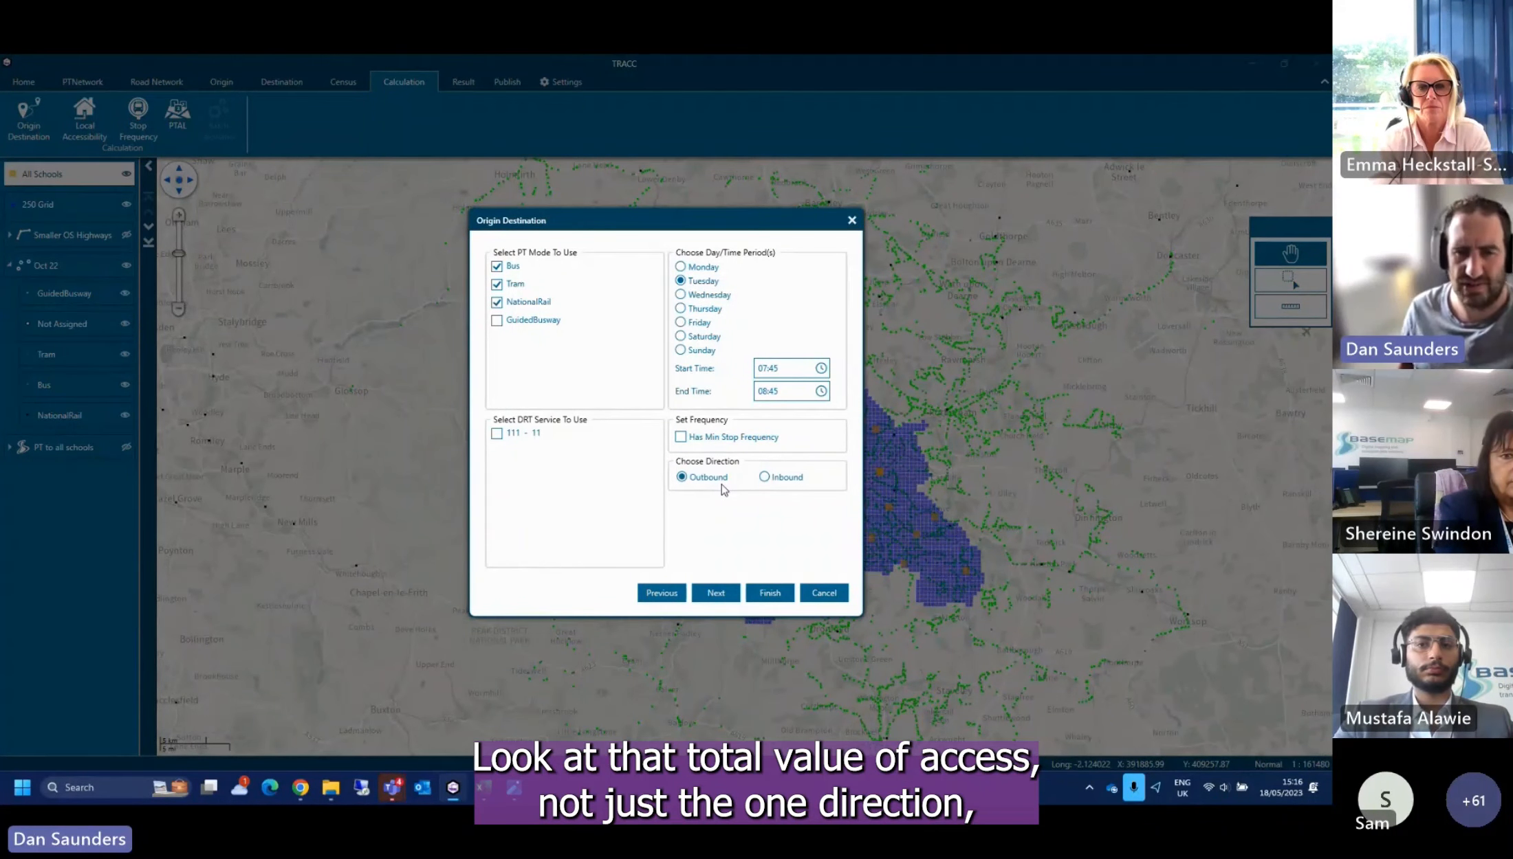
Review the walk and PT parameters, focusing on internal connection distance, in-vehicle interchange penalty and connection distance to the first stop
click(719, 588)
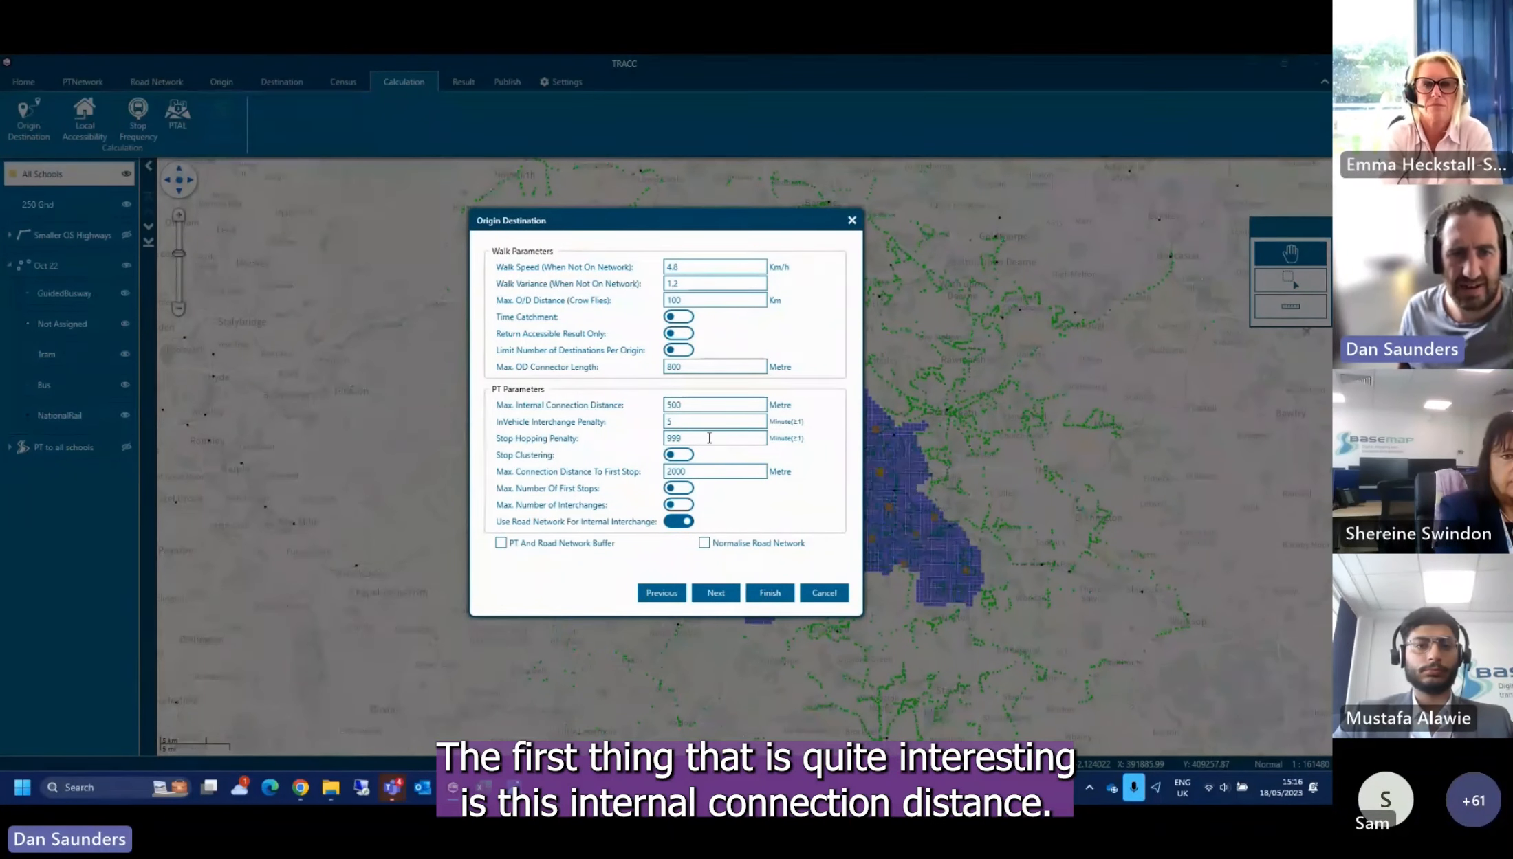
double_click(693, 406)
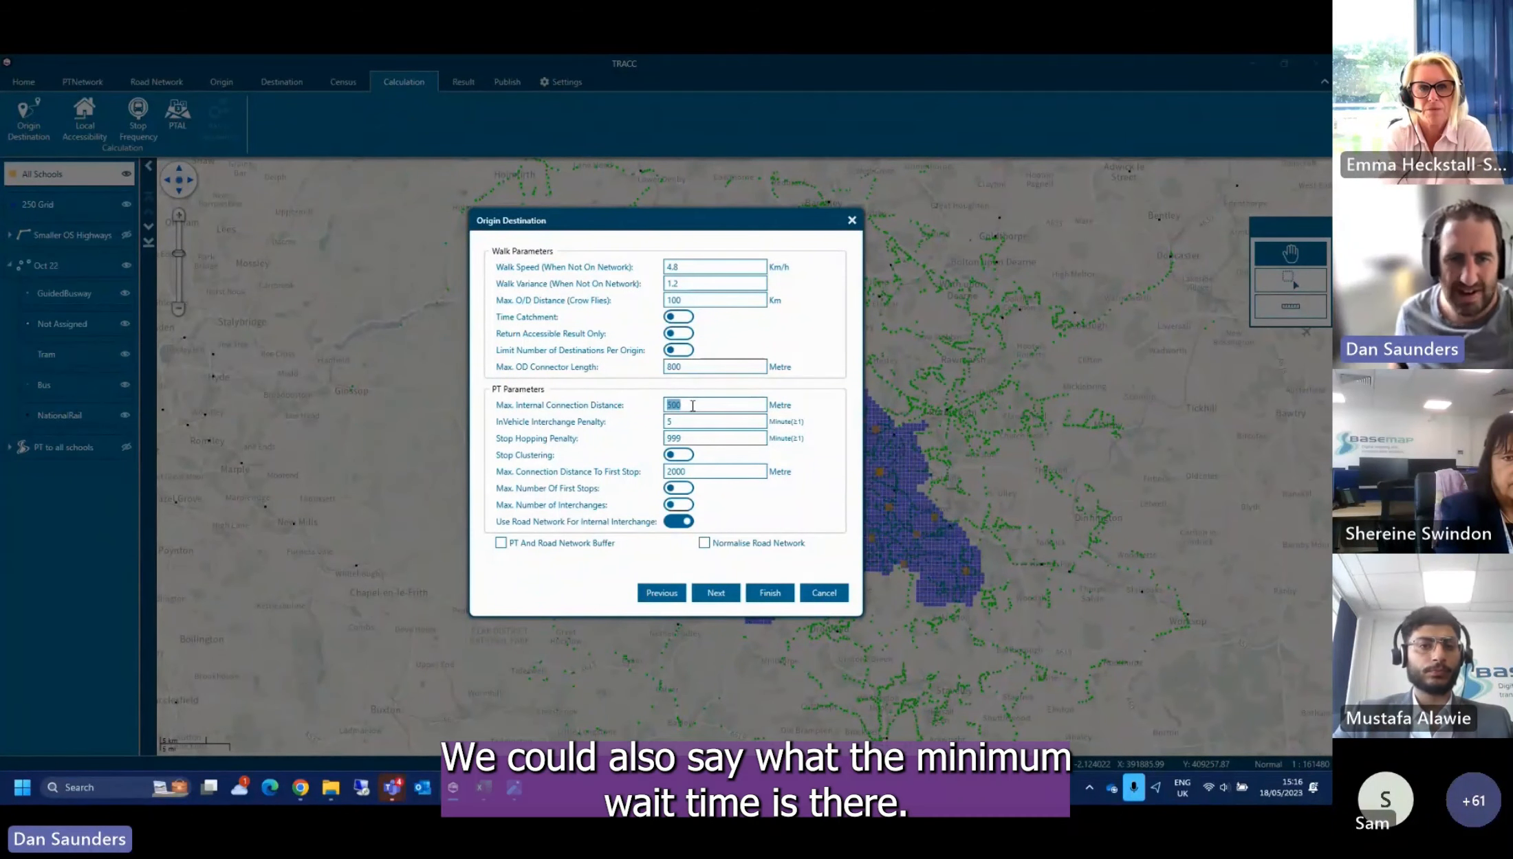
double_click(694, 421)
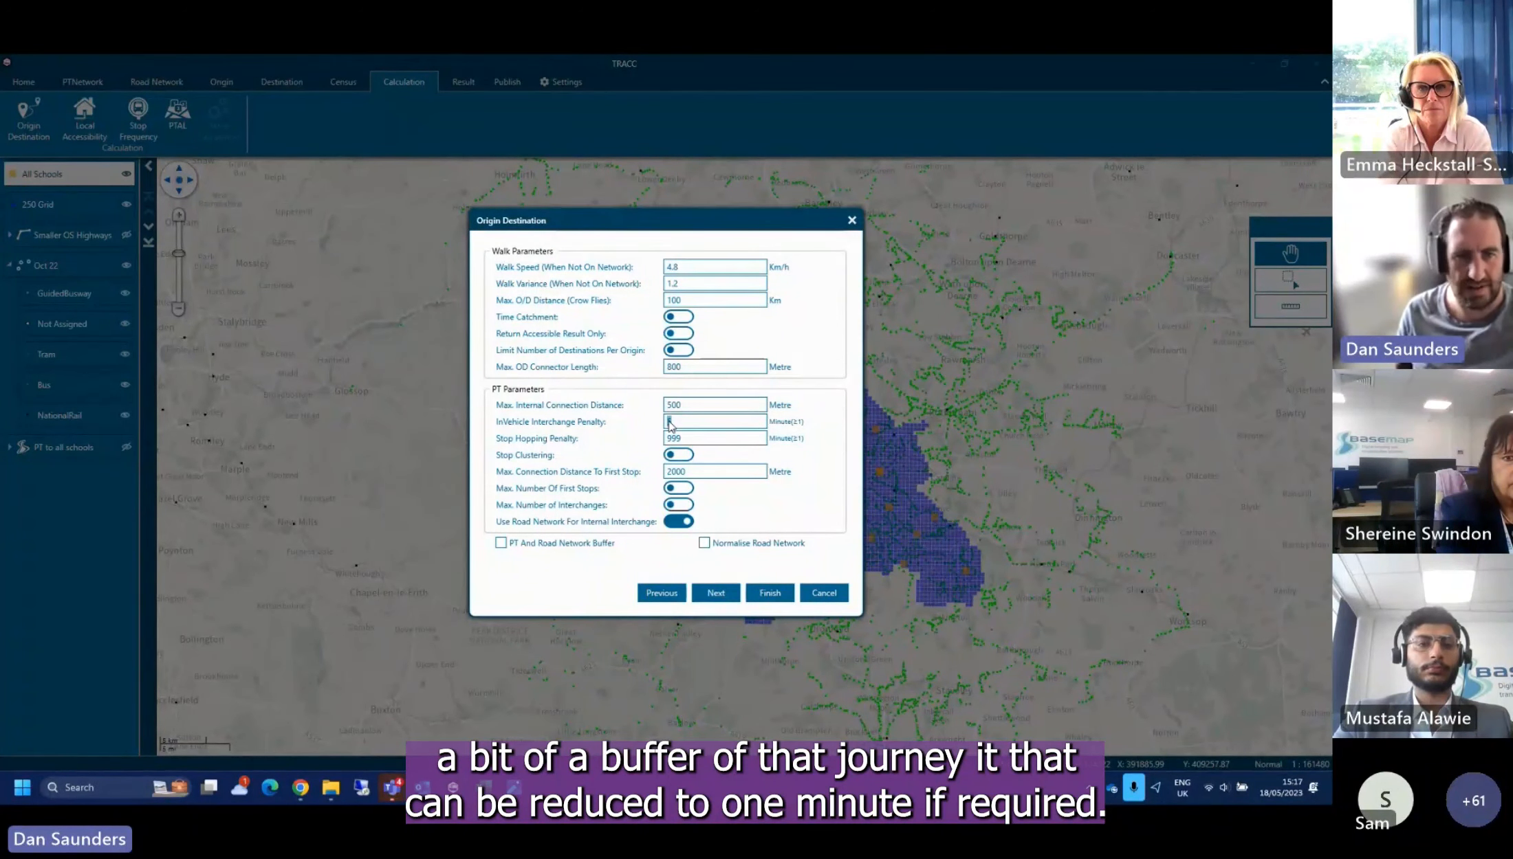
double_click(719, 472)
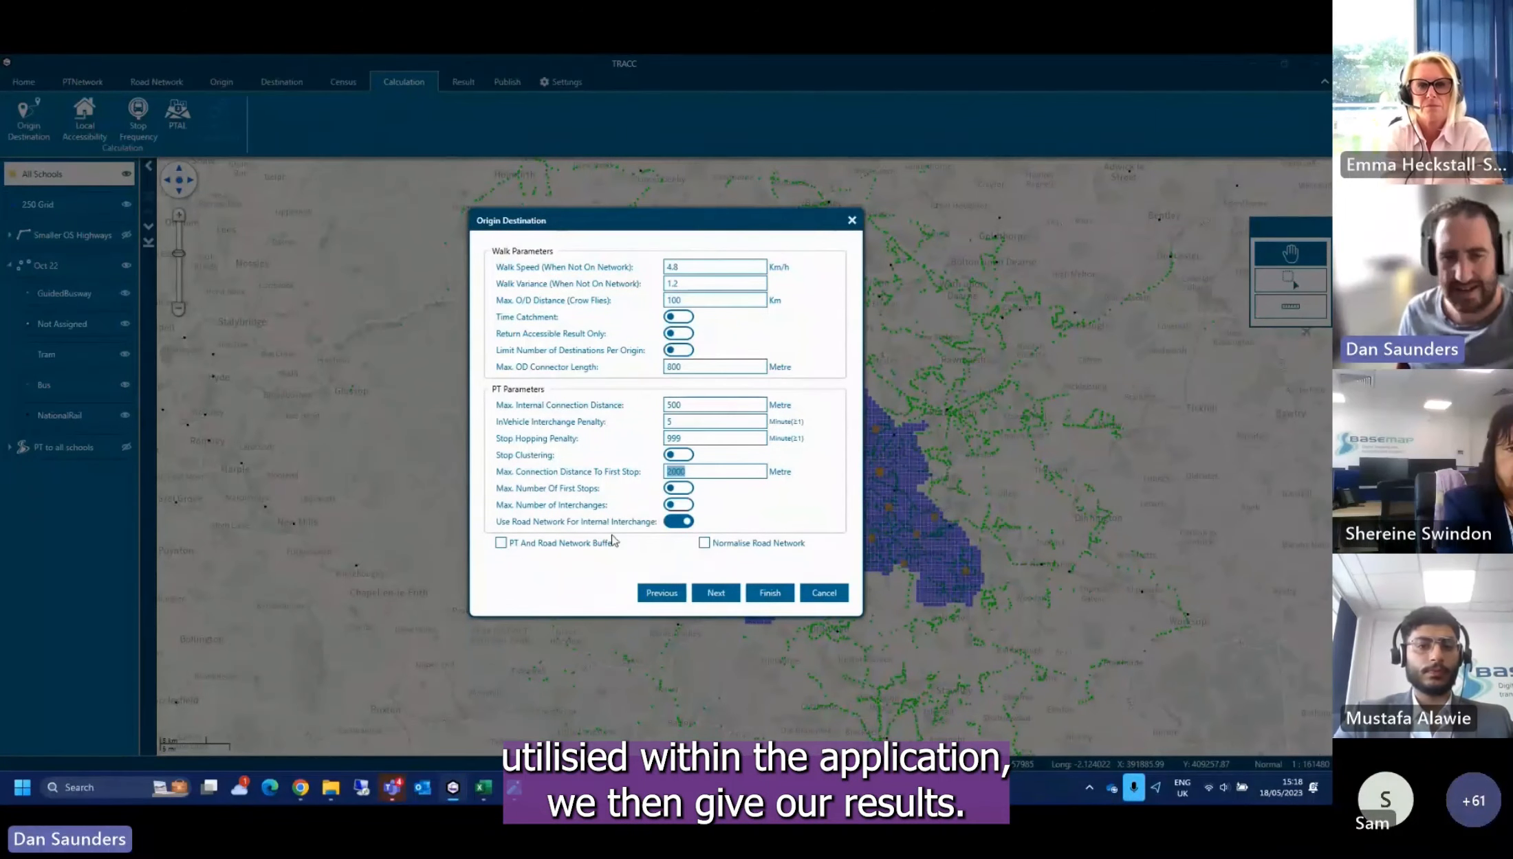
Review the result saving options and the calculation summary, and cancel the Origin Destination calculation
click(715, 593)
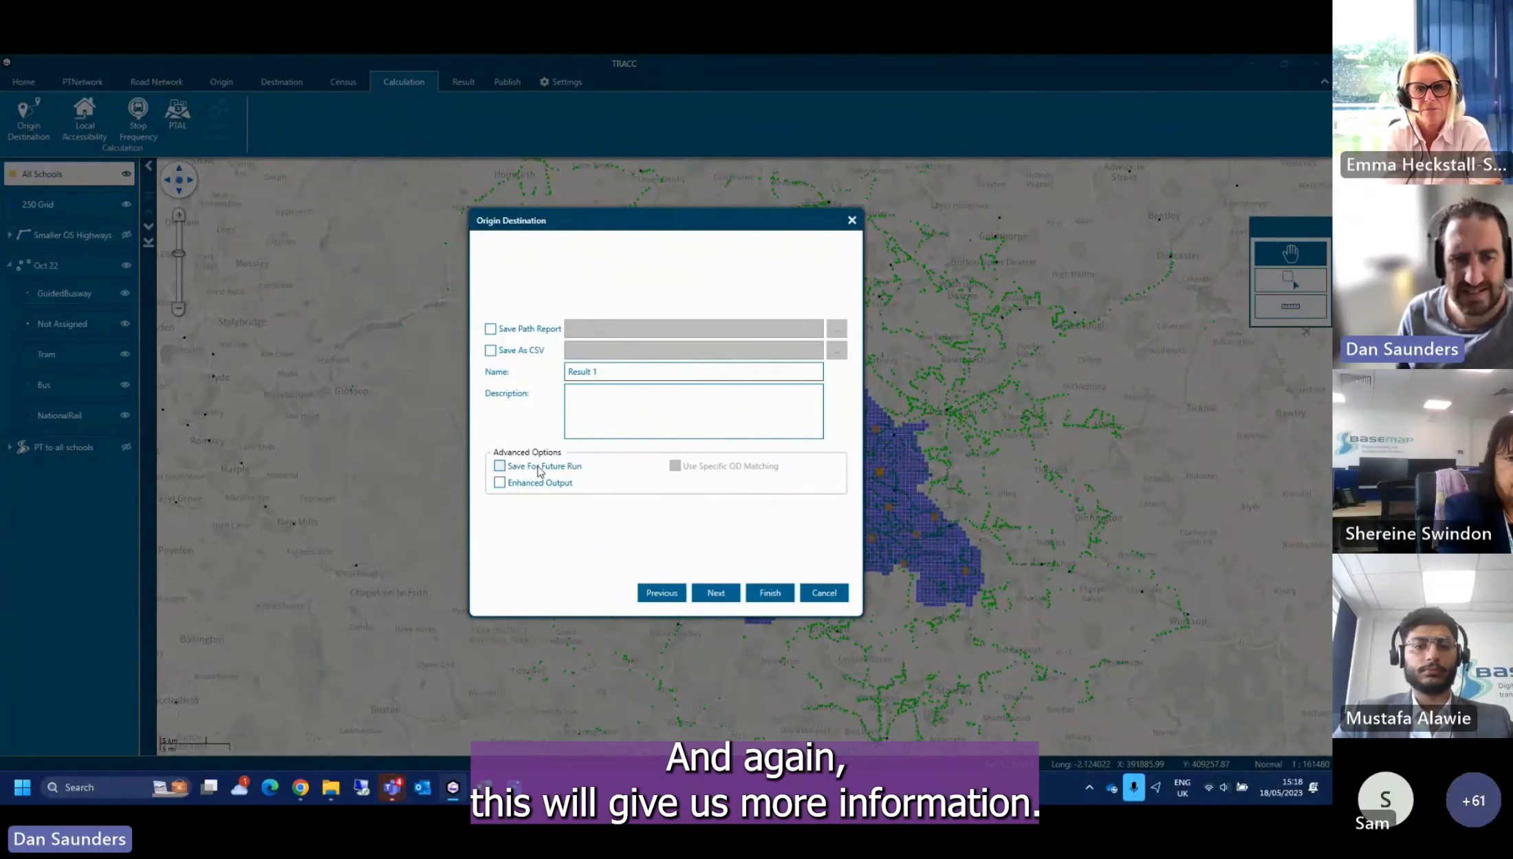
click(712, 593)
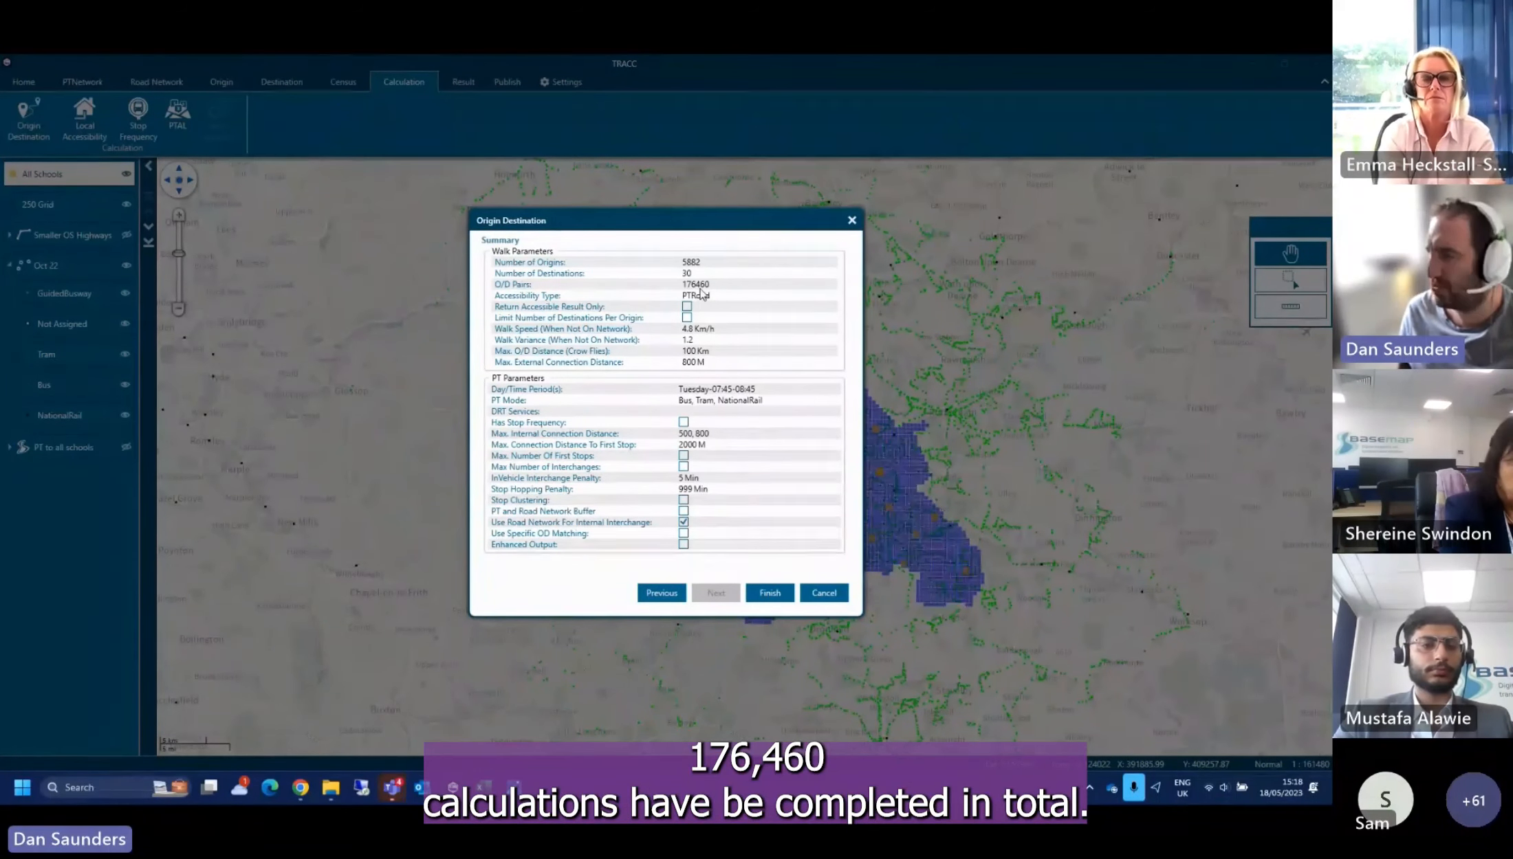
click(824, 593)
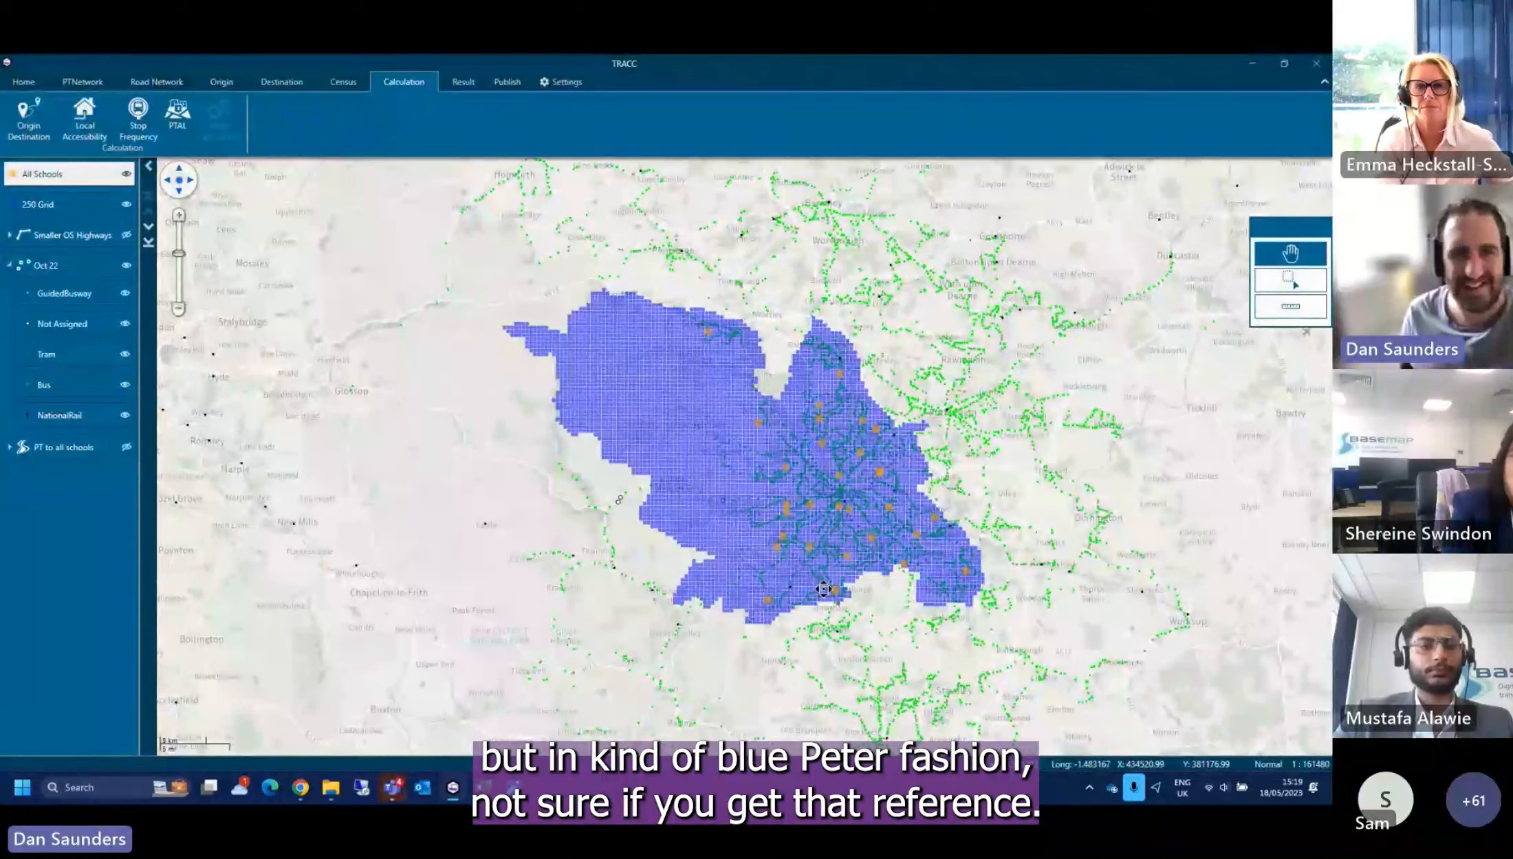
Hide the 250 Grid layer and try a contour report with three ranges up to 10, 20 and 30 for the PT to all schools result
click(127, 204)
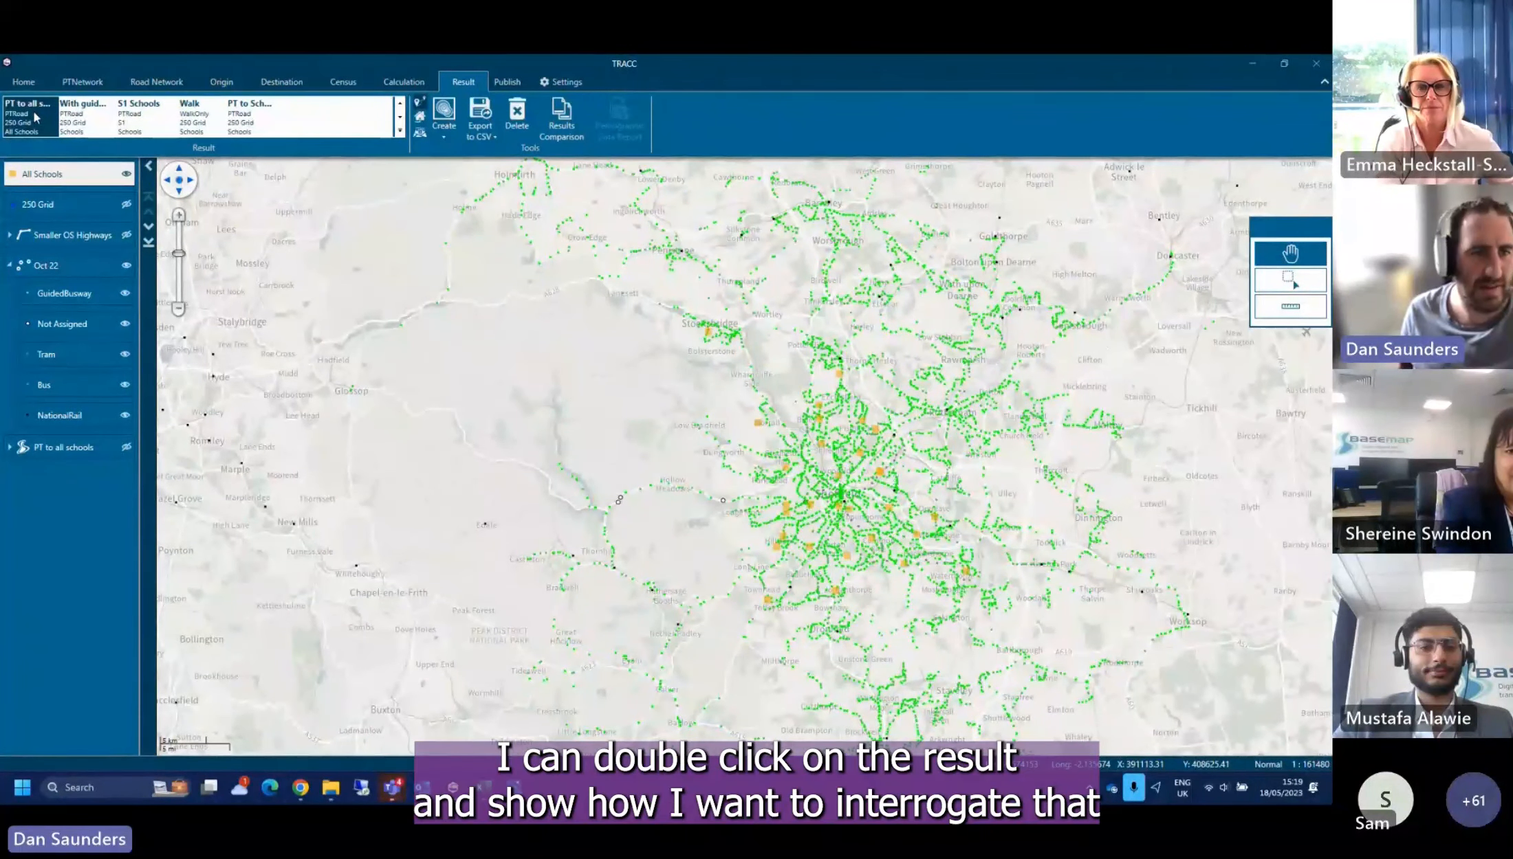
double_click(36, 117)
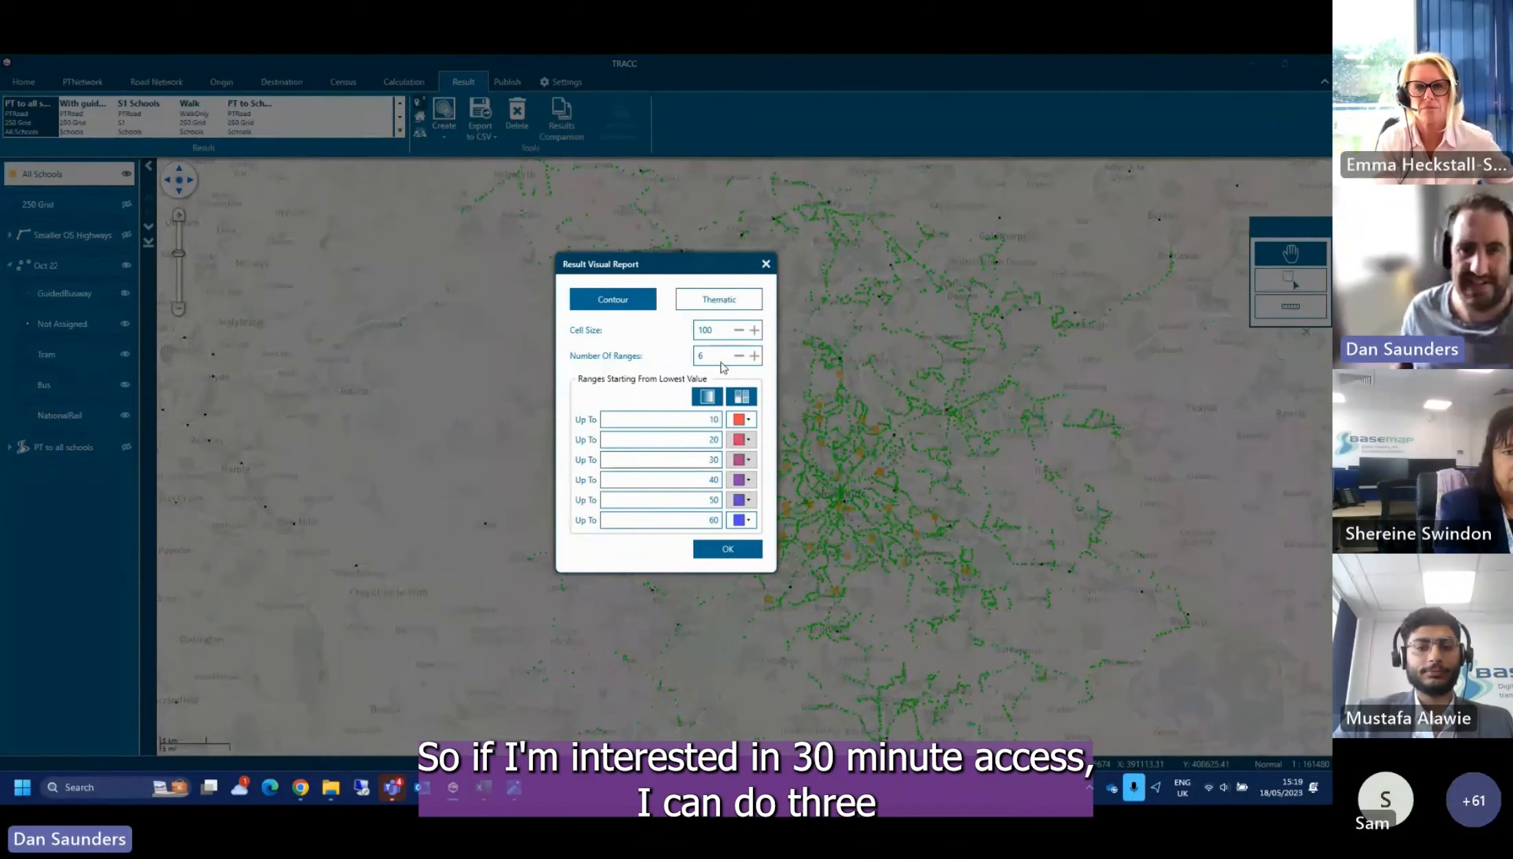
text(3)
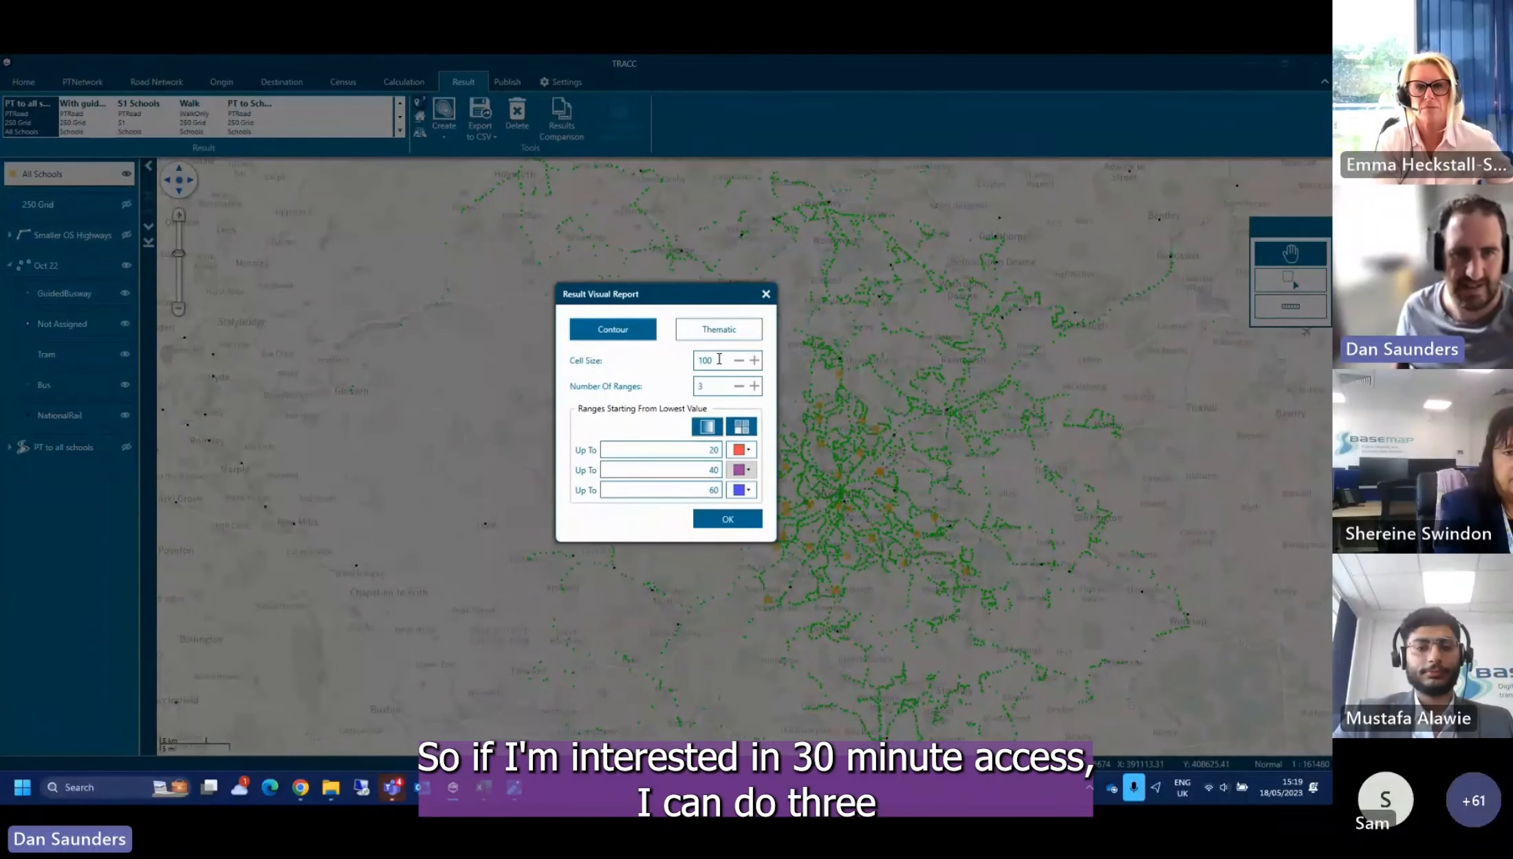
double_click(711, 451)
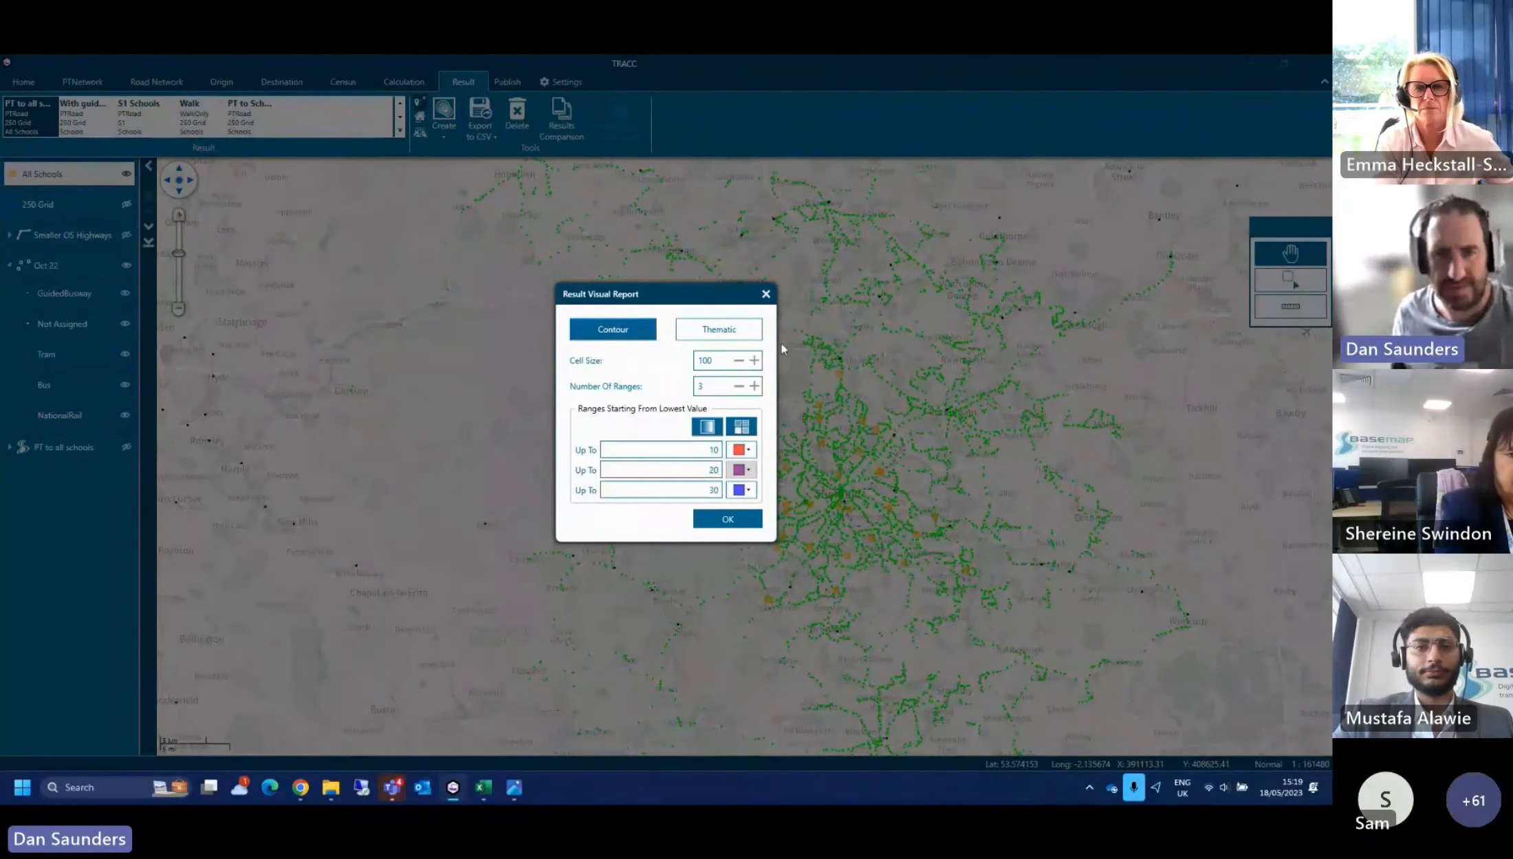
click(769, 294)
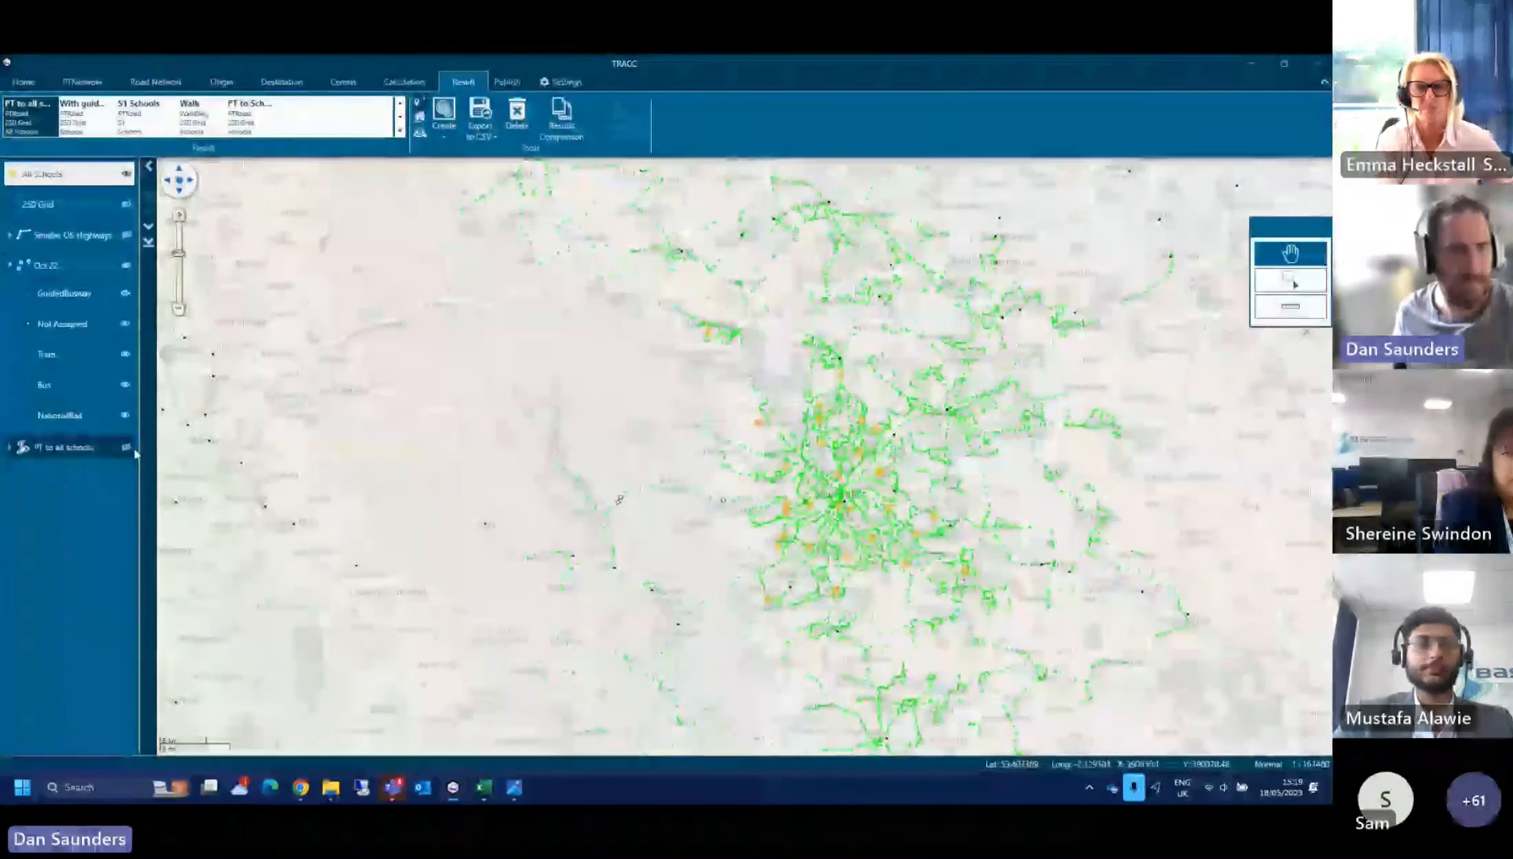
Show the PT to all schools contours with their three ranges listed, and move the Oct 22 network layer below them
click(128, 448)
drag(733, 496, 590, 476)
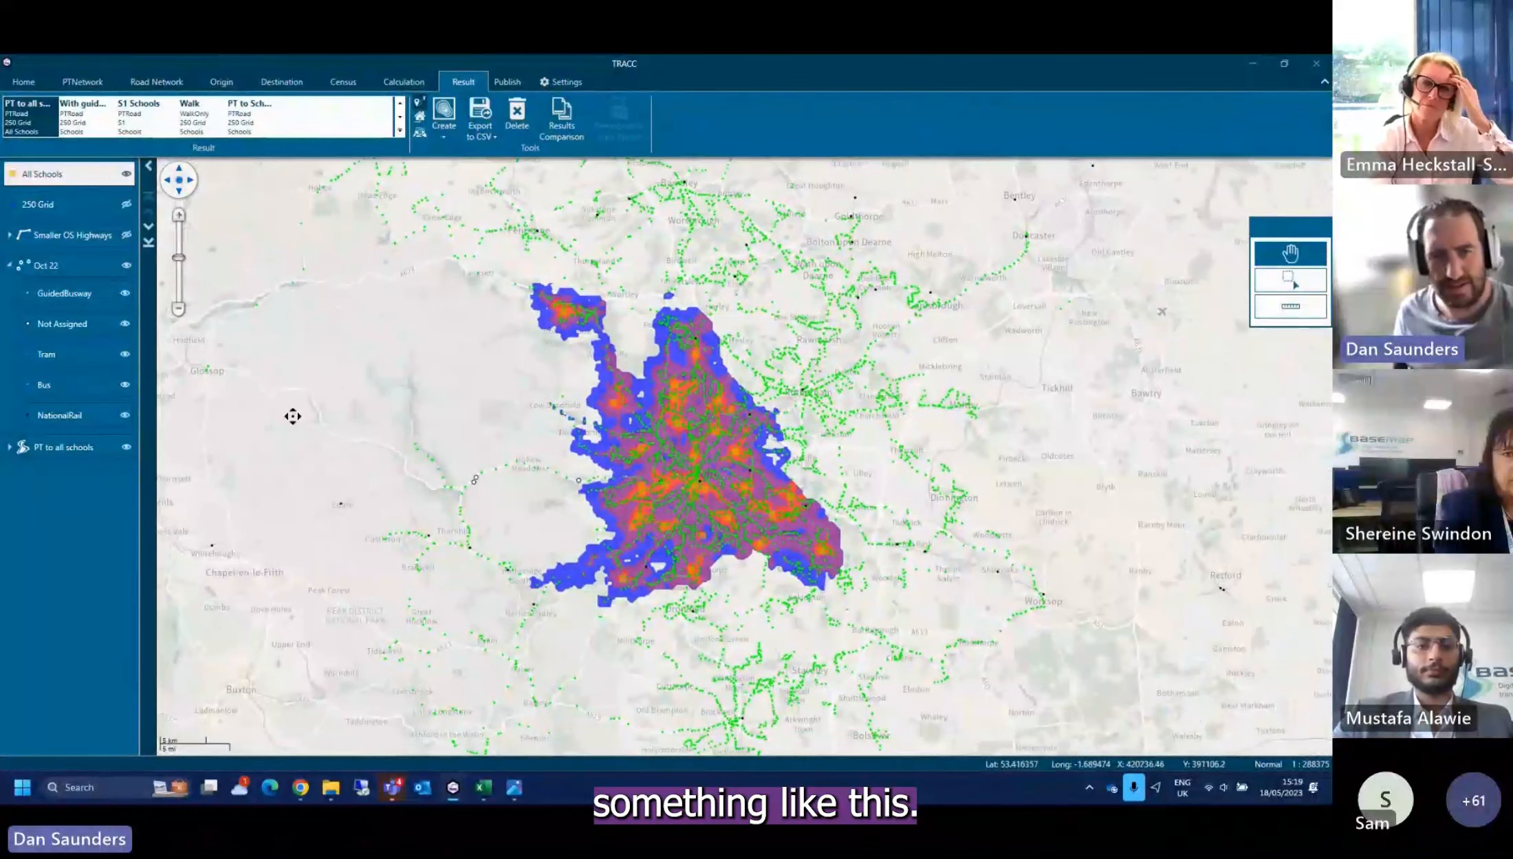
click(10, 450)
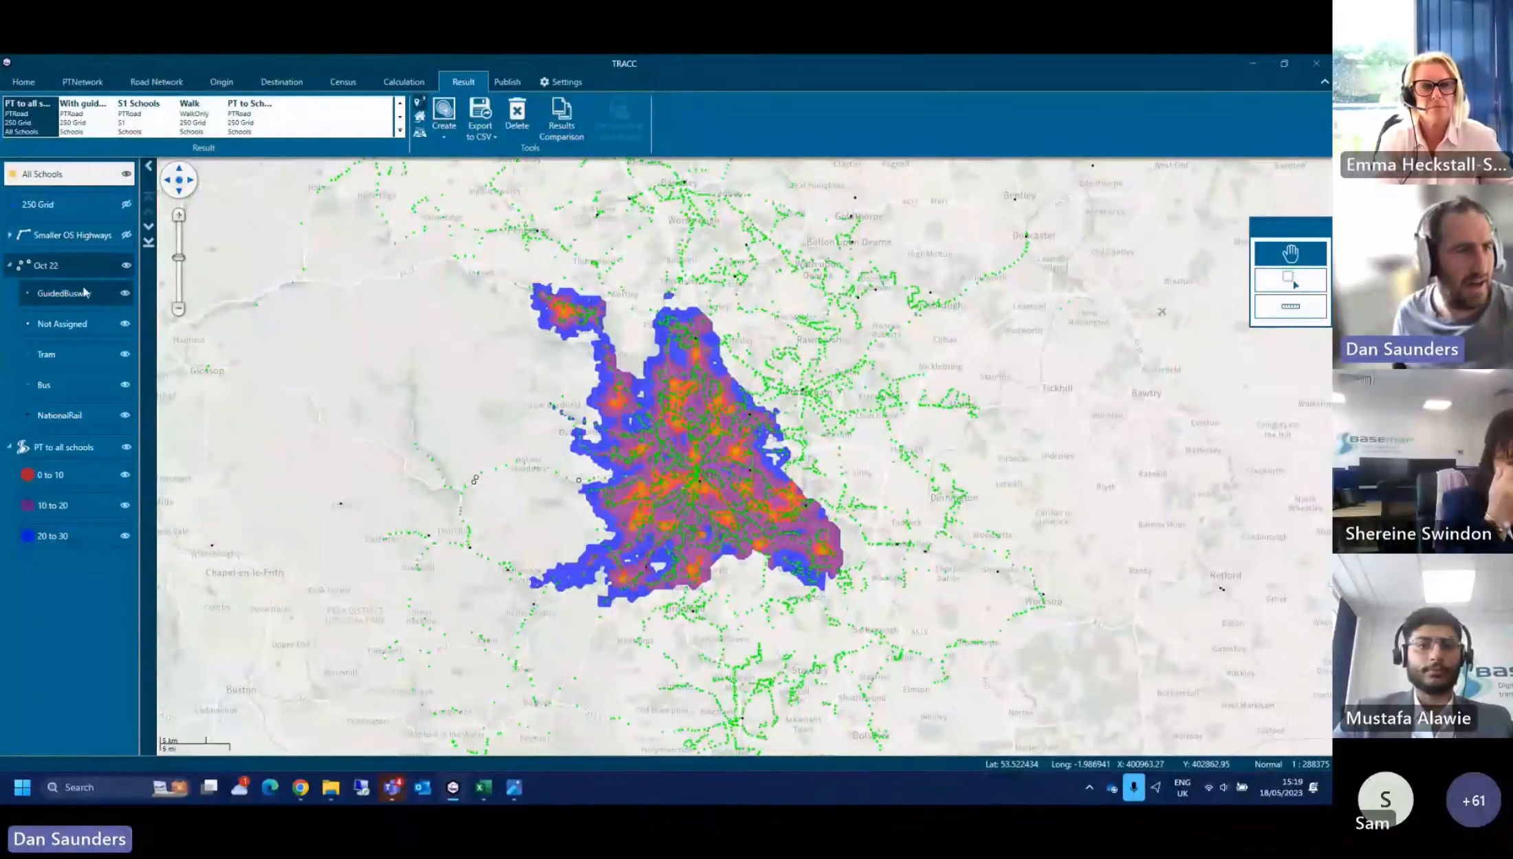
click(126, 266)
click(126, 266)
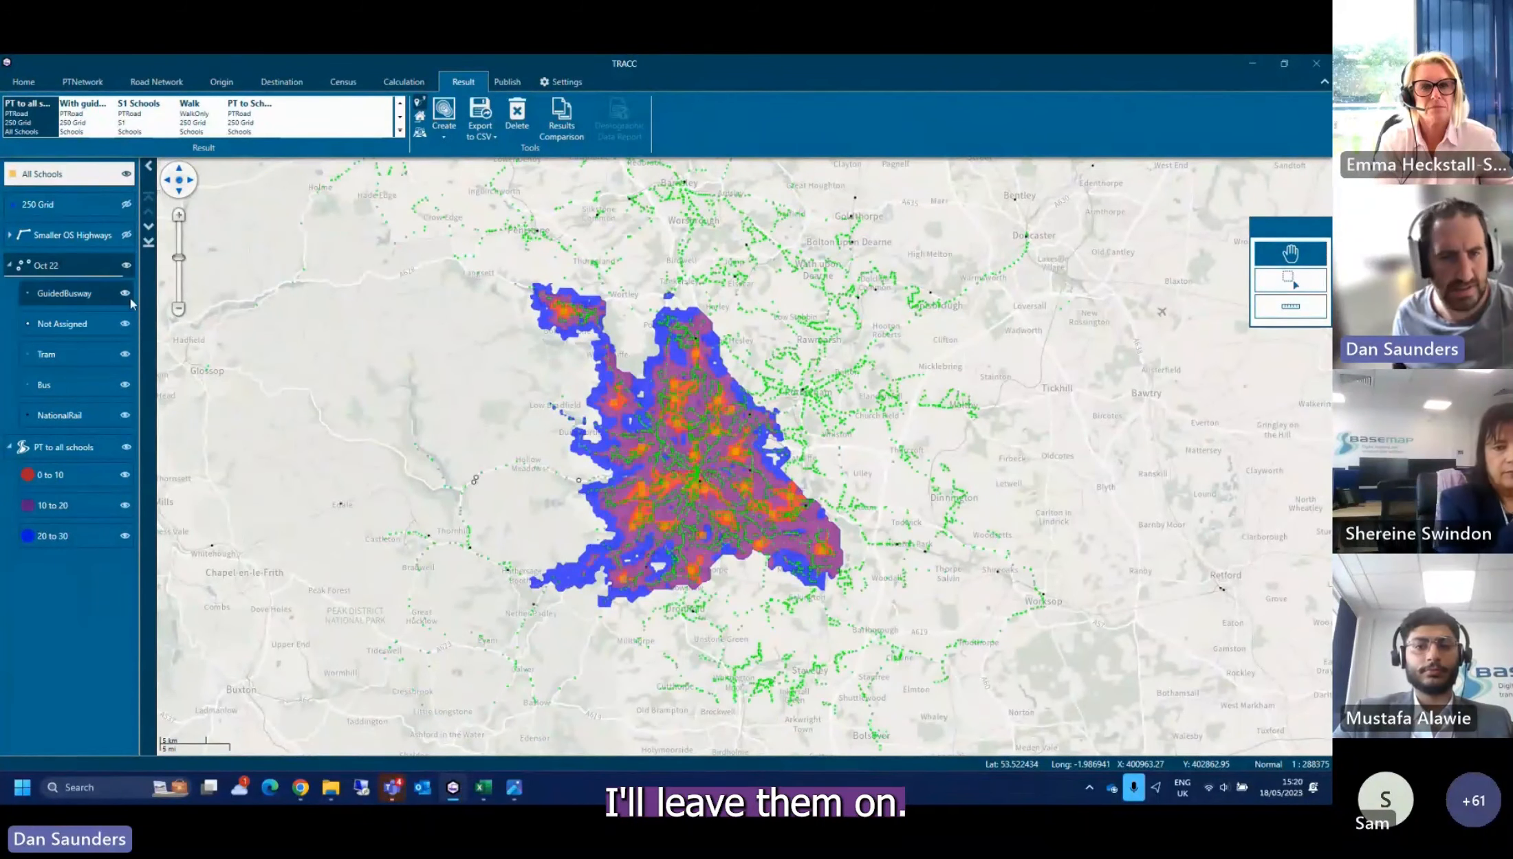
drag(91, 275, 77, 536)
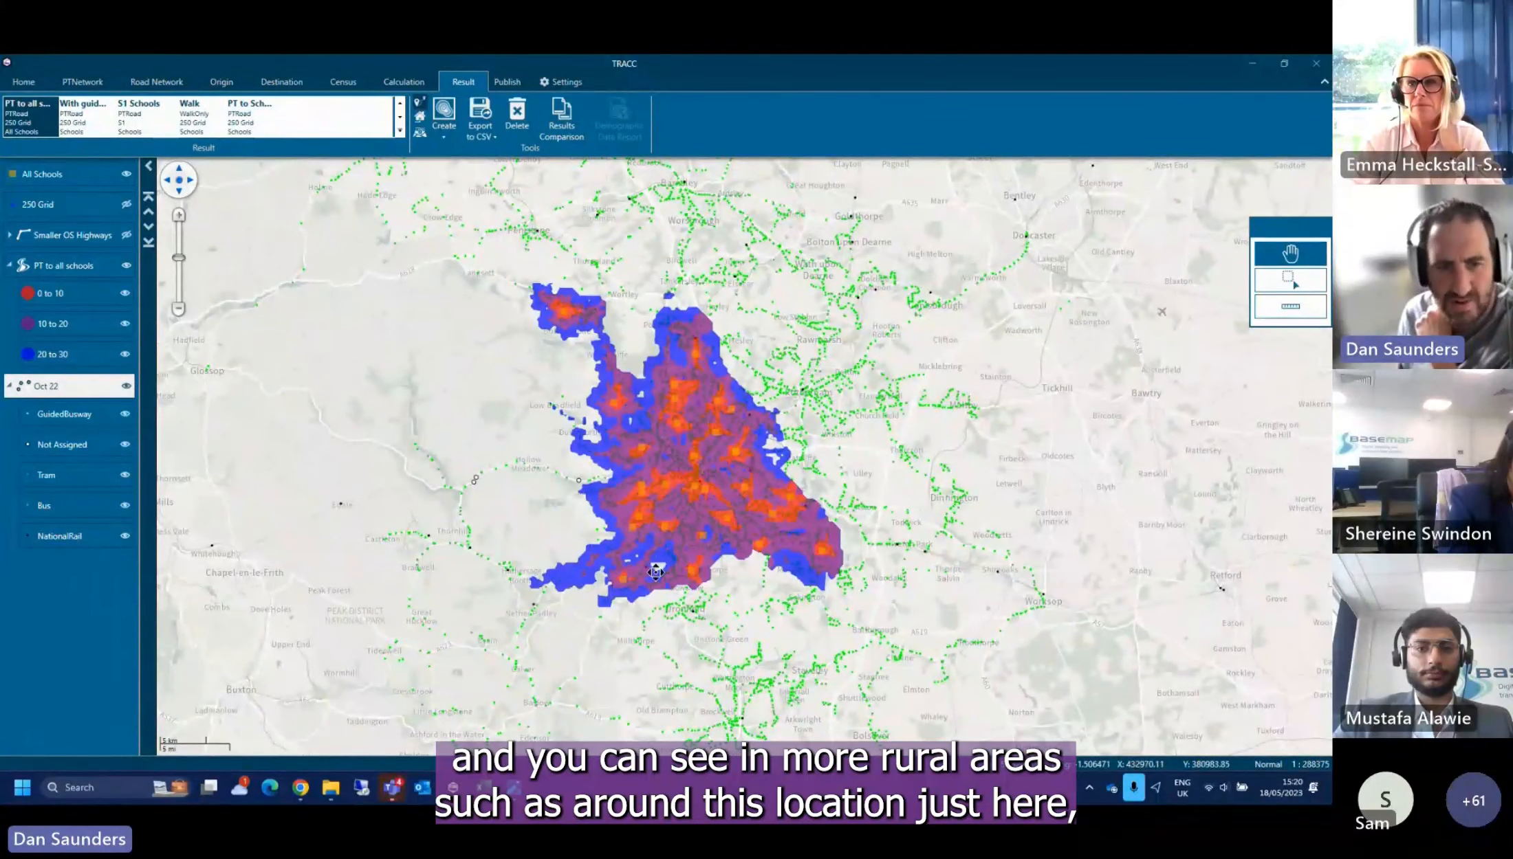
Open the shapefile export for the Oct 22 layer and cancel it without saving
scroll(655, 572, up, 2)
scroll(655, 572, up, 4)
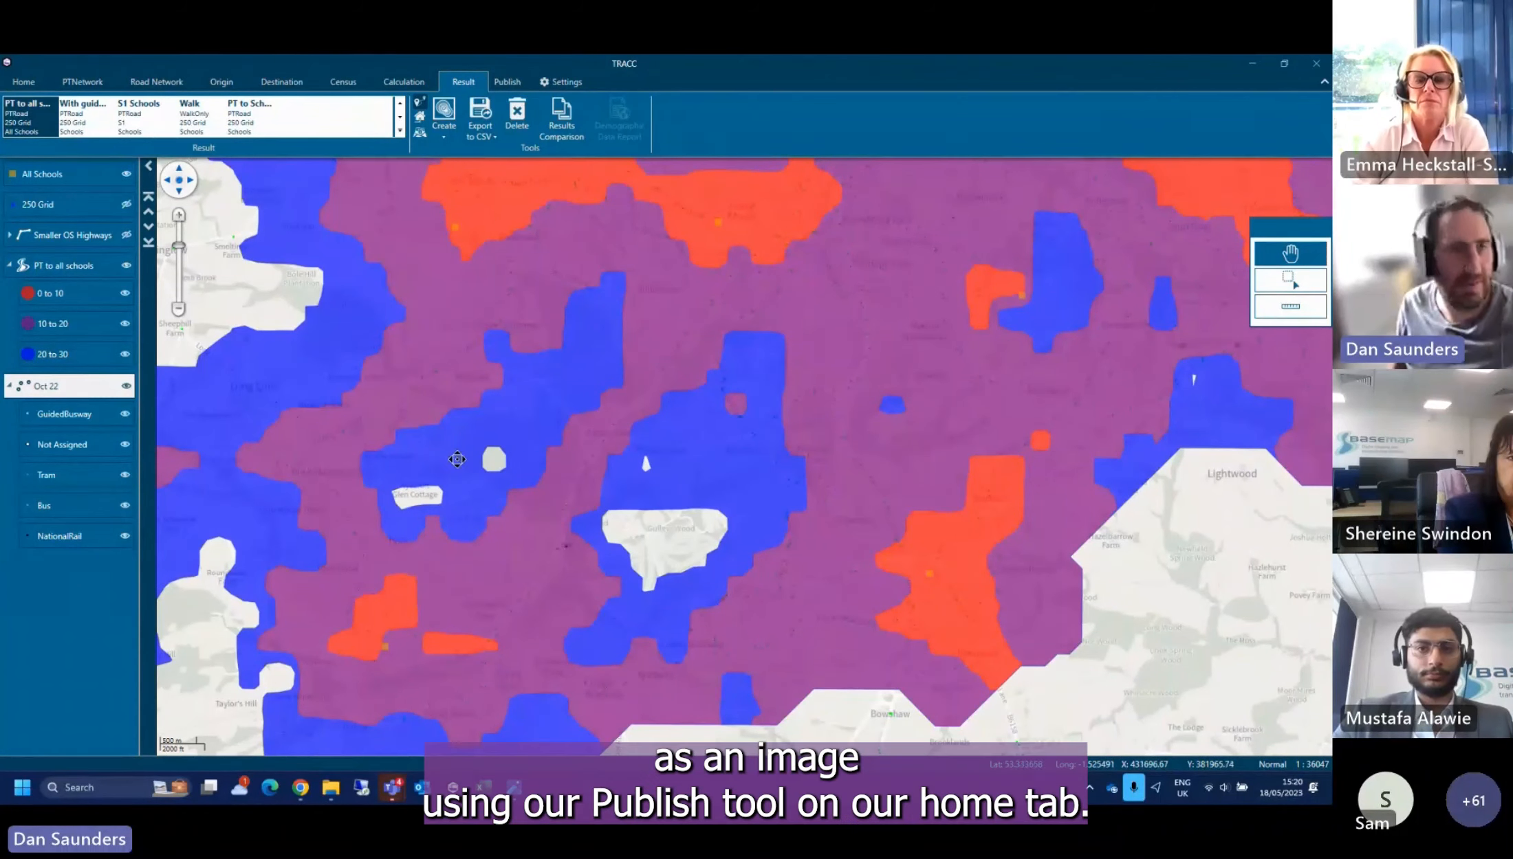
click(23, 81)
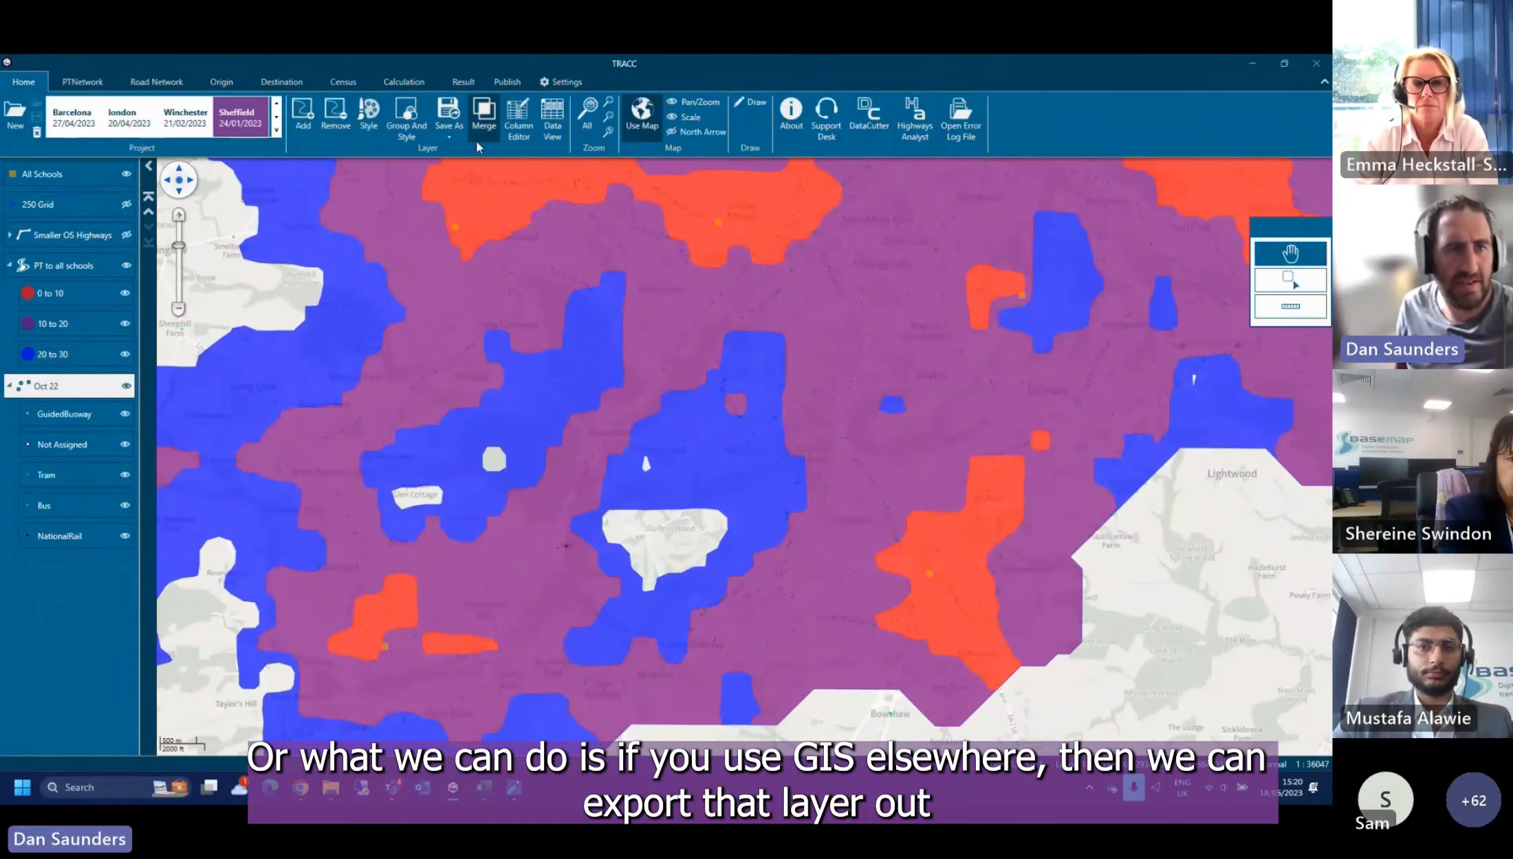
click(456, 136)
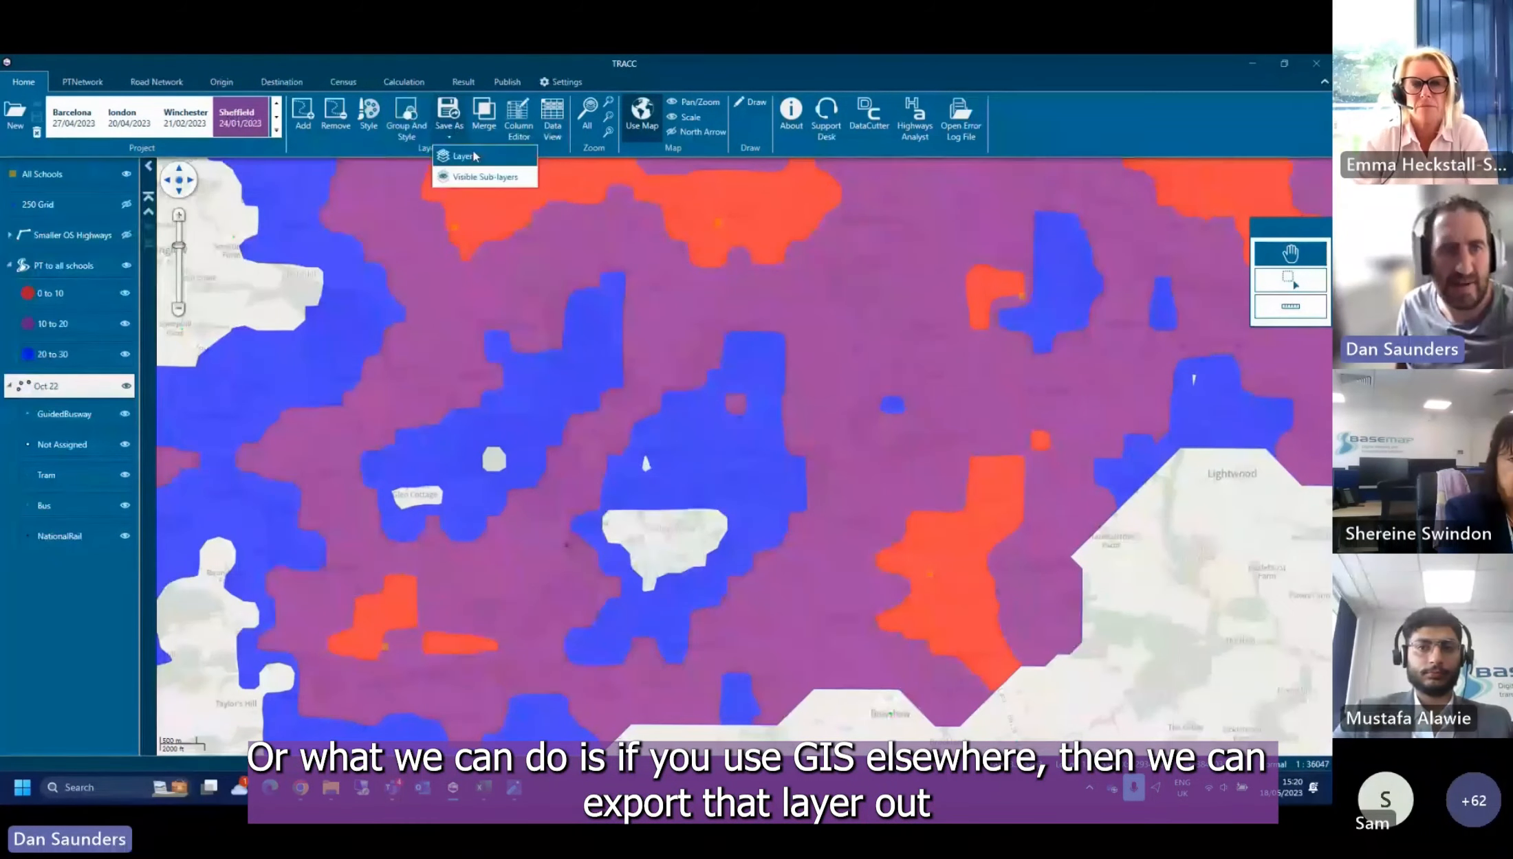
click(475, 156)
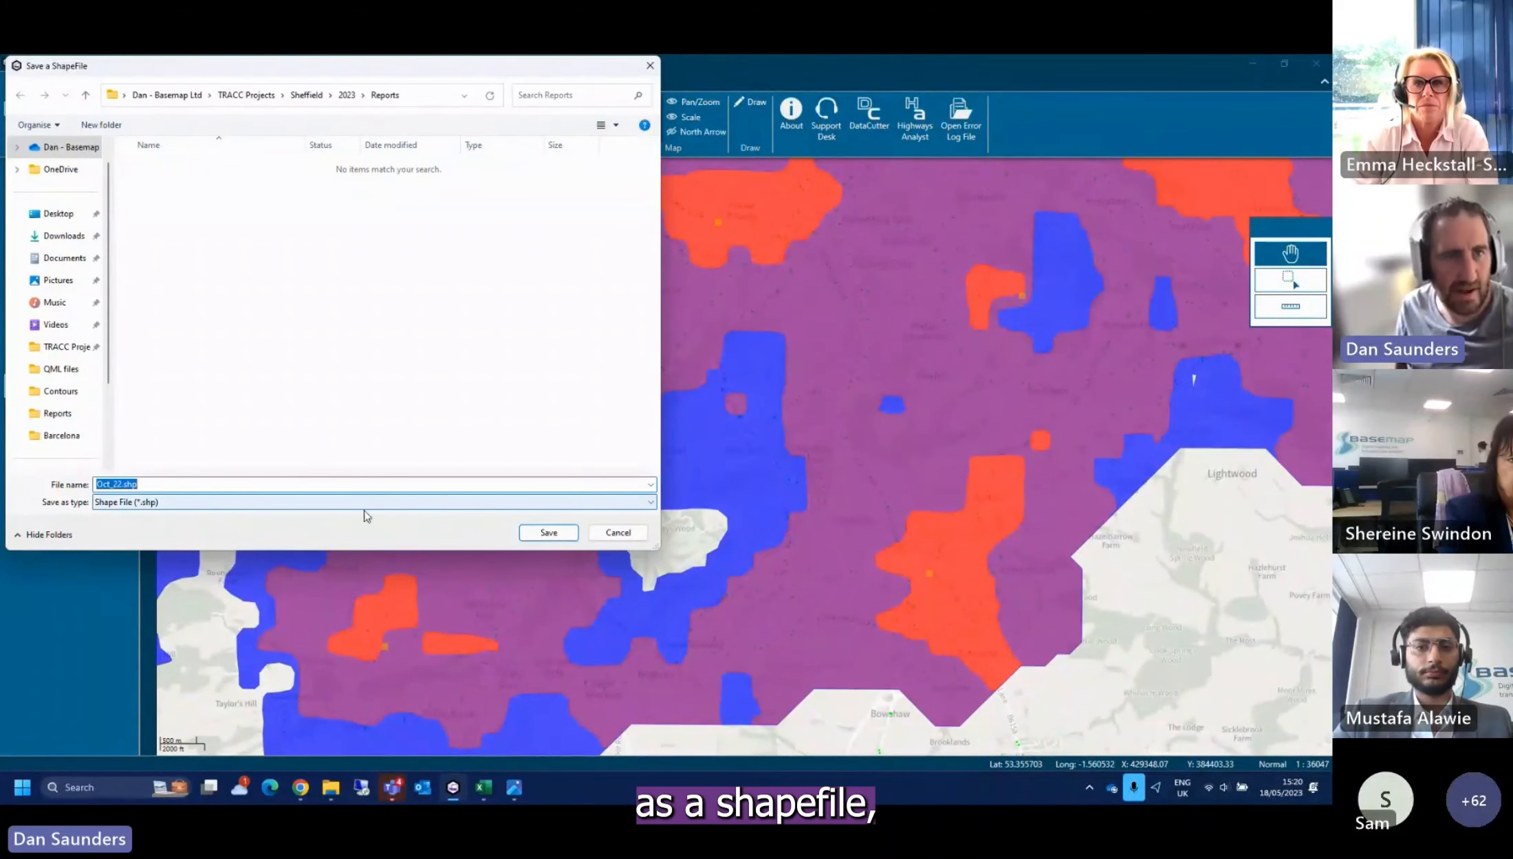
click(602, 536)
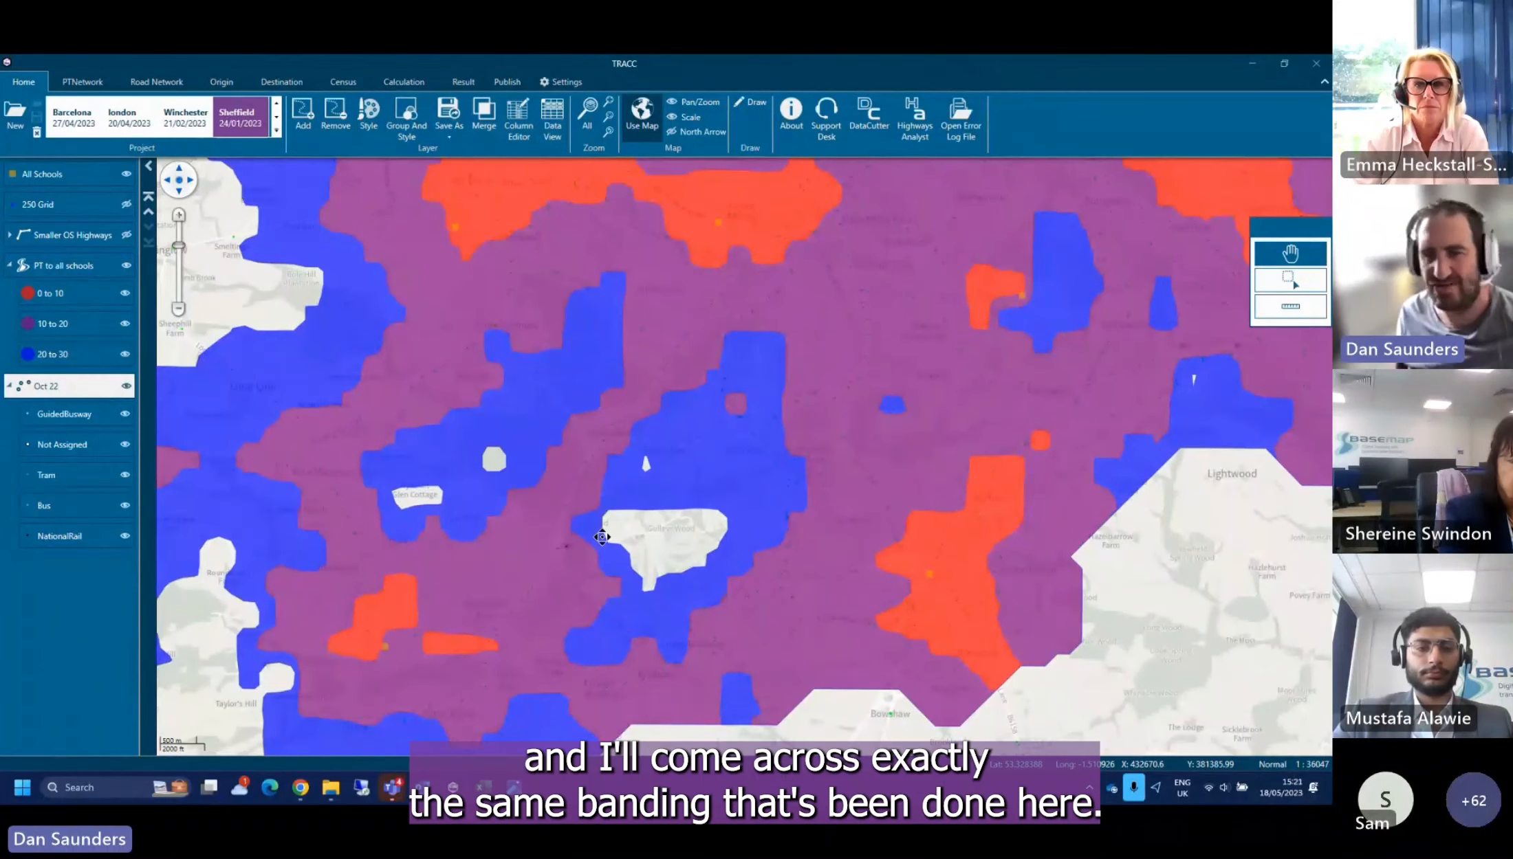
Show the 250 Grid layer over the contours and bring its full extent into view
scroll(727, 435, down, 1)
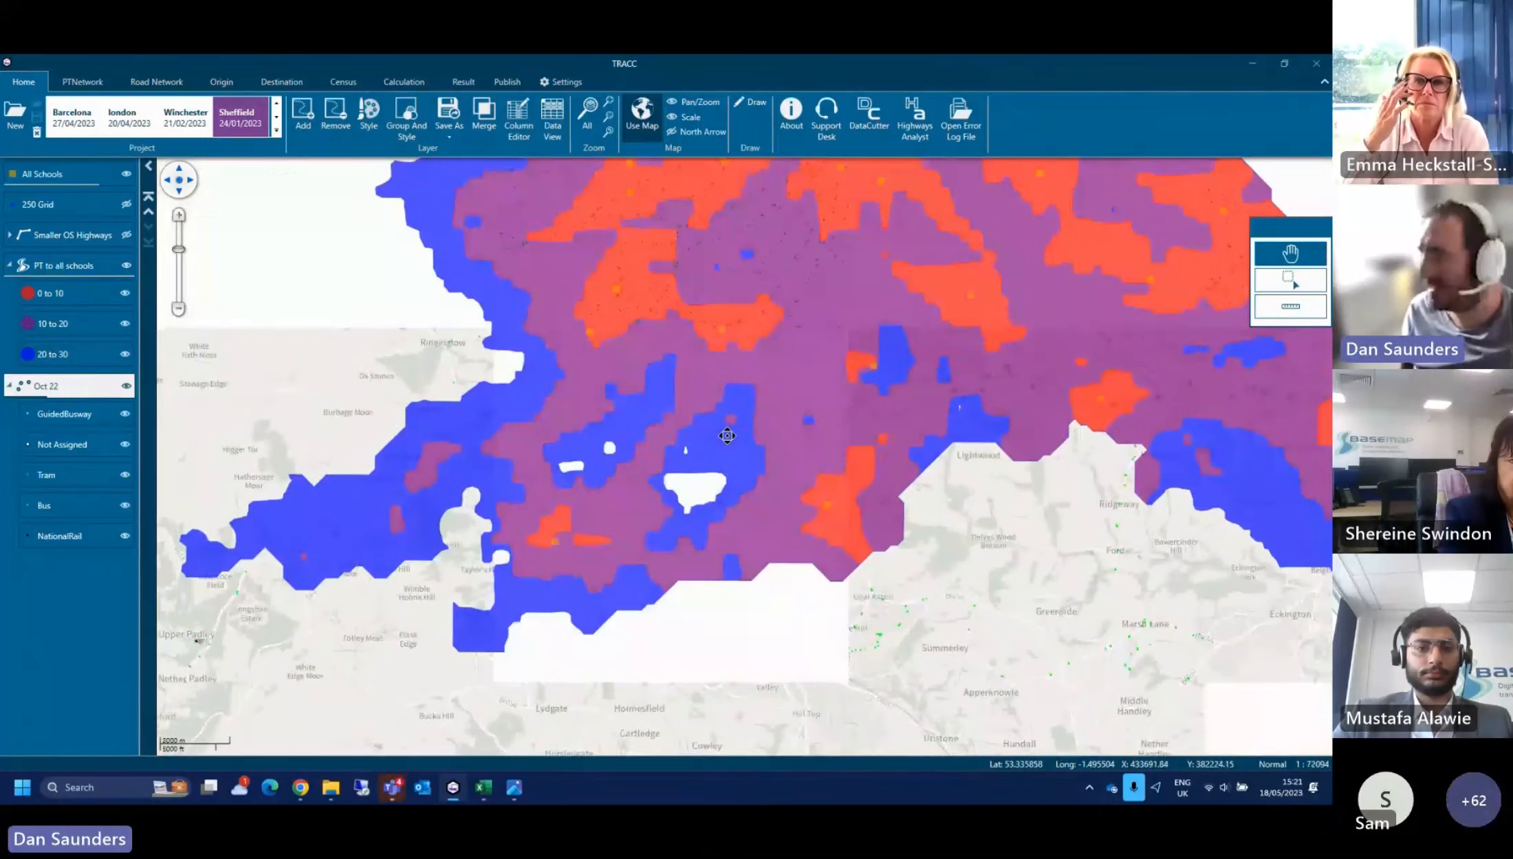
drag(733, 422, 672, 506)
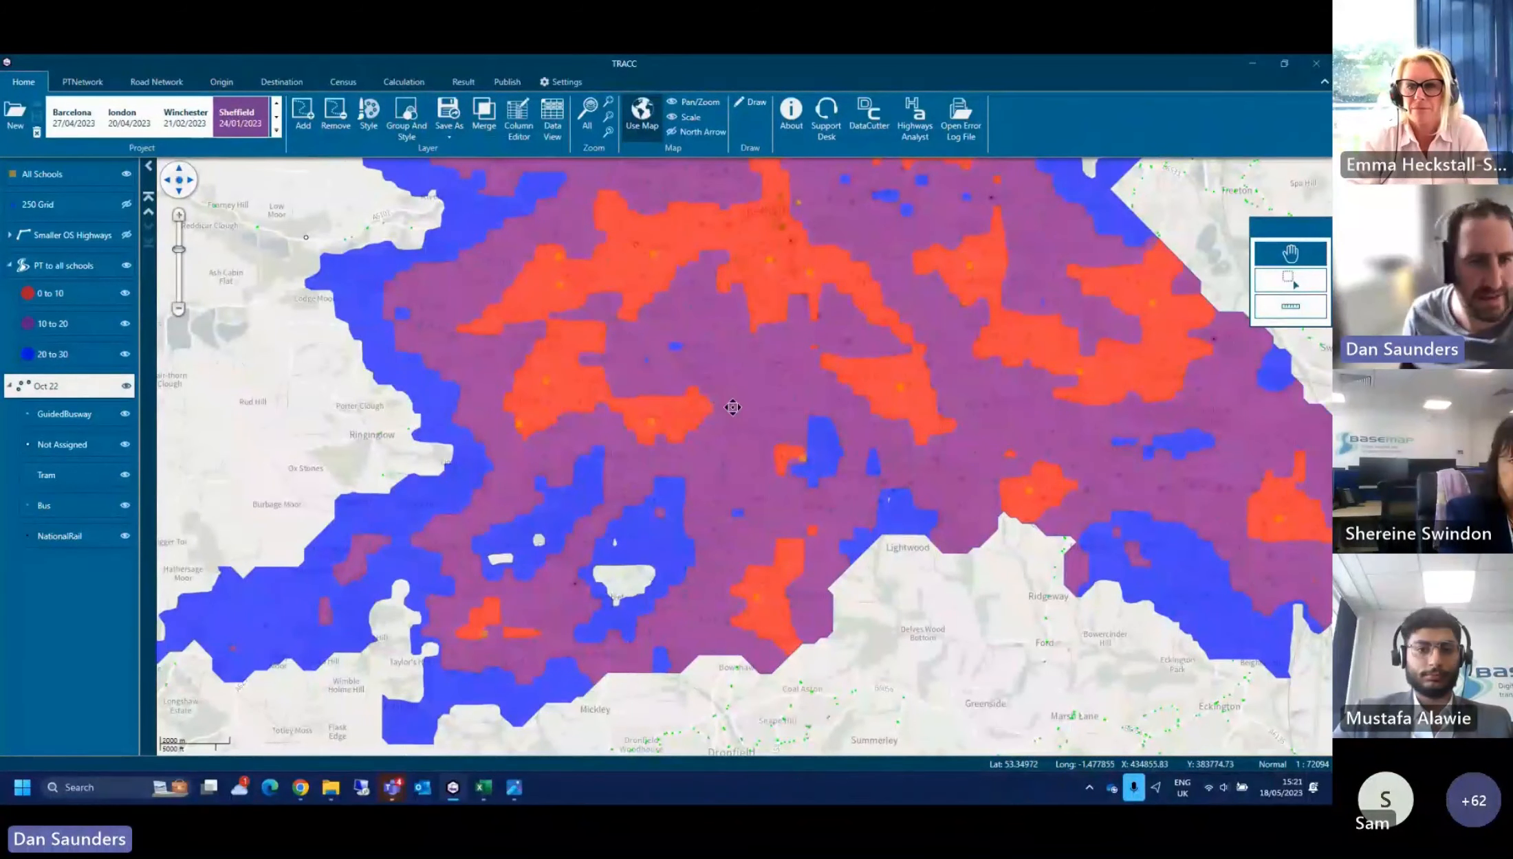
drag(721, 386, 693, 420)
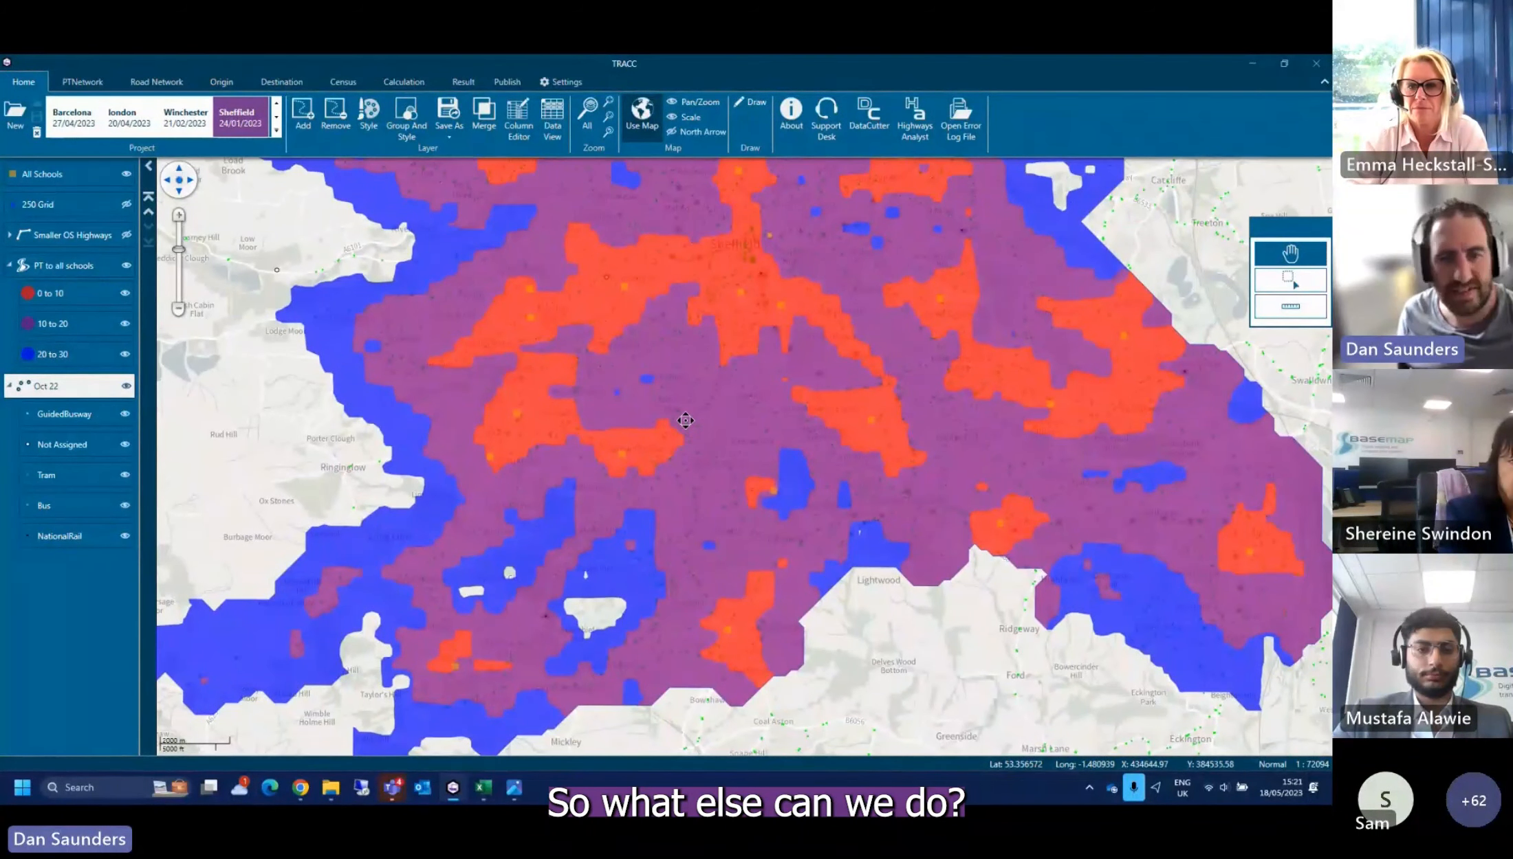
scroll(687, 418, down, 1)
drag(684, 397, 666, 515)
click(128, 206)
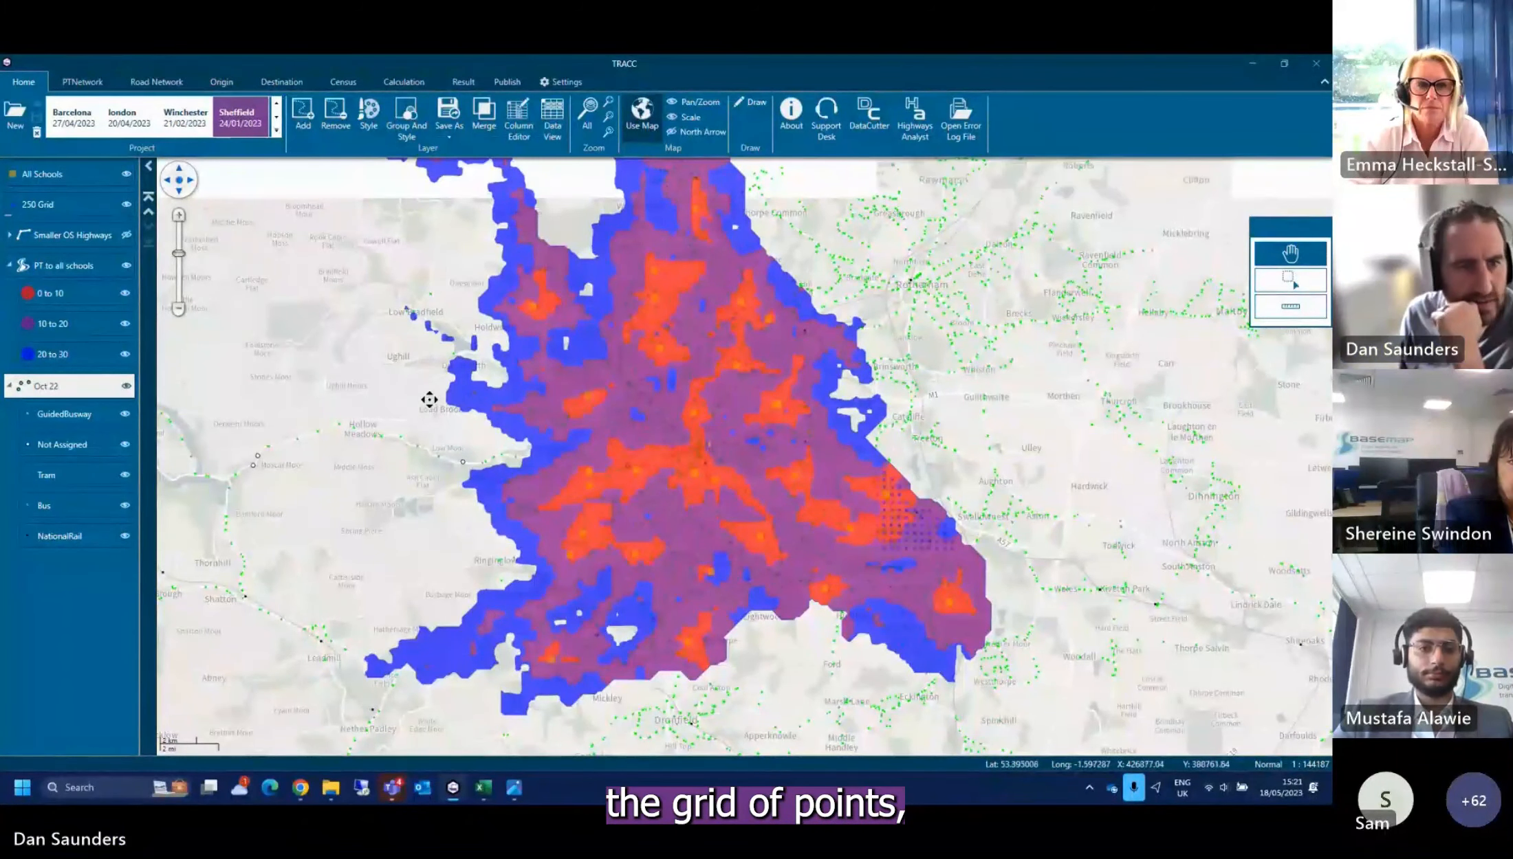
drag(425, 392, 440, 432)
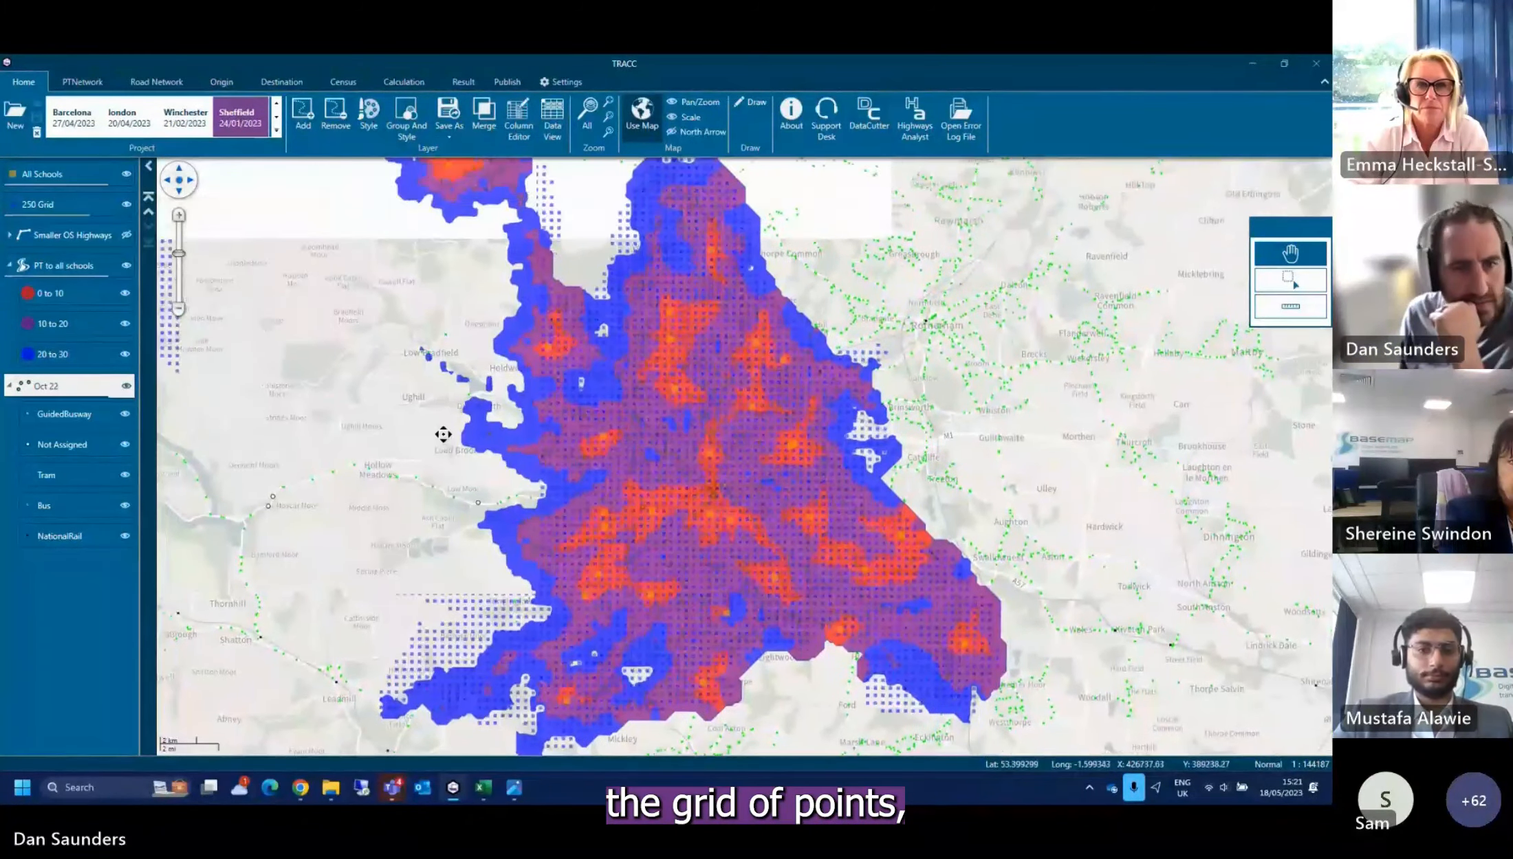
right_click(69, 203)
click(123, 283)
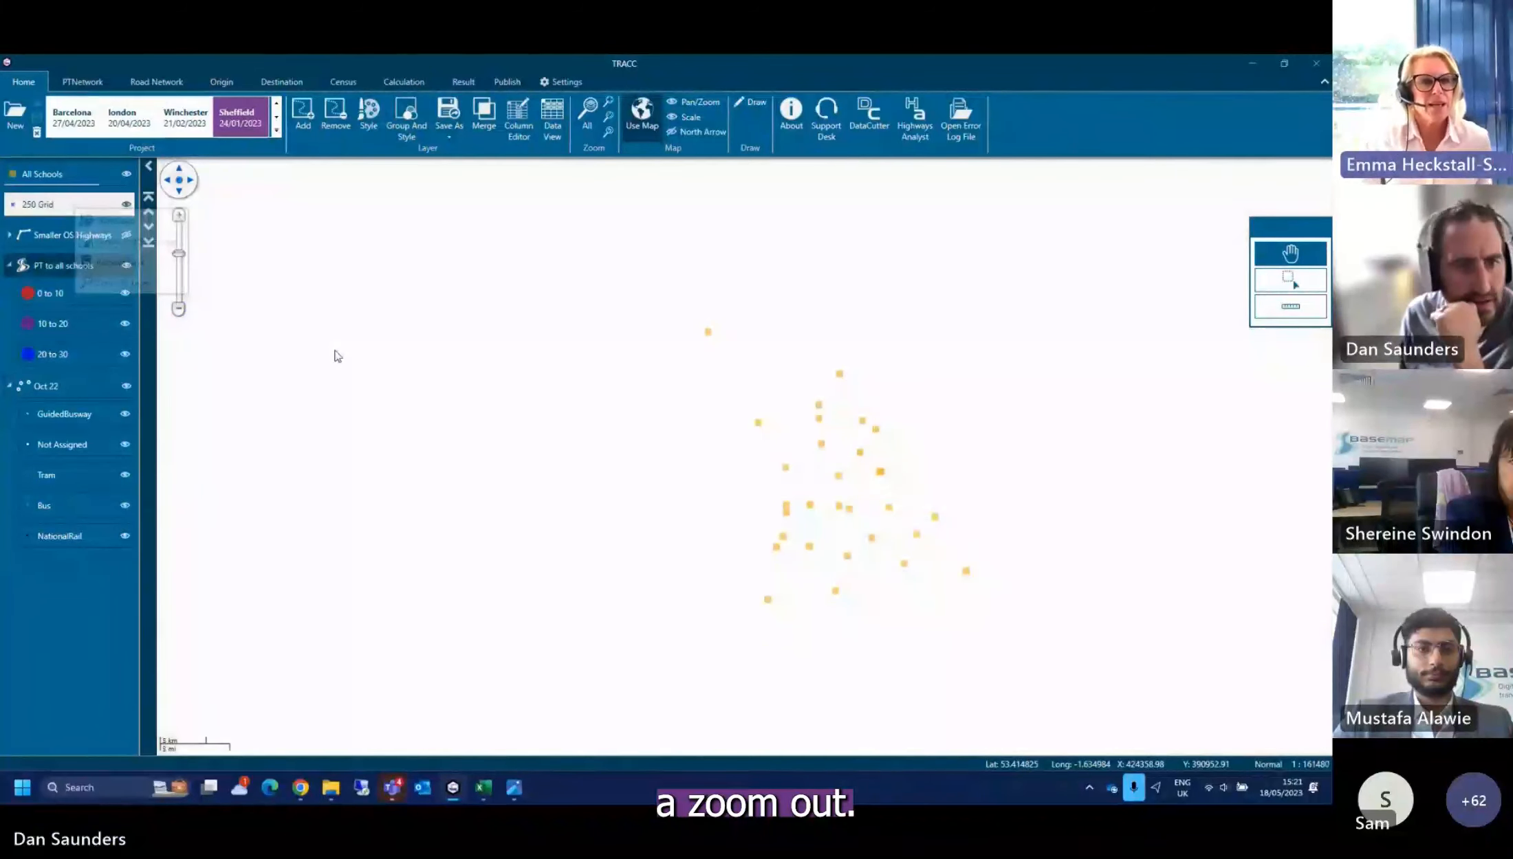
scroll(833, 490, up, 1)
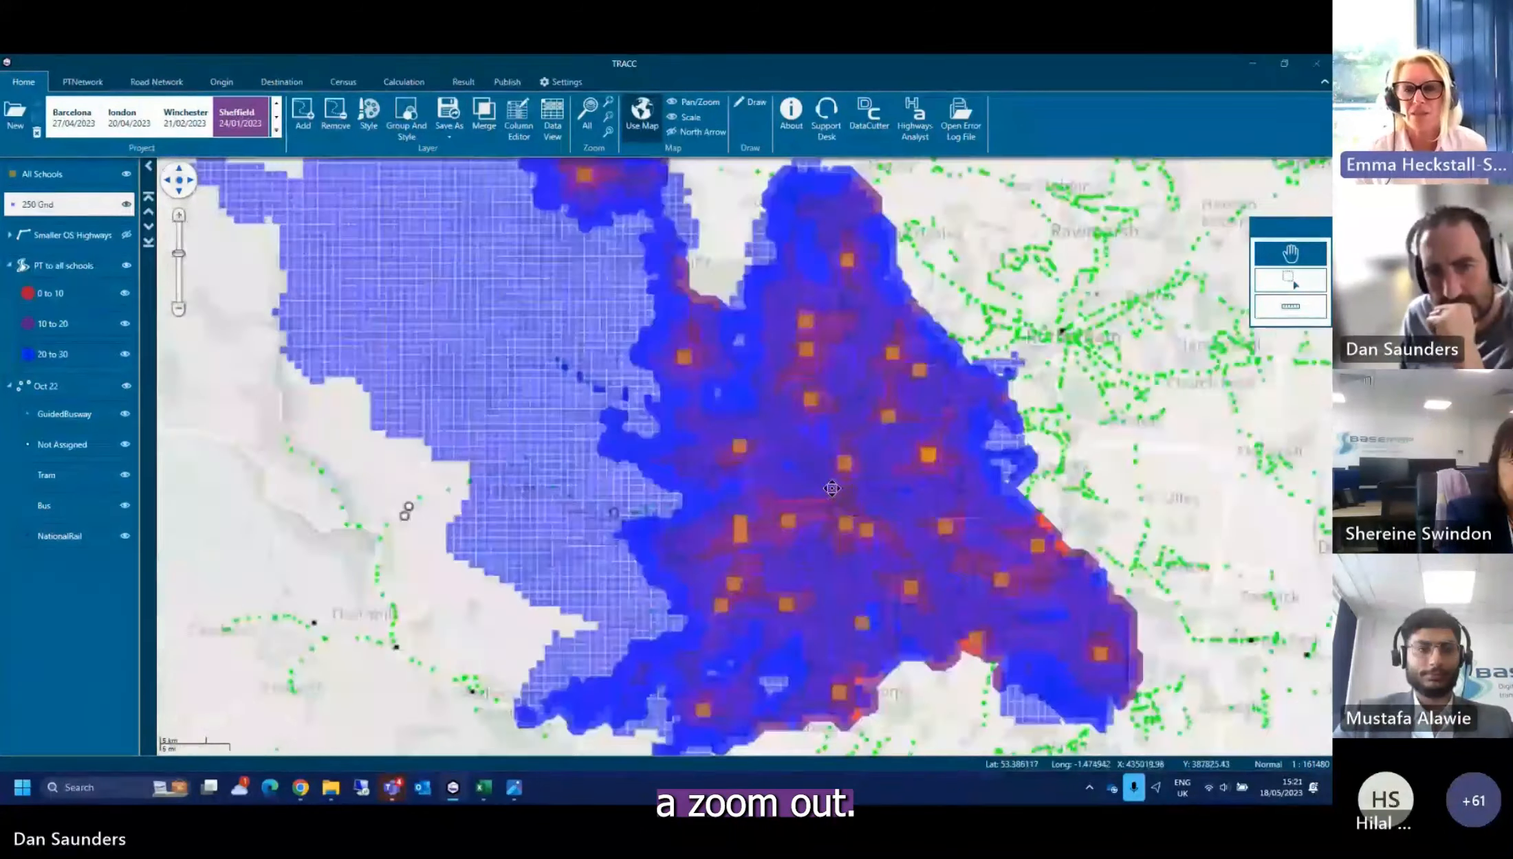
scroll(1087, 475, down, 2)
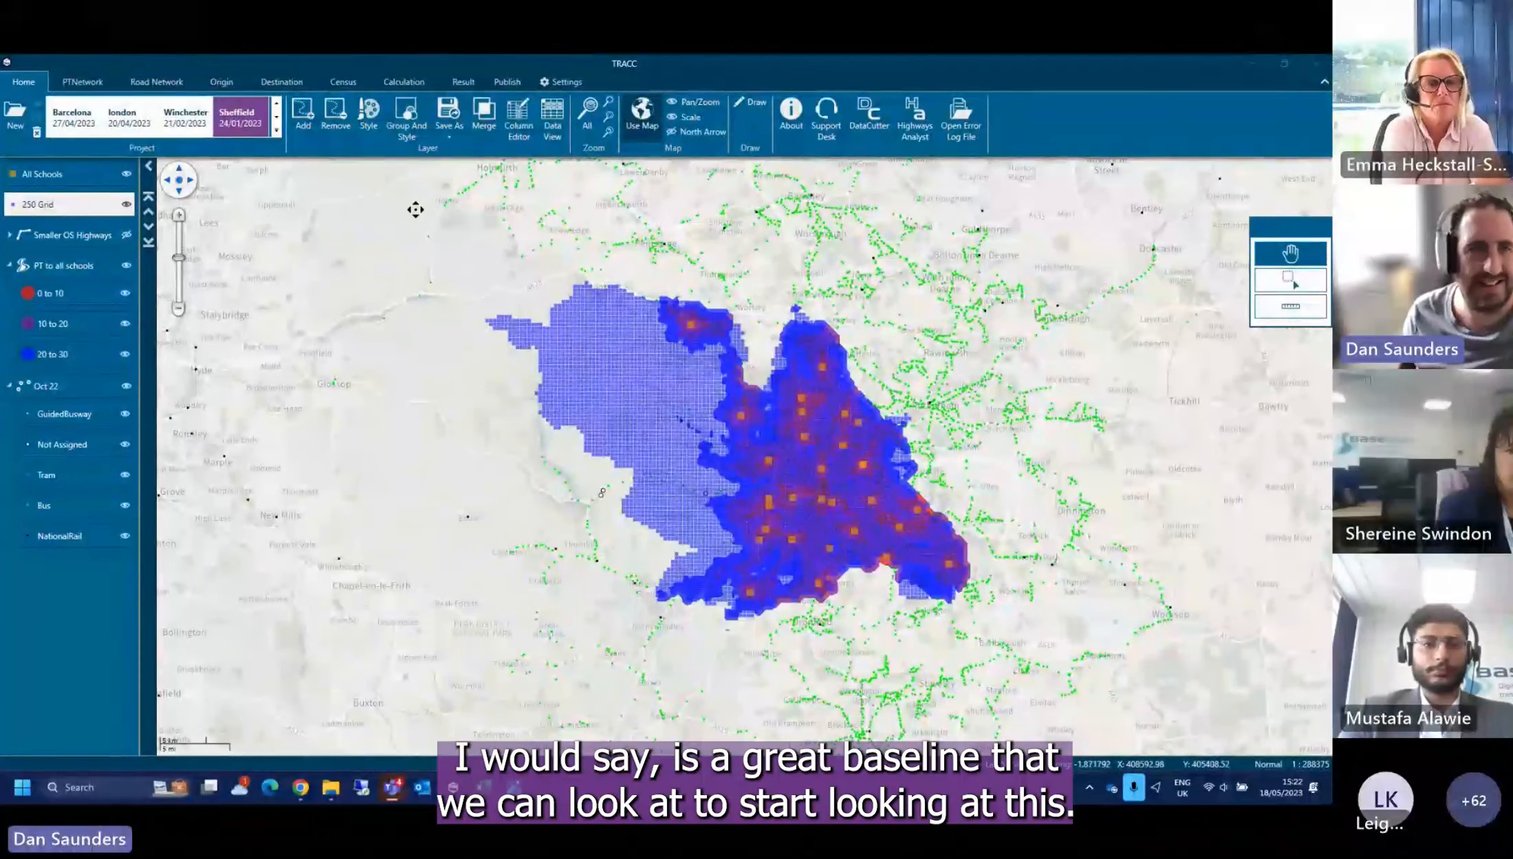
Select the 11-15 census dataset and return to the PT to all schools result
click(352, 86)
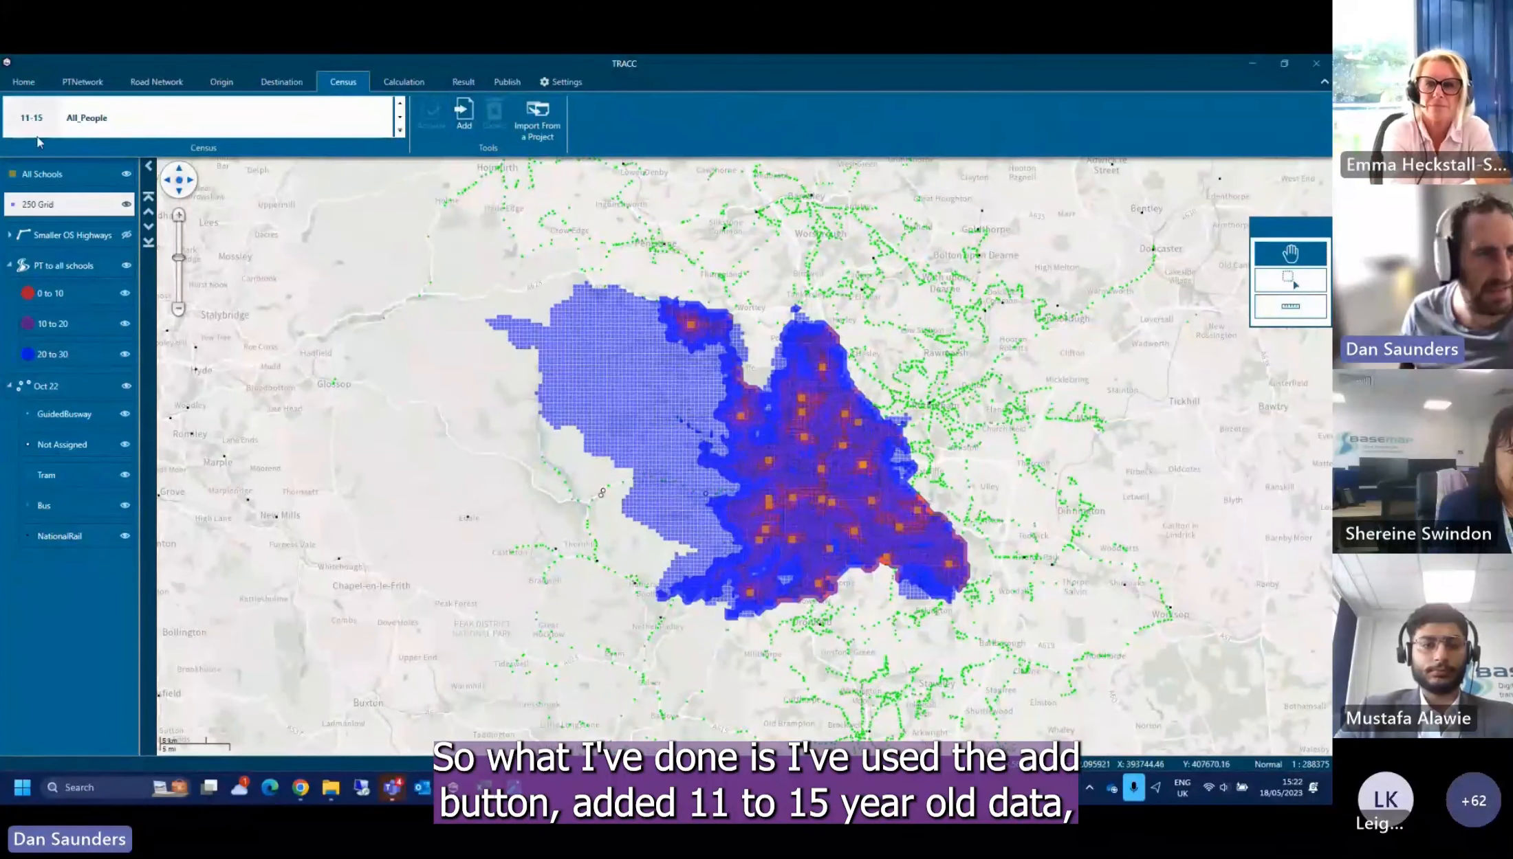
click(31, 118)
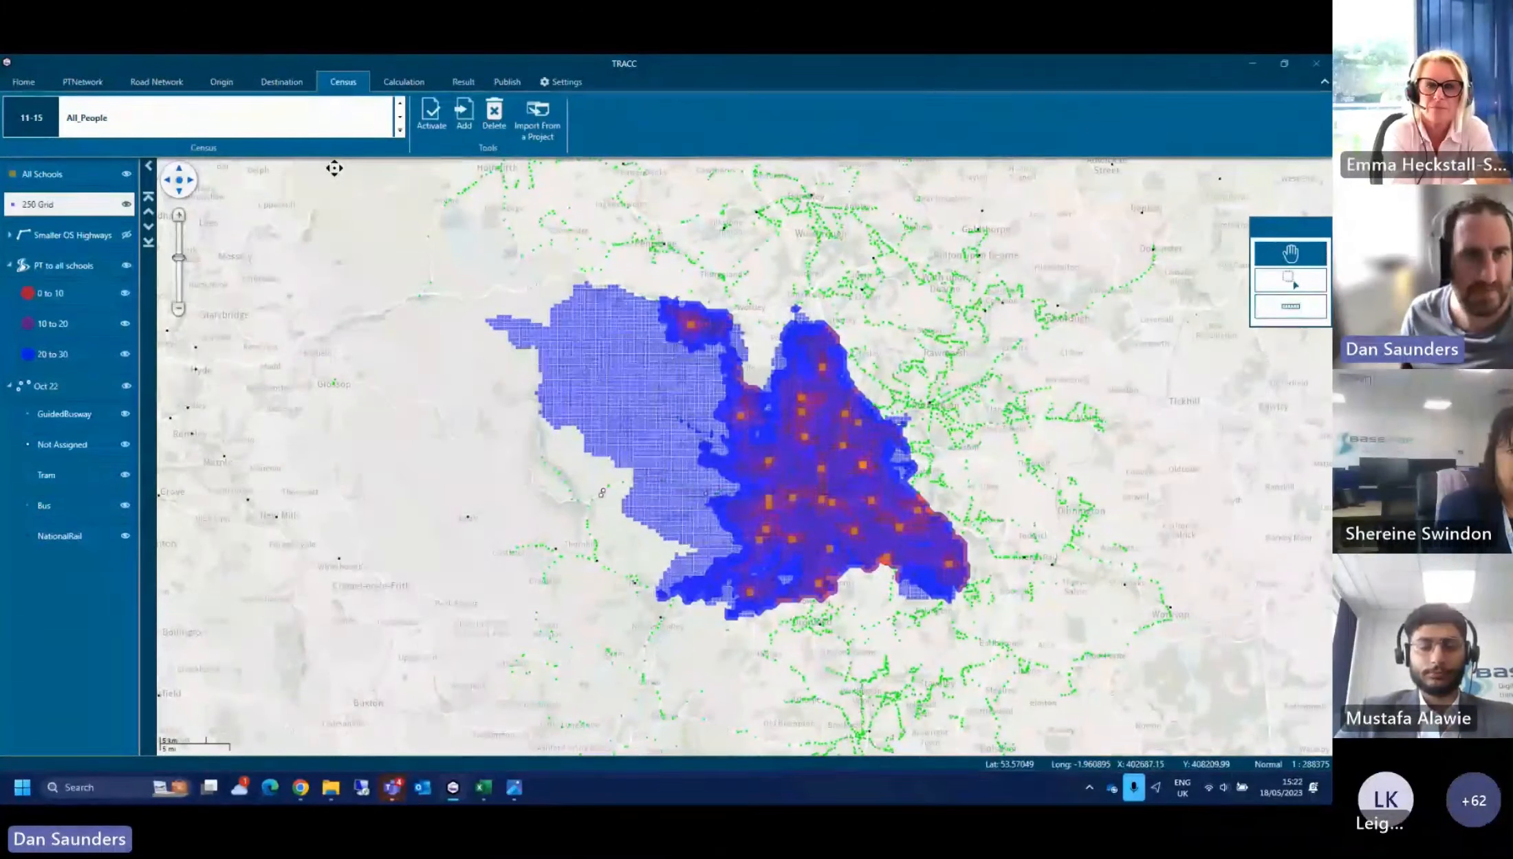
click(426, 81)
click(445, 85)
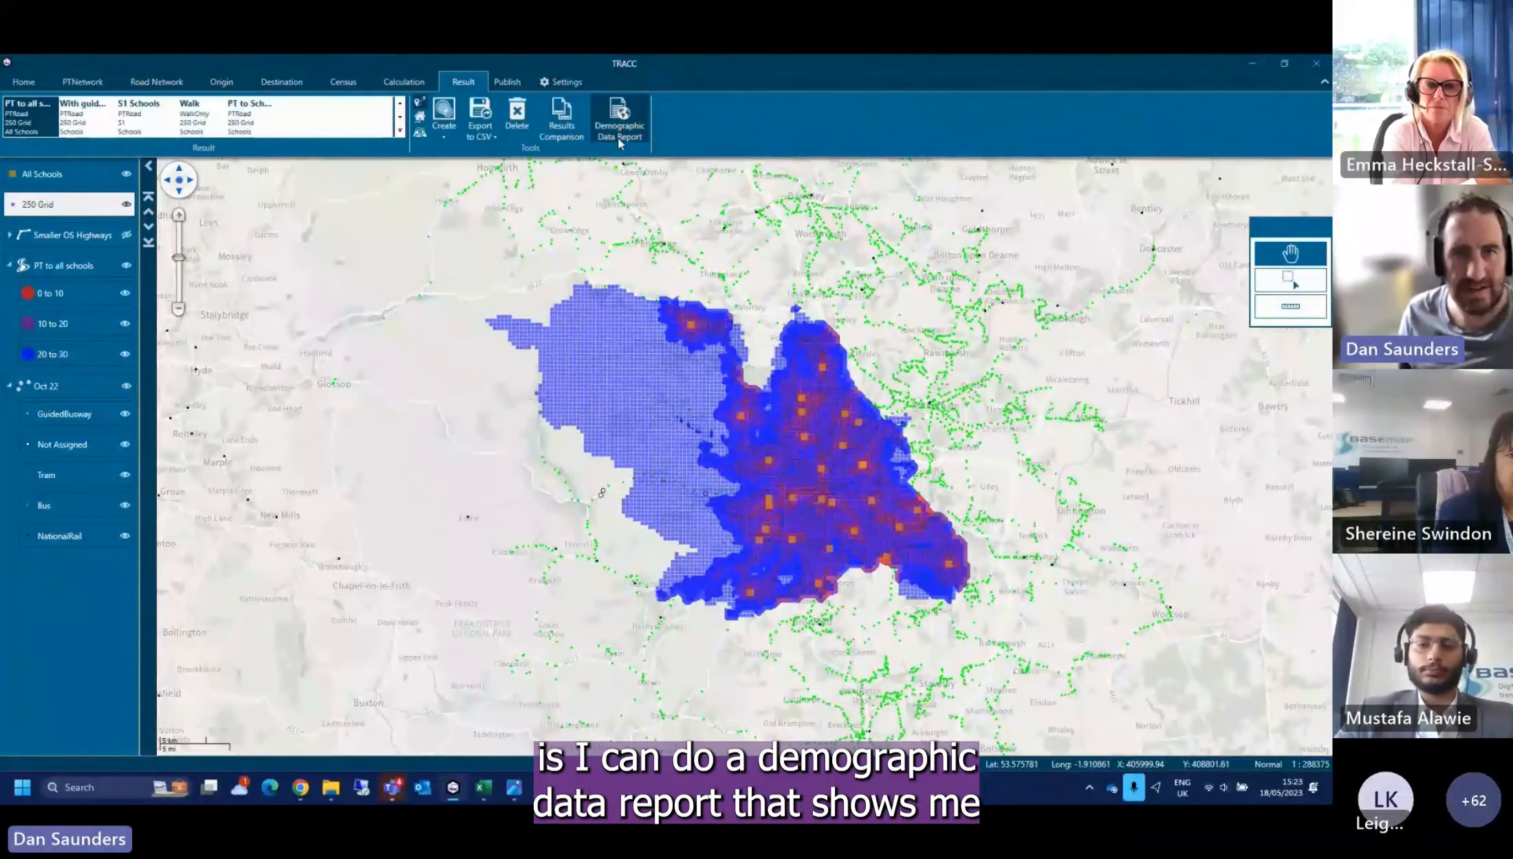
Try a demographic data report with three time bands of 0 to 10, 0 to 20 and 0 to 30 minutes
click(617, 130)
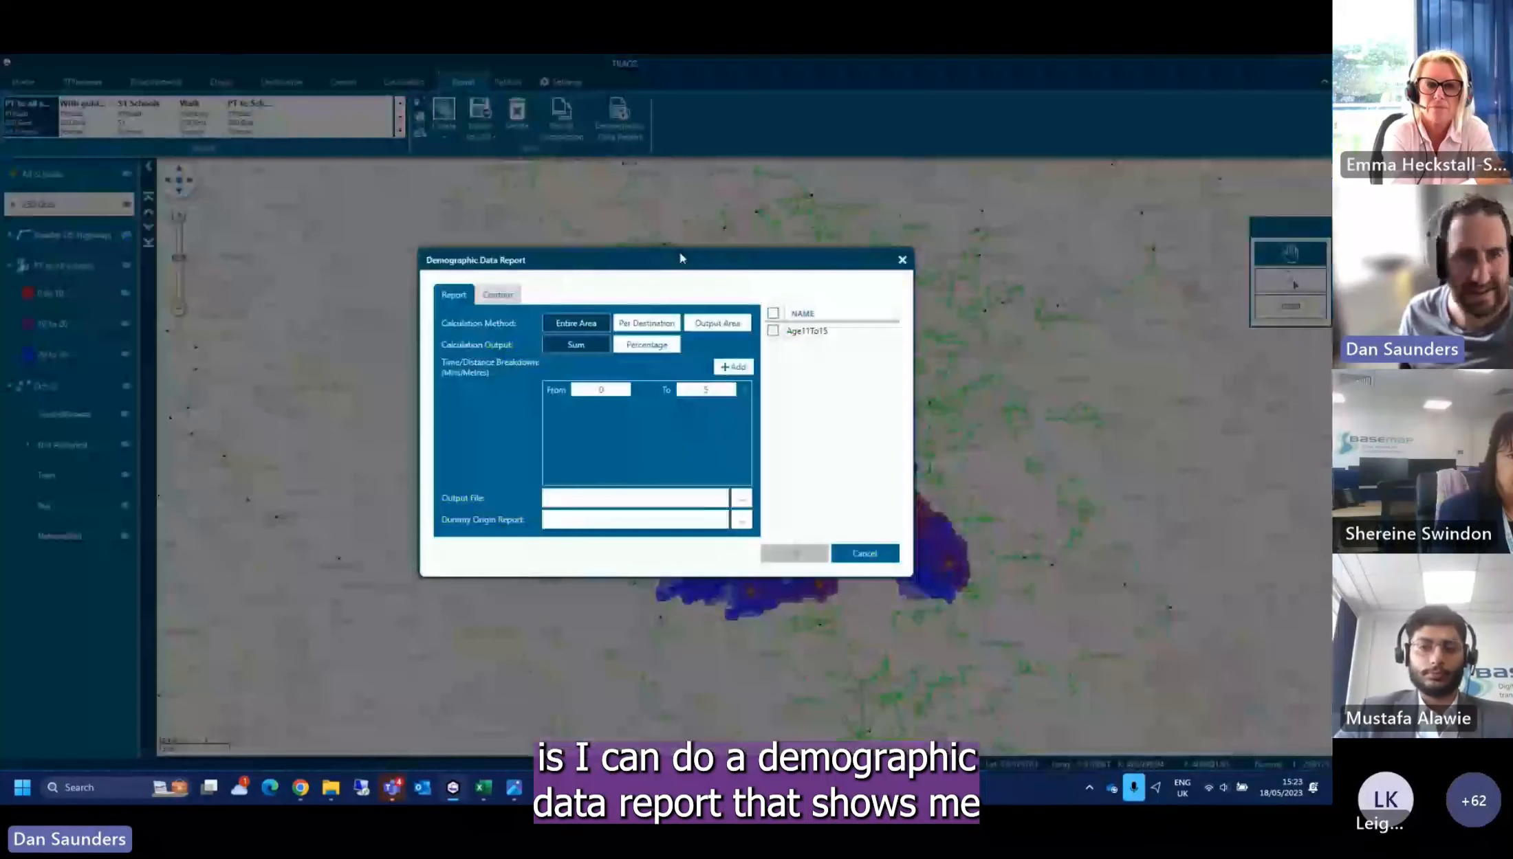
click(729, 366)
click(729, 366)
click(732, 390)
text(1)
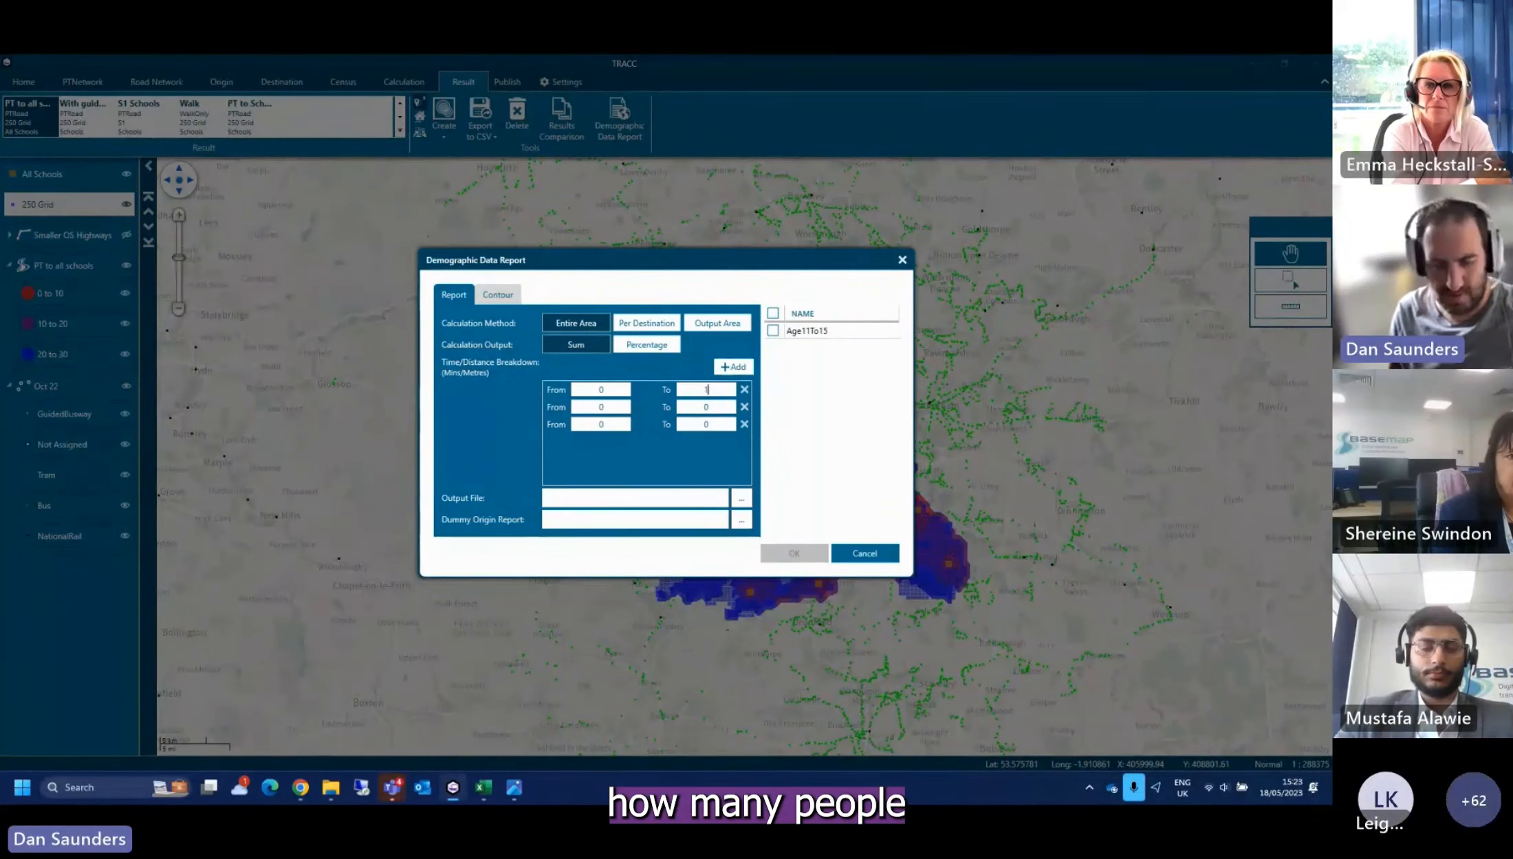
text(0)
key(Tab)
key(Tab)
text(20)
key(Tab)
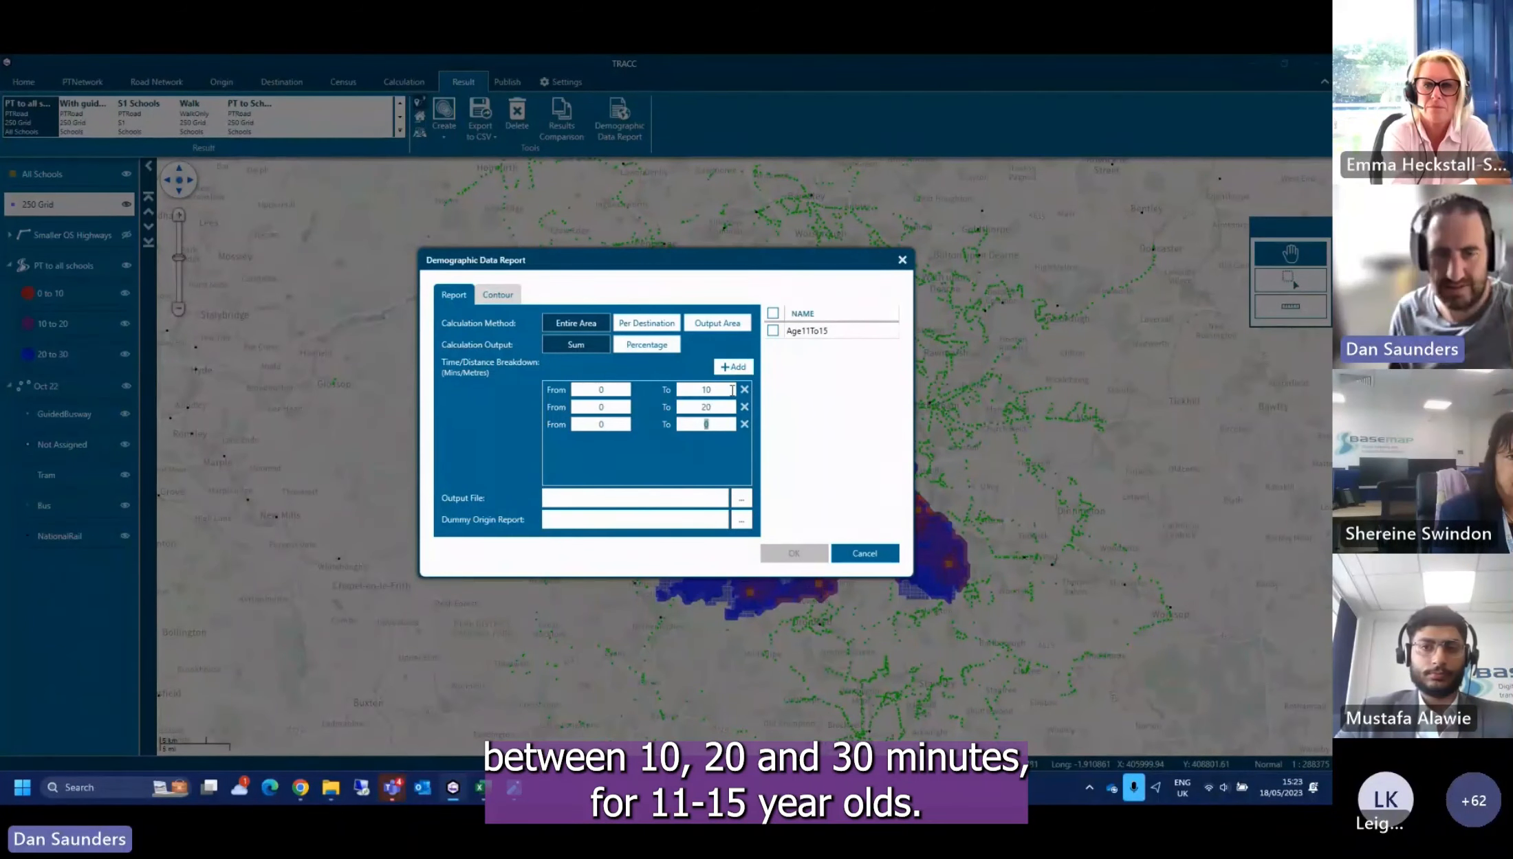
text(30)
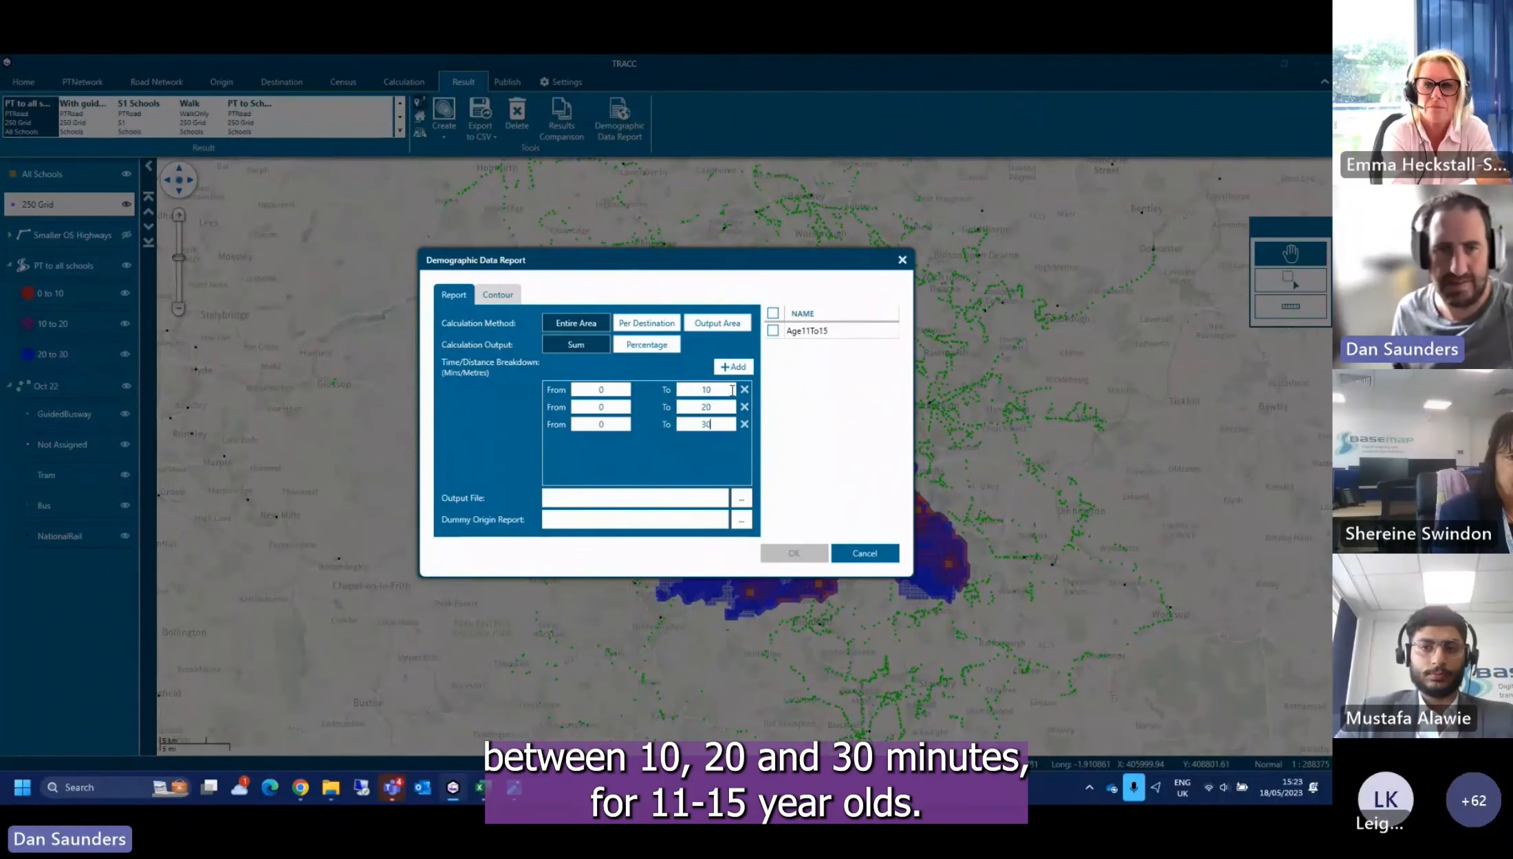
Include Age11To15 with percentage output in the demographic data report, and cancel it
click(773, 331)
click(646, 346)
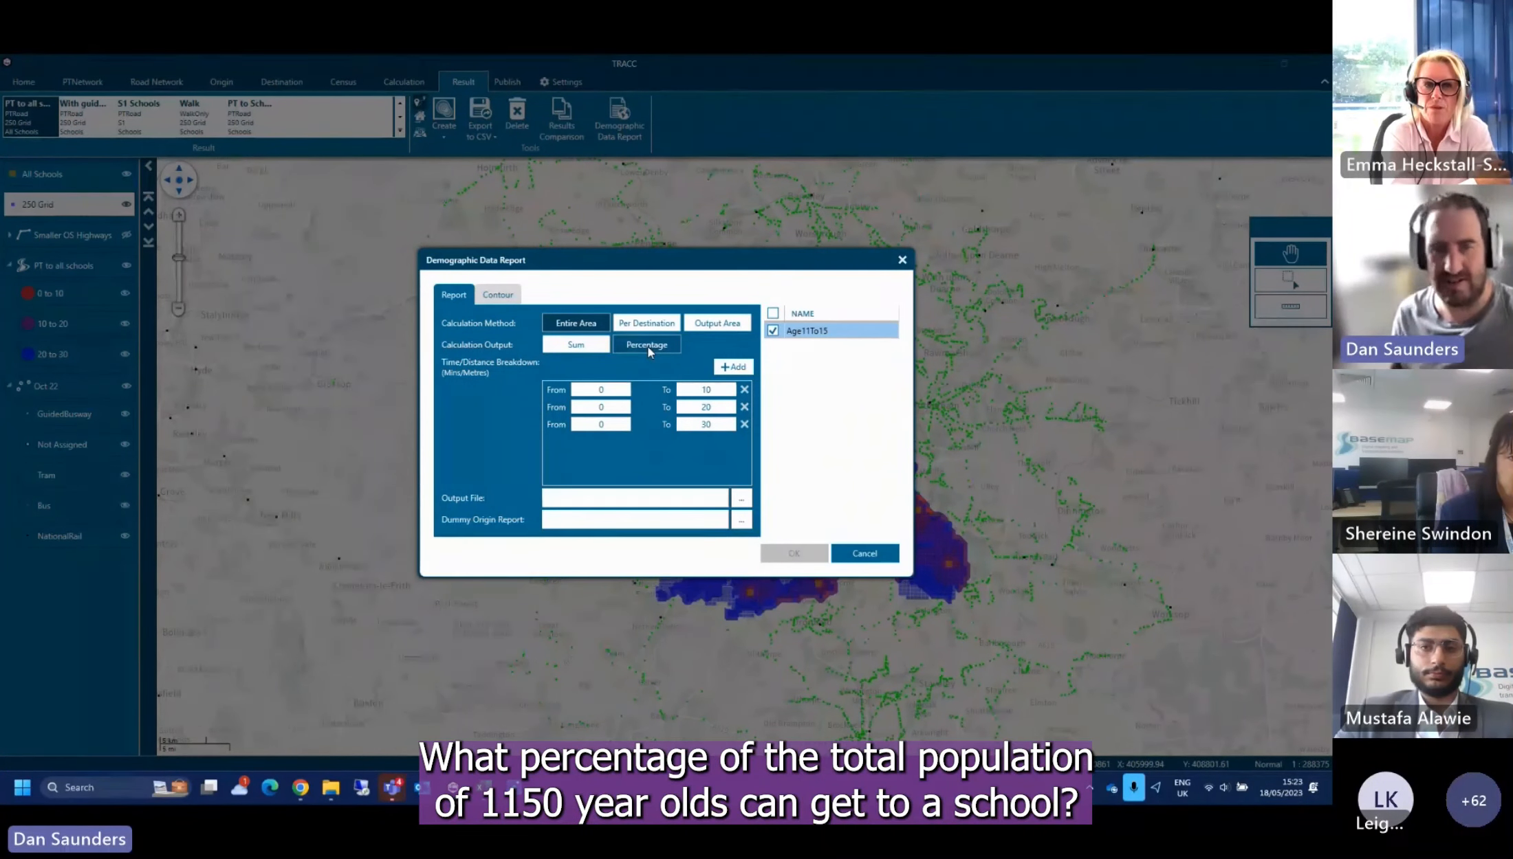
click(865, 554)
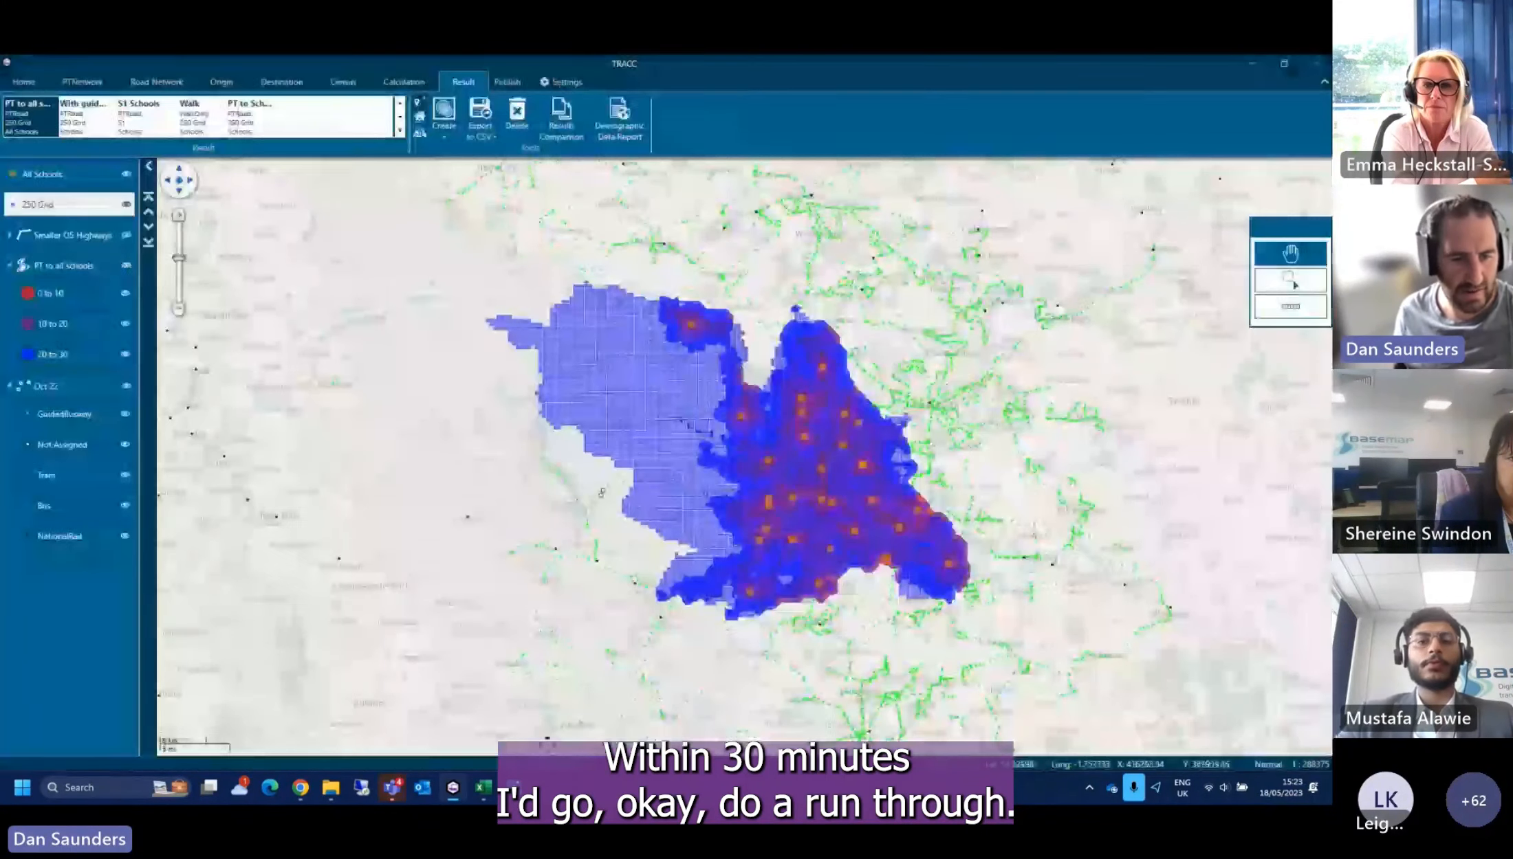
Switch to Excel and examine the Age11To15 percentages for the 10, 20 and 30 minute bands in 30min-percent-schools.xls, focusing on 20 minutes
mouse_move(485, 788)
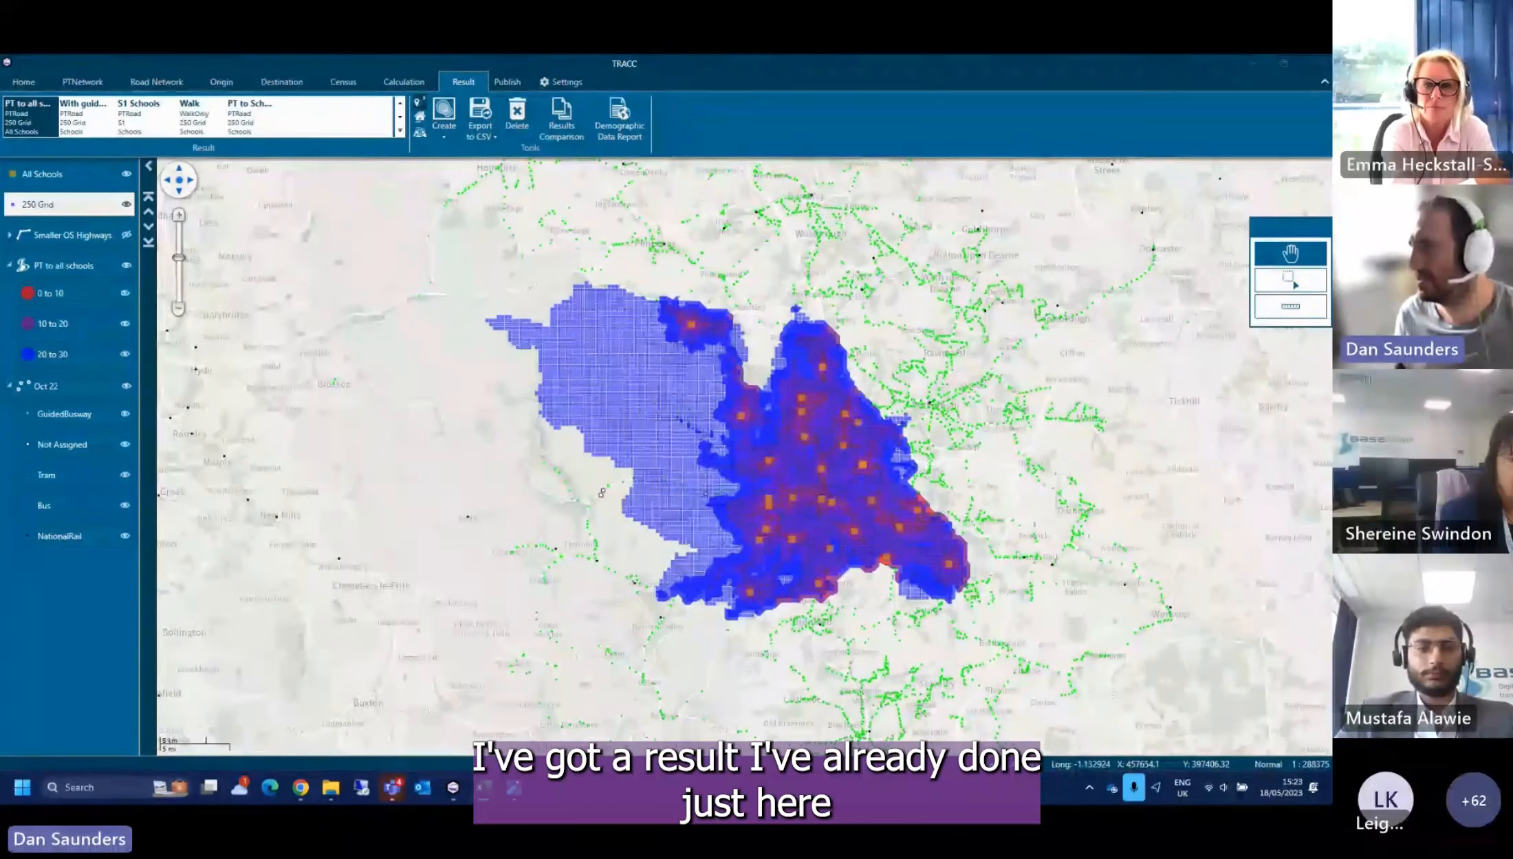
drag(1265, 408, 700, 56)
click(206, 334)
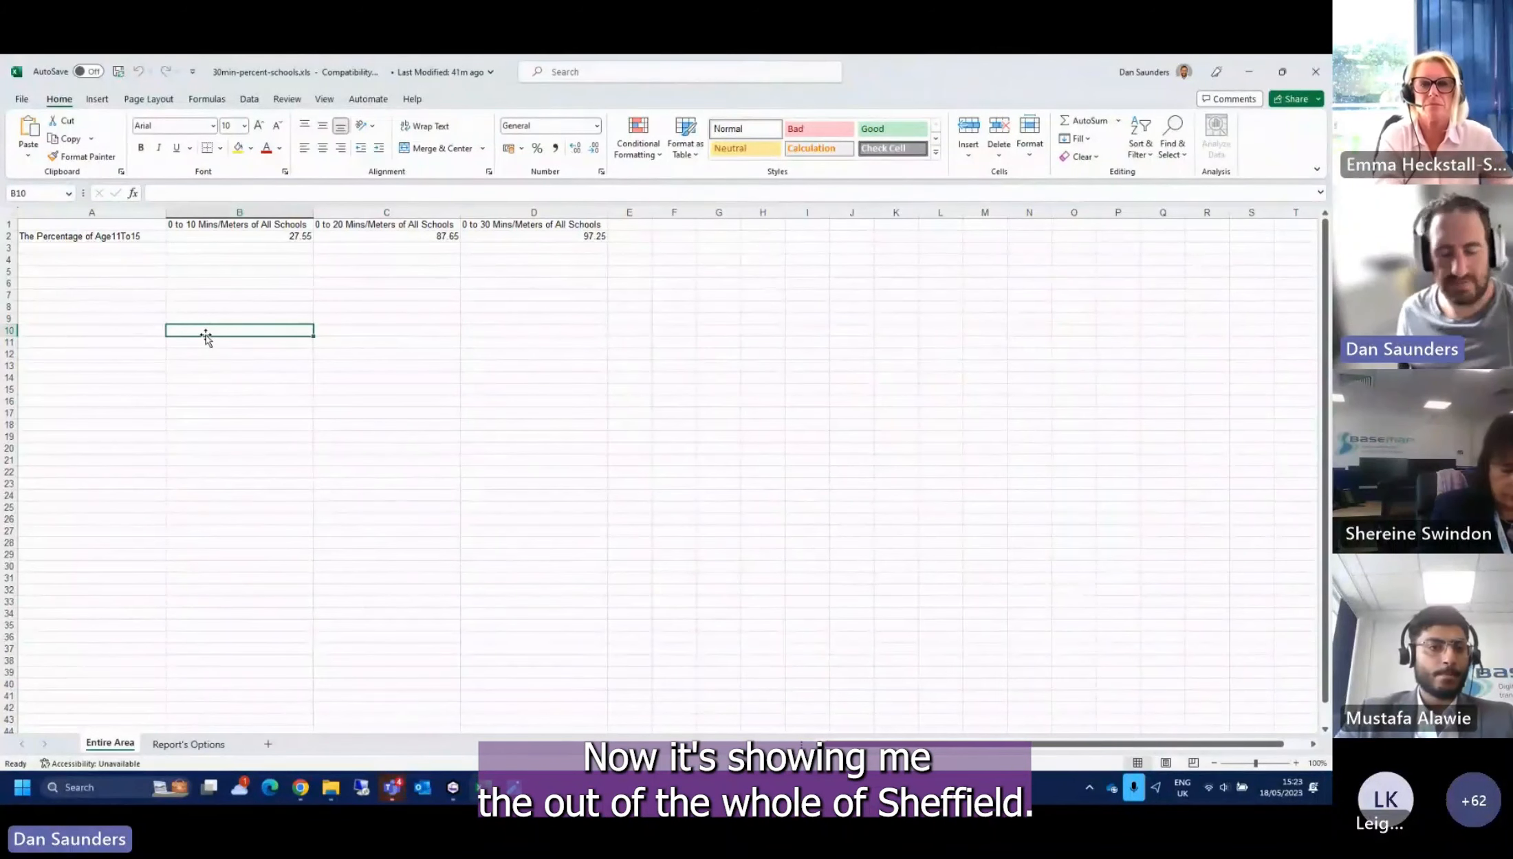
click(224, 236)
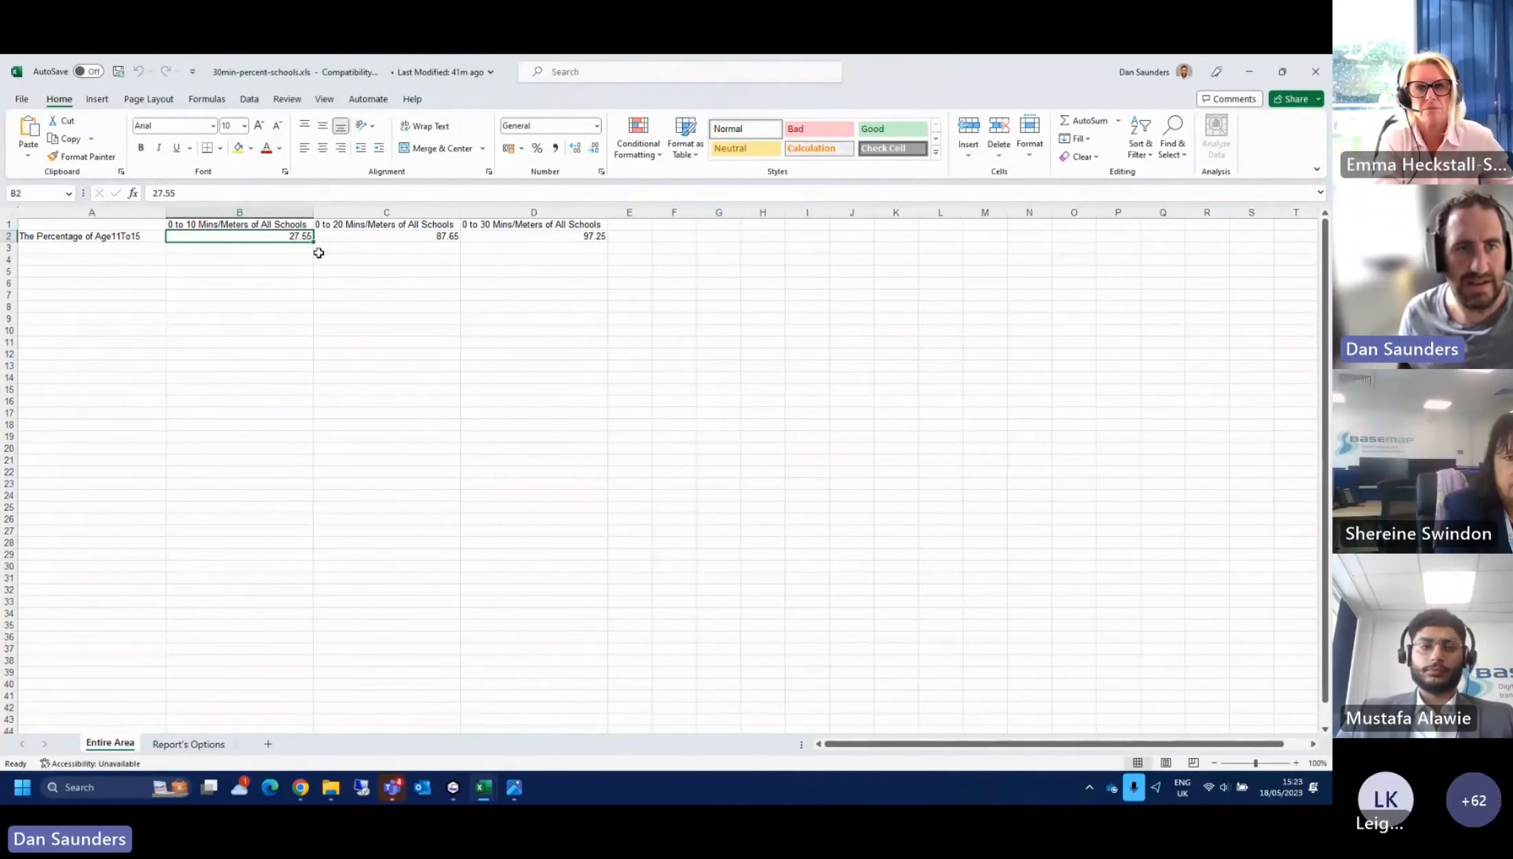
click(362, 237)
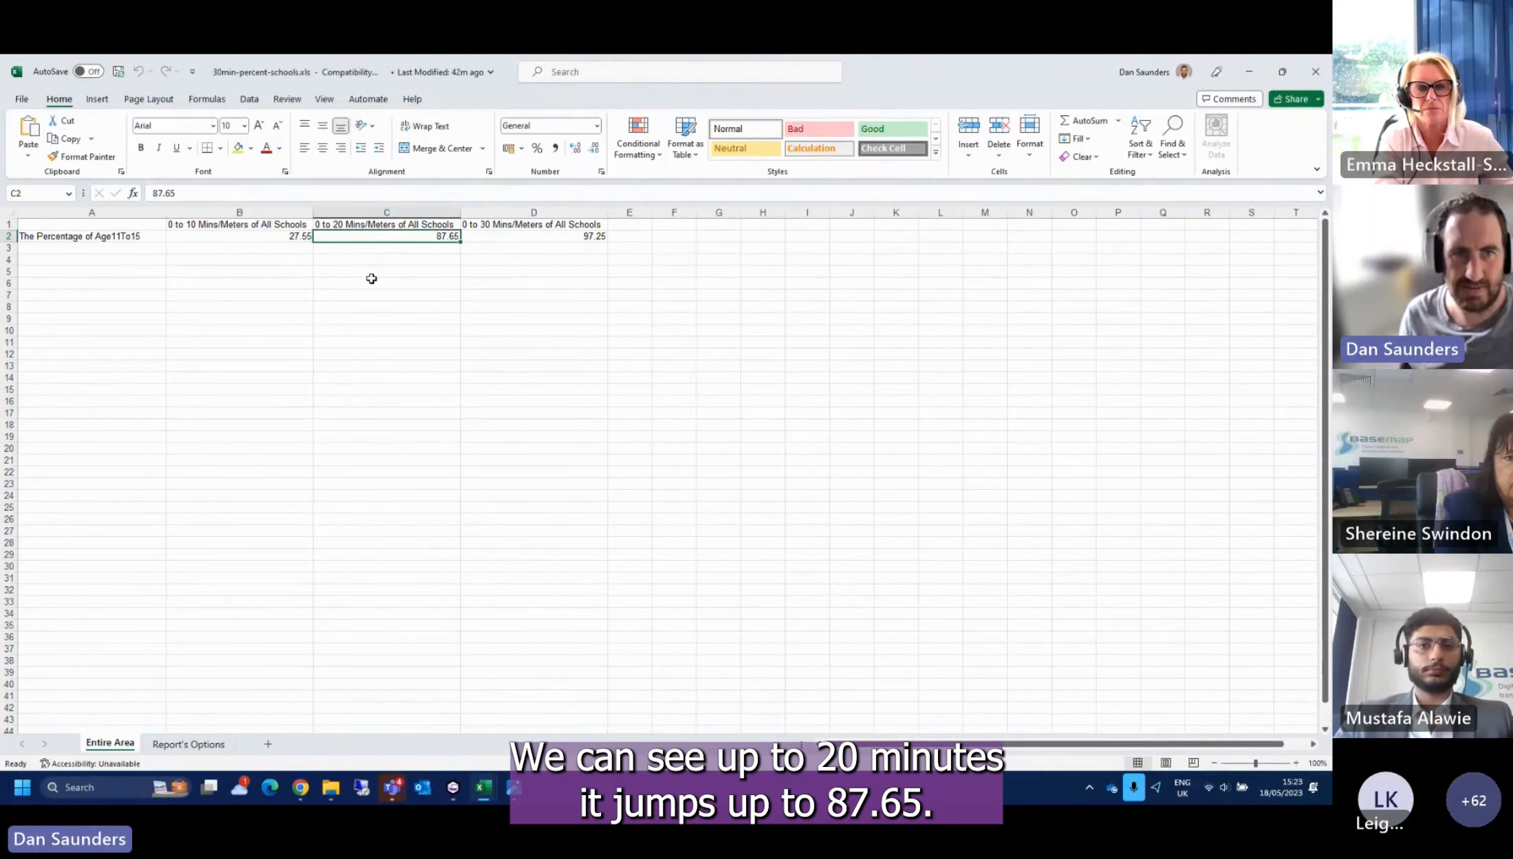
click(508, 237)
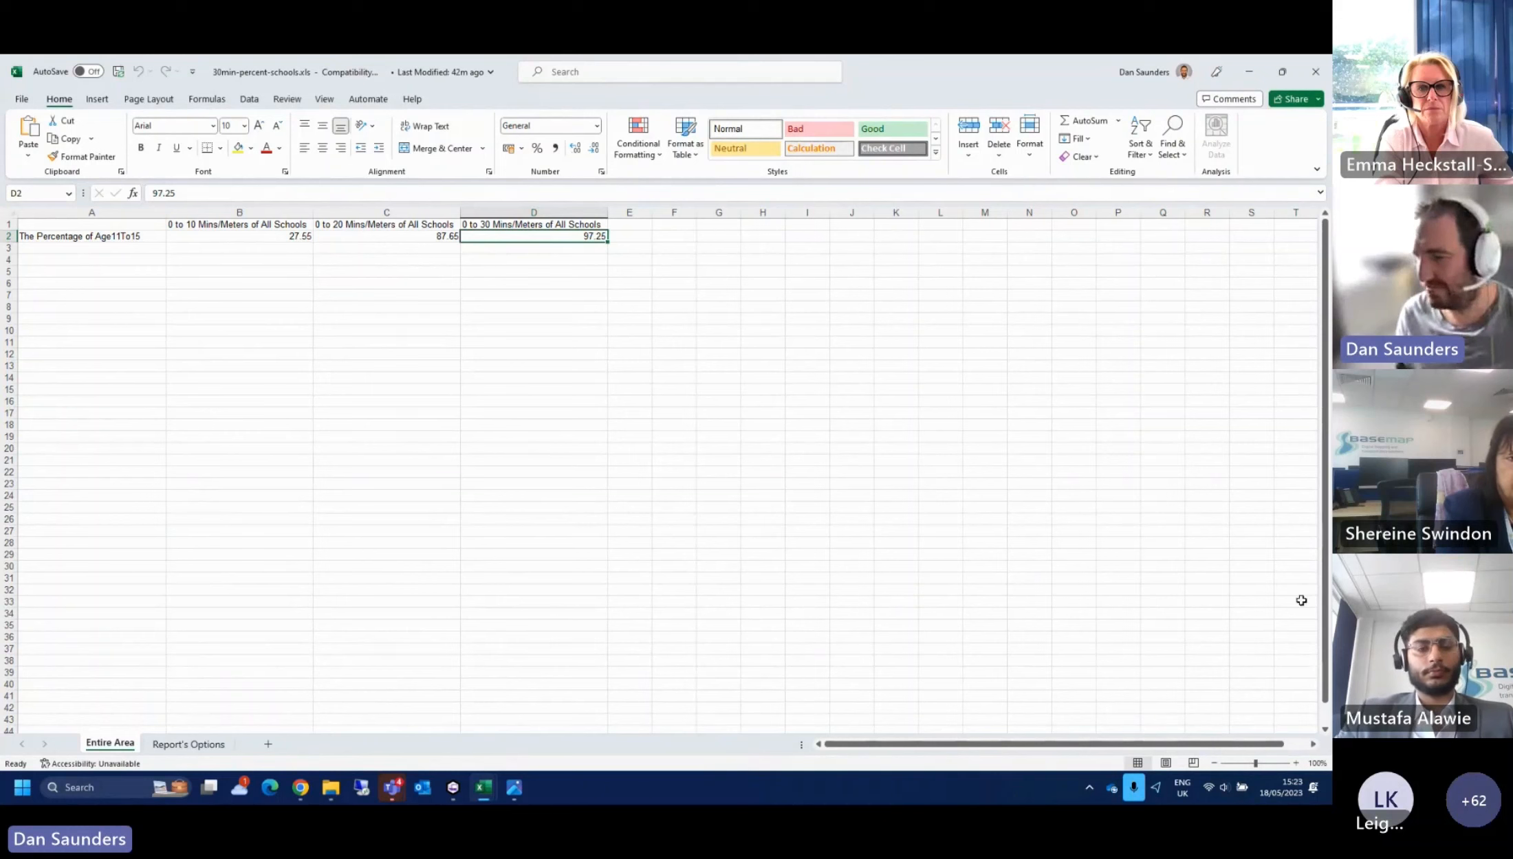
click(513, 568)
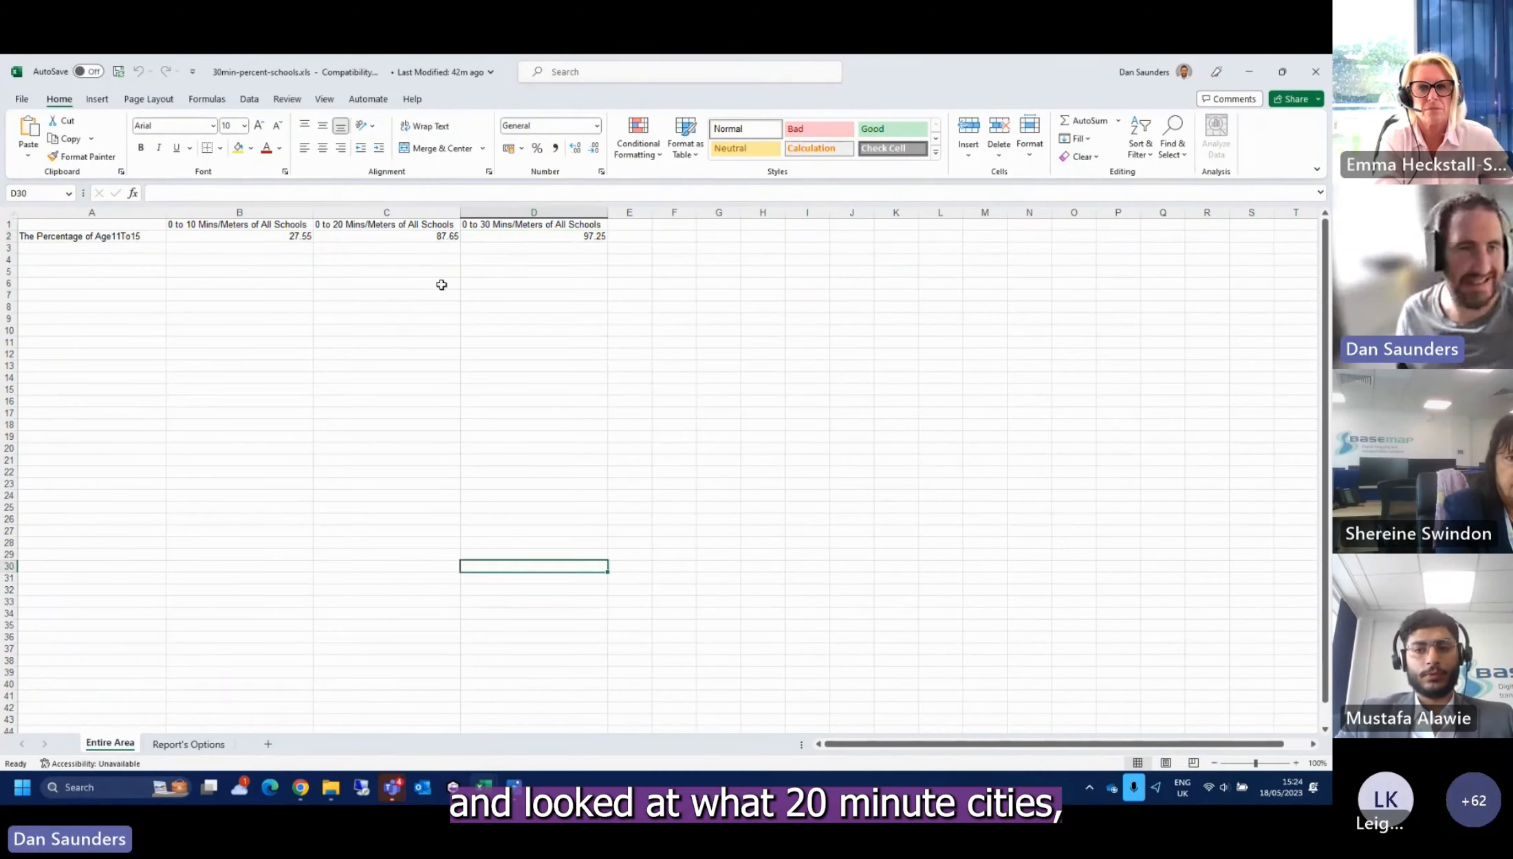
click(409, 227)
drag(409, 228, 413, 237)
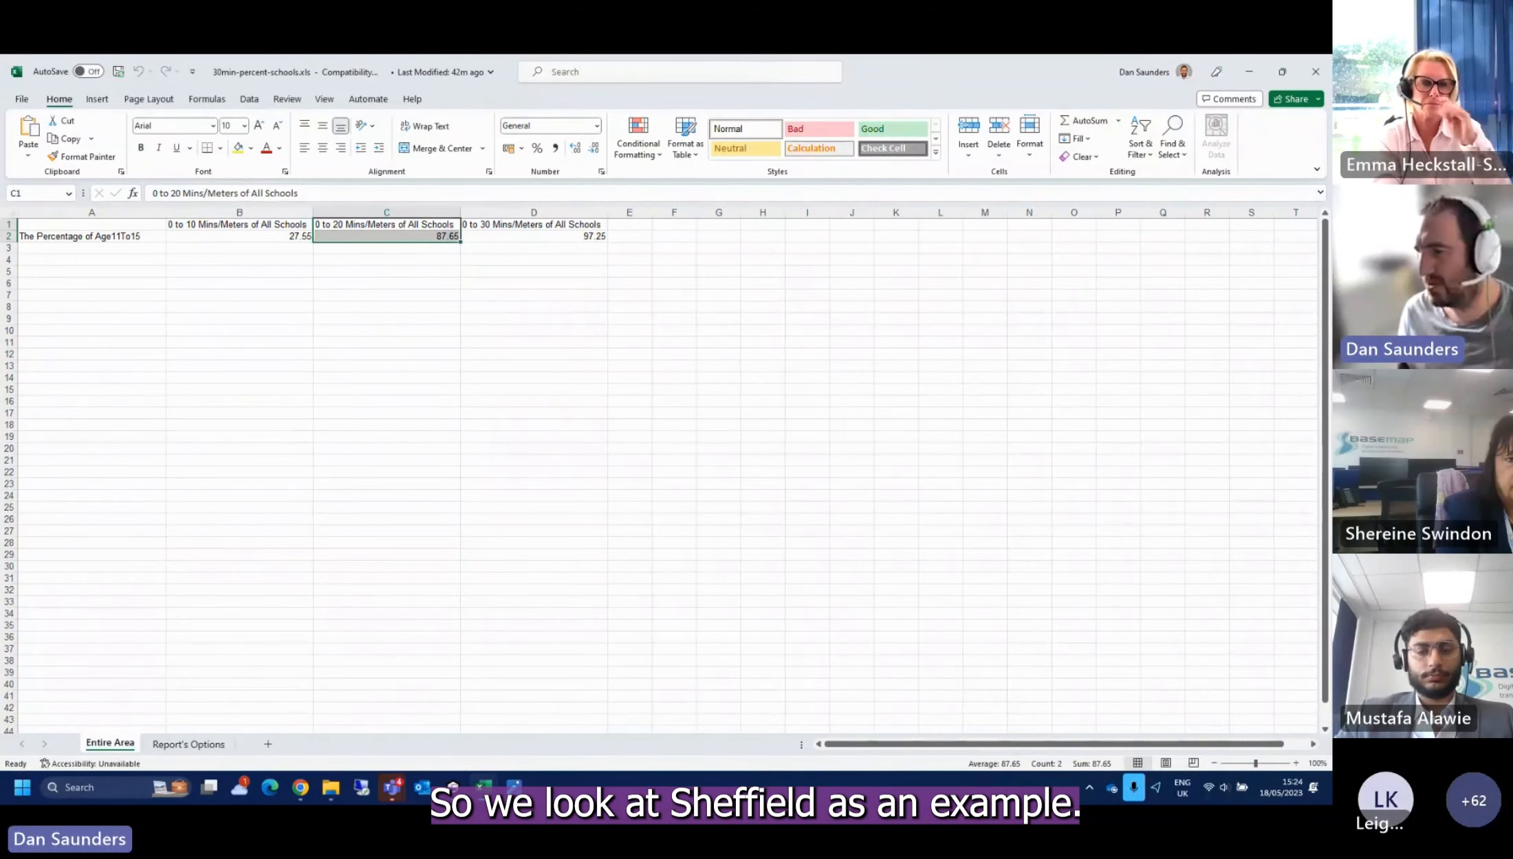
Switch to Chrome and view the Basemap article on whether Sheffield is a 20-minute city
key(alt+Tab)
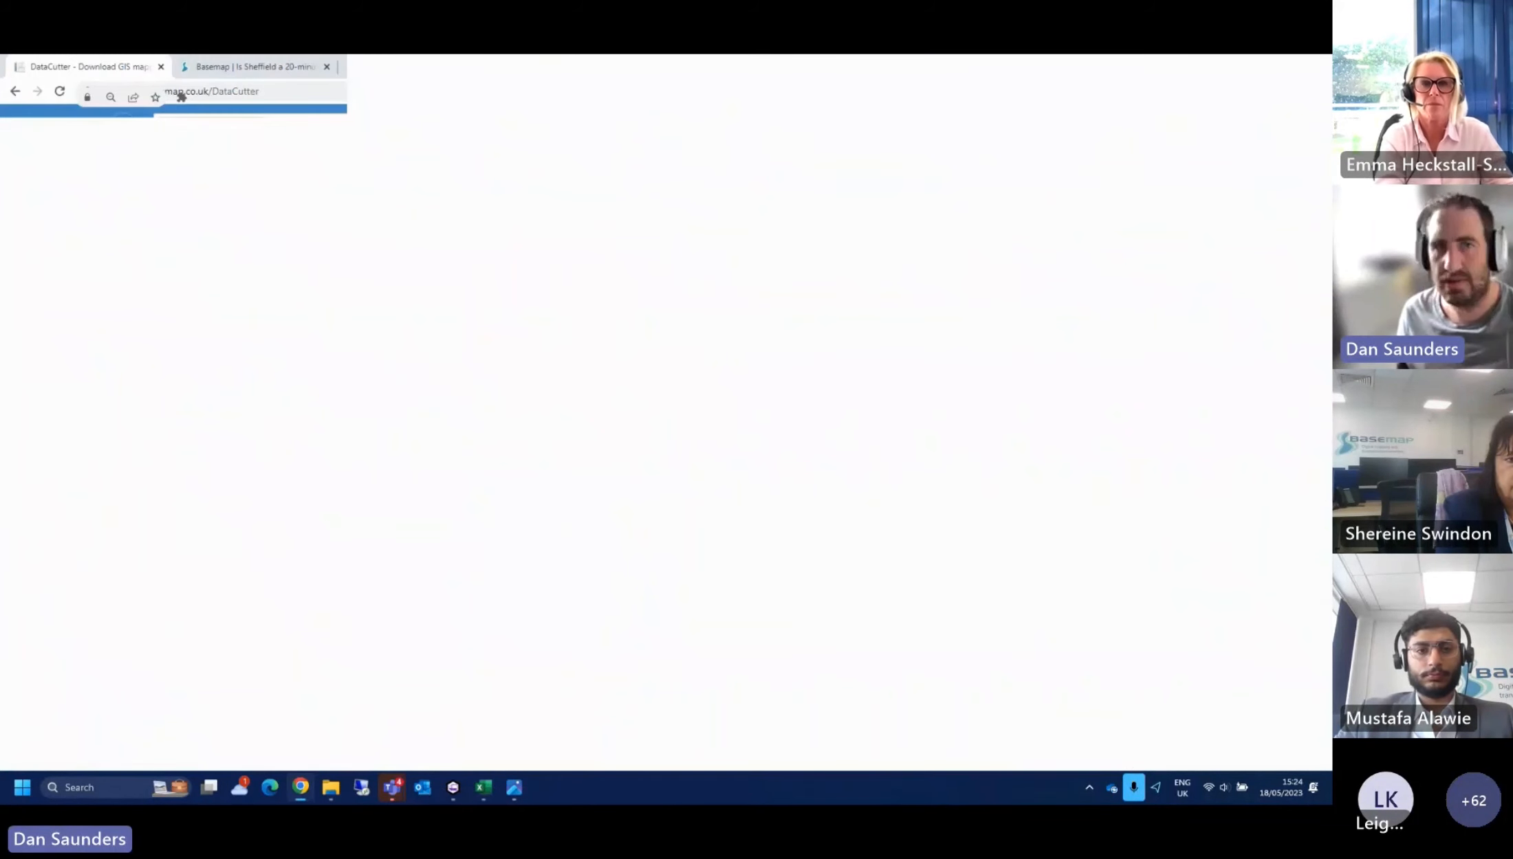
key(ctrl+Tab)
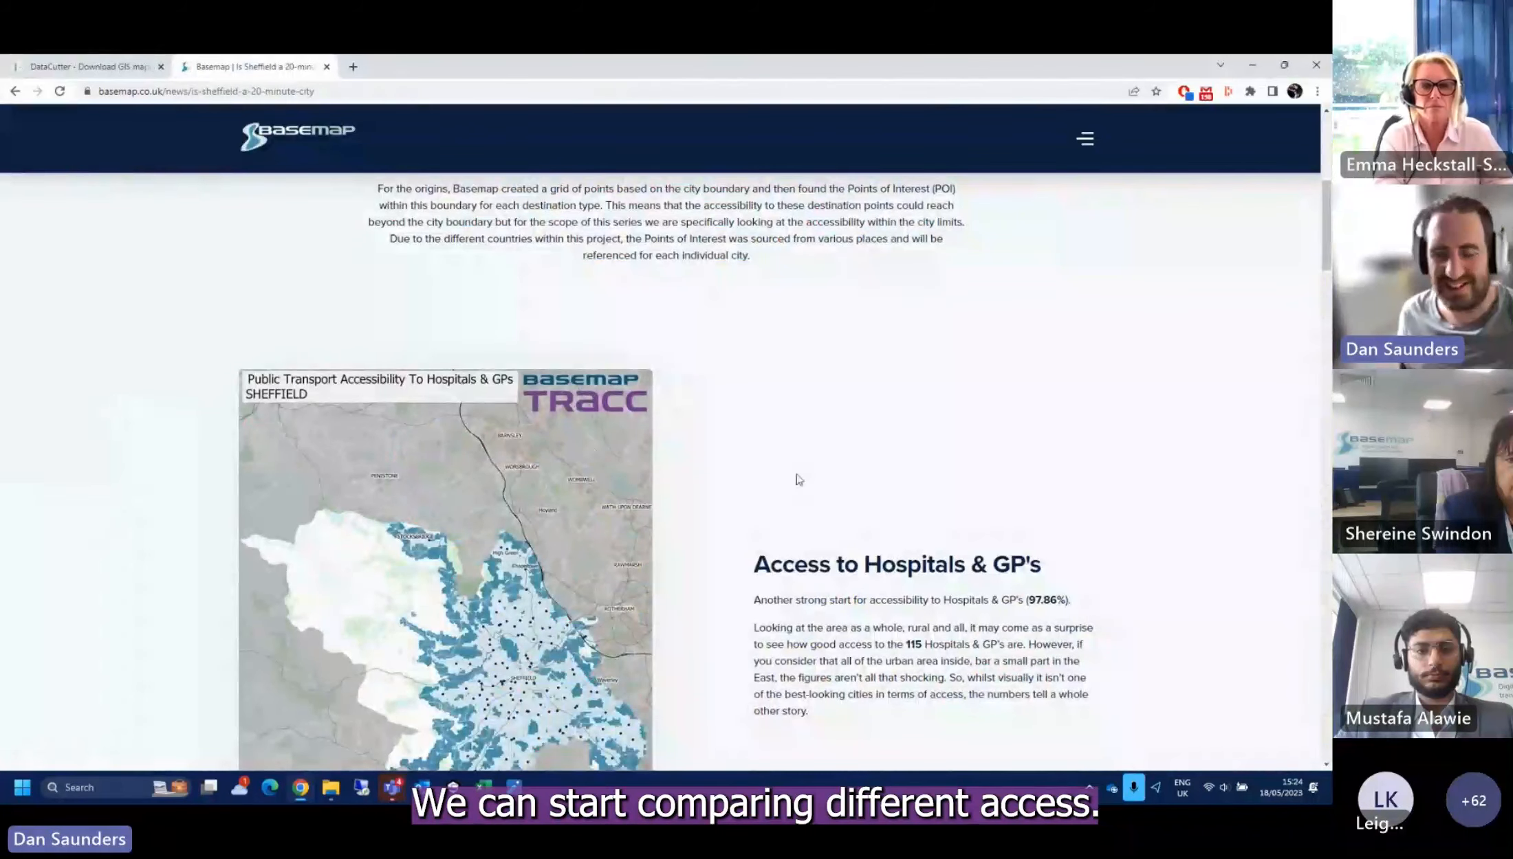
Examine the article's Access to Secondary Schools section and highlight its secondary school accessibility percentage
scroll(827, 505, down, 2)
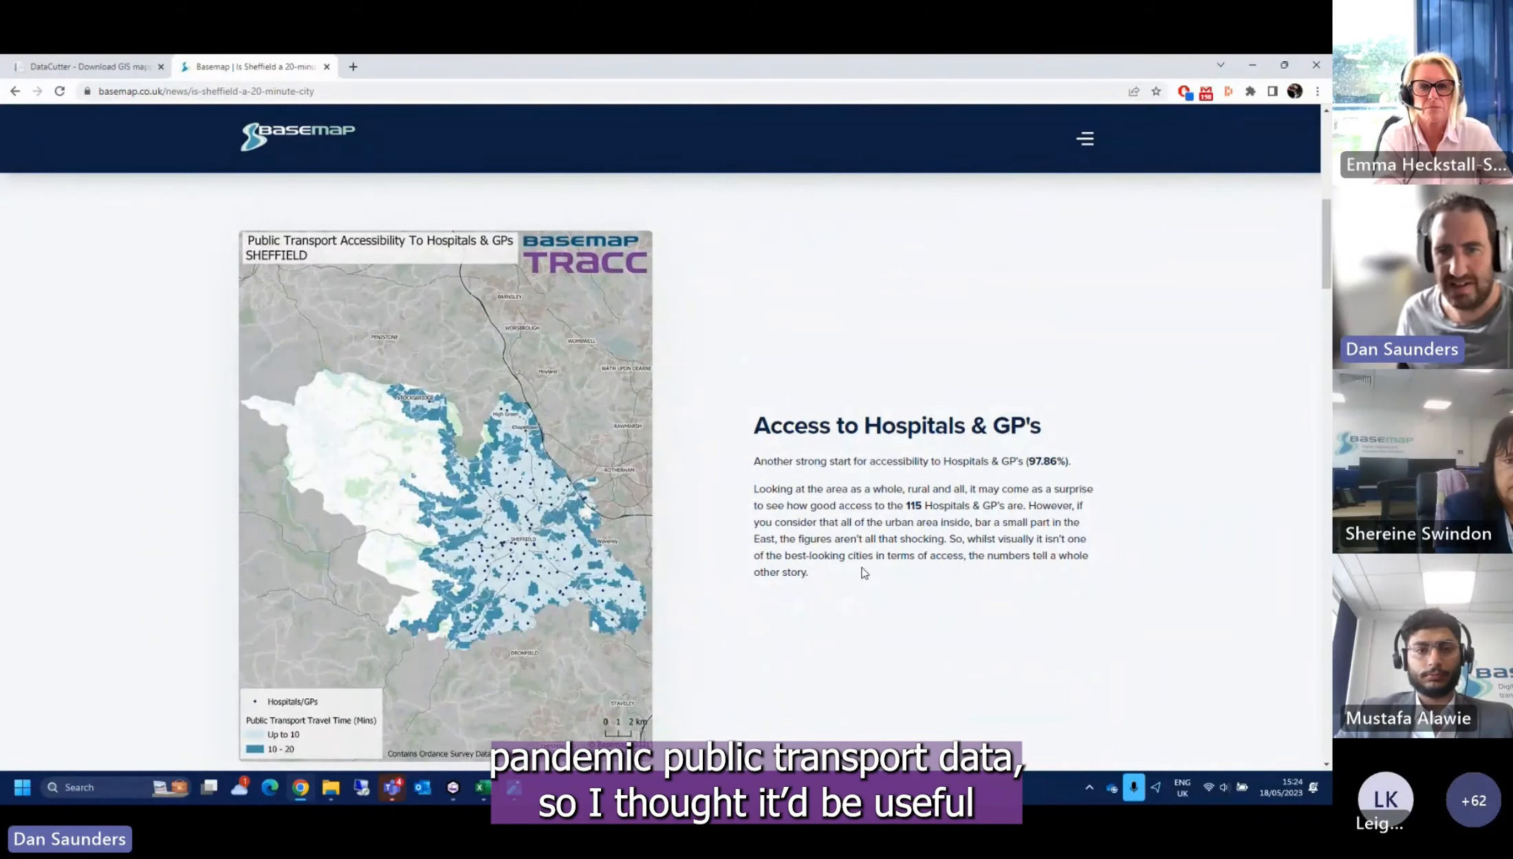
scroll(866, 514, down, 11)
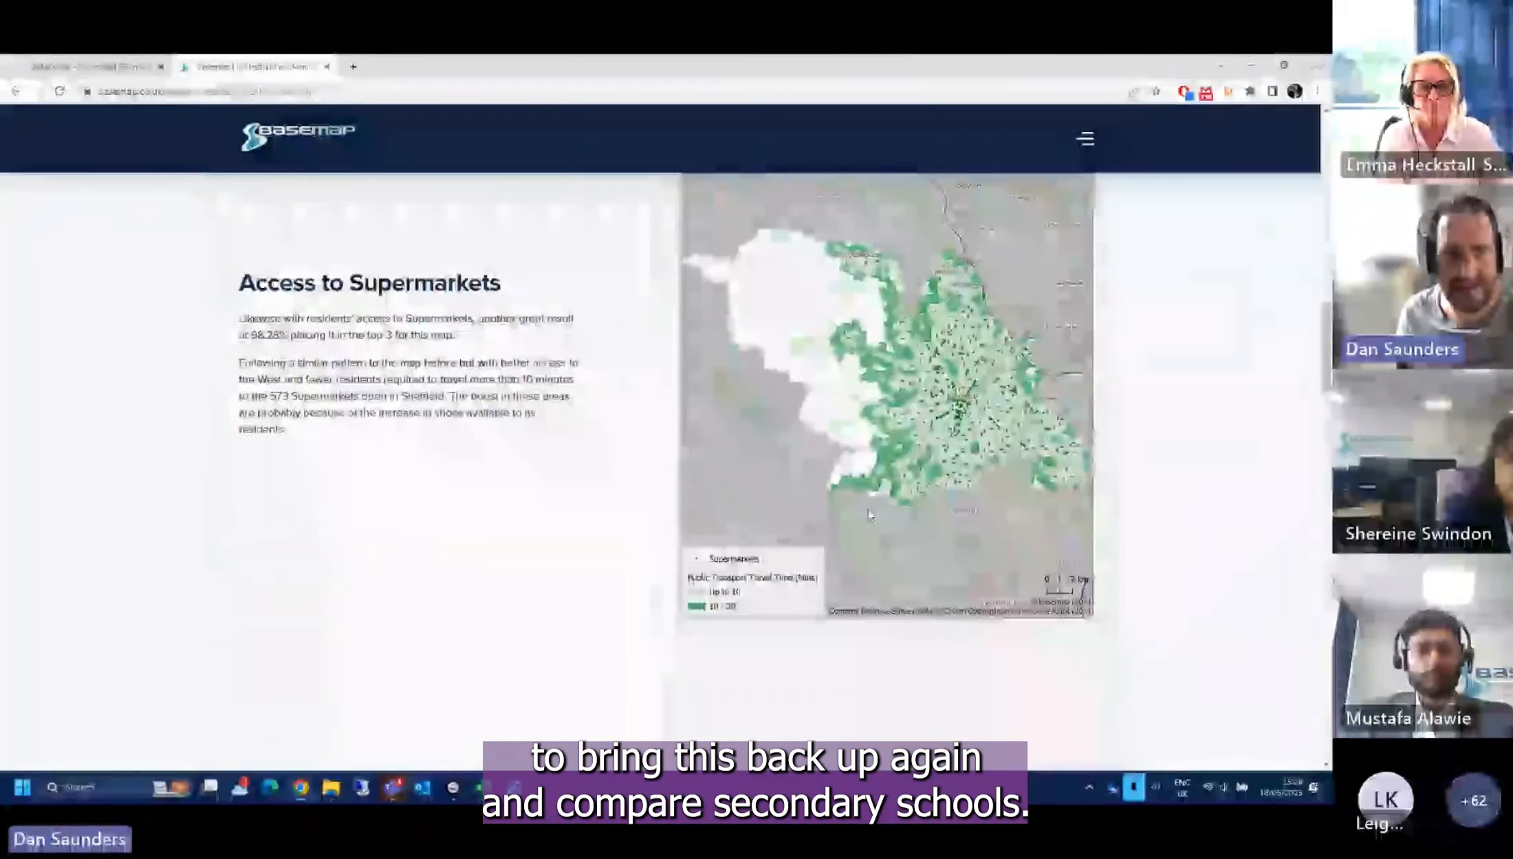
scroll(869, 515, down, 14)
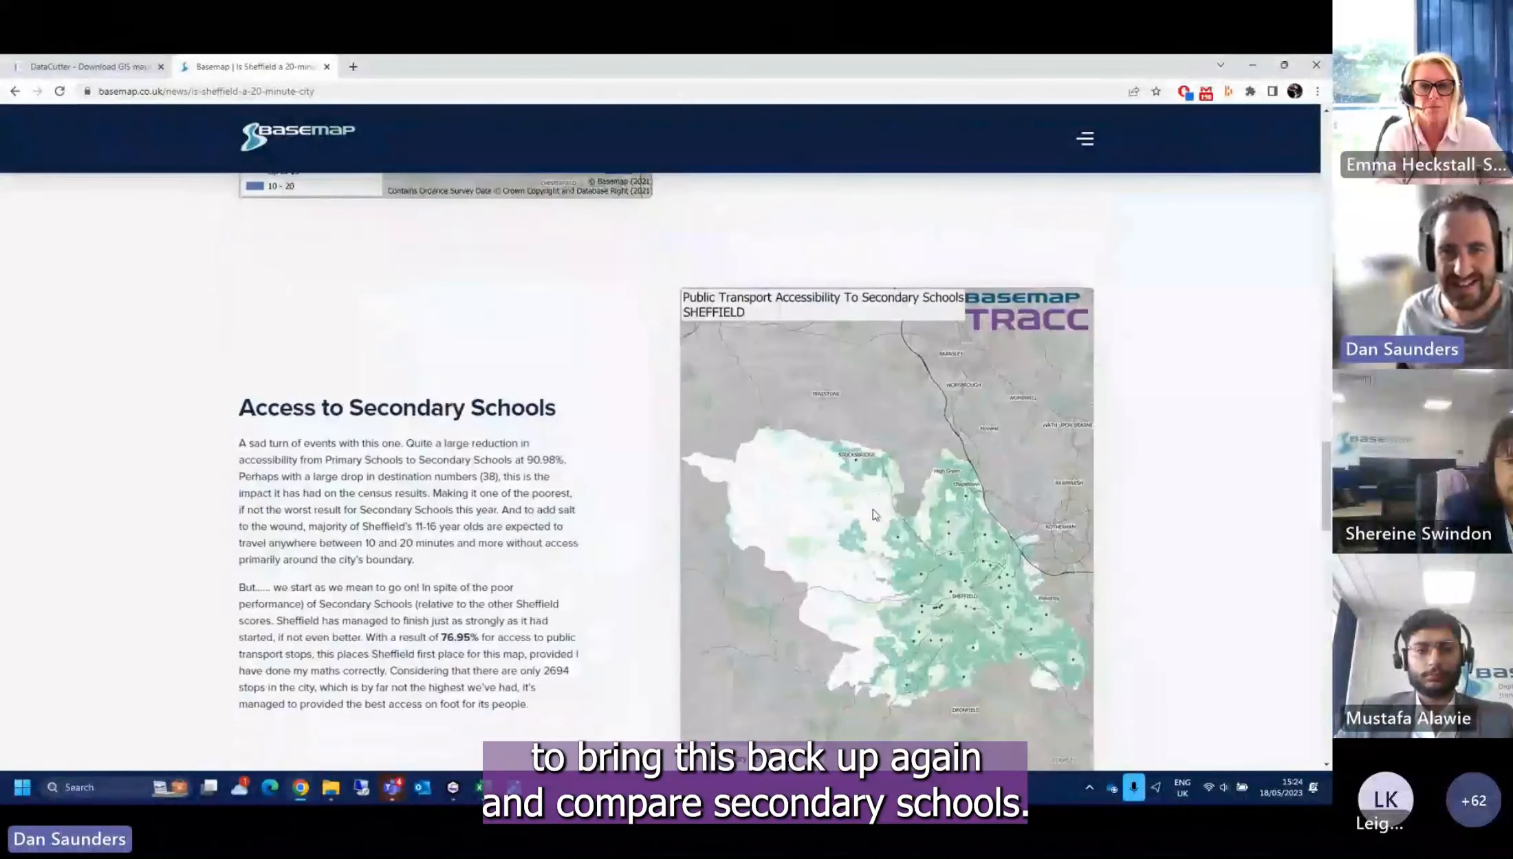
scroll(873, 514, down, 1)
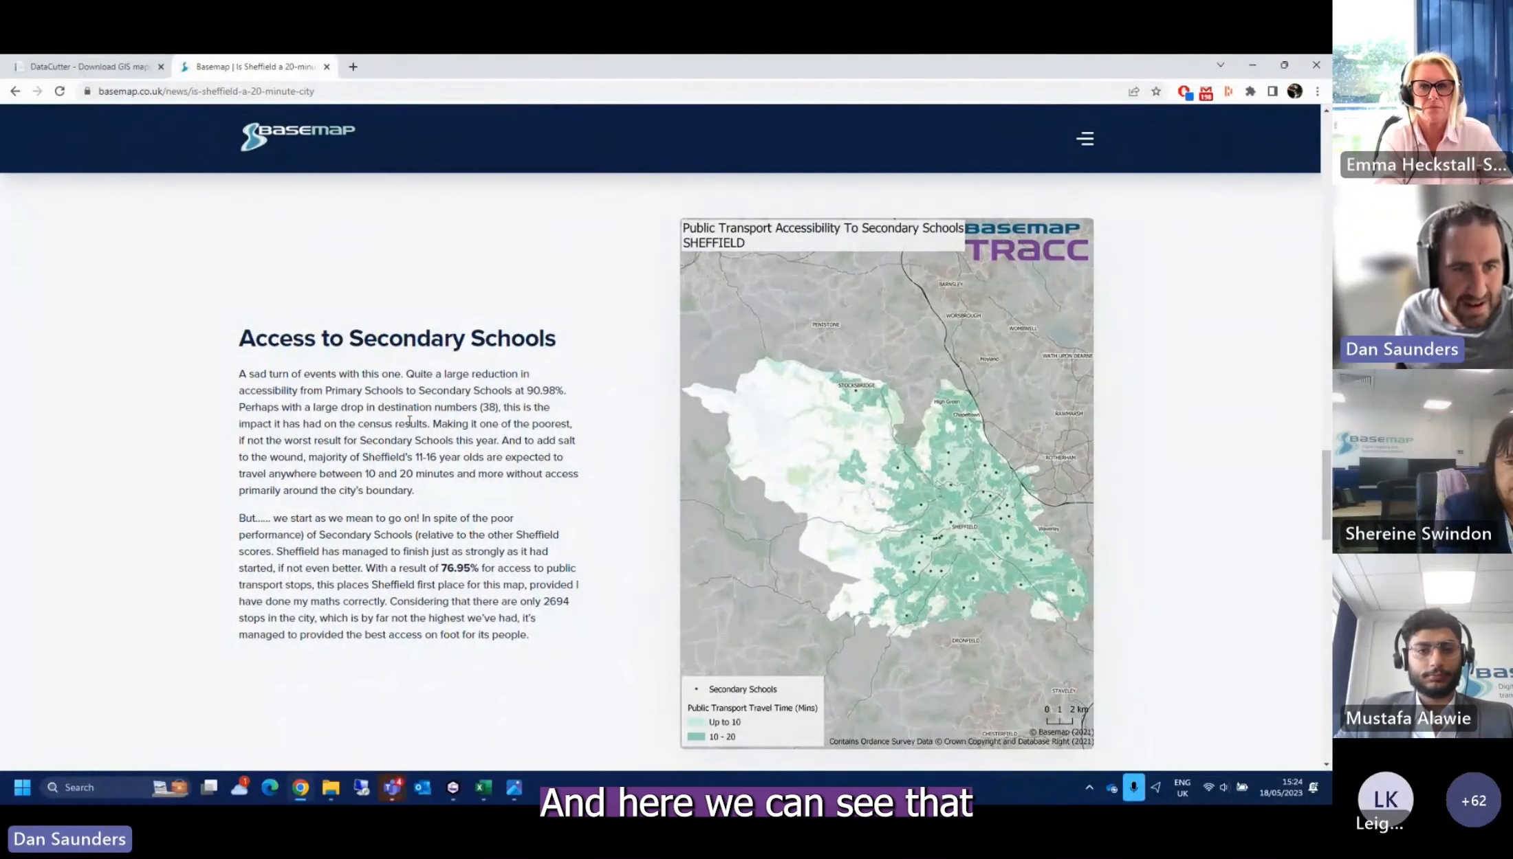
drag(514, 392, 565, 392)
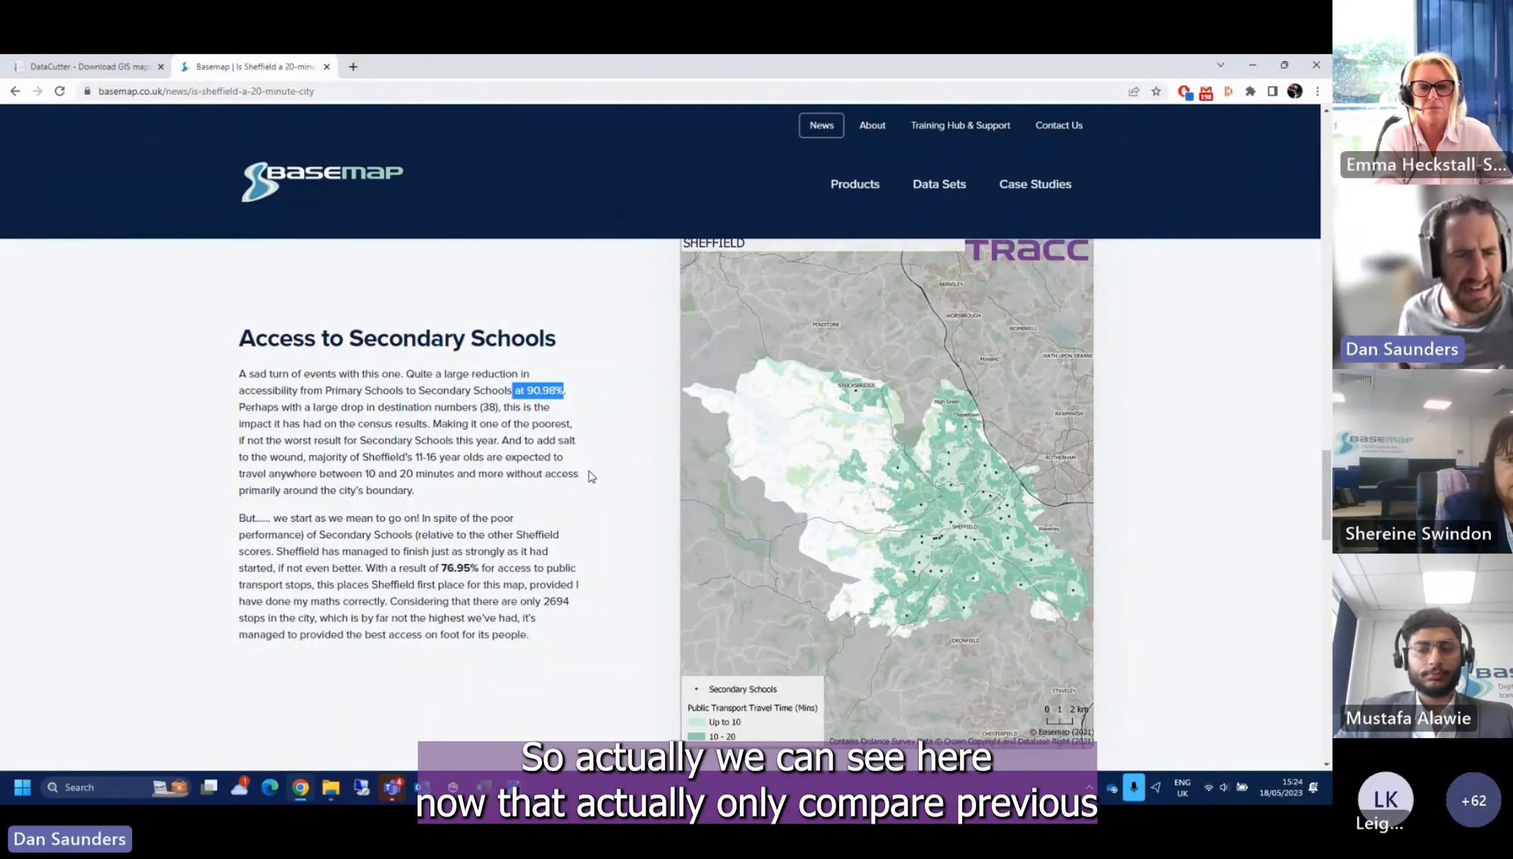
Switch to Excel and compare the article's figure with the Age11To15 percentage for the 0 to 20 minute band
click(1255, 67)
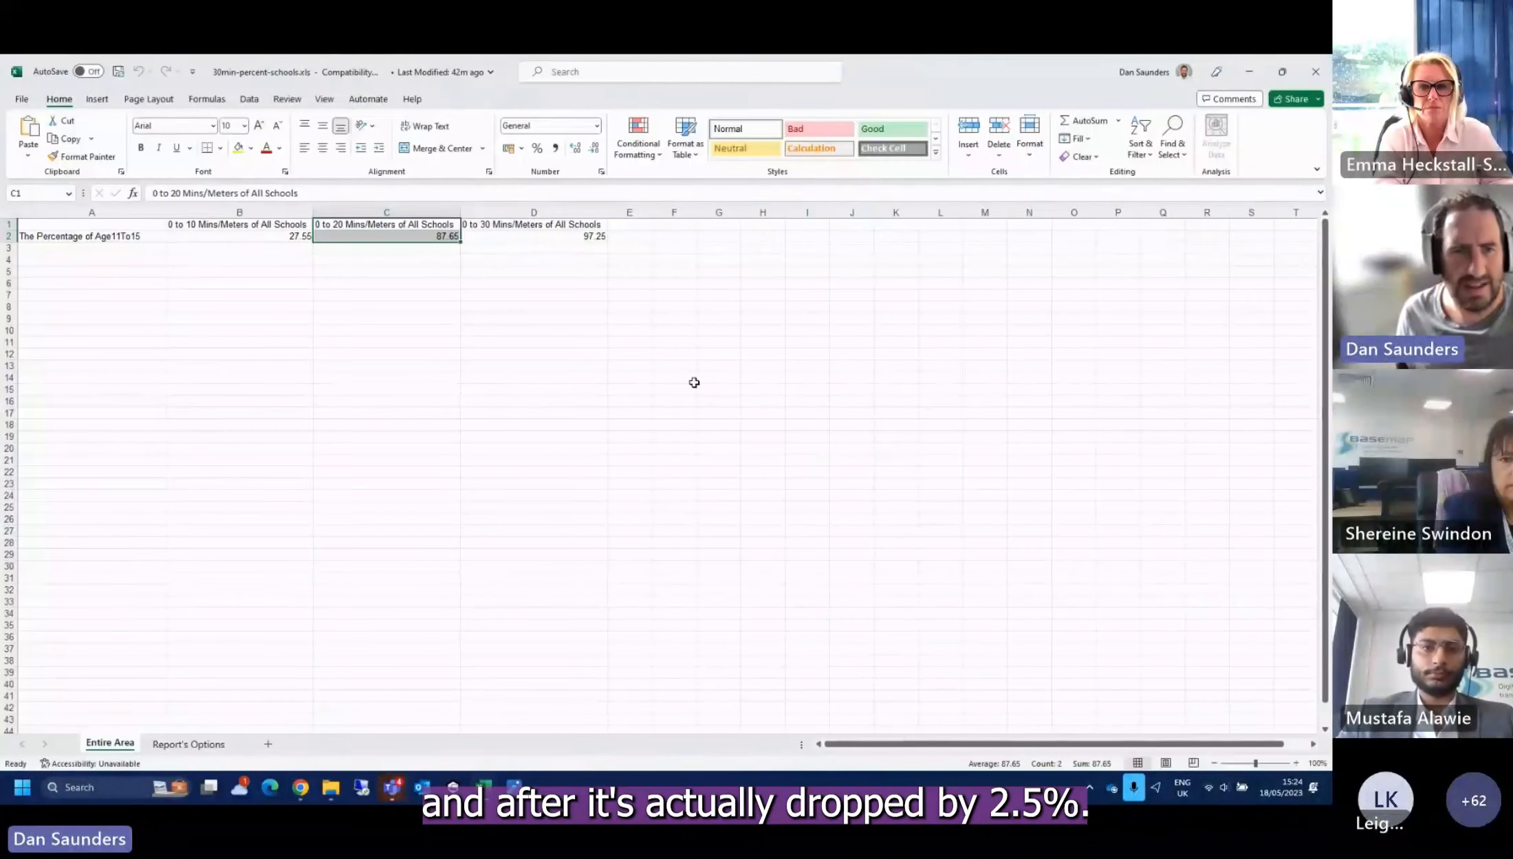
click(406, 238)
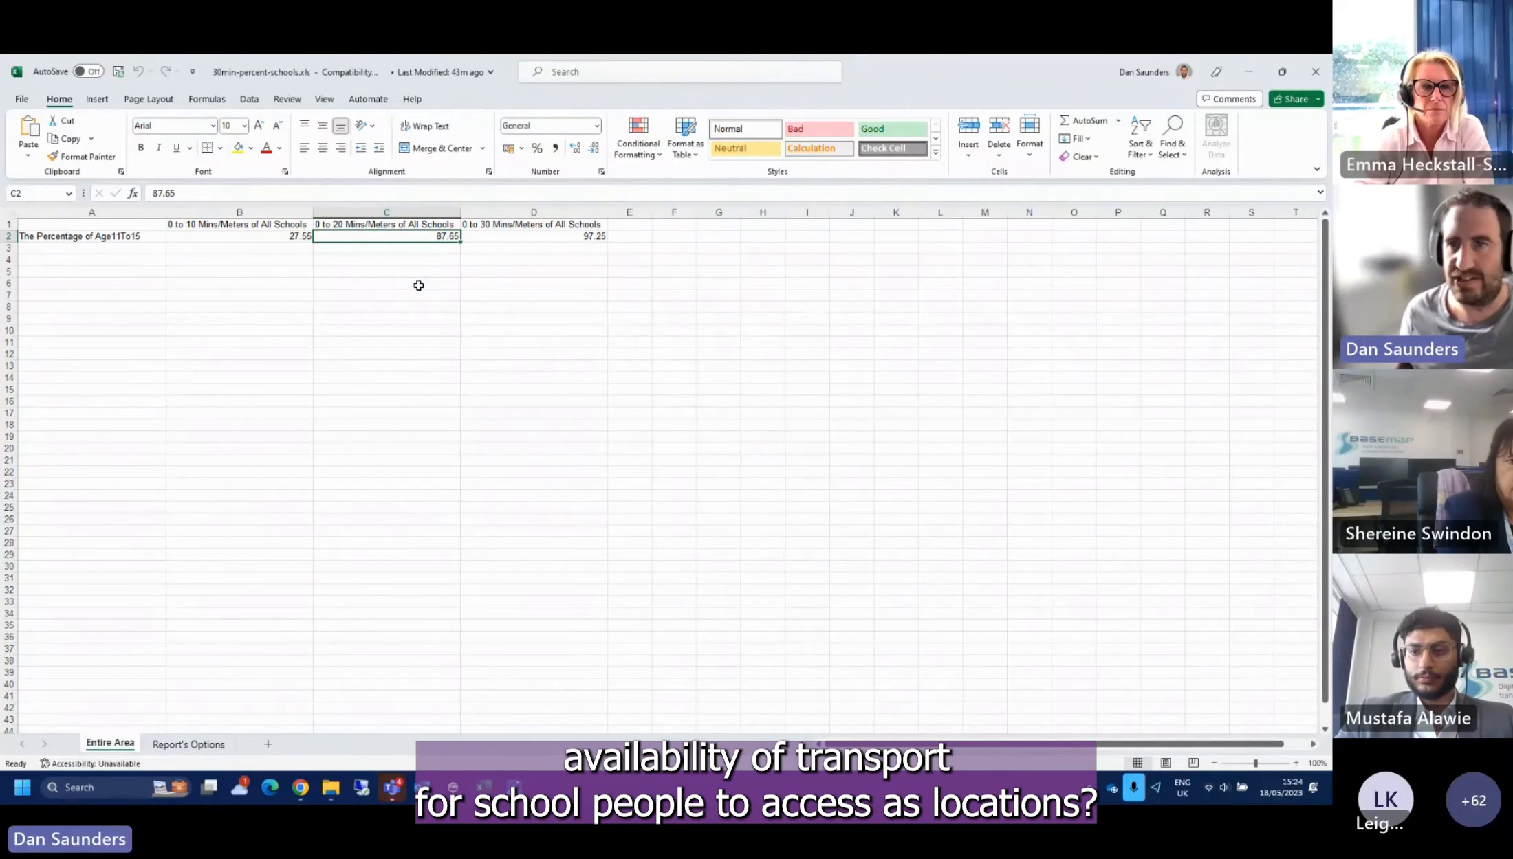
click(1250, 74)
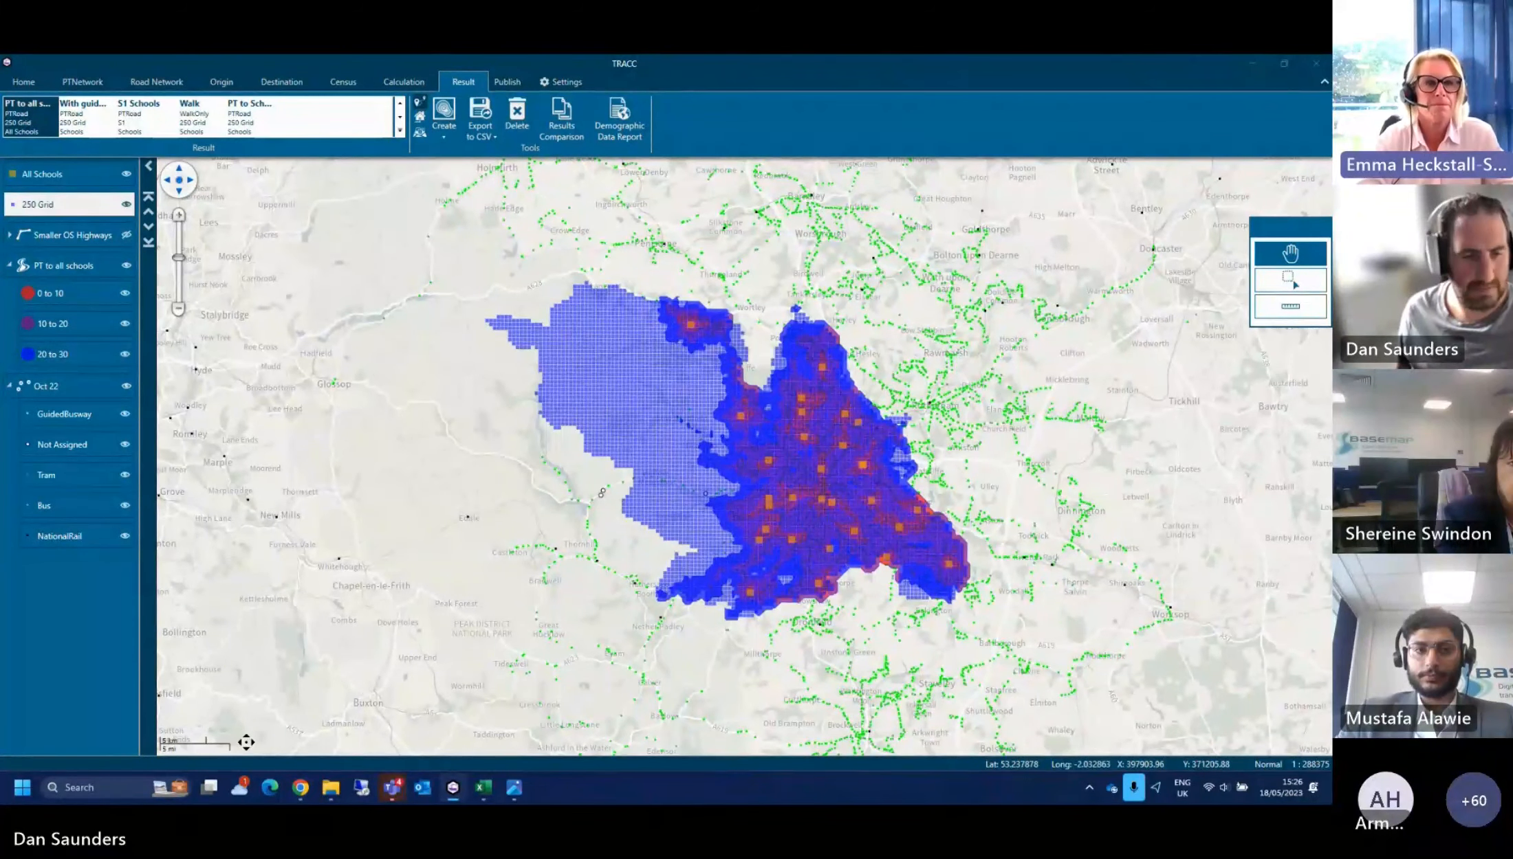
Switch to DataCutter in Chrome and start a Census download for Sheffield District with the All category
key(alt+Tab)
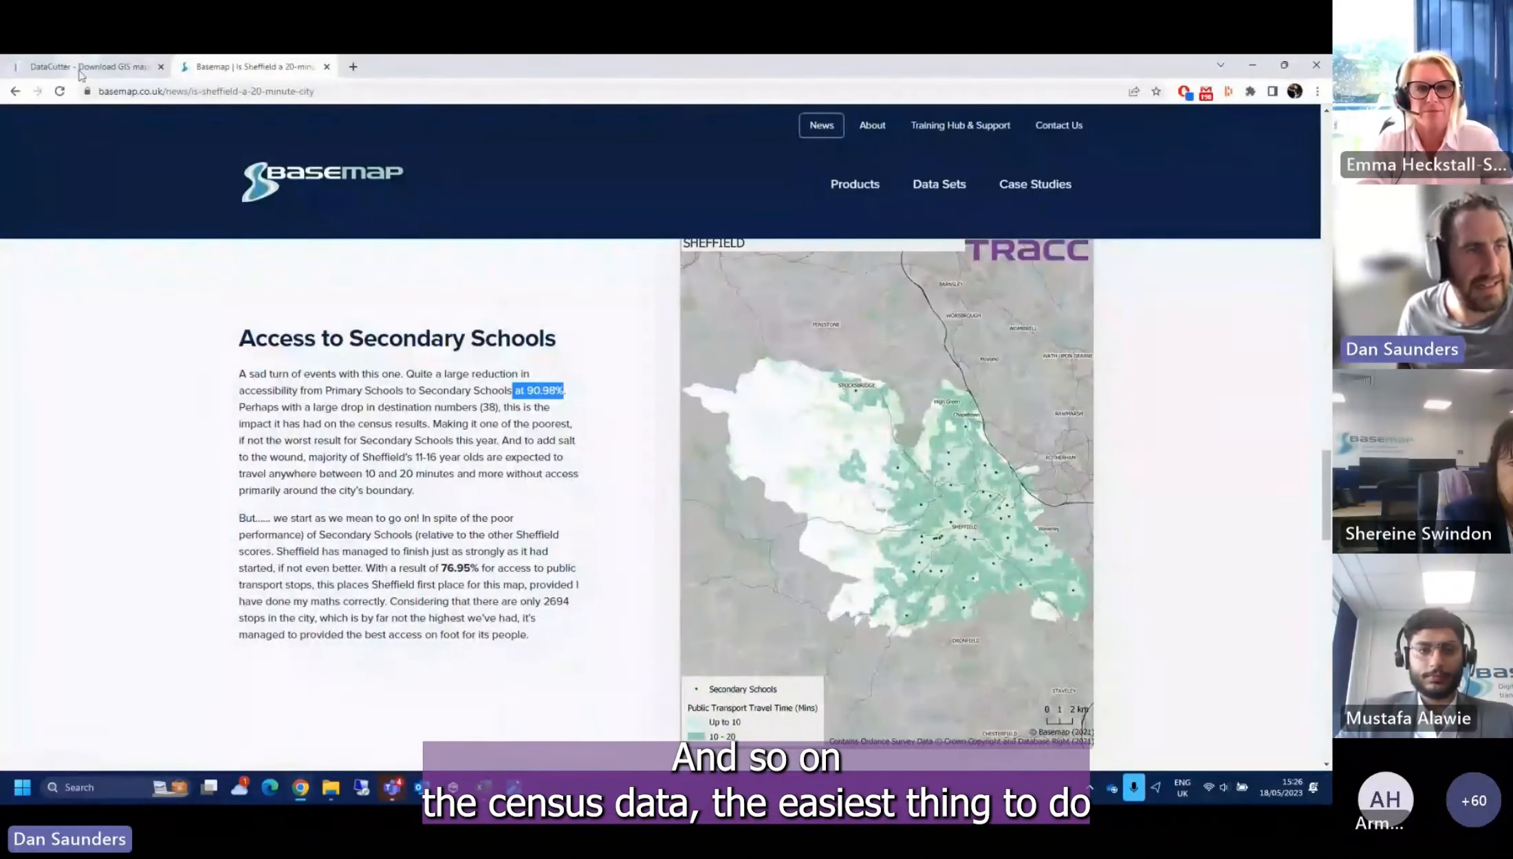
click(80, 71)
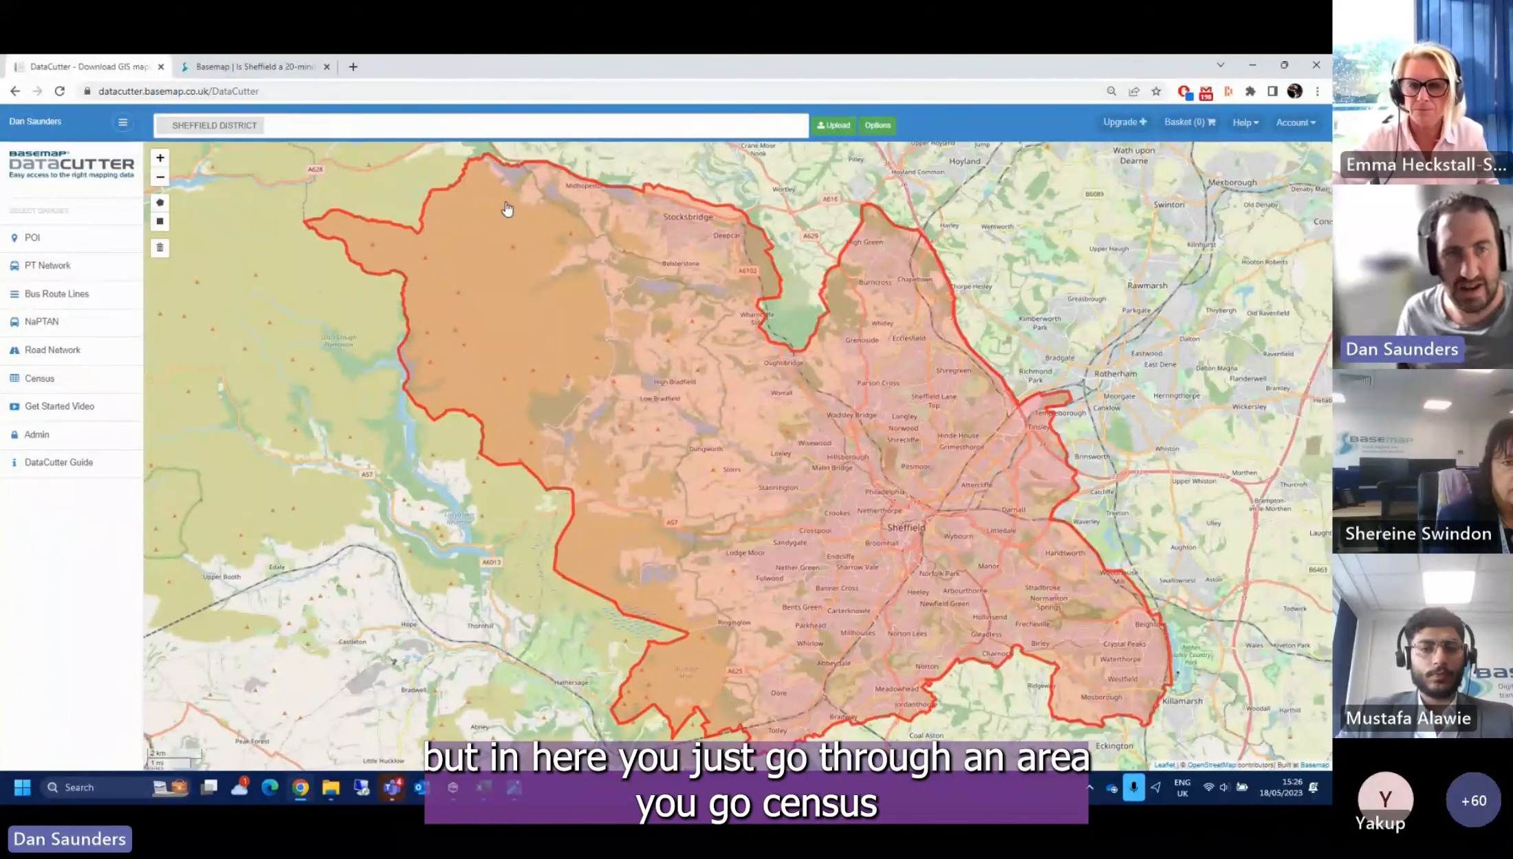
click(58, 386)
click(427, 234)
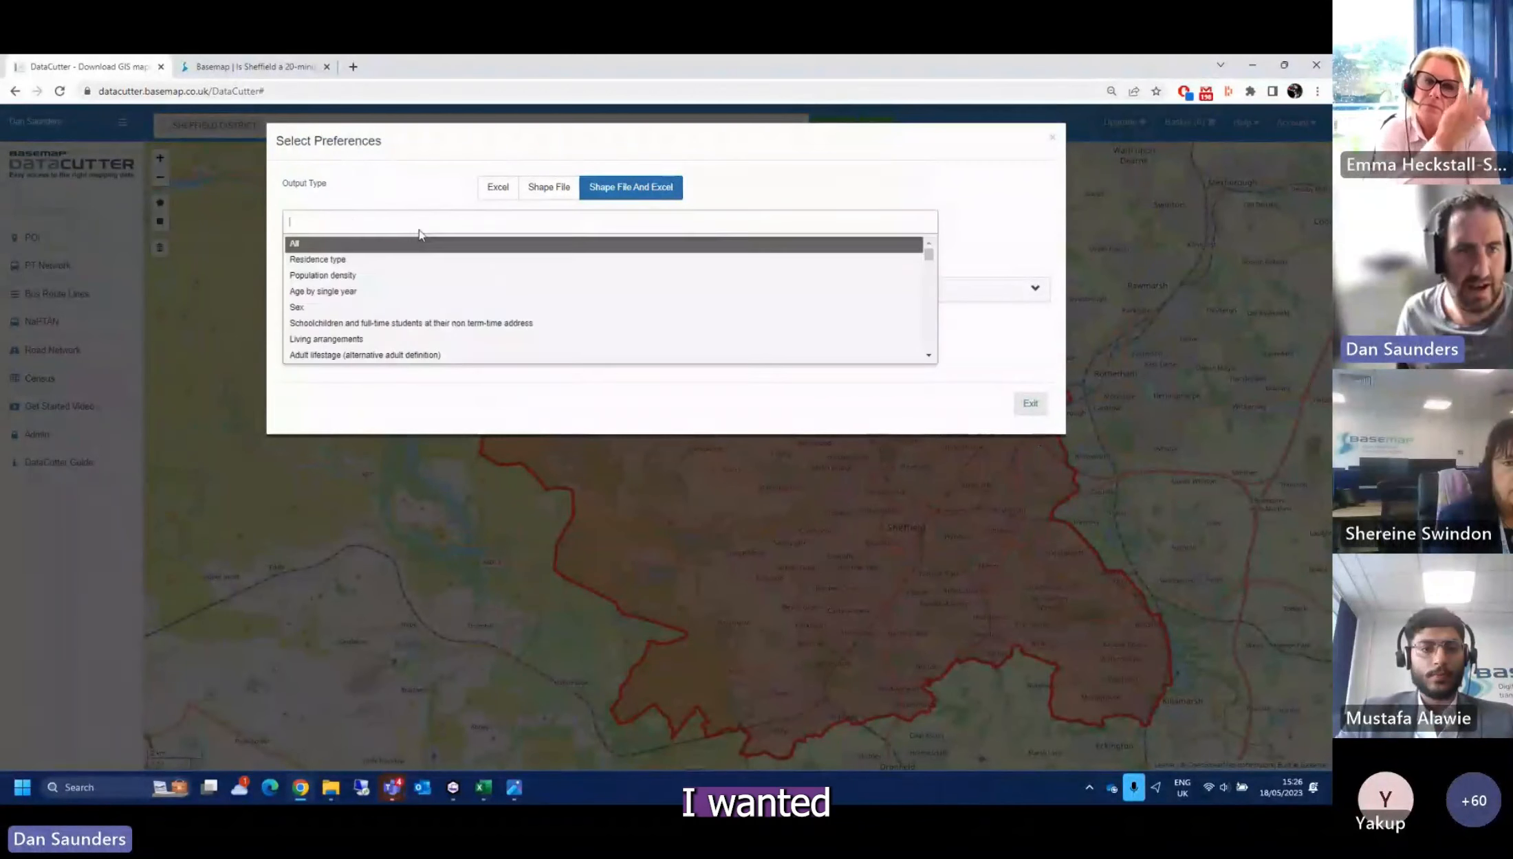
click(392, 248)
click(387, 259)
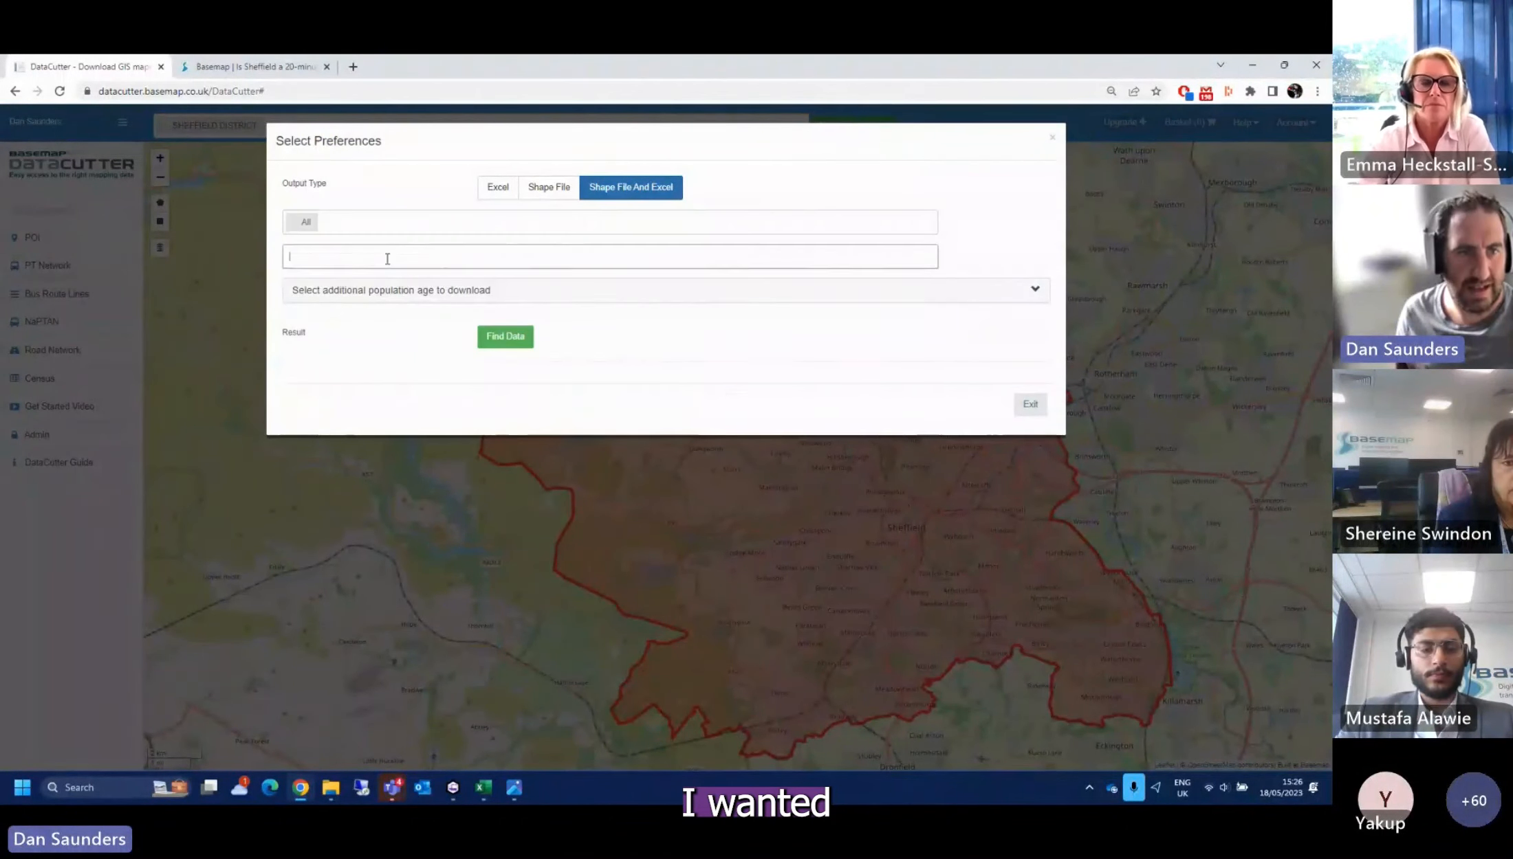
click(979, 244)
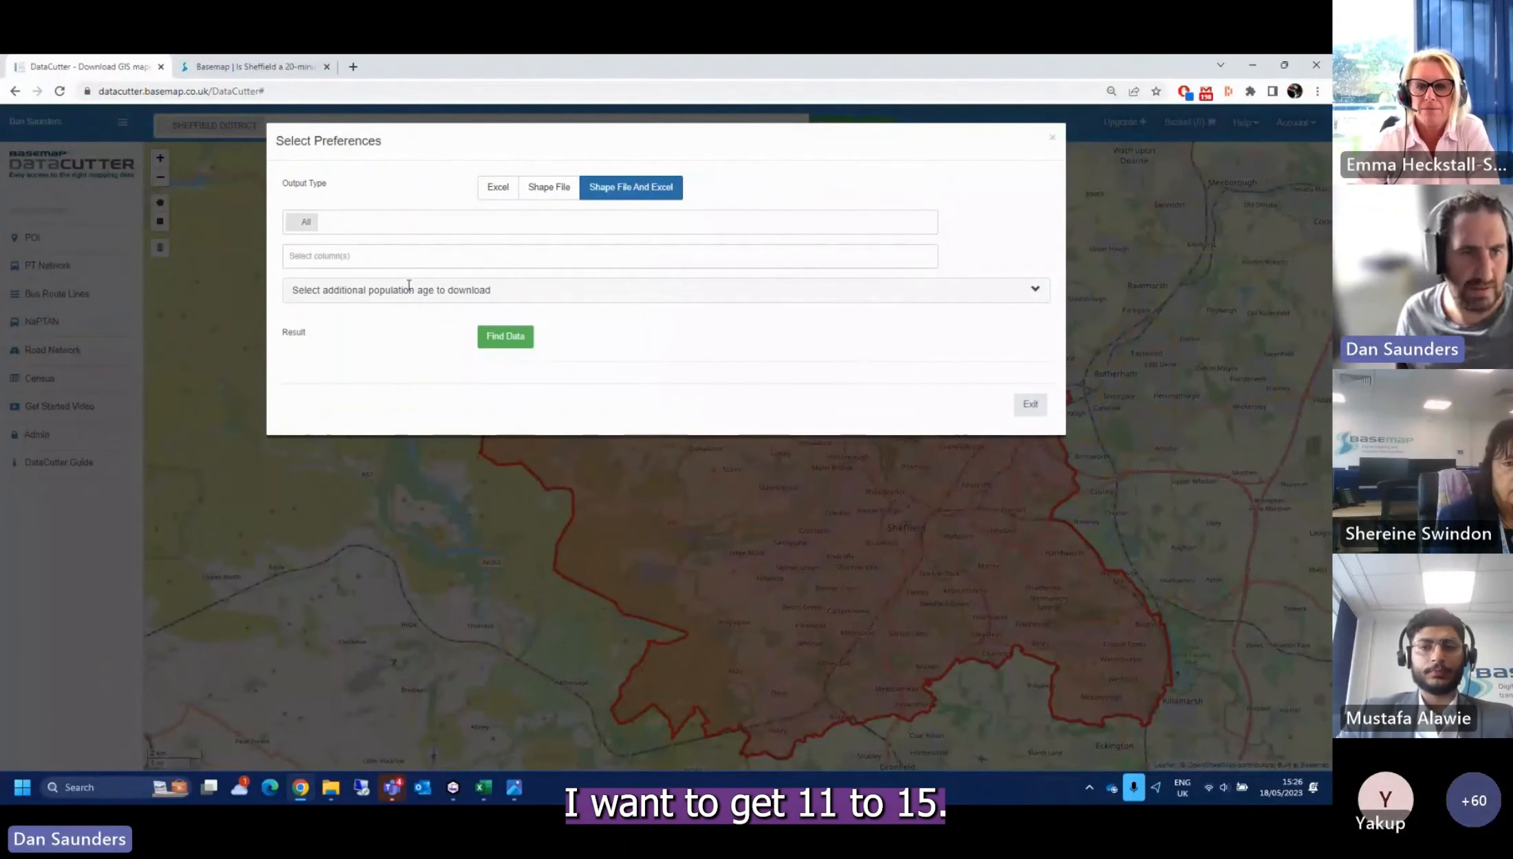
Set the additional population age range from Count Person Age 11 to Count Person Age 15
click(1033, 293)
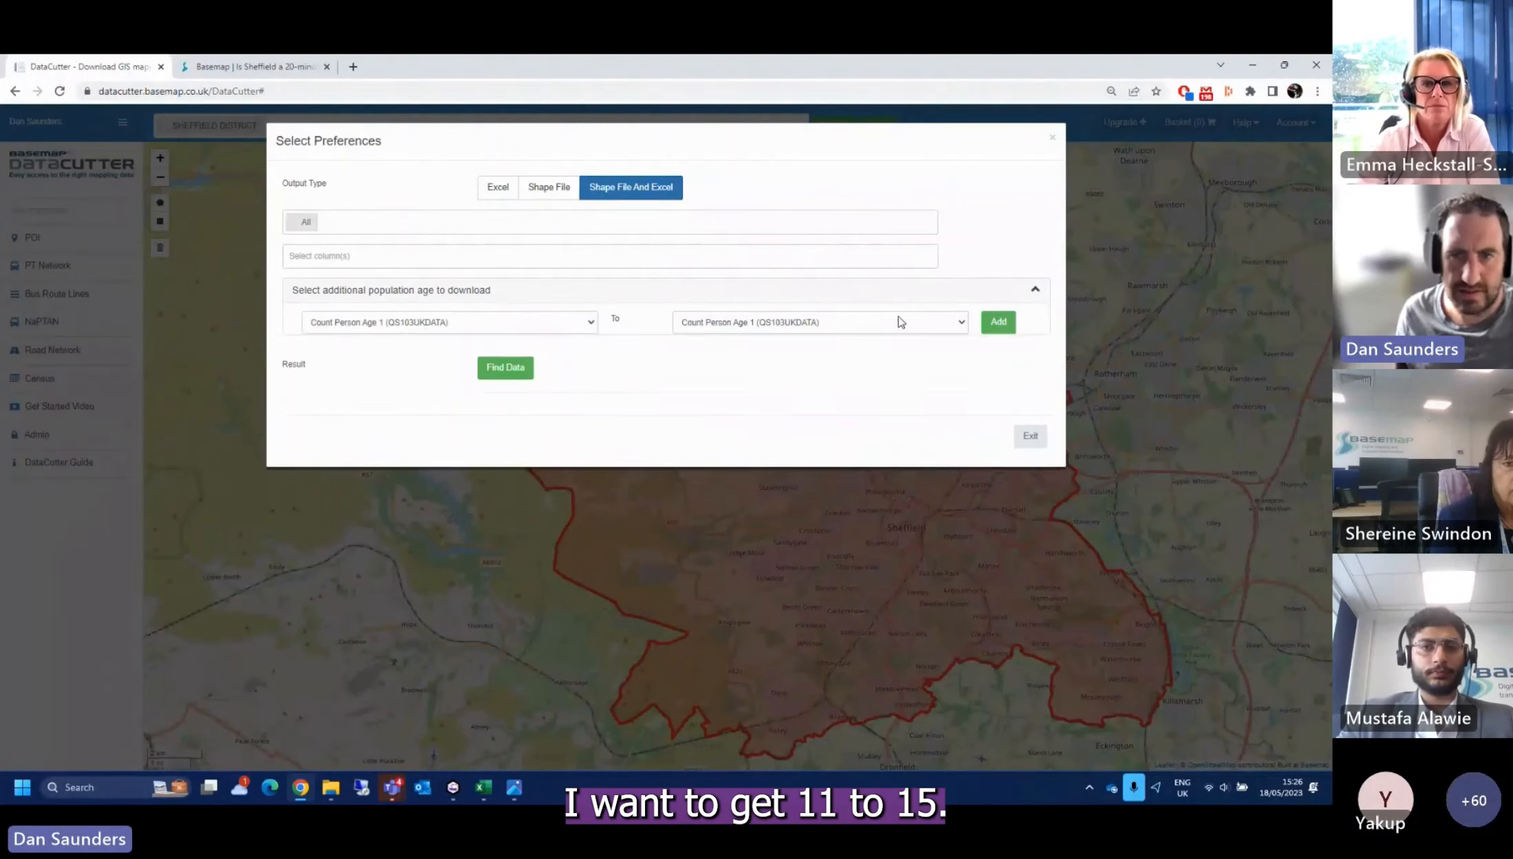
click(463, 330)
click(442, 454)
click(797, 327)
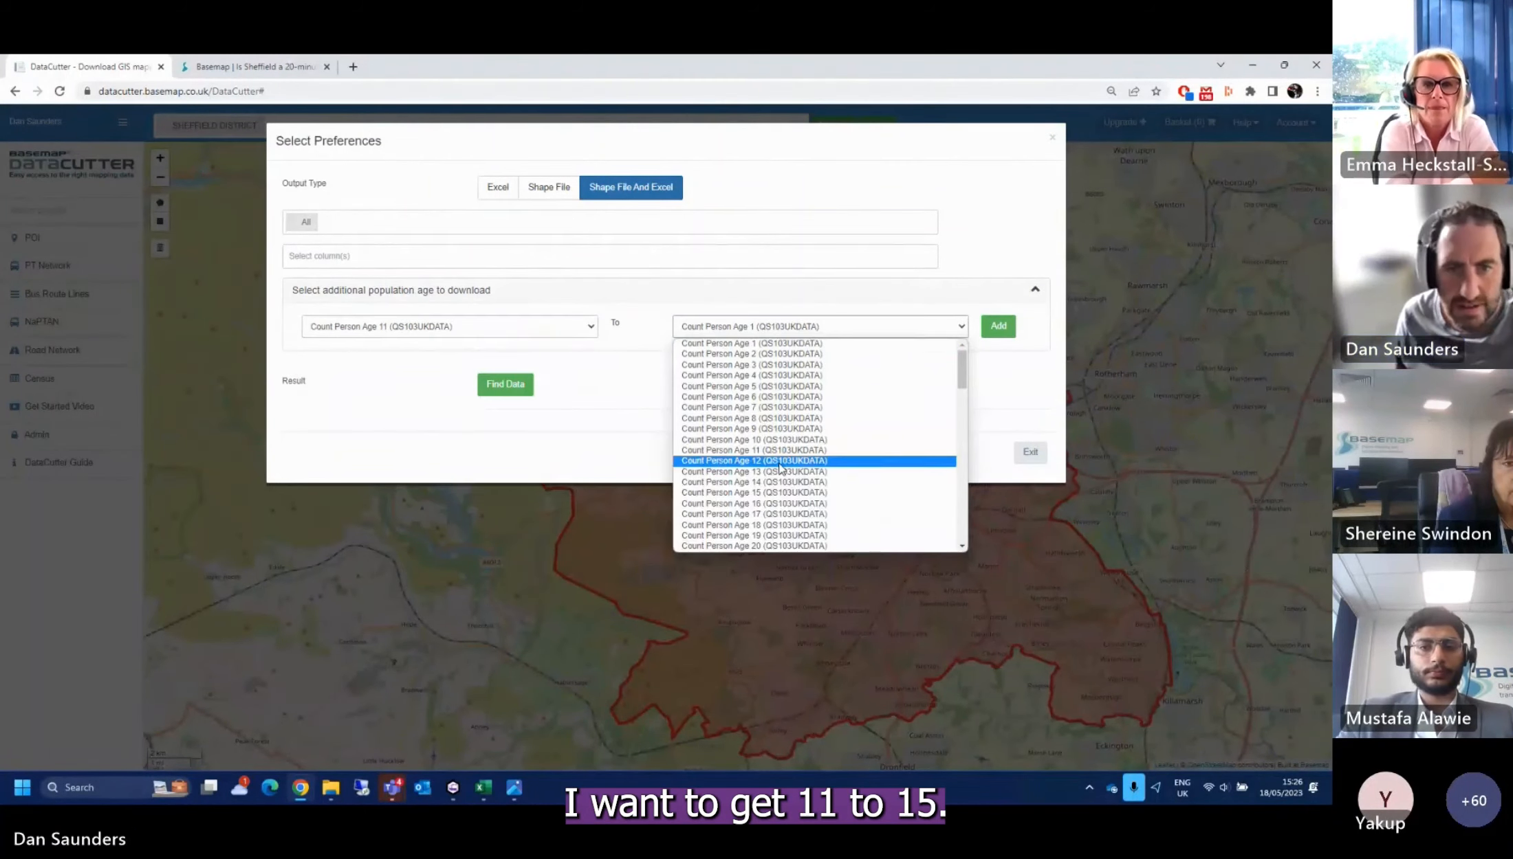
click(768, 493)
Select the column All categories: Sex Number Persons (KS101UKDATA) and find the census data
click(505, 384)
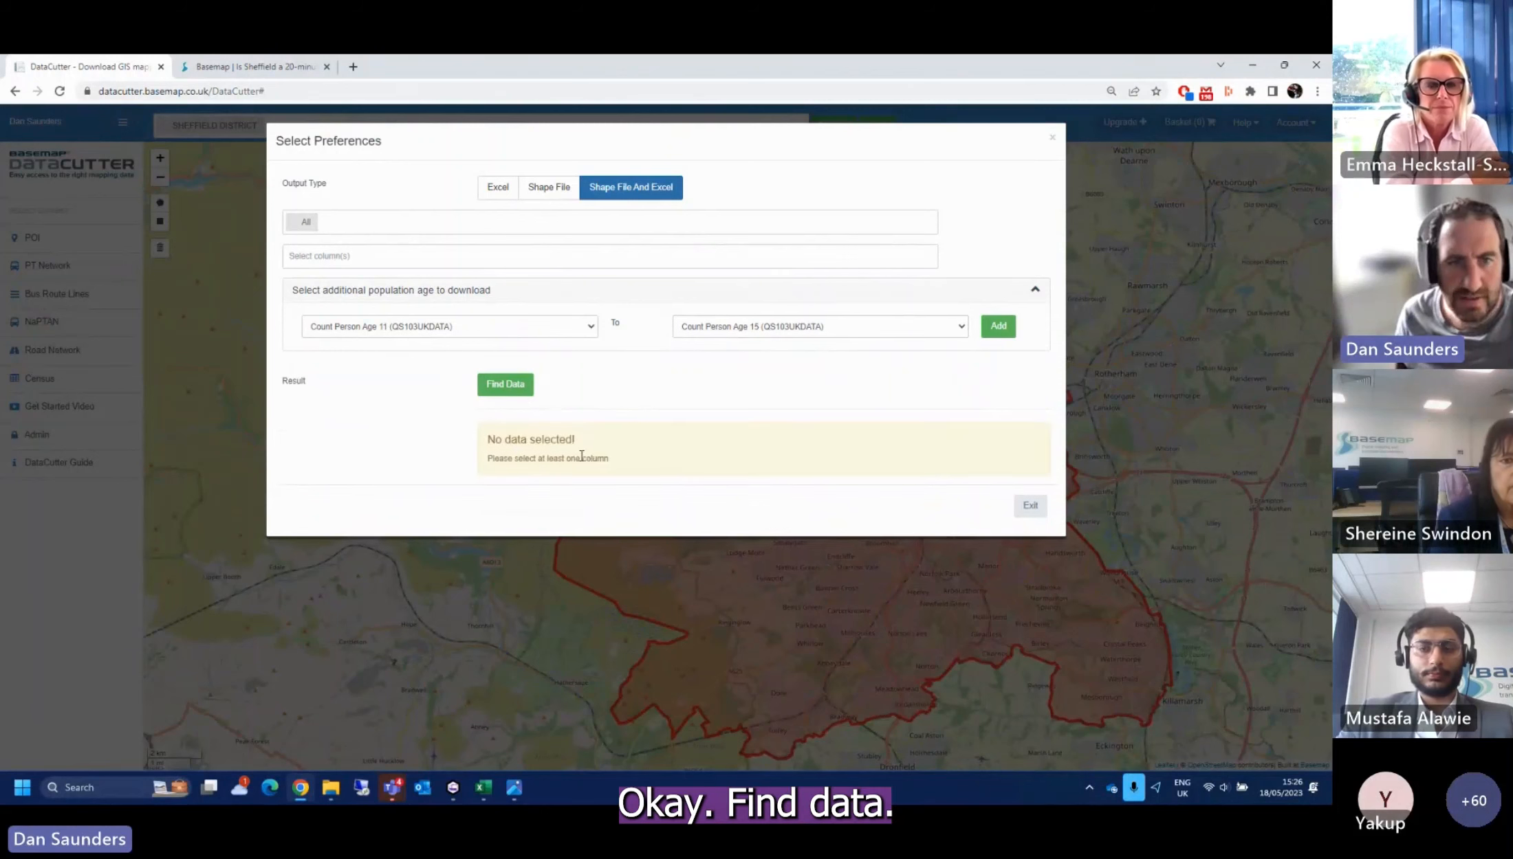
click(450, 255)
click(422, 290)
click(520, 391)
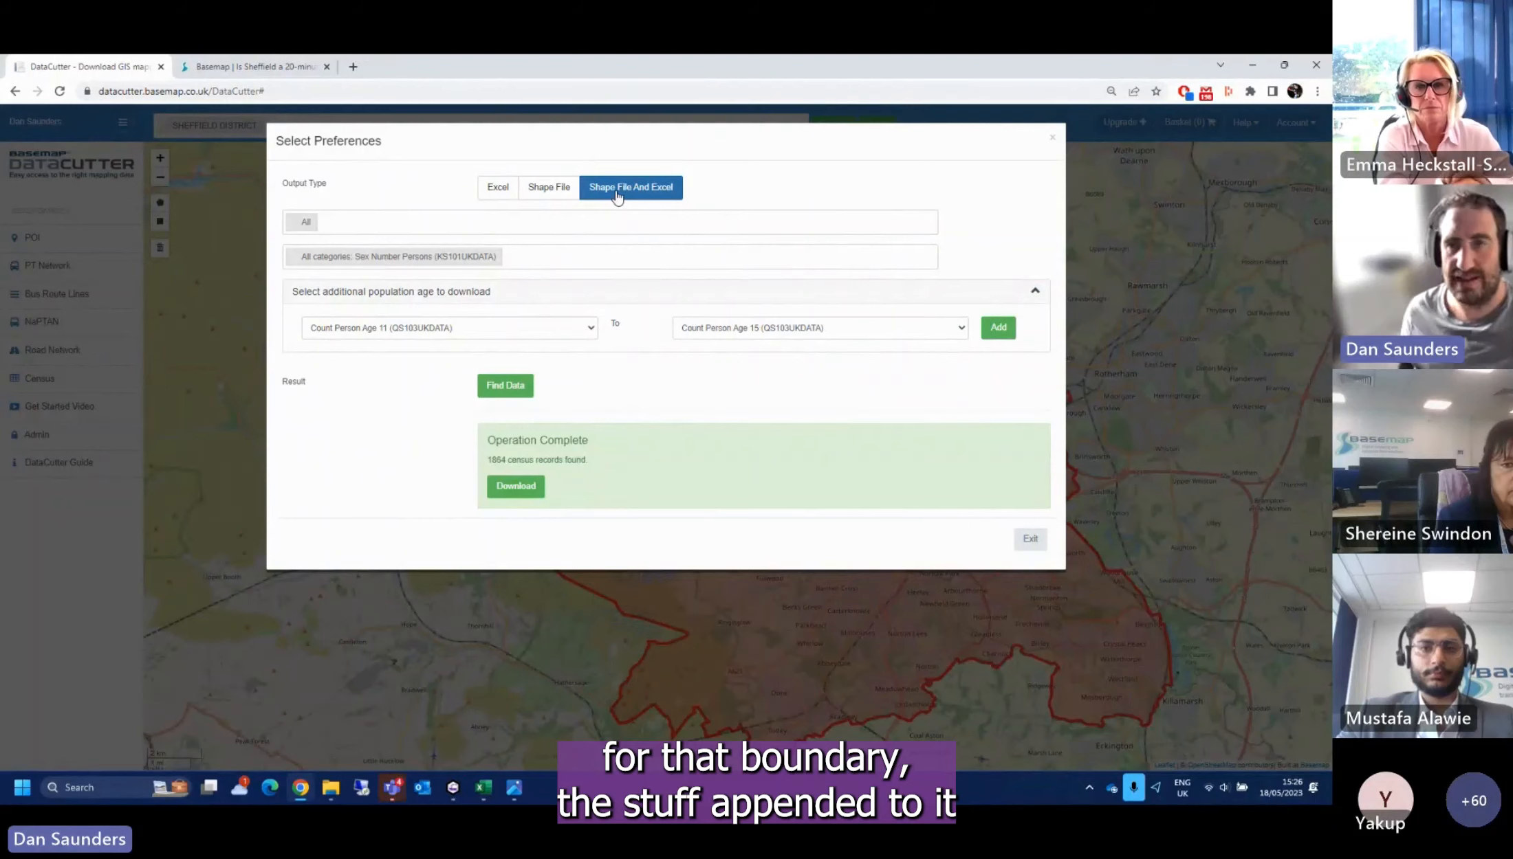
Switch to TRACC, view the file selection for adding census data, and cancel it
click(1252, 64)
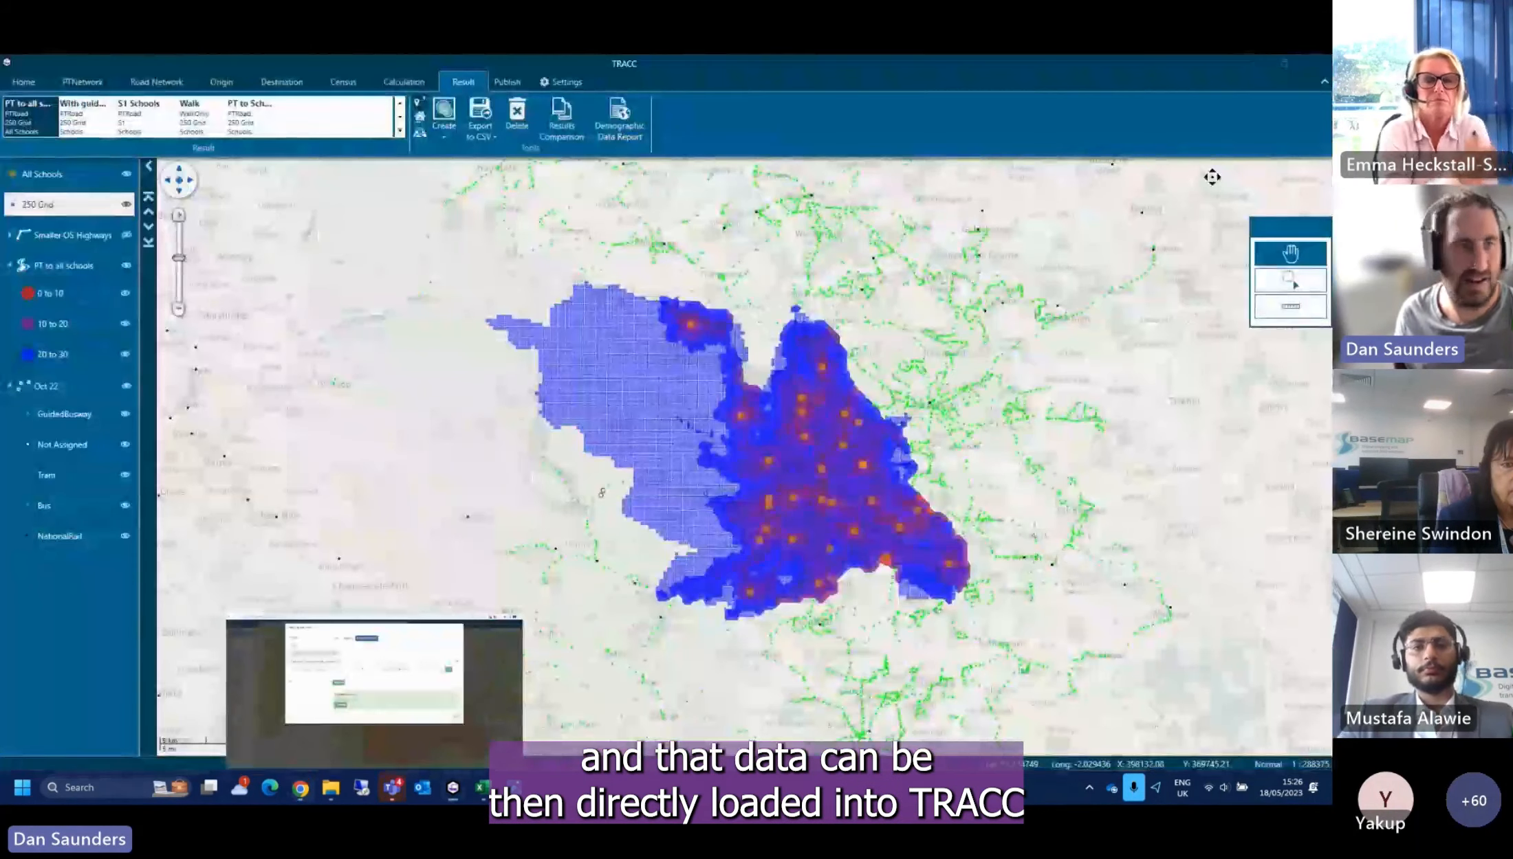
click(343, 82)
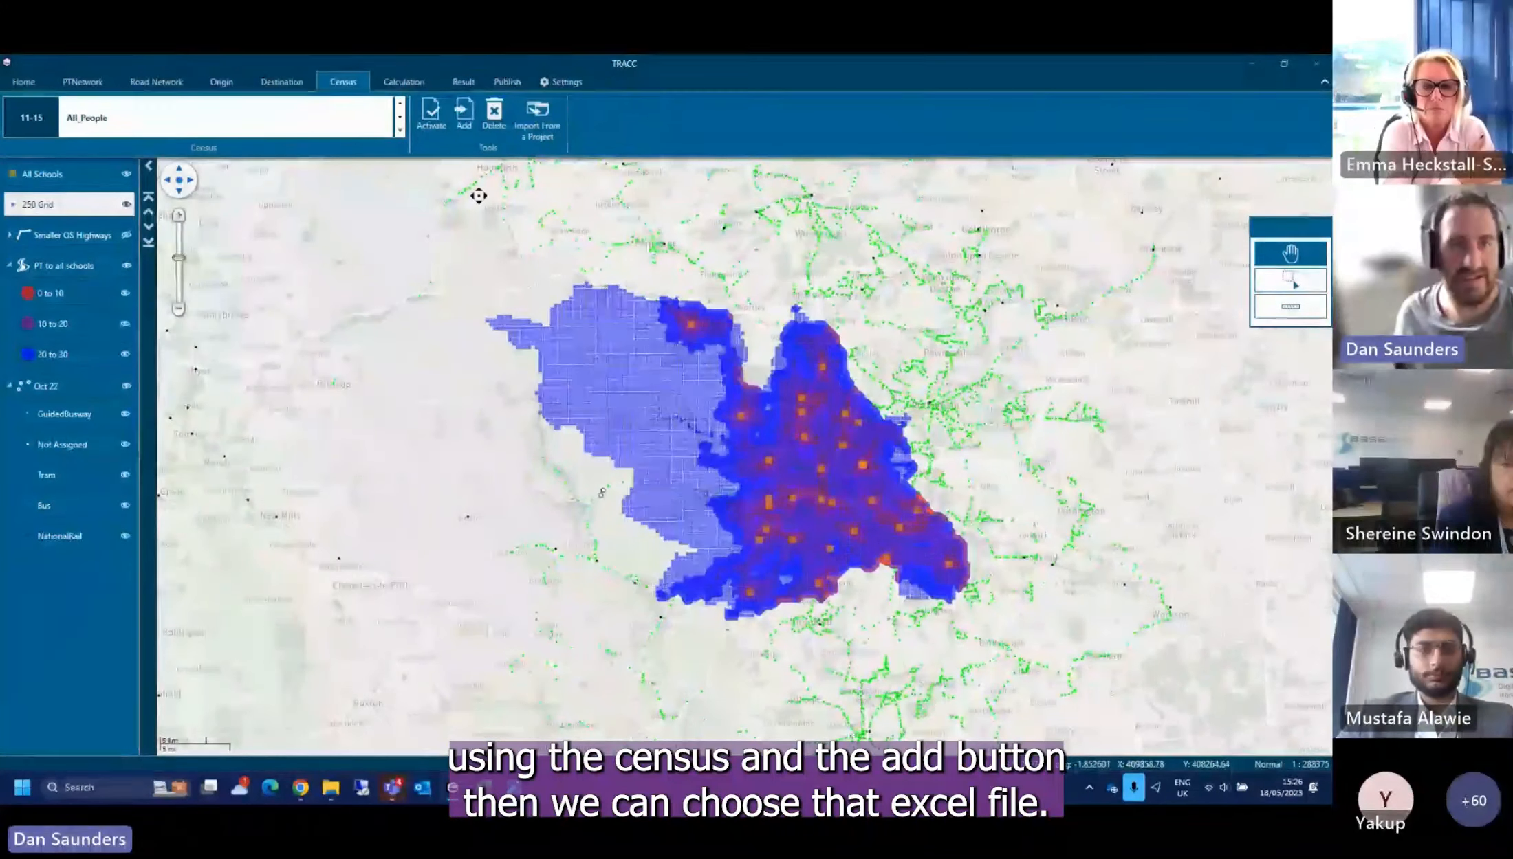
click(464, 112)
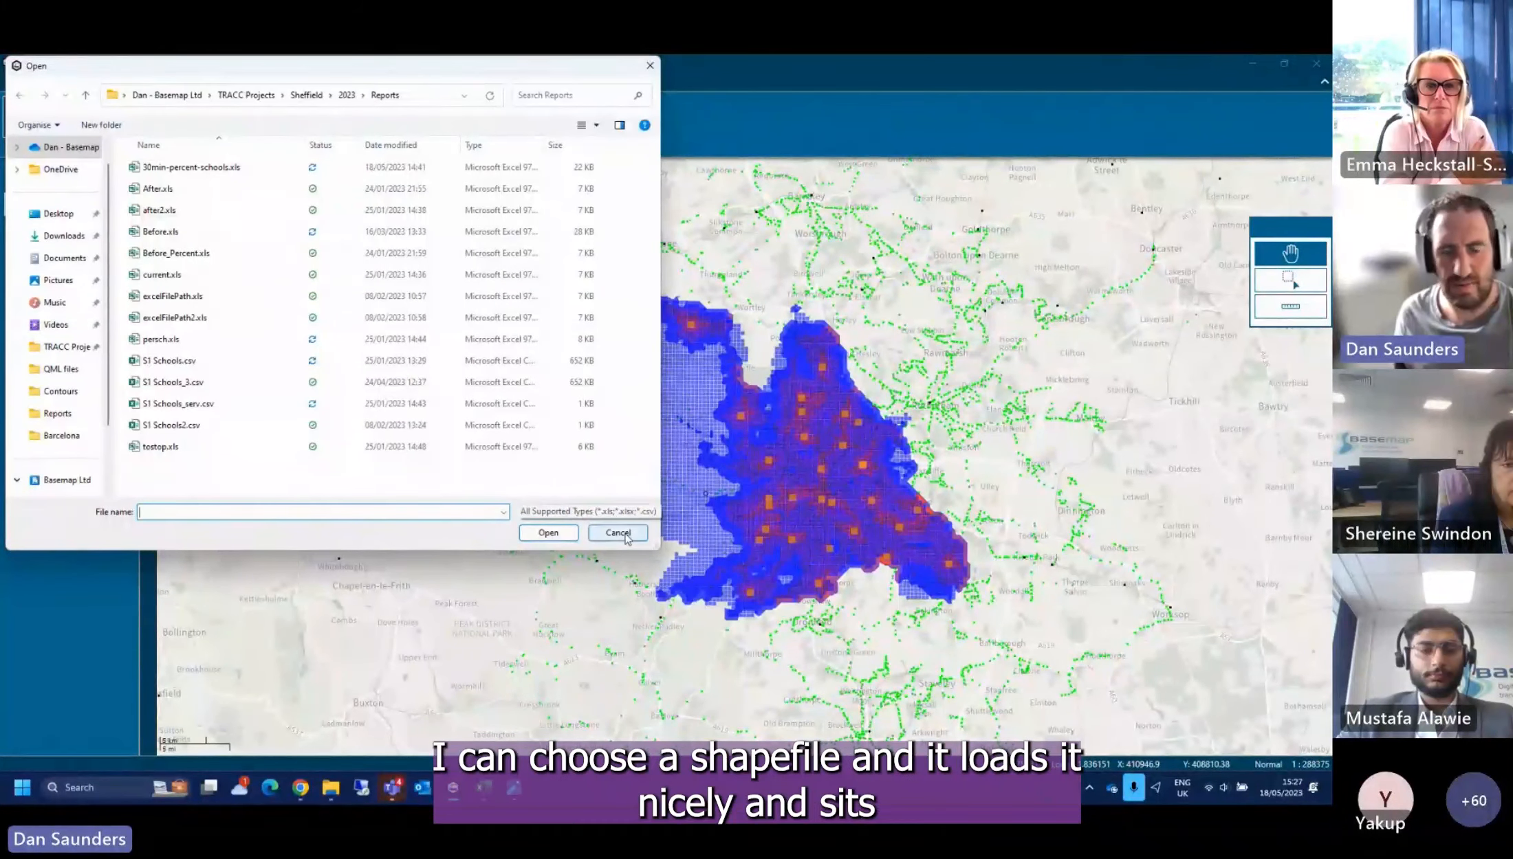
click(618, 532)
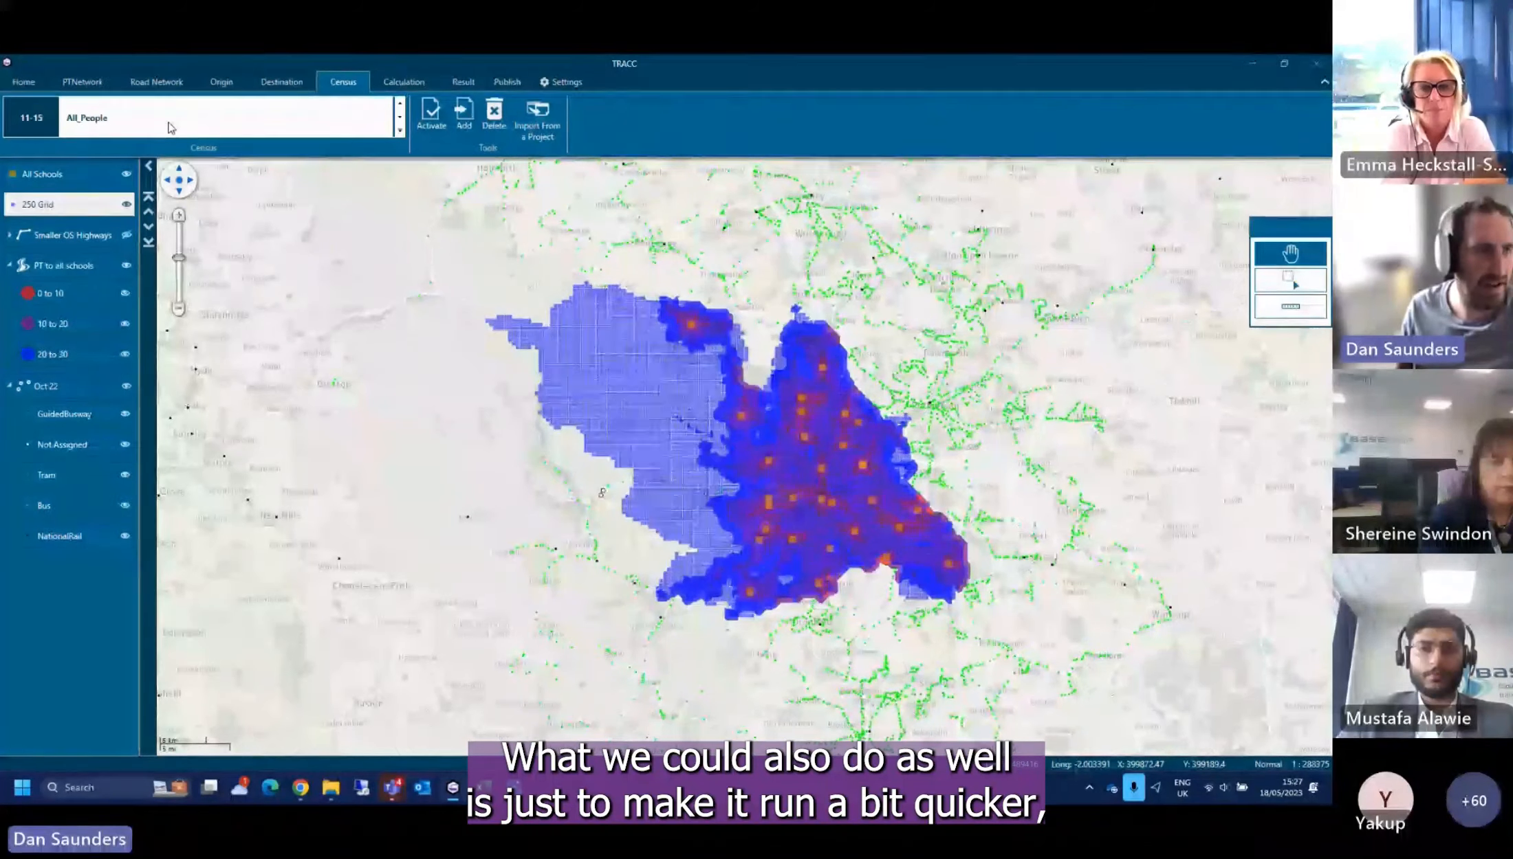
Remove the All Schools and PT to all schools layers from the map and collapse the Oct 22 layer
click(90, 390)
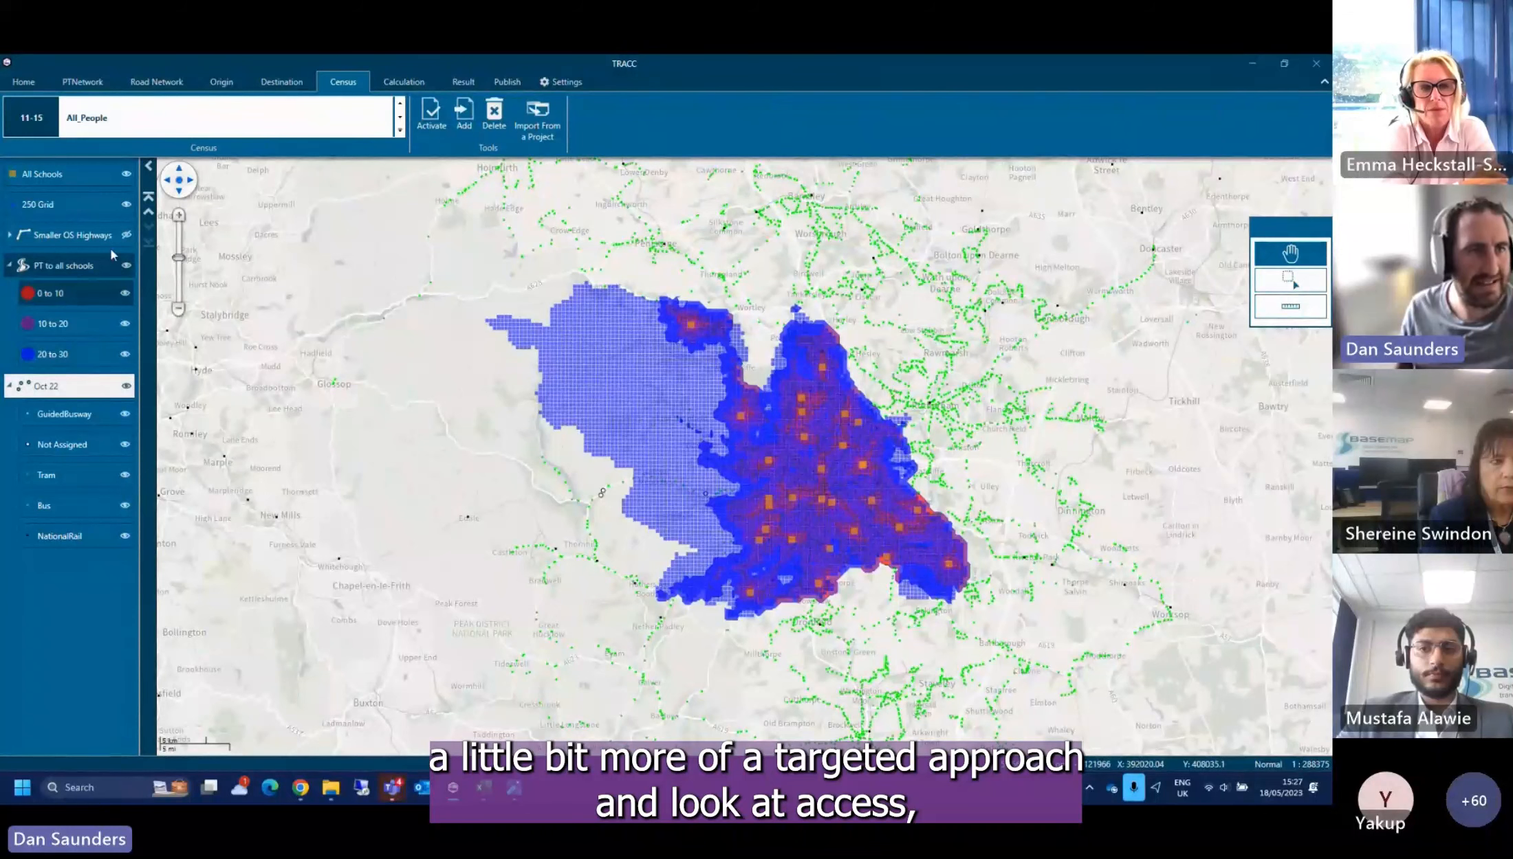
right_click(88, 178)
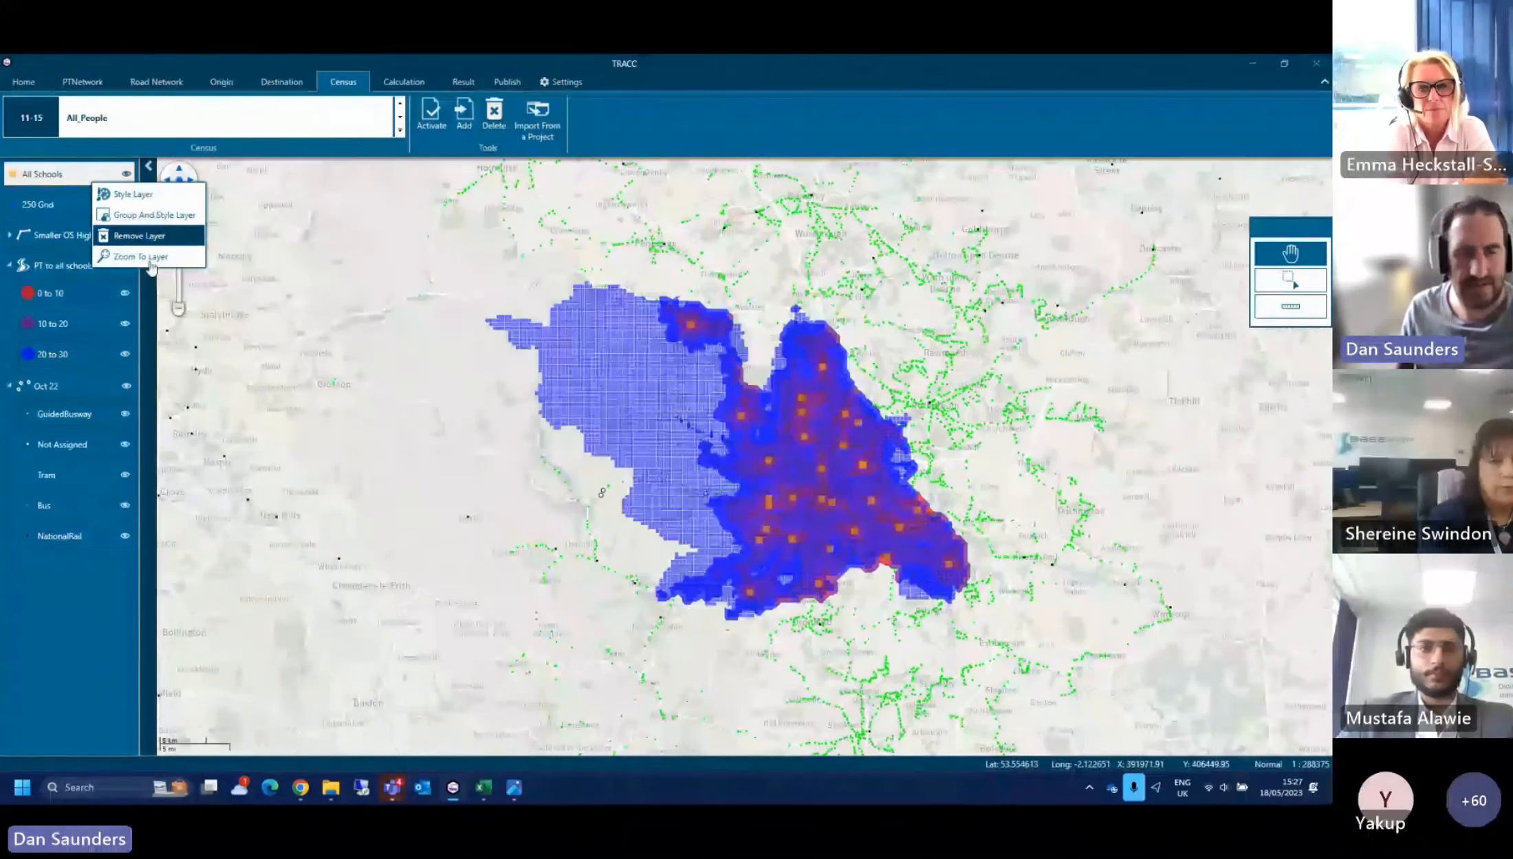
click(171, 242)
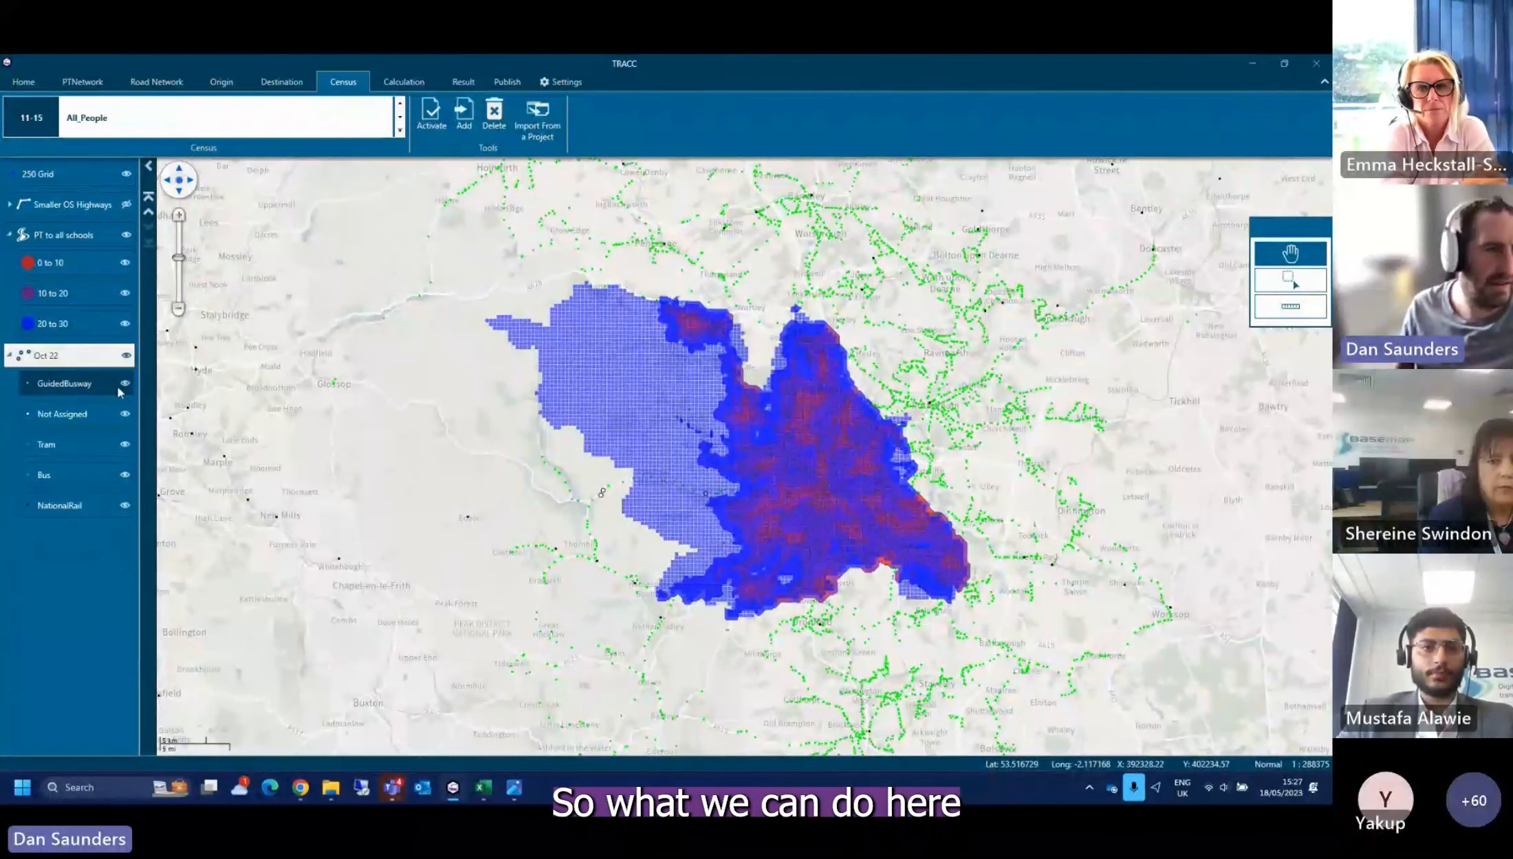
click(7, 354)
right_click(61, 234)
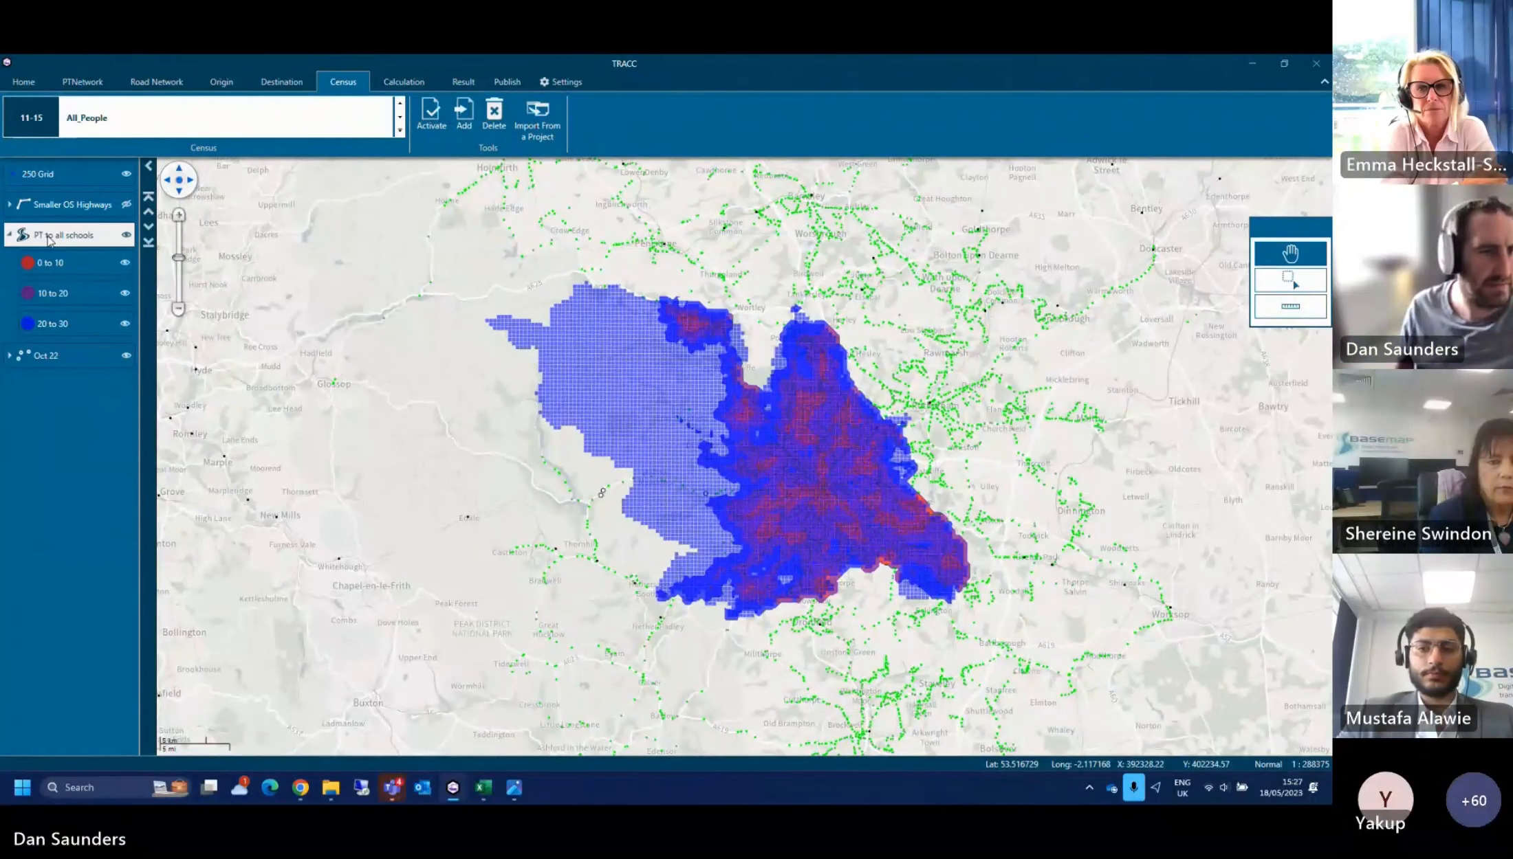
click(105, 295)
Activate the Schools destination set with the six city centre schools and view its points on the map
click(276, 82)
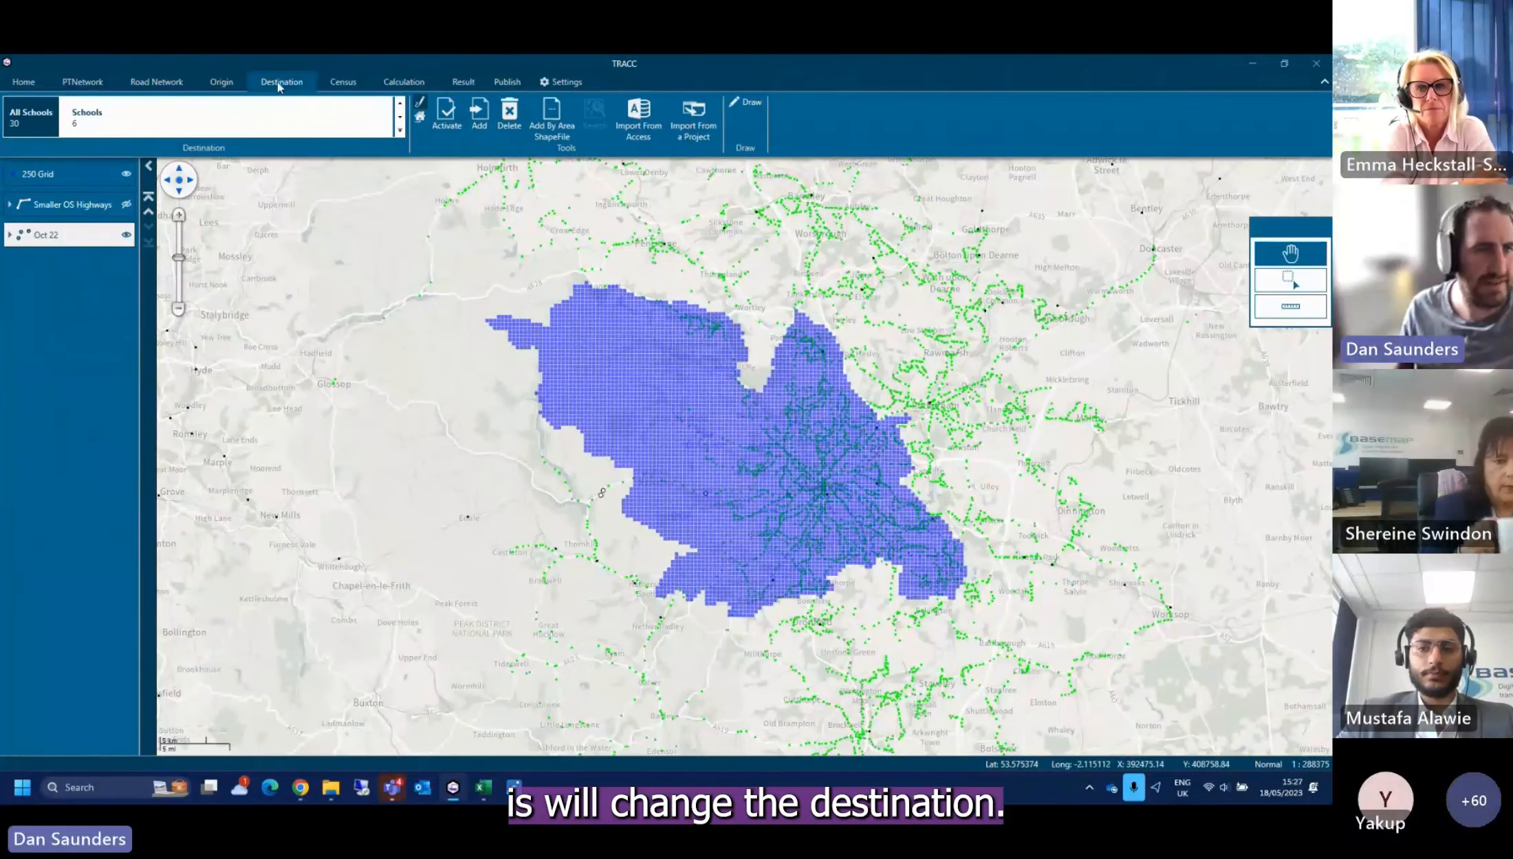
click(93, 125)
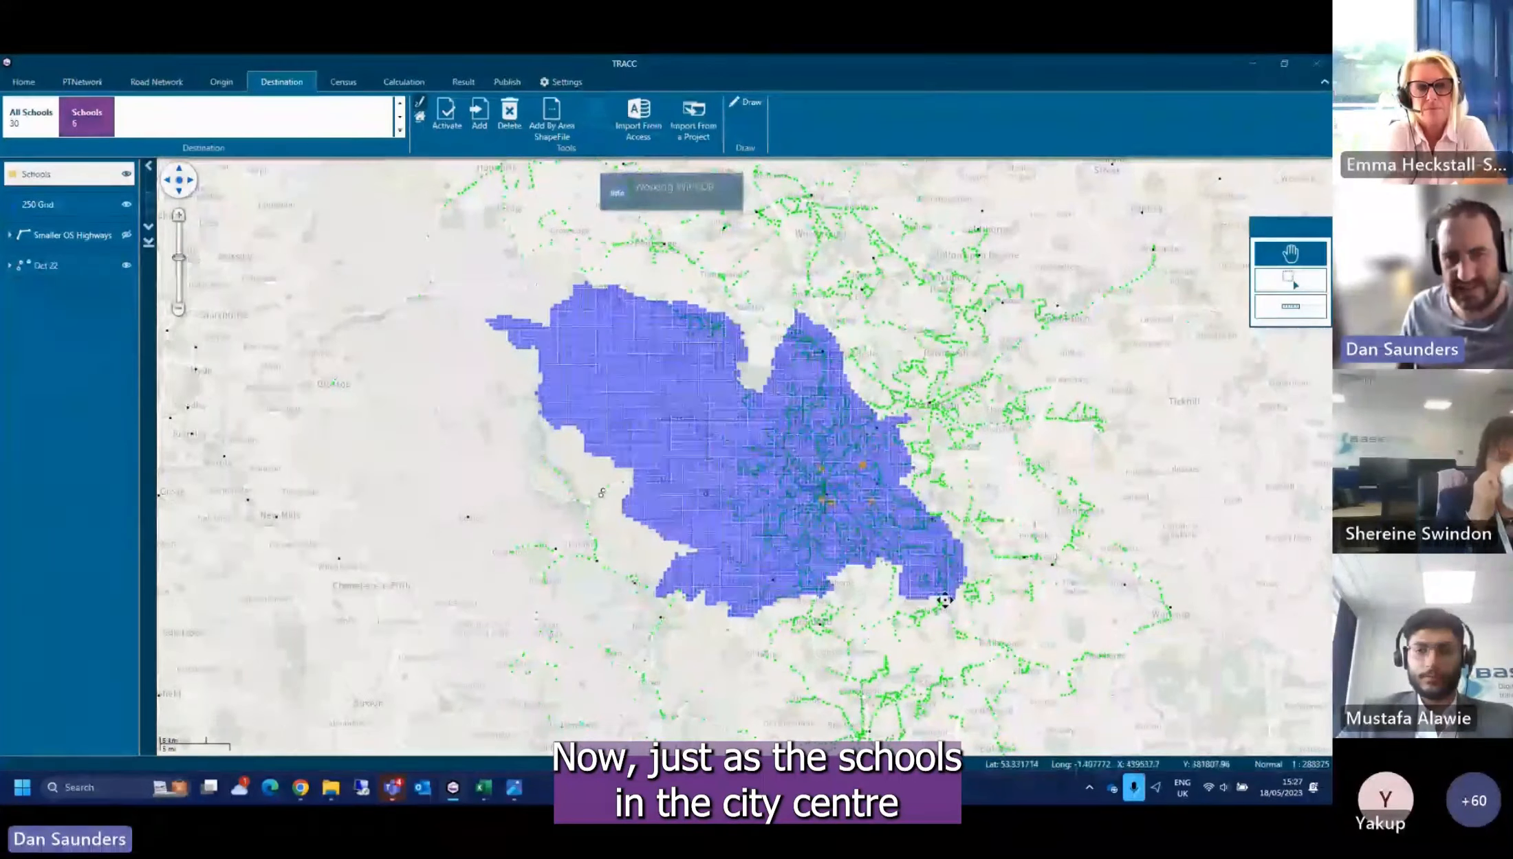
scroll(873, 552, up, 1)
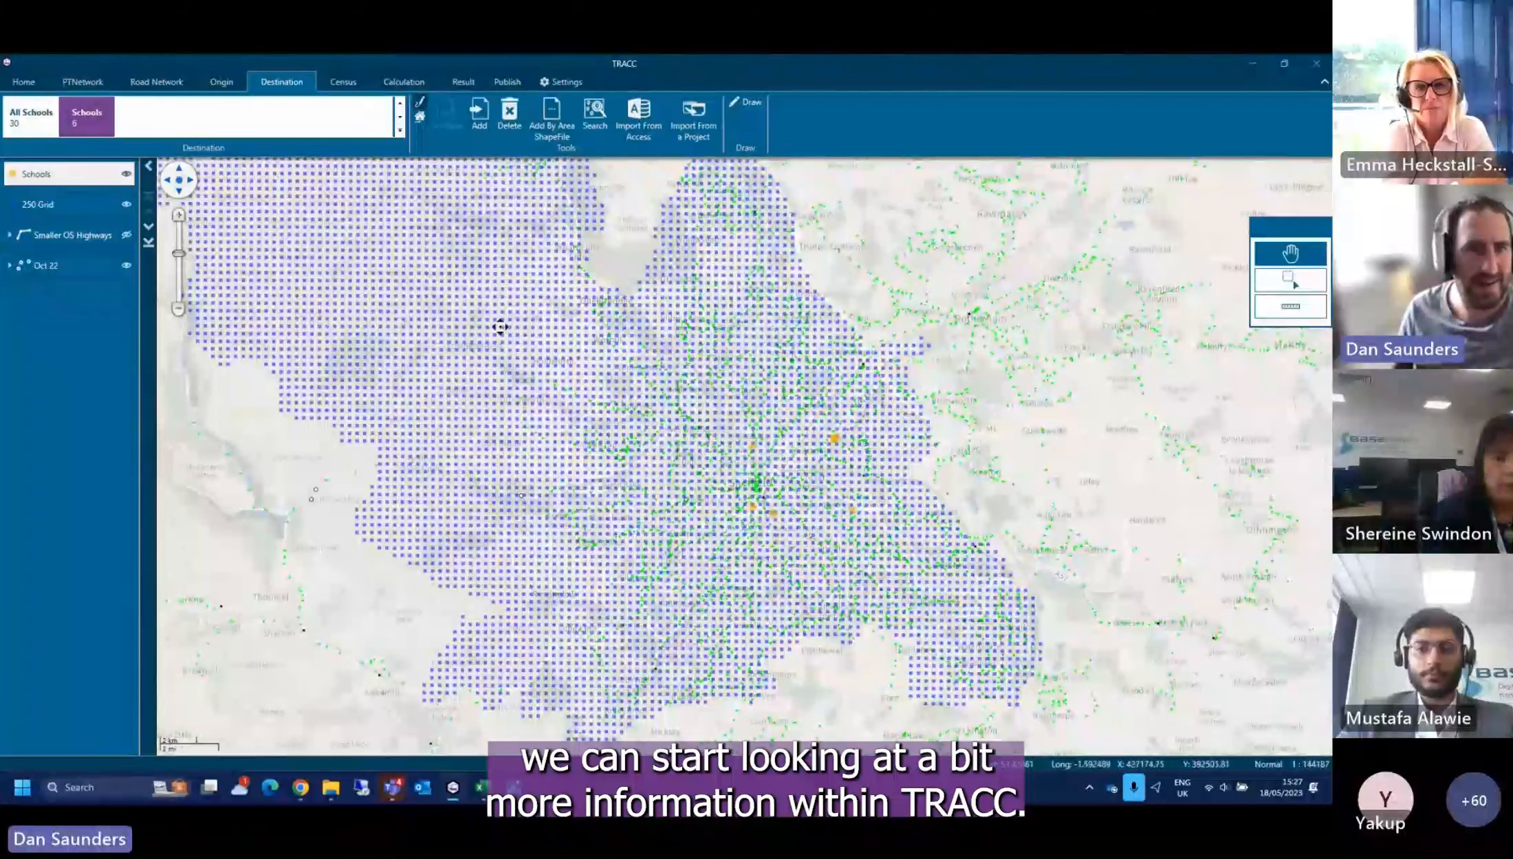
Create a contour of the PT to School result with three ranges up to 10, 20 and 30 minutes
click(453, 82)
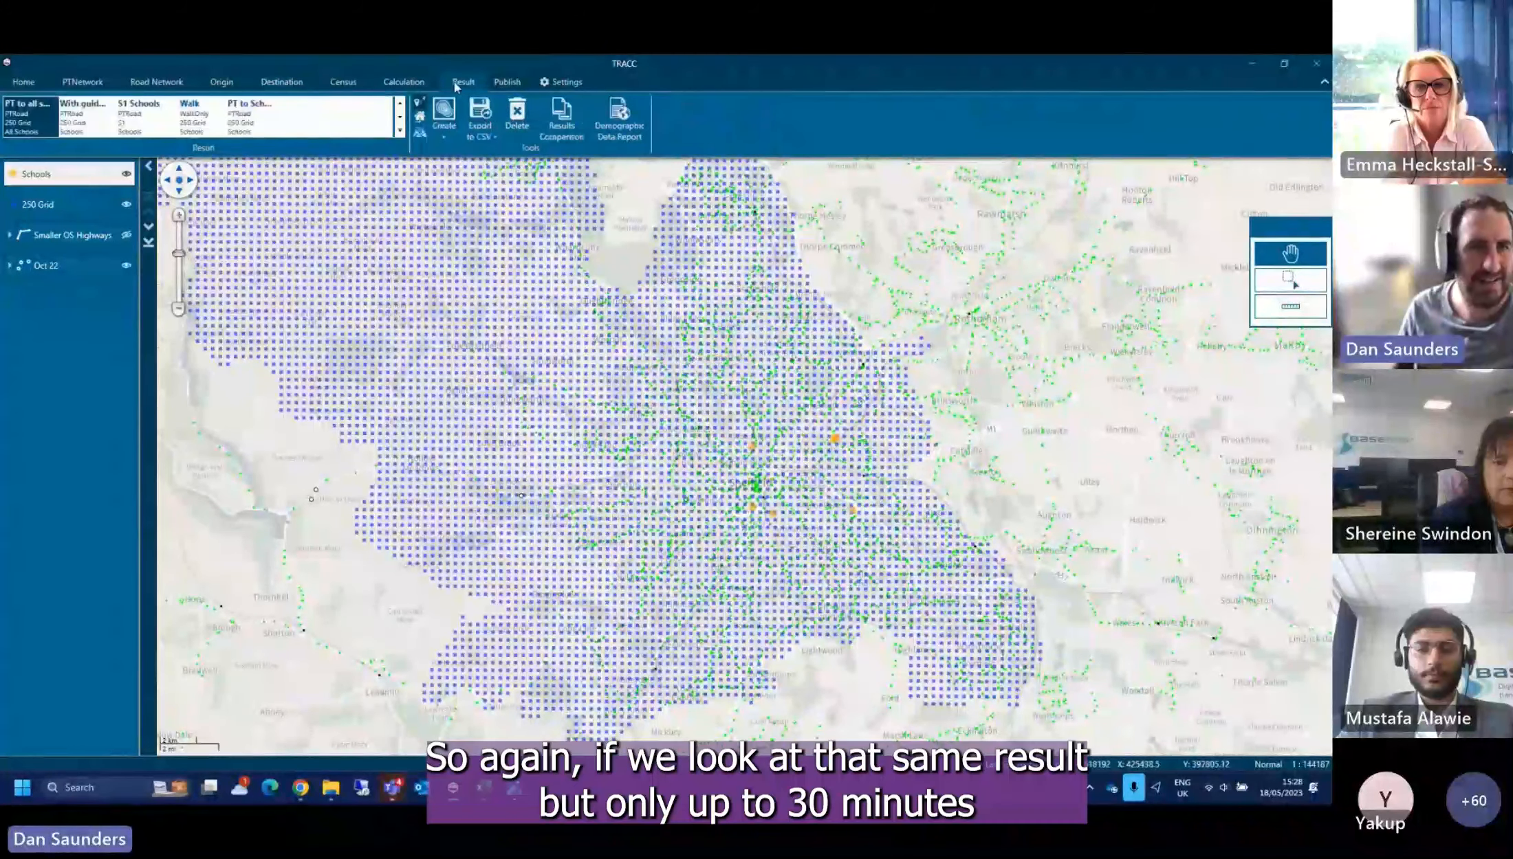
click(234, 118)
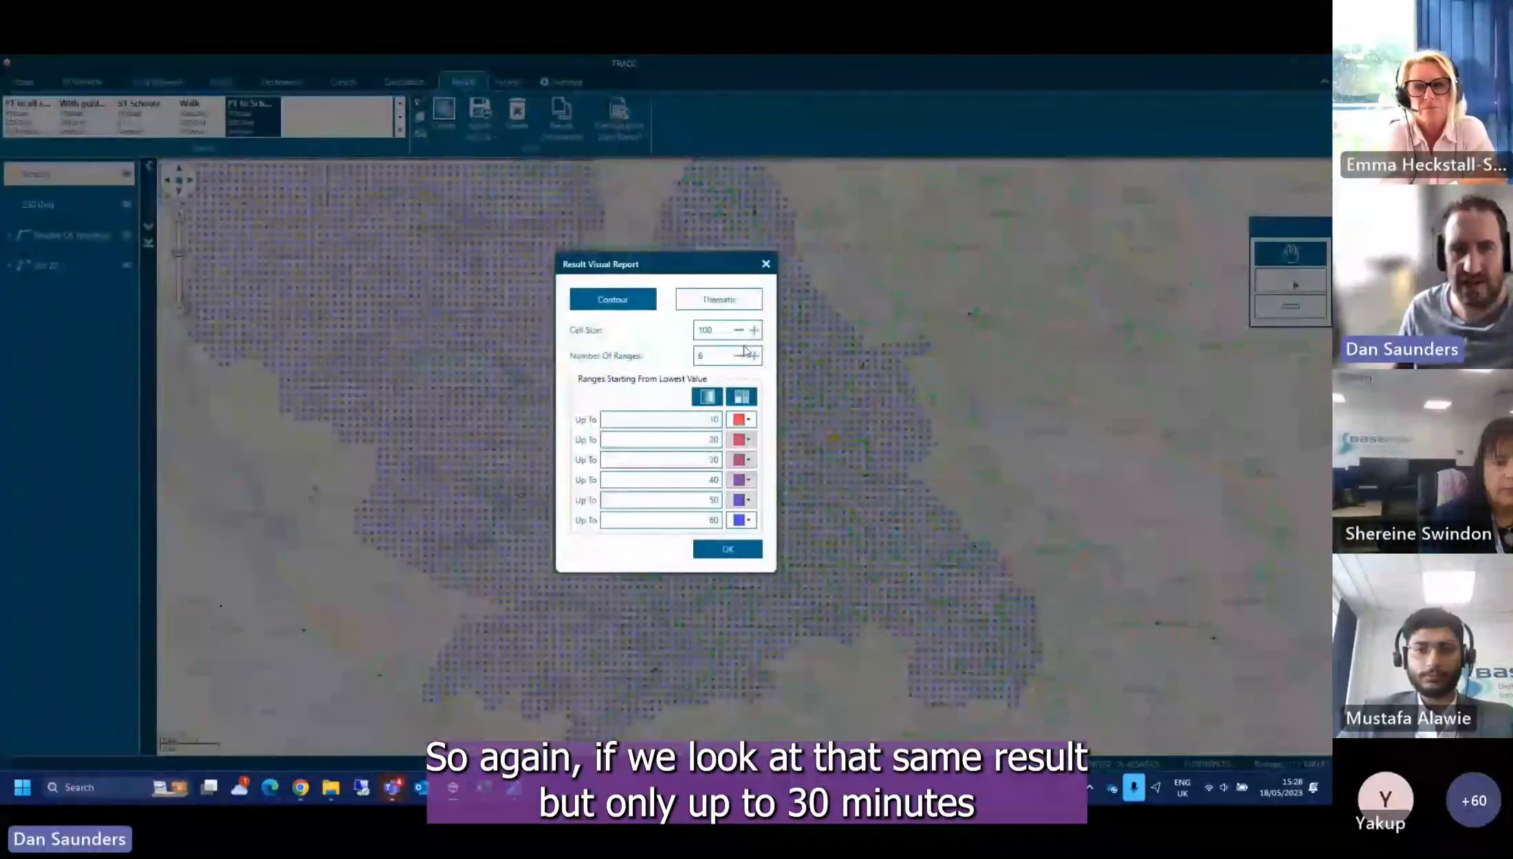
double_click(702, 357)
text(3)
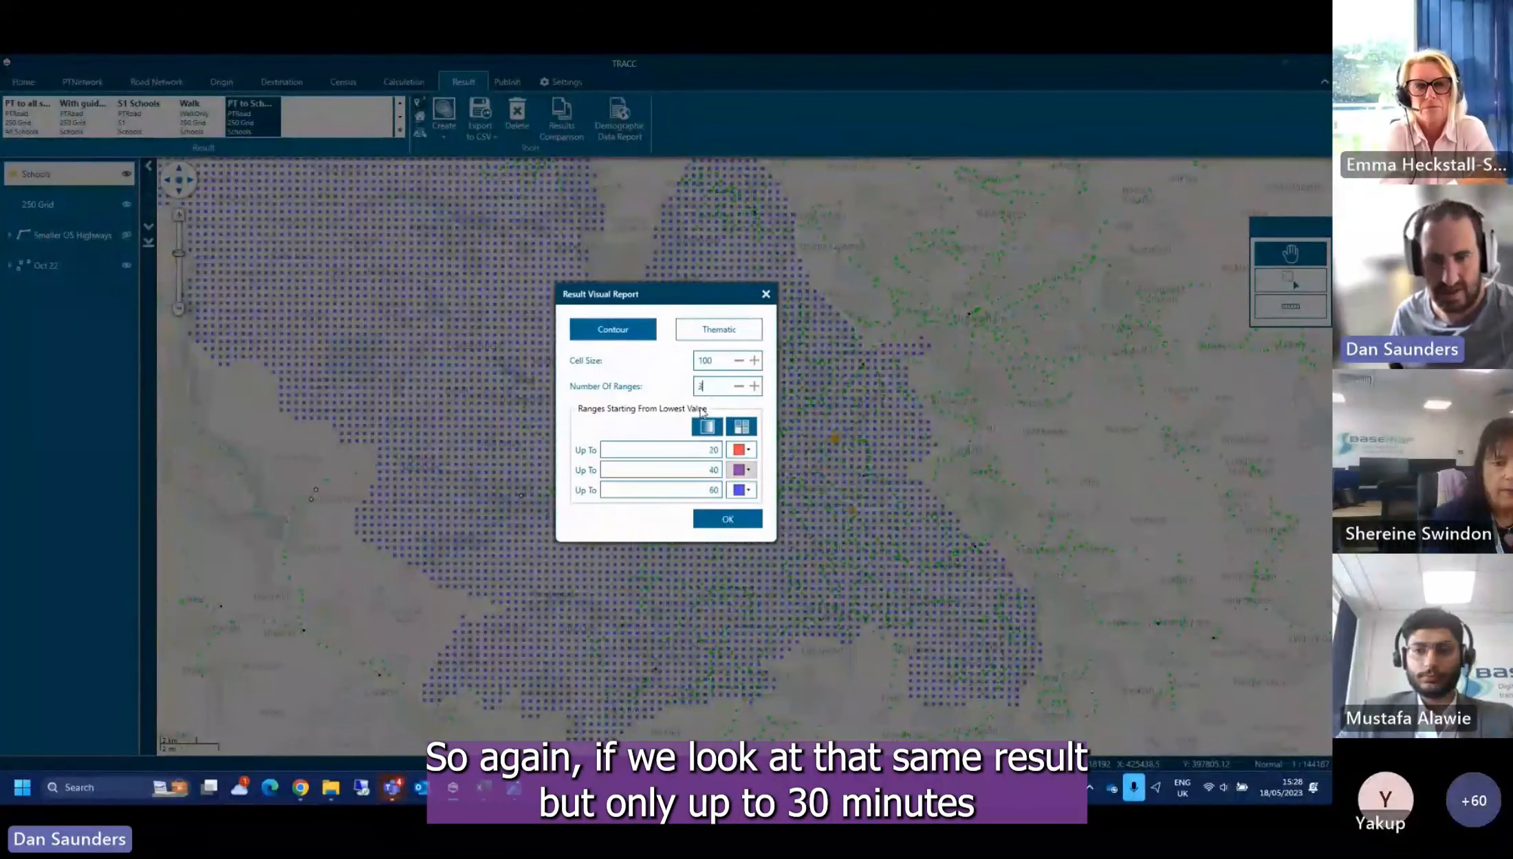
double_click(715, 450)
text(1)
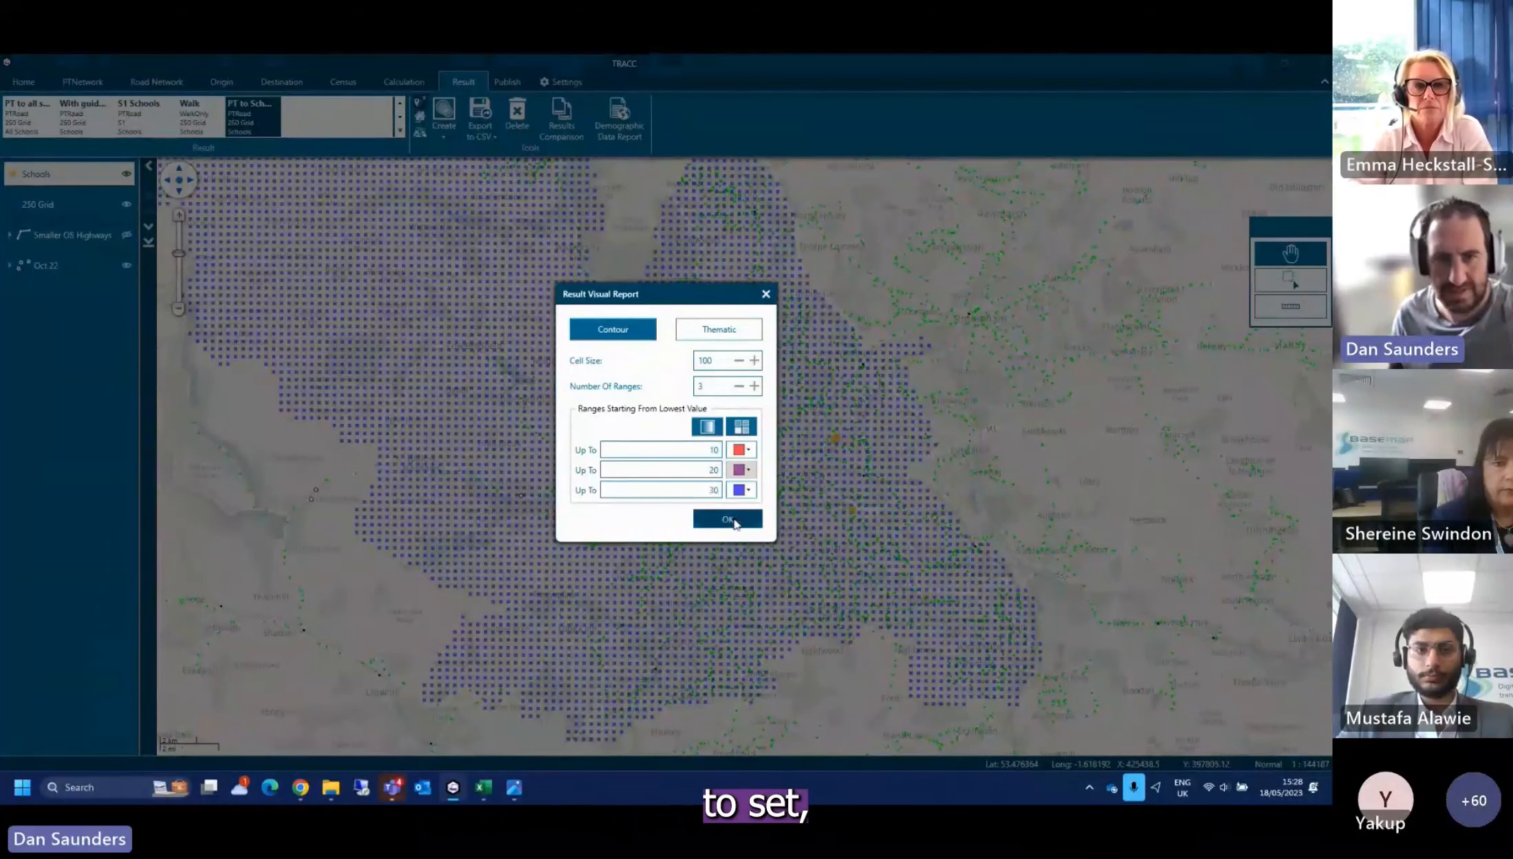
click(728, 520)
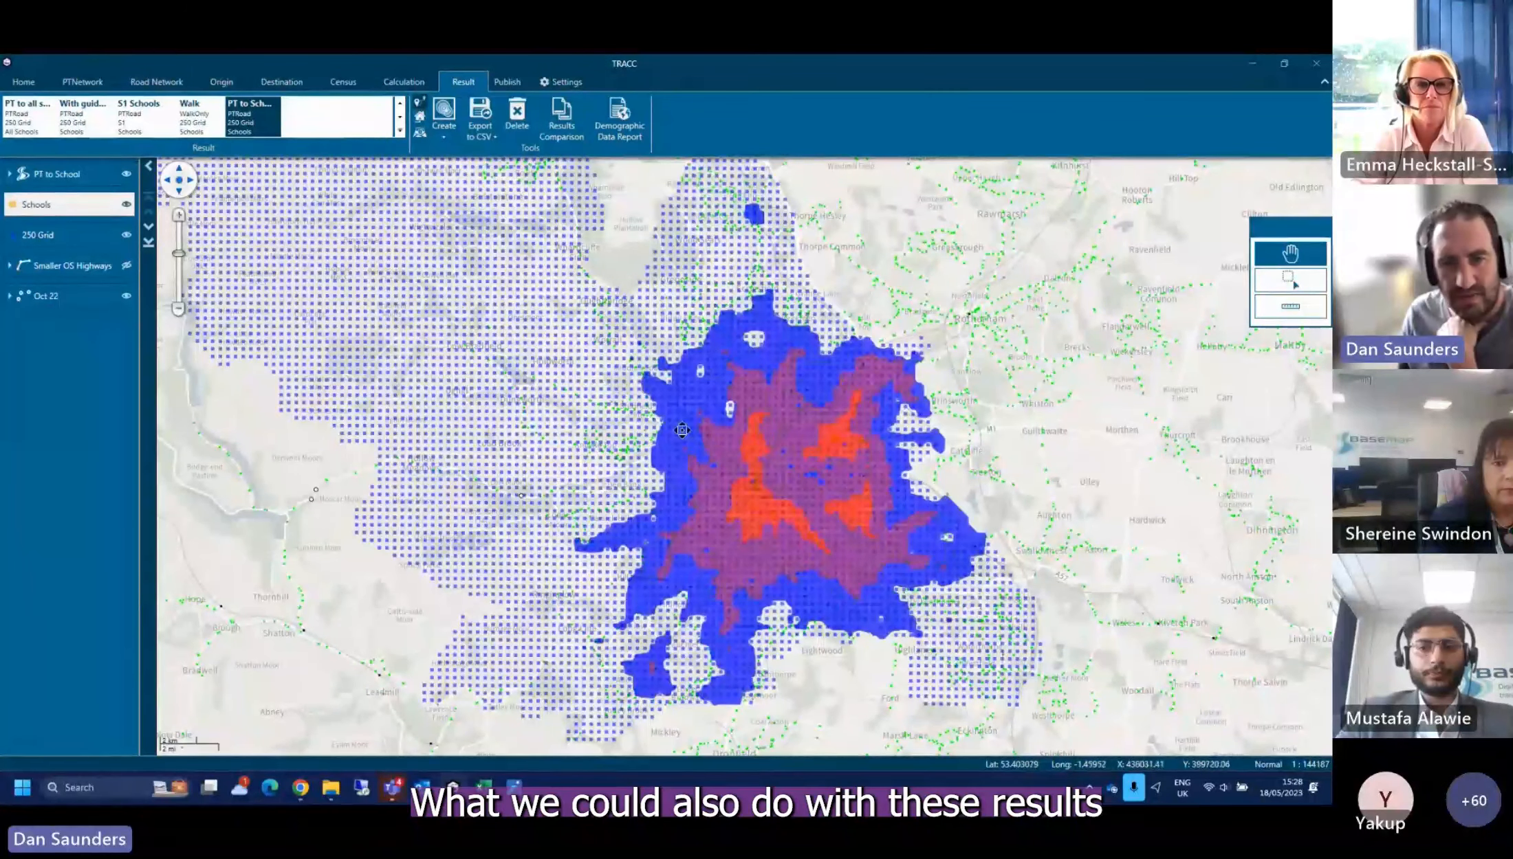
Hide the 250 Grid layer and choose Oasis Academy Don Valley as the school for a per-destination contour of the PT to School result
click(125, 236)
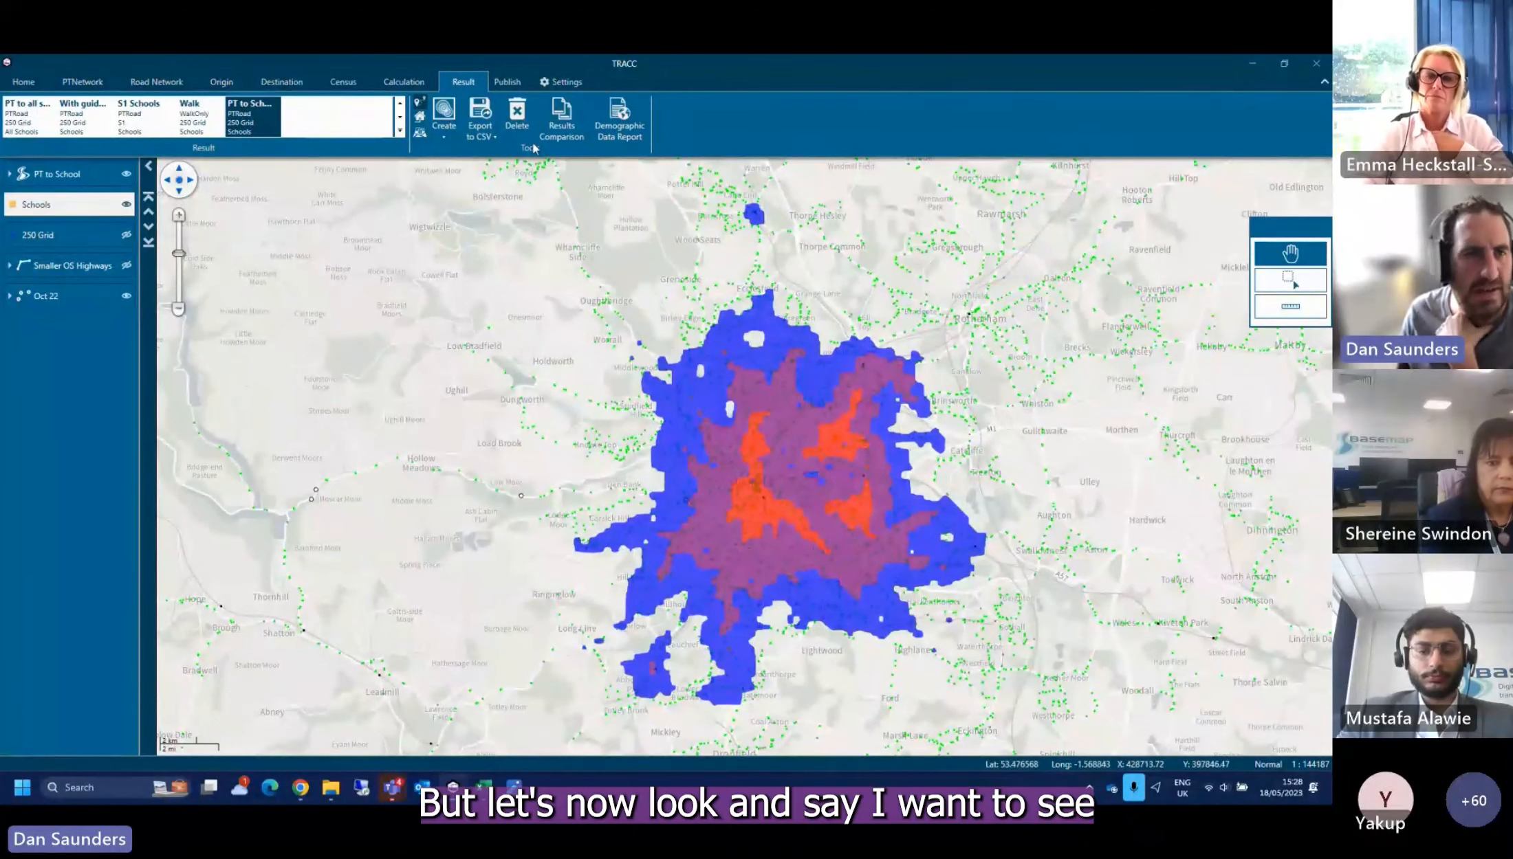
click(452, 110)
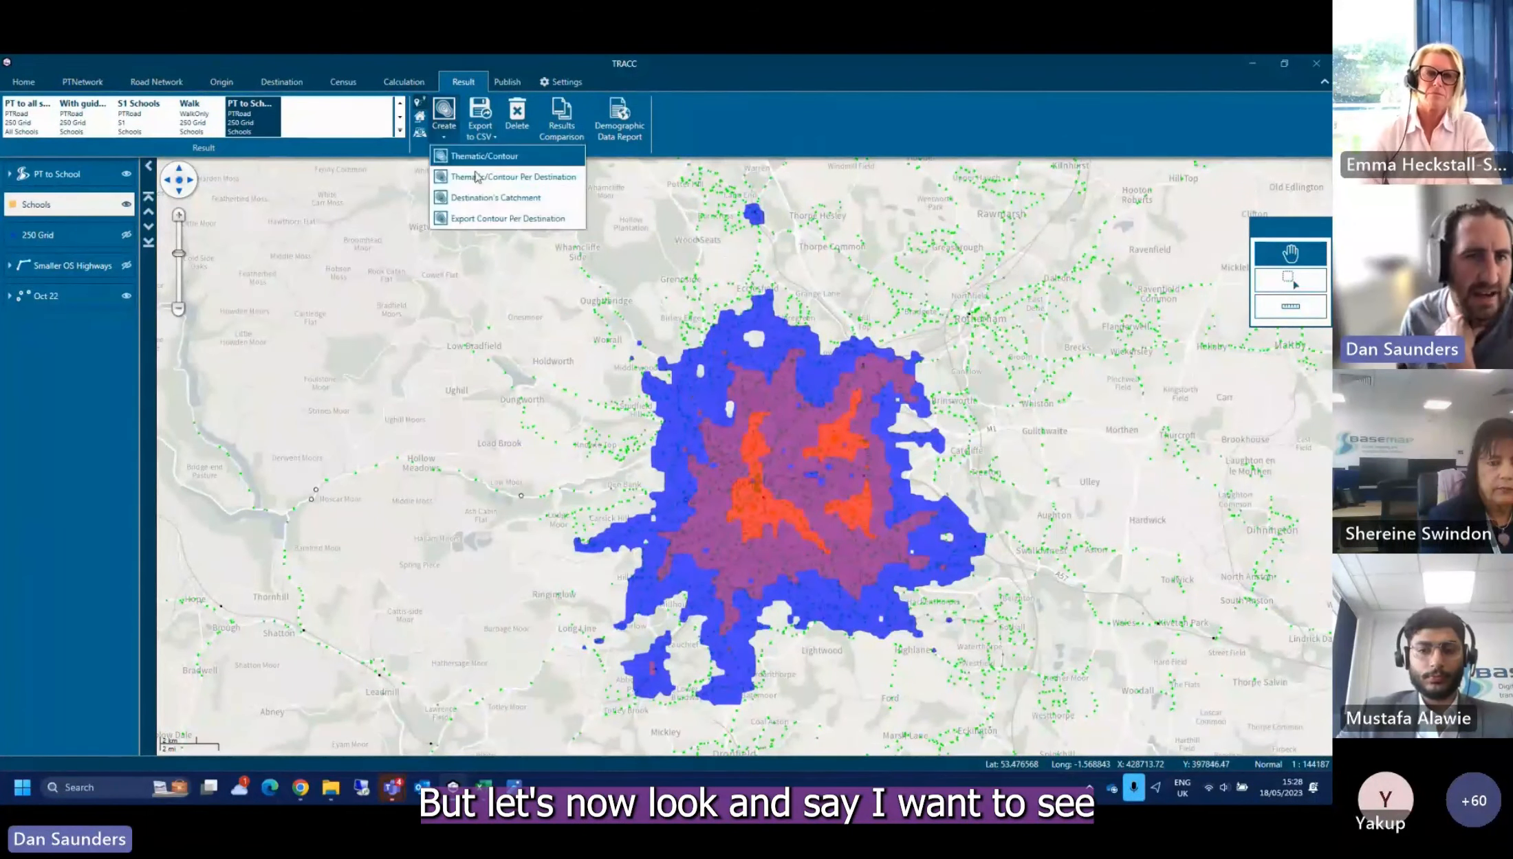
click(482, 176)
click(782, 347)
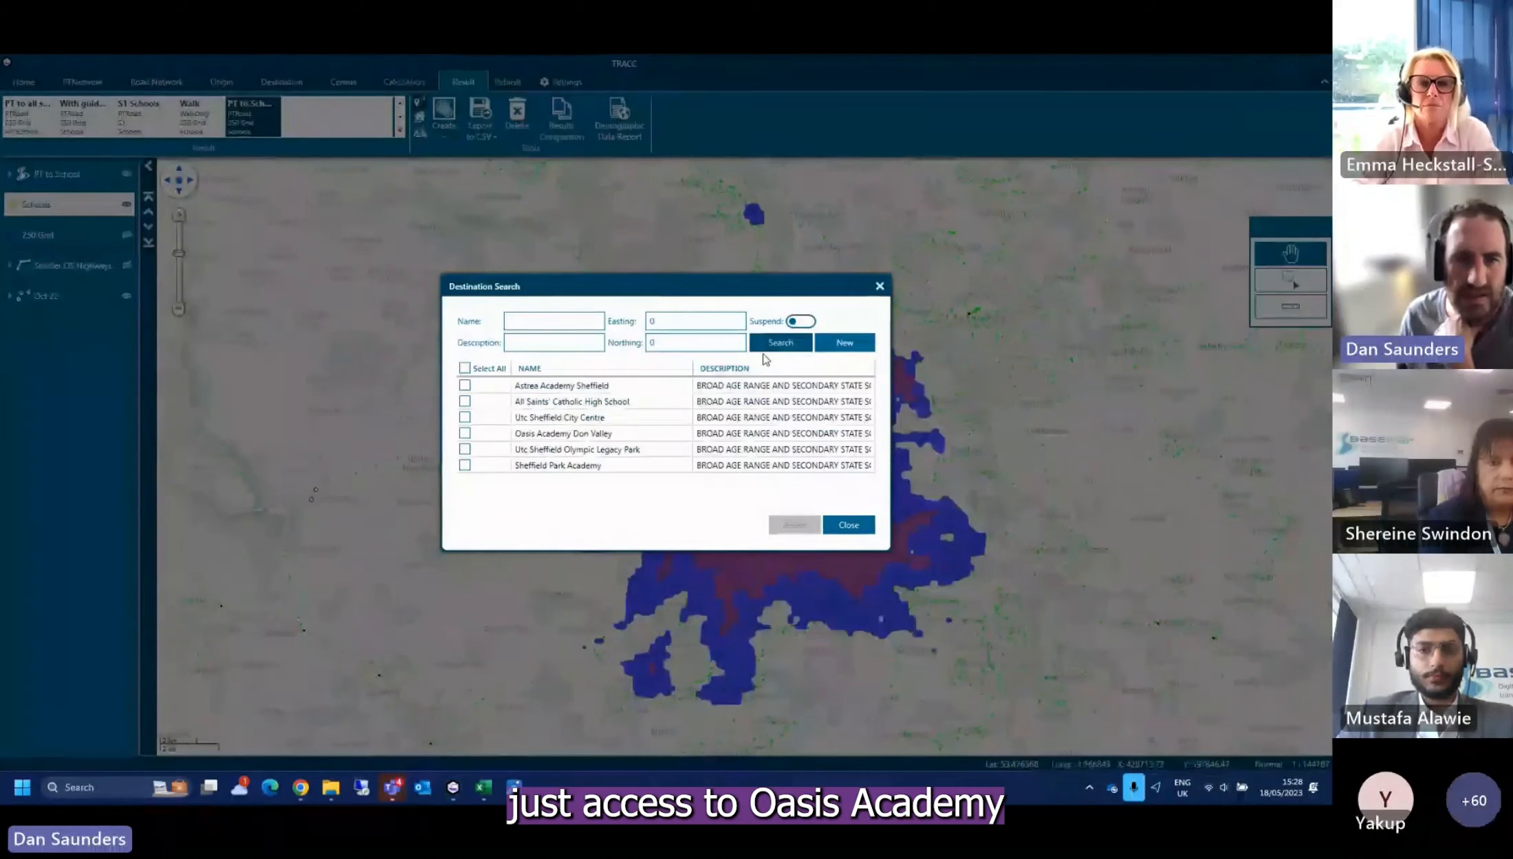
click(468, 434)
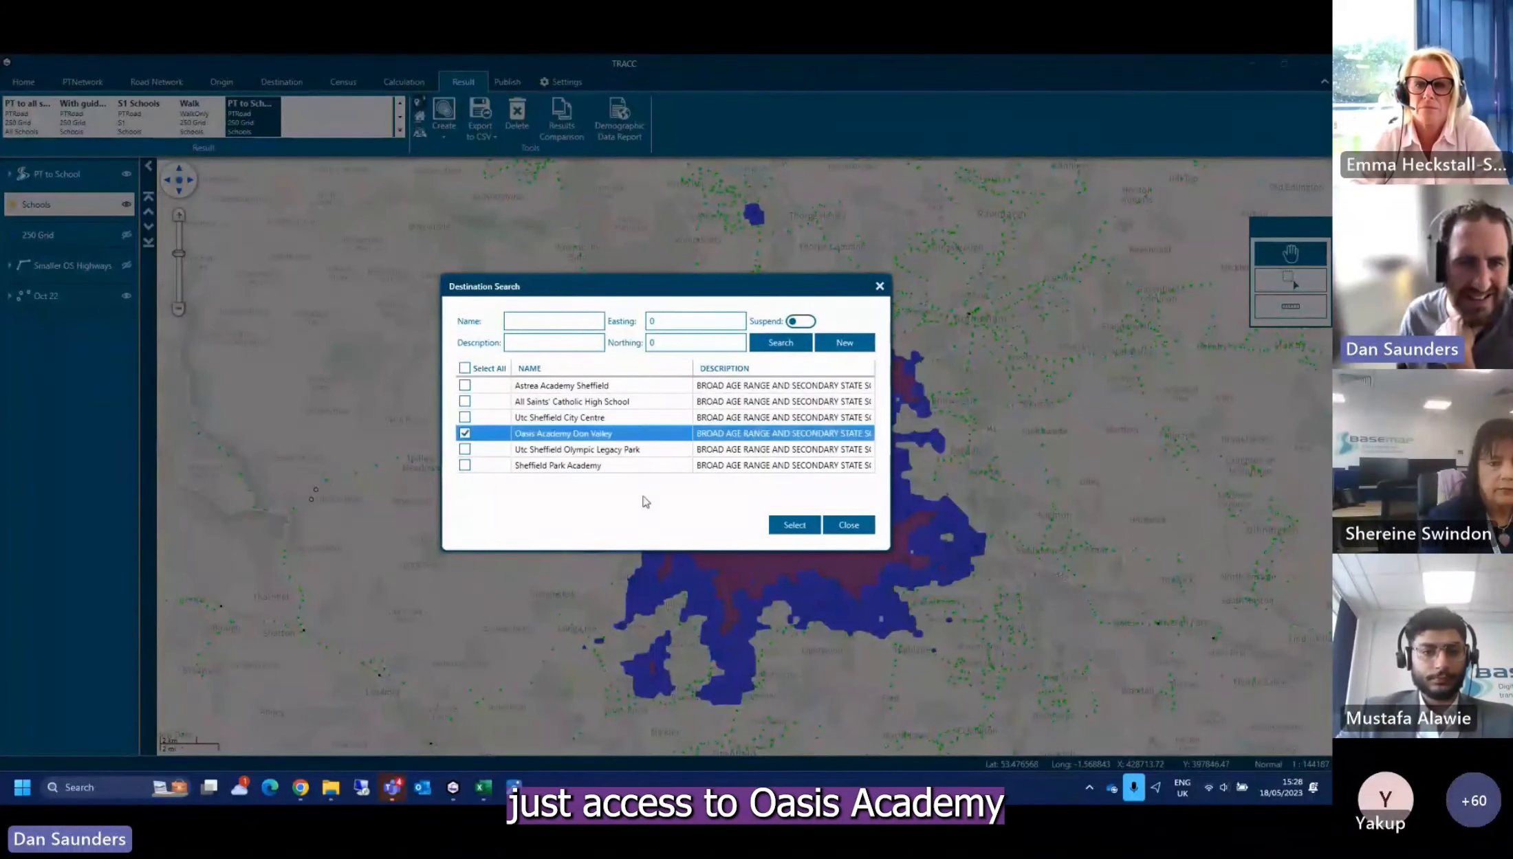
click(794, 524)
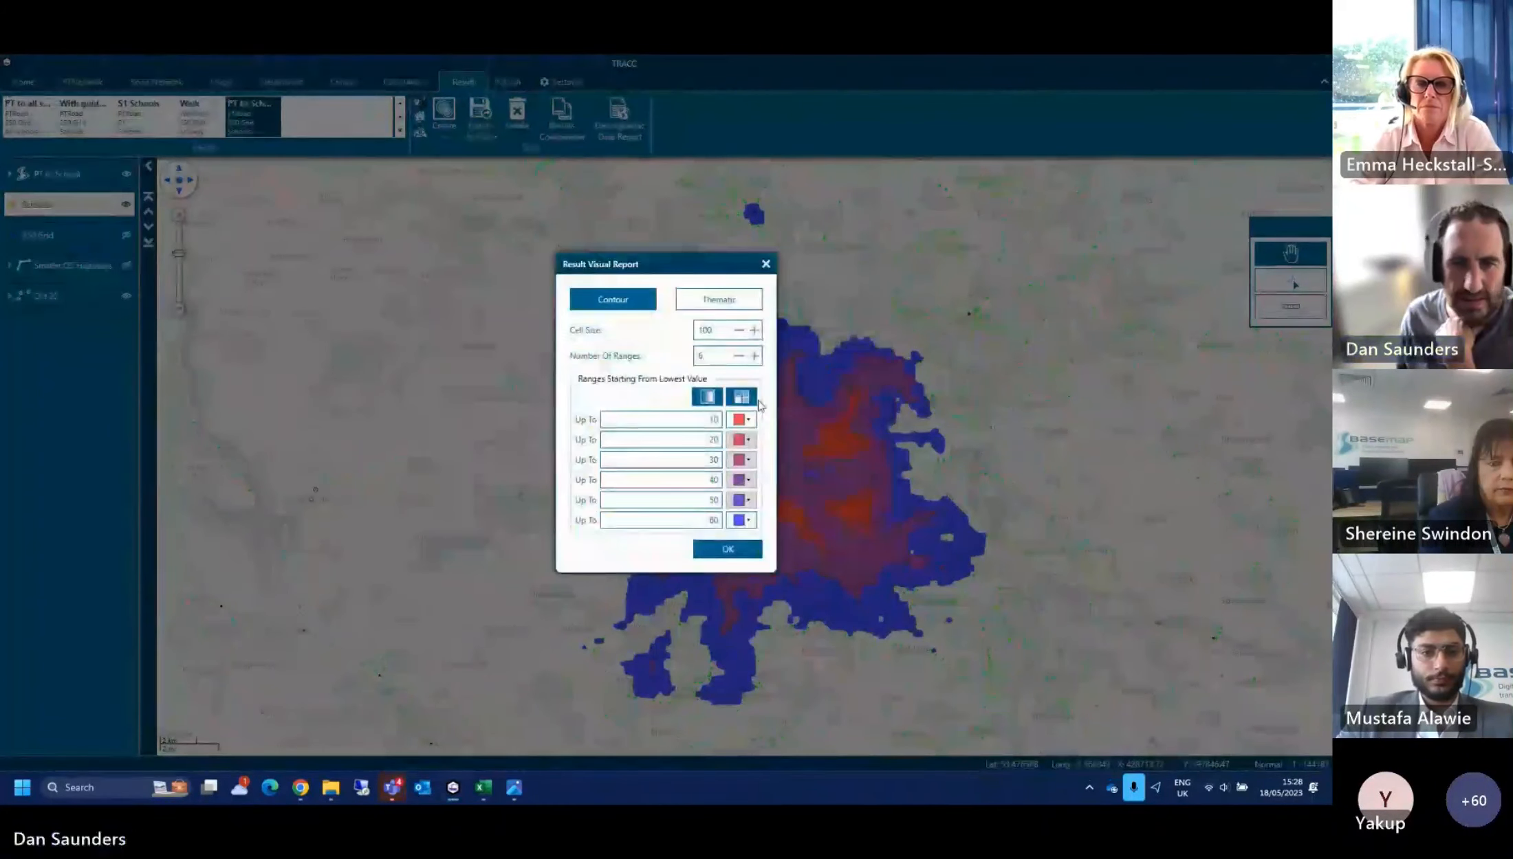
Create the Oasis Academy contour with two ranges up to 10 and 20 minutes, and hide the earlier all-destination contour
double_click(721, 358)
text(2)
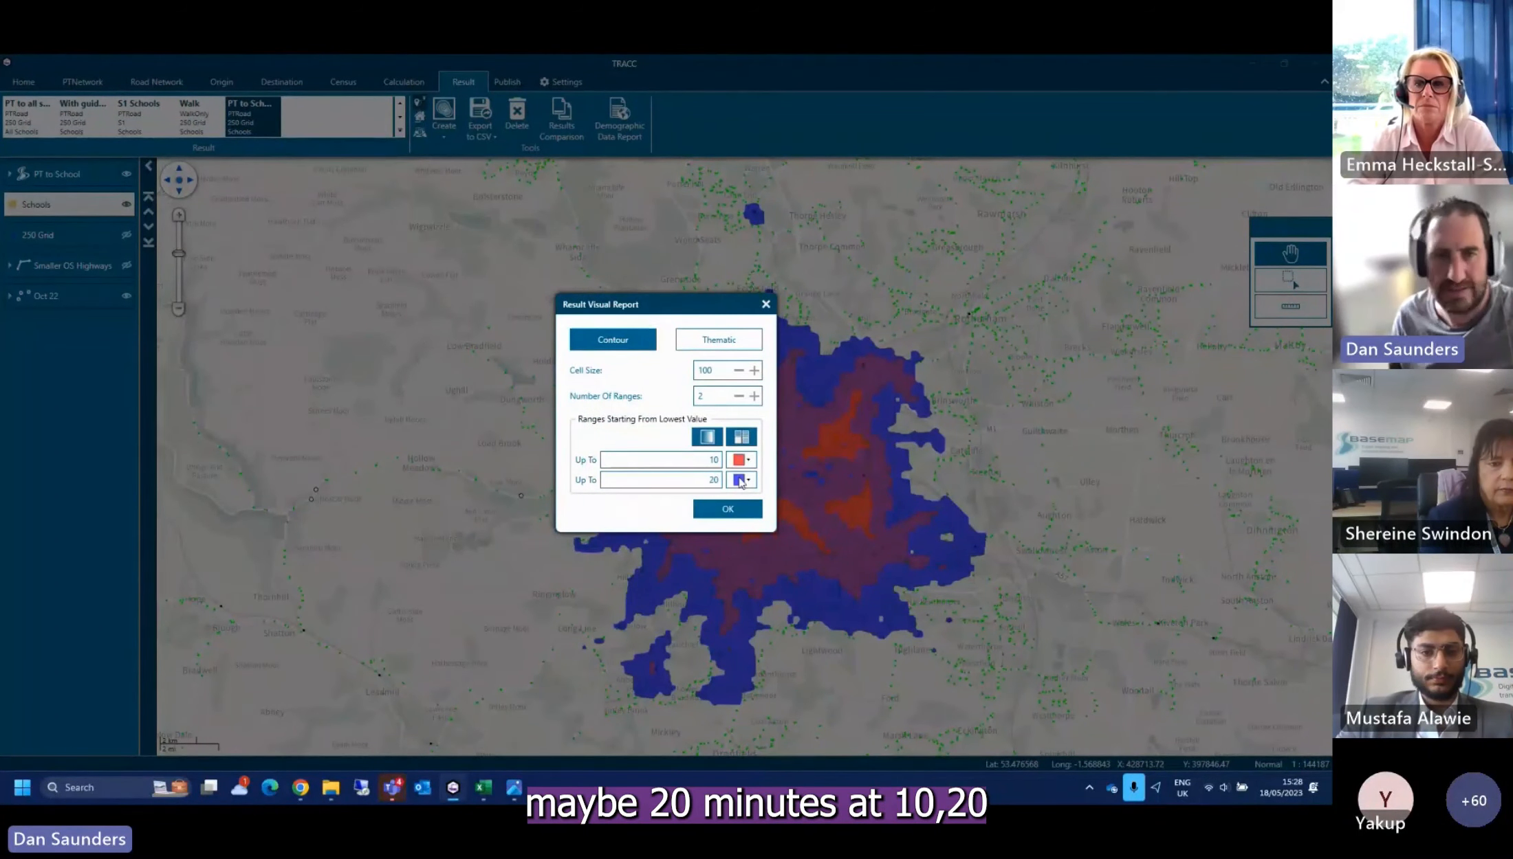
click(728, 509)
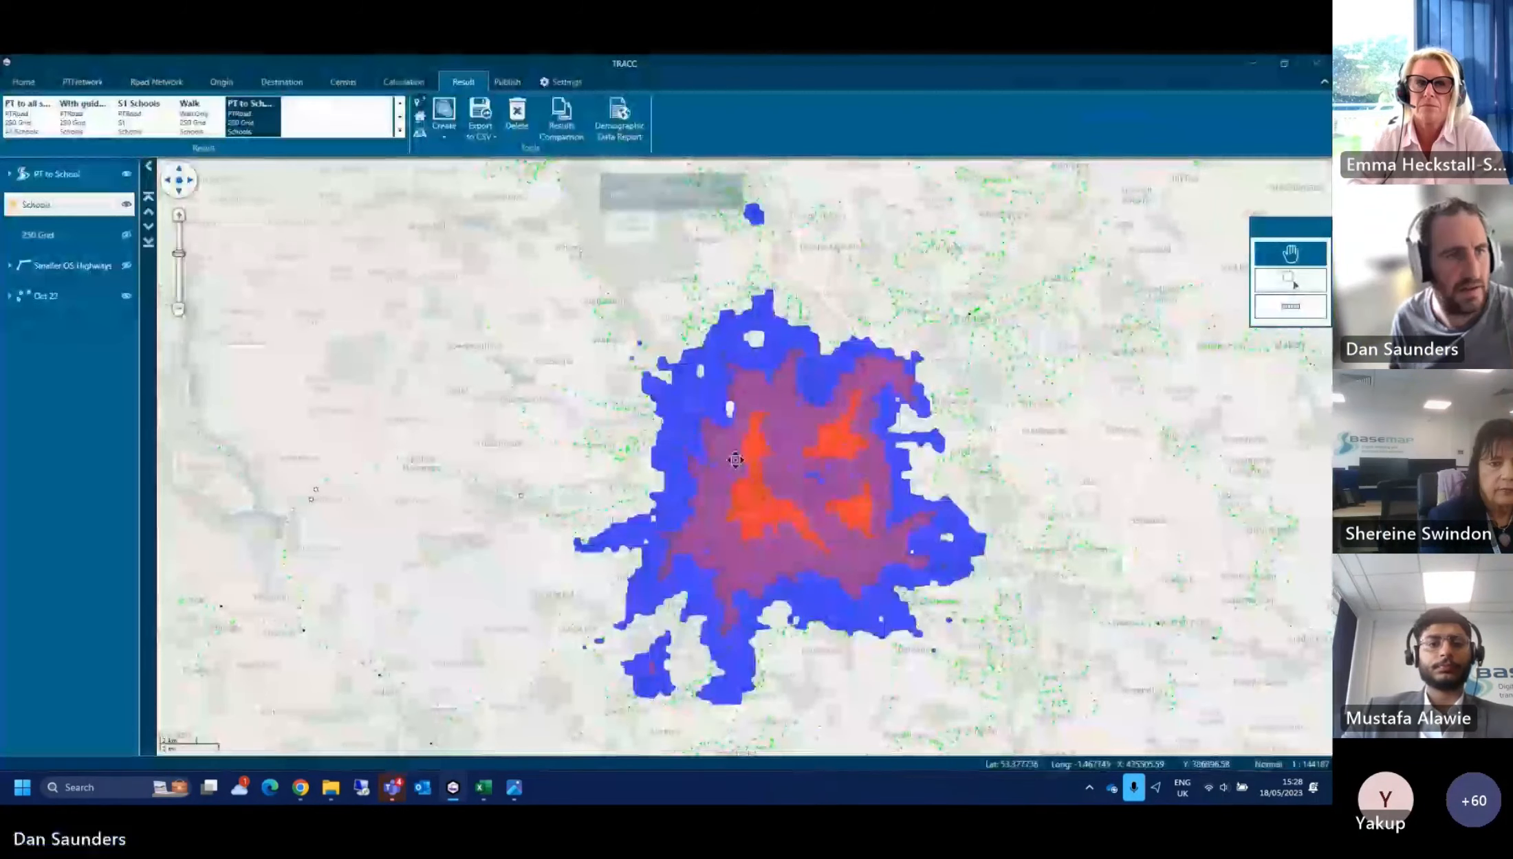
click(127, 174)
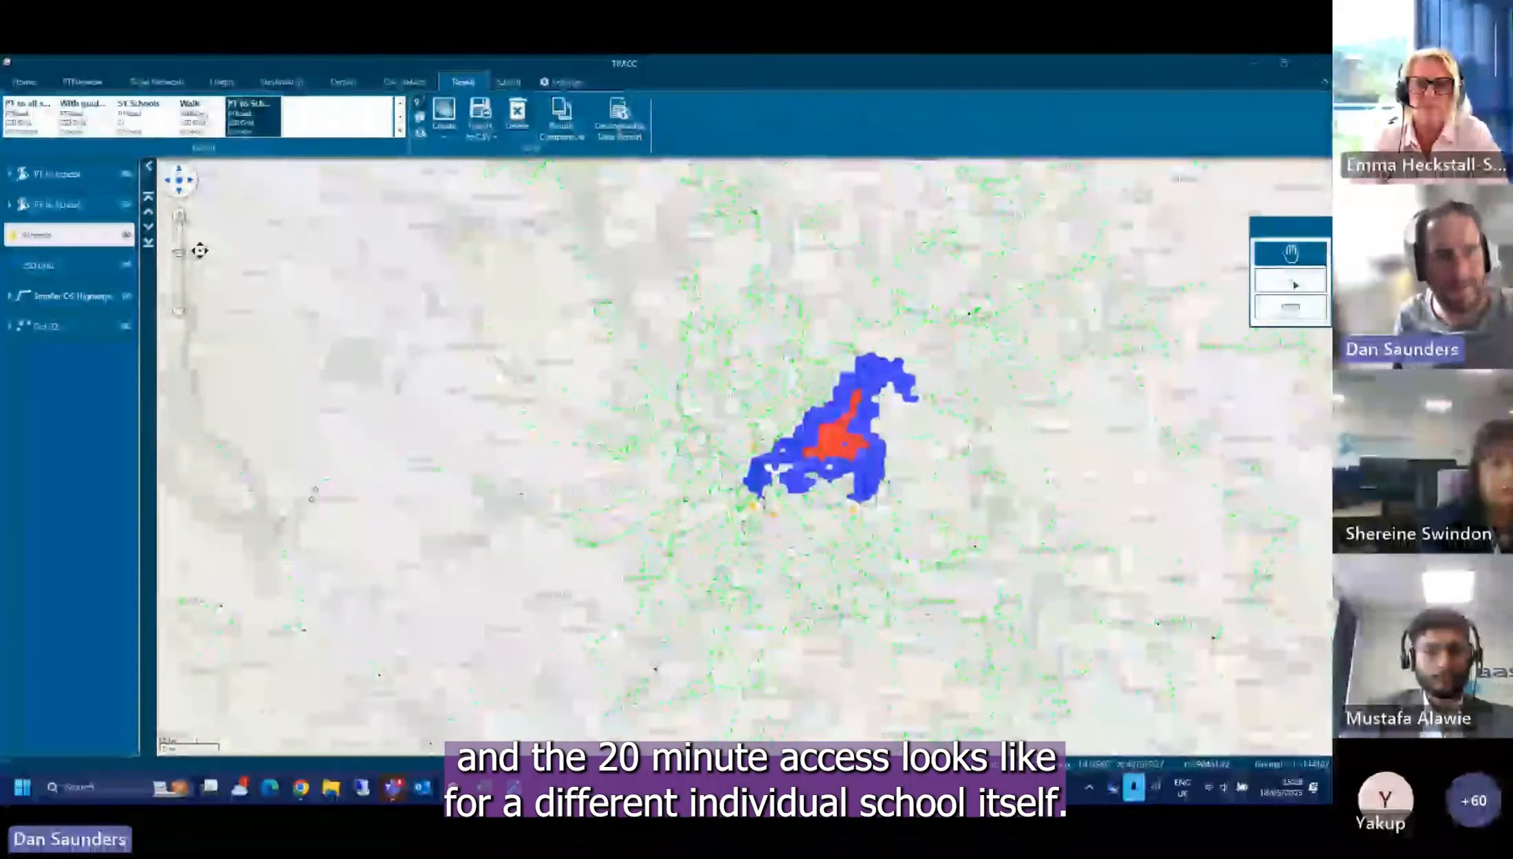
Remove the Oasis Academy contour layer and create a destination's catchment from the PT to School result
click(87, 177)
right_click(86, 179)
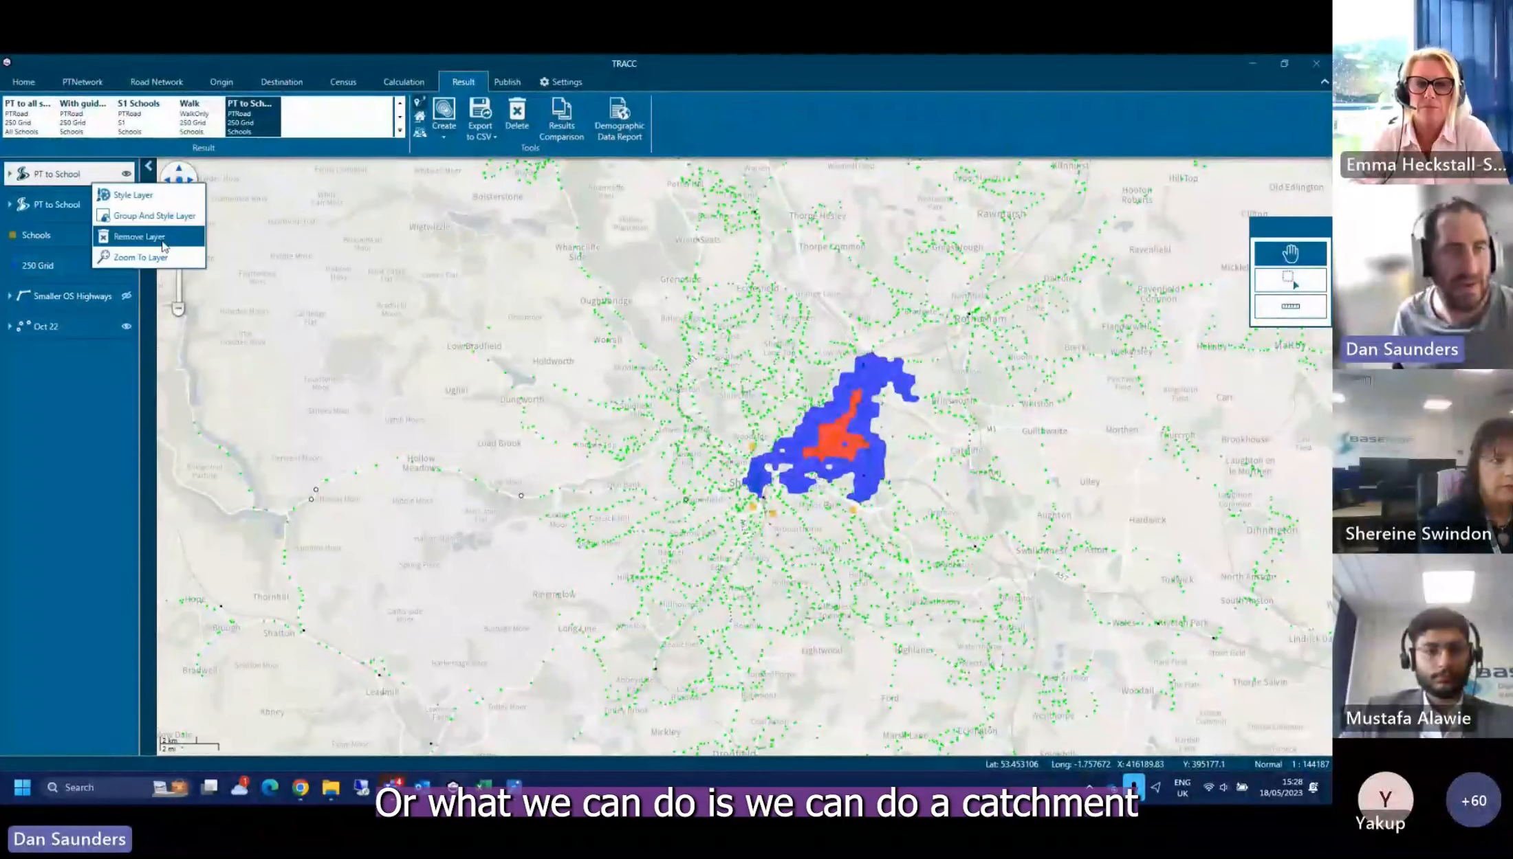
click(162, 237)
click(444, 121)
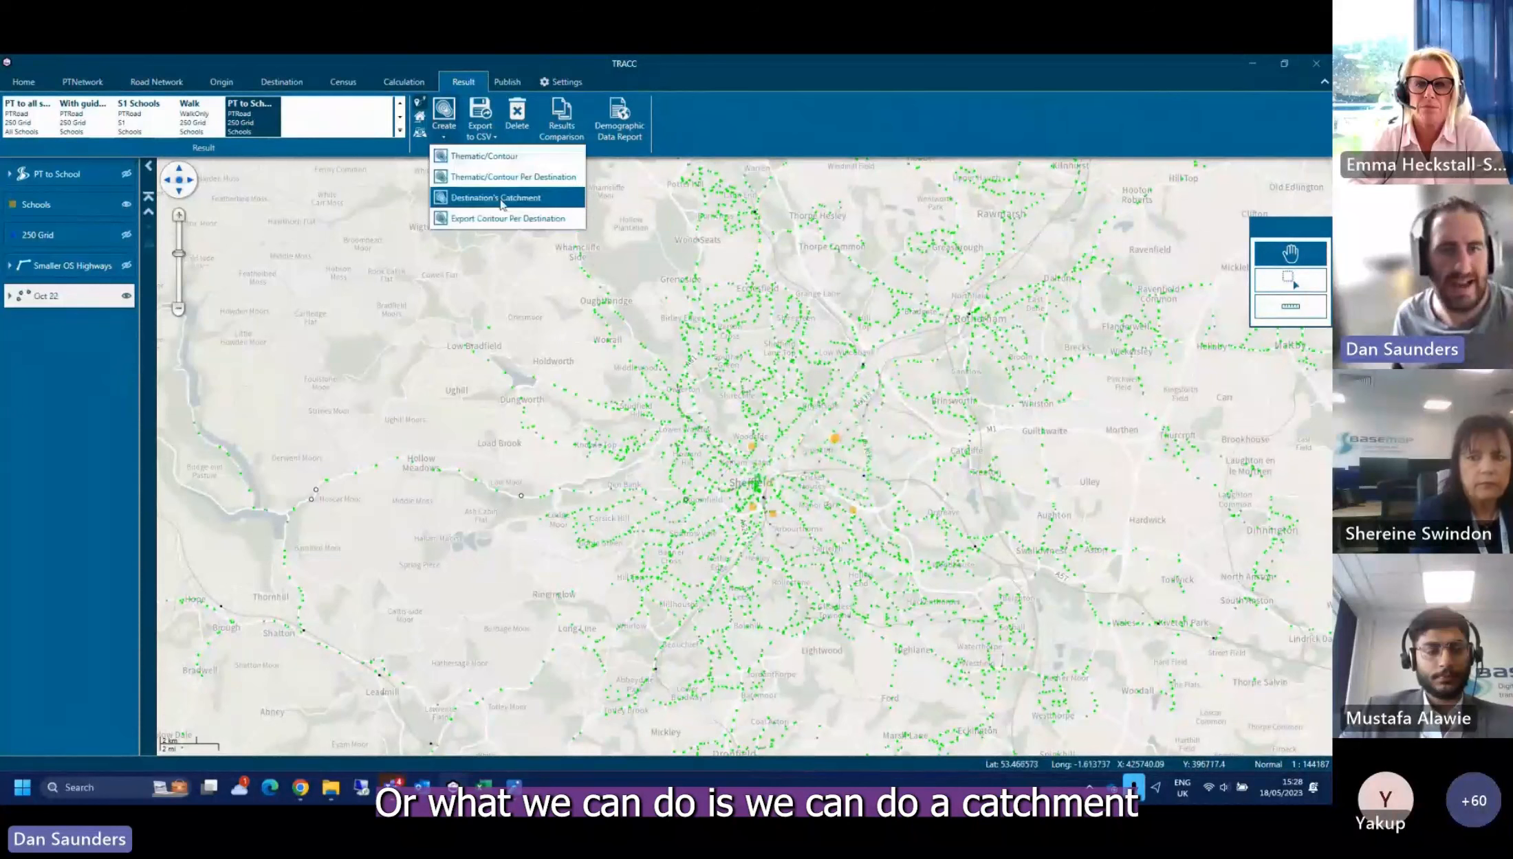
click(495, 197)
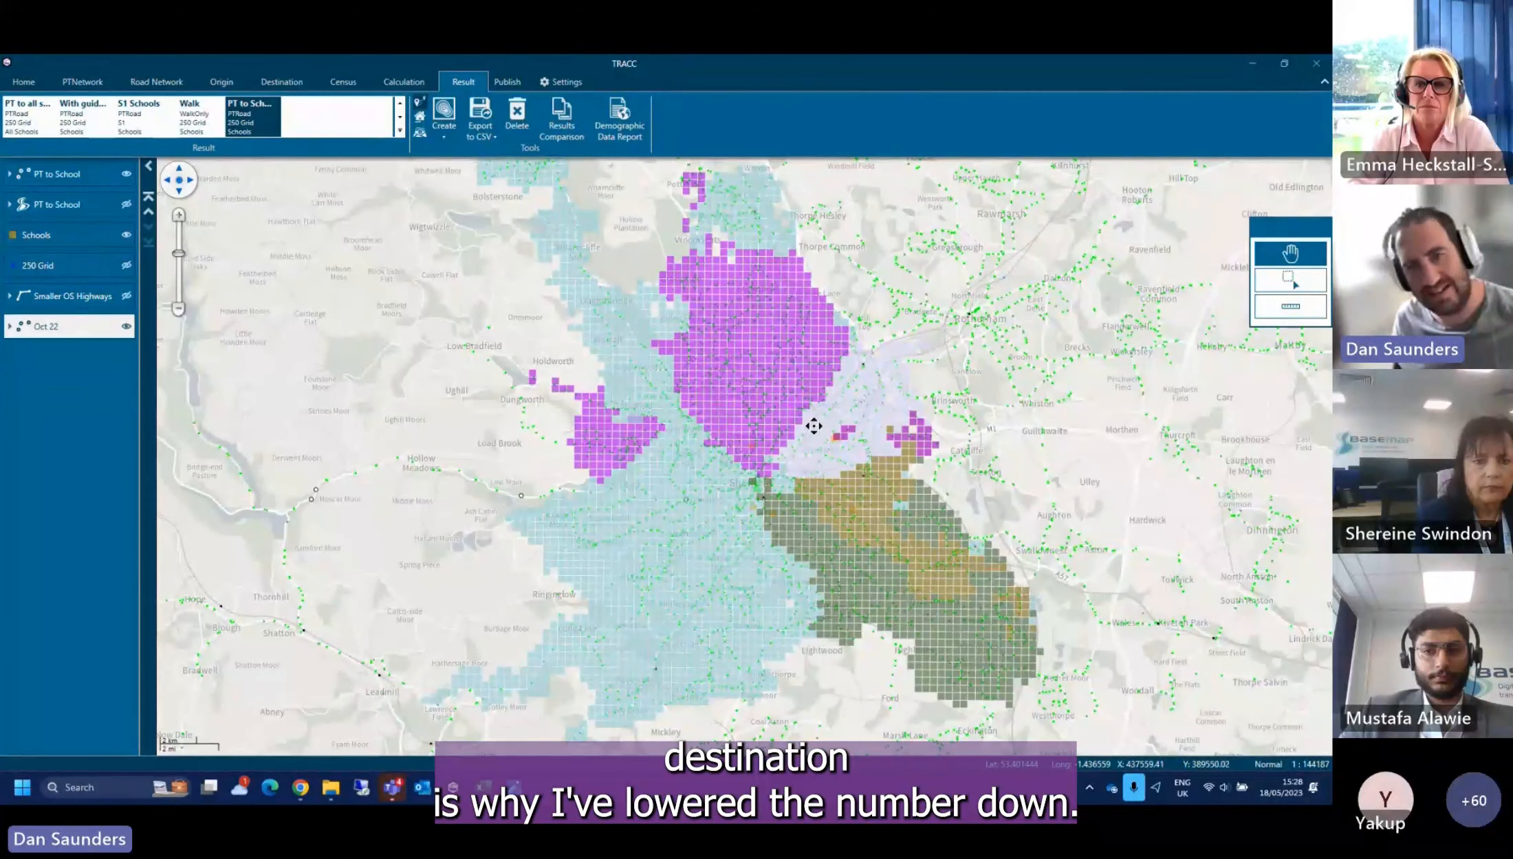
drag(820, 433, 816, 457)
Expand the catchment layer and restyle it with newly randomised colours for the six schools
click(17, 173)
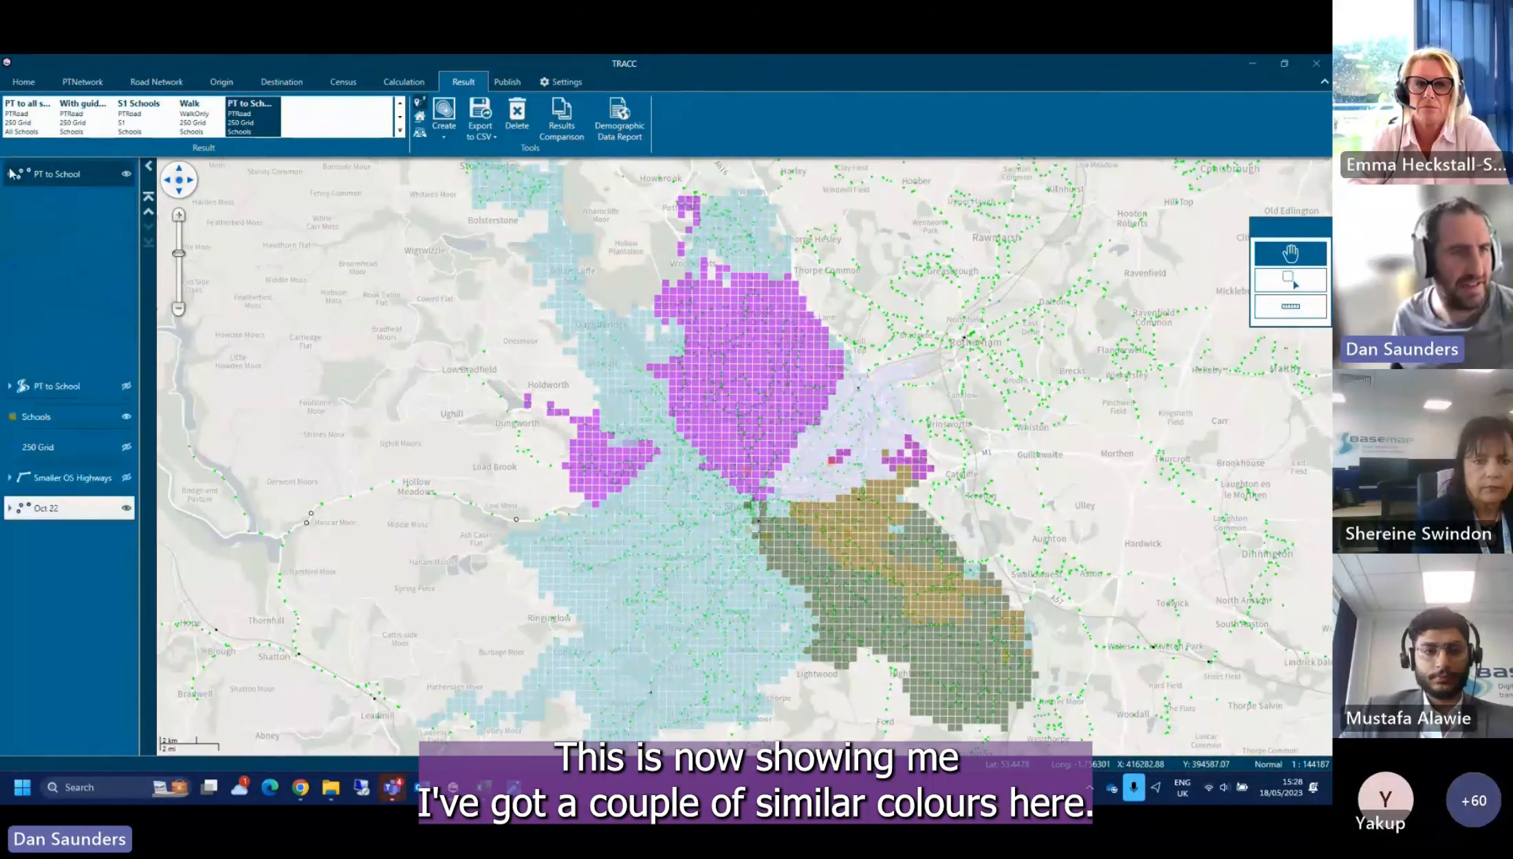
right_click(71, 177)
click(104, 195)
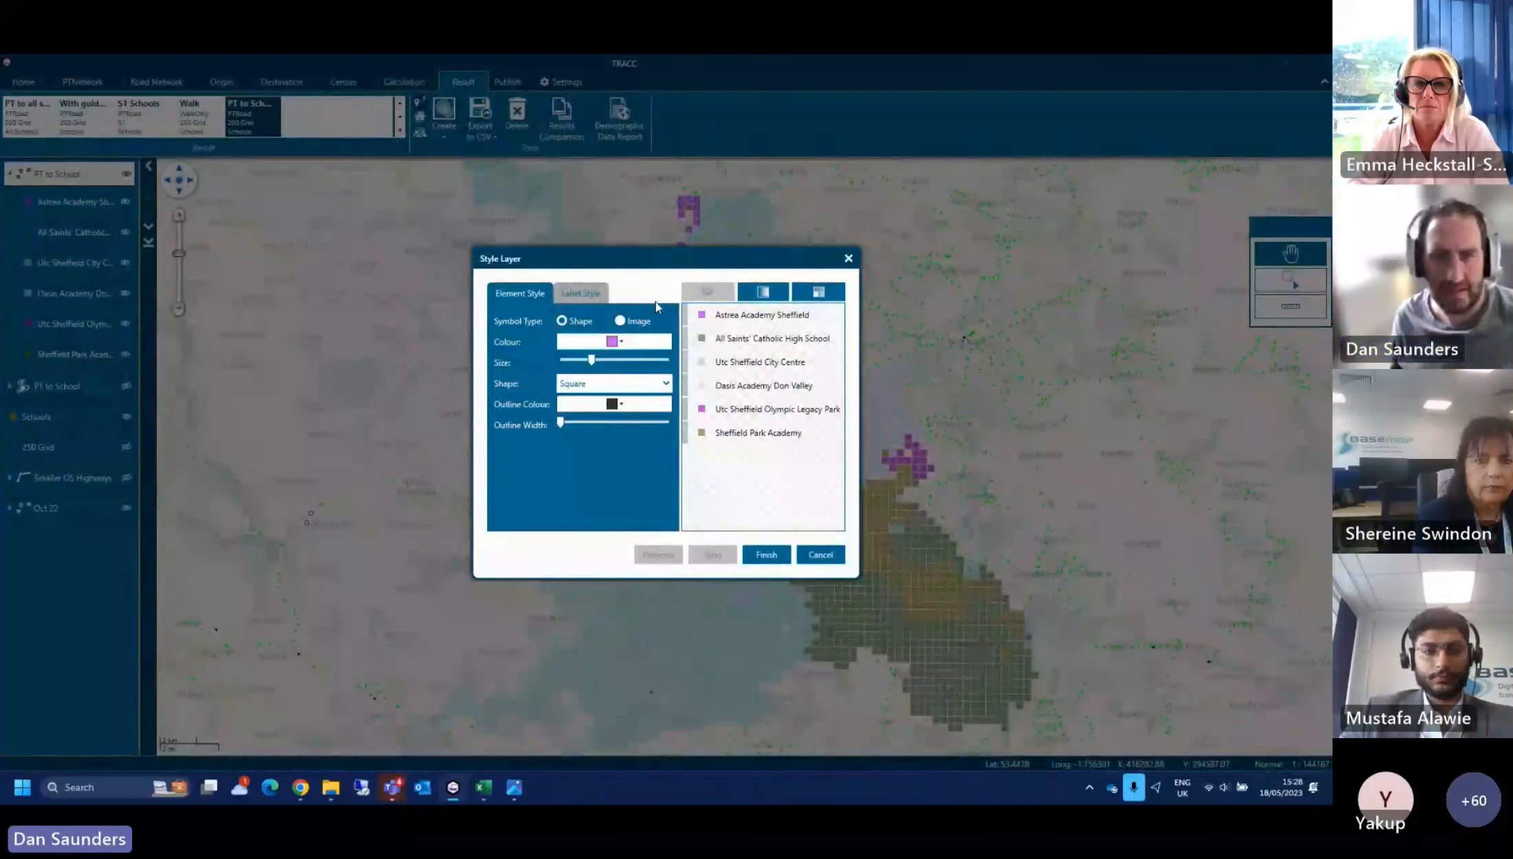
click(815, 292)
click(814, 294)
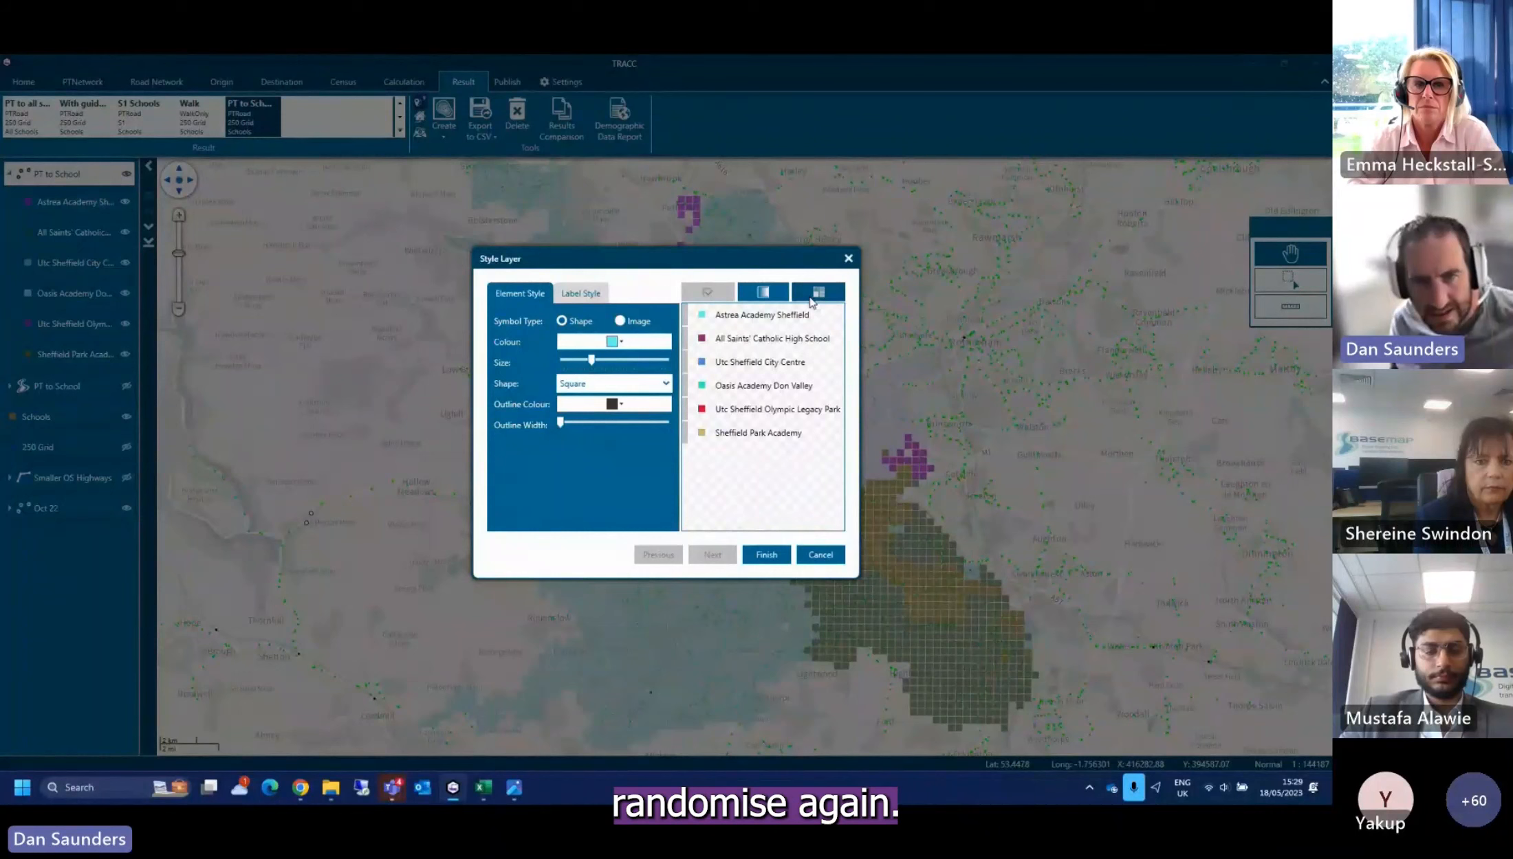
click(814, 296)
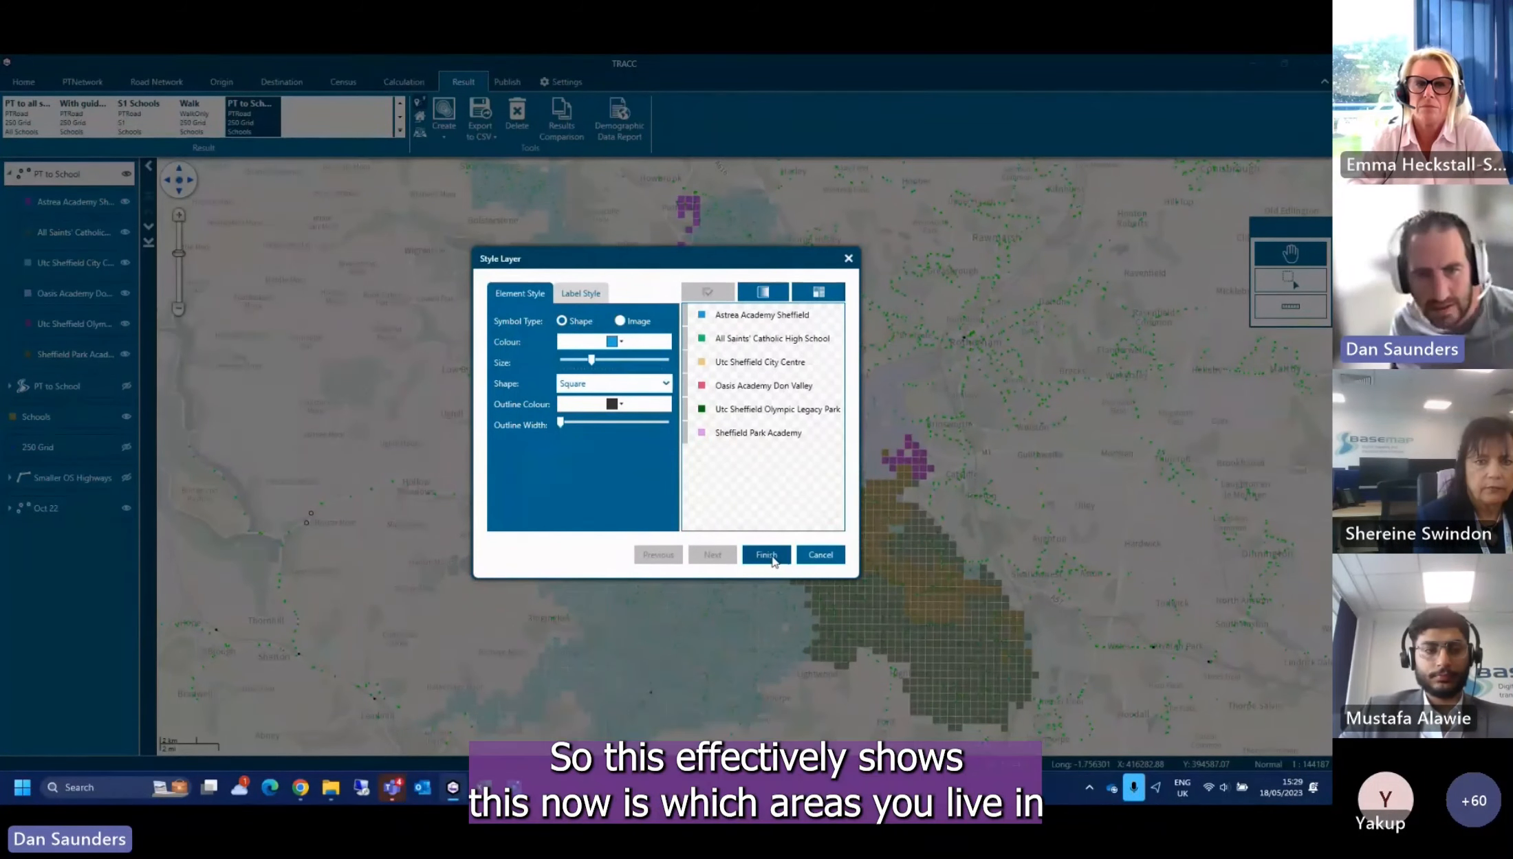
click(765, 555)
Move the Schools layer above the catchment layer so the school points are drawn over the catchment areas
drag(701, 561, 626, 483)
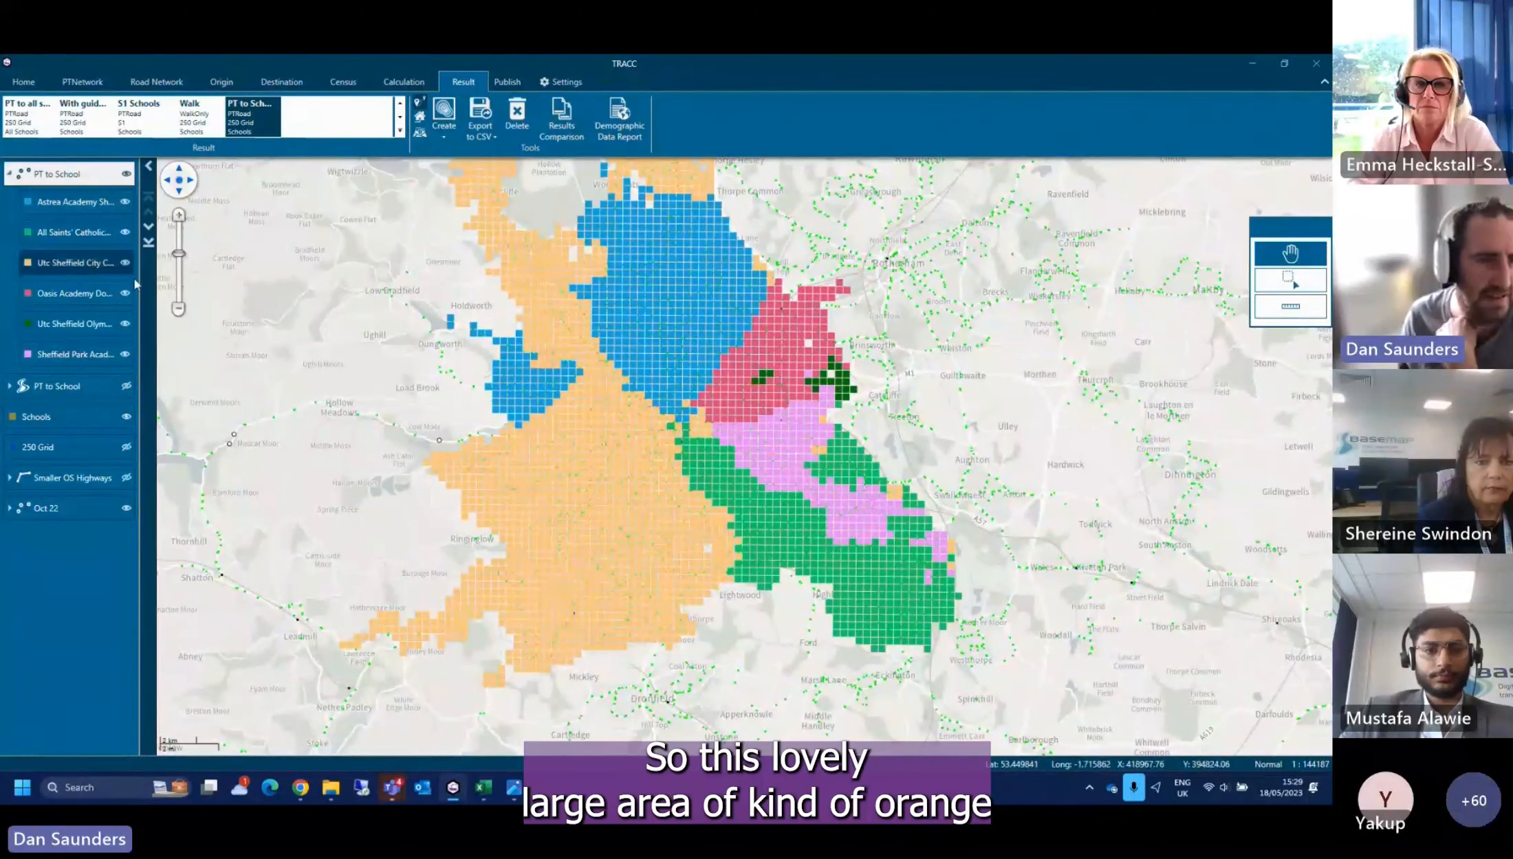
drag(469, 227, 459, 294)
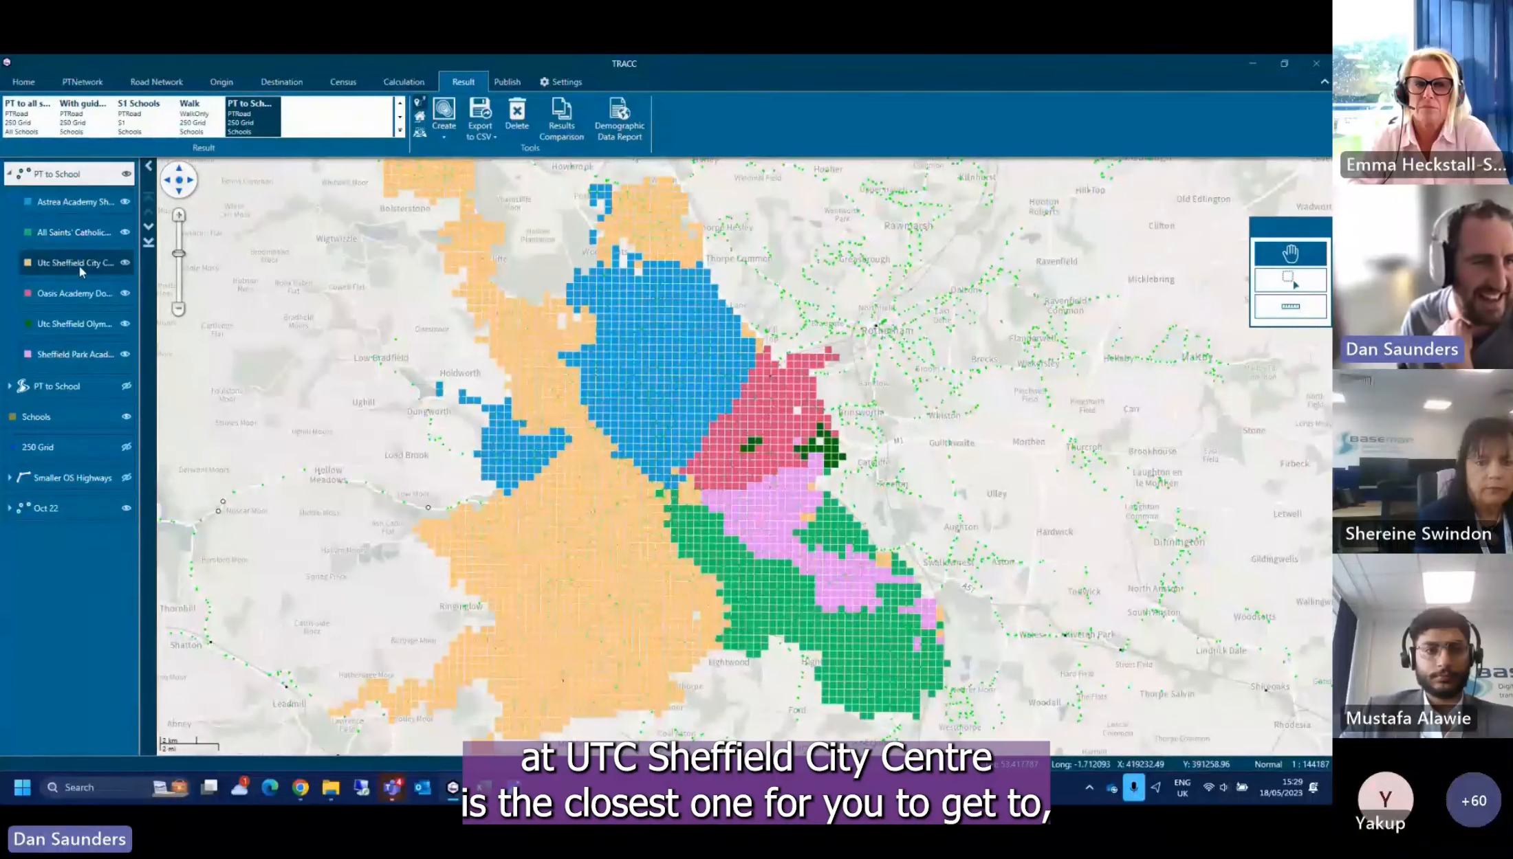
click(72, 422)
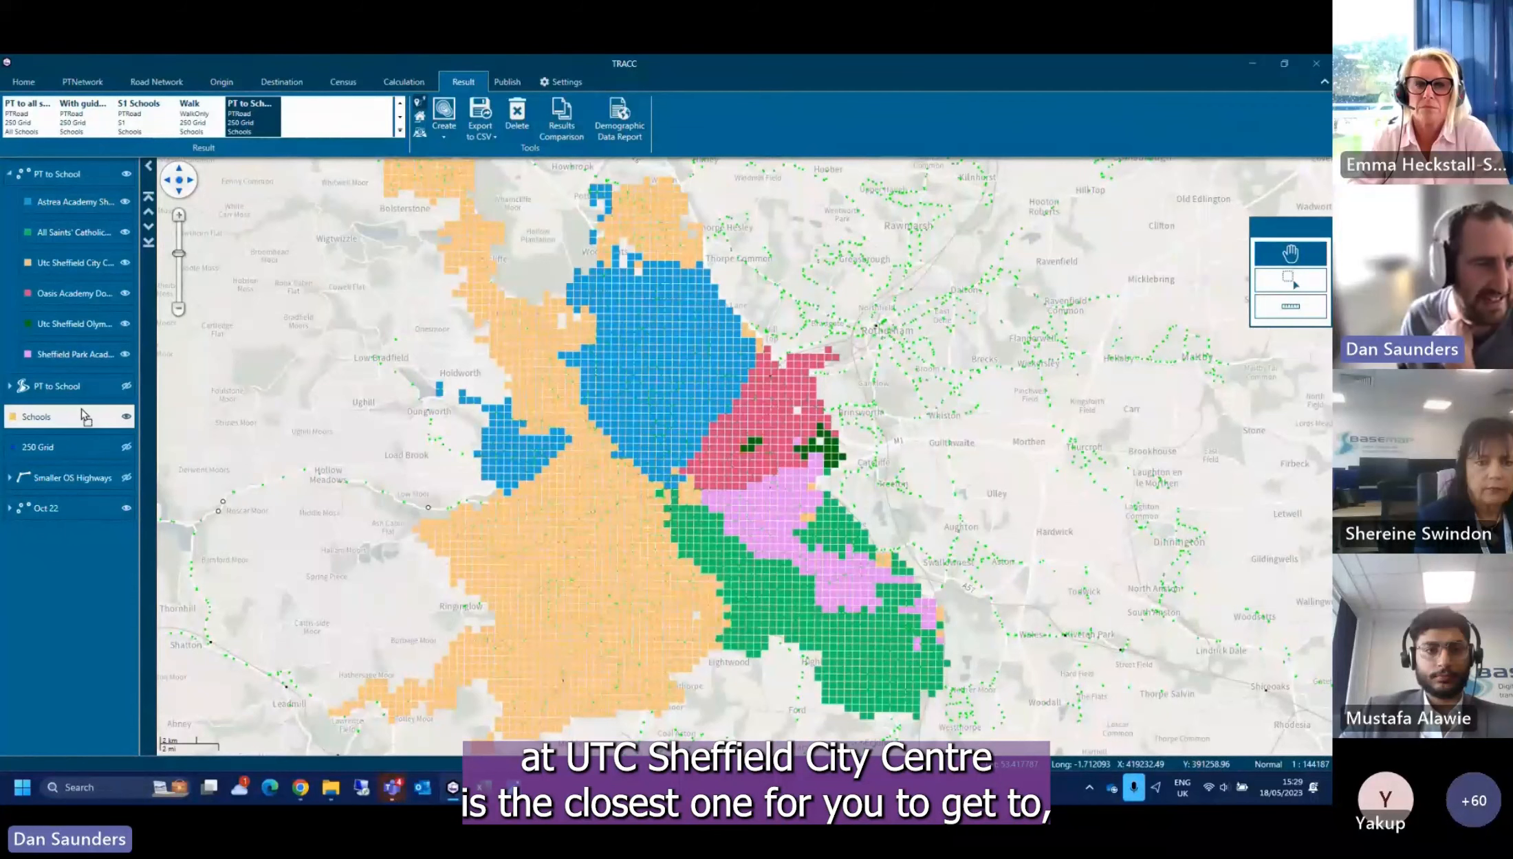
drag(82, 416, 76, 176)
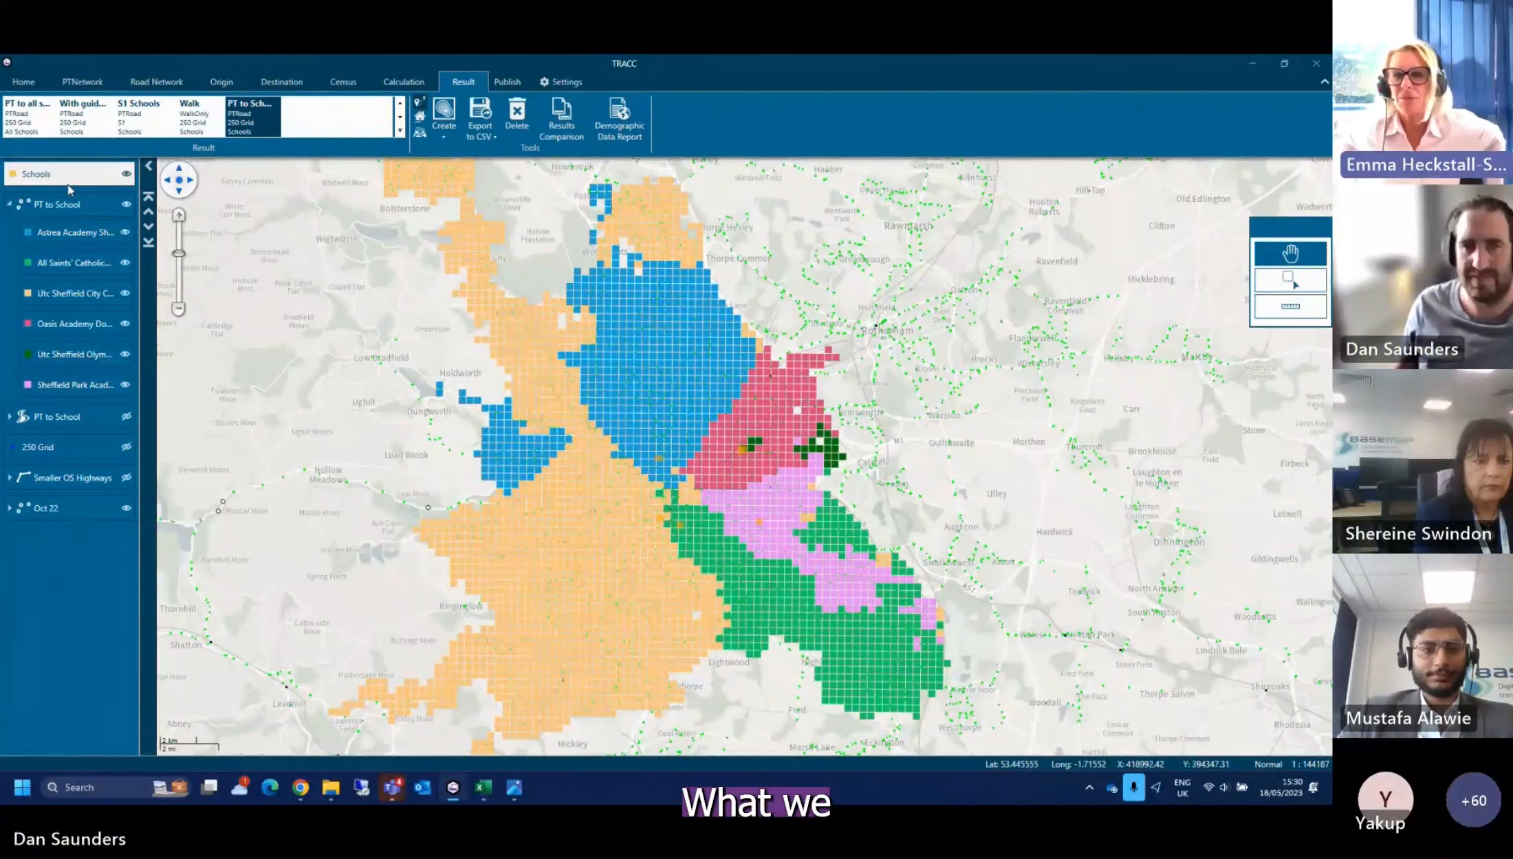
Hide the catchment layer and create a contour of the Walk result with three ranges up to 5, 10 and 15 minutes
click(126, 205)
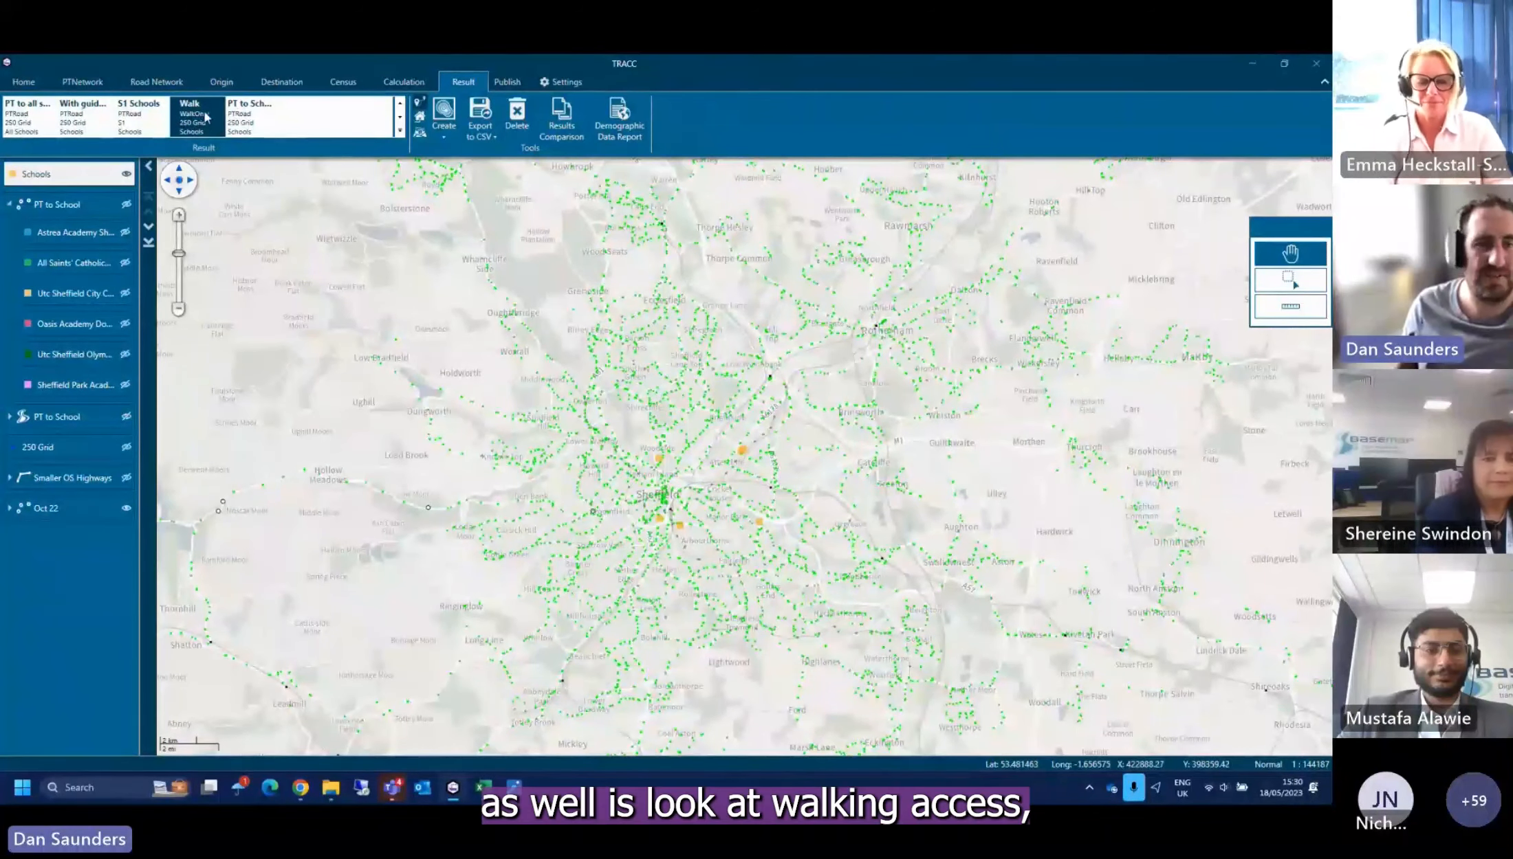
click(444, 113)
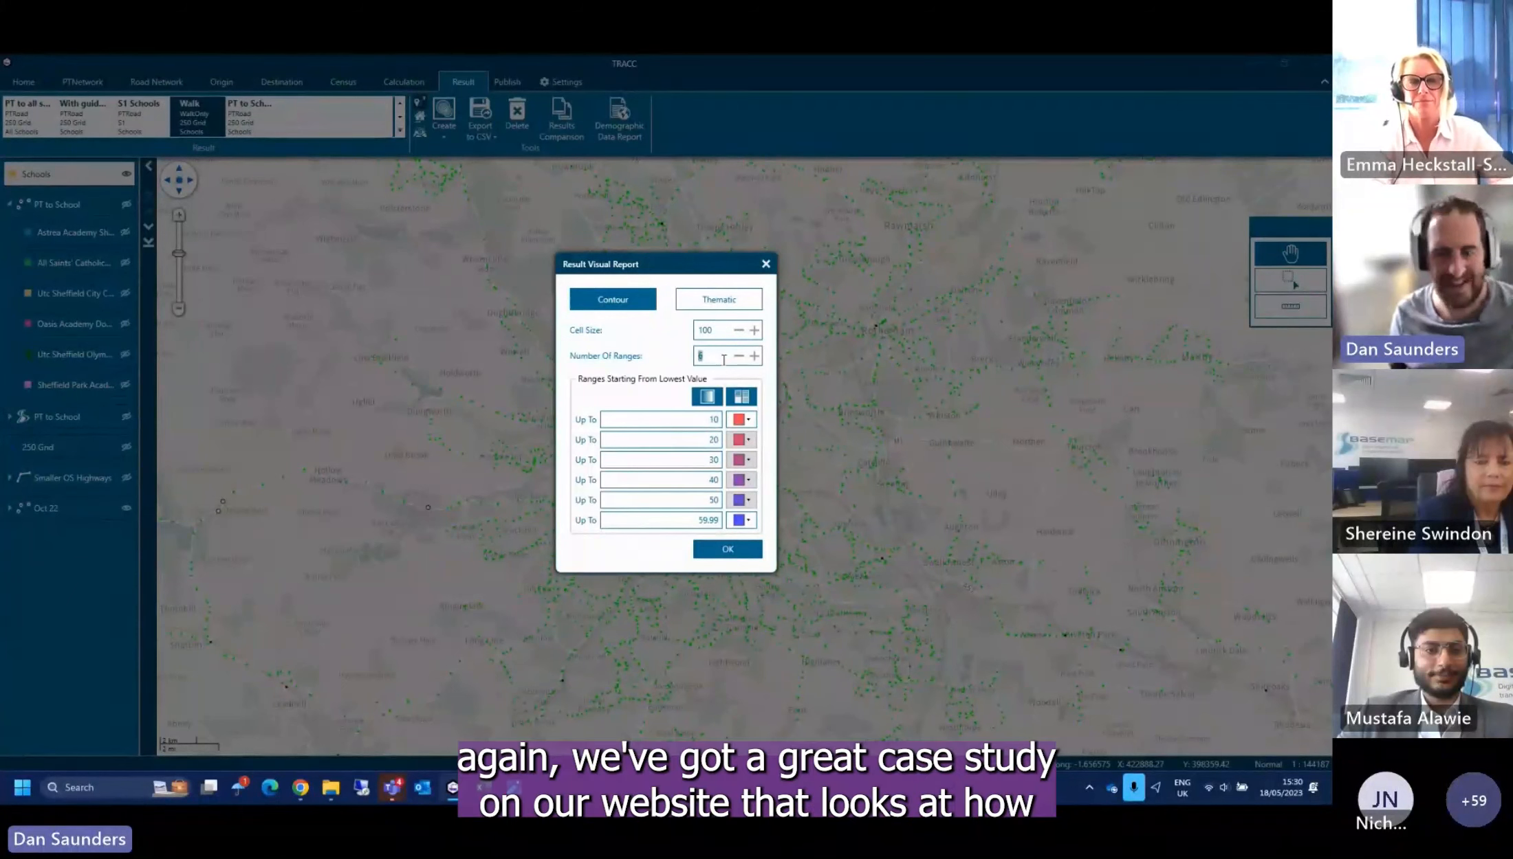
text(3)
drag(708, 450, 726, 459)
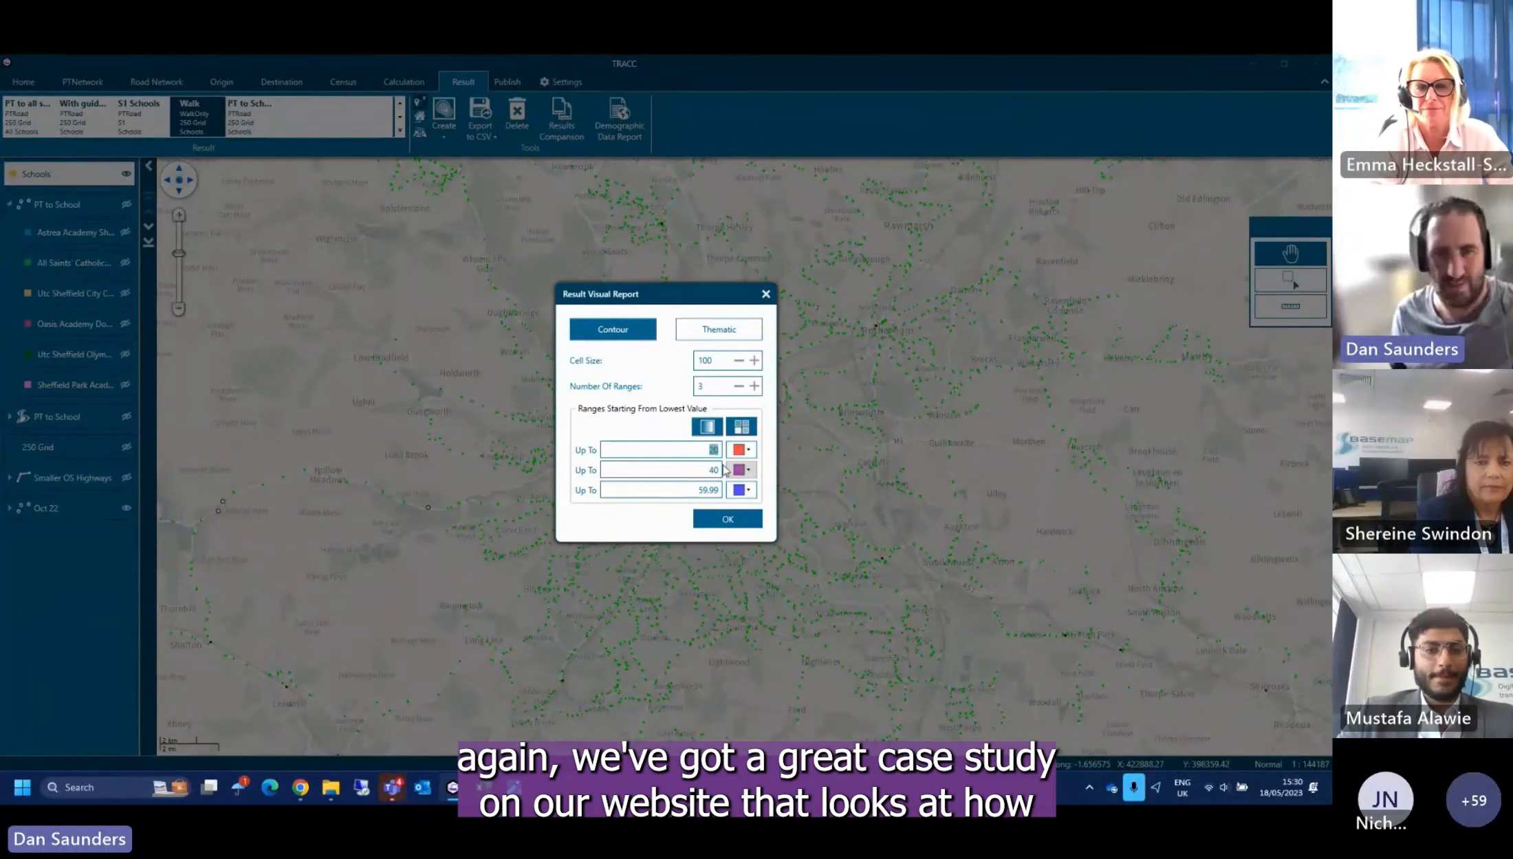
text(5)
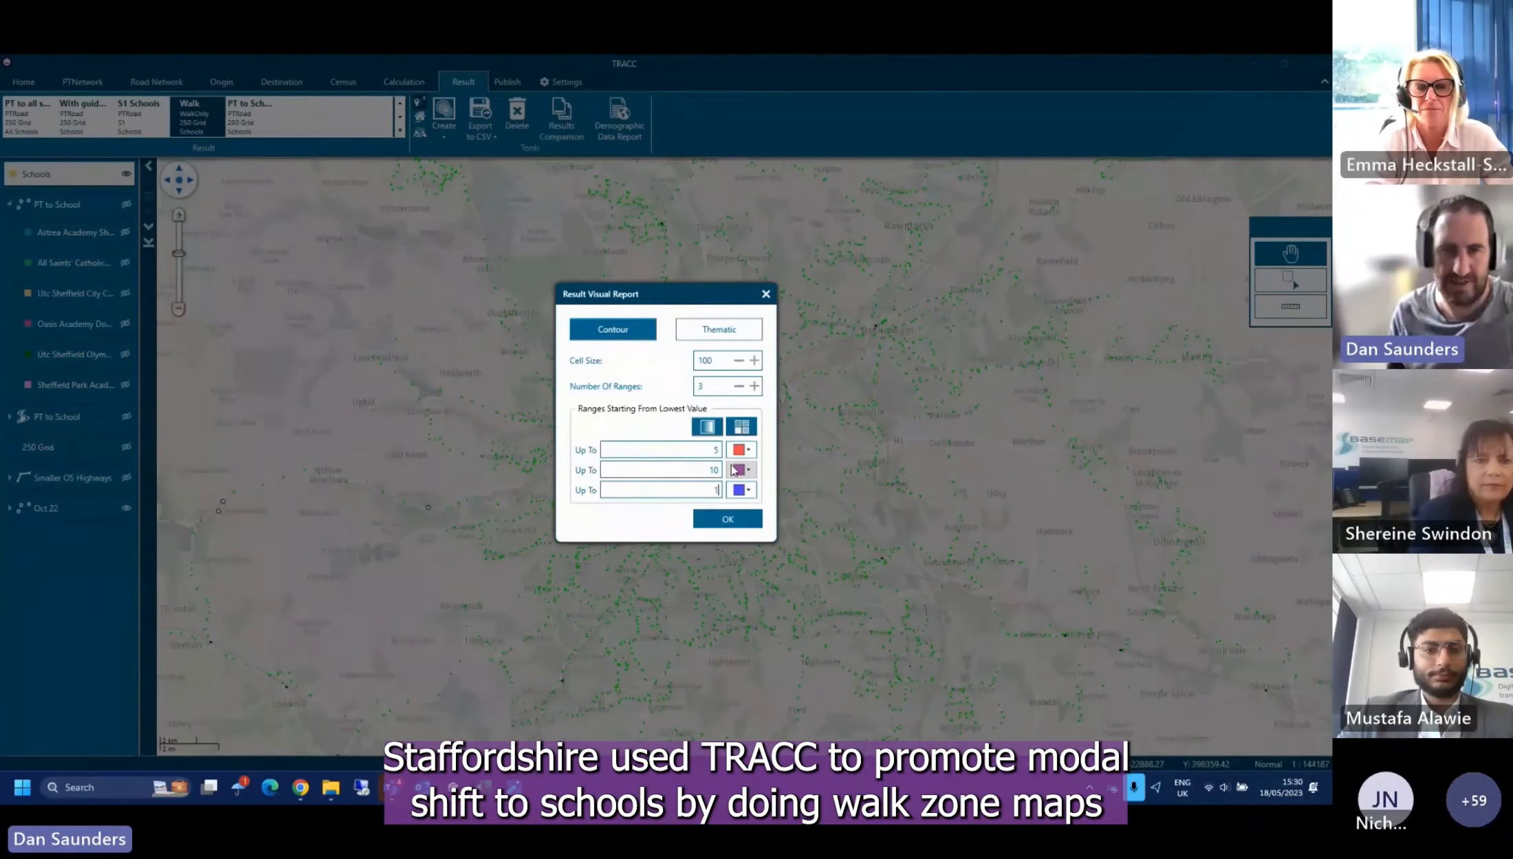
click(732, 524)
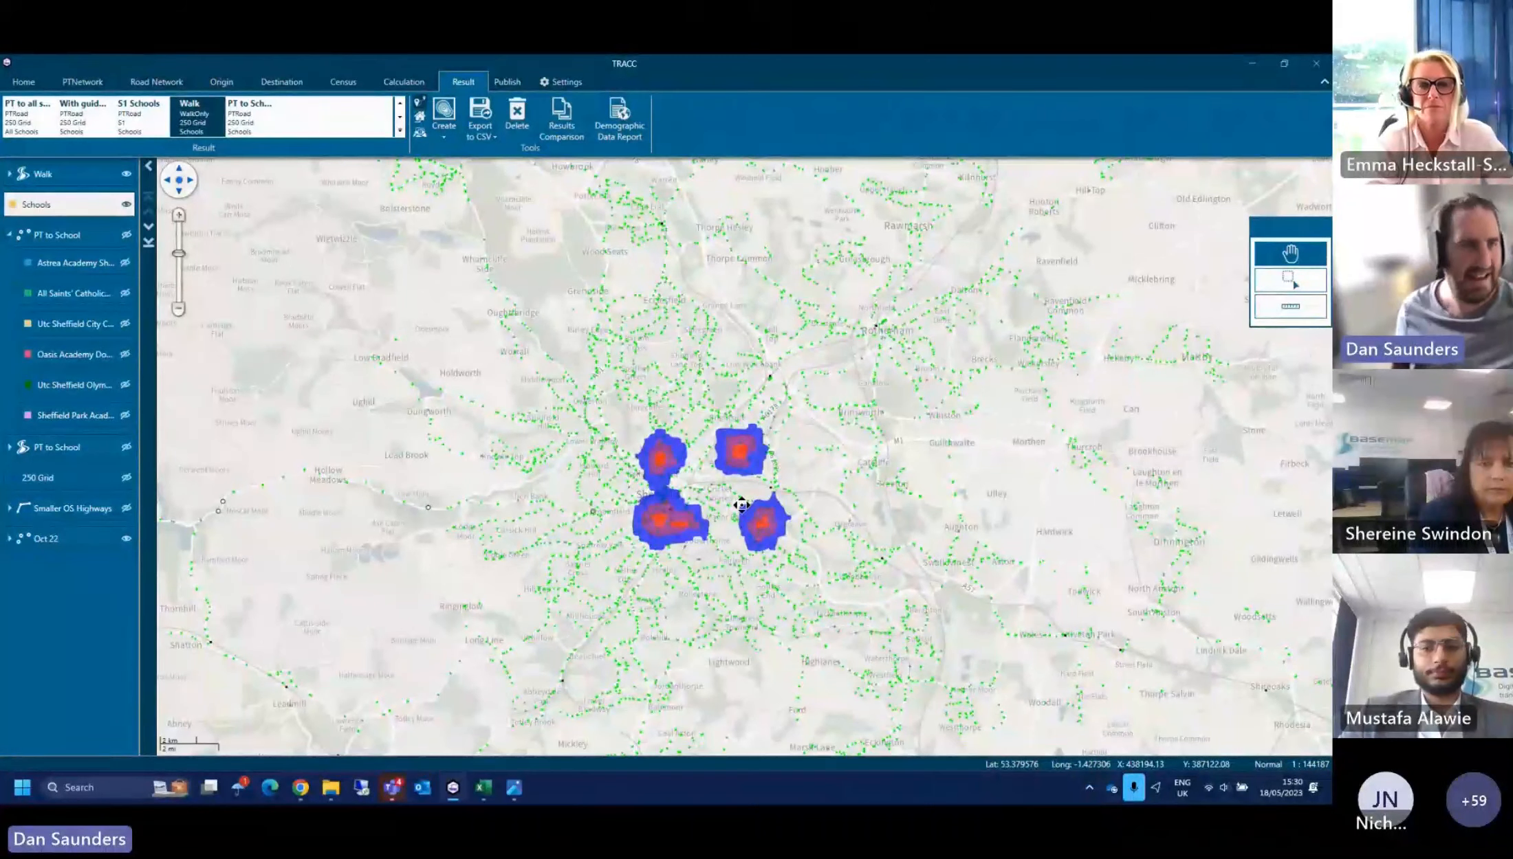
Expand the Walk layer's legend to examine its time ranges, and look at the Export Contour Per Destination option
scroll(729, 498, up, 1)
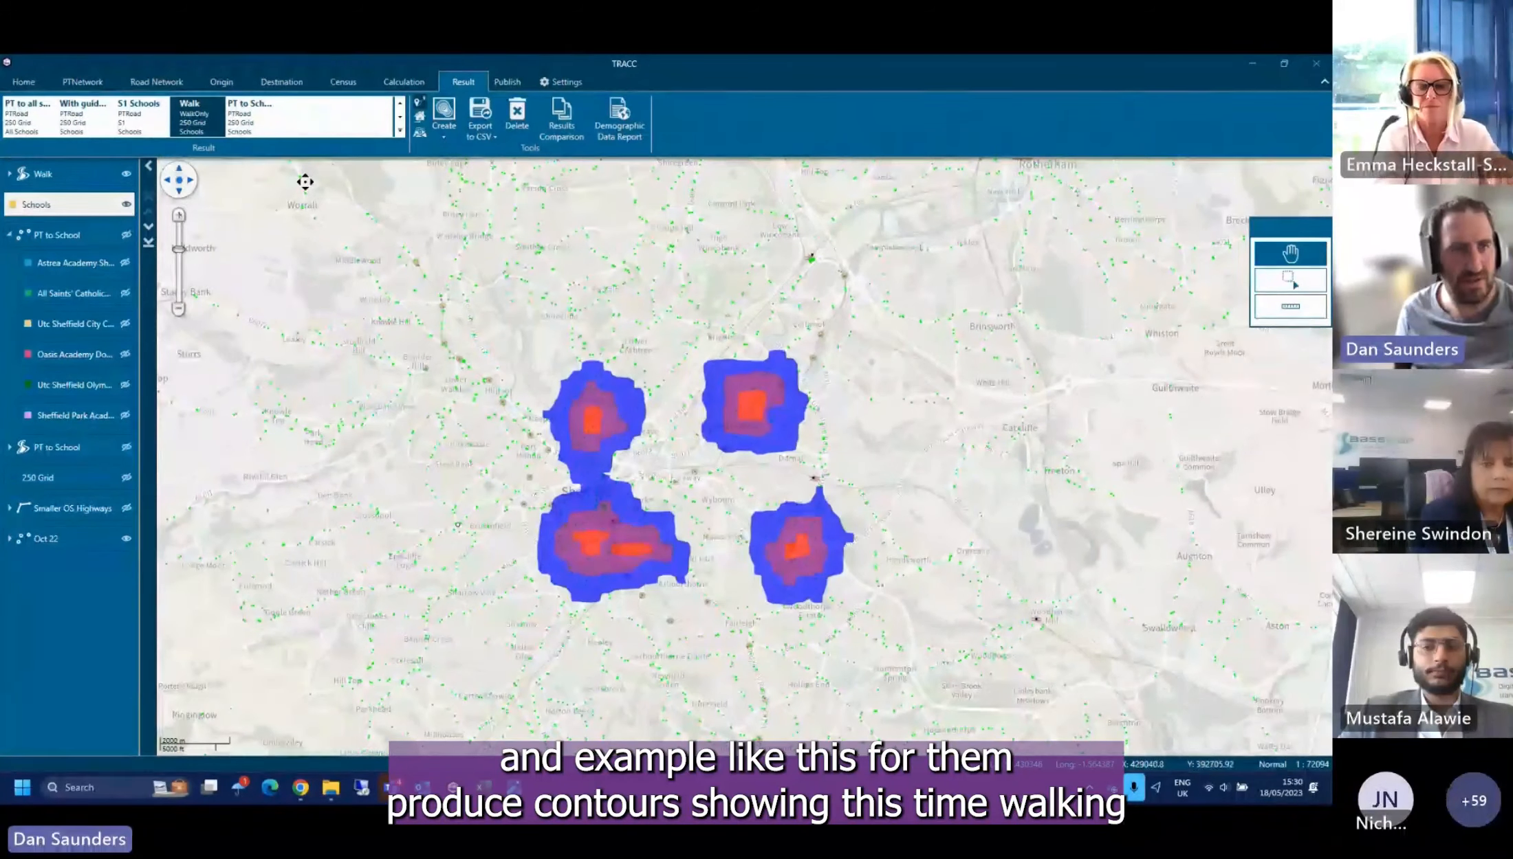
click(10, 173)
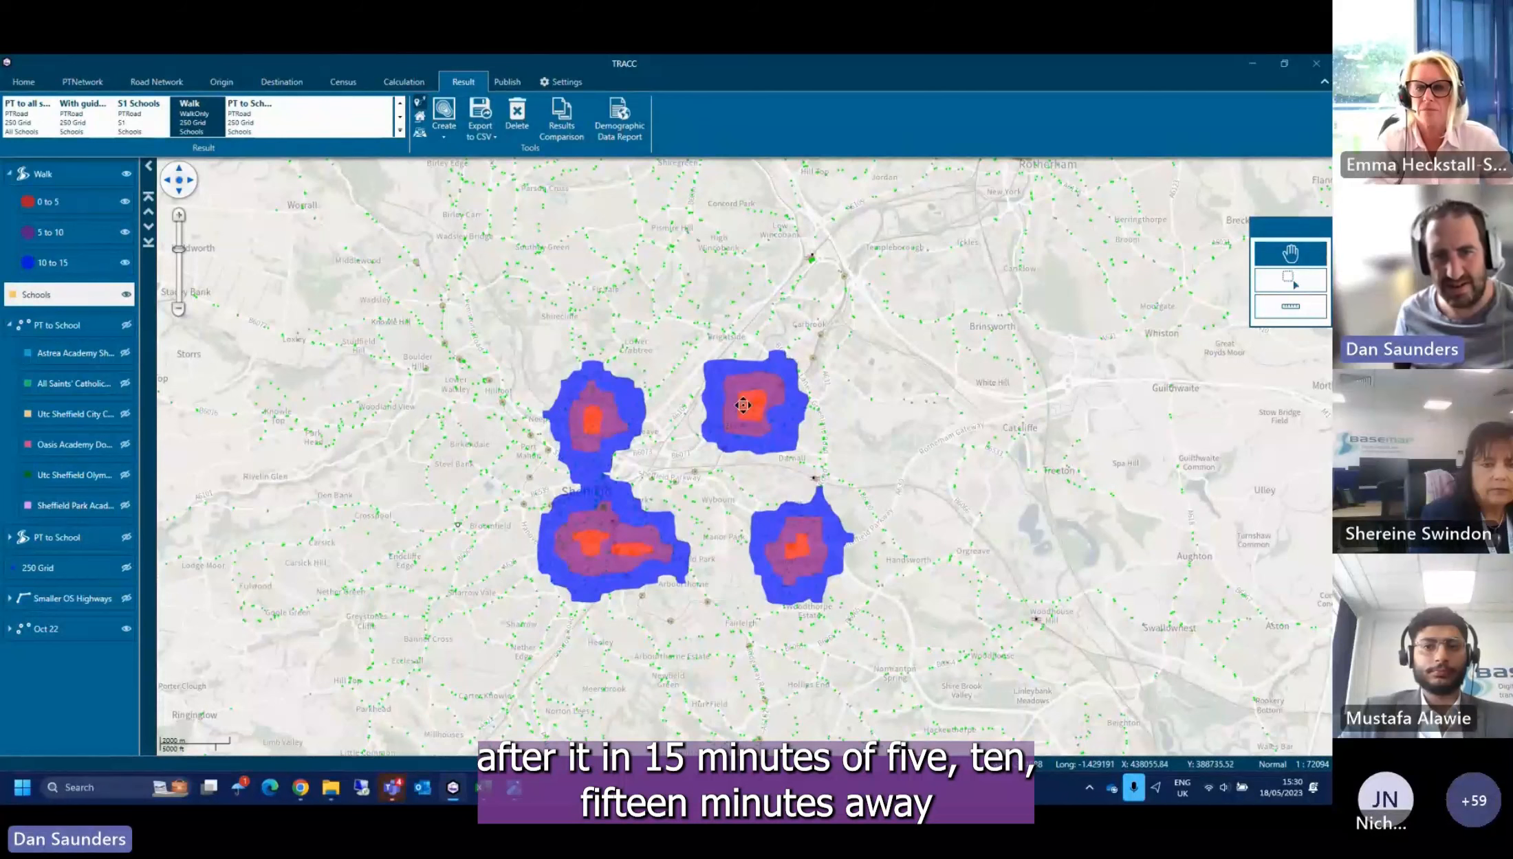
click(445, 134)
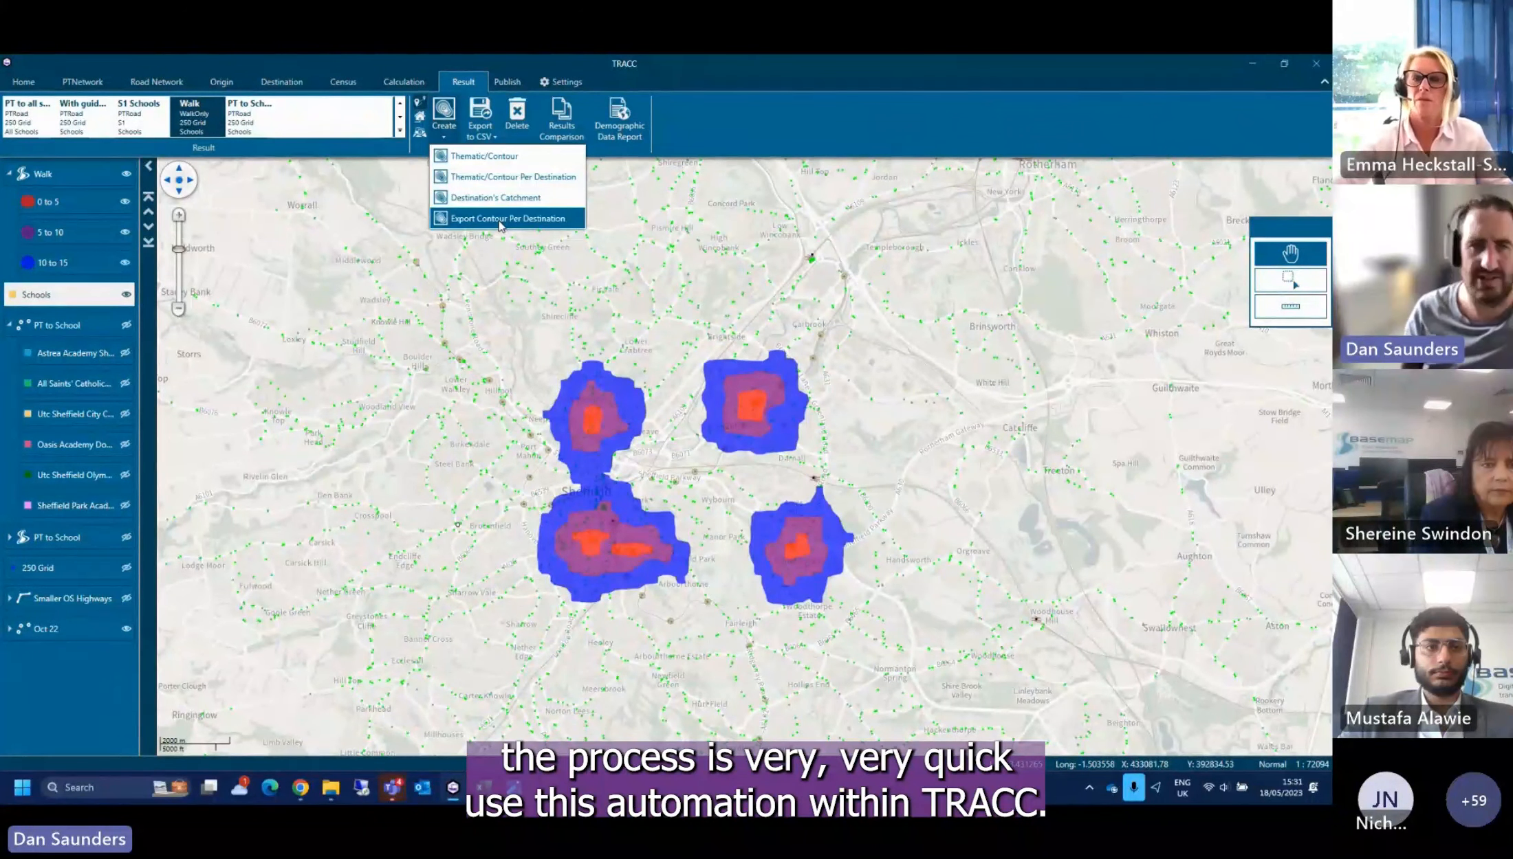
click(667, 73)
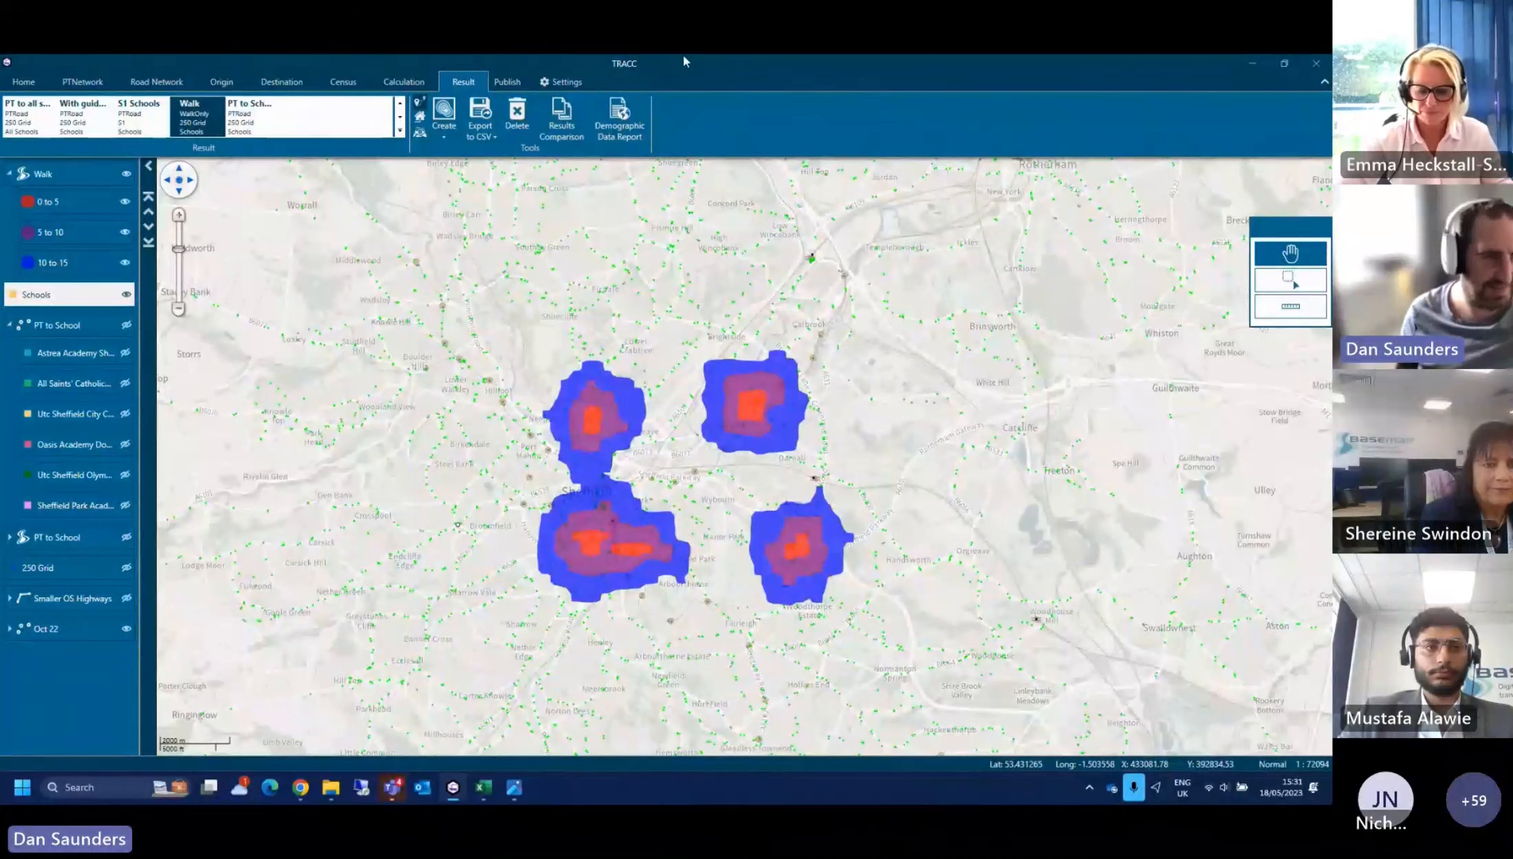
Hide the Schools layer, remove the catchment and Walk layers, and show the three-range PT to School contour again
click(126, 295)
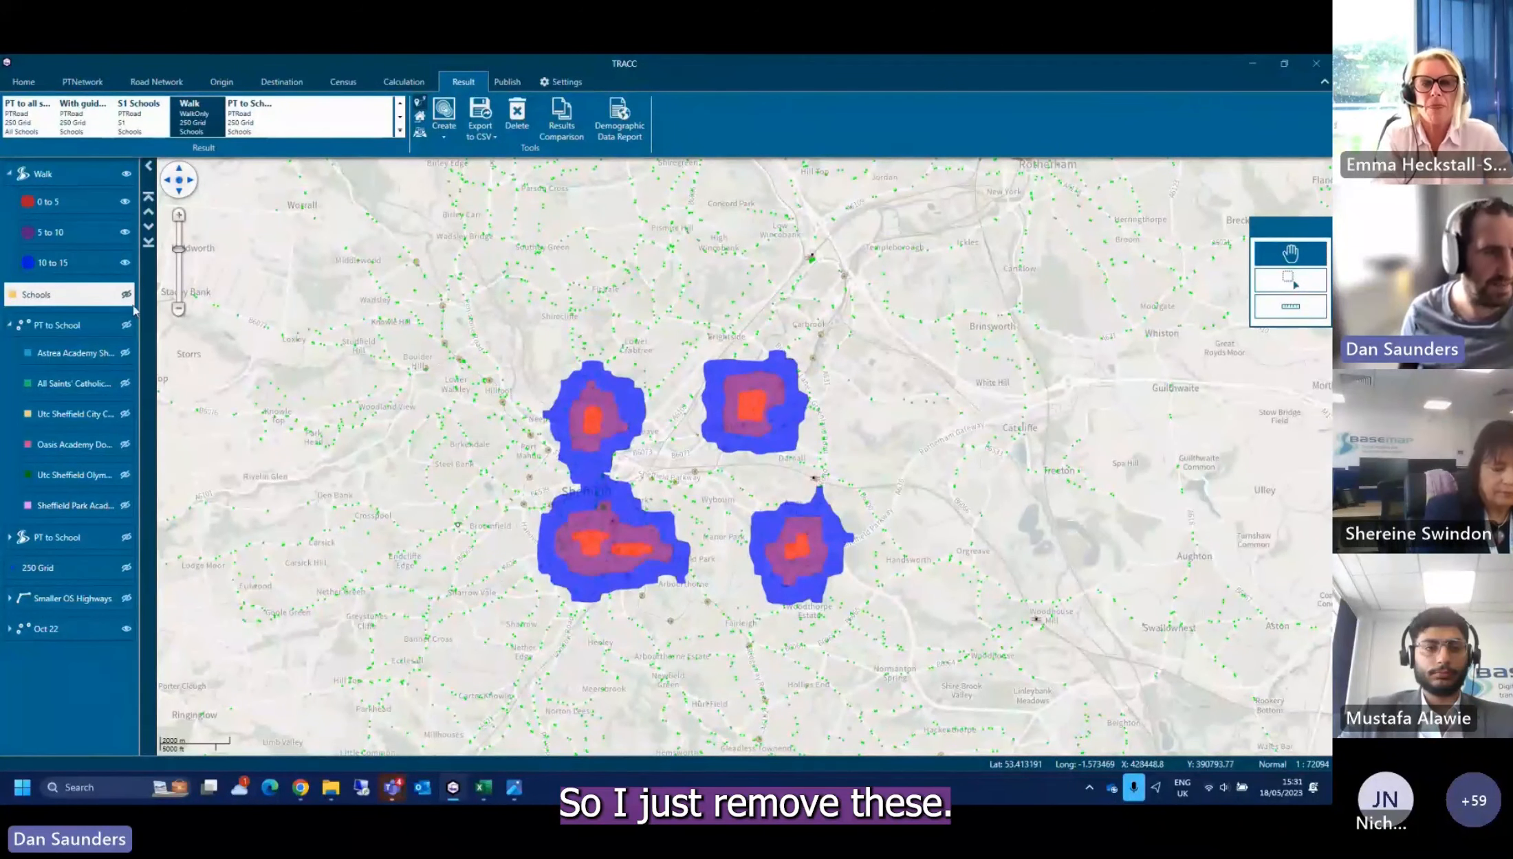
click(78, 335)
right_click(78, 335)
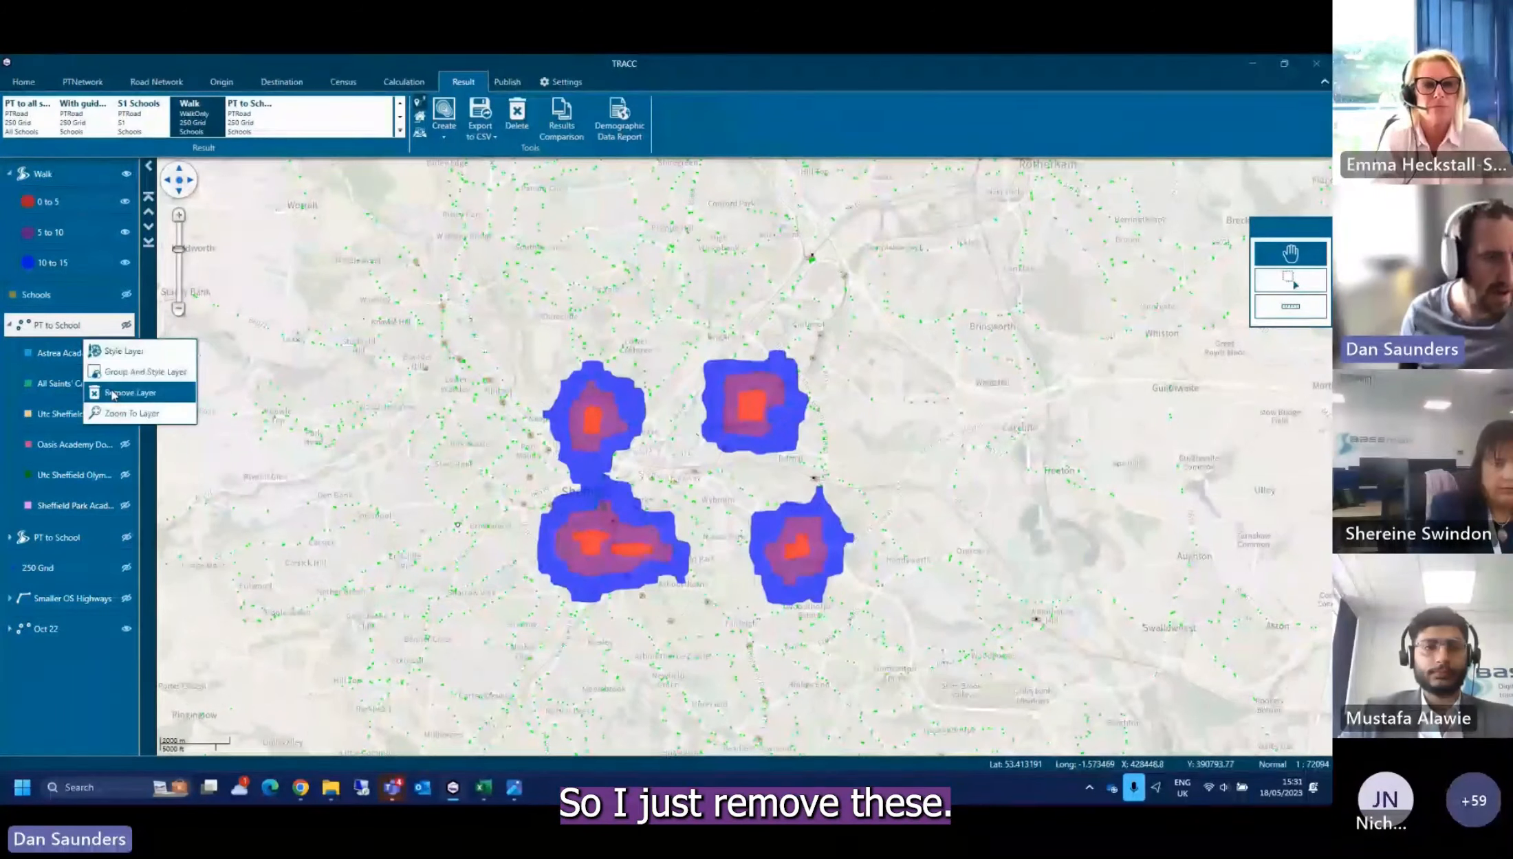
click(120, 385)
right_click(61, 180)
click(108, 238)
click(126, 204)
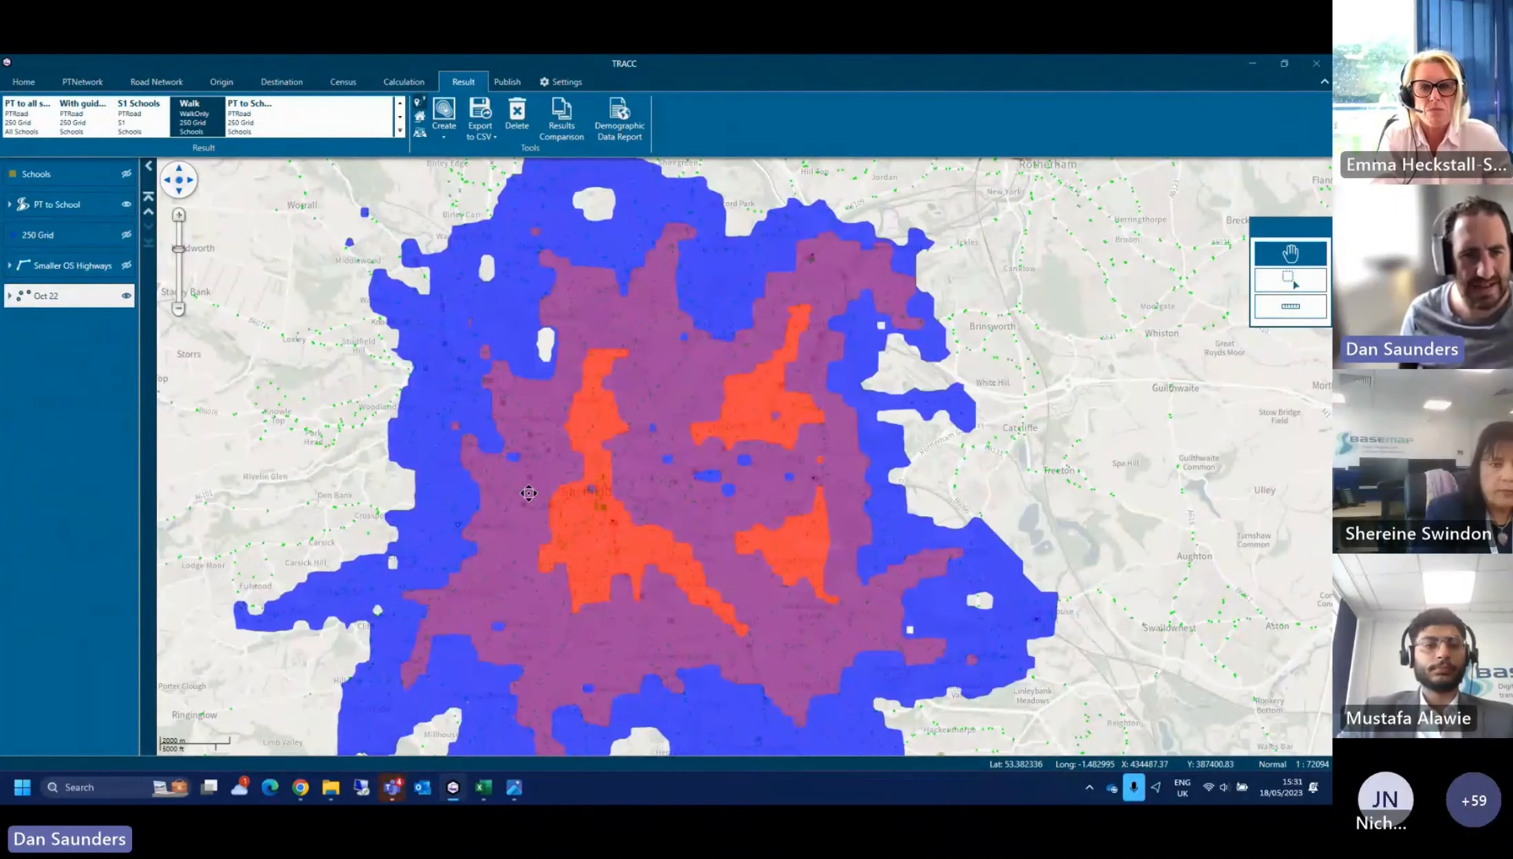
scroll(533, 495, down, 2)
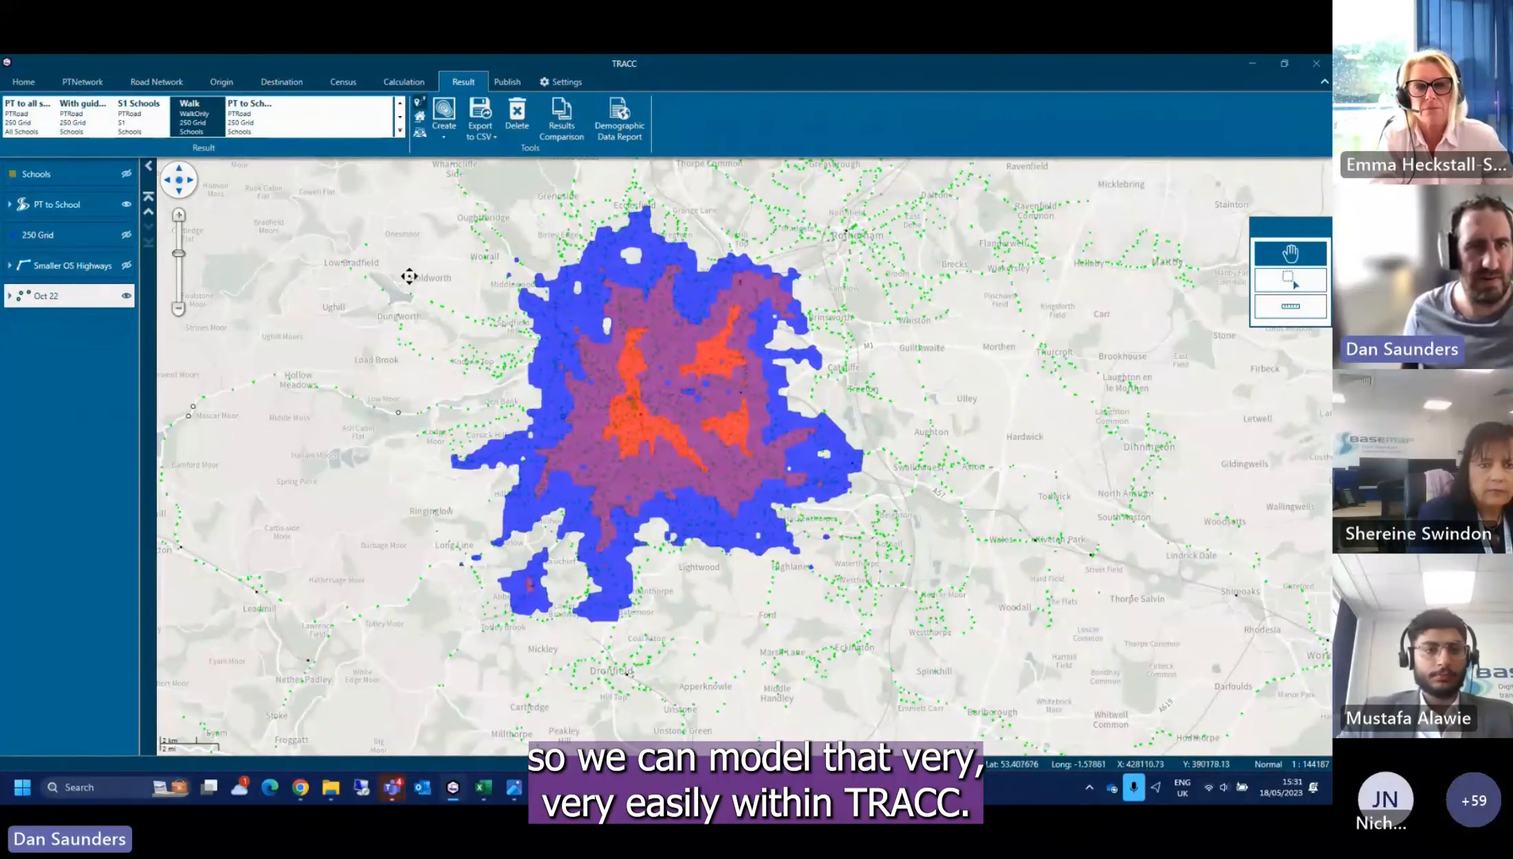
Create a new public transport stop named Stop1 at about easting 427525, northing 387014, leaving the NaPTAN ID blank, and save it
click(81, 95)
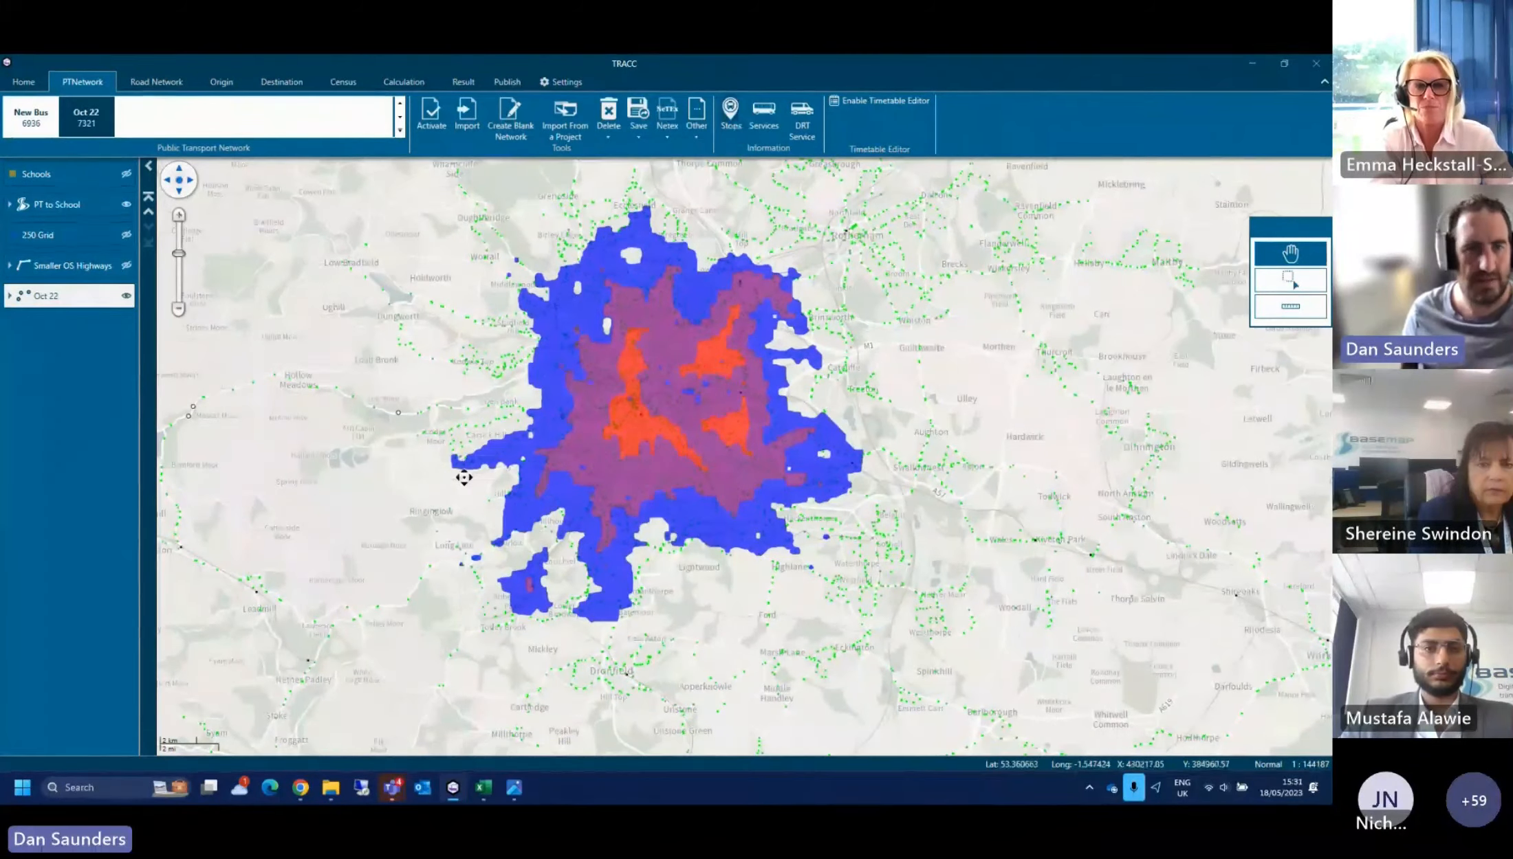
click(730, 116)
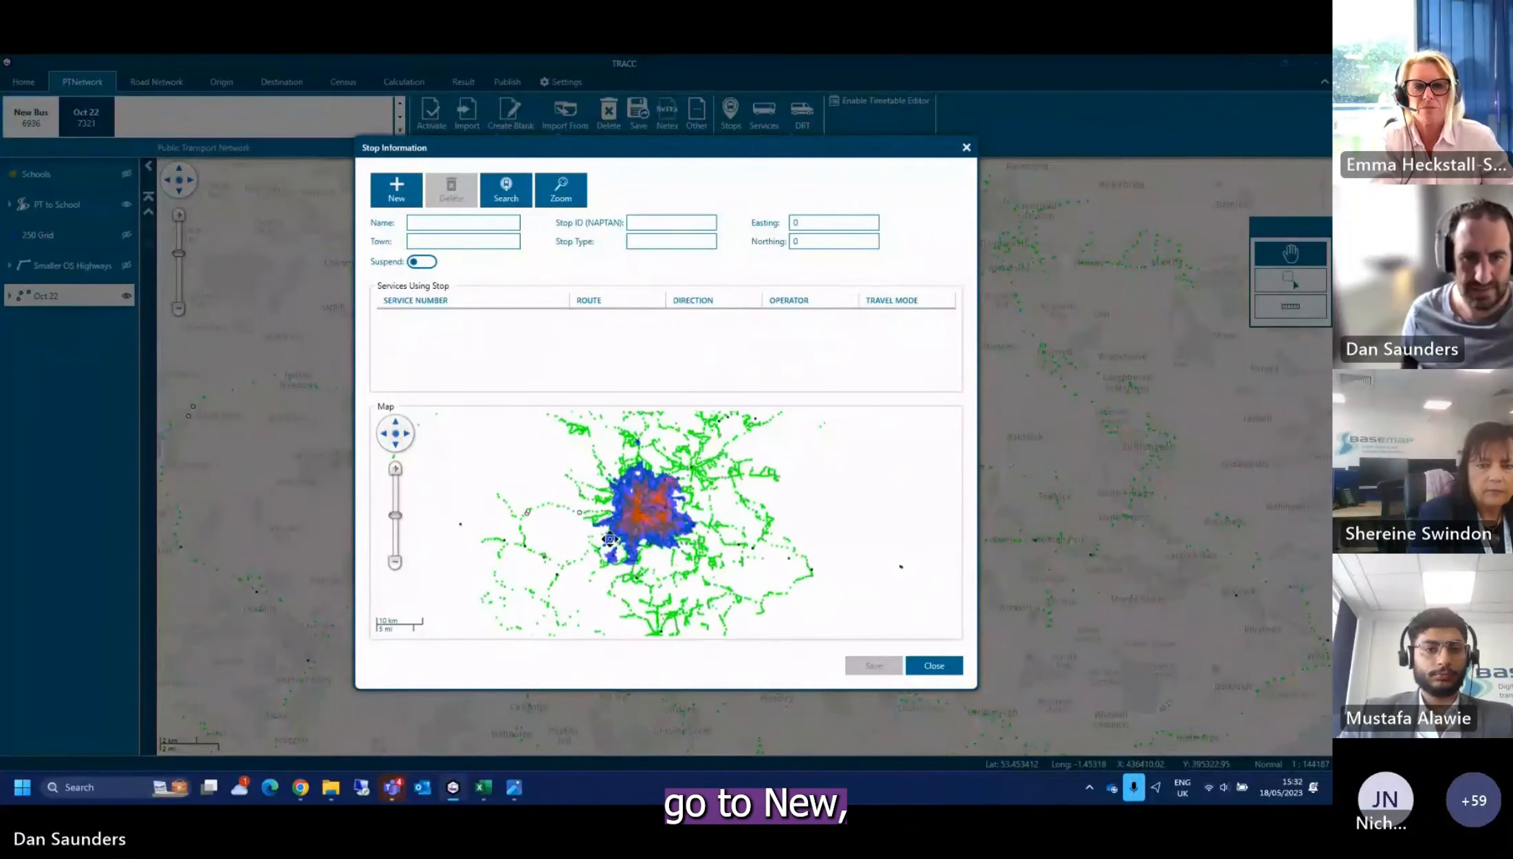
scroll(609, 540, up, 3)
scroll(588, 527, up, 3)
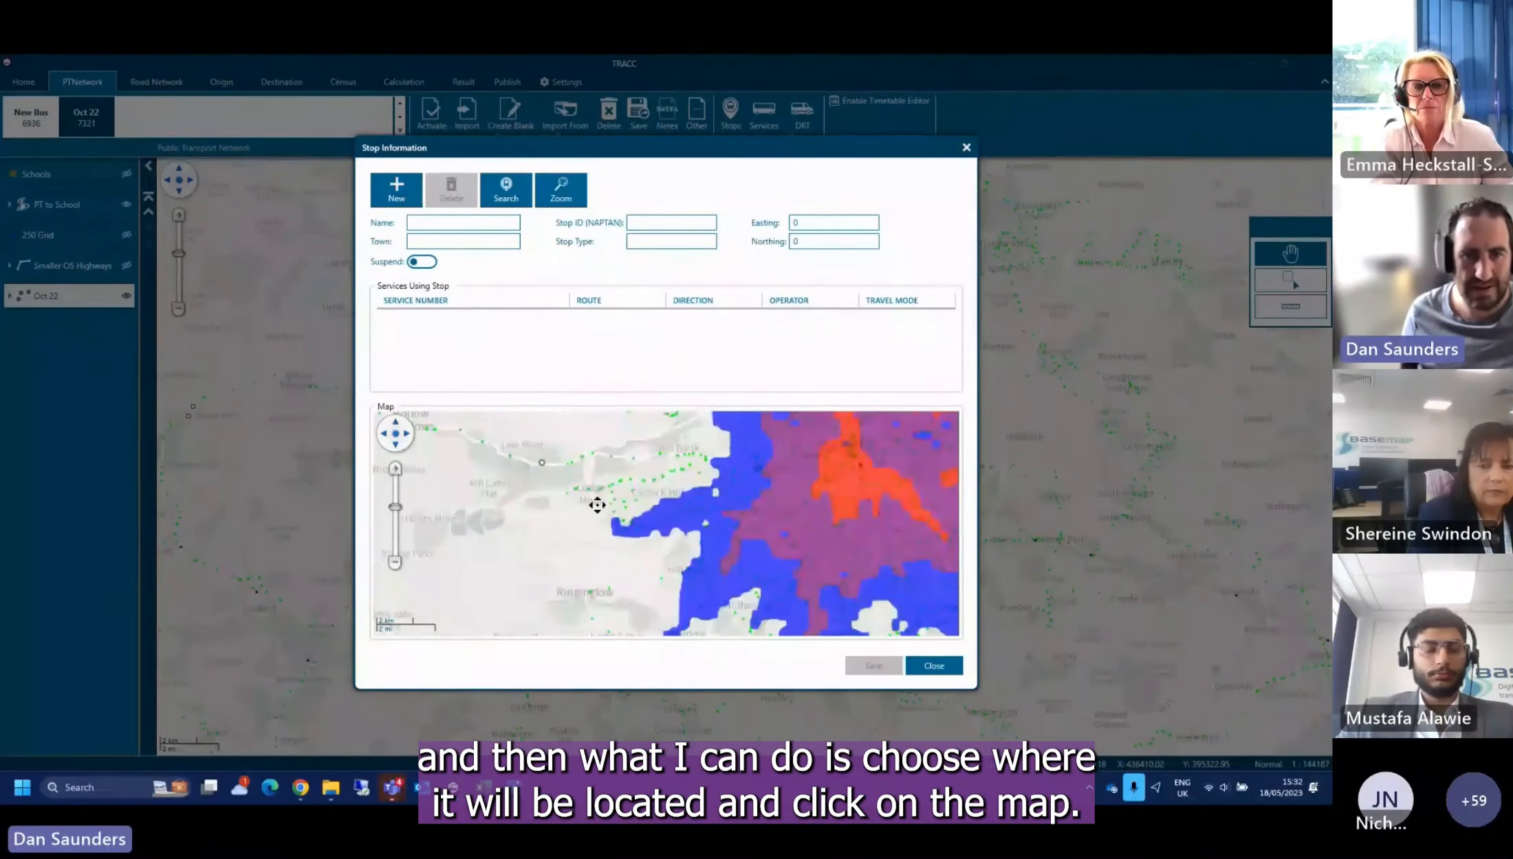
scroll(597, 506, up, 1)
drag(523, 470, 543, 512)
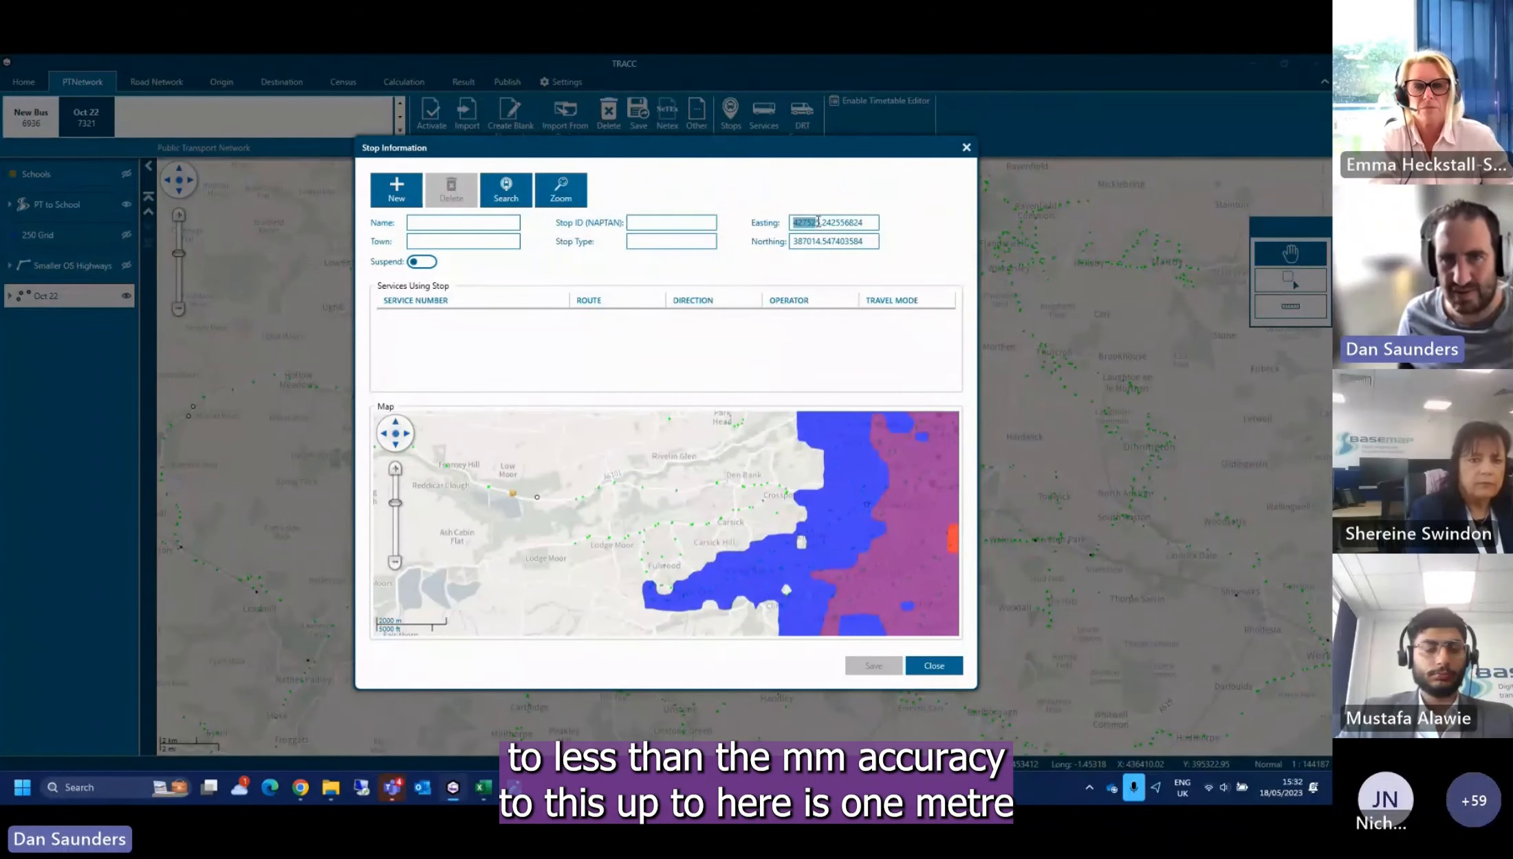
drag(824, 222, 875, 220)
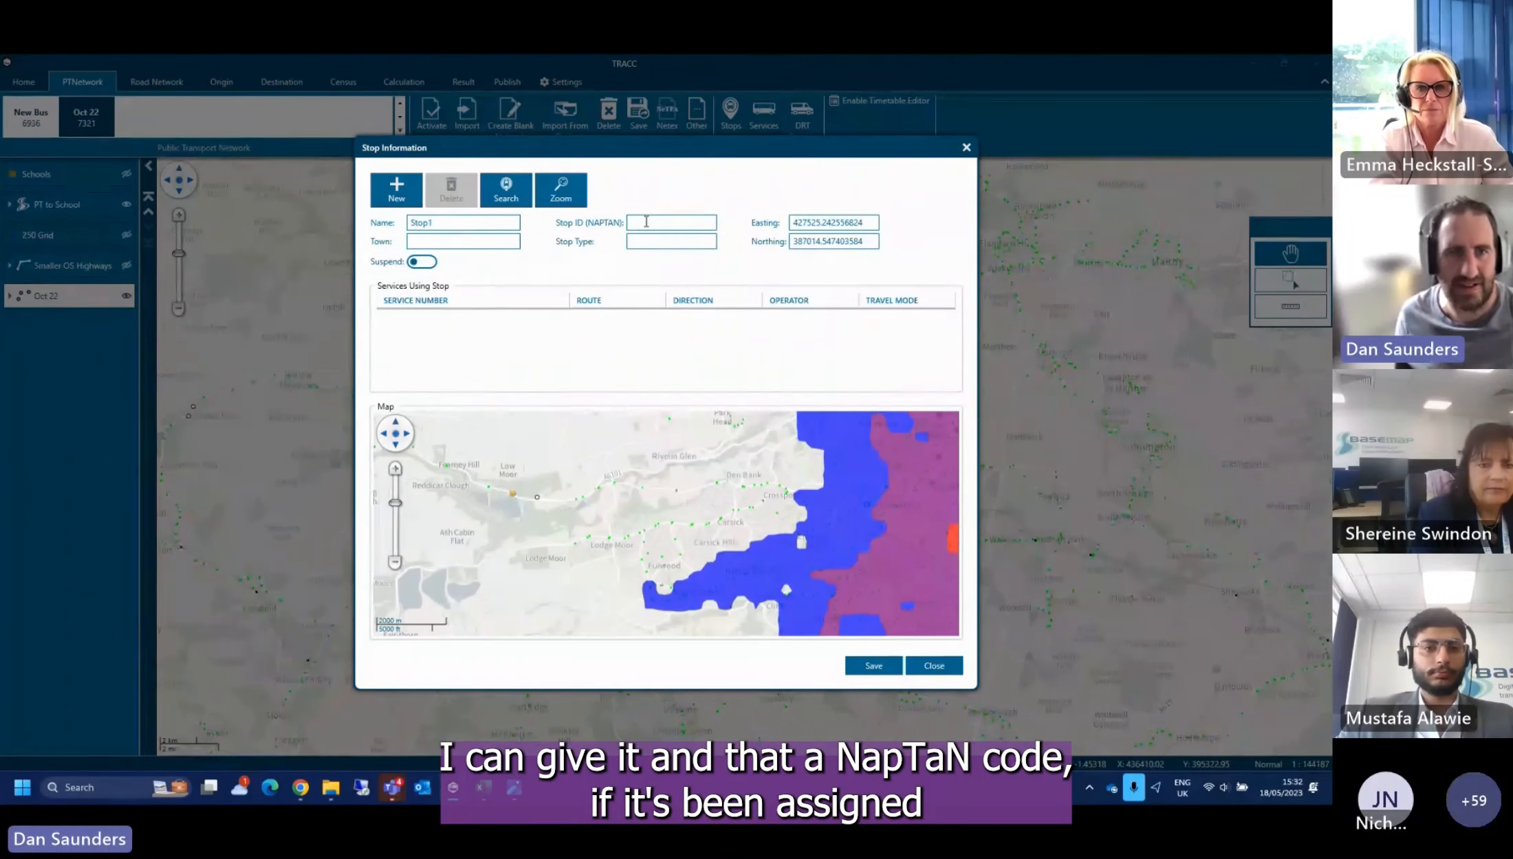
click(867, 666)
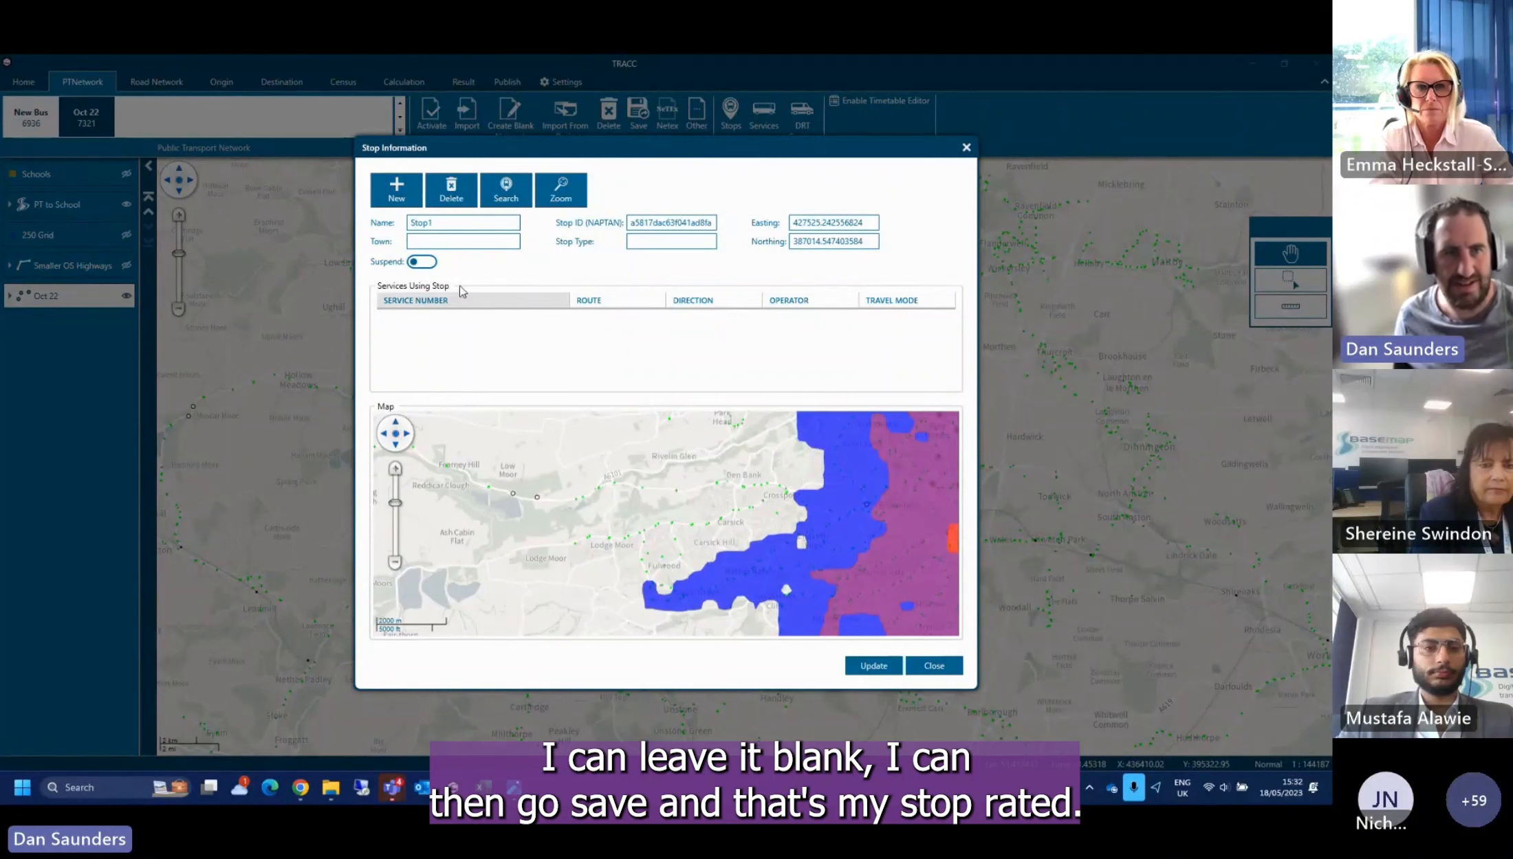
Place a second new stop named Stop2 at about easting 428300, northing 386950, and close the stop information without saving
click(396, 190)
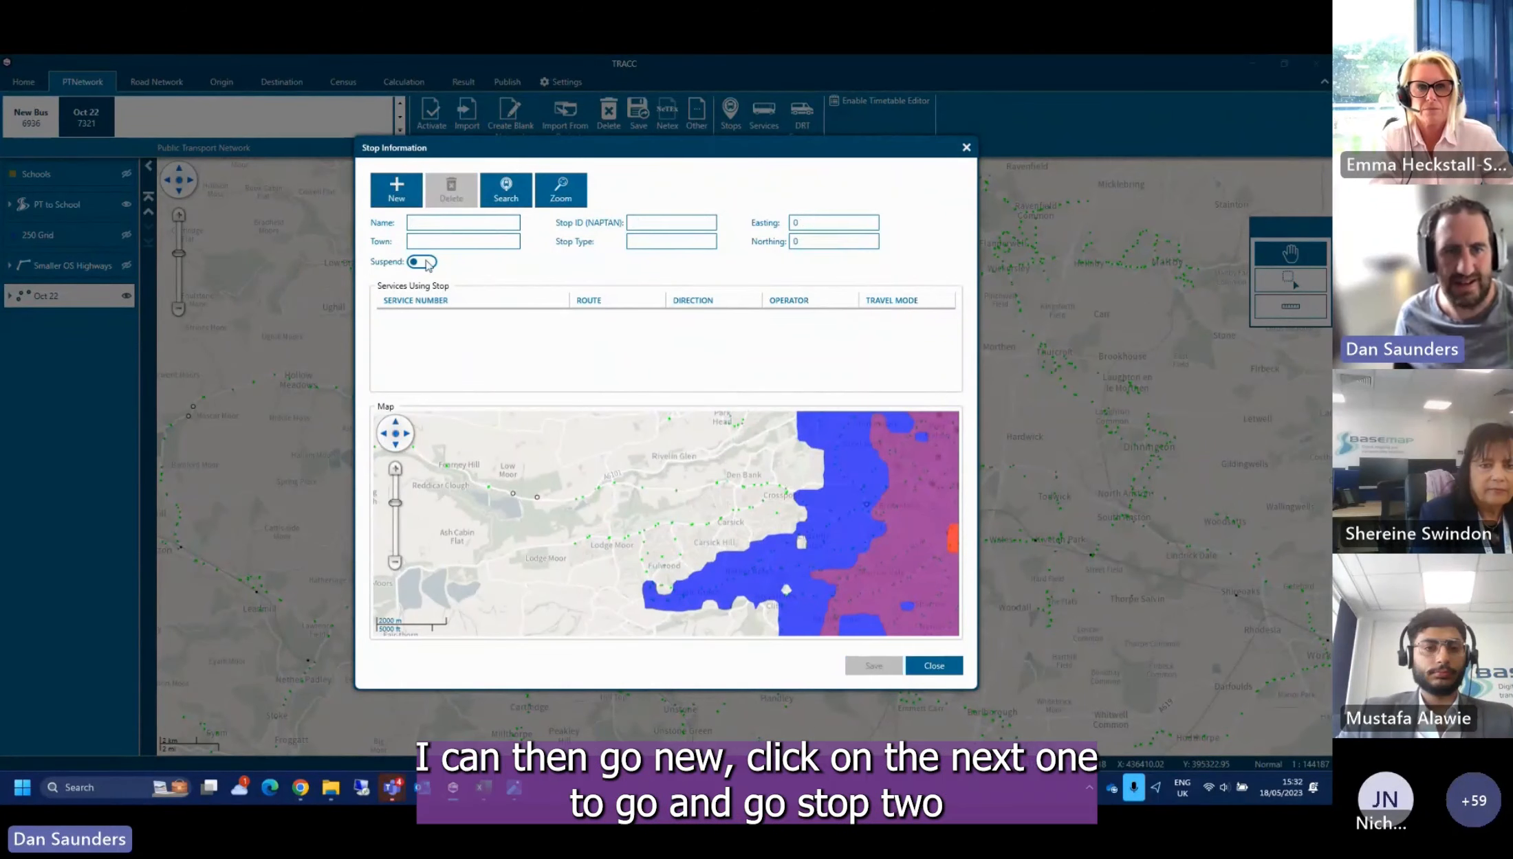
click(559, 496)
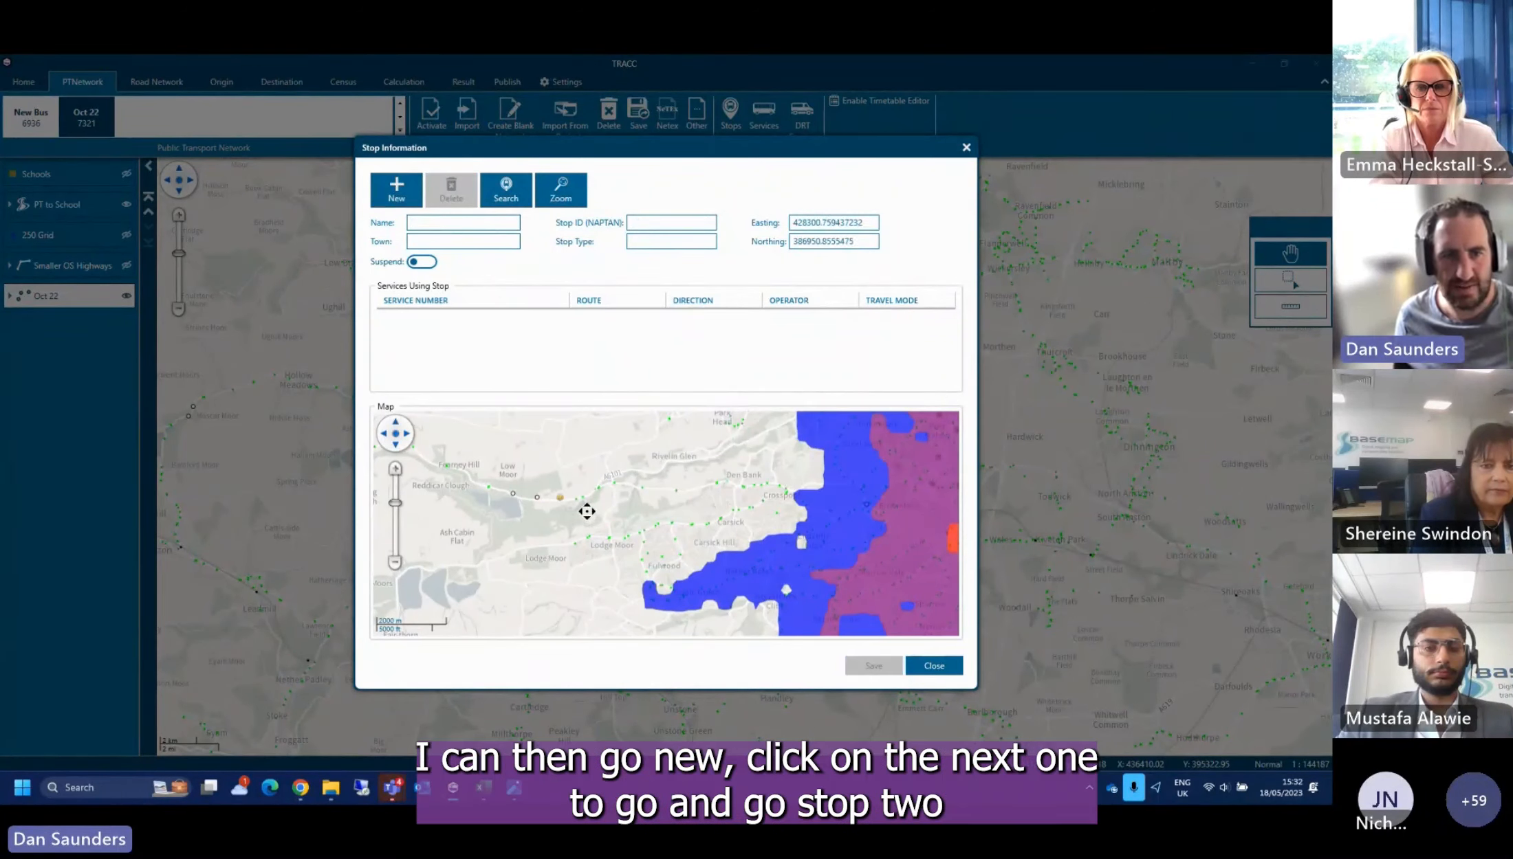
click(453, 223)
text(Stop2)
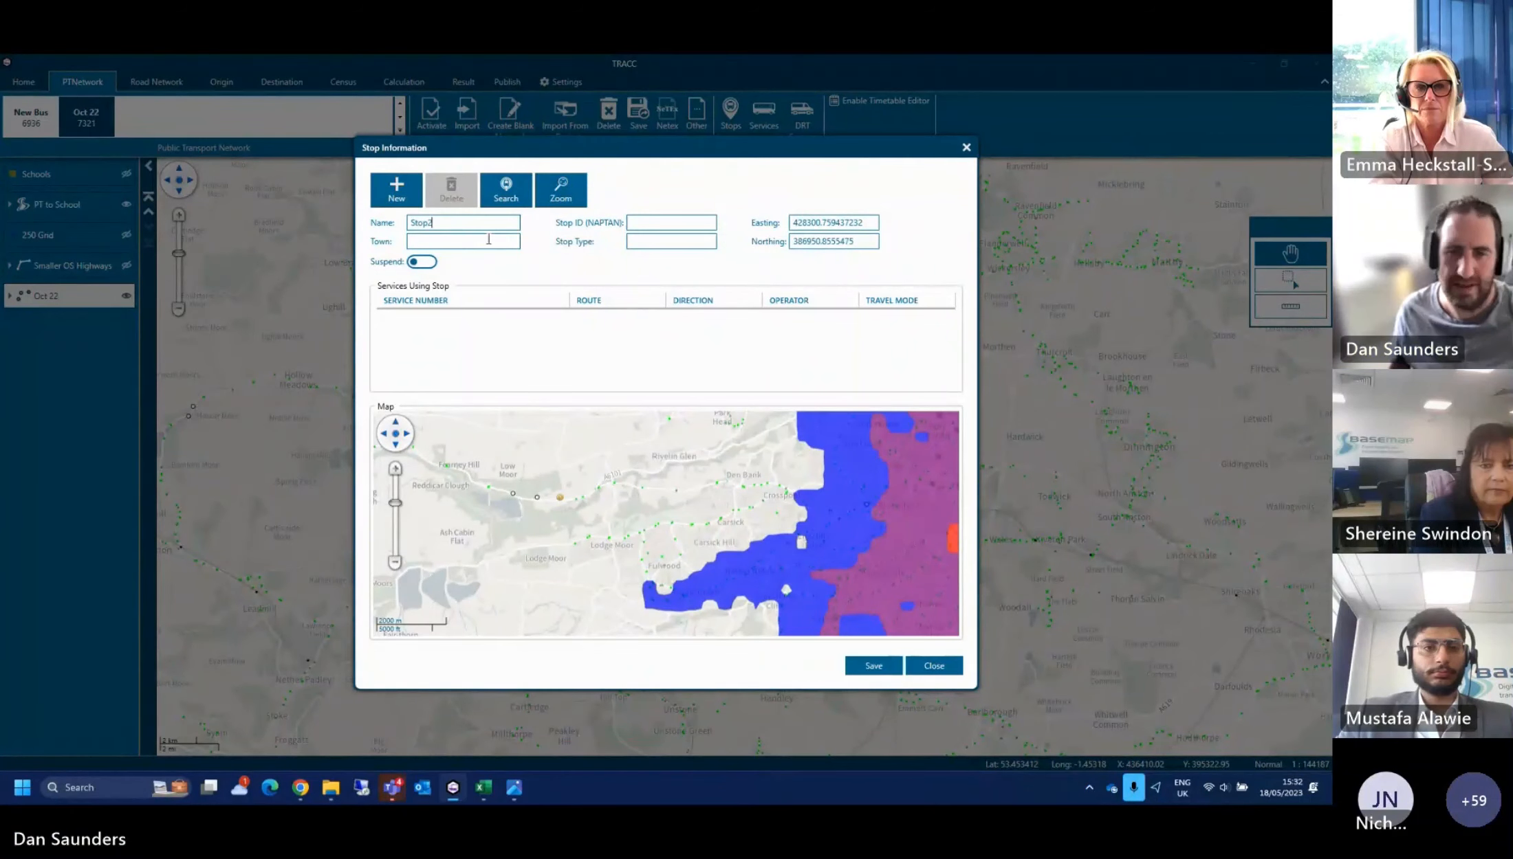
click(934, 665)
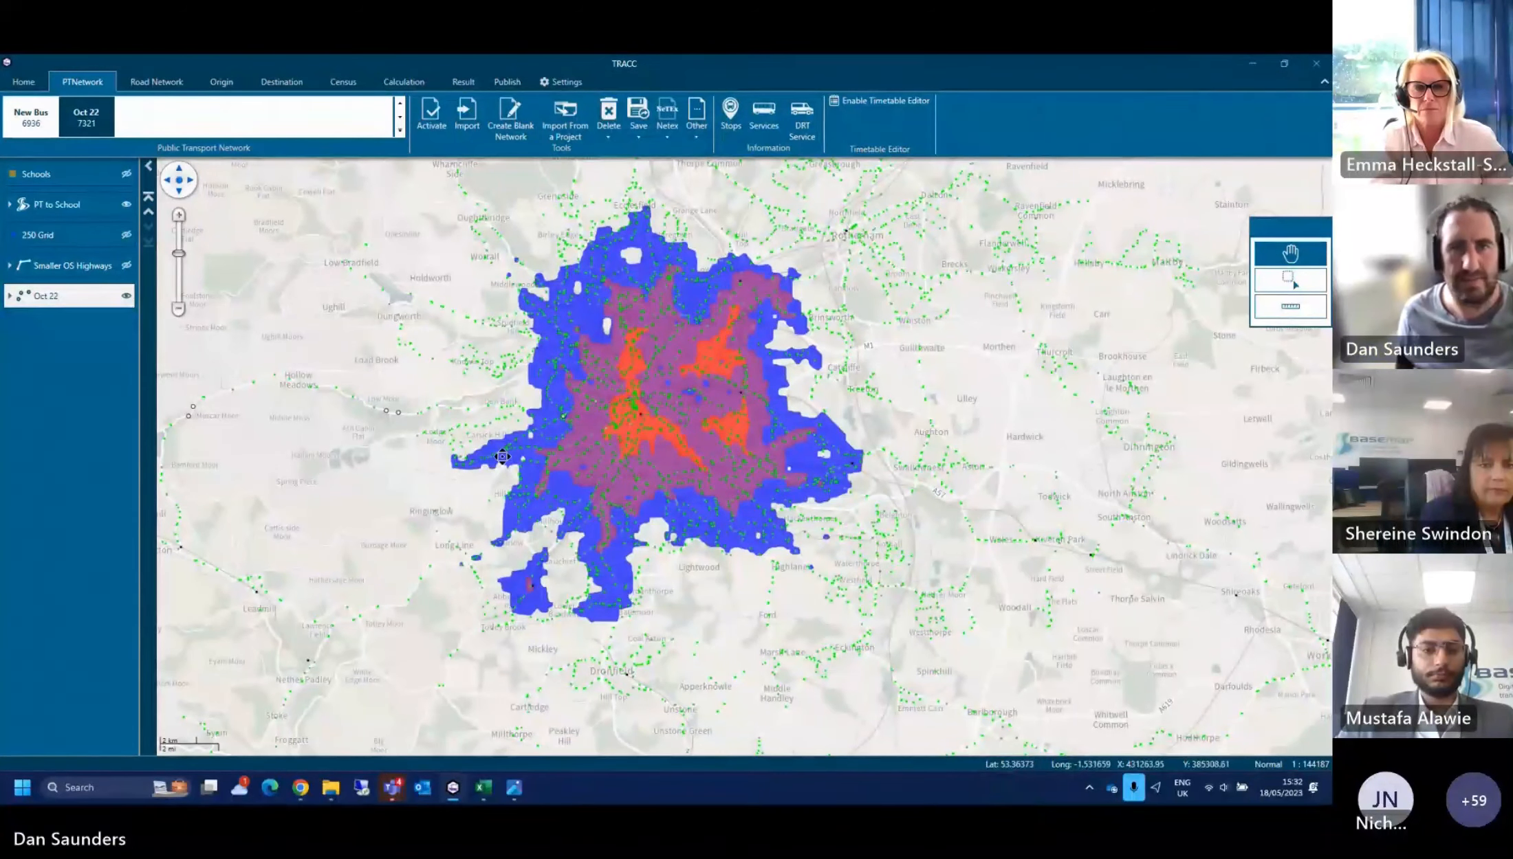
Fill in a new service with service number D1, travel mode GuidedBusway and operator DANS
click(777, 124)
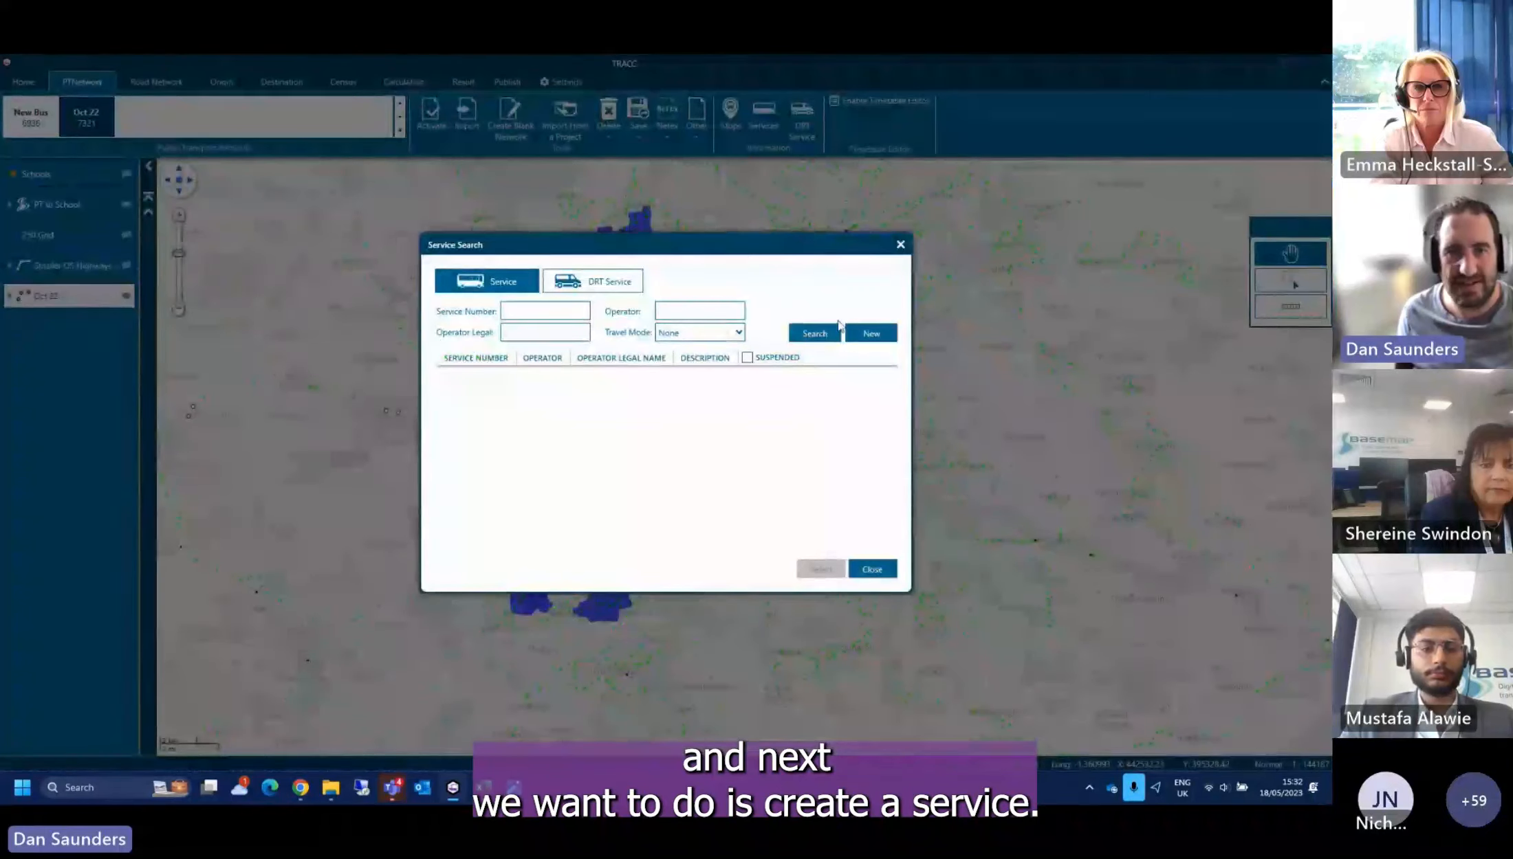
click(871, 333)
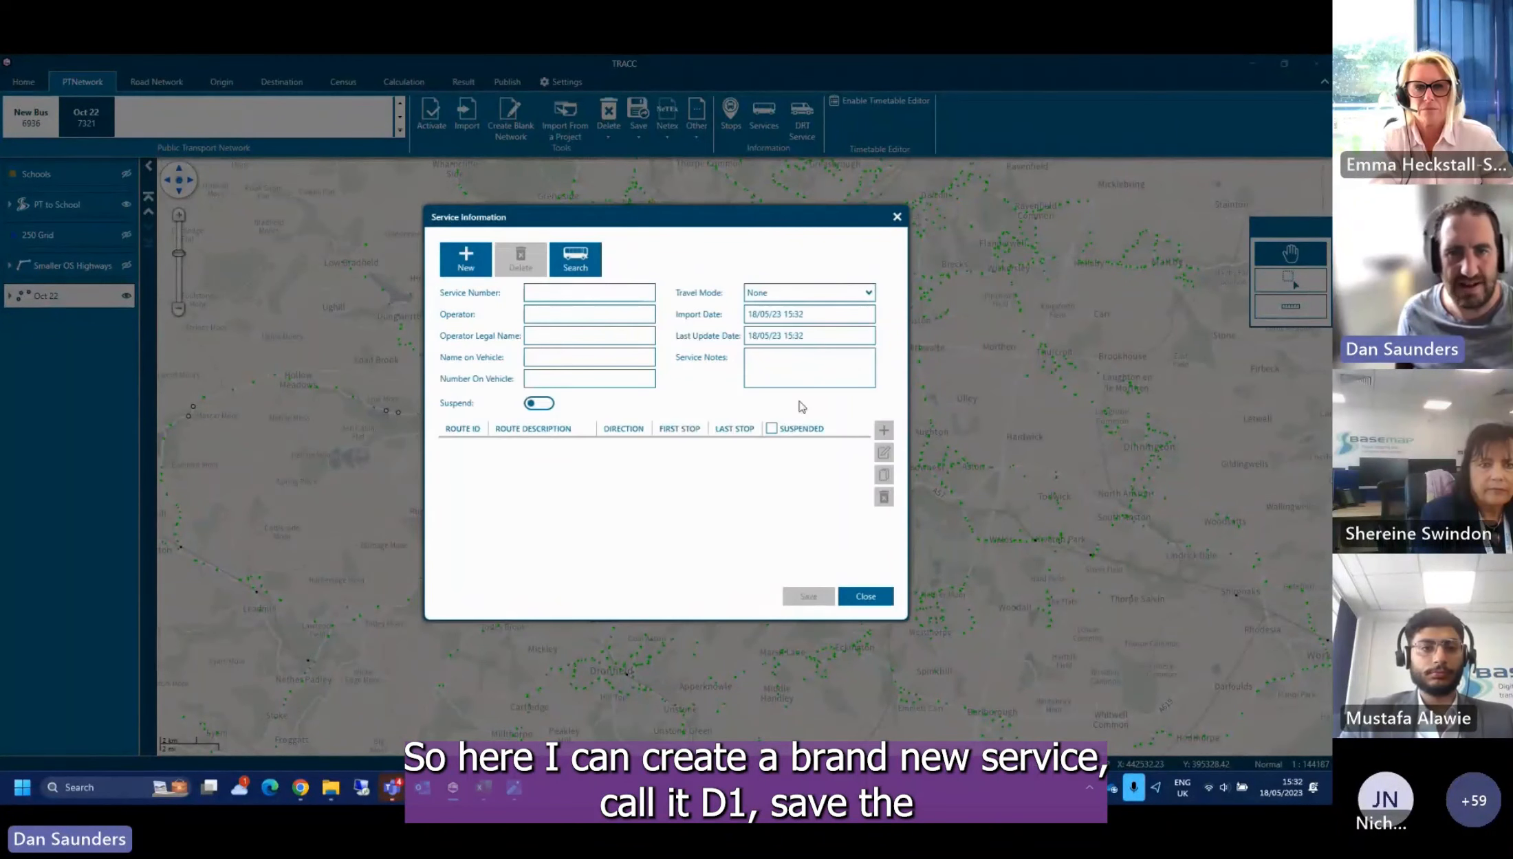
text(D1)
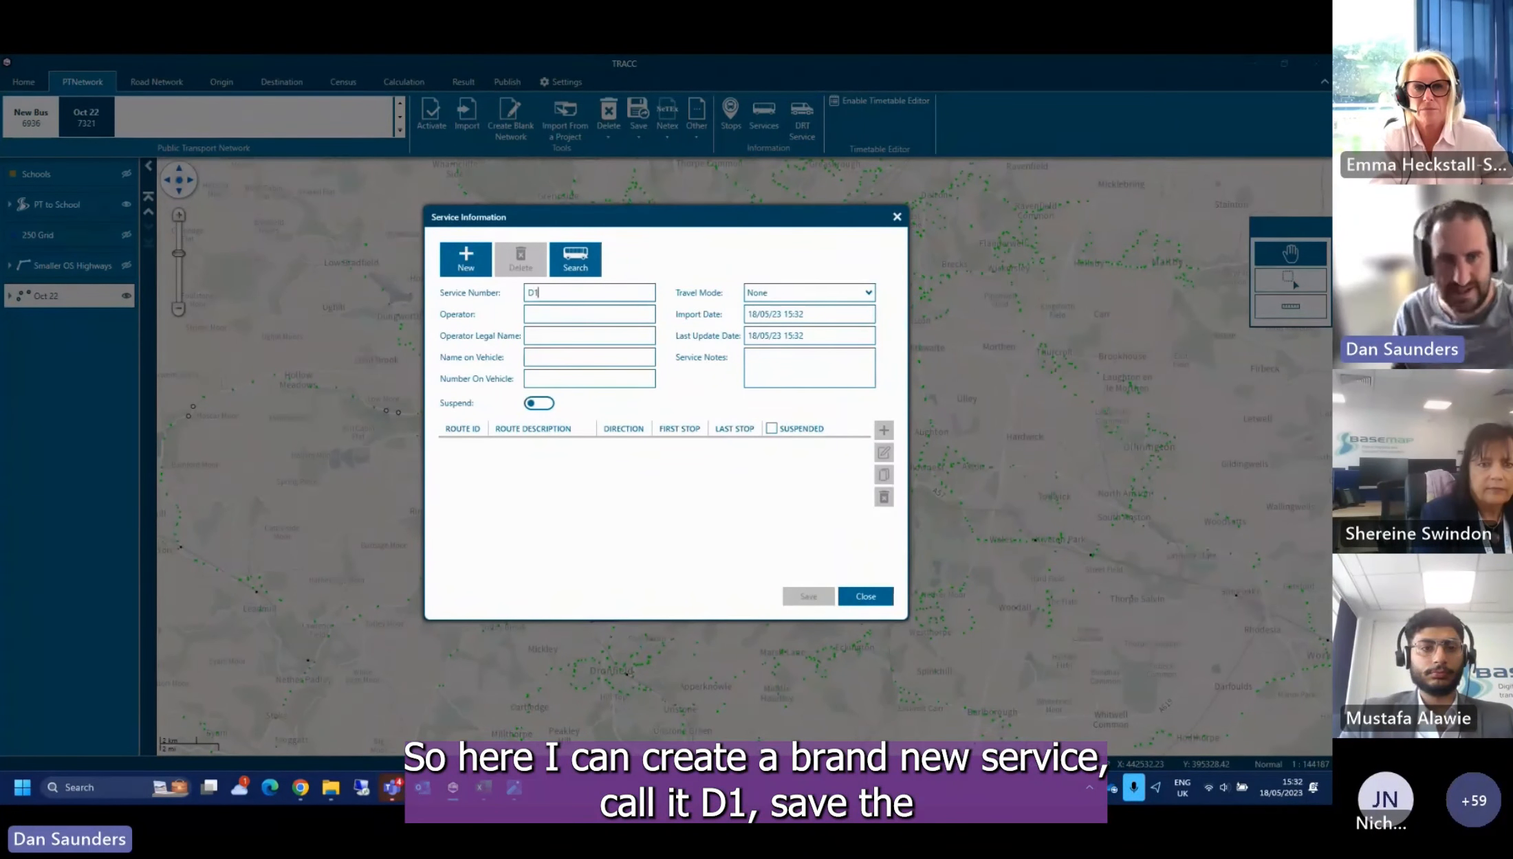
click(787, 295)
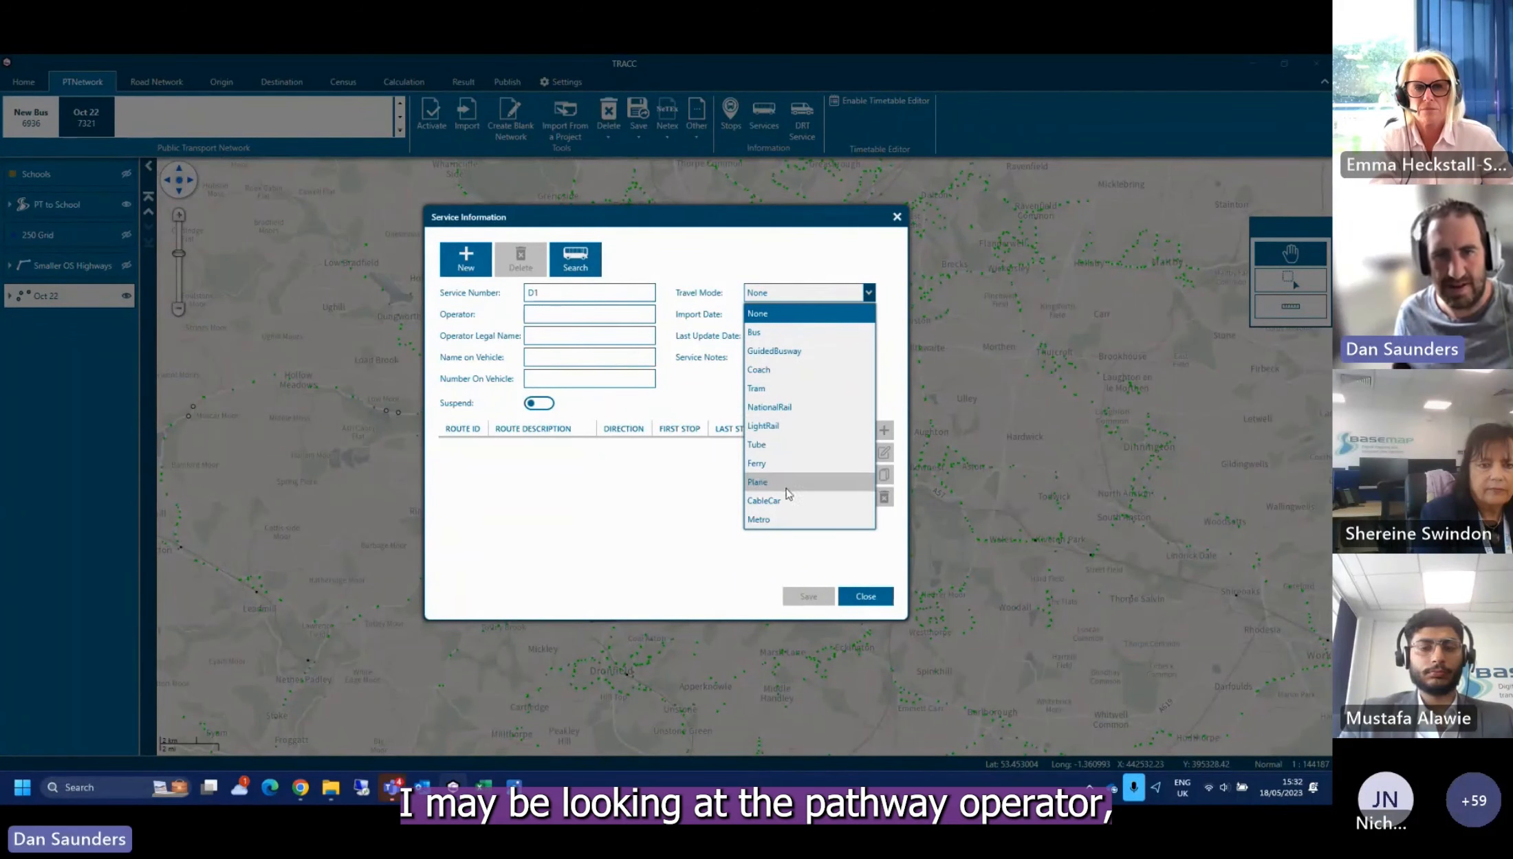
key(Escape)
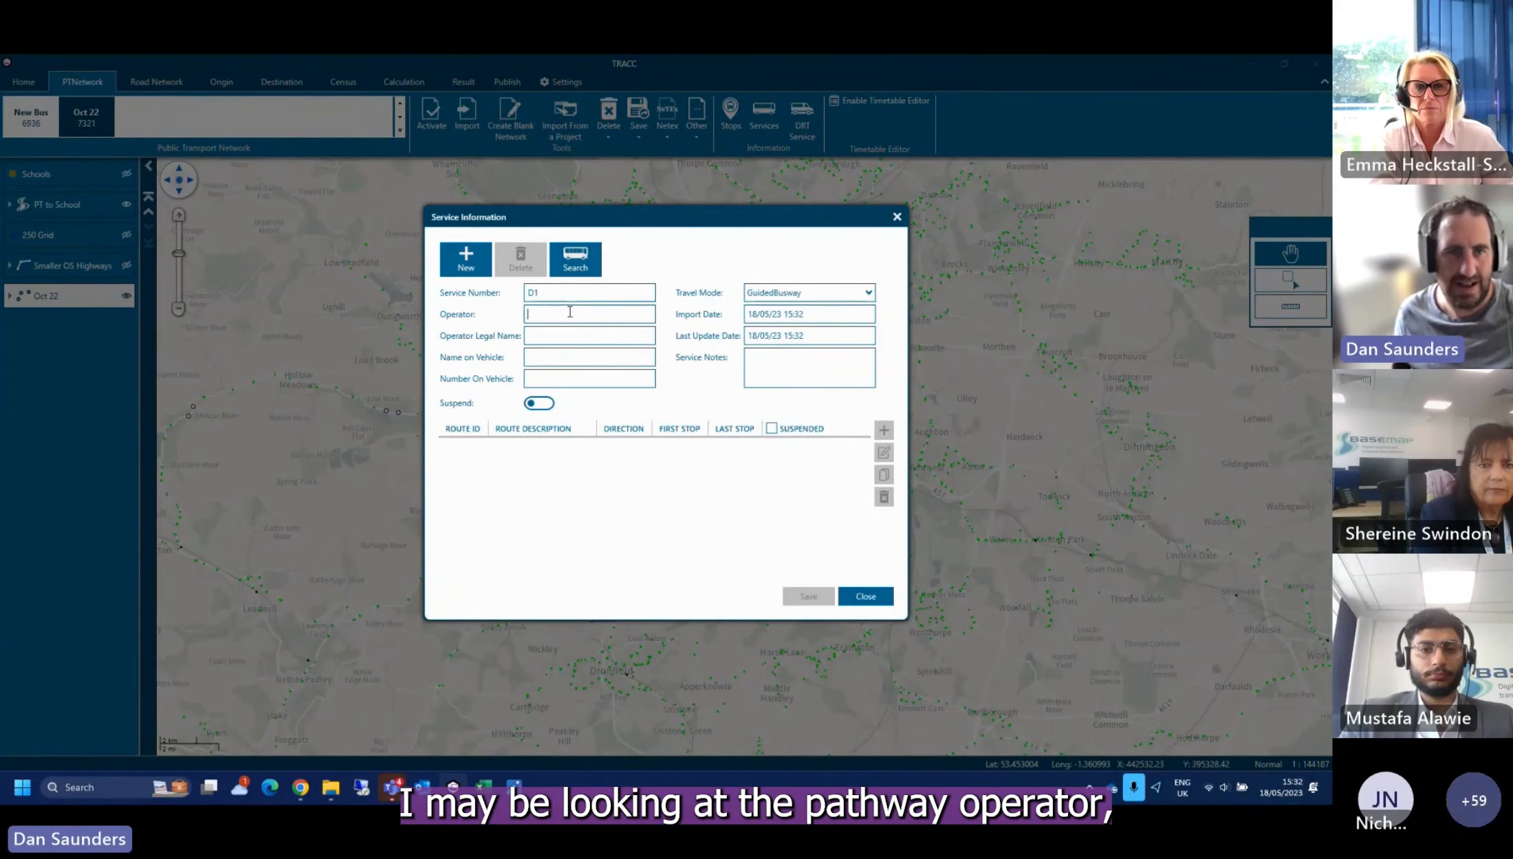
text(DANS)
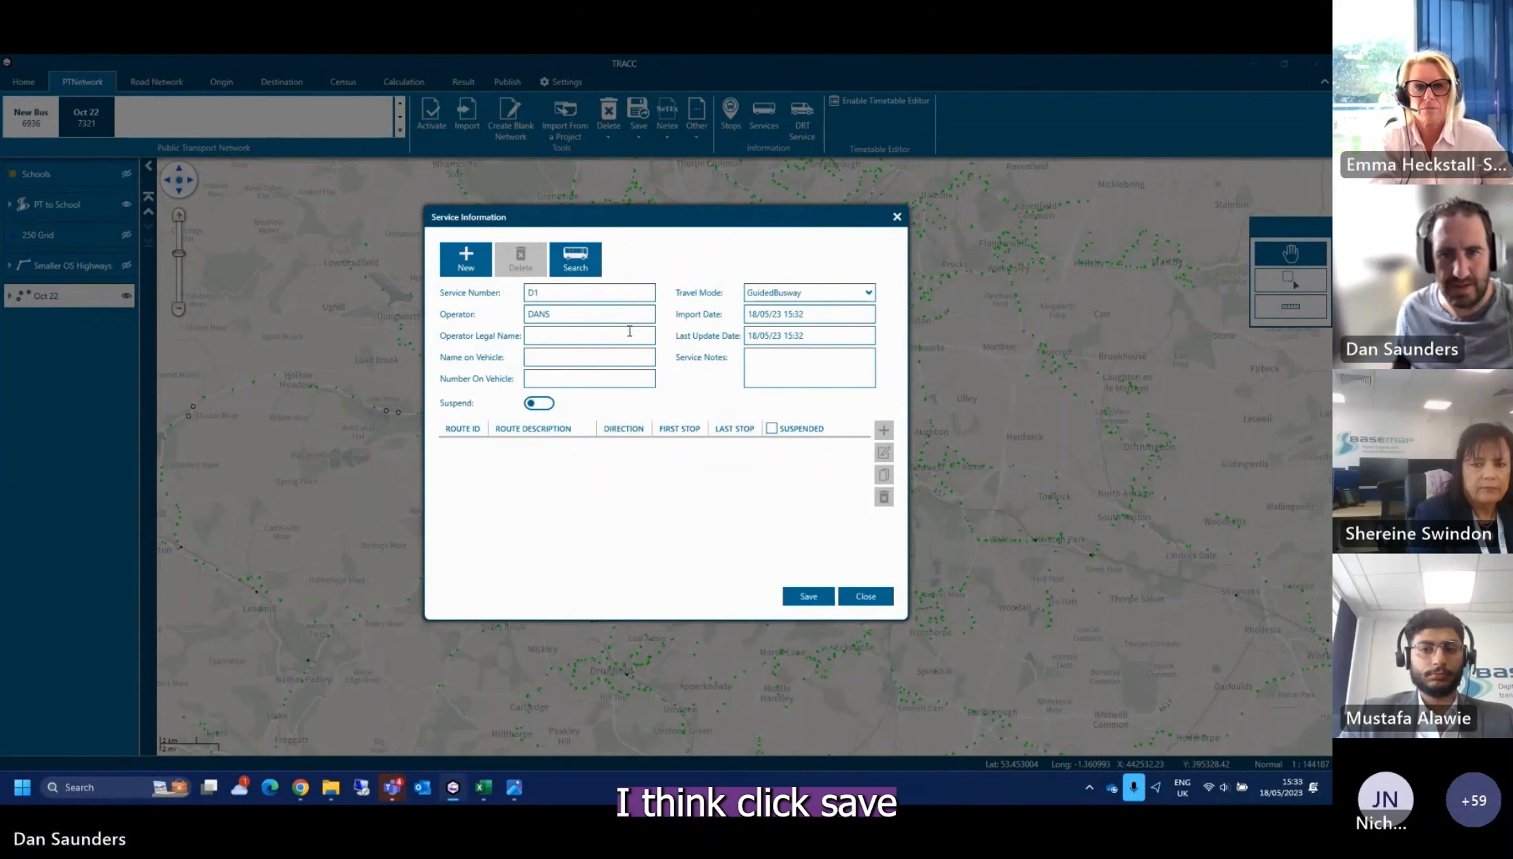
Search the services by the GuidedBusway travel mode and open the existing D1 service of operator DANS
click(575, 259)
click(826, 338)
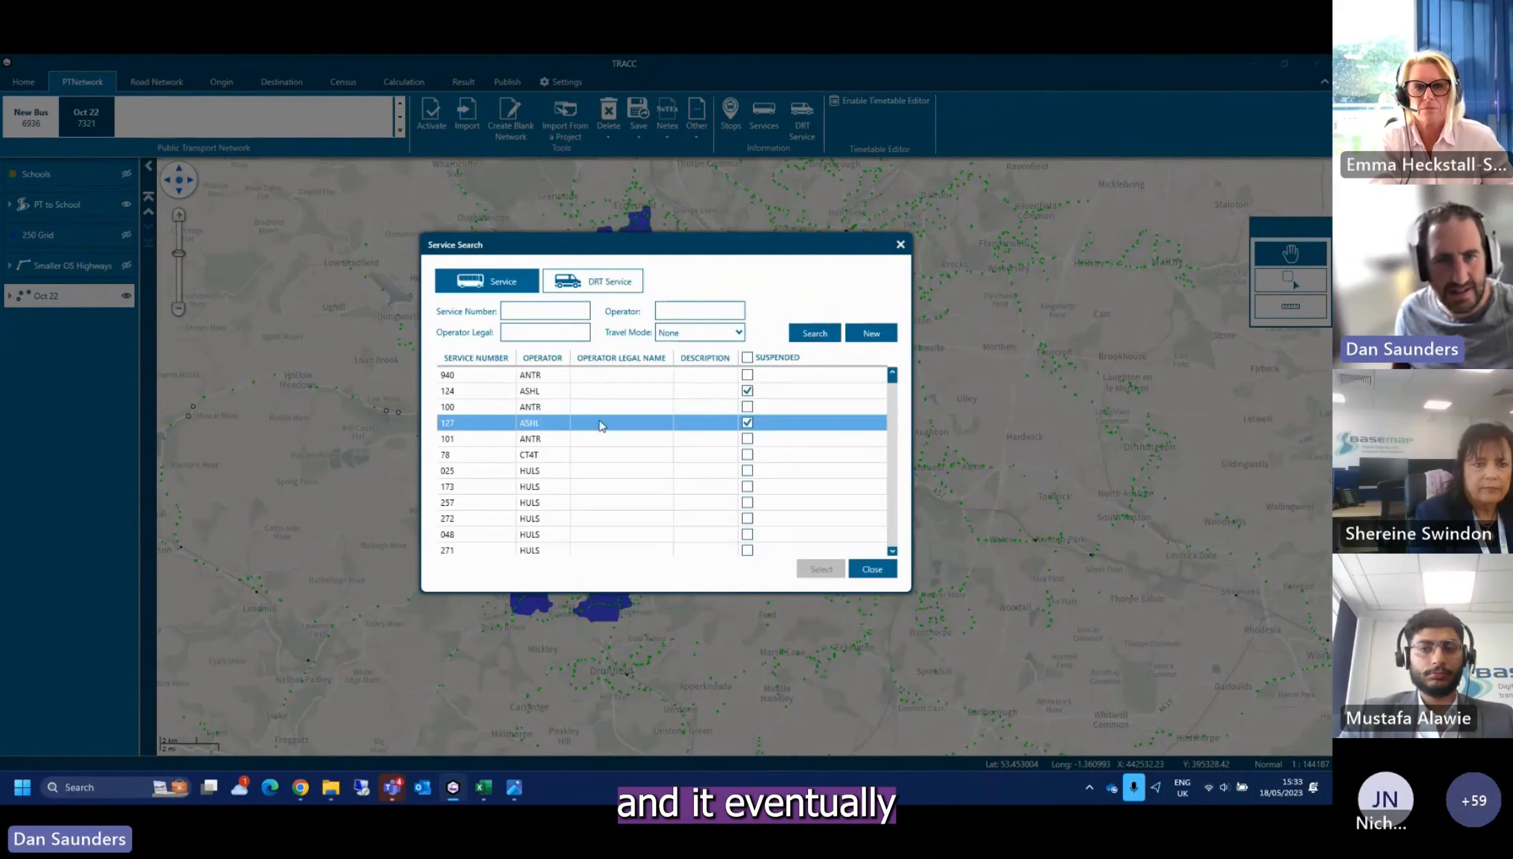
click(691, 333)
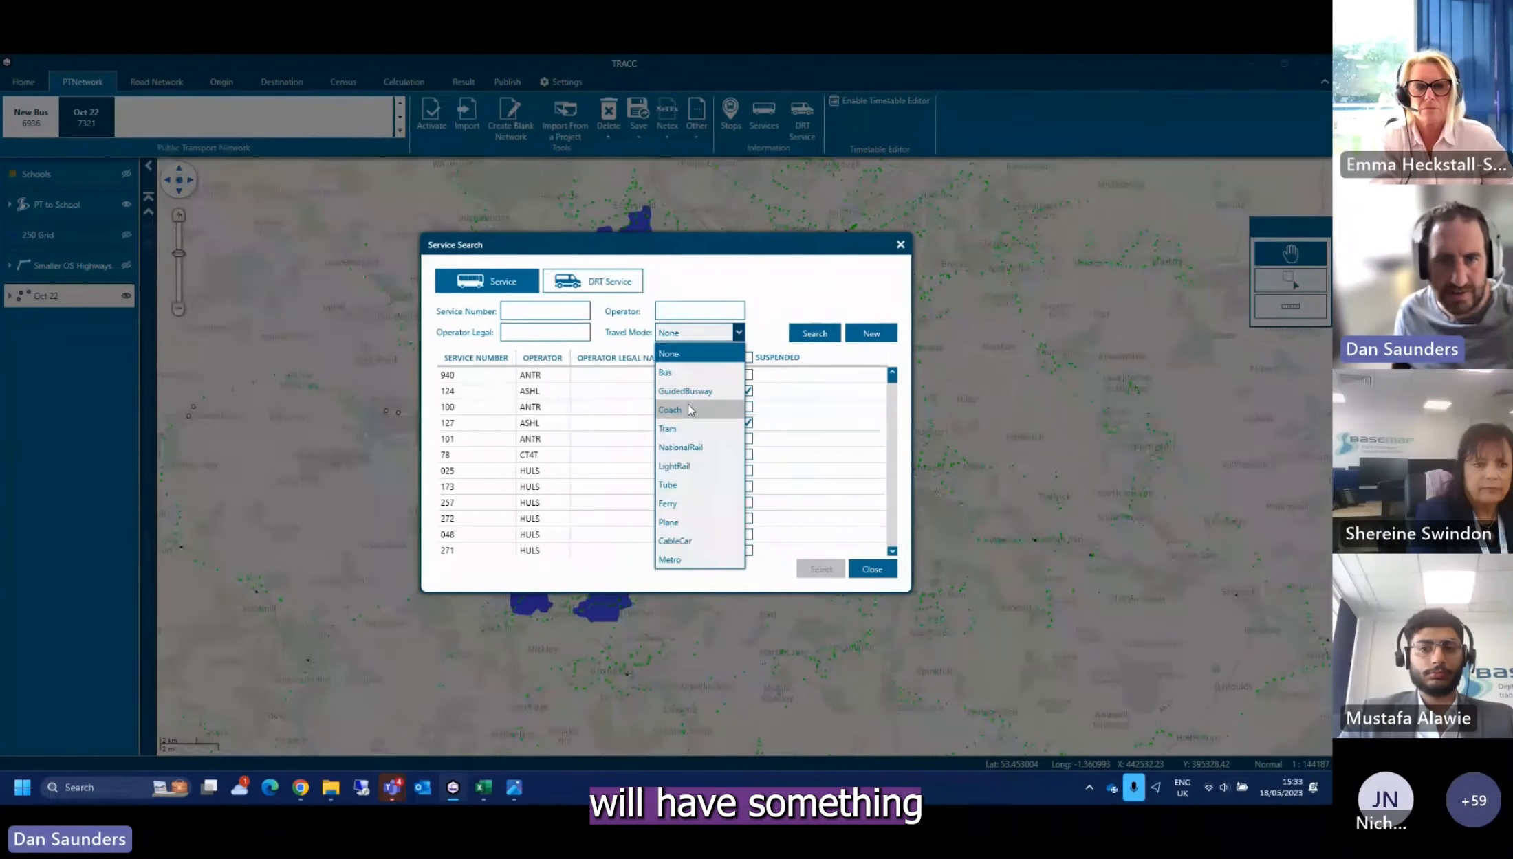
click(688, 392)
click(806, 334)
double_click(550, 375)
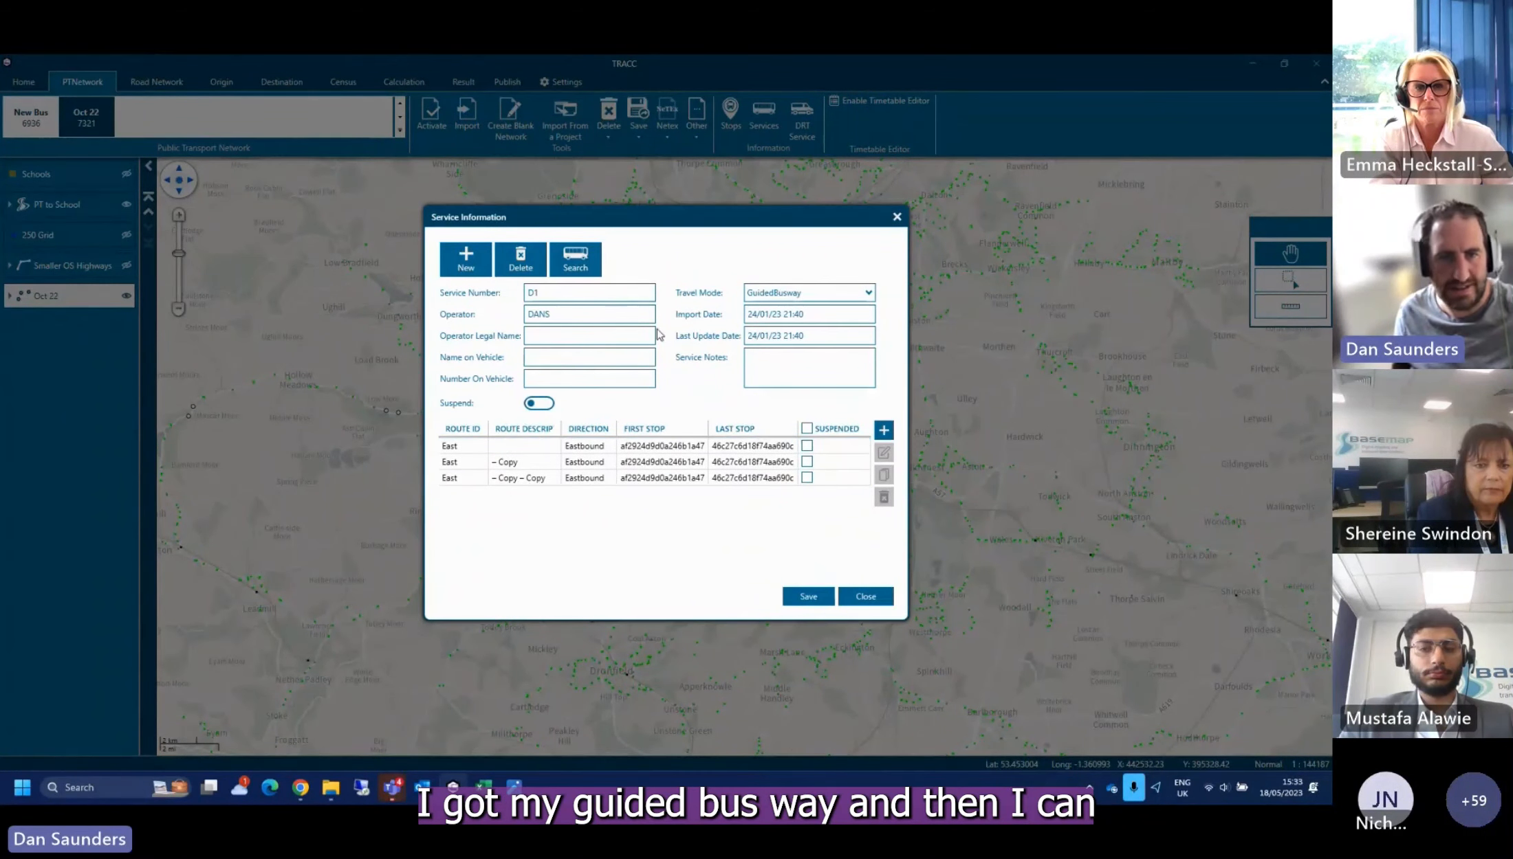
Start a new route on the D1 service and add the existing stop1 as its first stop
click(884, 431)
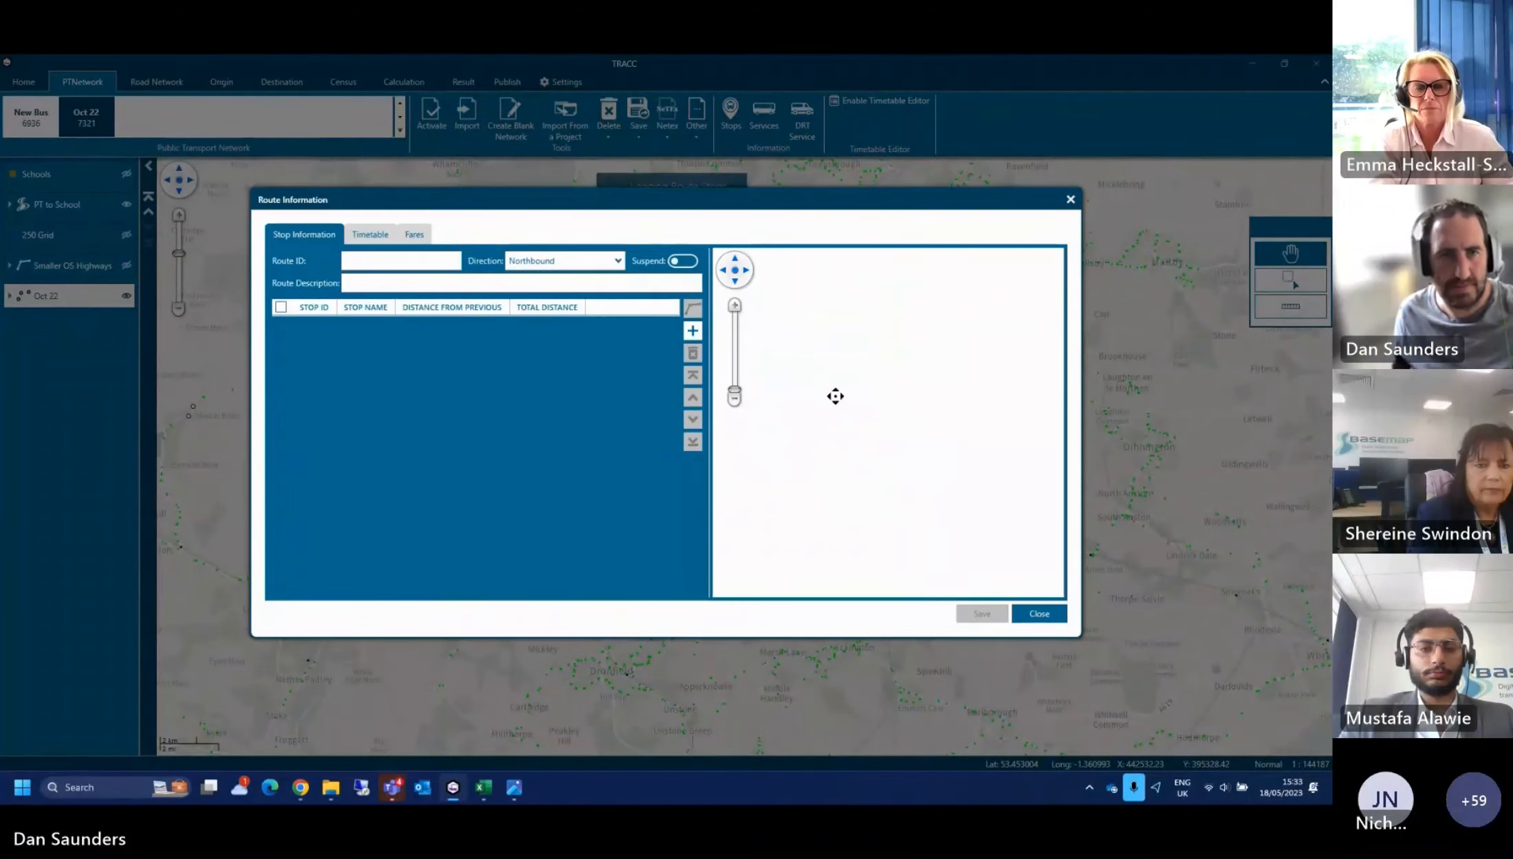
click(691, 332)
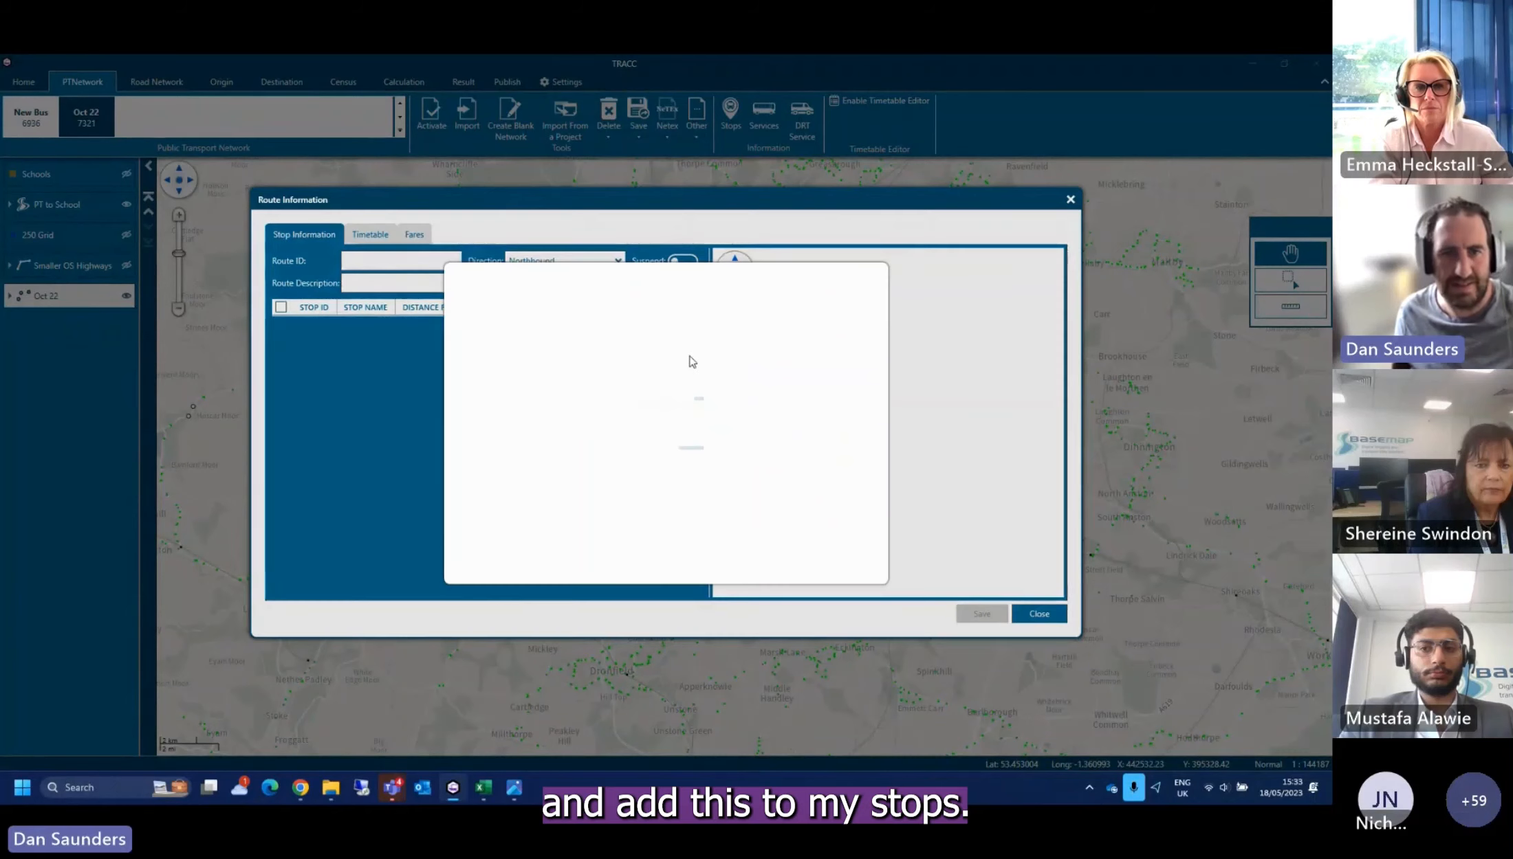
click(519, 286)
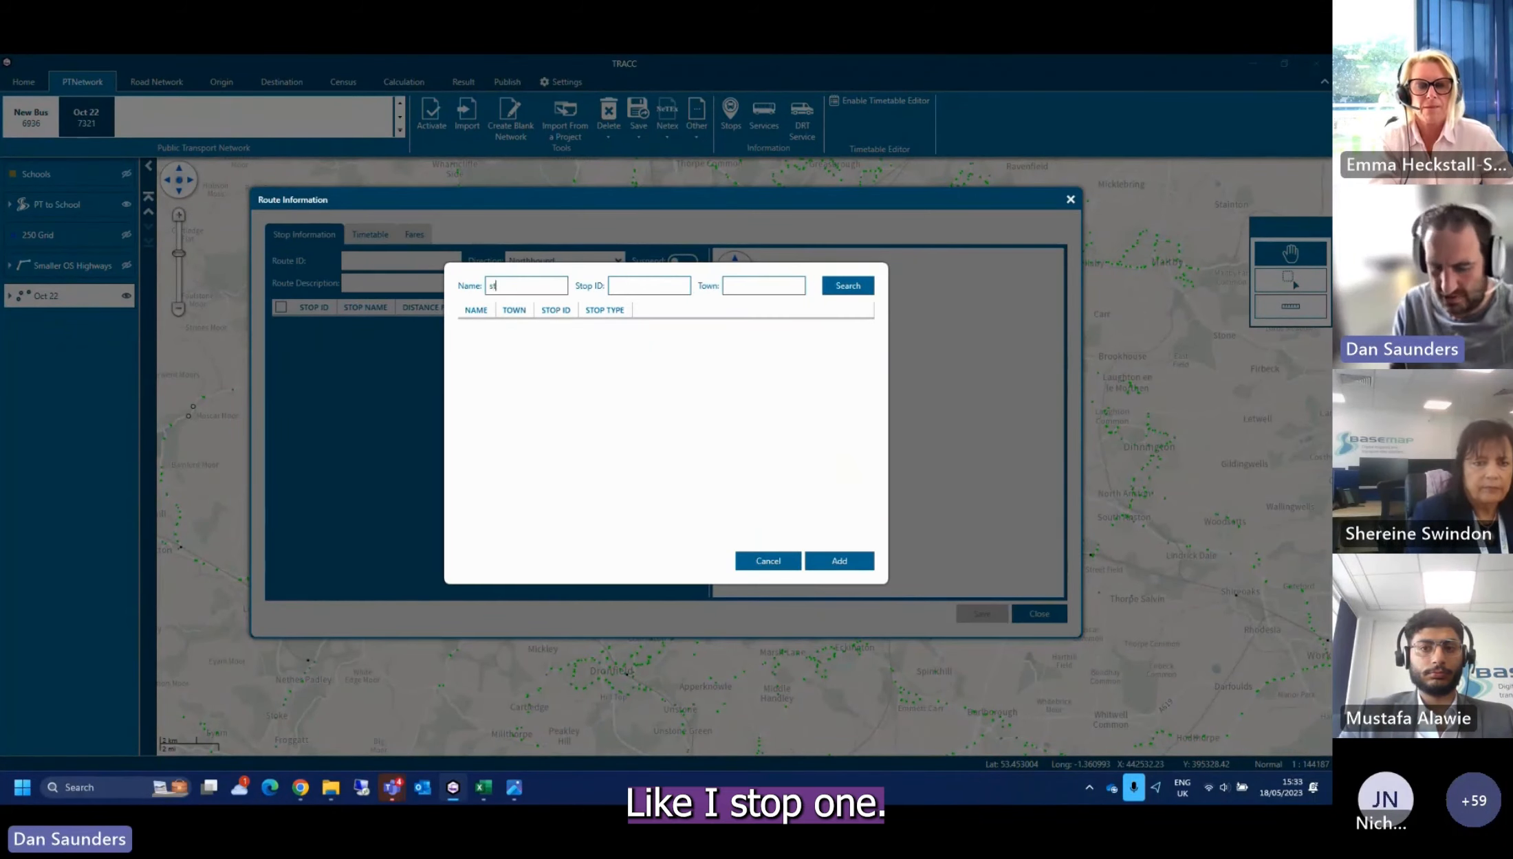
text(stop1)
click(856, 285)
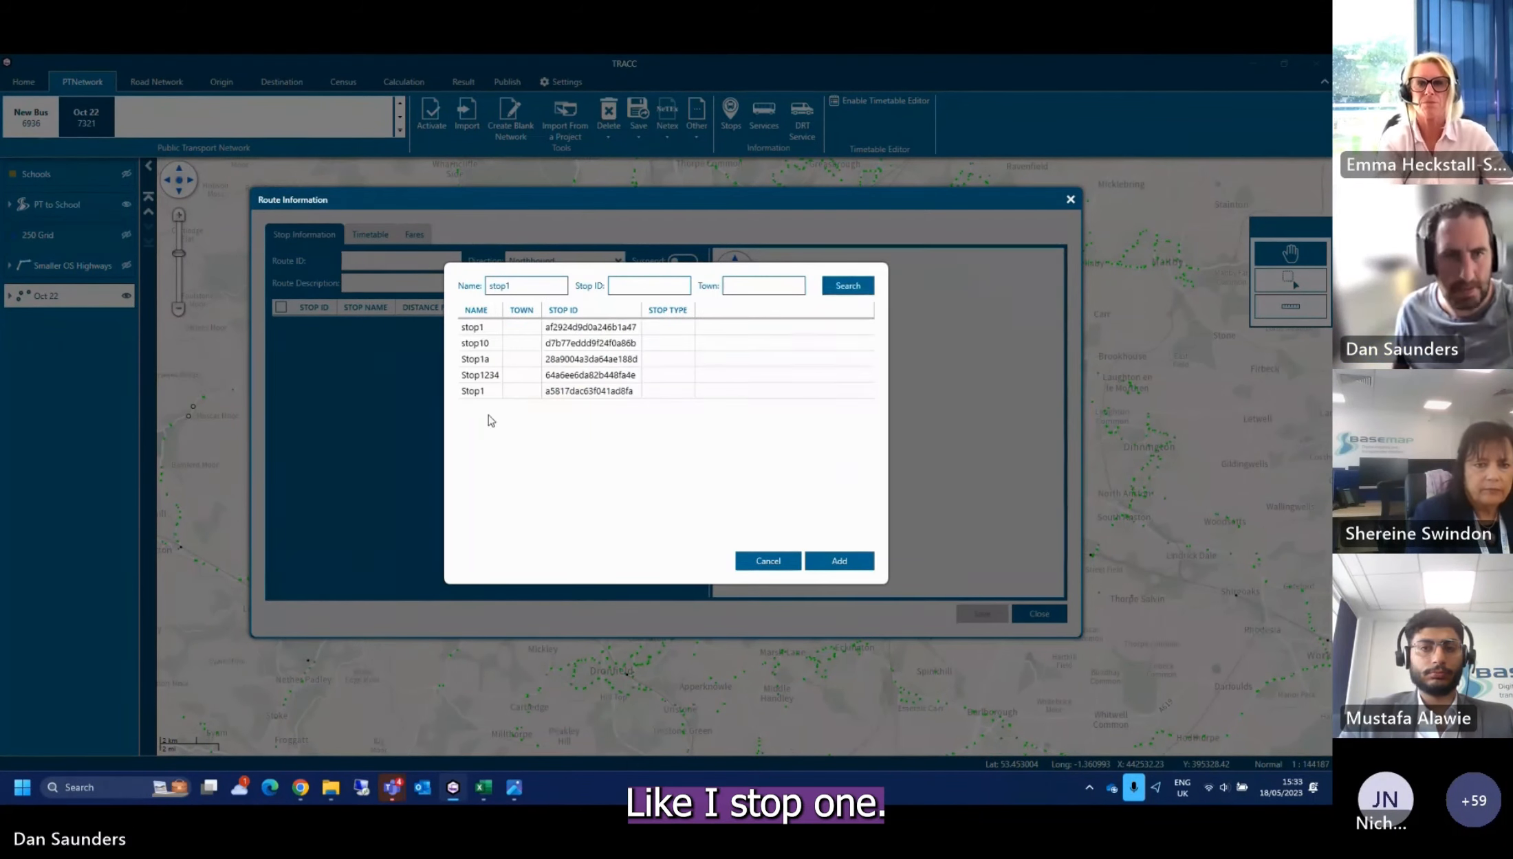
click(473, 332)
double_click(473, 333)
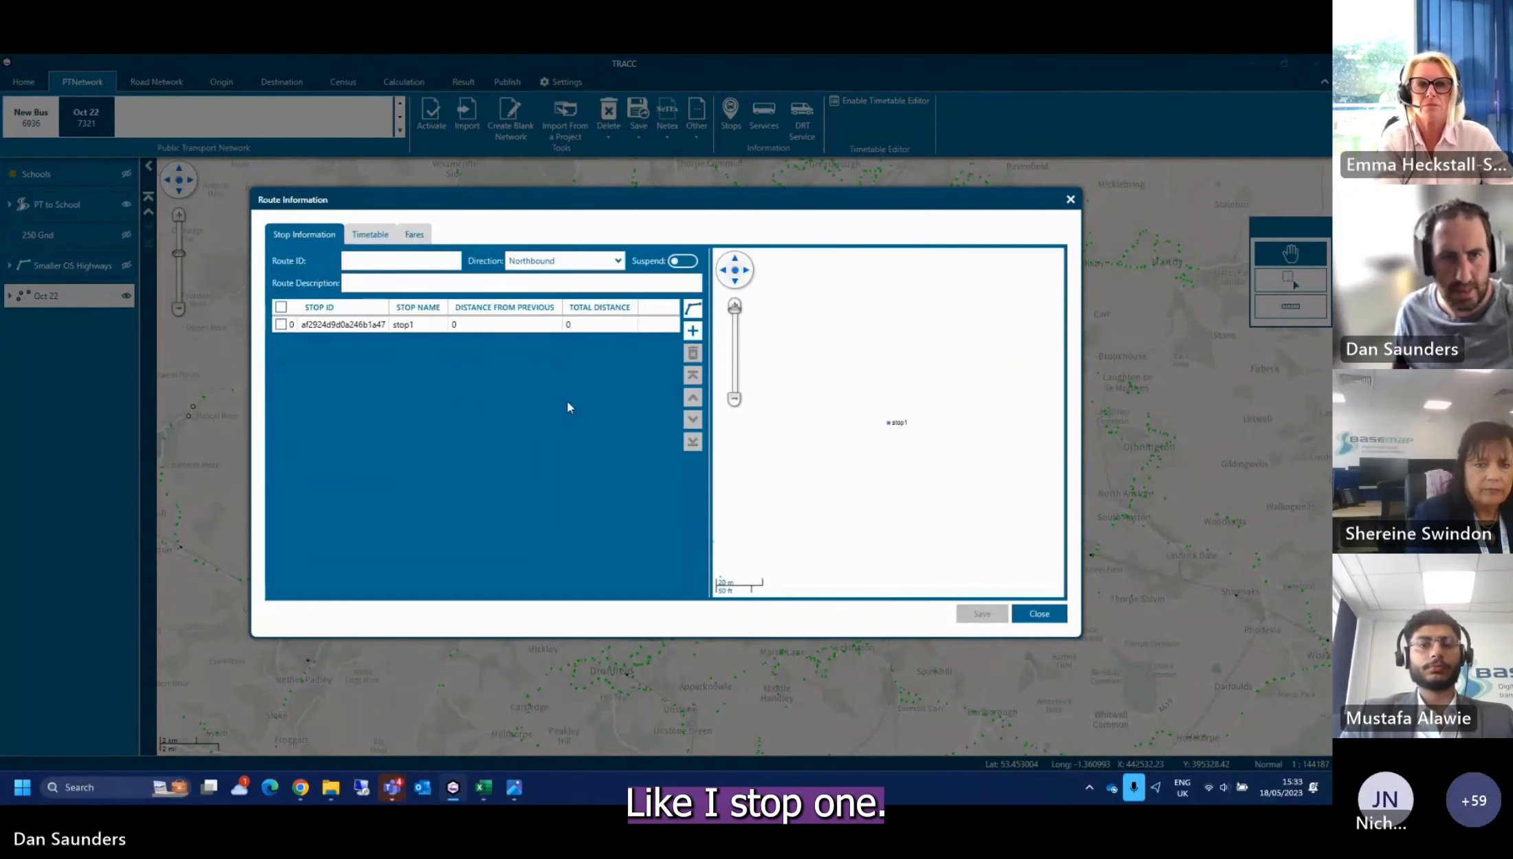
Add stop2 as the second stop of the new northbound route, and close the route without saving it
click(692, 332)
double_click(500, 285)
text(stop2)
click(848, 285)
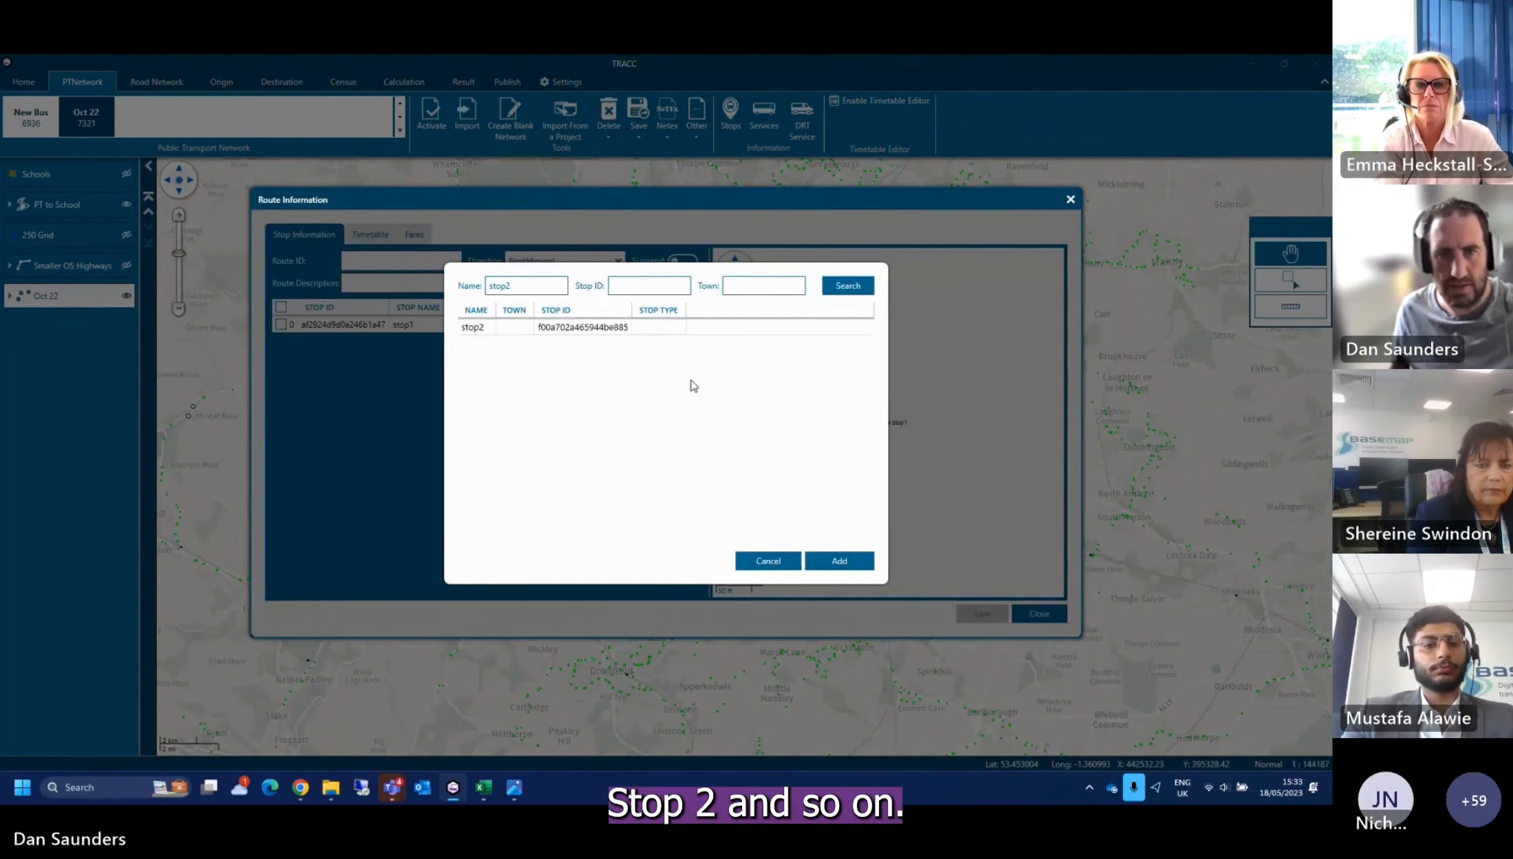
click(516, 326)
double_click(517, 329)
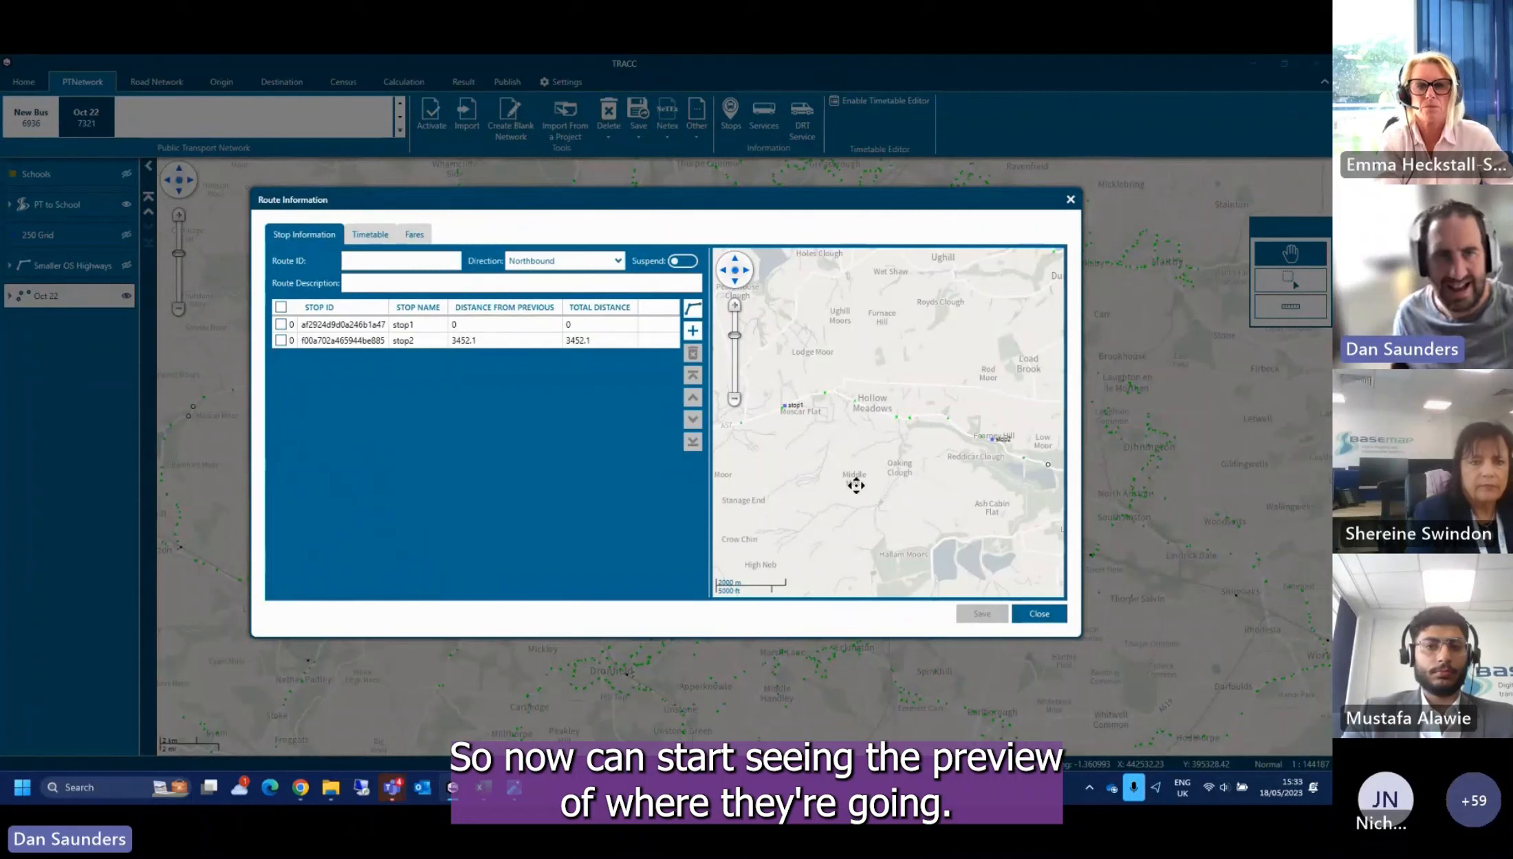
click(1031, 613)
click(731, 472)
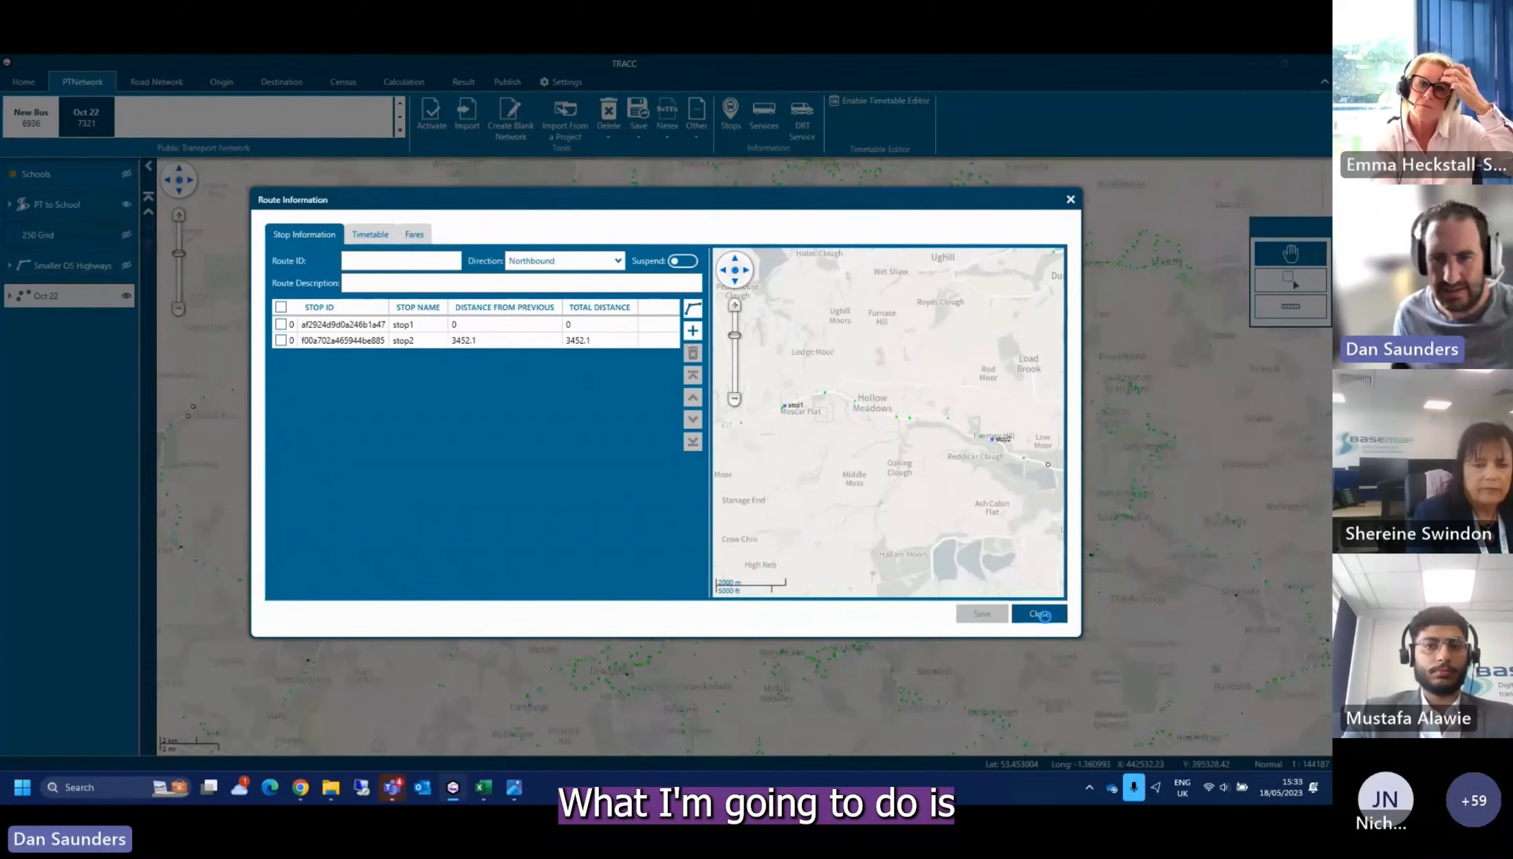
click(1040, 614)
click(689, 471)
Duplicate the first eastbound route of the D1 service and open the new copy
click(551, 447)
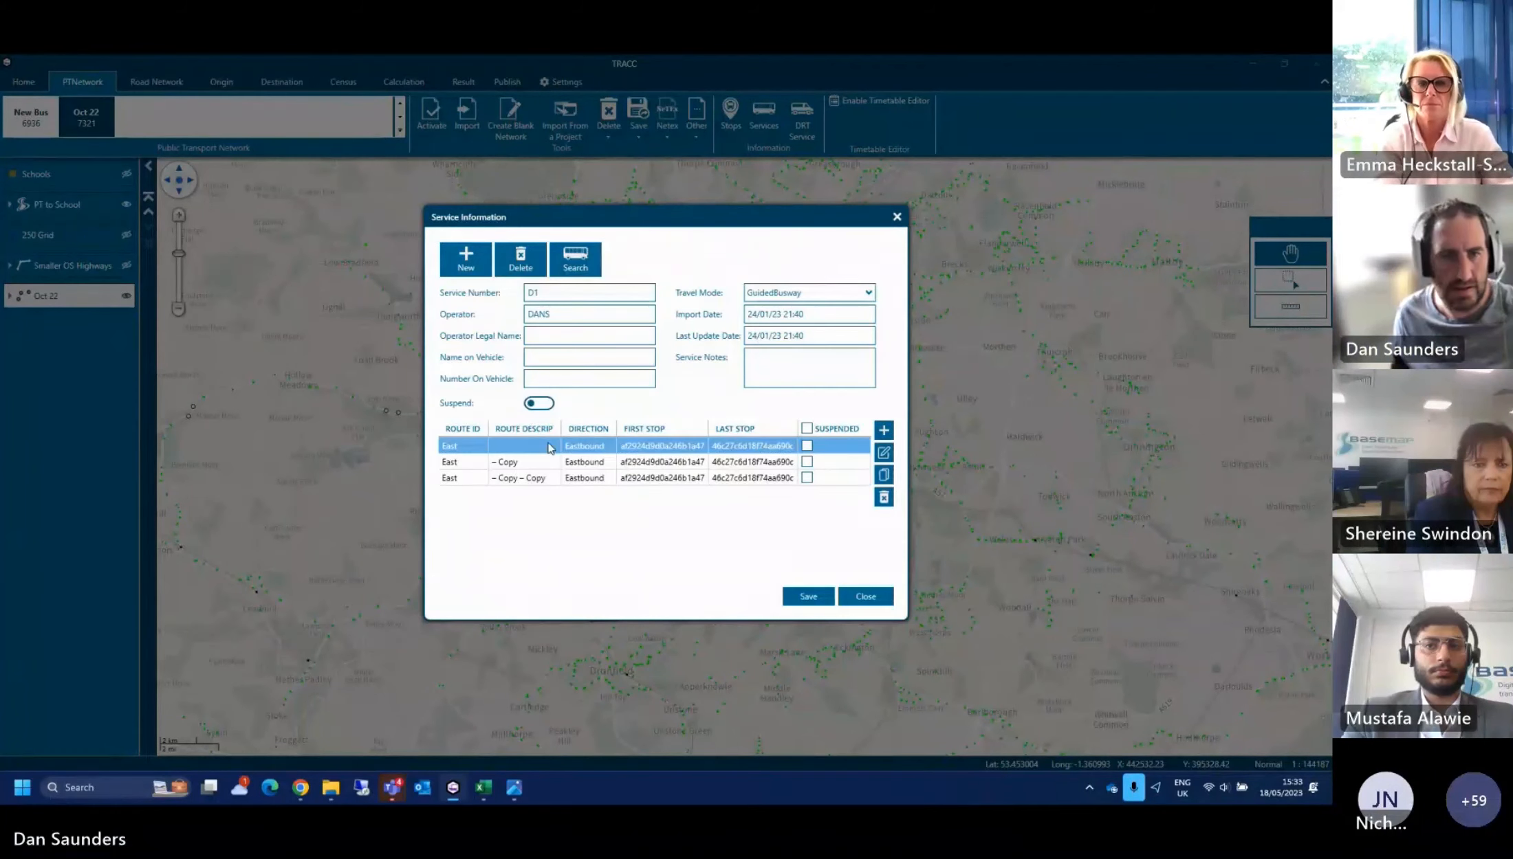
click(883, 475)
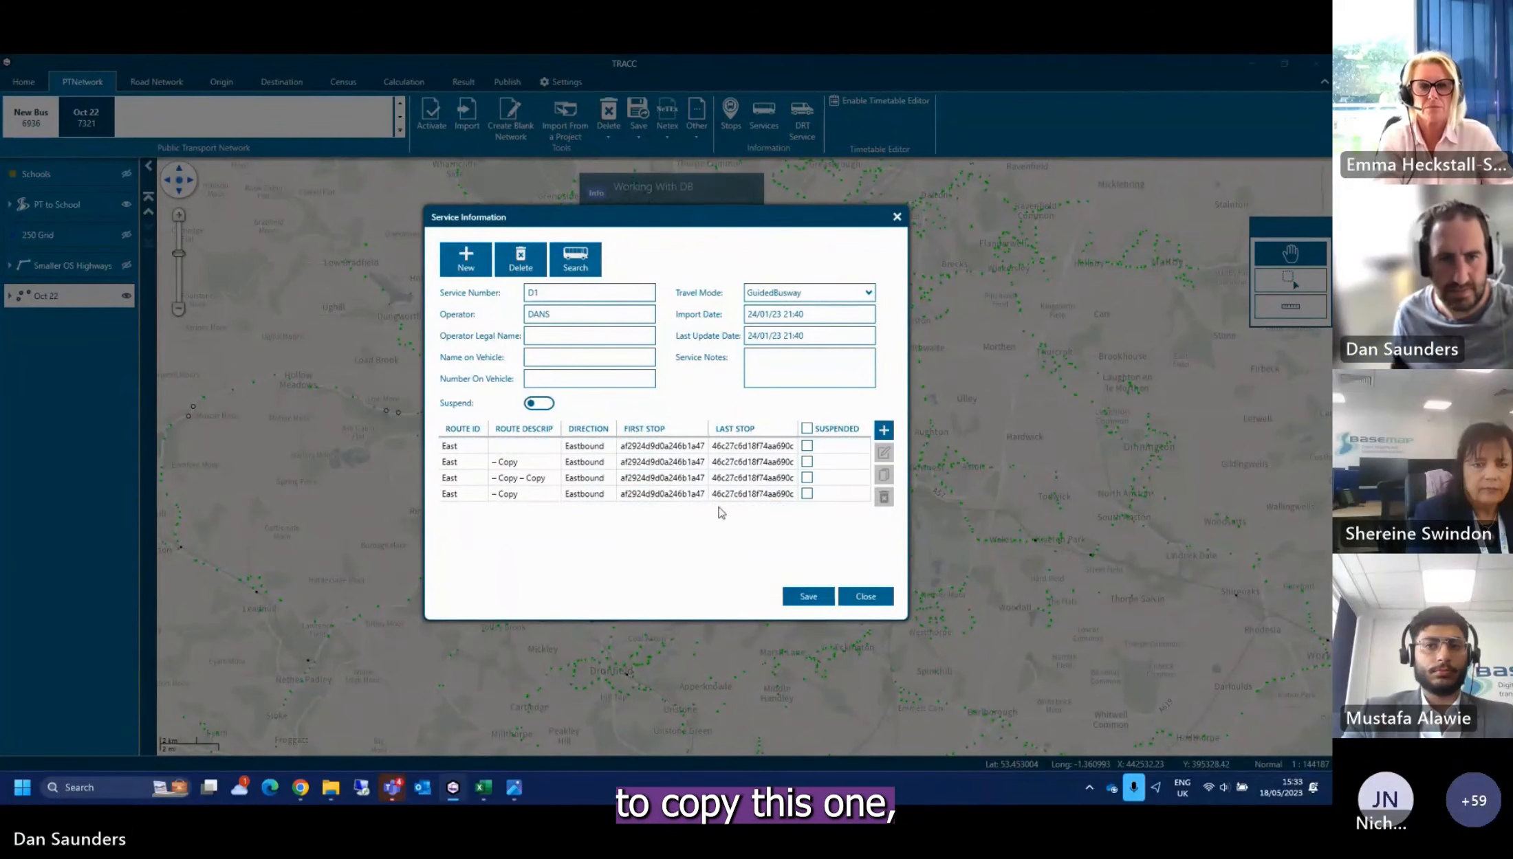
click(531, 493)
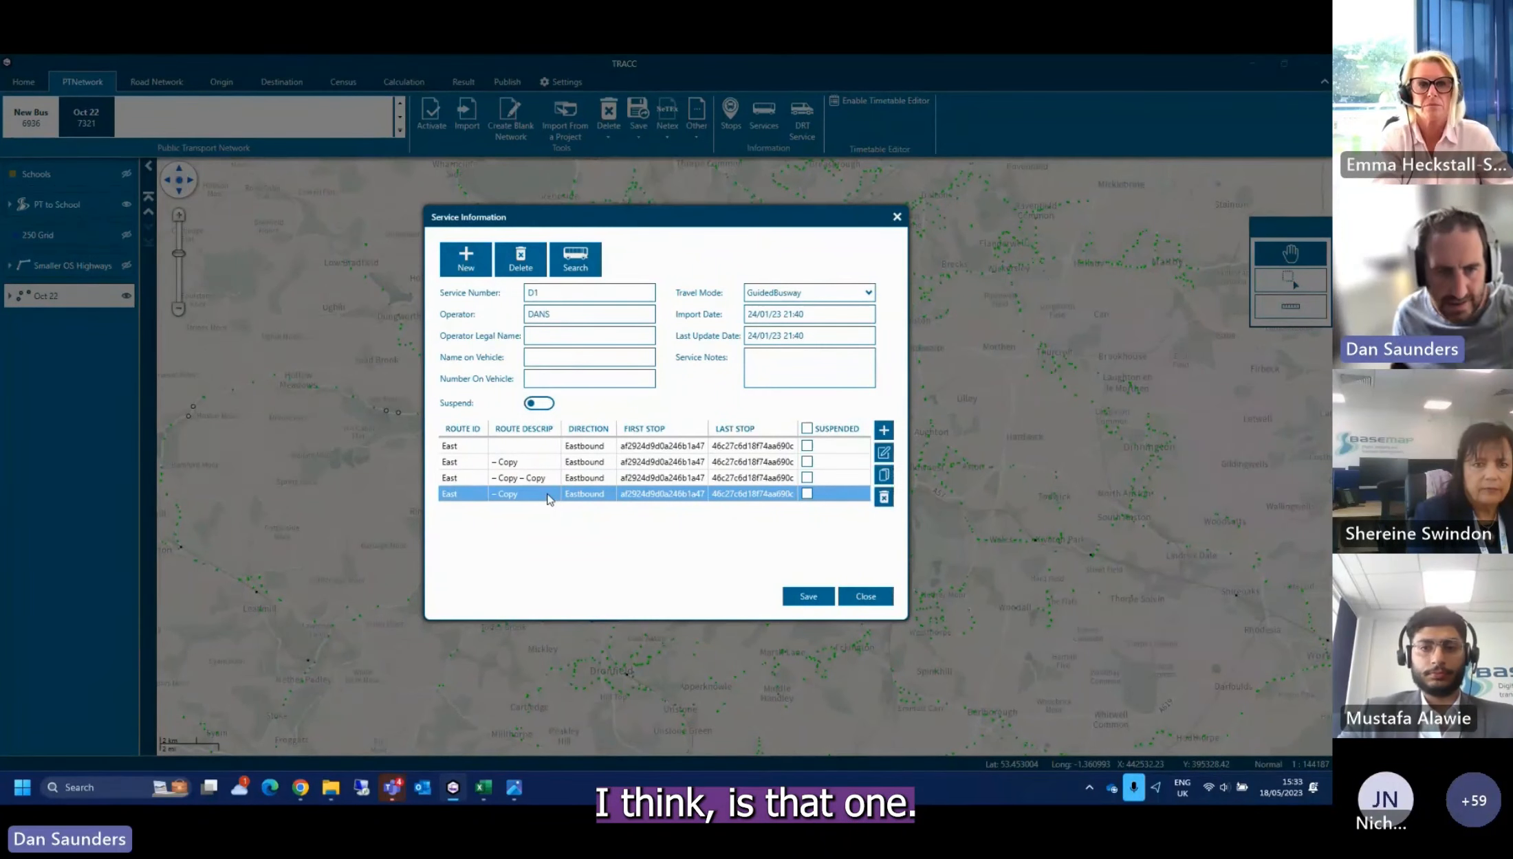
double_click(549, 495)
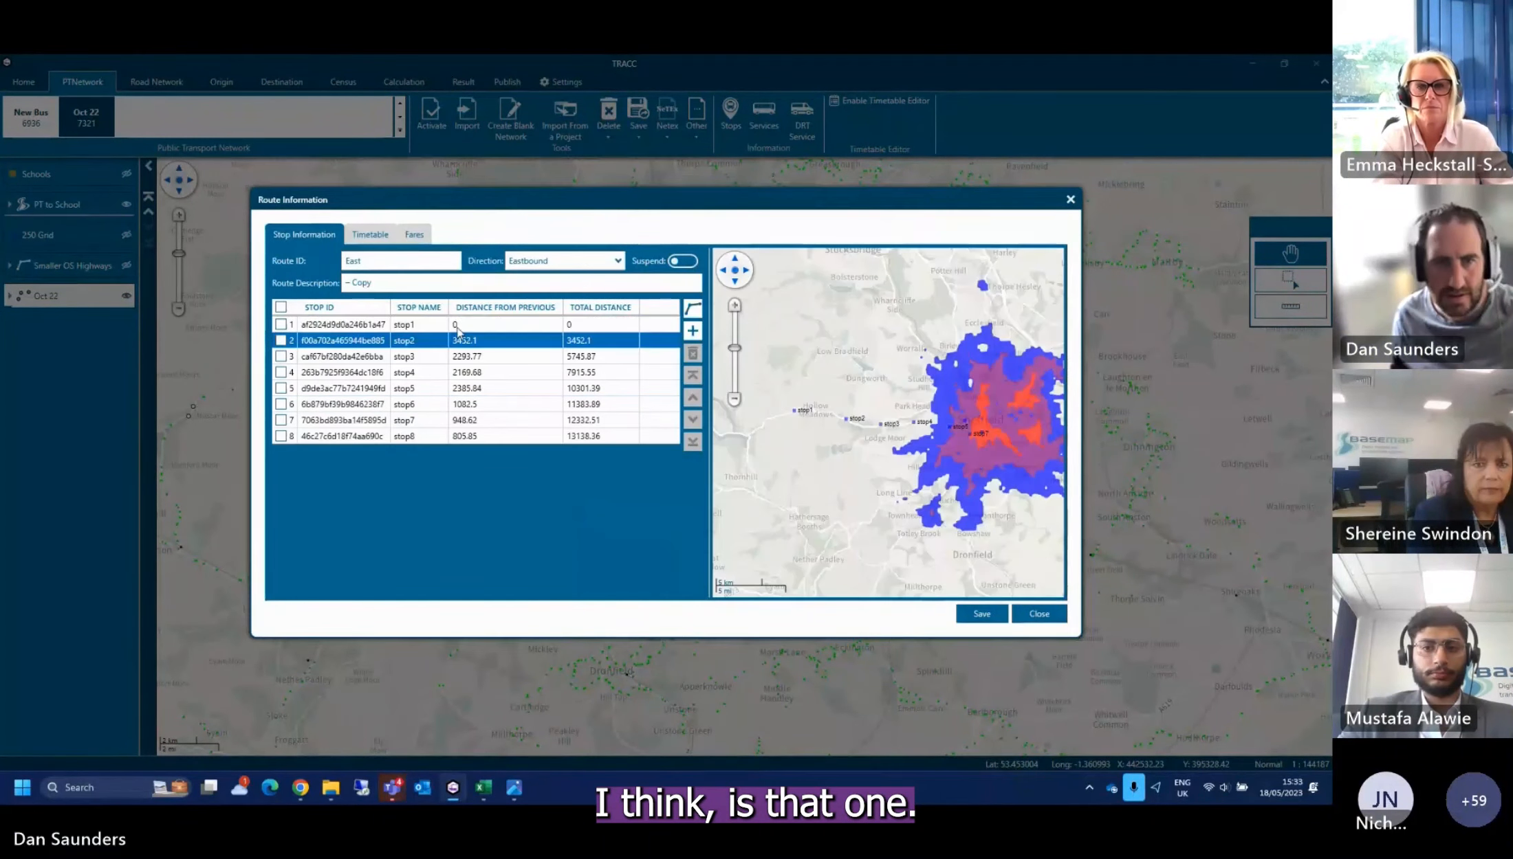
Look at the copied route's timetable and stops, and draw its route line along the roads through its eight stops
click(372, 240)
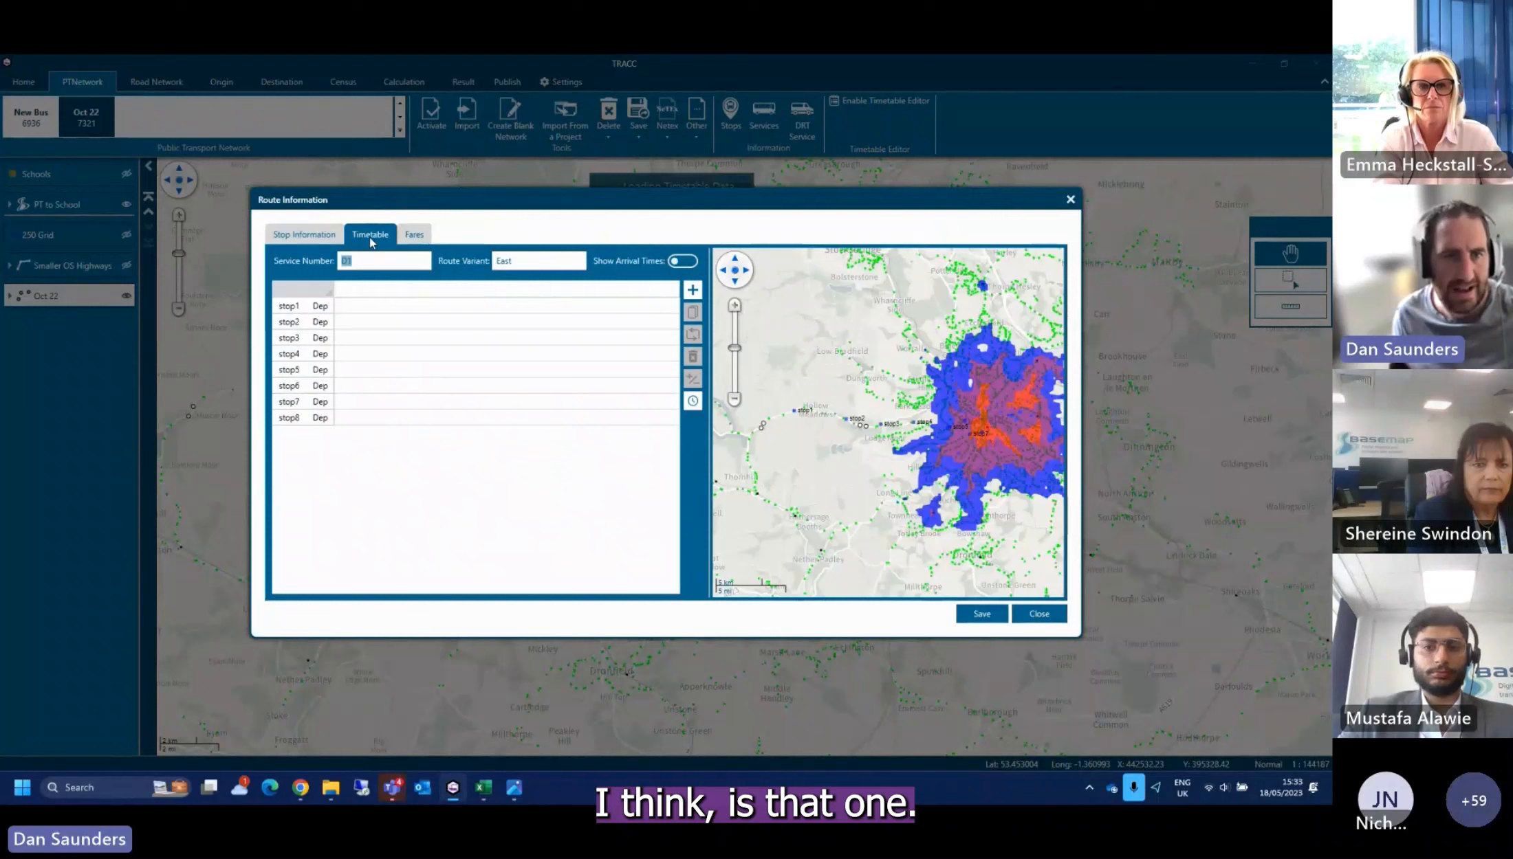
click(327, 240)
click(481, 404)
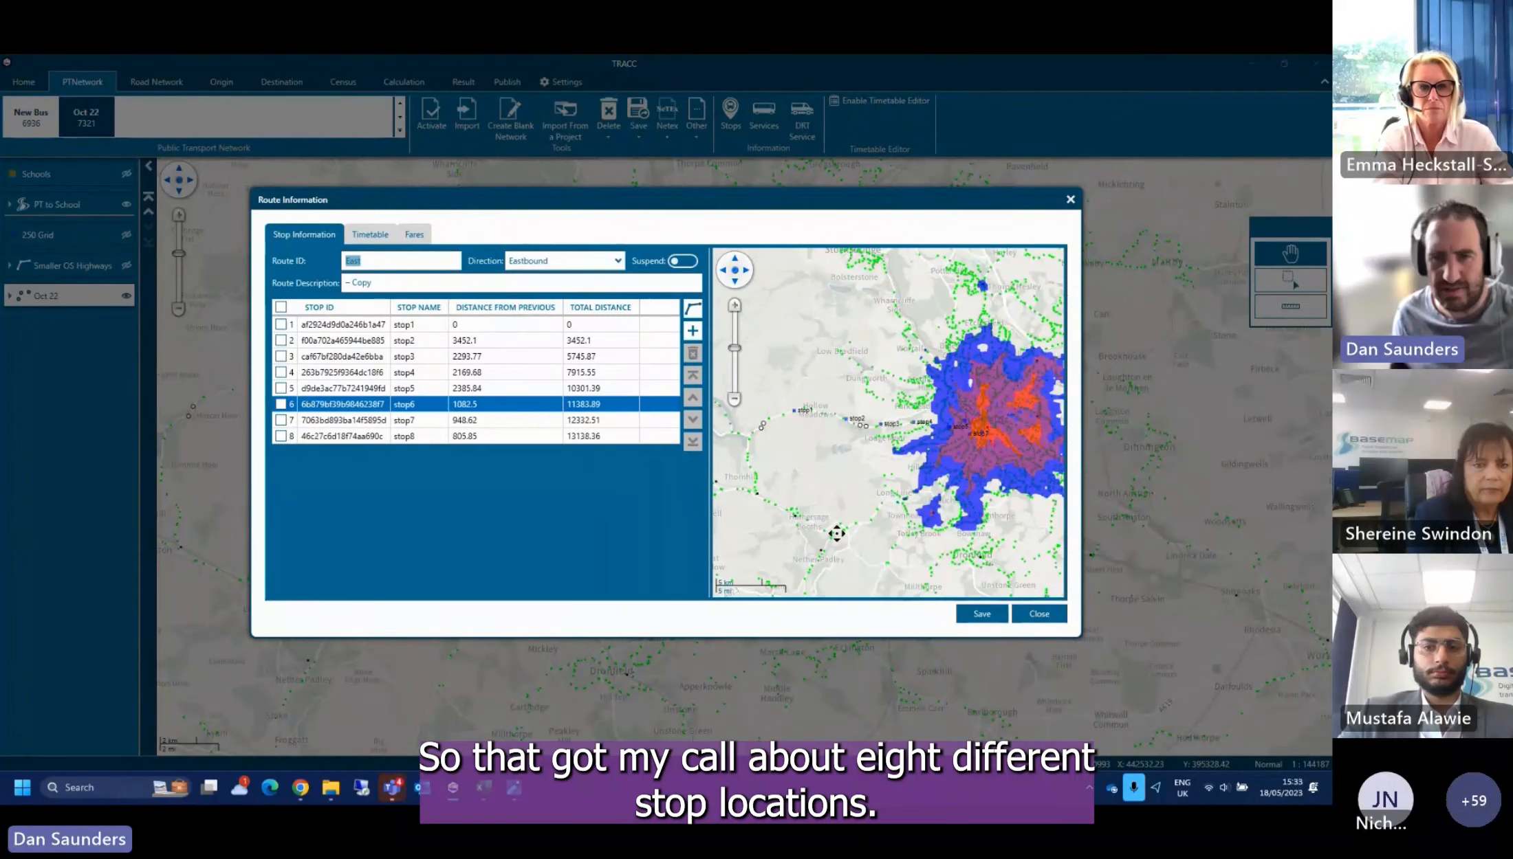
click(943, 431)
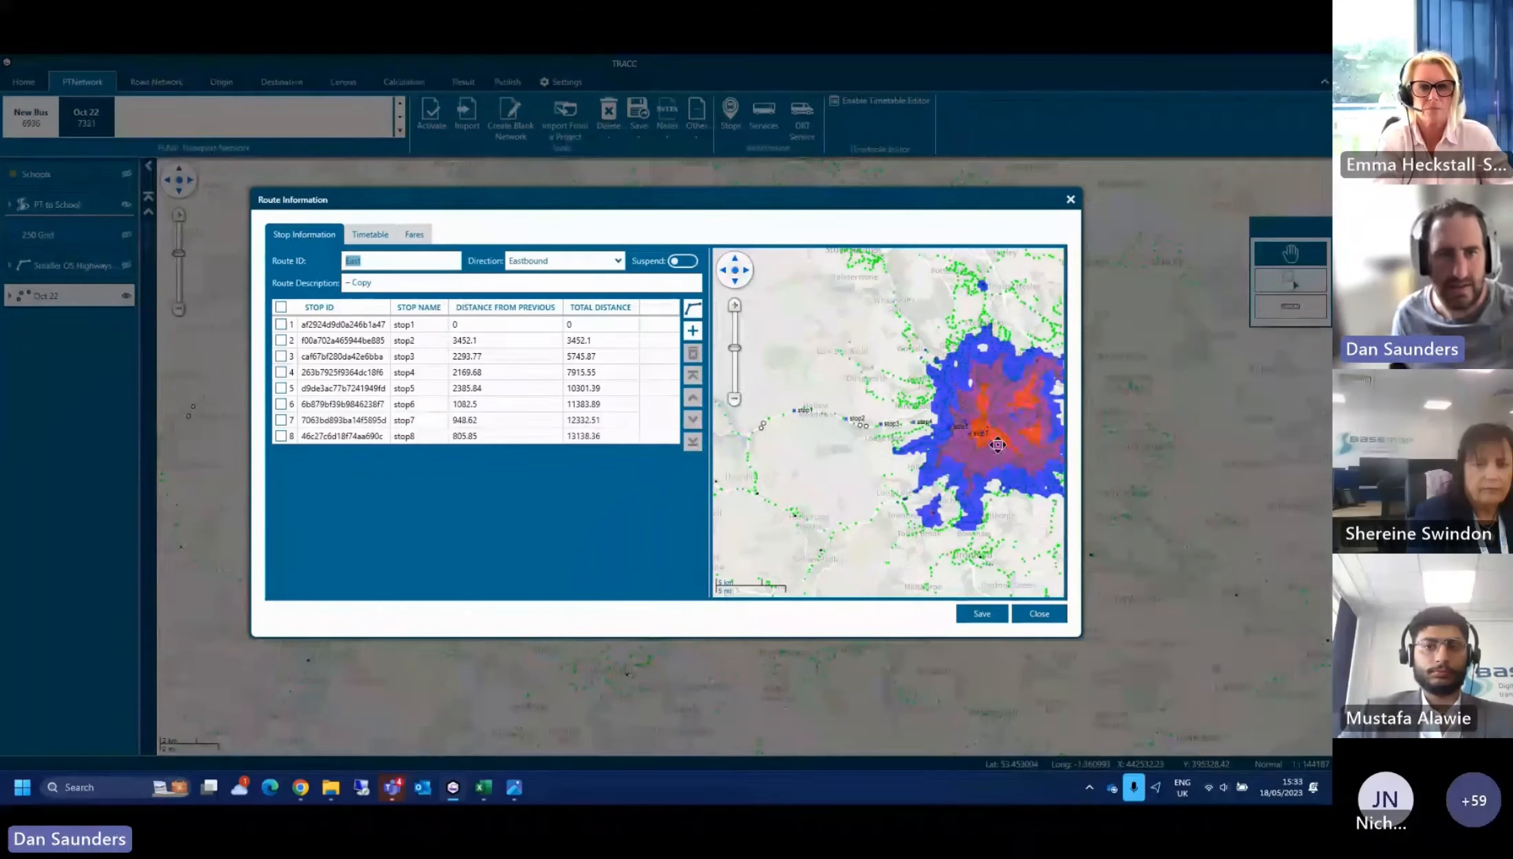
click(692, 309)
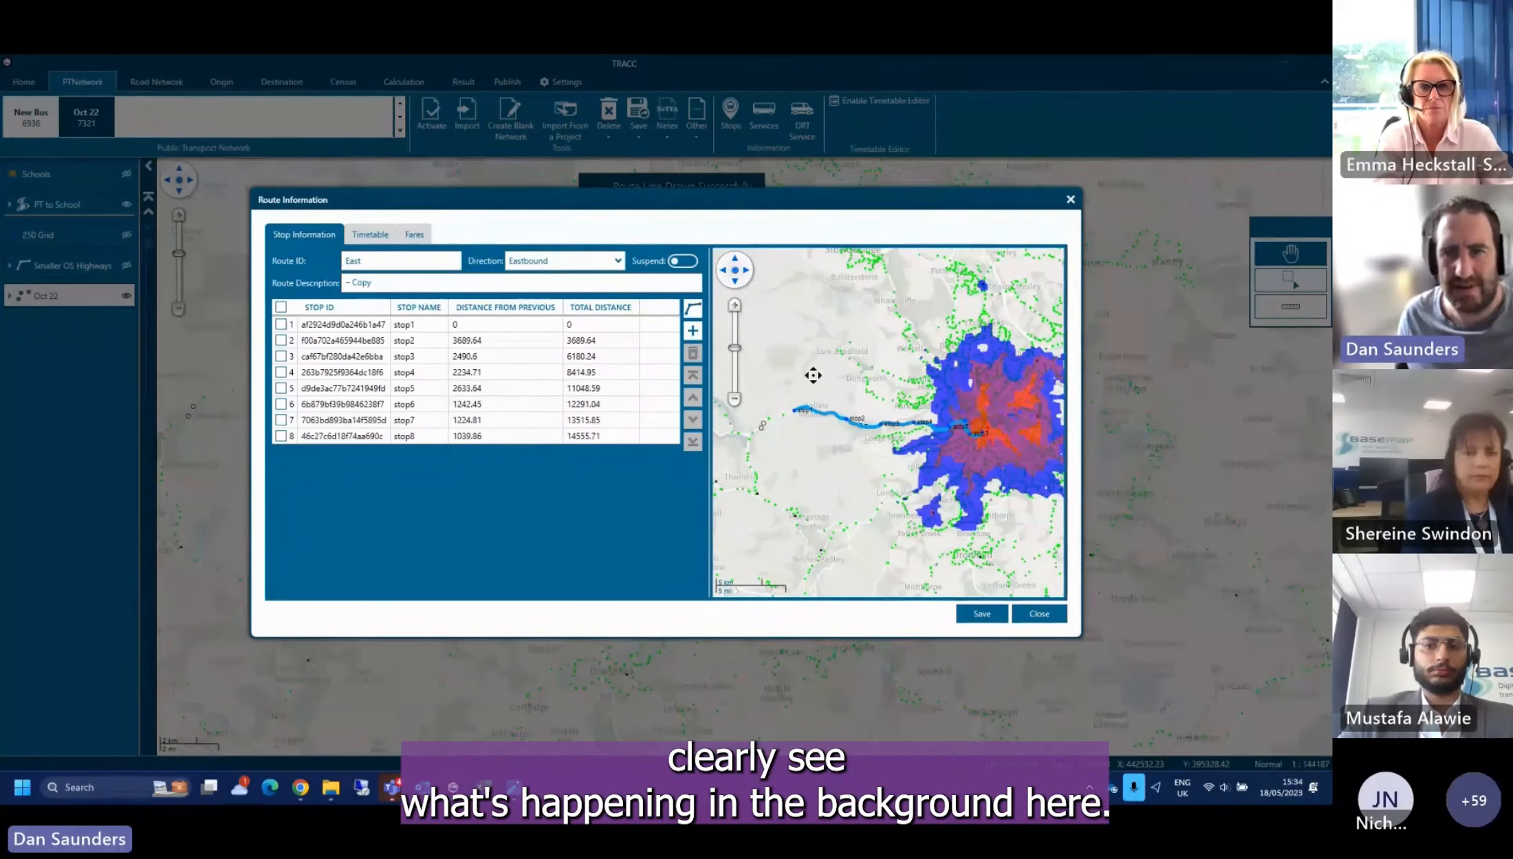
Examine the new route line along its stops on the map and check the option to export it as a shapefile
scroll(873, 427, up, 2)
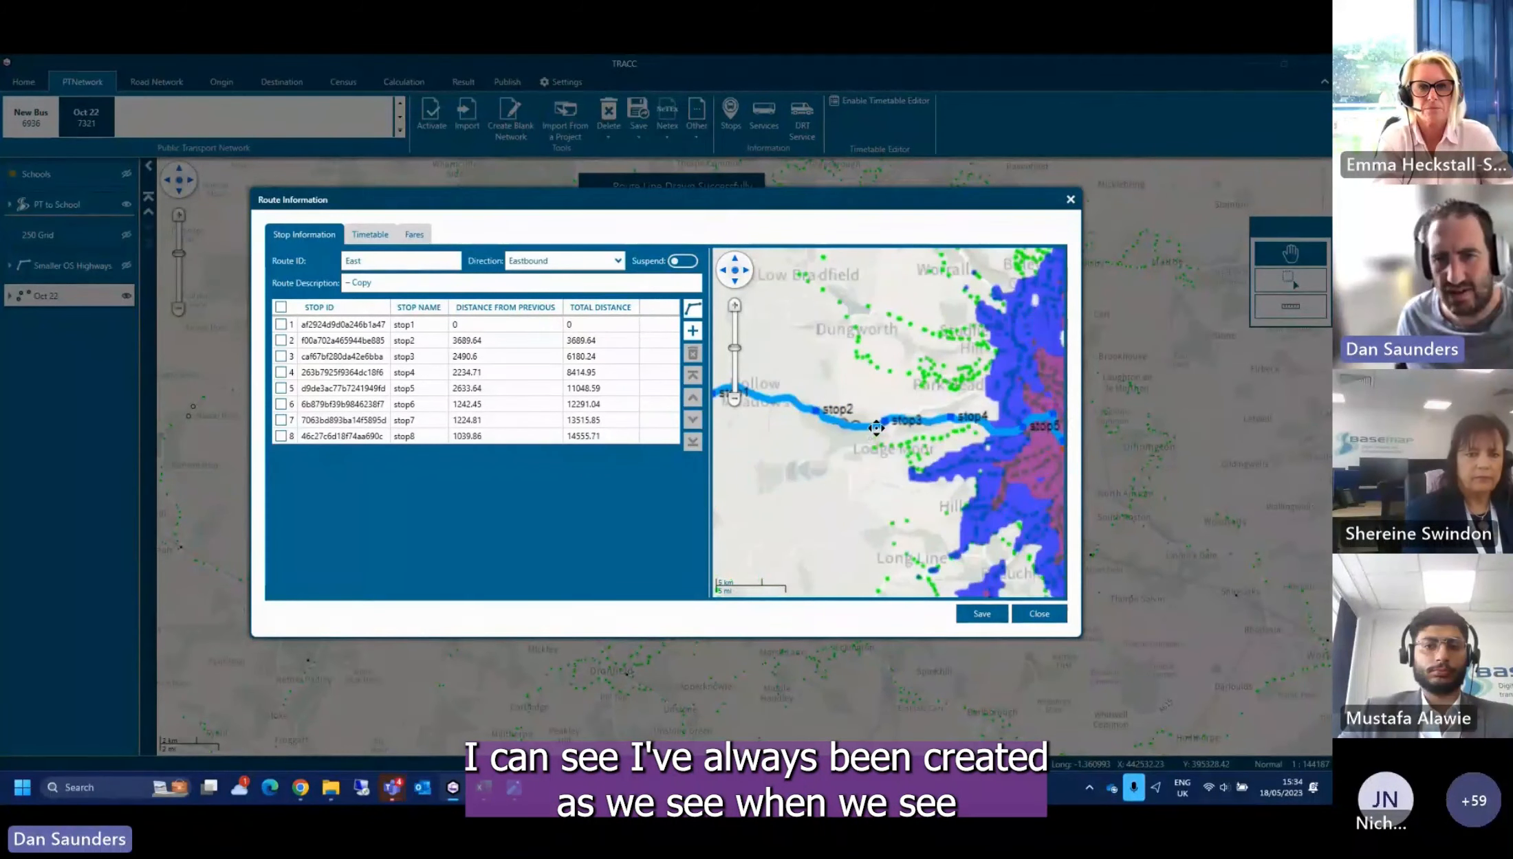
scroll(875, 428, up, 2)
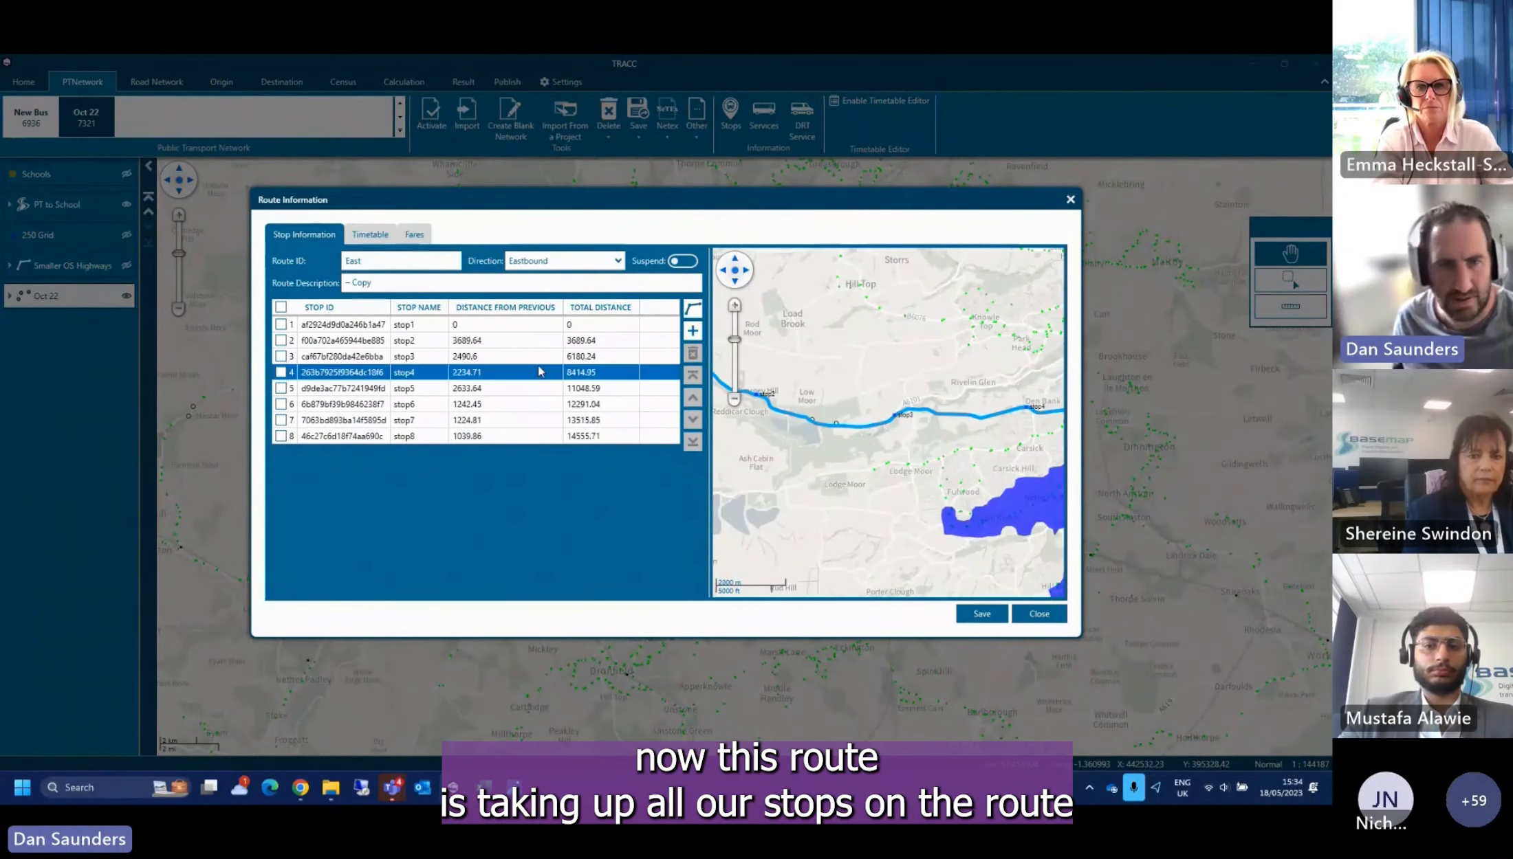
click(602, 342)
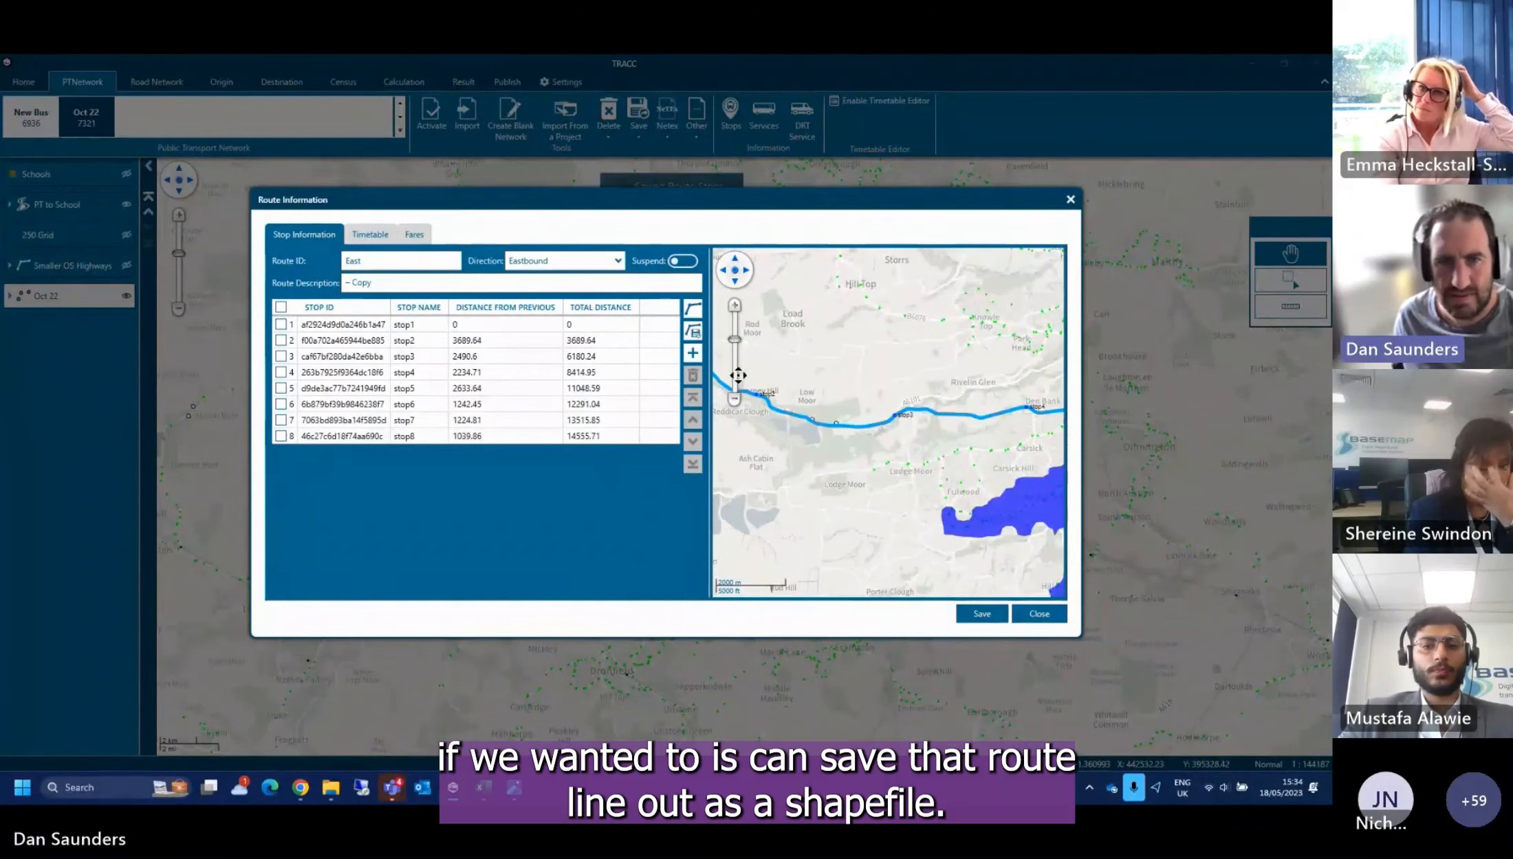
mouse_move(697, 333)
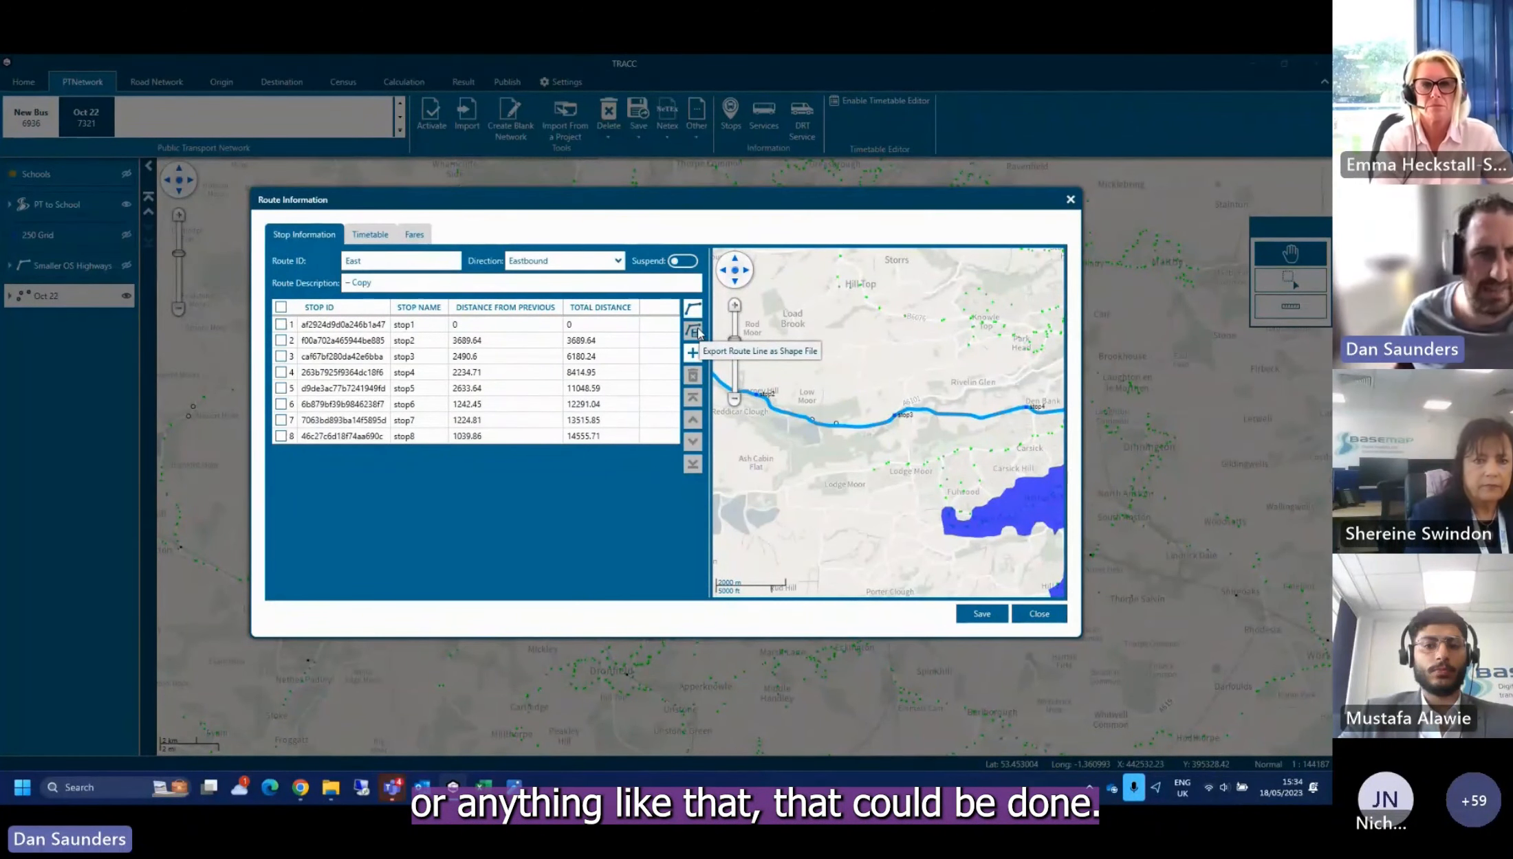
Generate a timetable trip from AM Peak road speeds, starting at 07:00, with default speed 30 and 1 minute at each stop
click(370, 235)
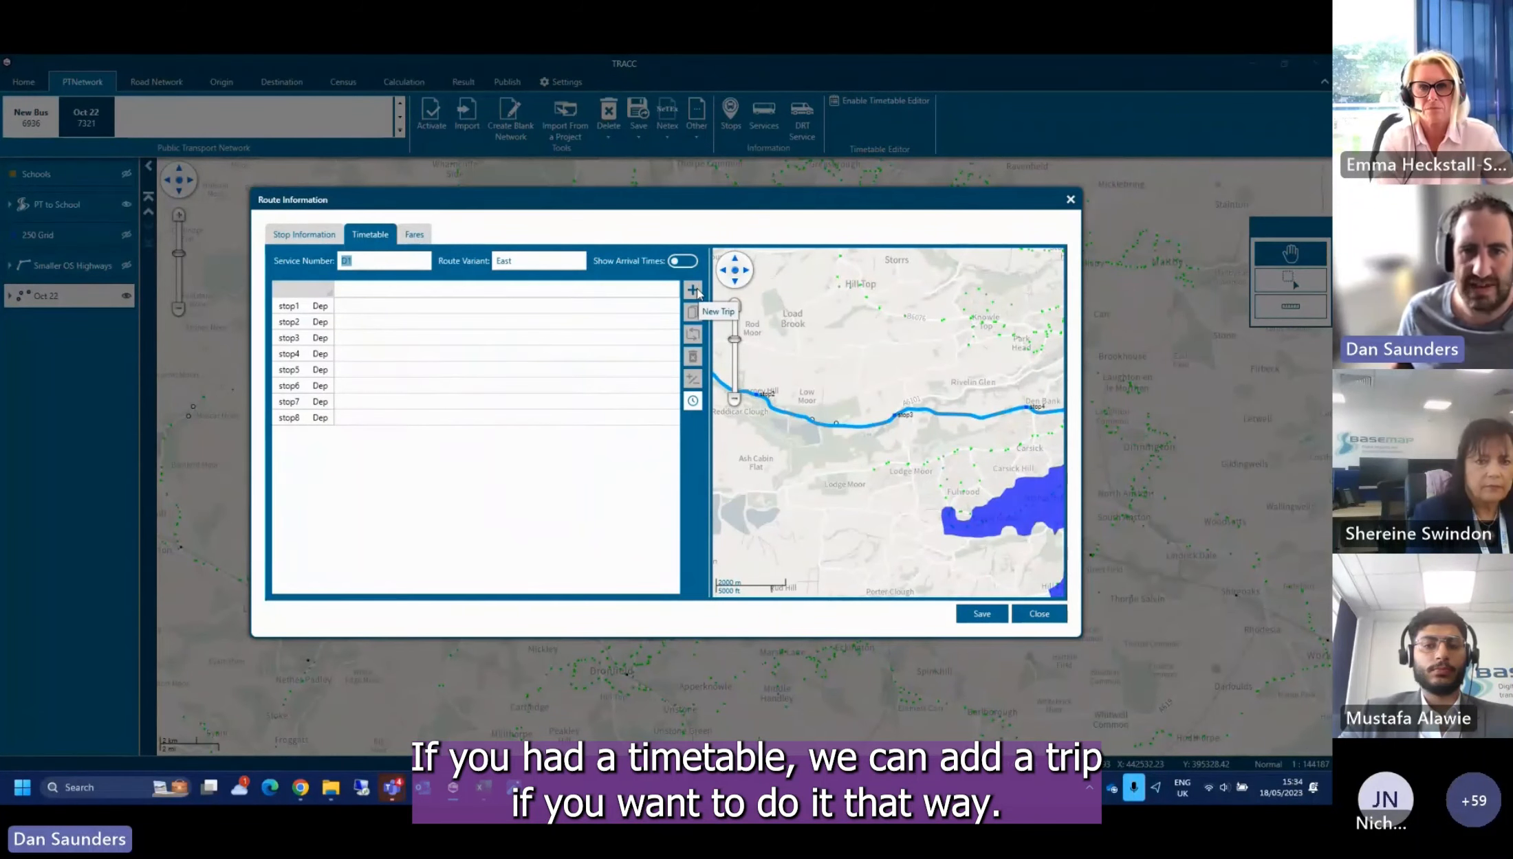
click(693, 402)
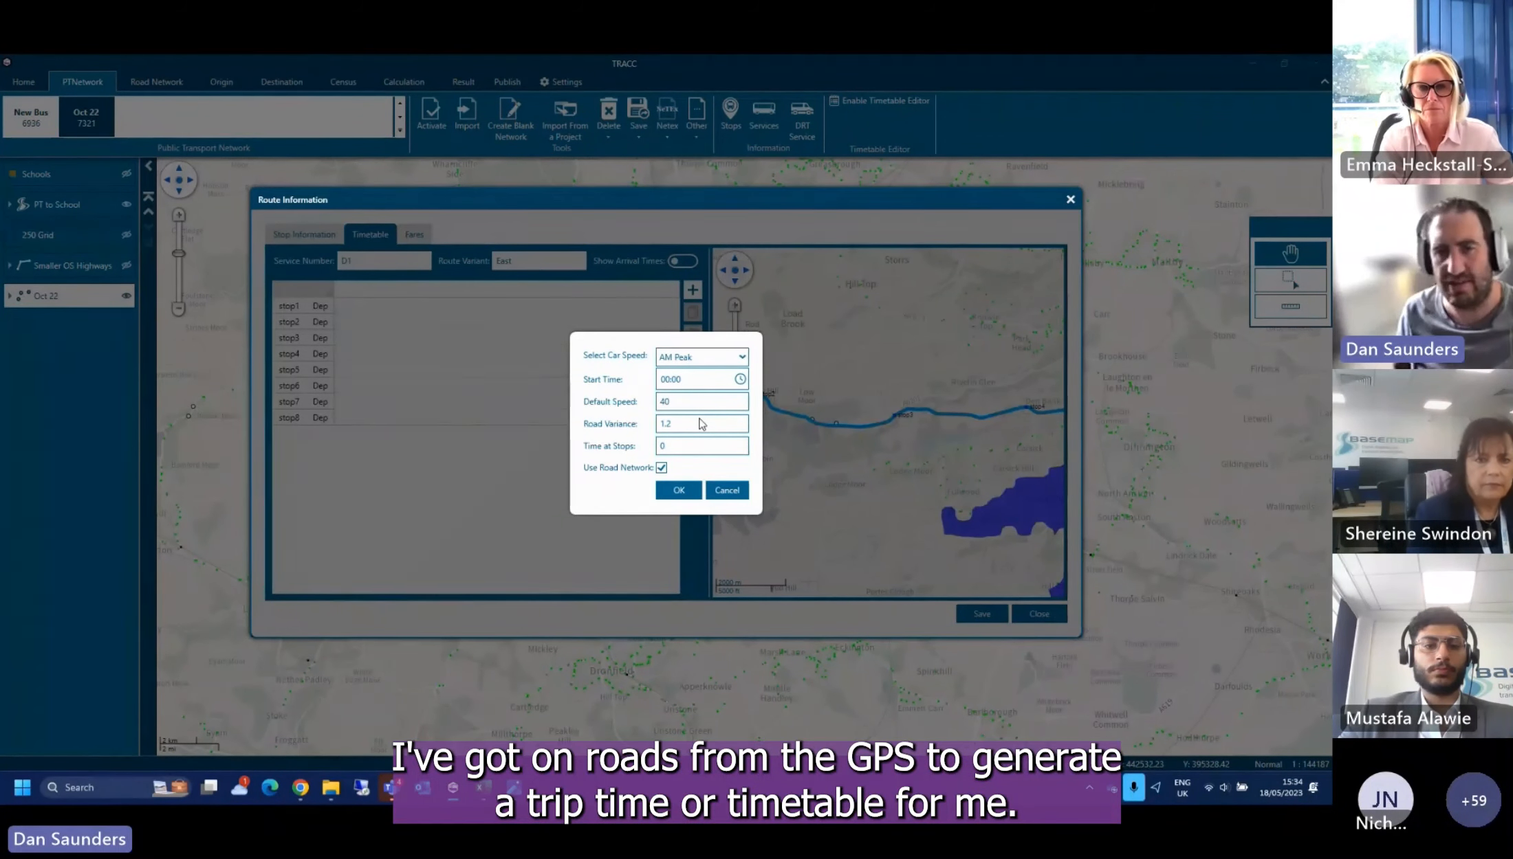
click(665, 380)
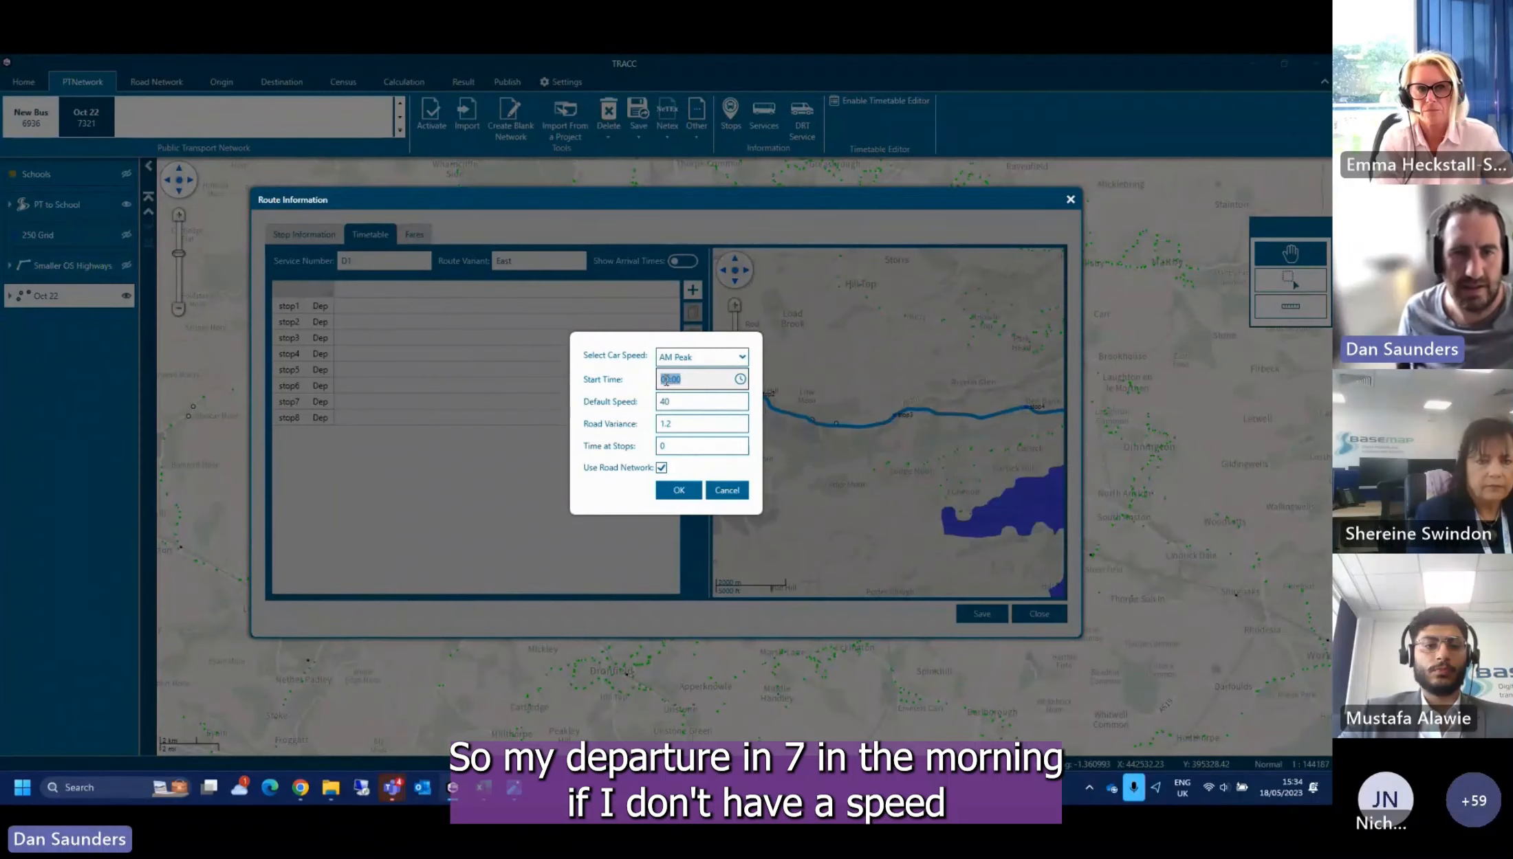
text(07)
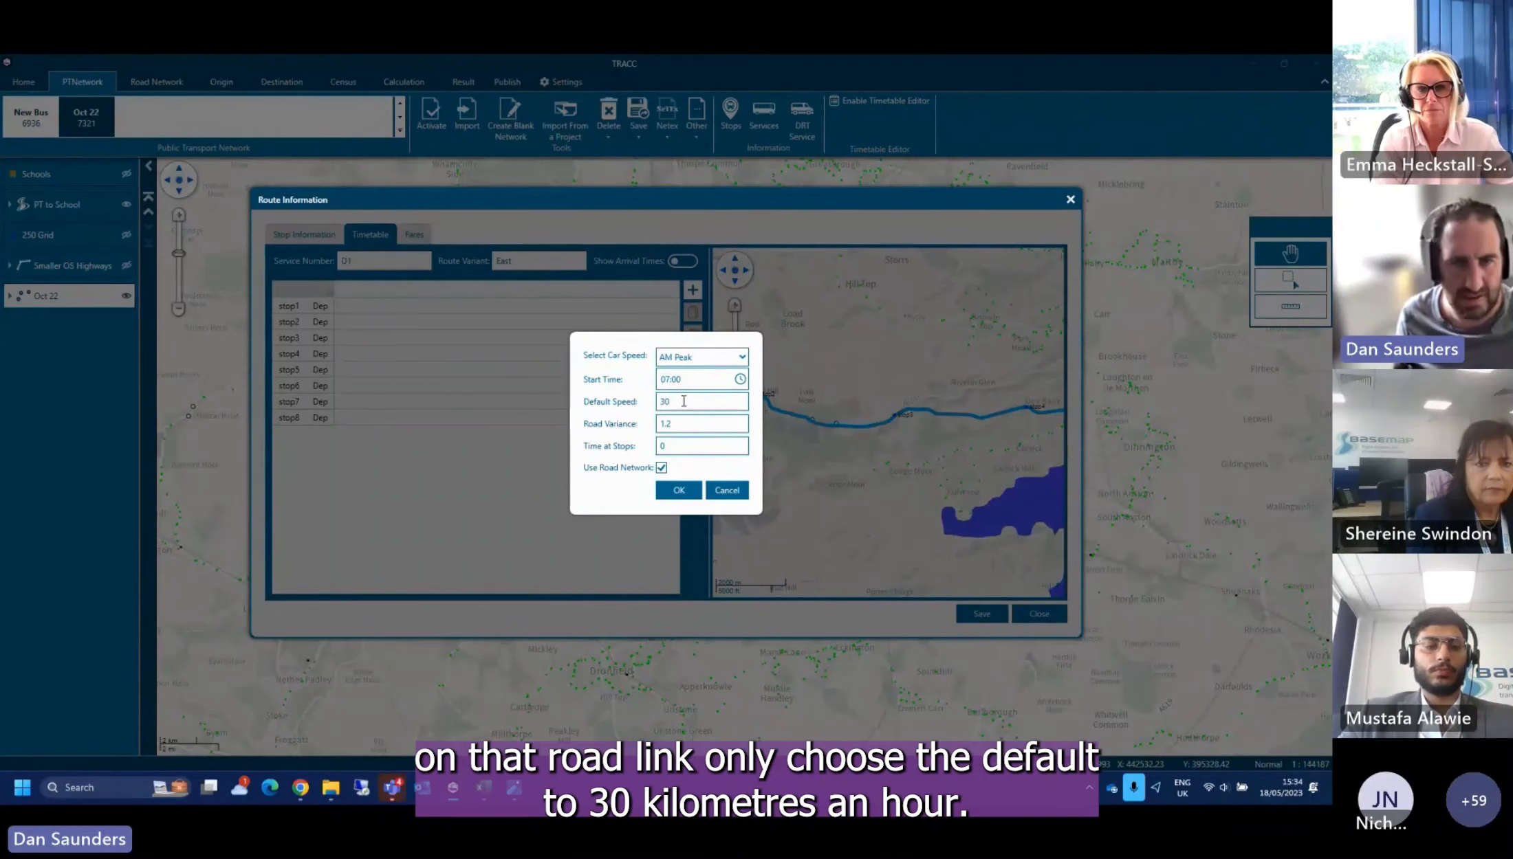
click(677, 450)
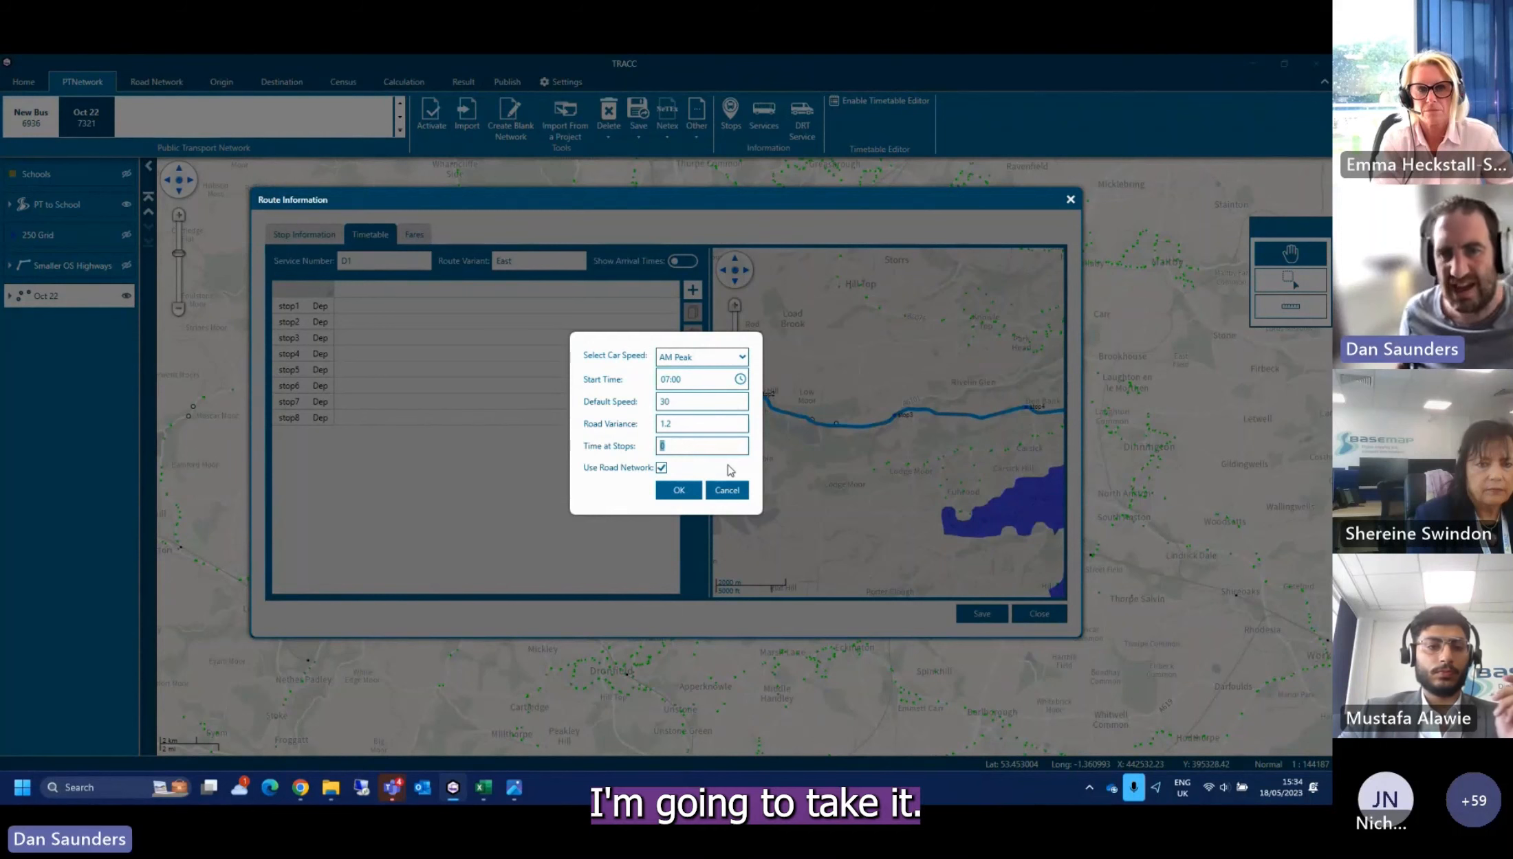
text(1)
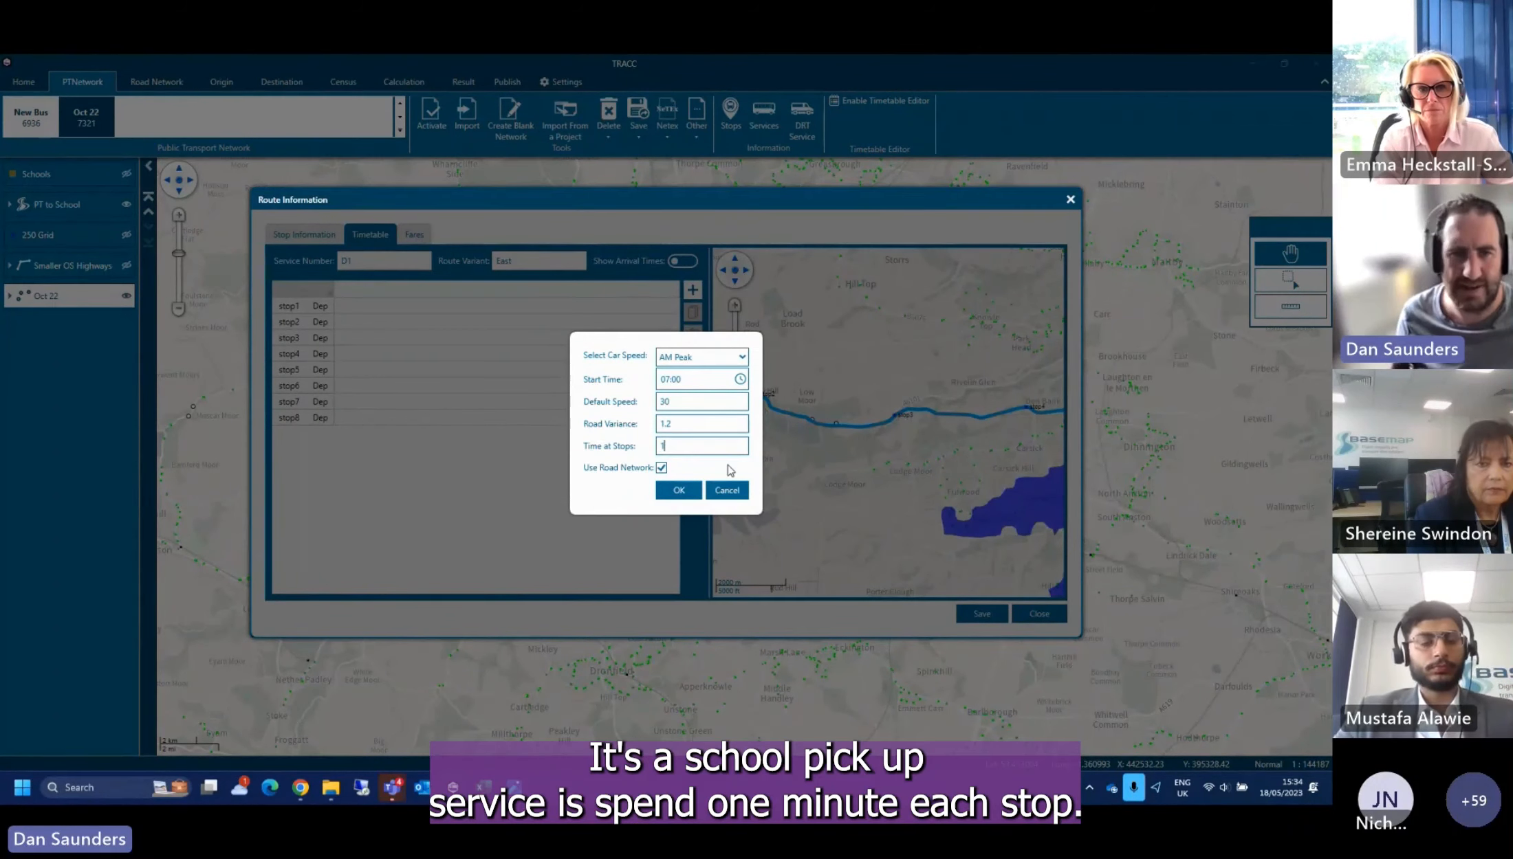
click(681, 363)
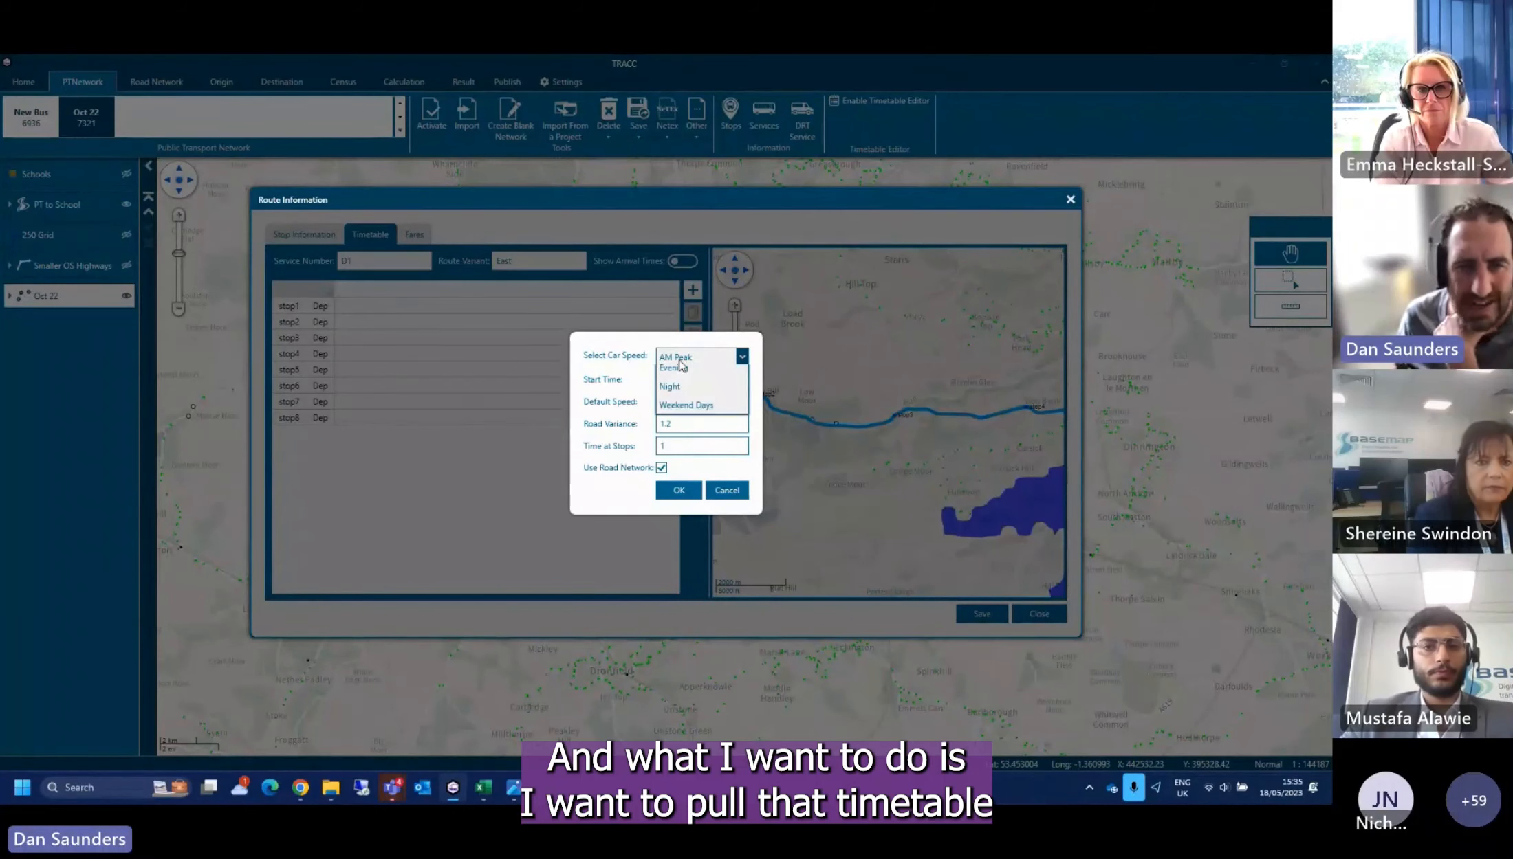
click(678, 491)
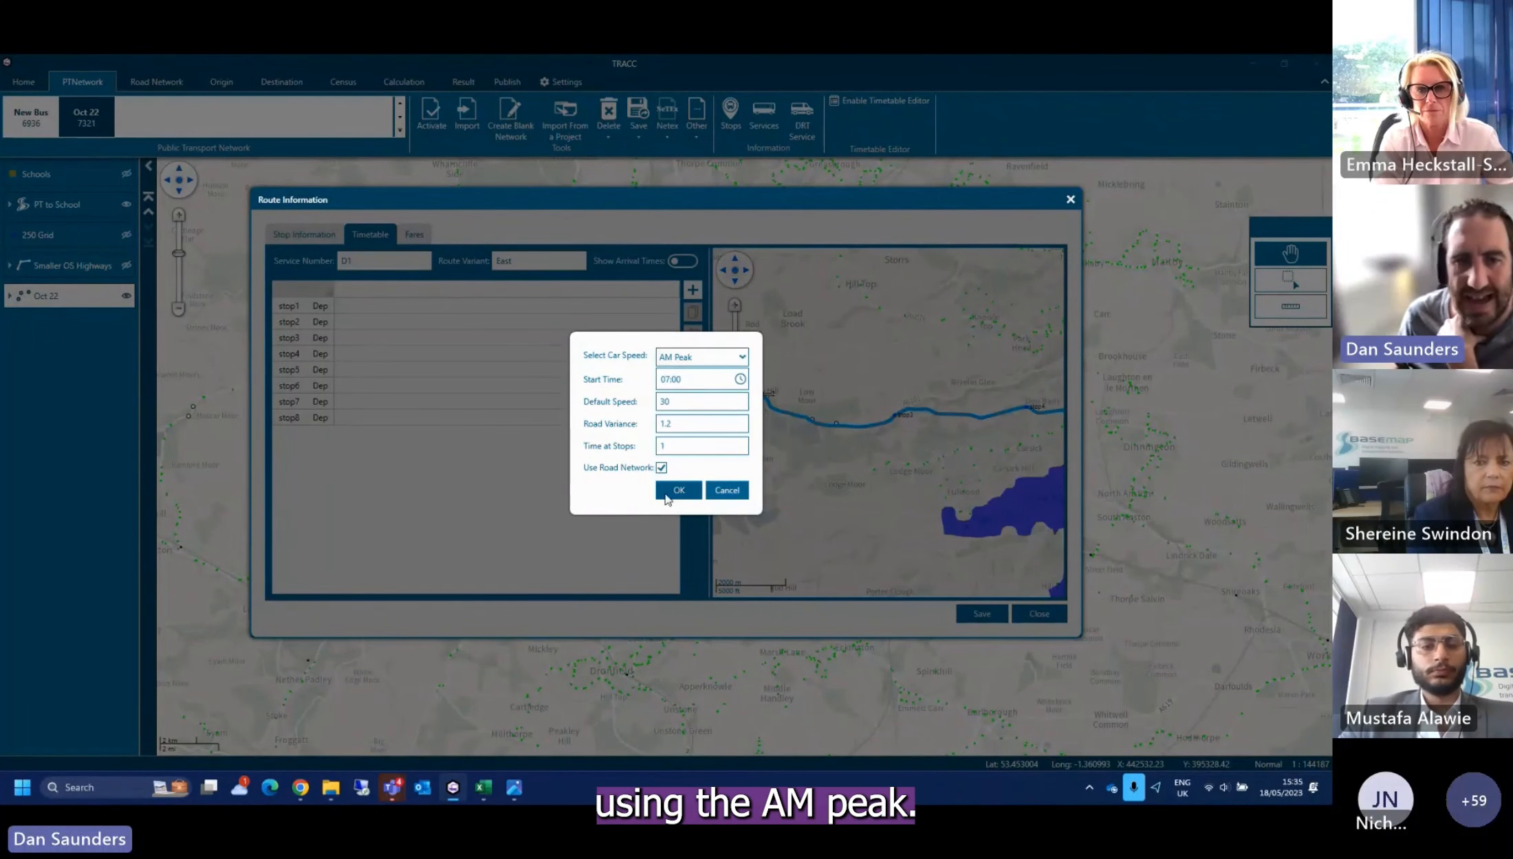
click(679, 491)
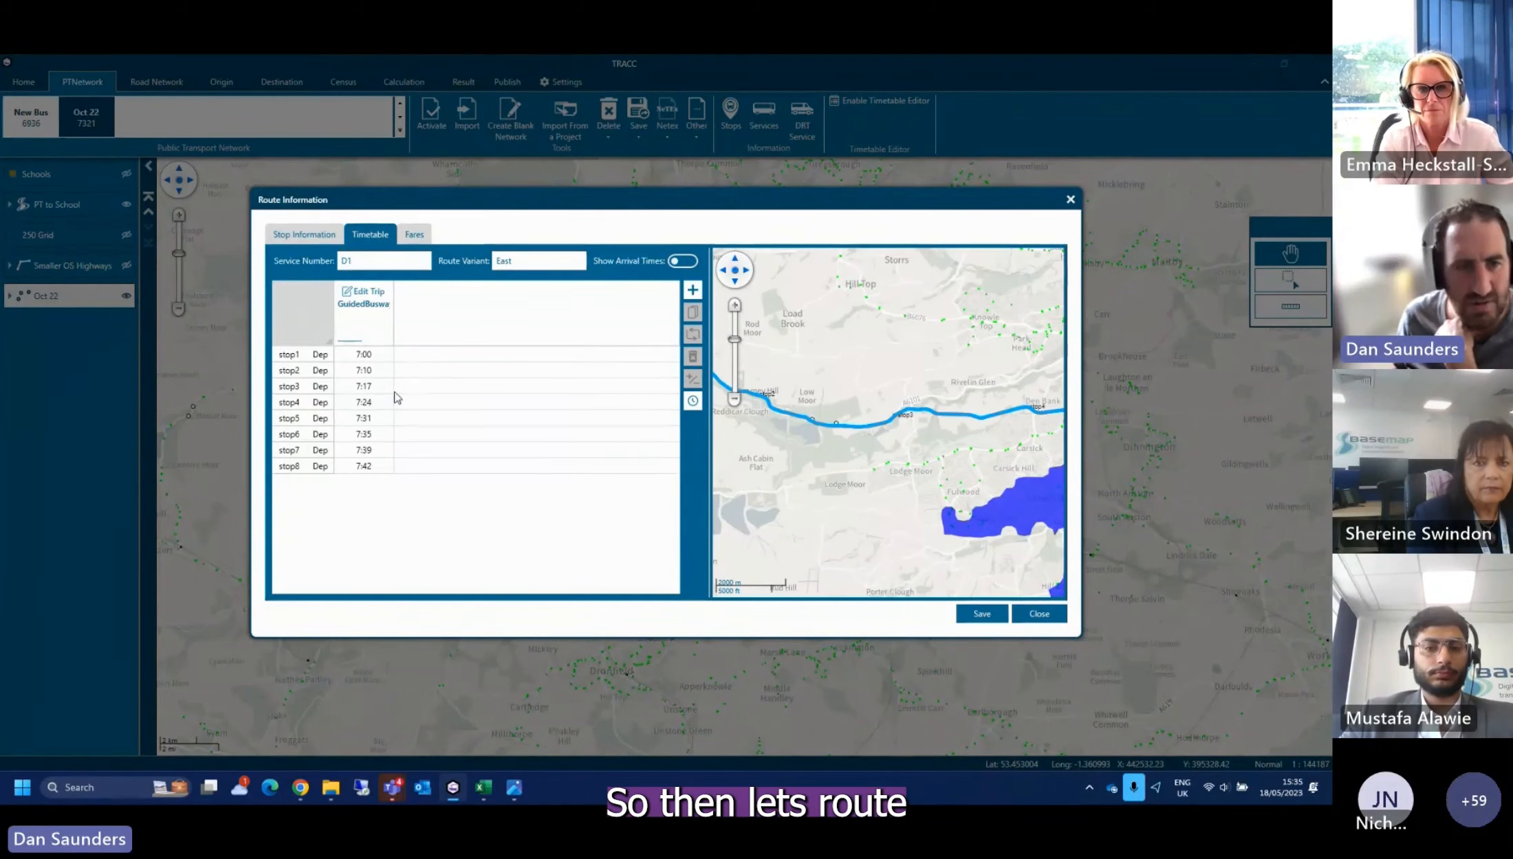
Set the generated trip to run Monday to Friday from 15/05/2023 to 22/05/2023
click(356, 356)
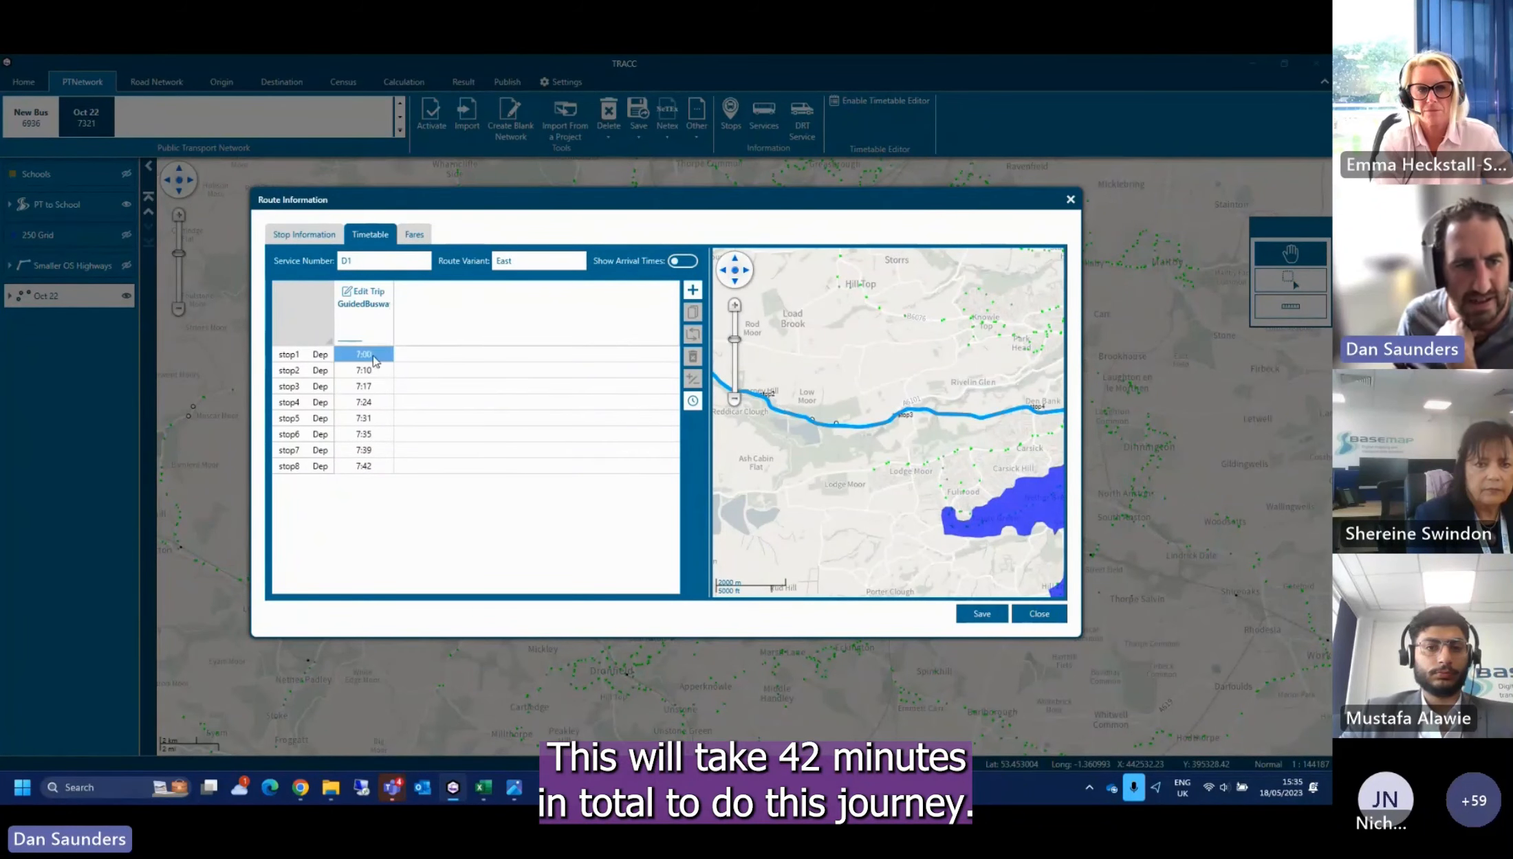
click(369, 294)
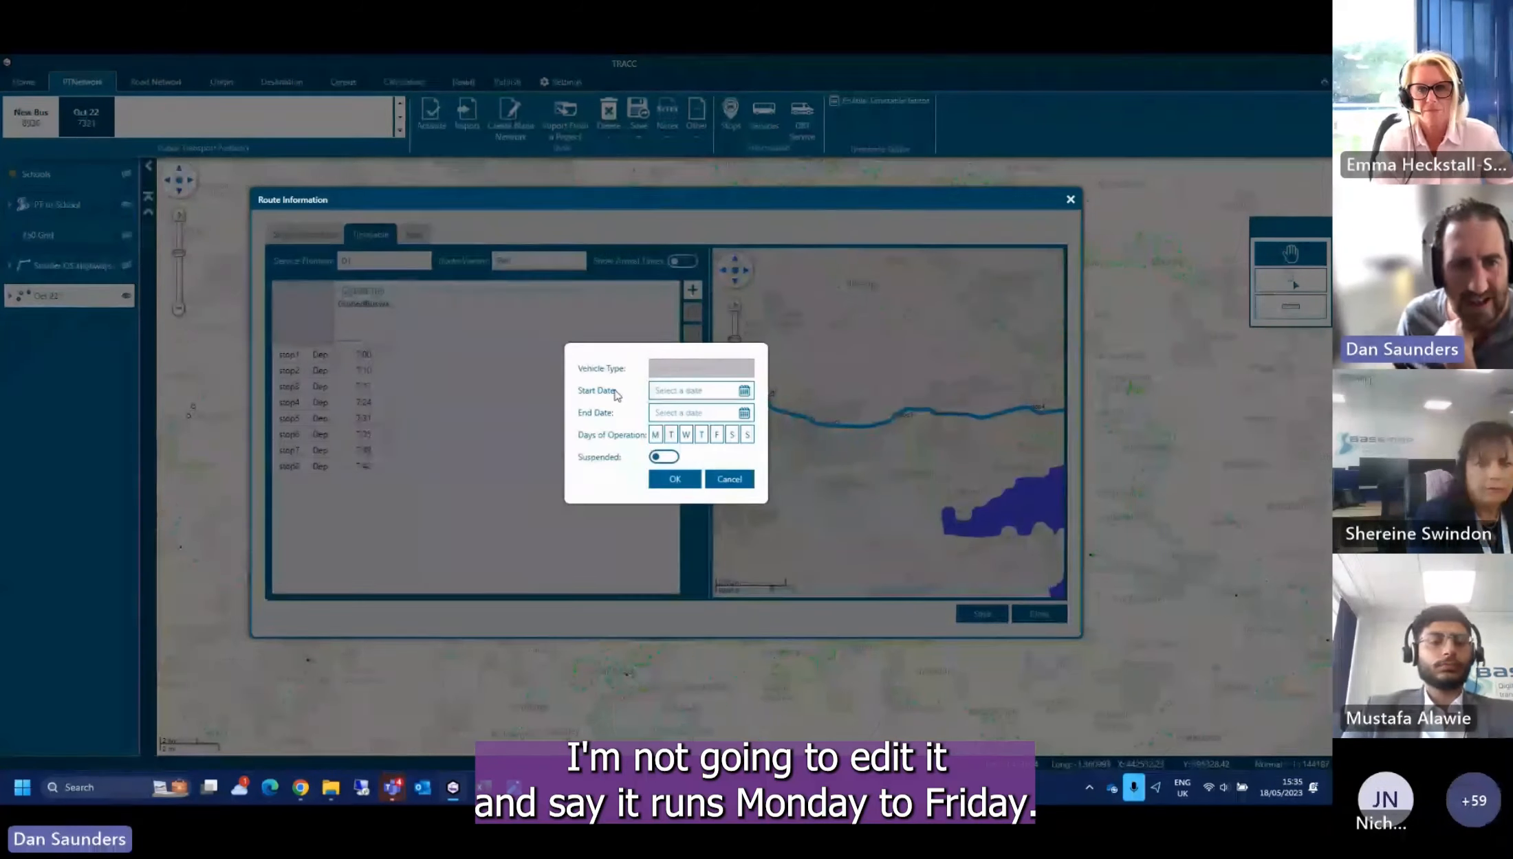
click(655, 435)
click(670, 435)
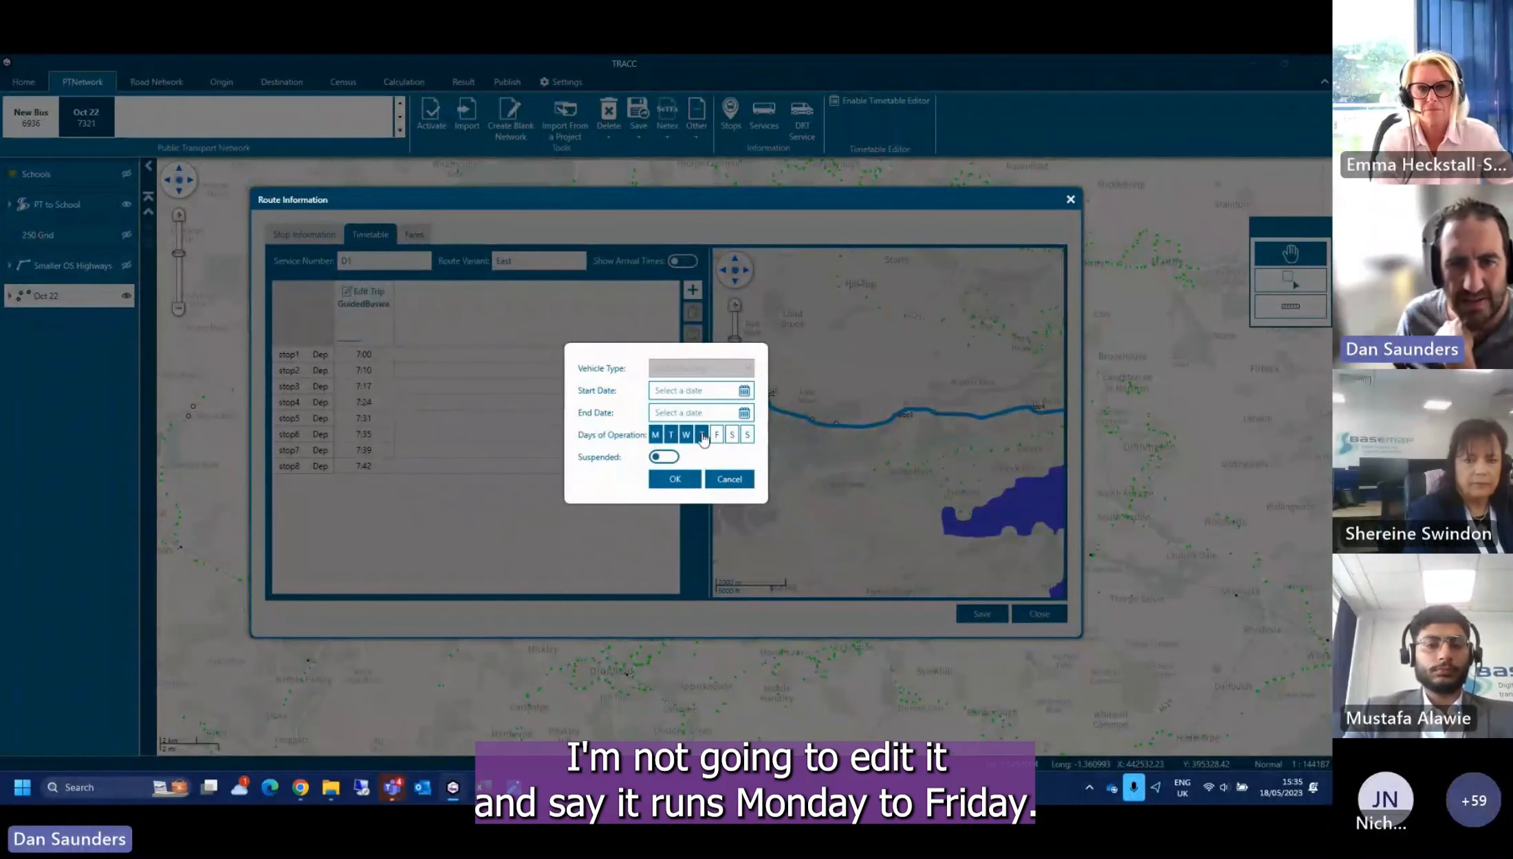
click(701, 435)
click(716, 434)
click(744, 391)
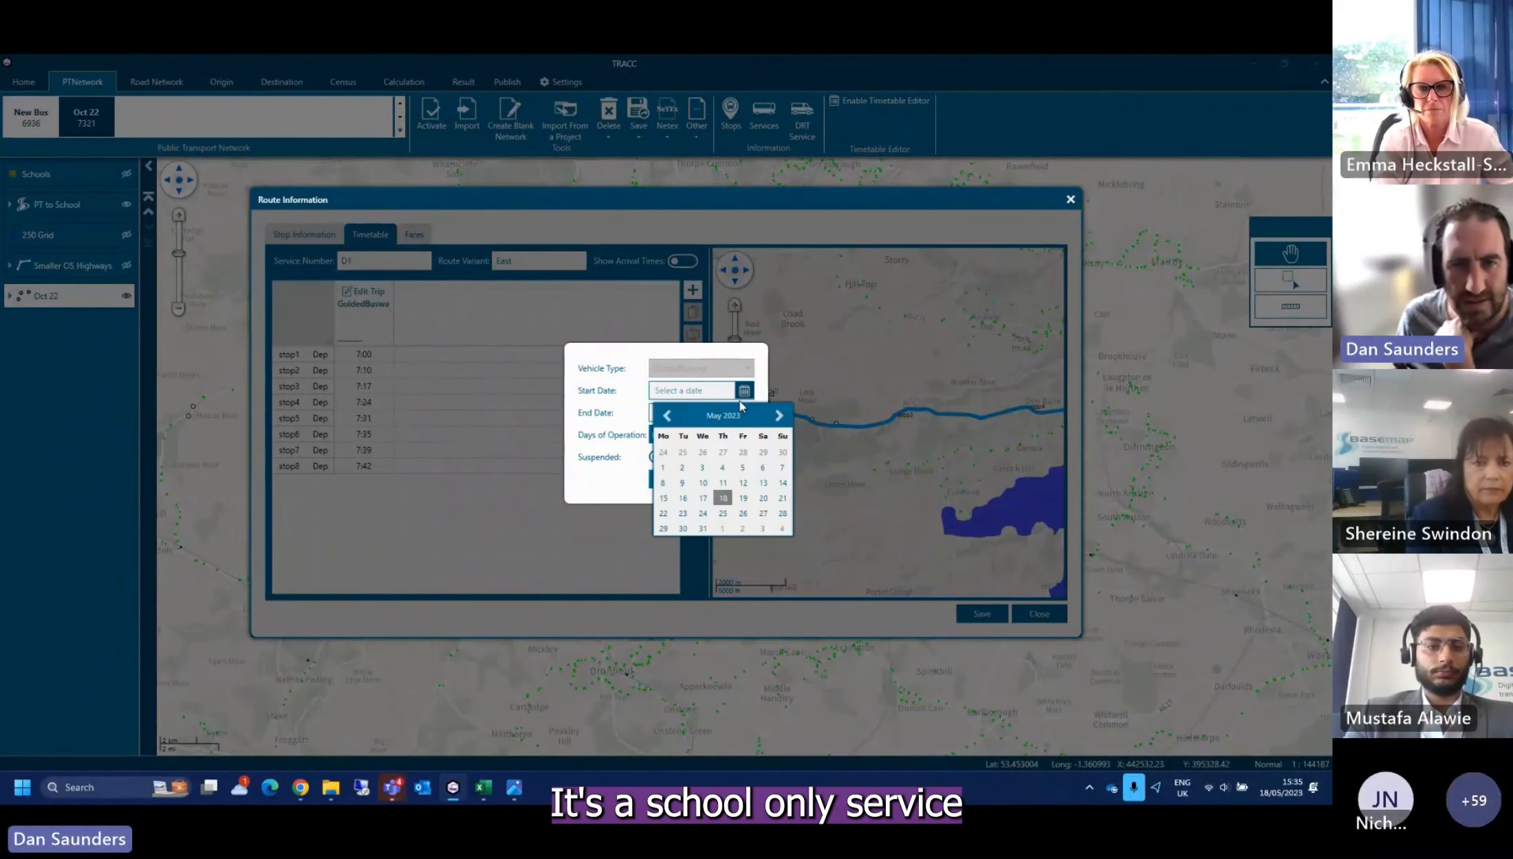
click(663, 500)
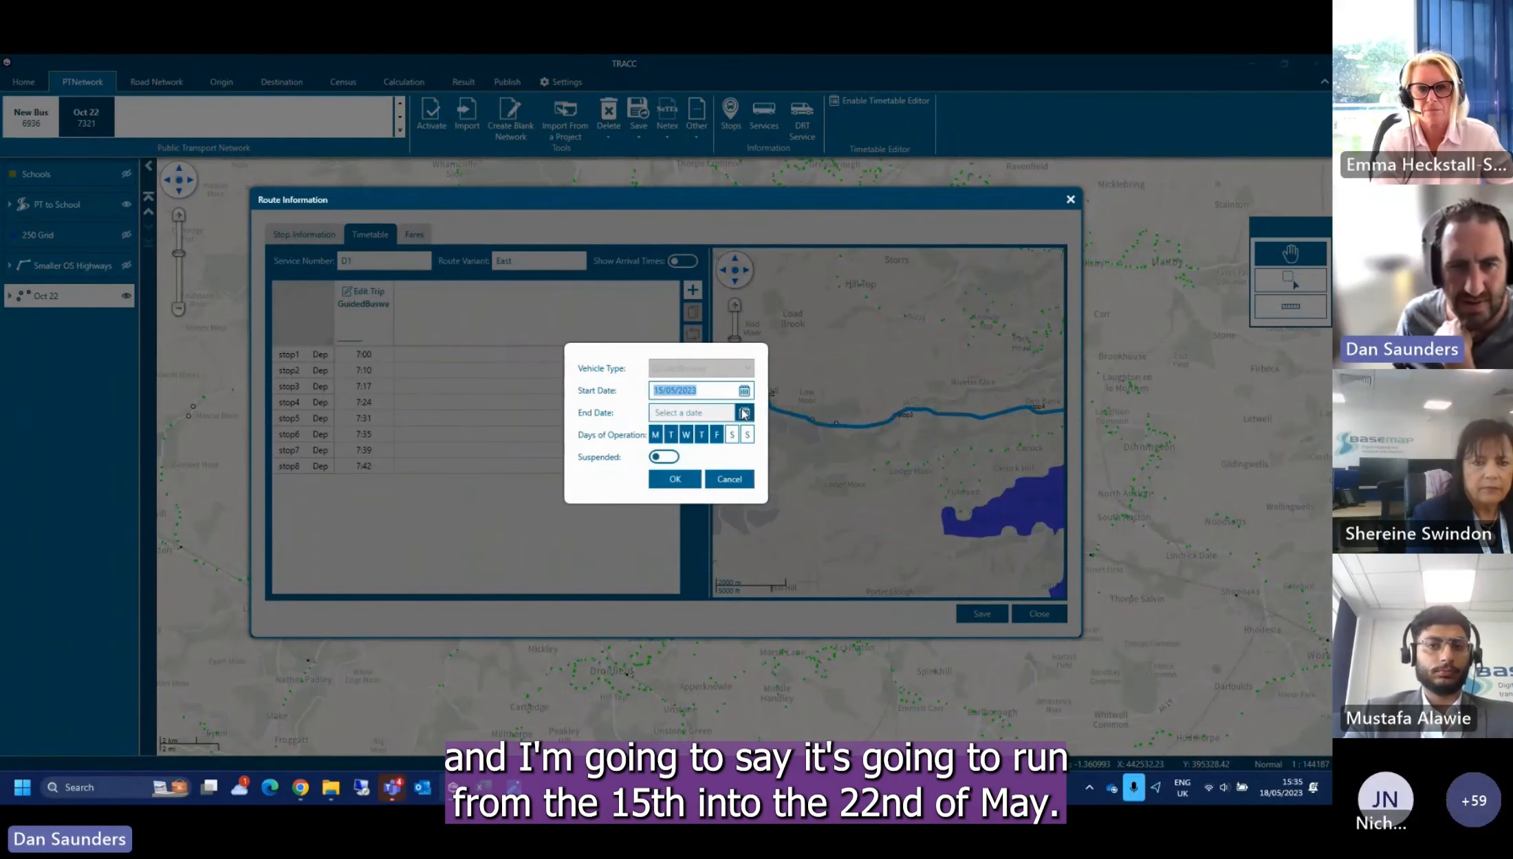
click(744, 413)
click(663, 536)
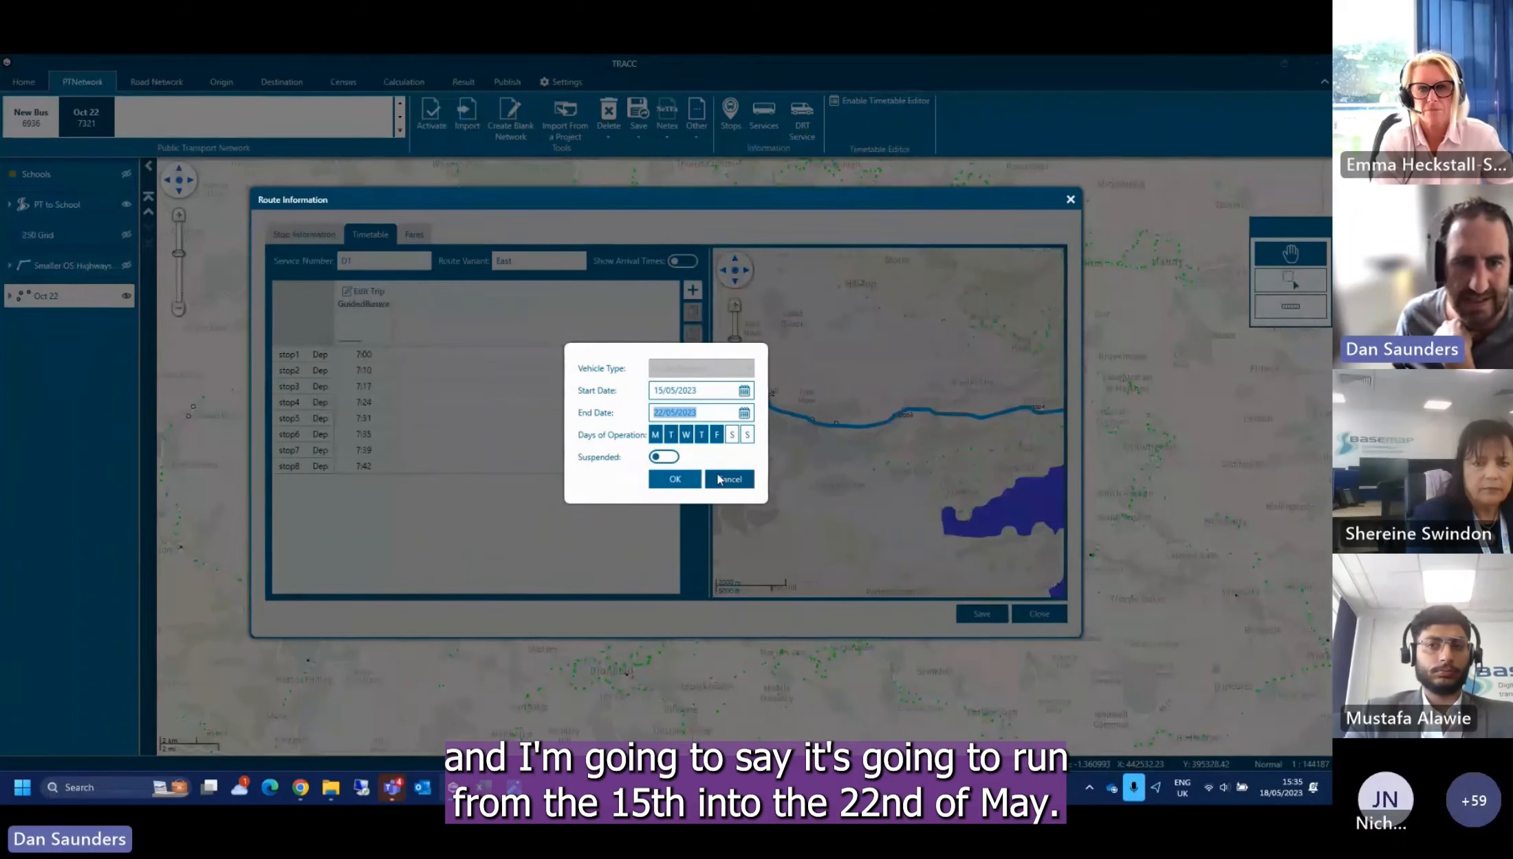
click(674, 479)
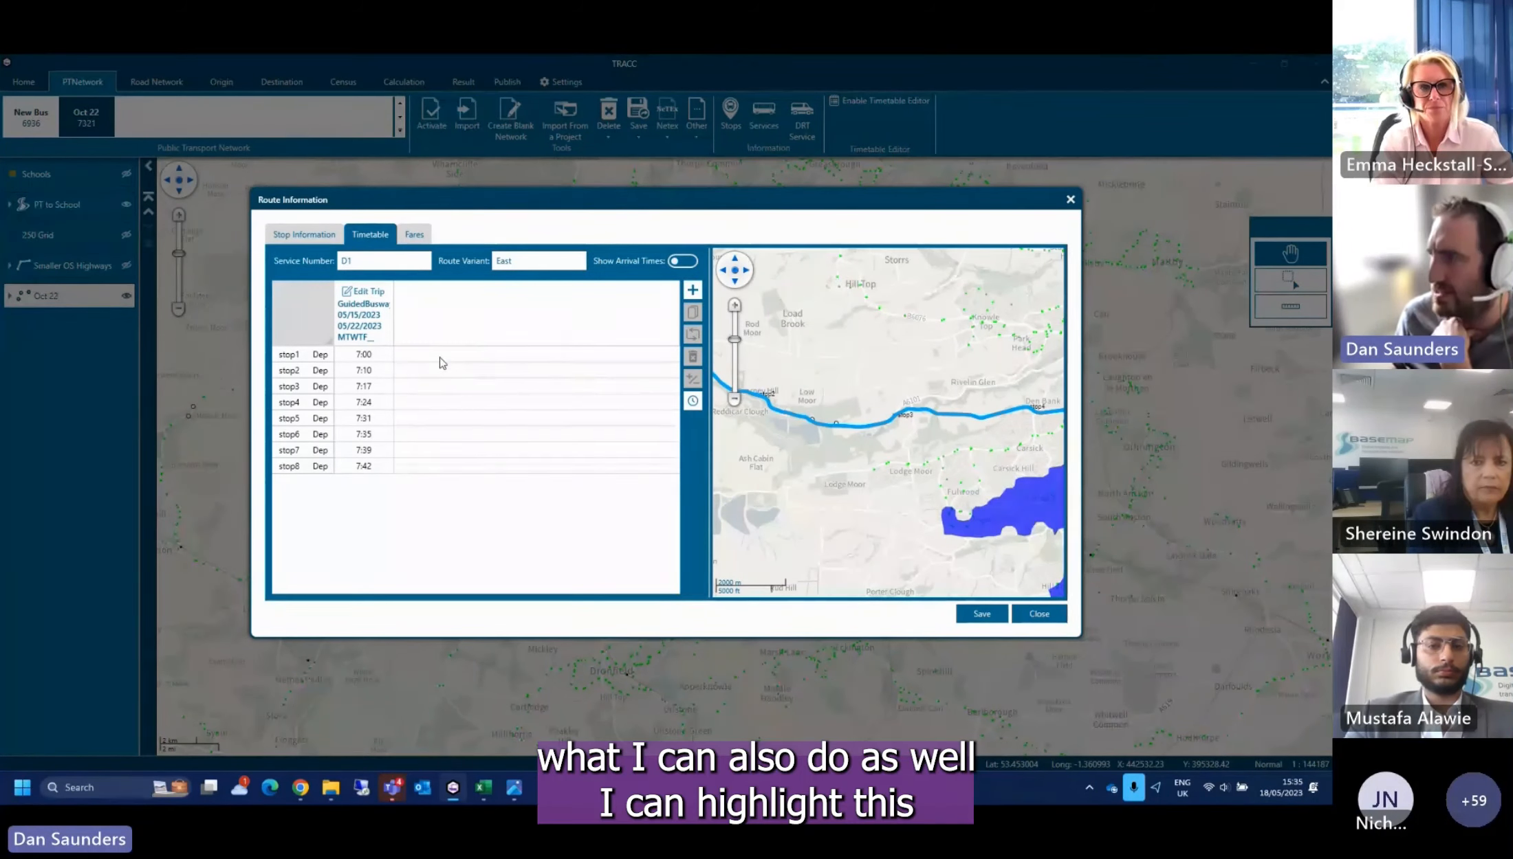
Repeat the 7:00 trip every 15 minutes, with the first trip at 07:15 and the last at 08:15
click(381, 332)
click(695, 336)
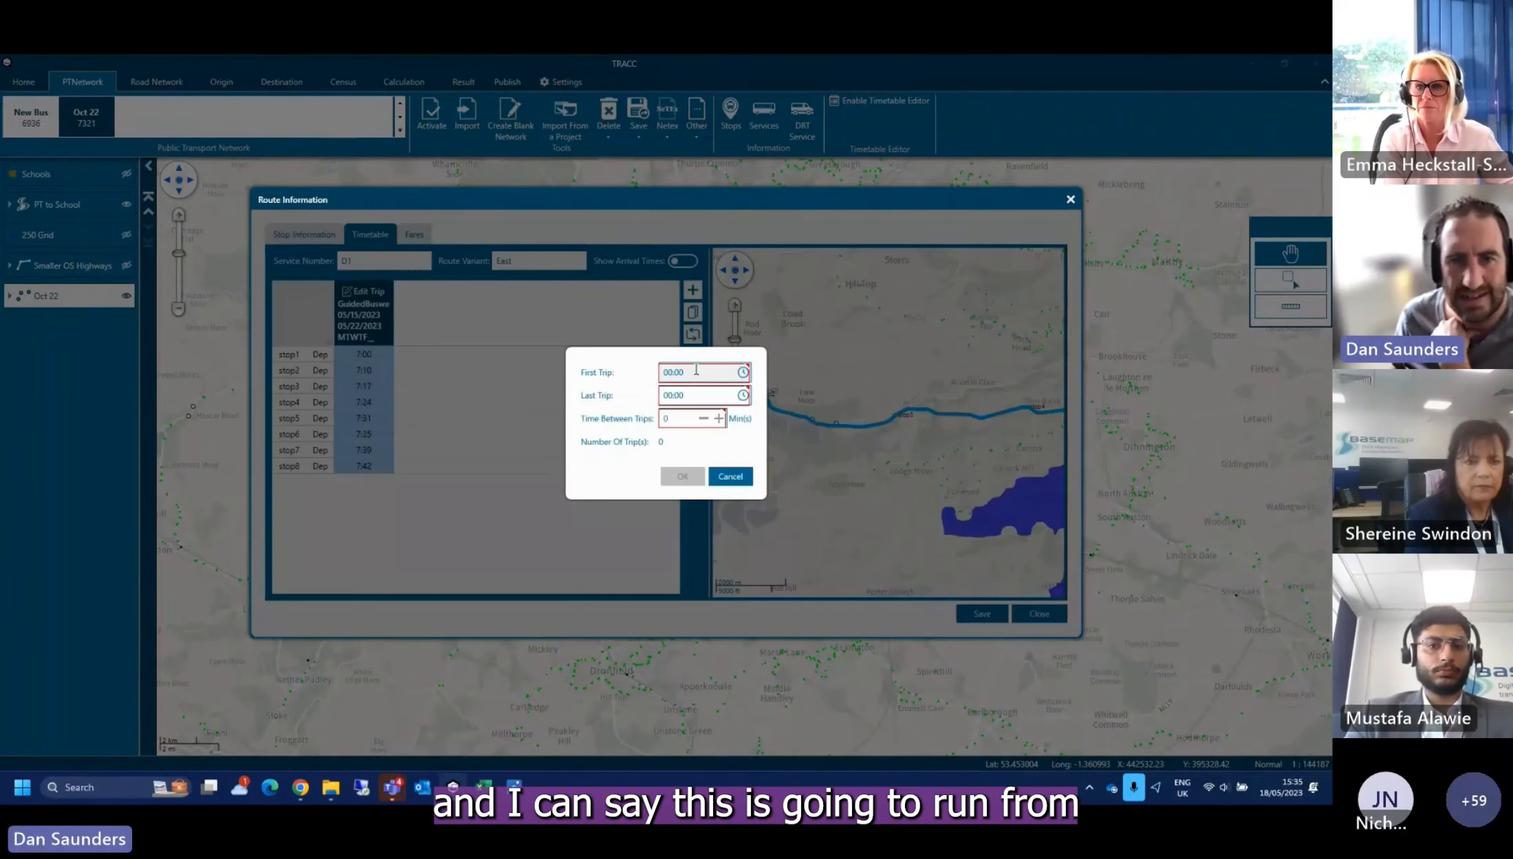
text(07)
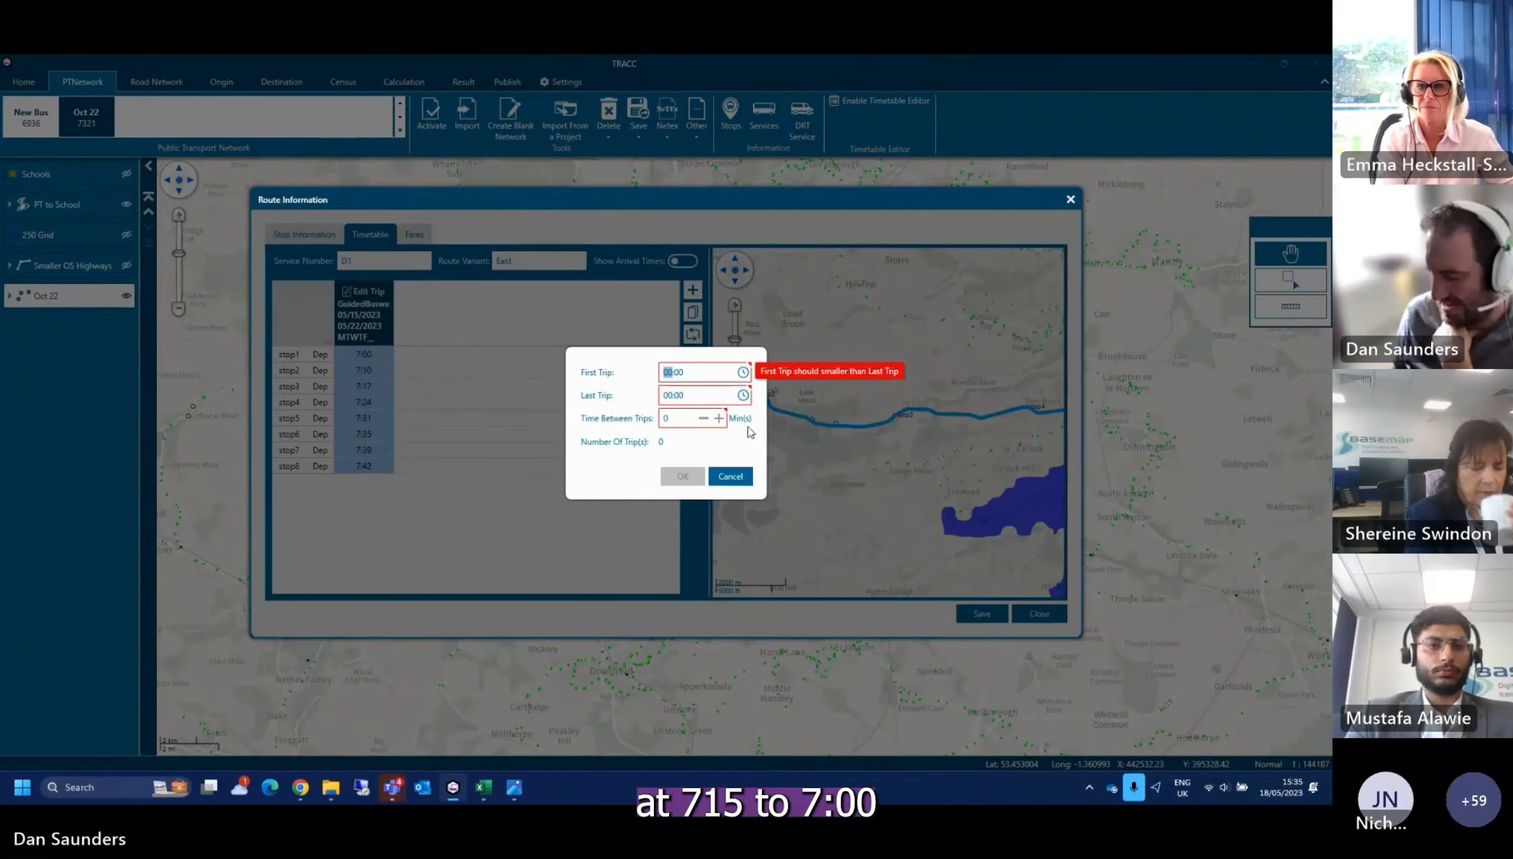
double_click(677, 372)
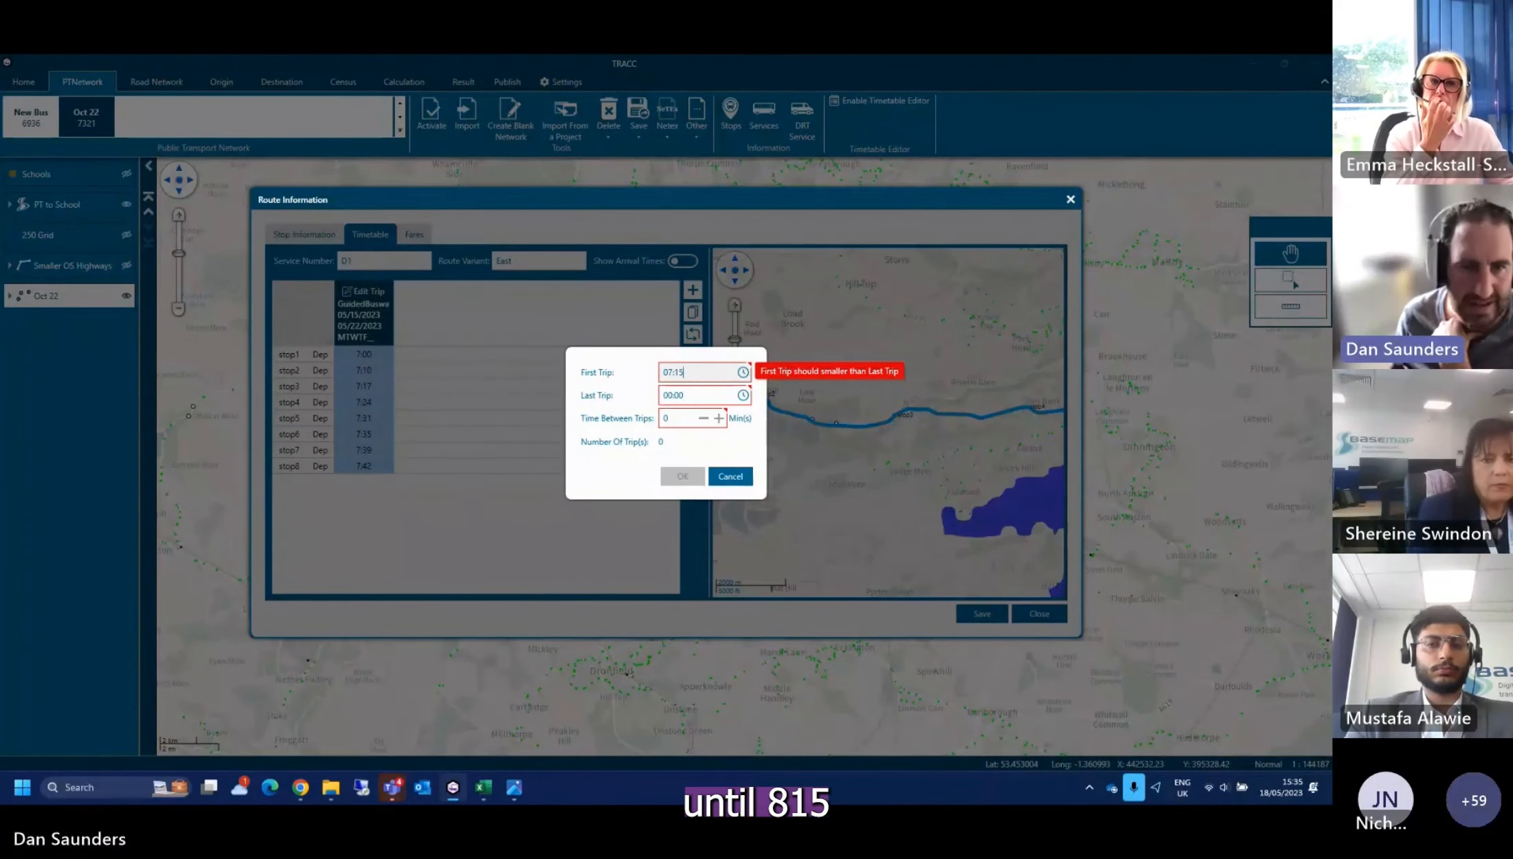
text(15)
click(665, 395)
text(08:)
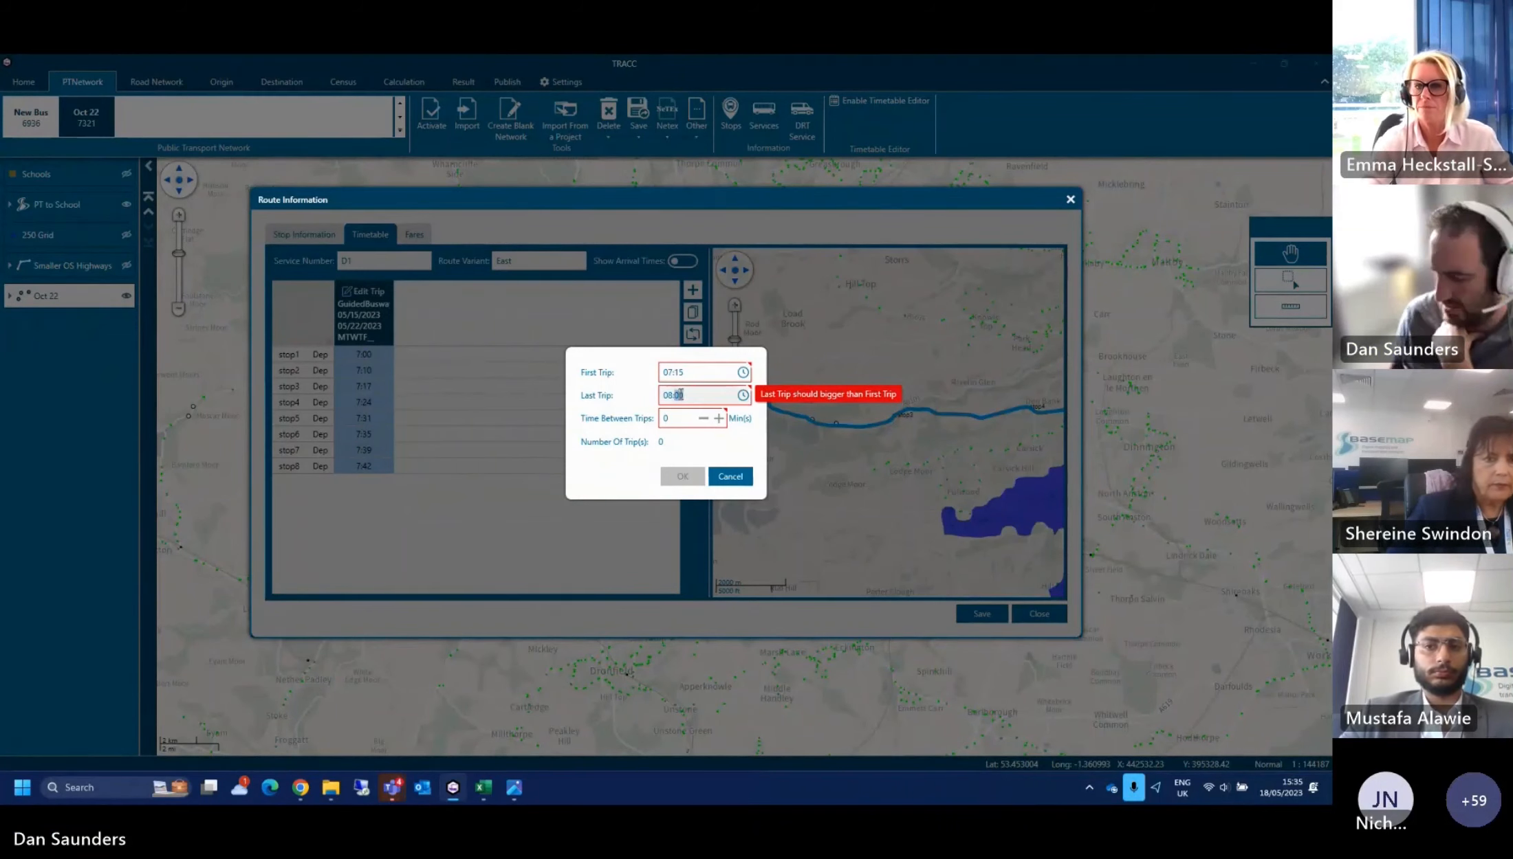
text(15)
click(682, 418)
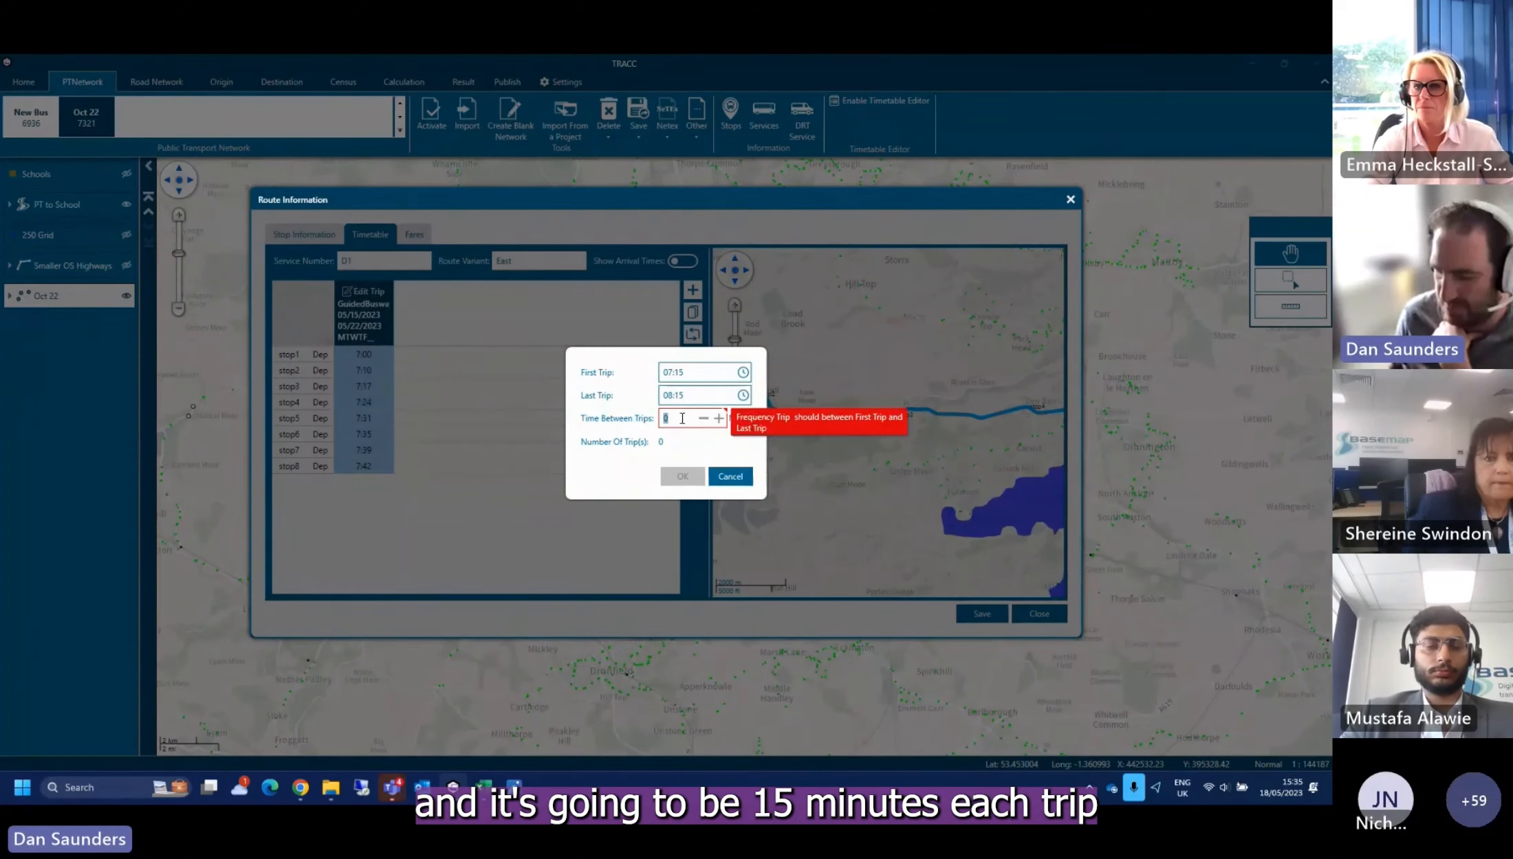
text(15)
click(682, 476)
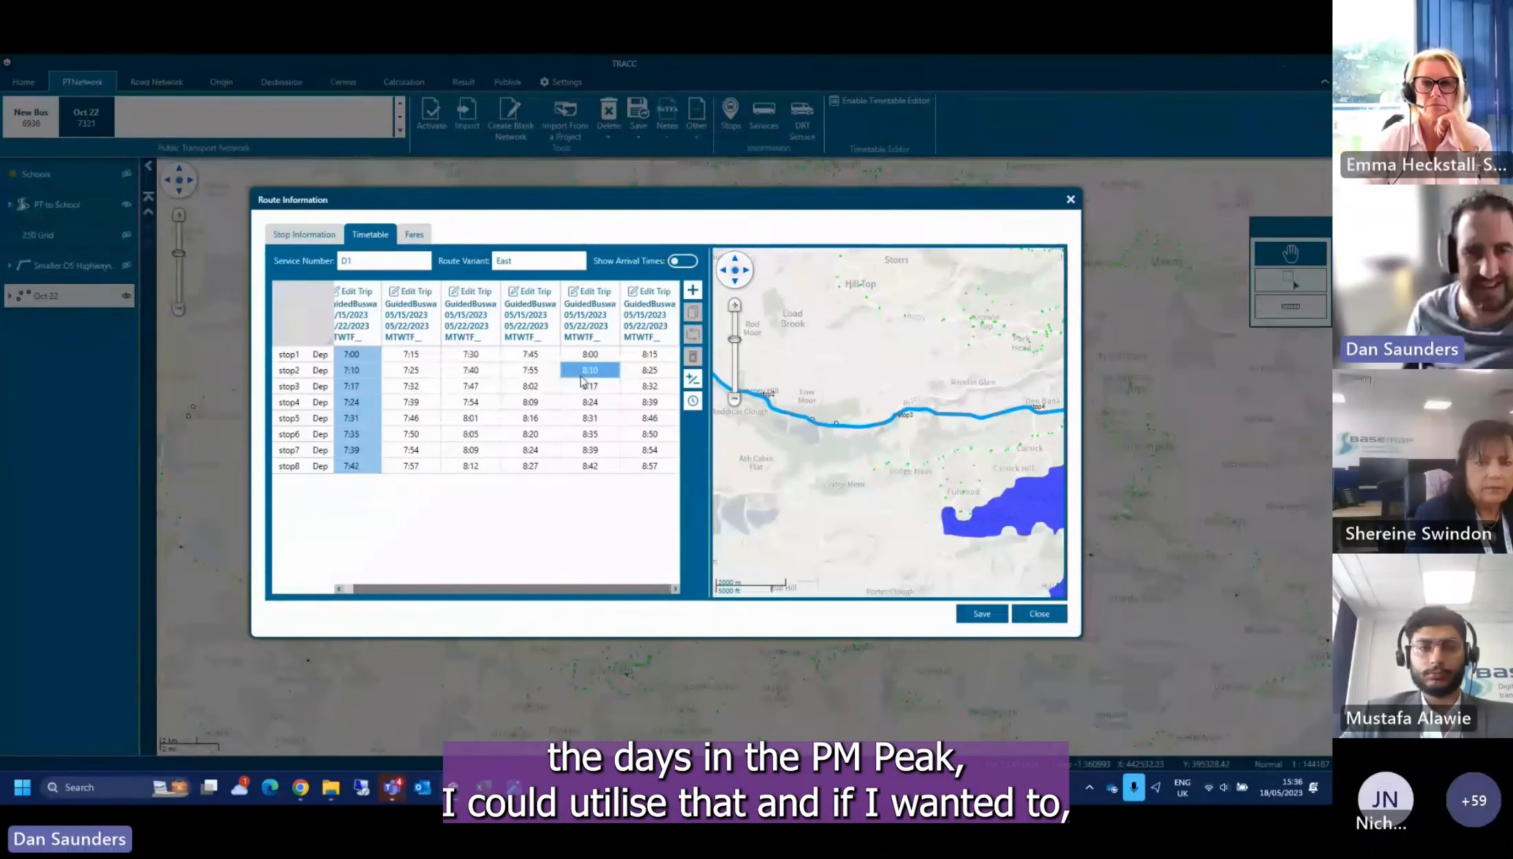
Add 2 minutes to the stop6 to stop8 departure times of the five trips starting from 7:00 to 8:00
click(583, 421)
click(530, 419)
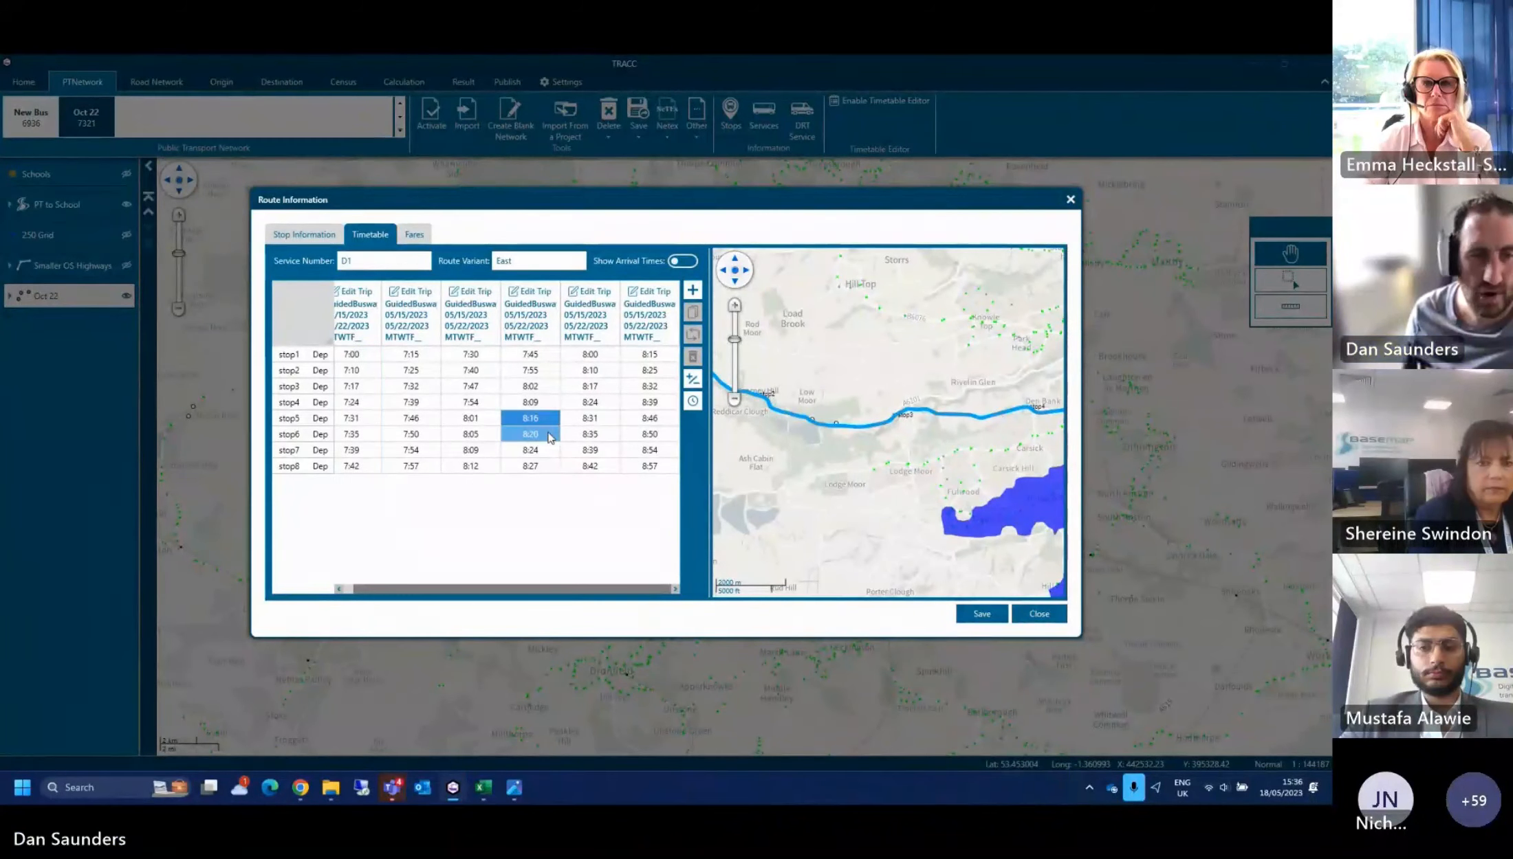
click(355, 418)
drag(350, 434, 590, 467)
click(692, 379)
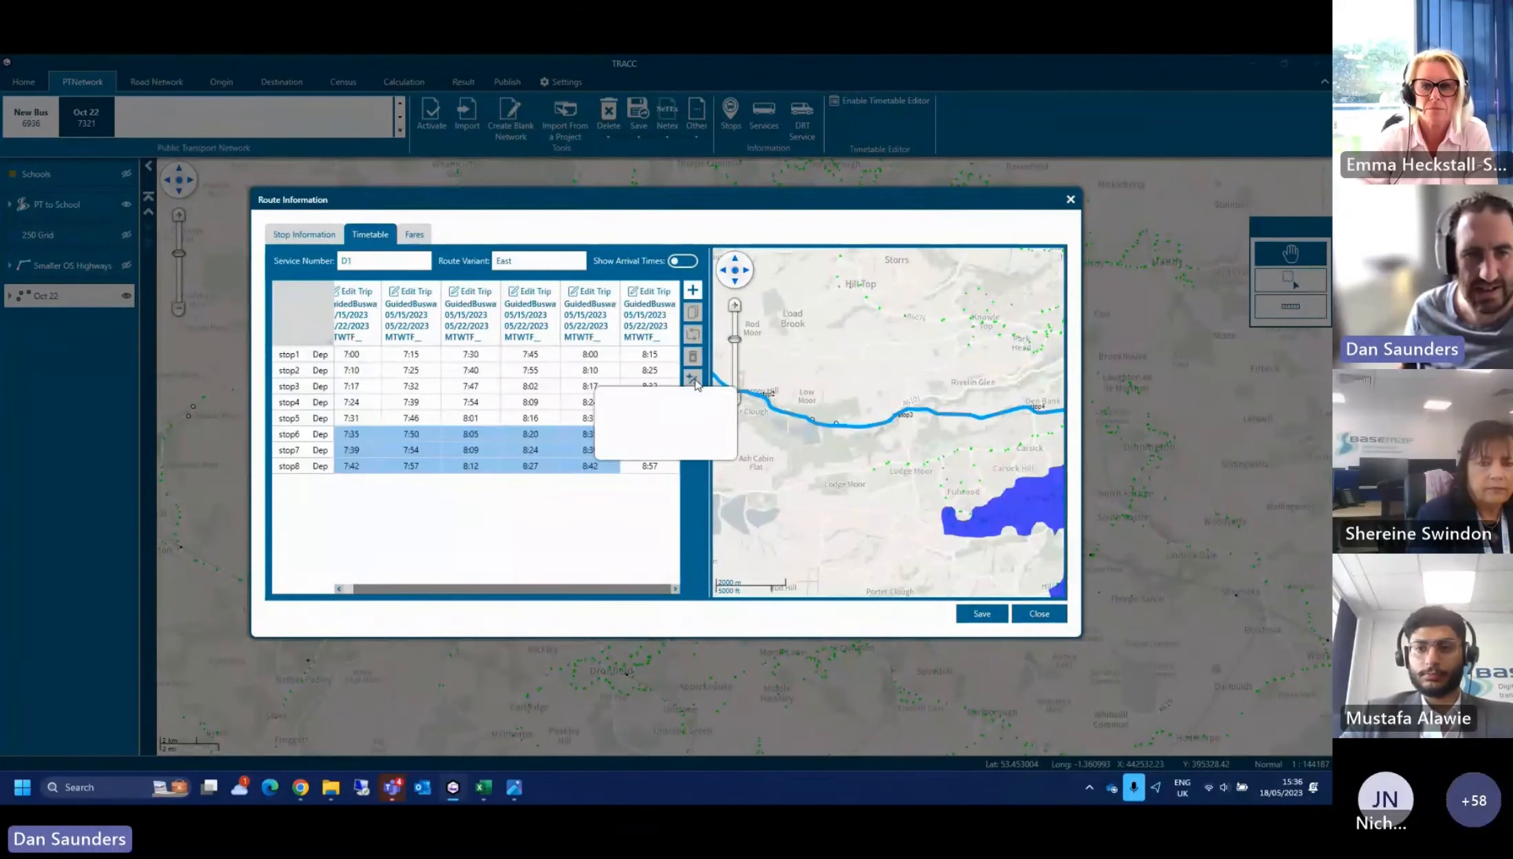
double_click(653, 411)
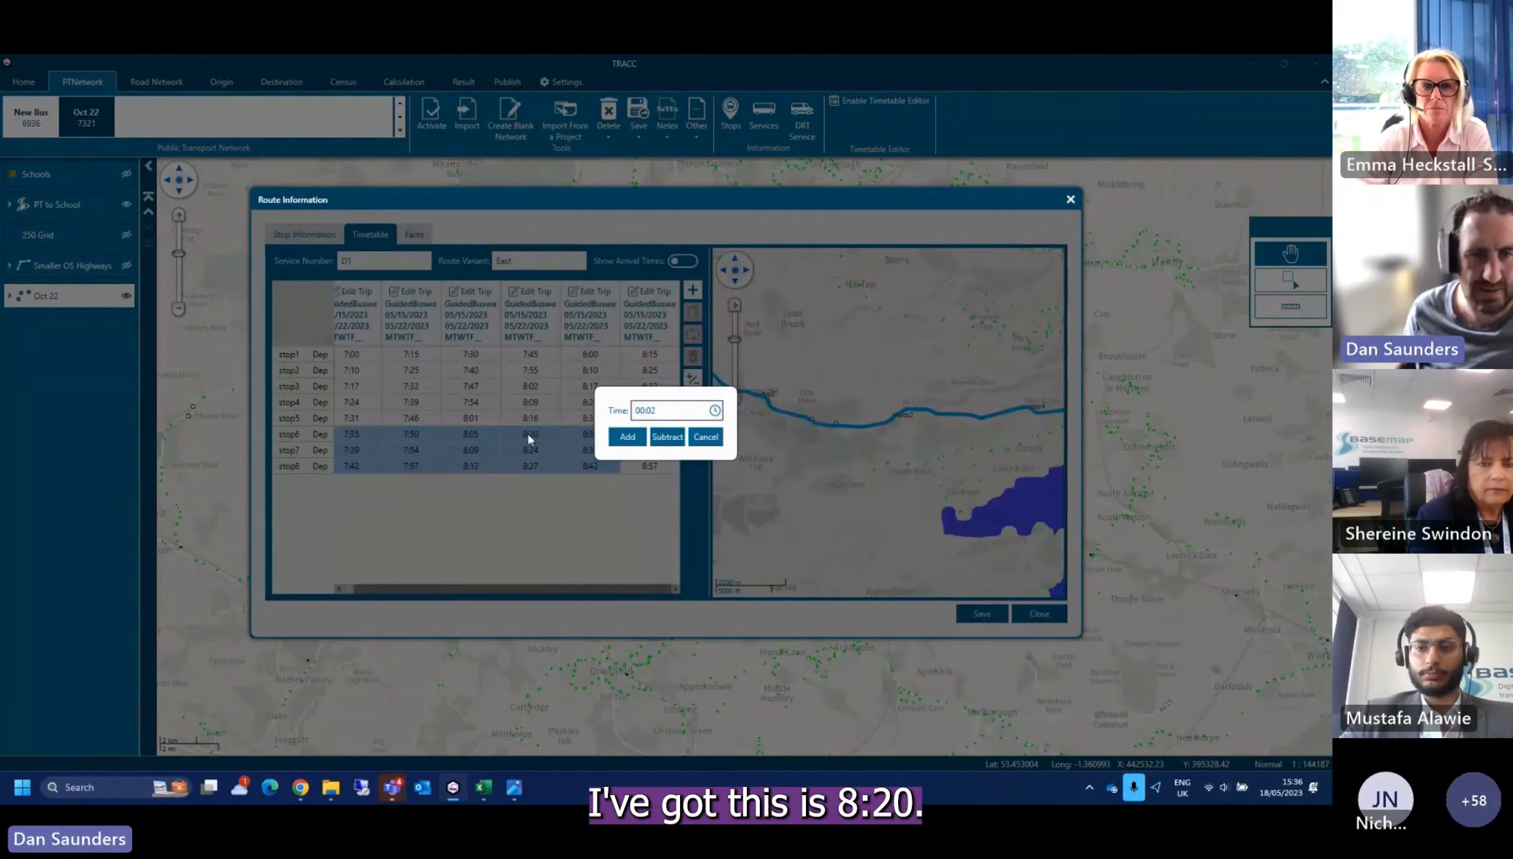
click(645, 435)
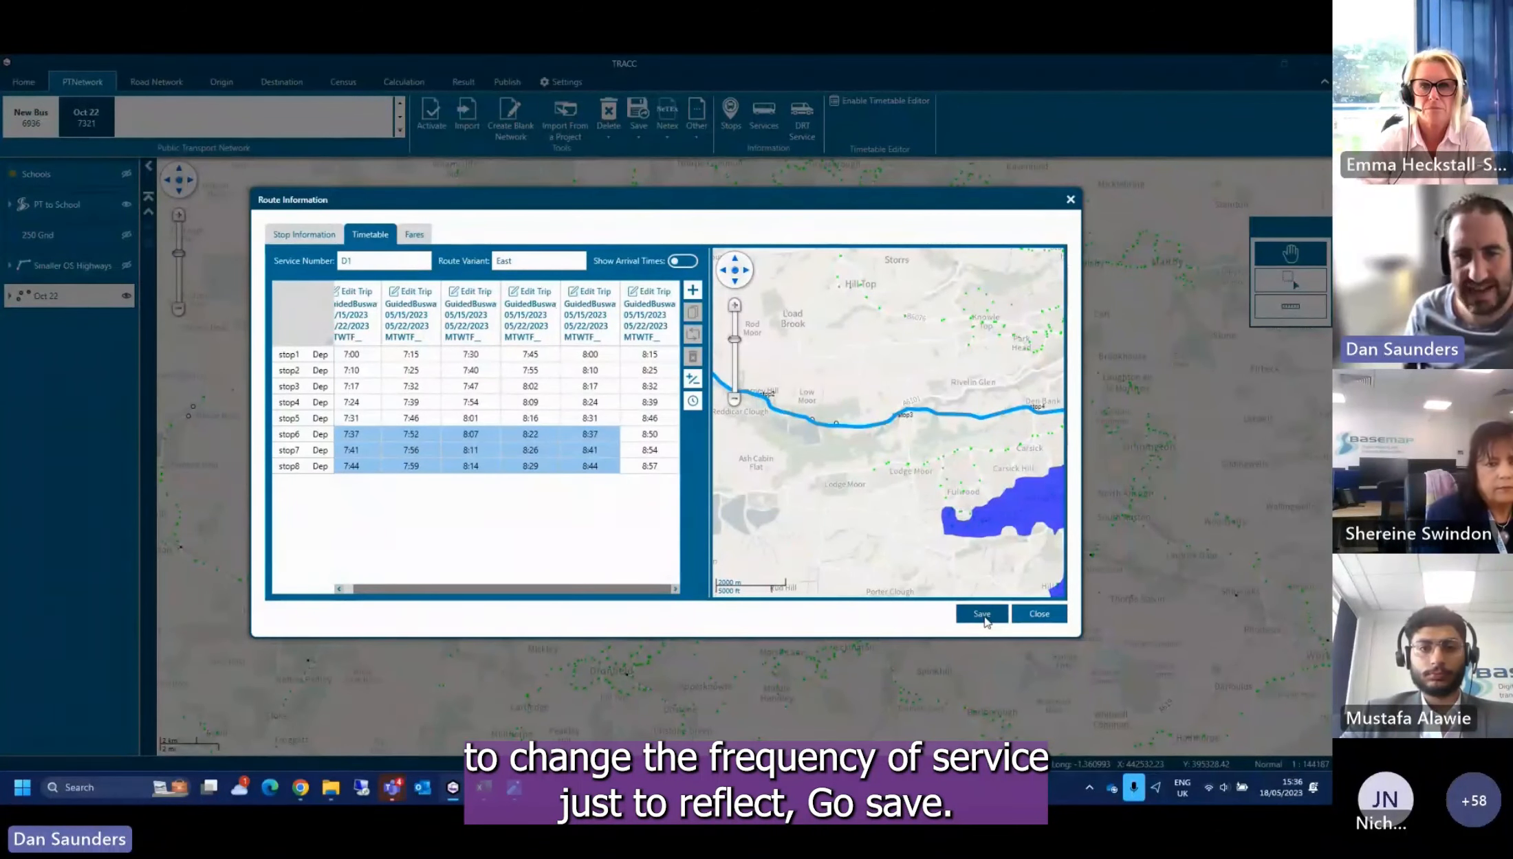
Save the copied eastbound route with its timetable, and close the route and the service search
click(984, 619)
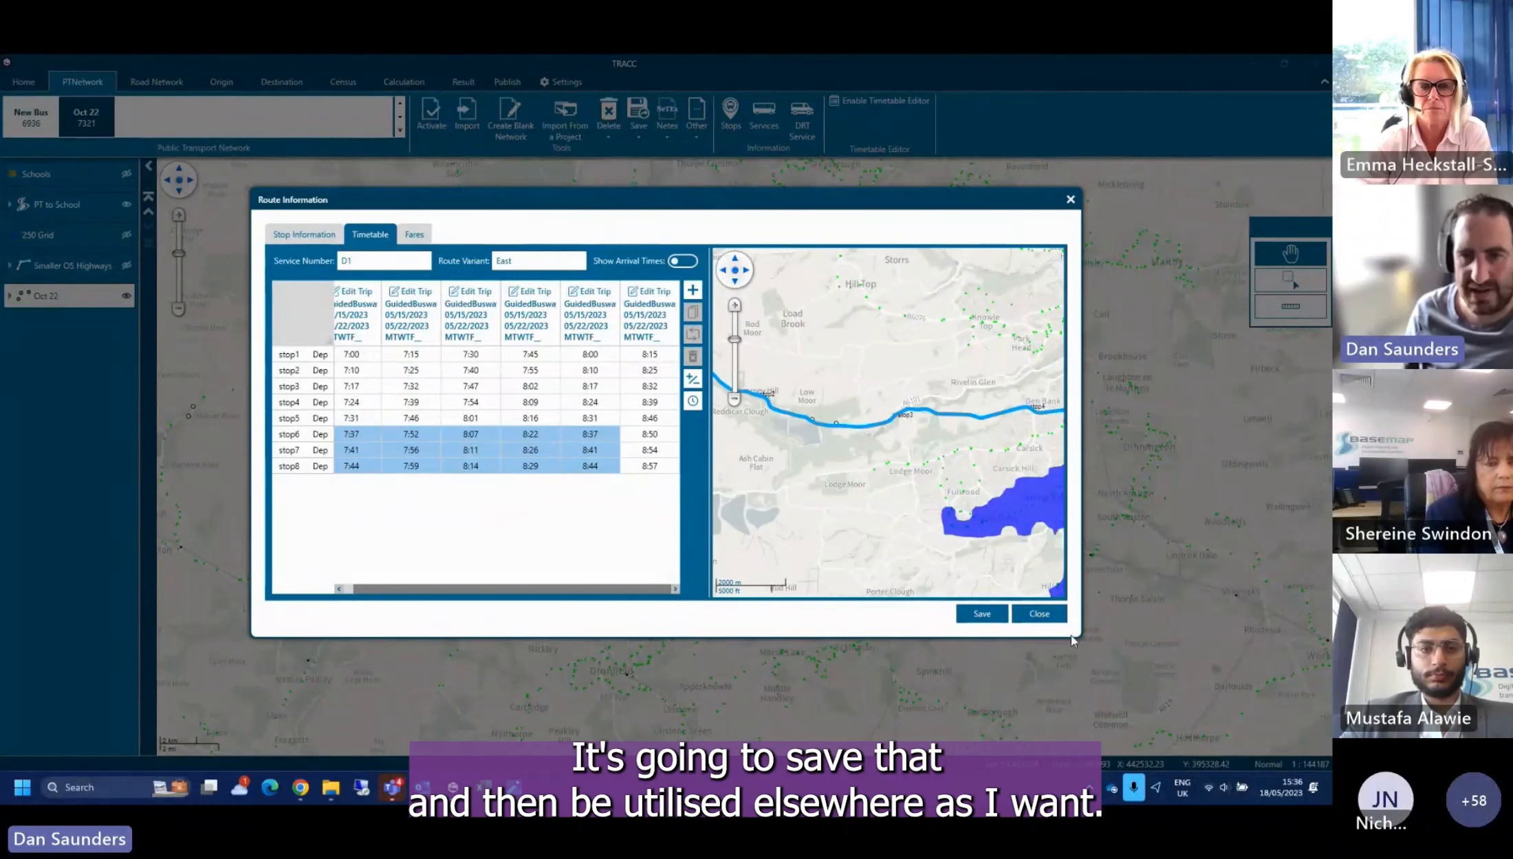
click(1038, 619)
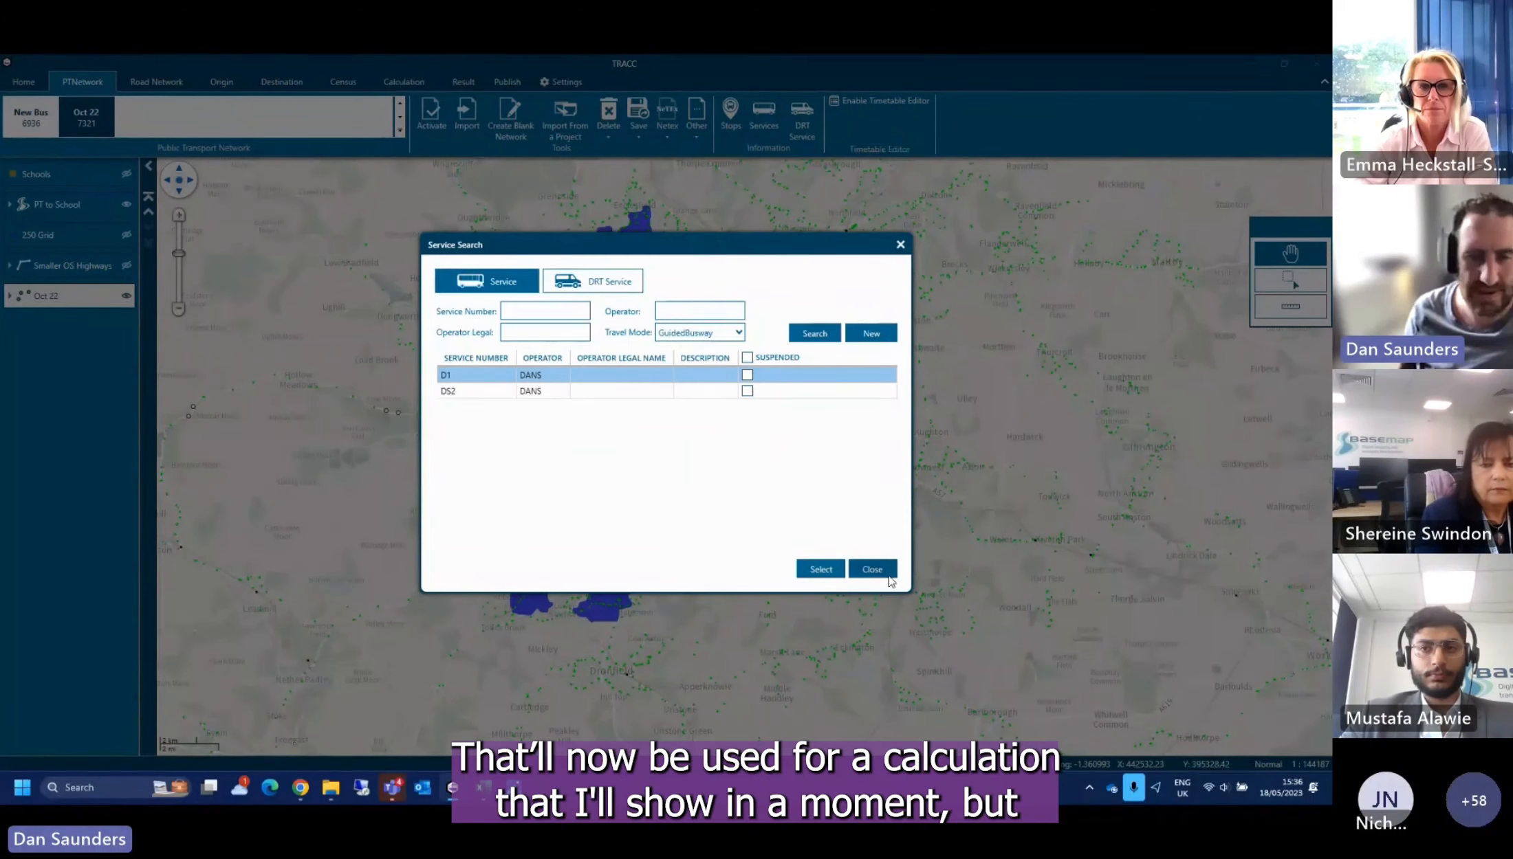
click(879, 571)
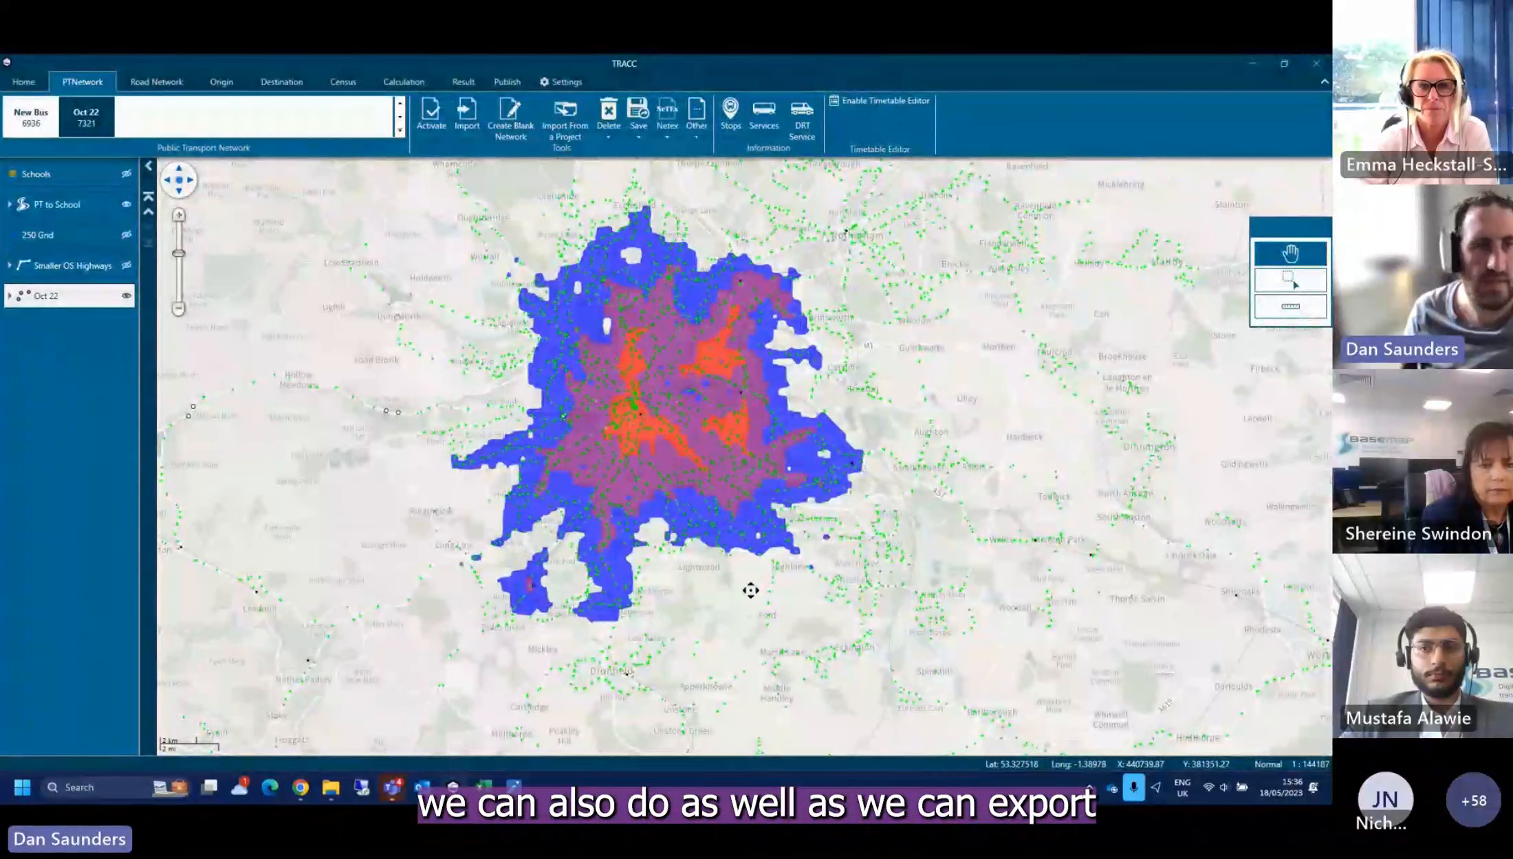
Search the service export for service number D1, select the D1 service of operator DANS, and cancel the export
click(691, 131)
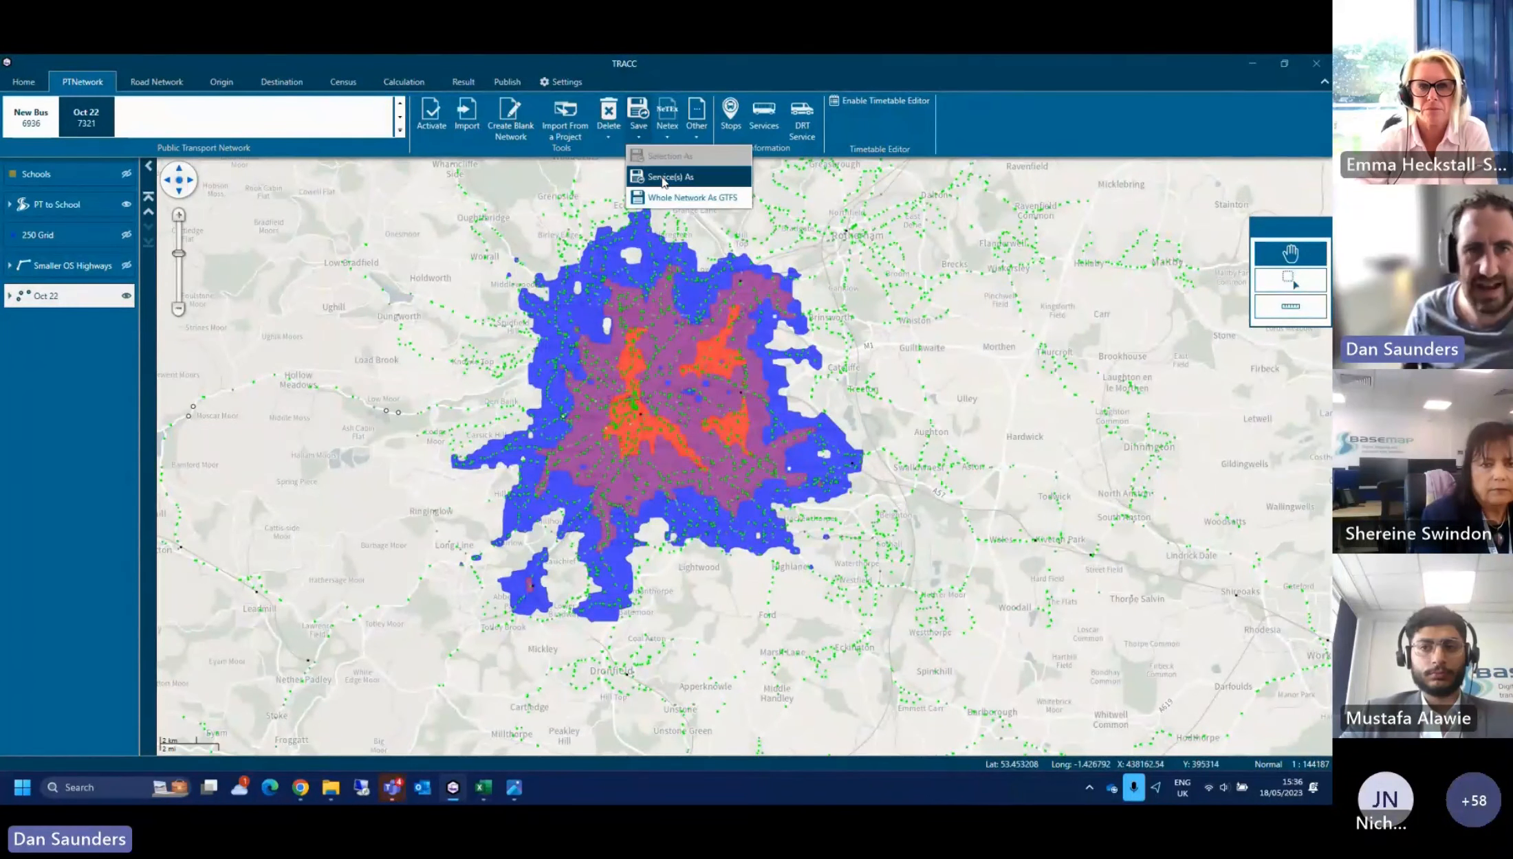
click(671, 177)
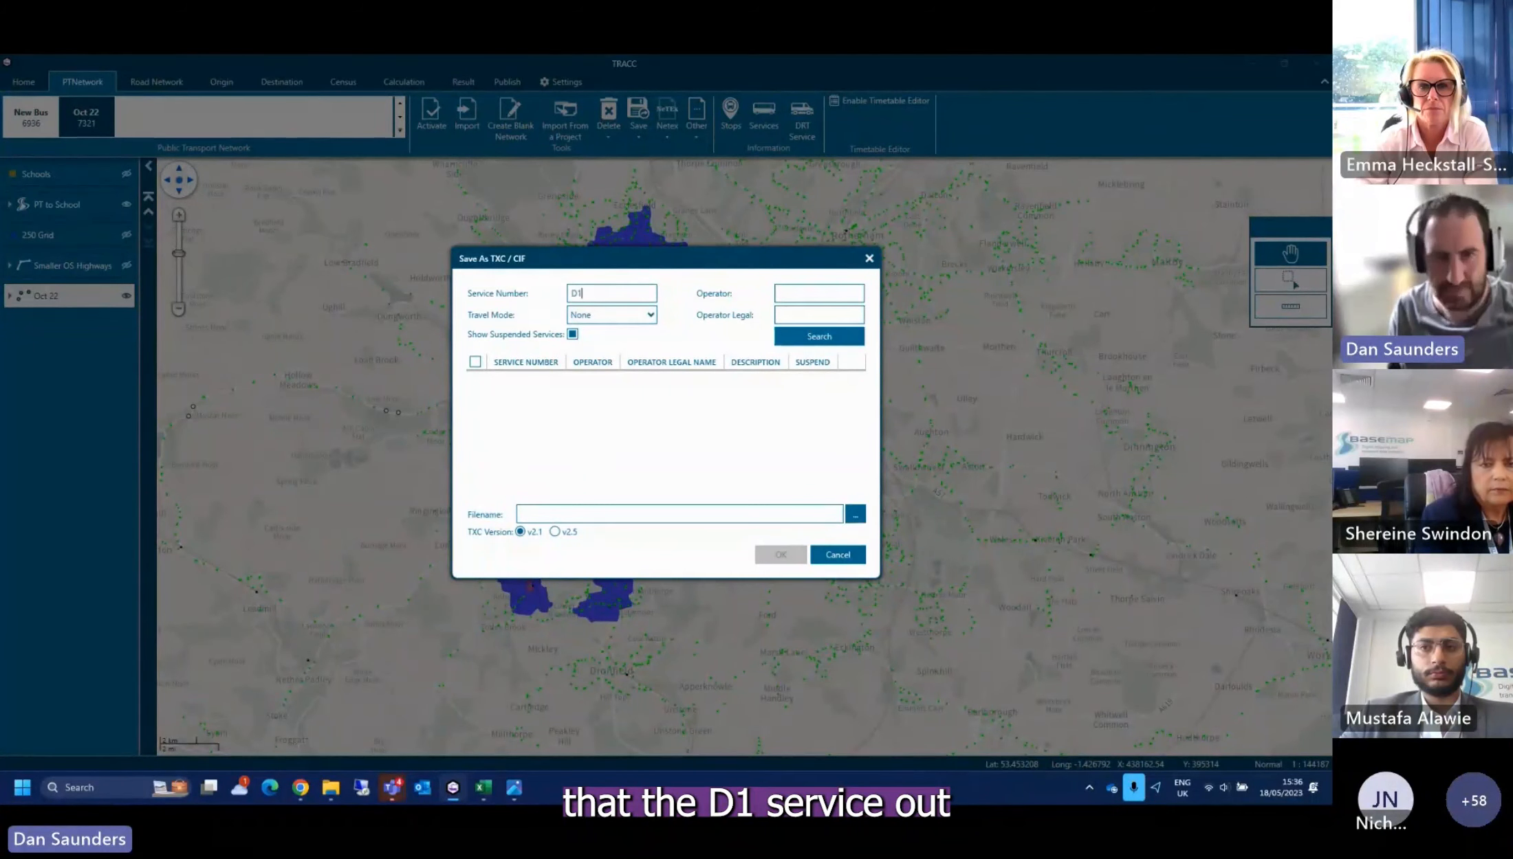
click(770, 337)
click(474, 380)
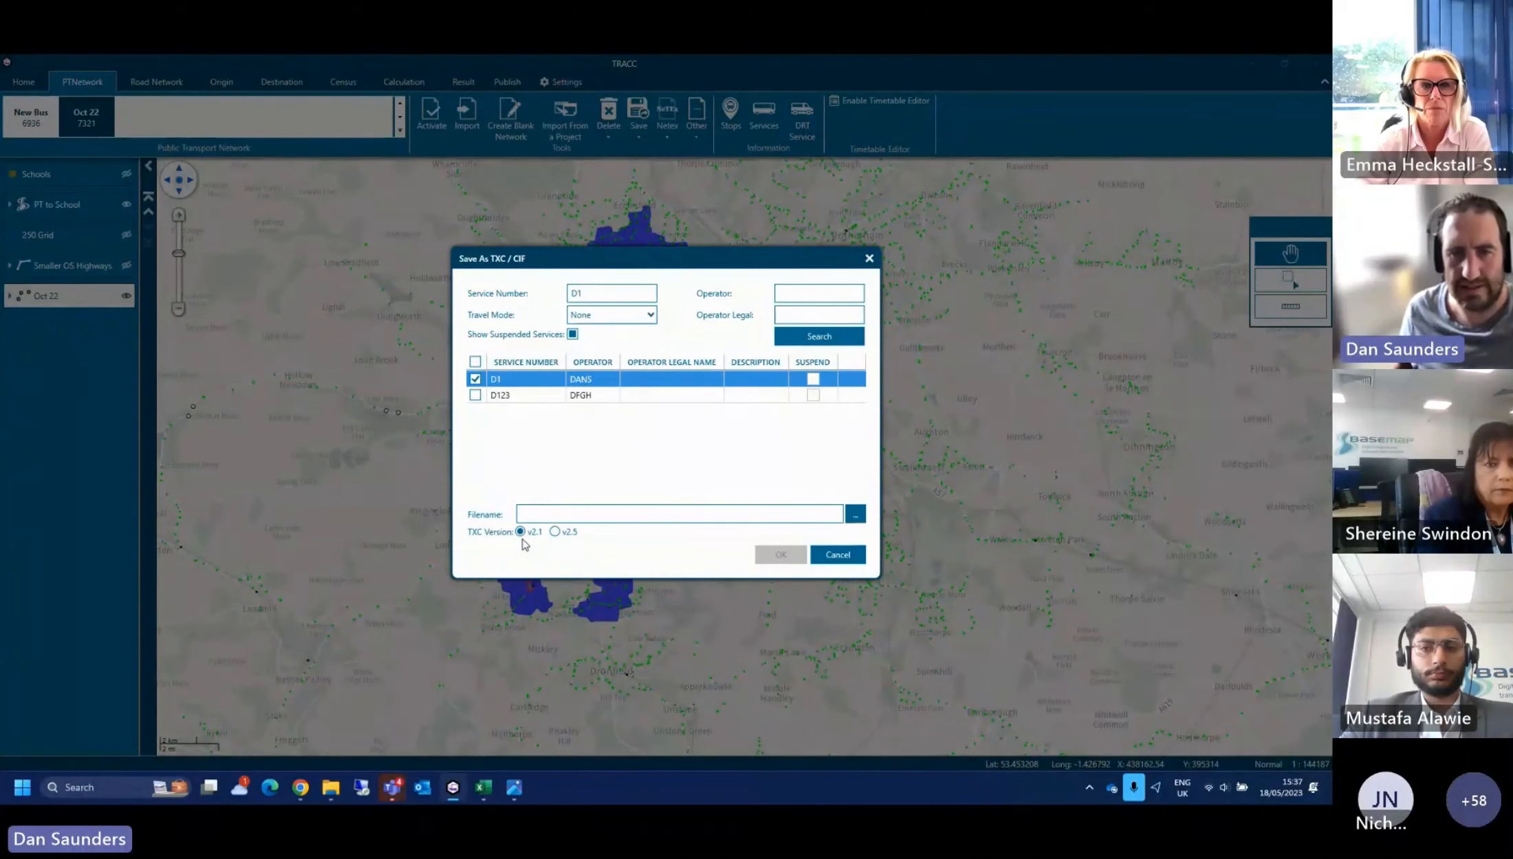
click(837, 555)
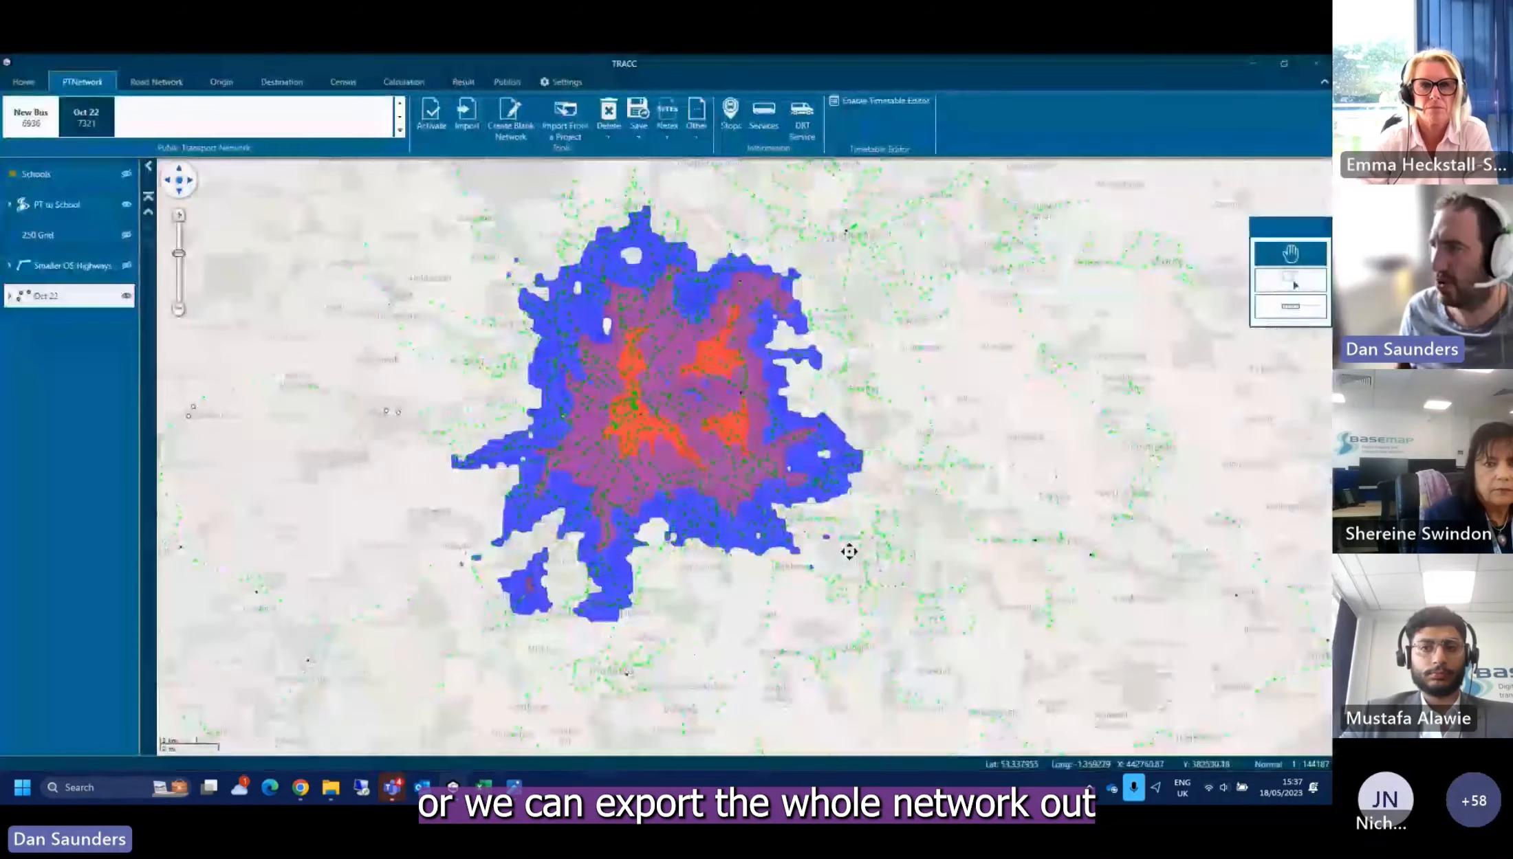
click(697, 135)
click(638, 129)
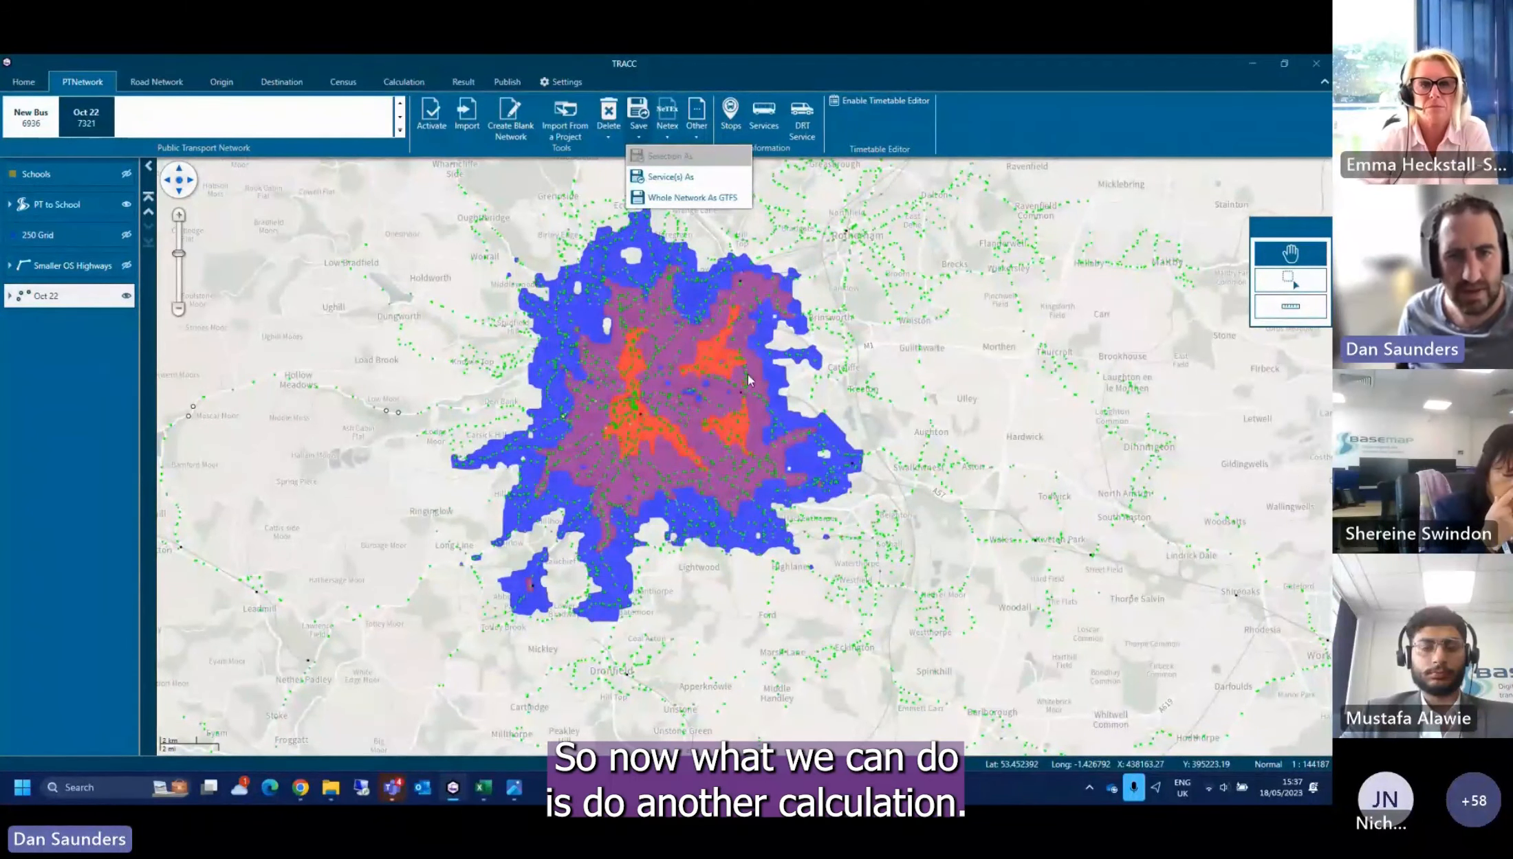
drag(666, 374, 666, 393)
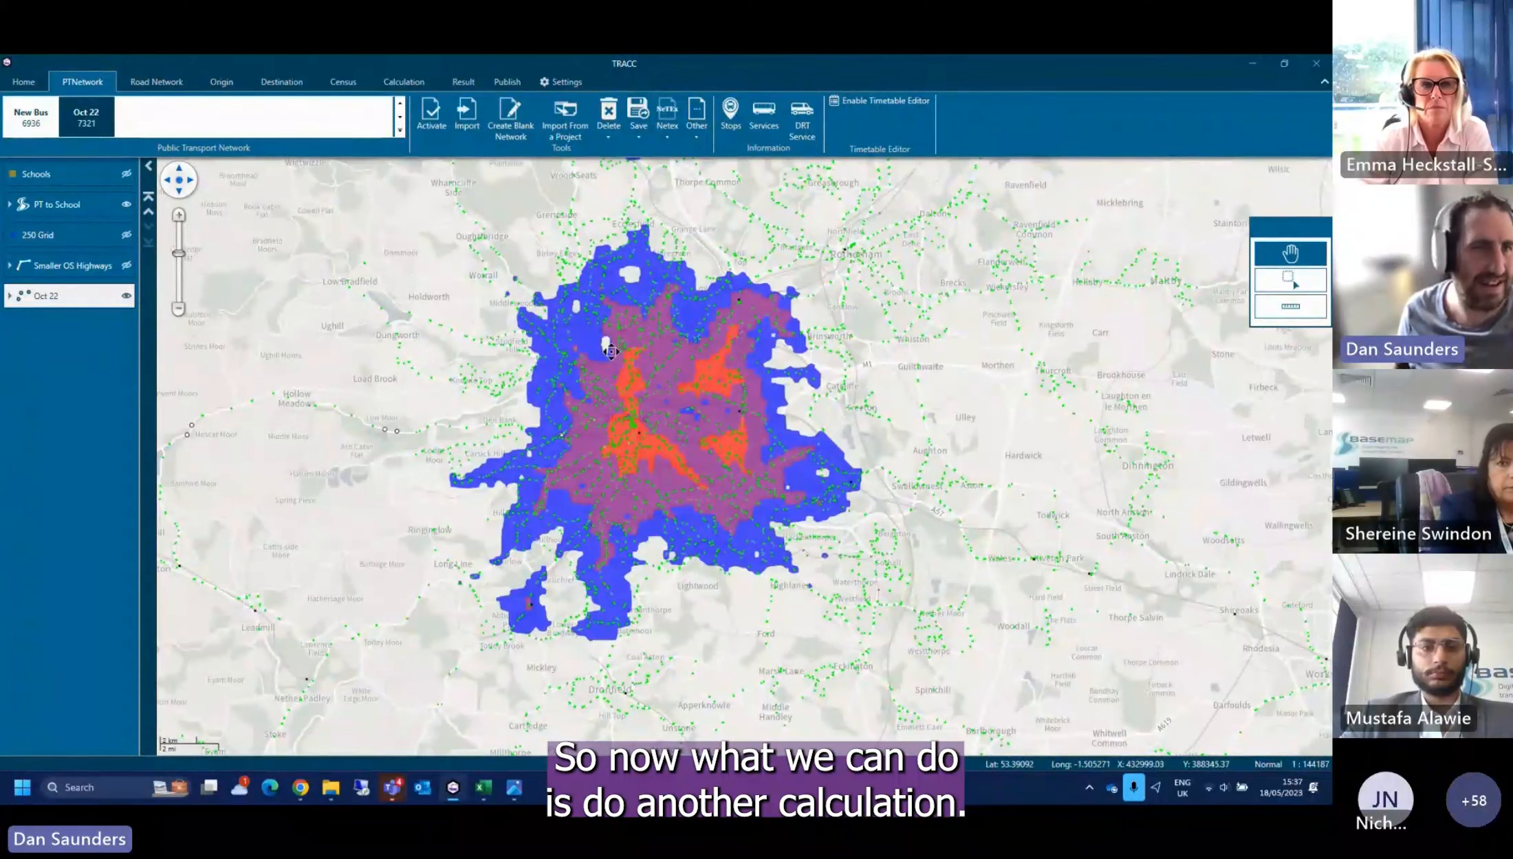
Create a contour report of the guided bus result with cell size 100 and three ranges up to 10, 20 and 30
click(403, 81)
click(455, 86)
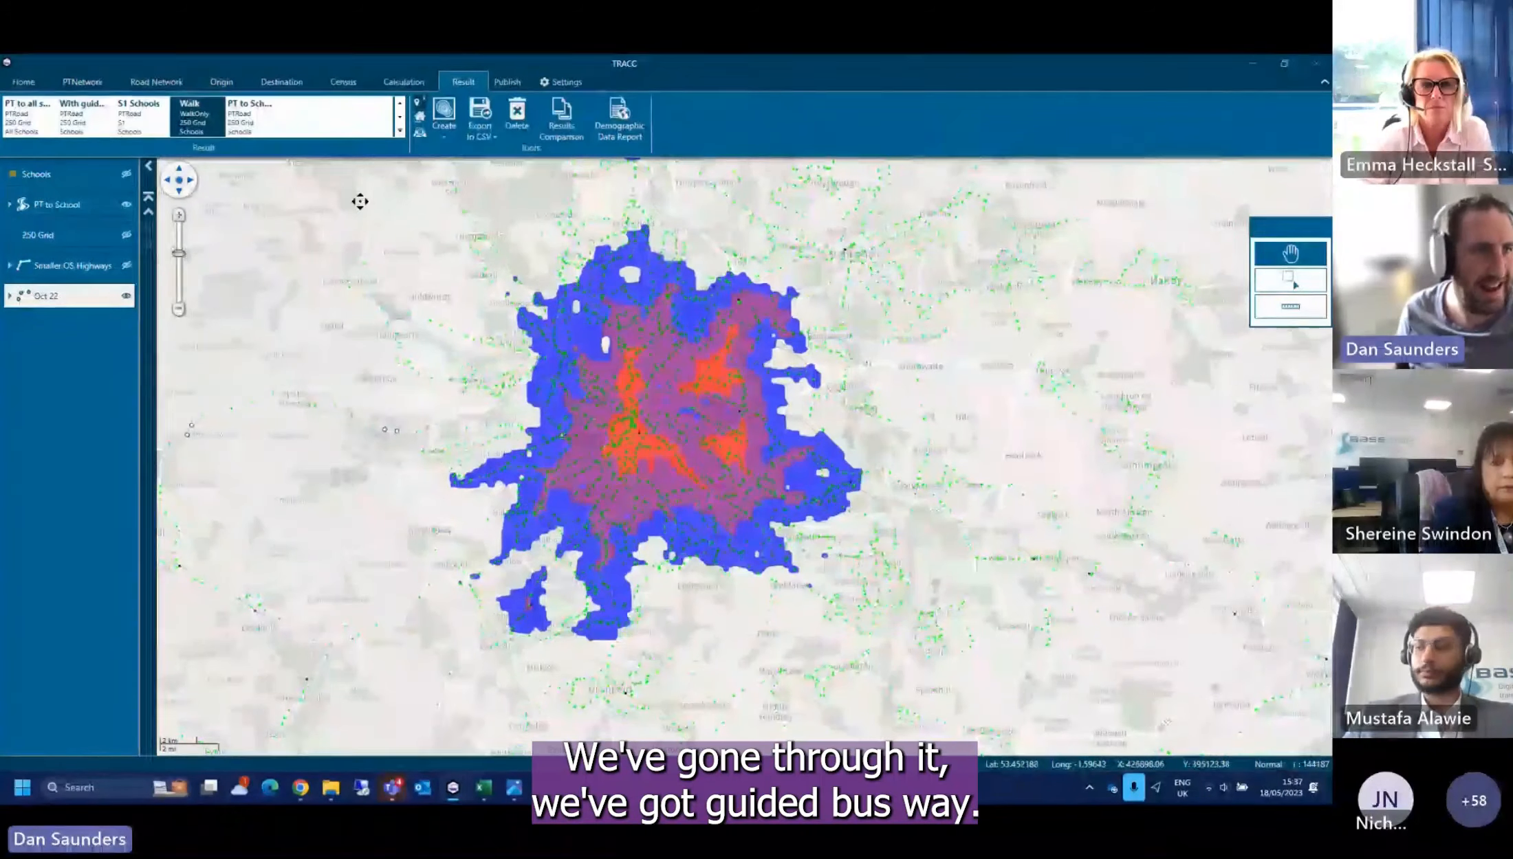
double_click(103, 112)
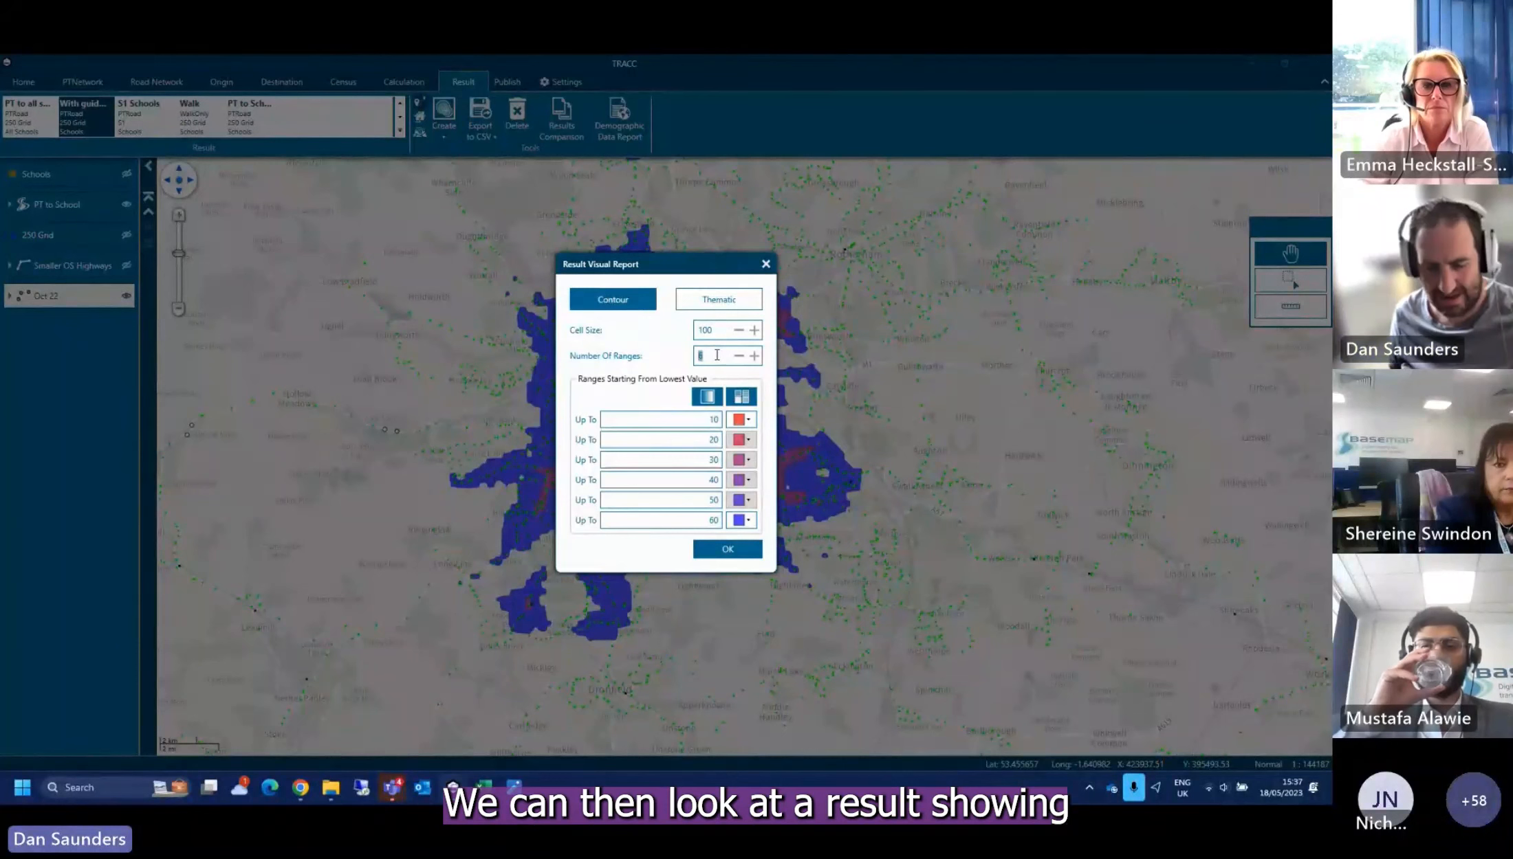
text(3)
double_click(707, 450)
text(10)
key(Tab)
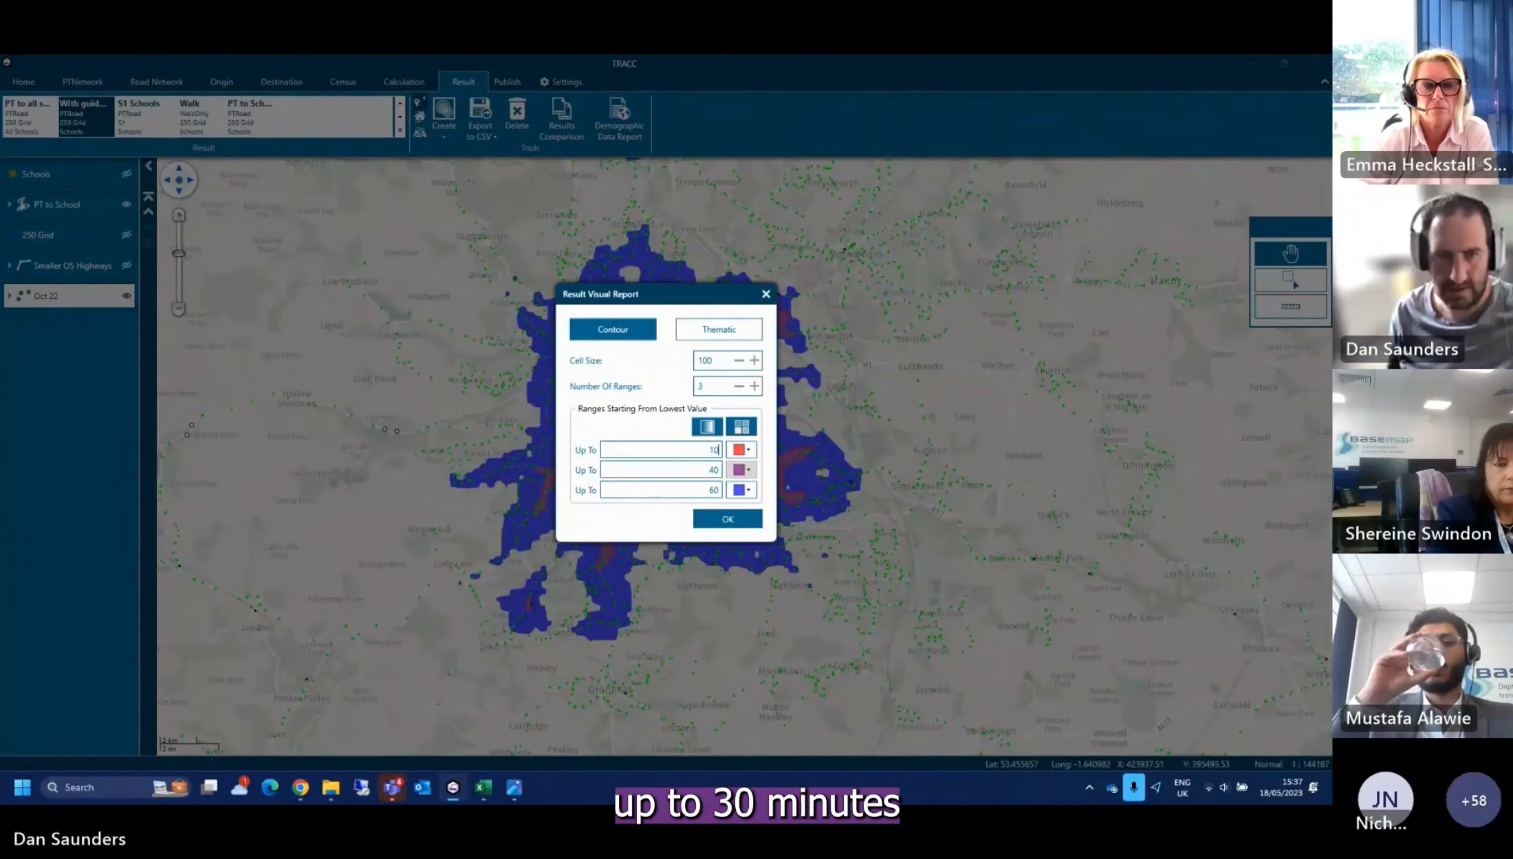
text(20)
key(Tab)
text(30)
click(743, 523)
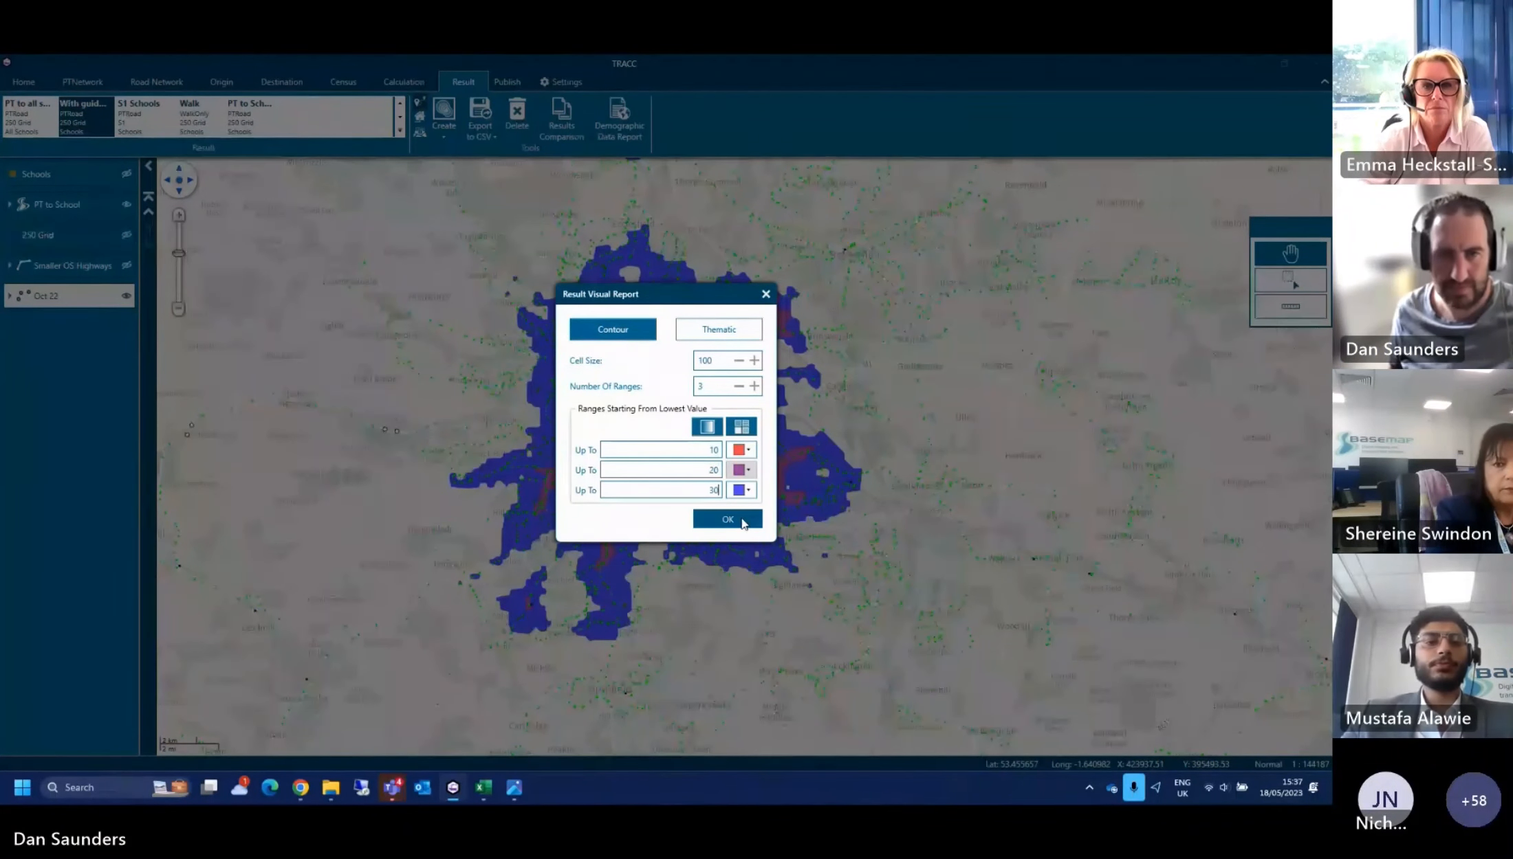
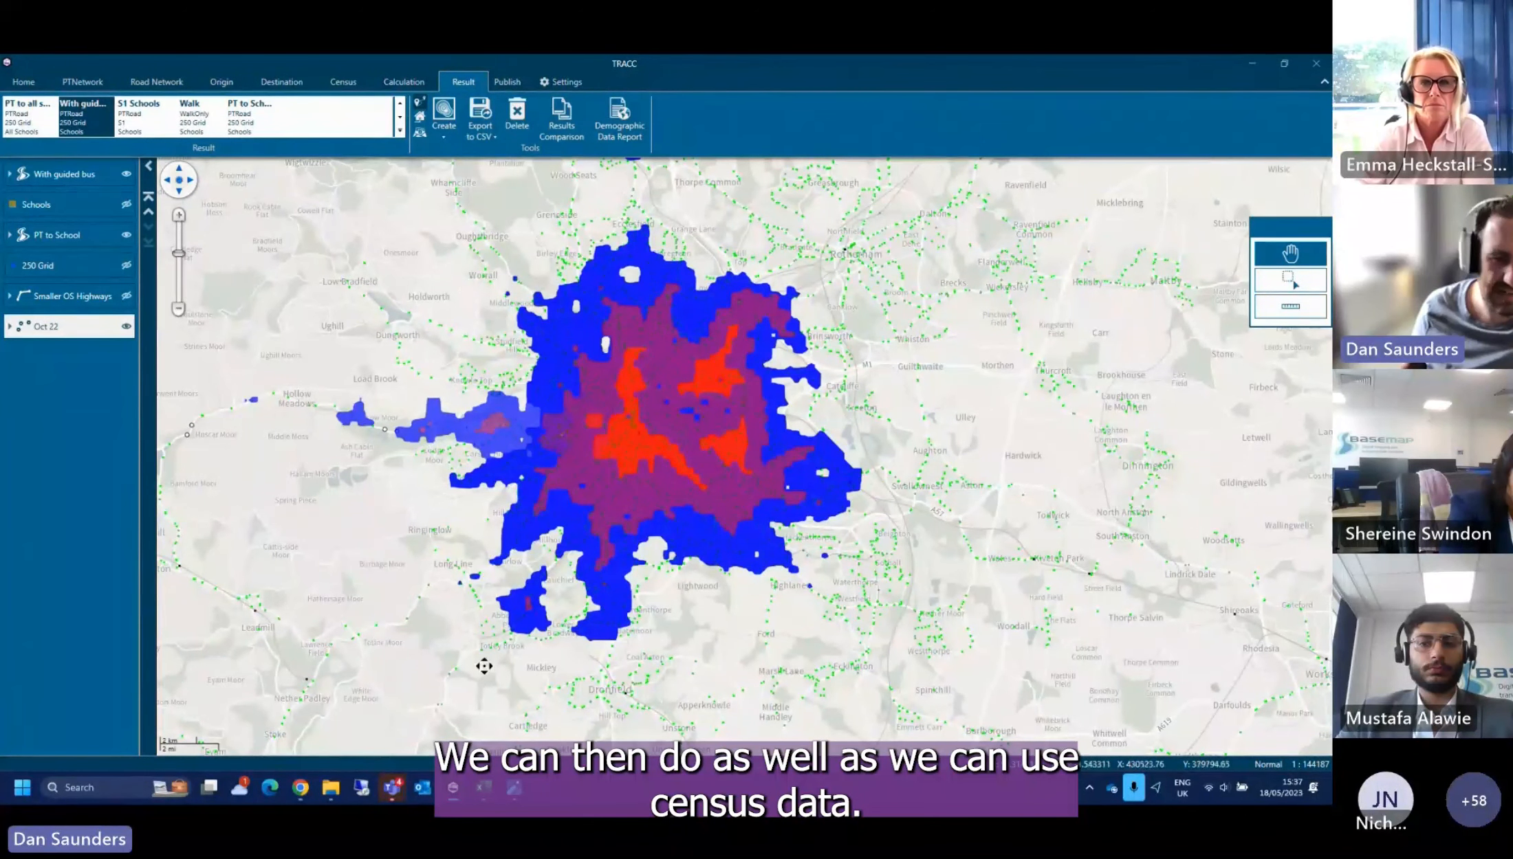
Switch to the Before.xls workbook in Excel and widen column B of the Entire Area sheet
mouse_move(488, 785)
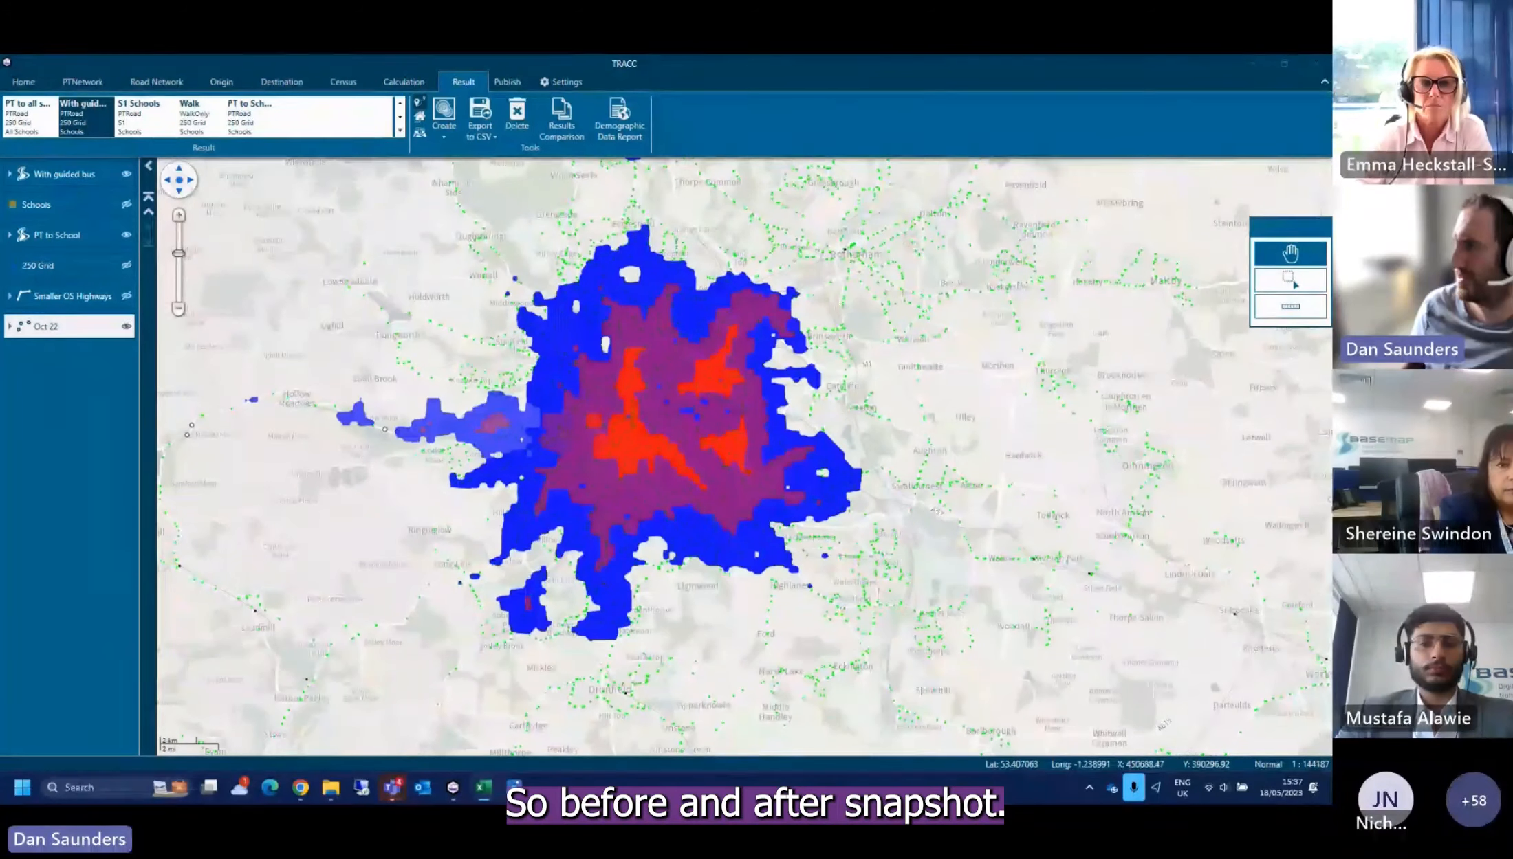
drag(1331, 488, 765, 57)
click(523, 419)
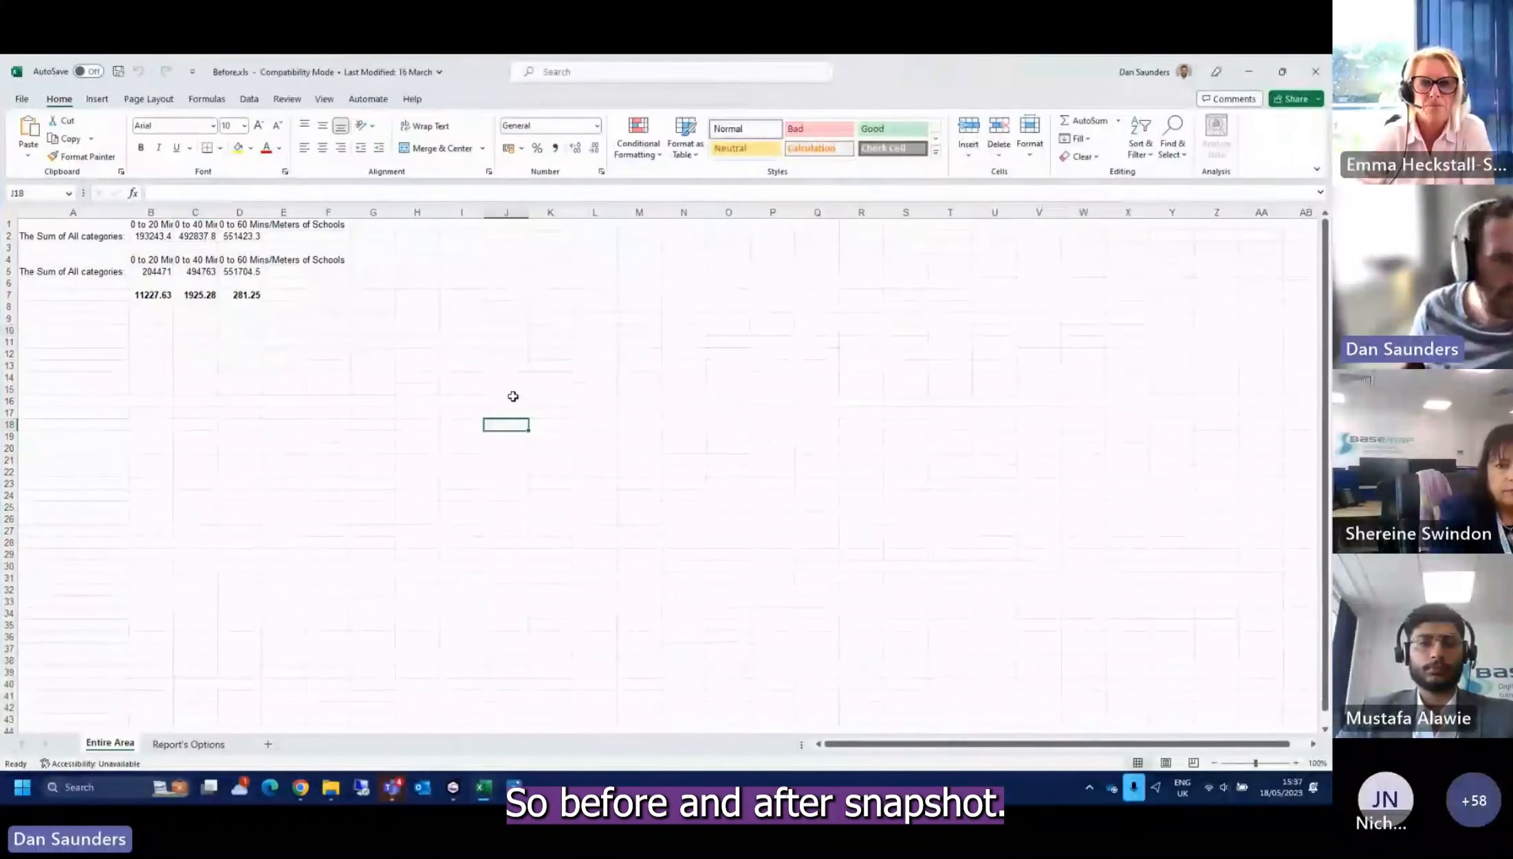
click(235, 351)
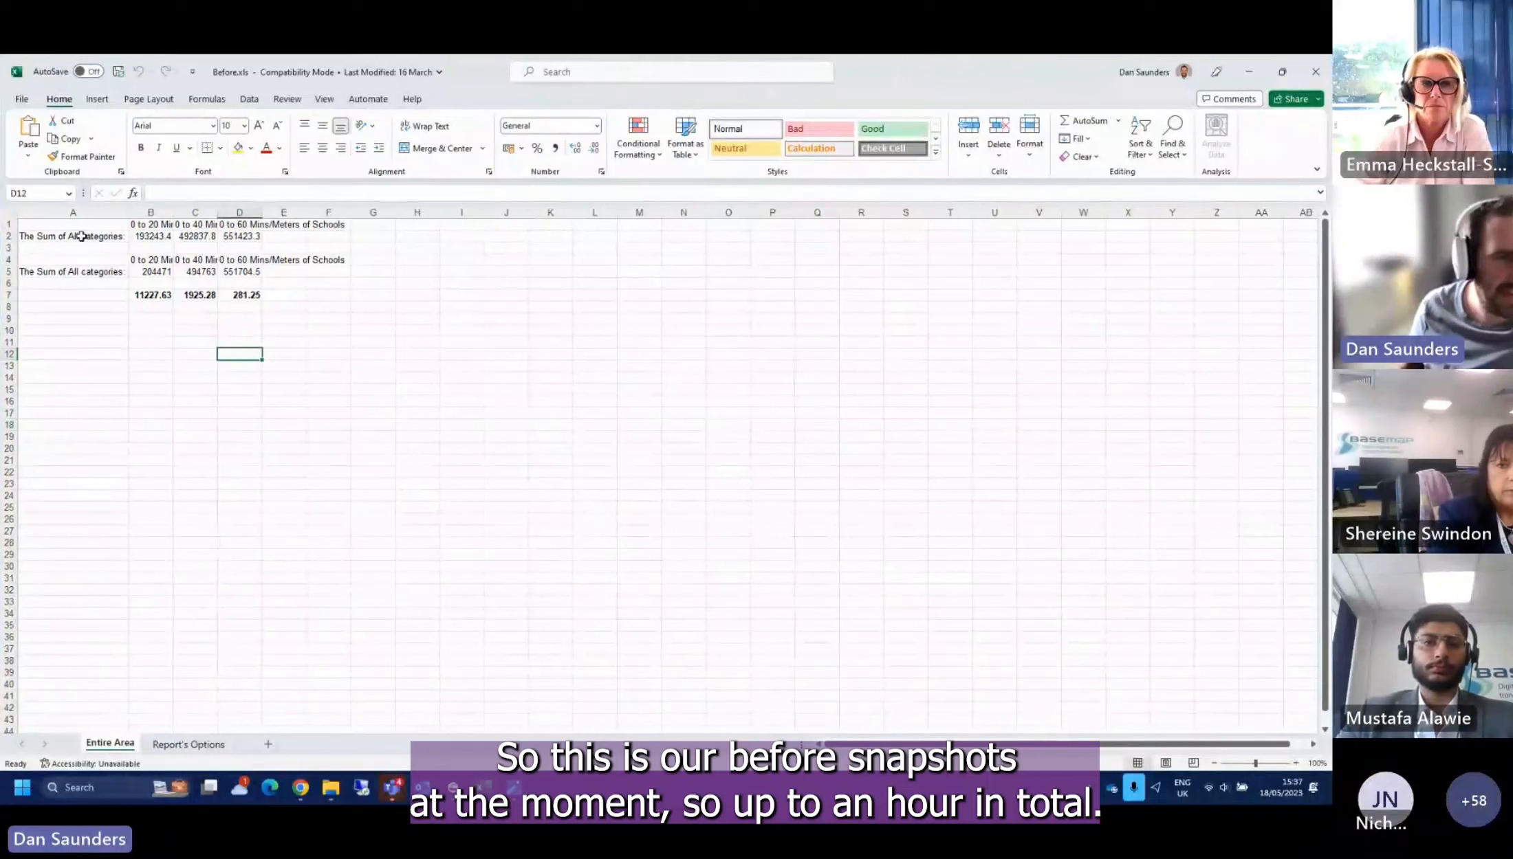
drag(123, 237, 254, 249)
click(259, 382)
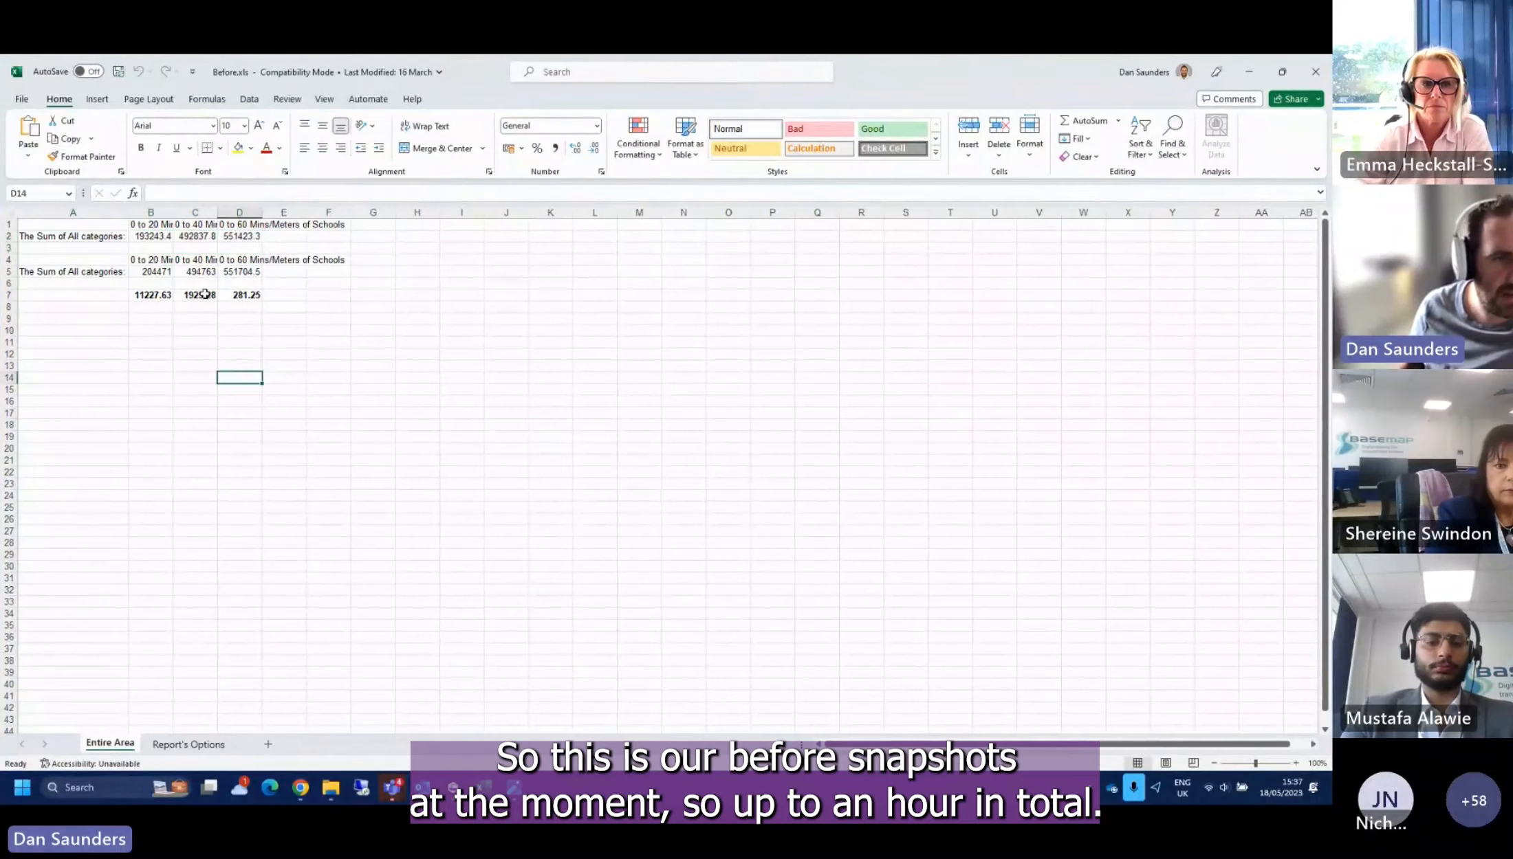
click(198, 343)
drag(172, 213, 232, 216)
Compare the before and after school access sums and their differences for 20, 40 and 60 minutes, and return to TRACC
click(183, 239)
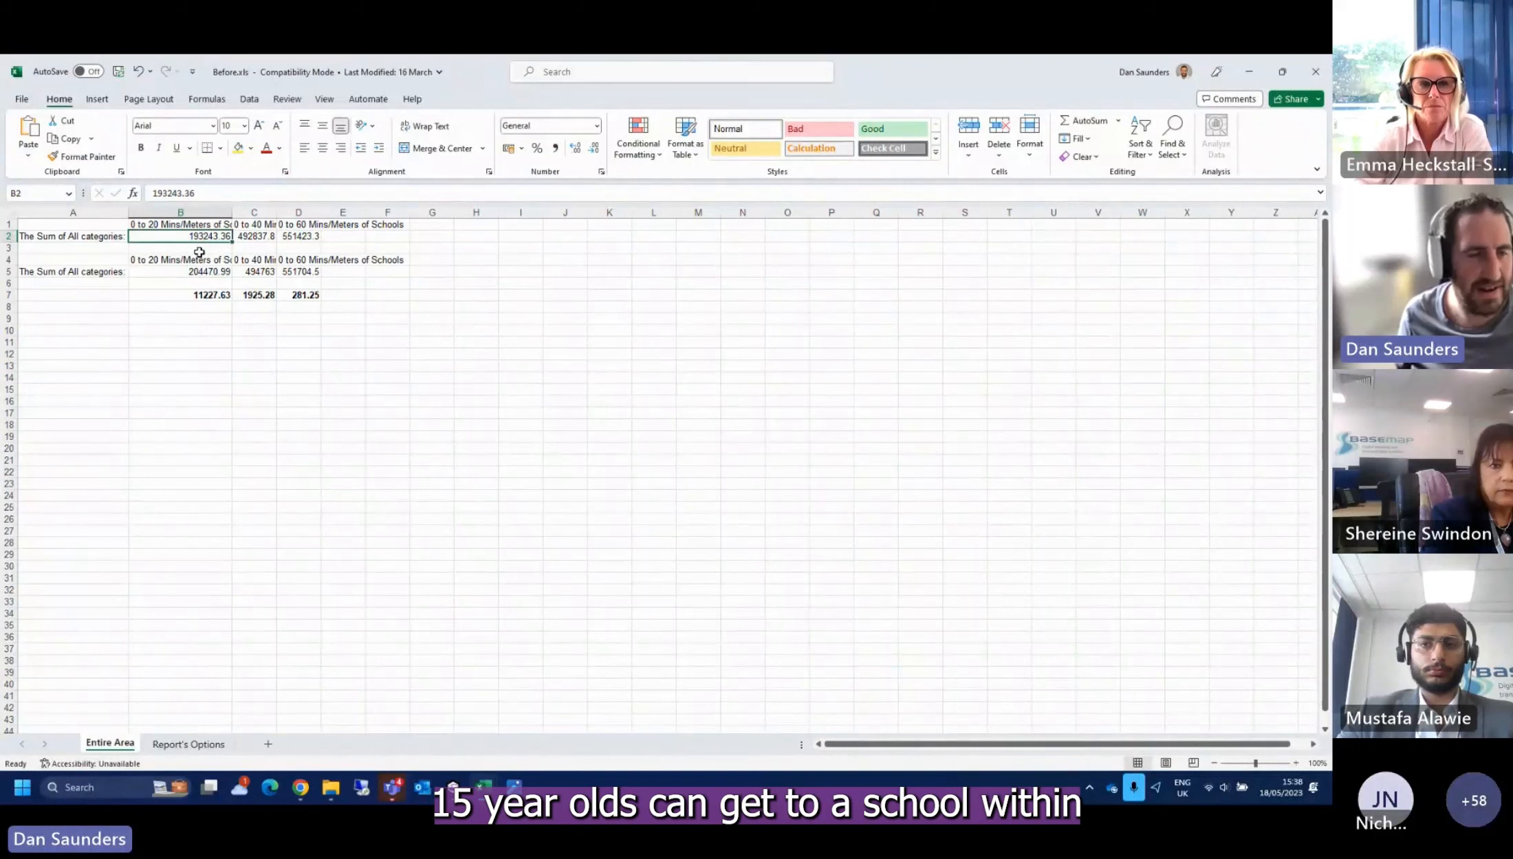
click(206, 271)
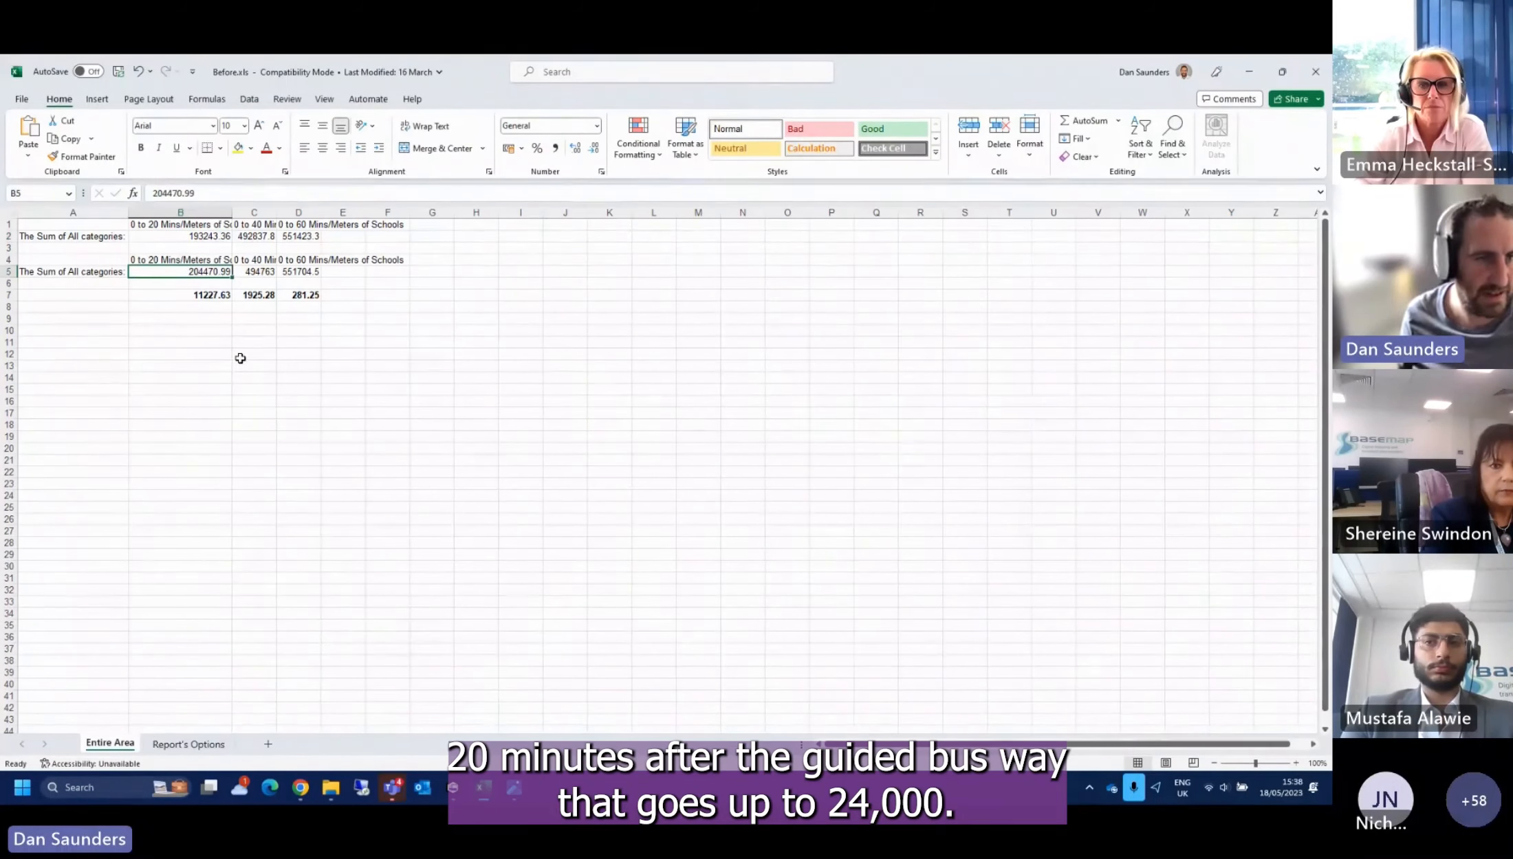
click(215, 308)
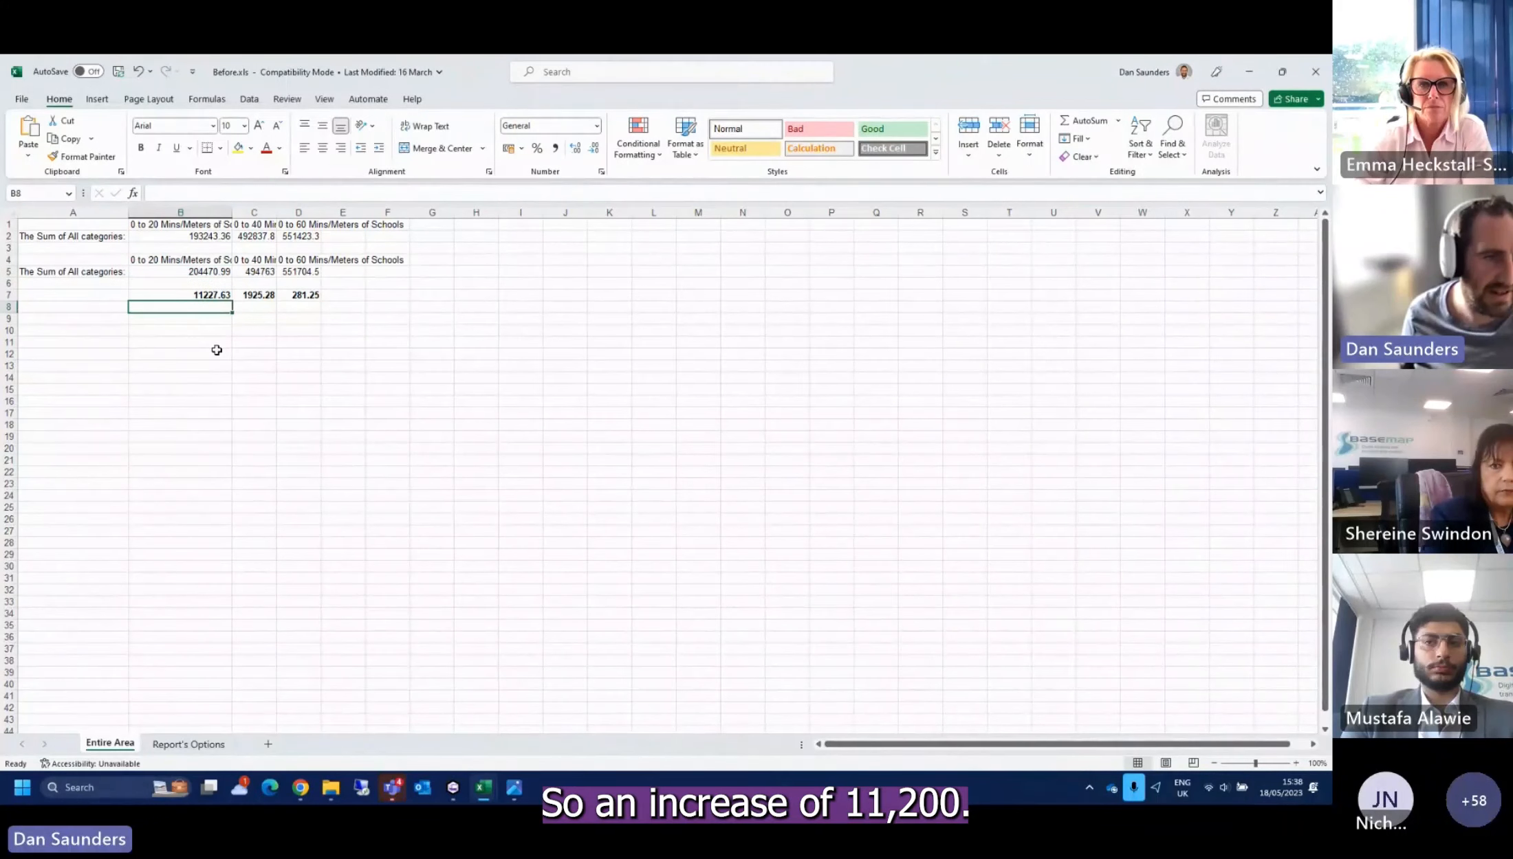
click(257, 260)
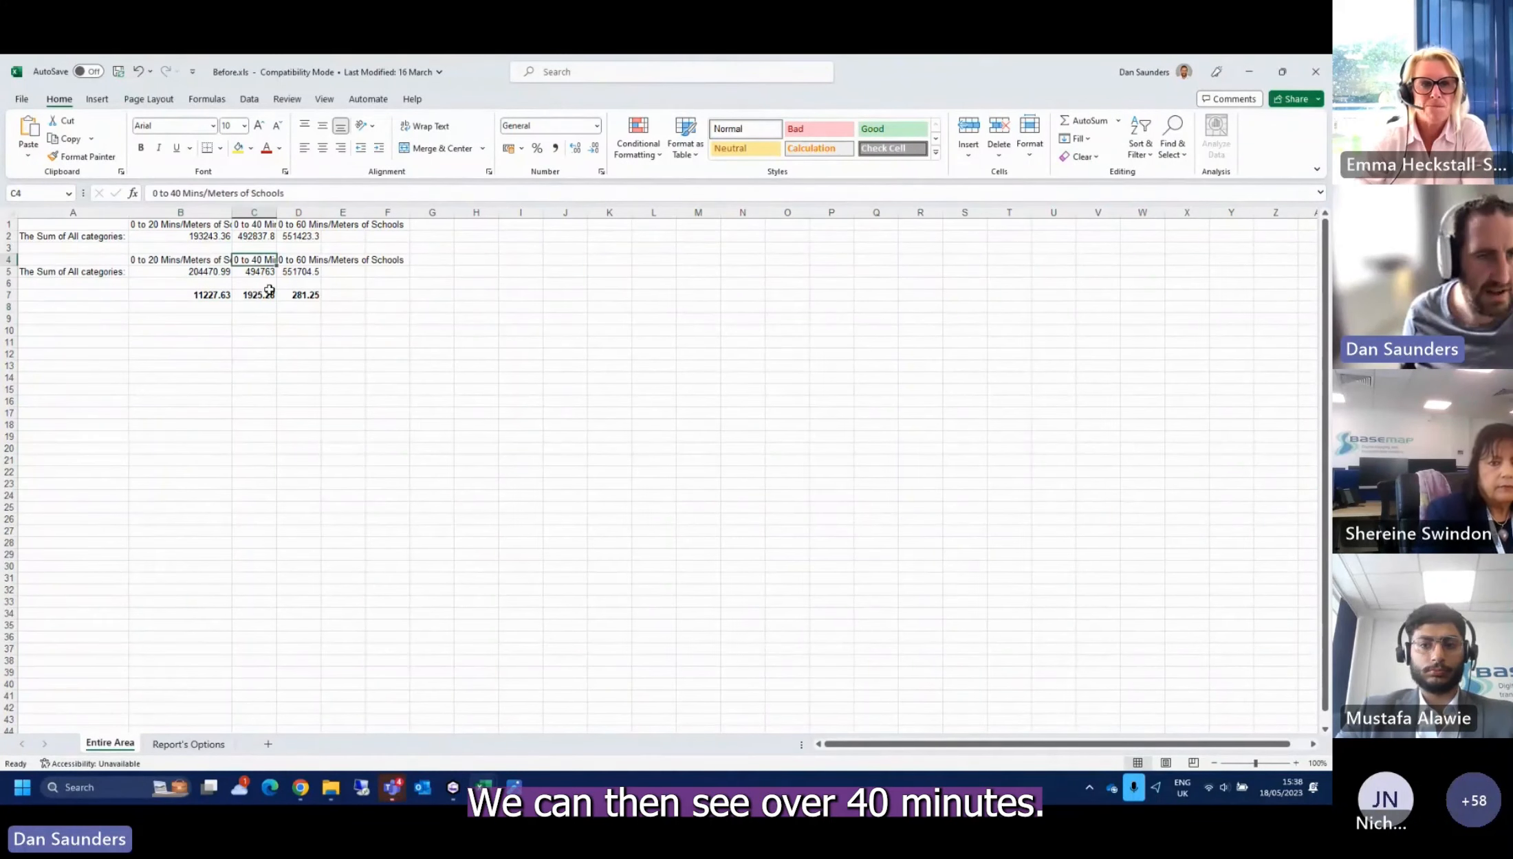
click(267, 295)
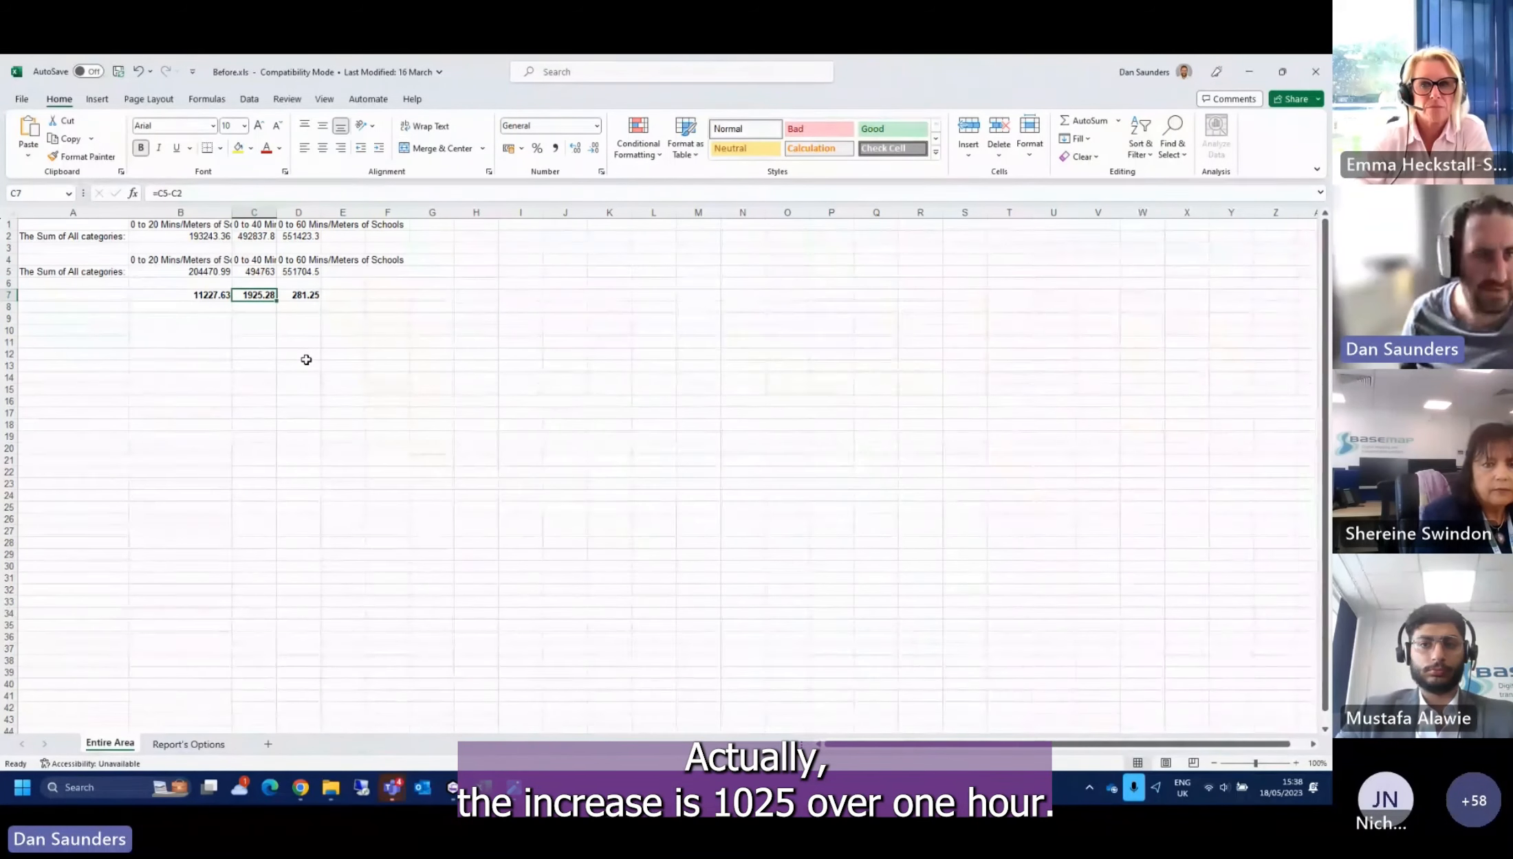
key(Right)
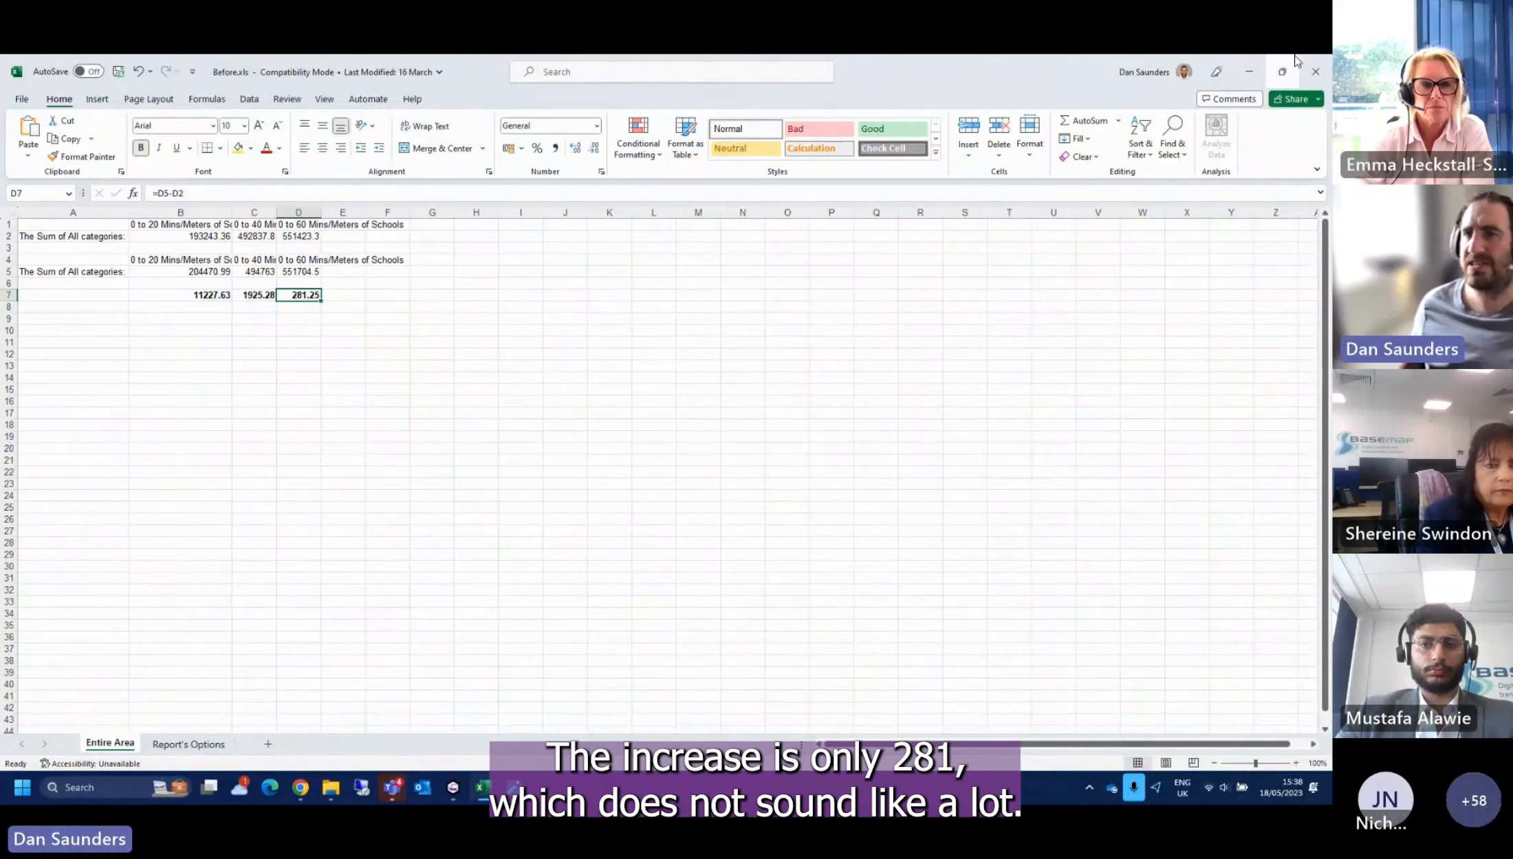
click(1250, 74)
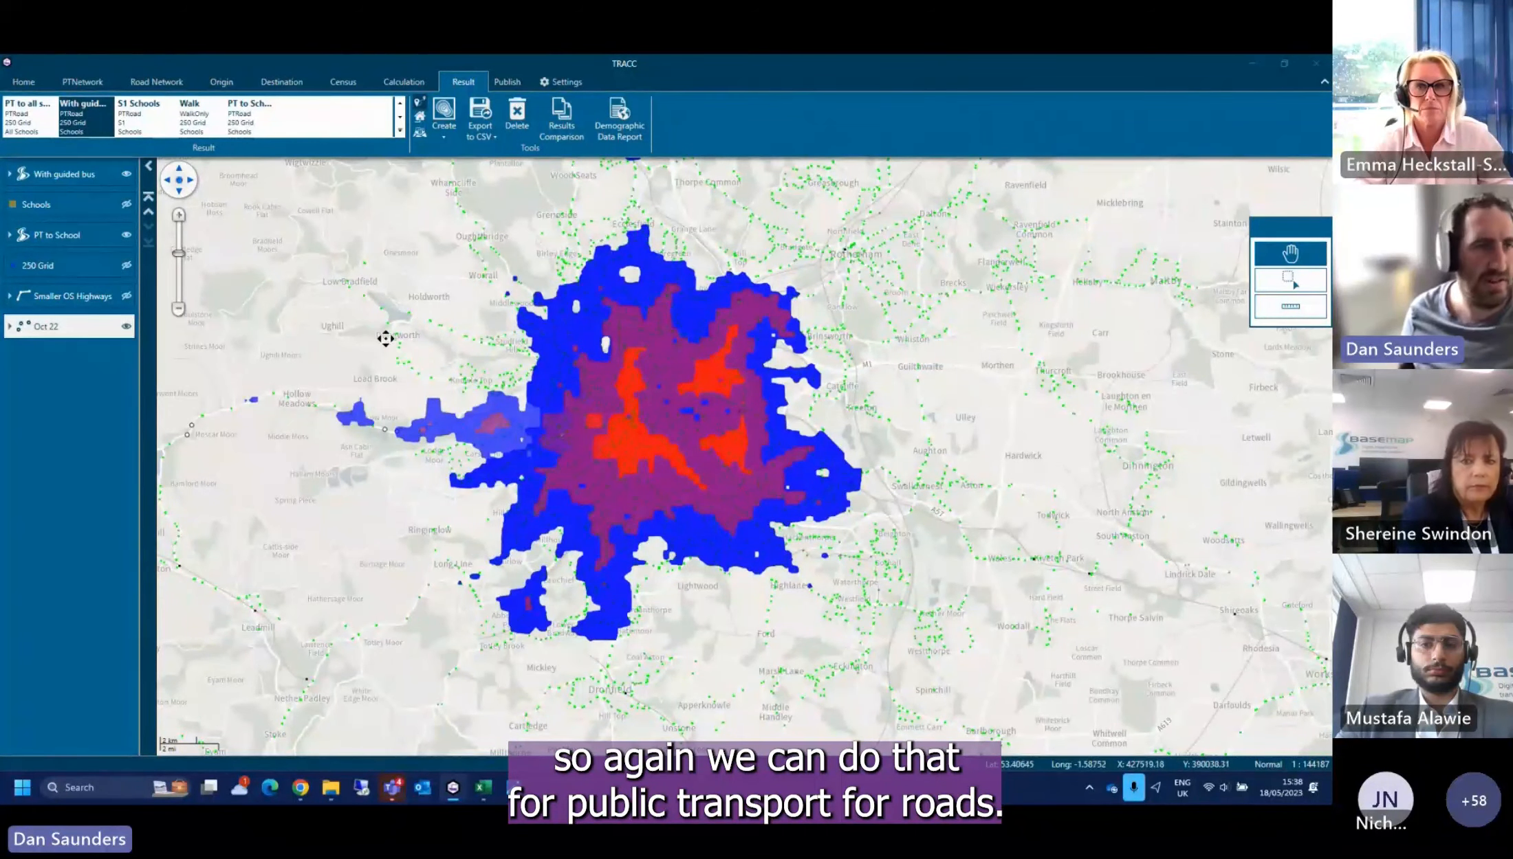
Hide the With guided bus and PT to School layers and show the Smaller OS Highways layer close up in Sheffield
click(82, 82)
scroll(543, 482, up, 1)
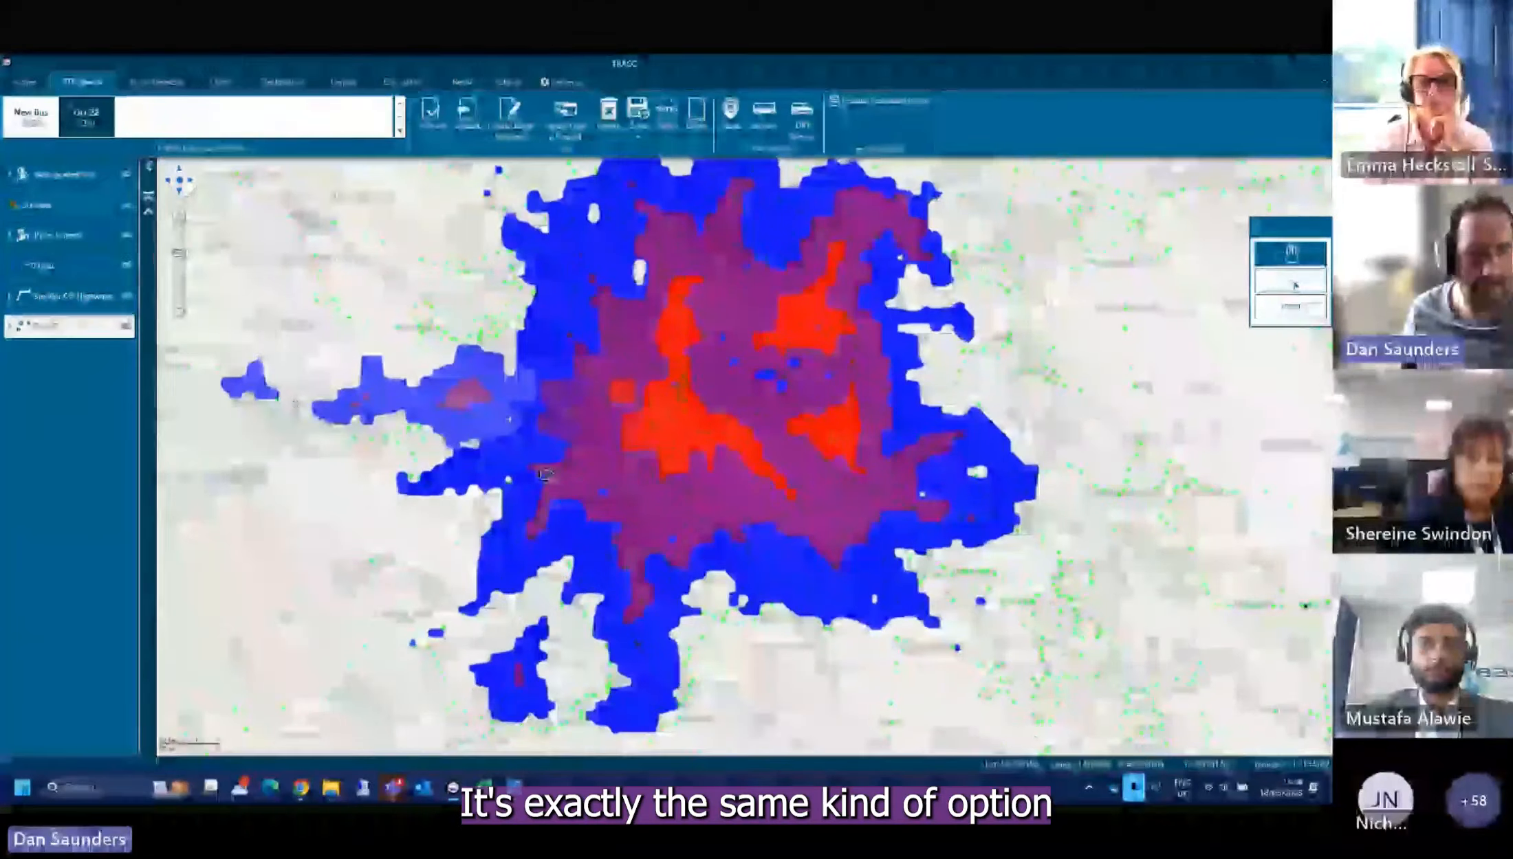
click(127, 174)
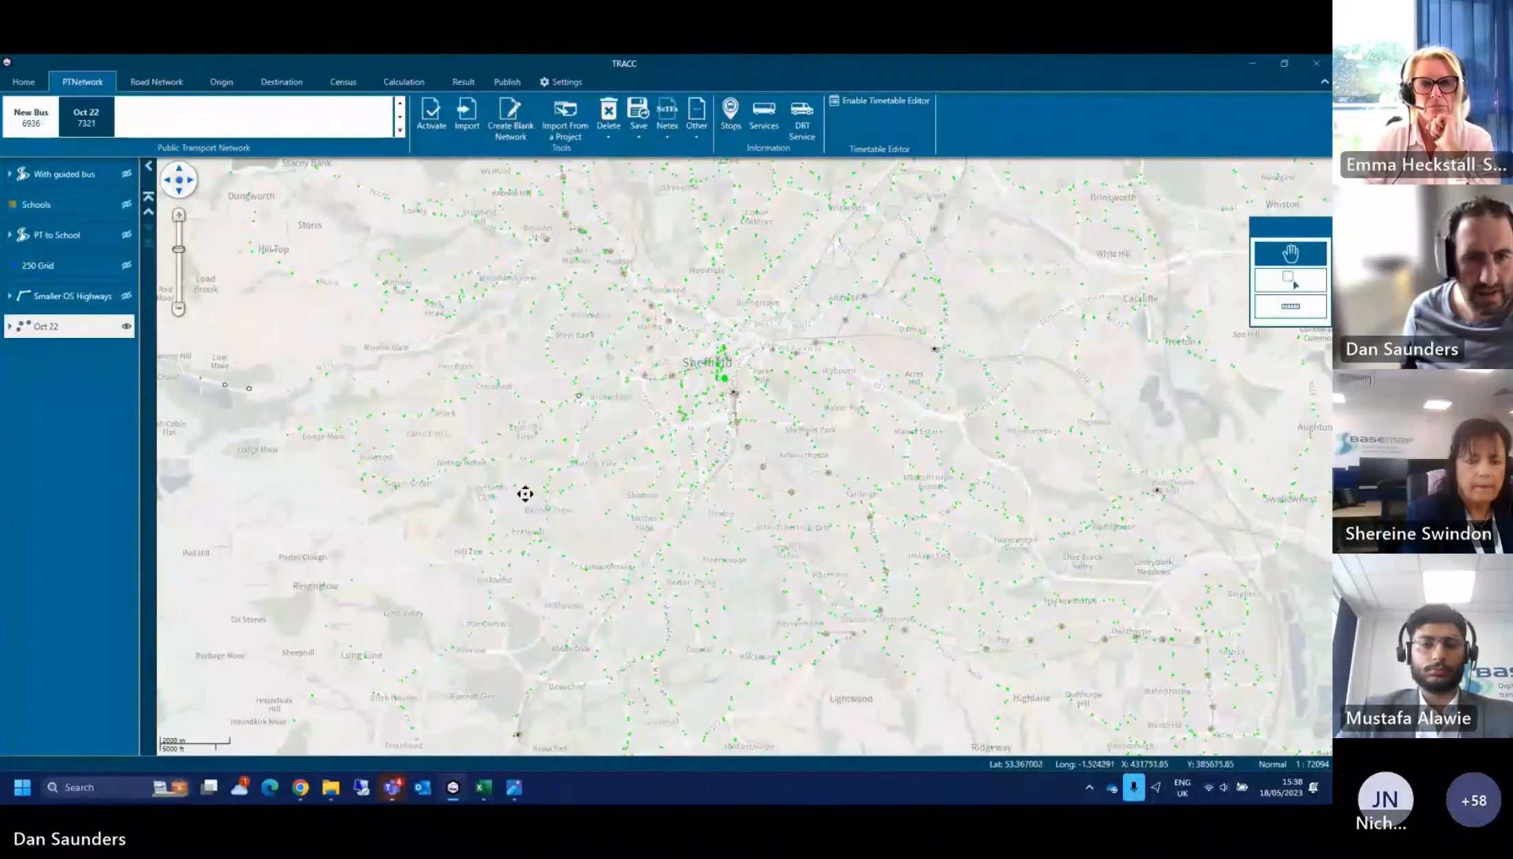
scroll(624, 459, up, 2)
click(126, 295)
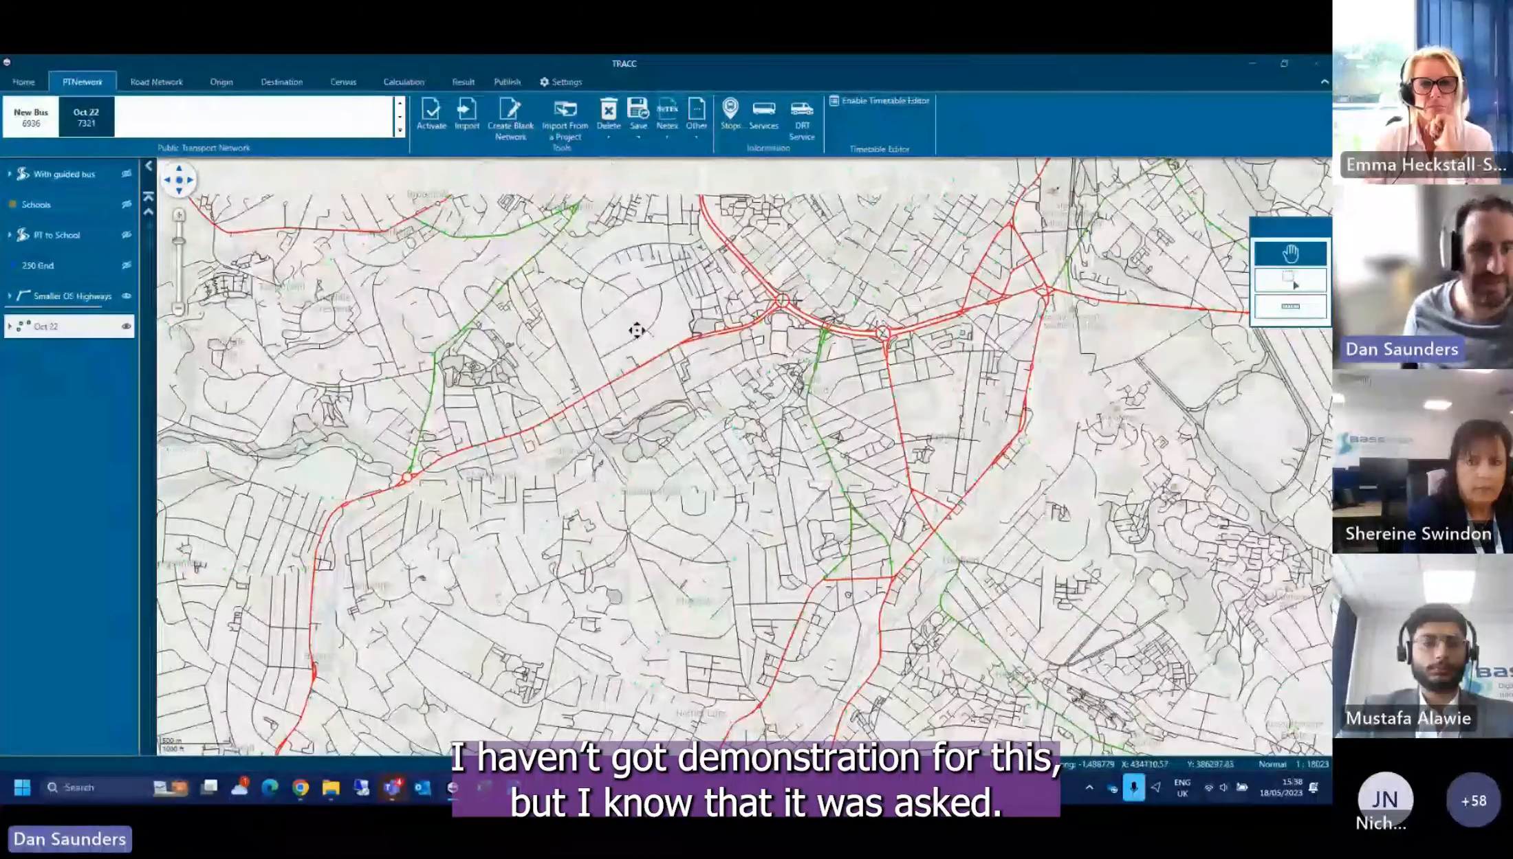
drag(632, 328, 635, 391)
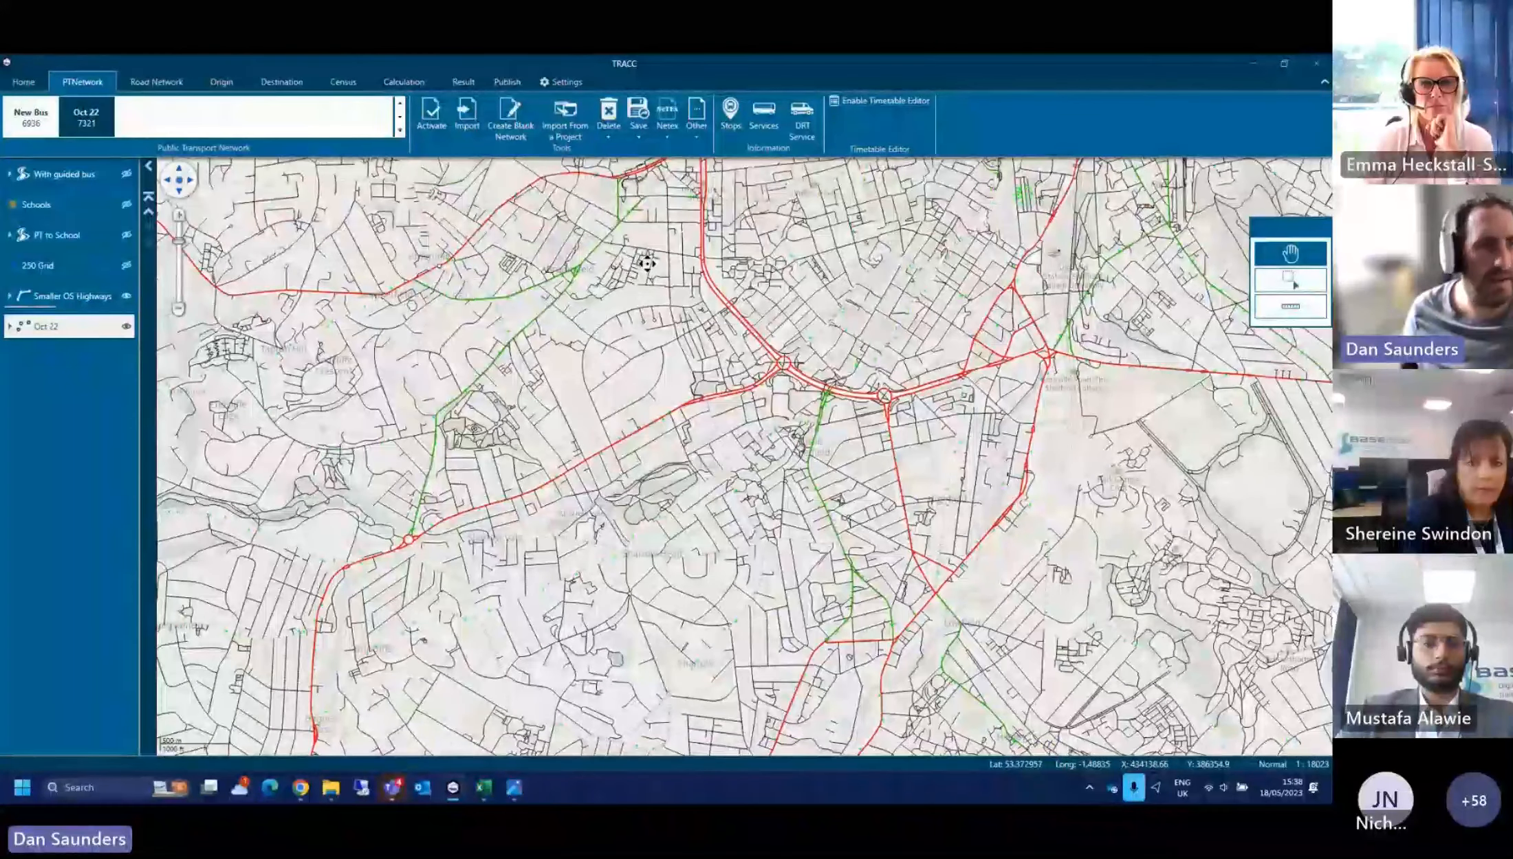
Draw a new link between two streets west of the central roundabout in the road network and save it to open its details
click(156, 82)
click(800, 110)
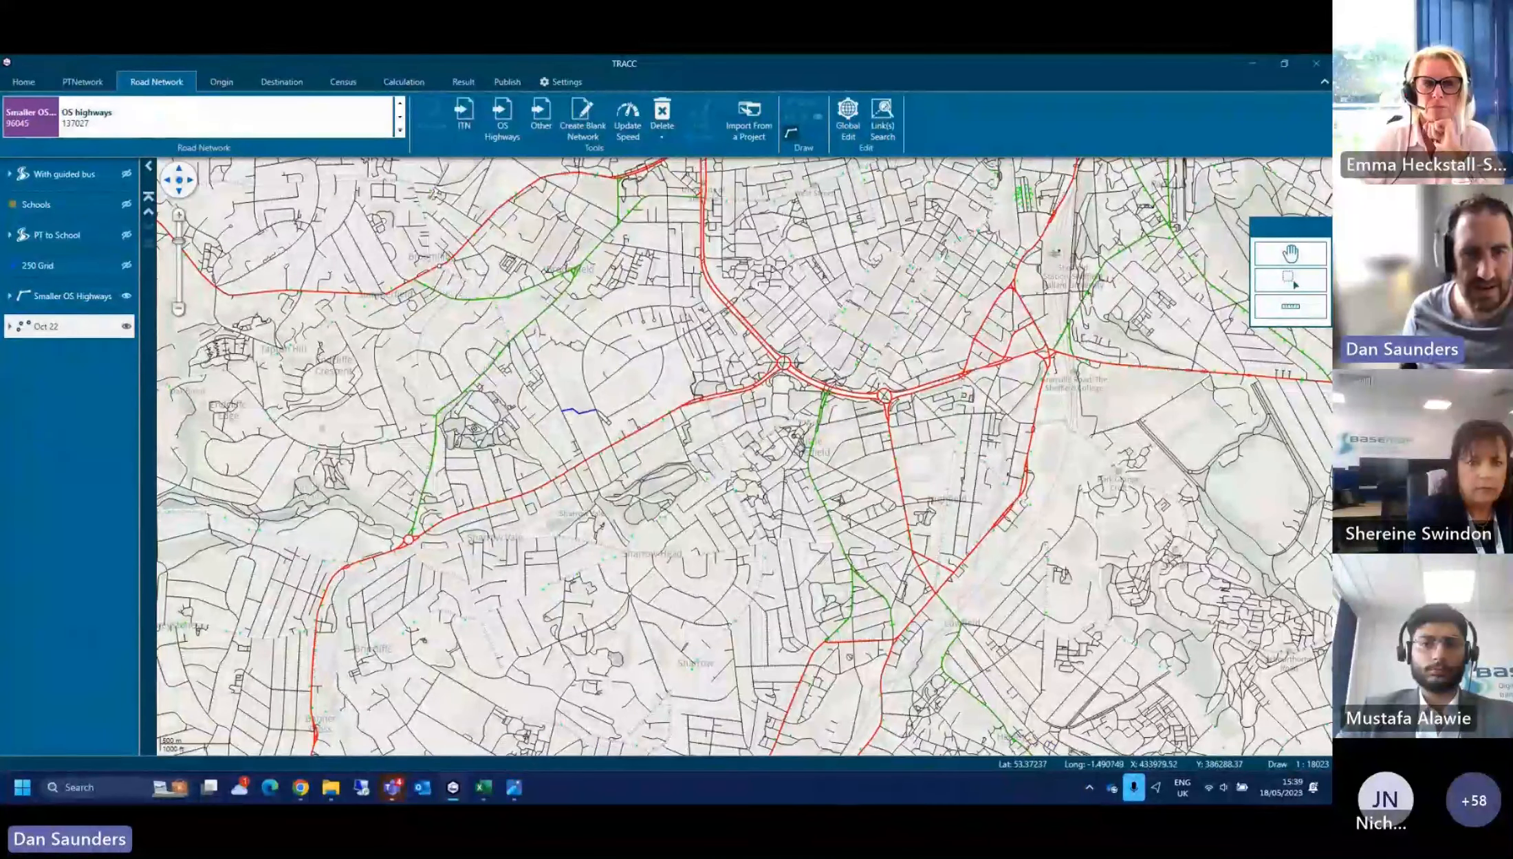
double_click(597, 413)
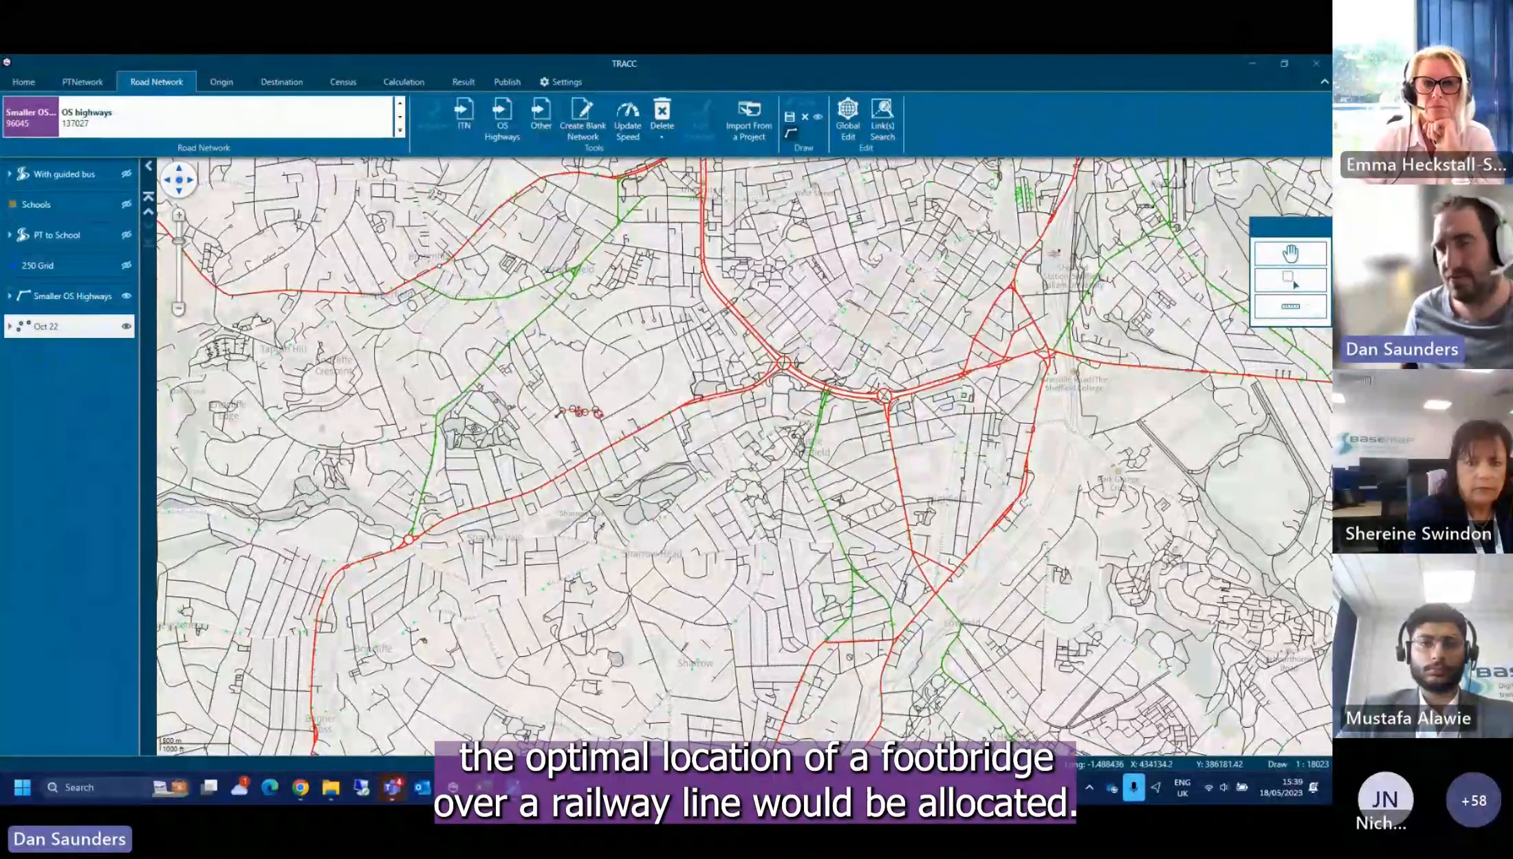
click(789, 117)
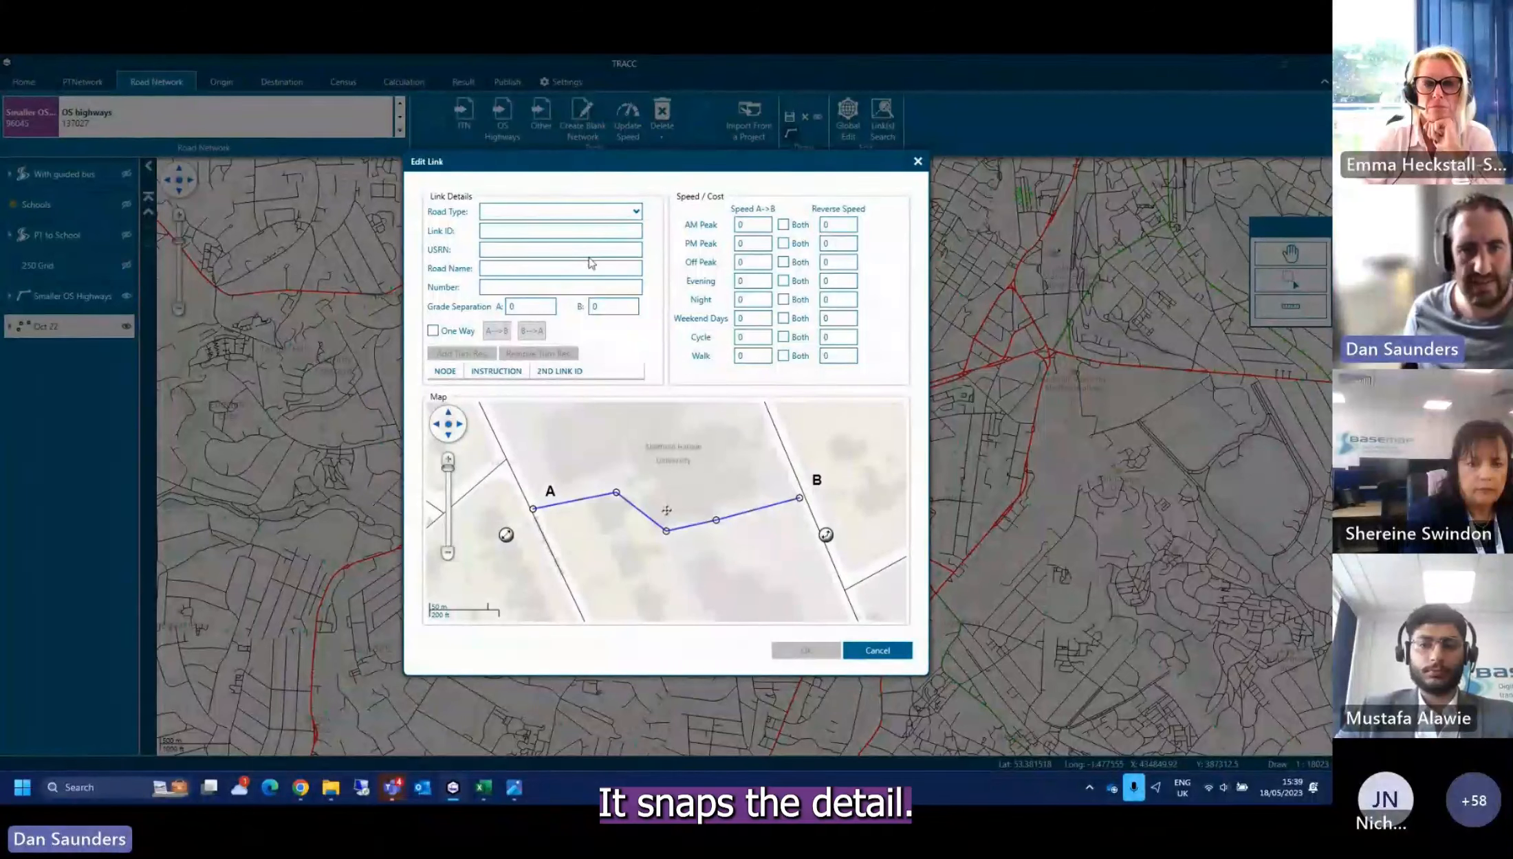
Try the road type 3009 - Alley for the drawn link, cancelling the link edit without saving
click(585, 212)
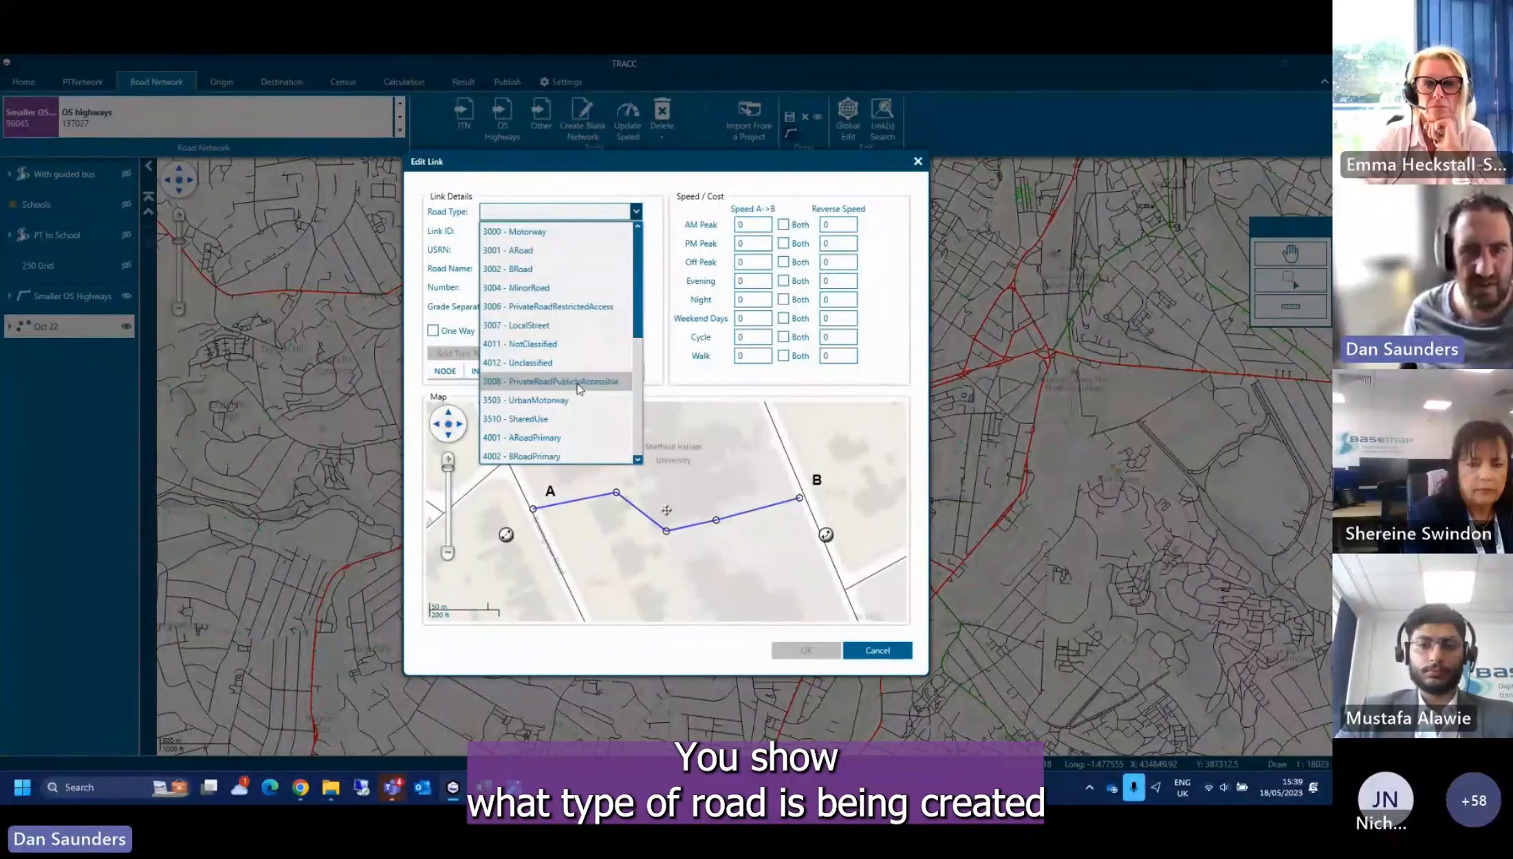
scroll(581, 358, down, 3)
click(517, 421)
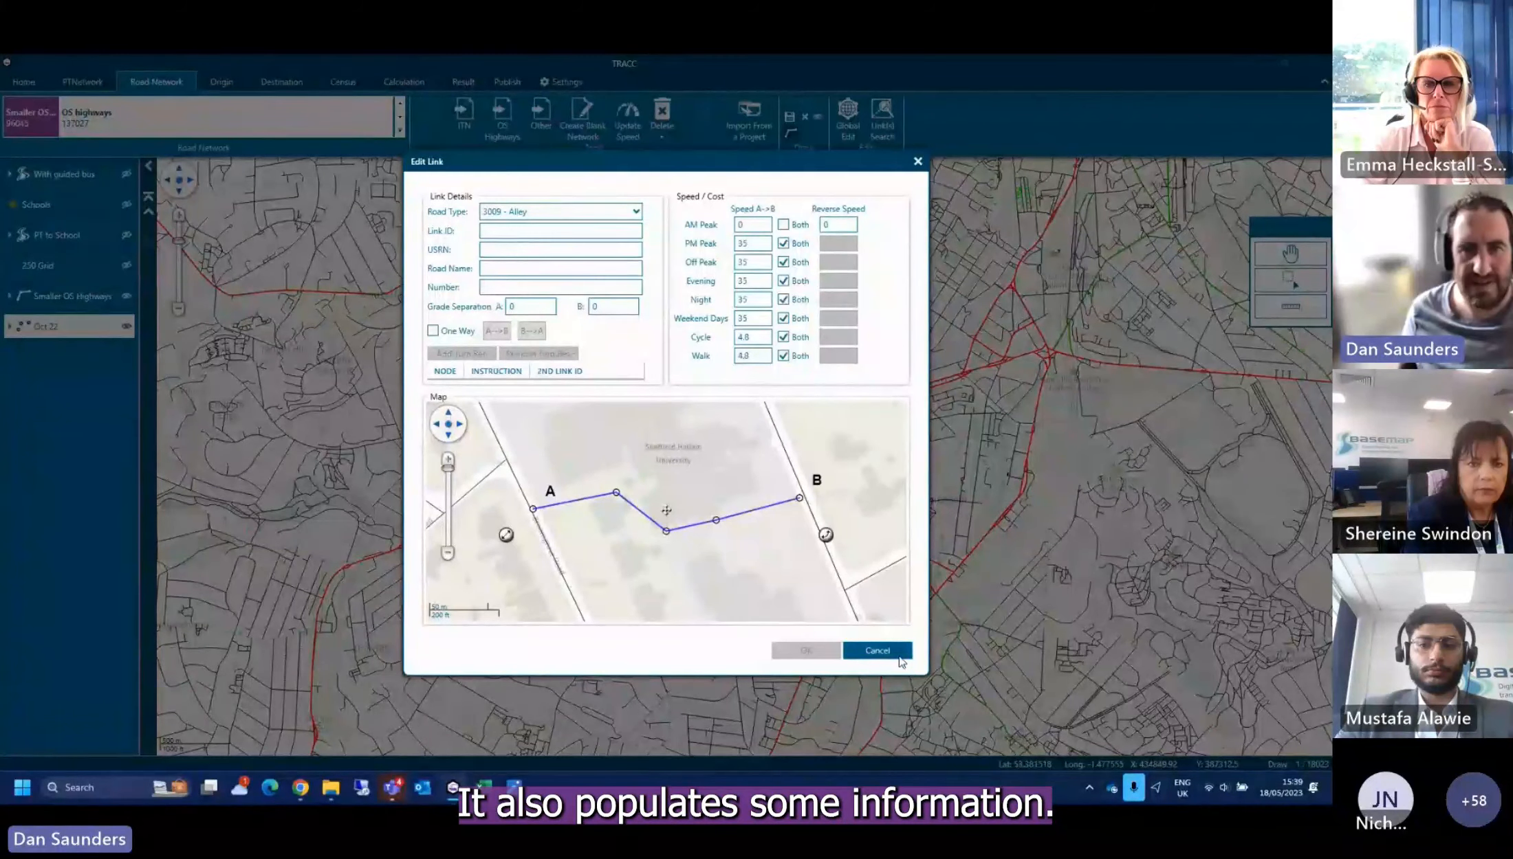
click(898, 655)
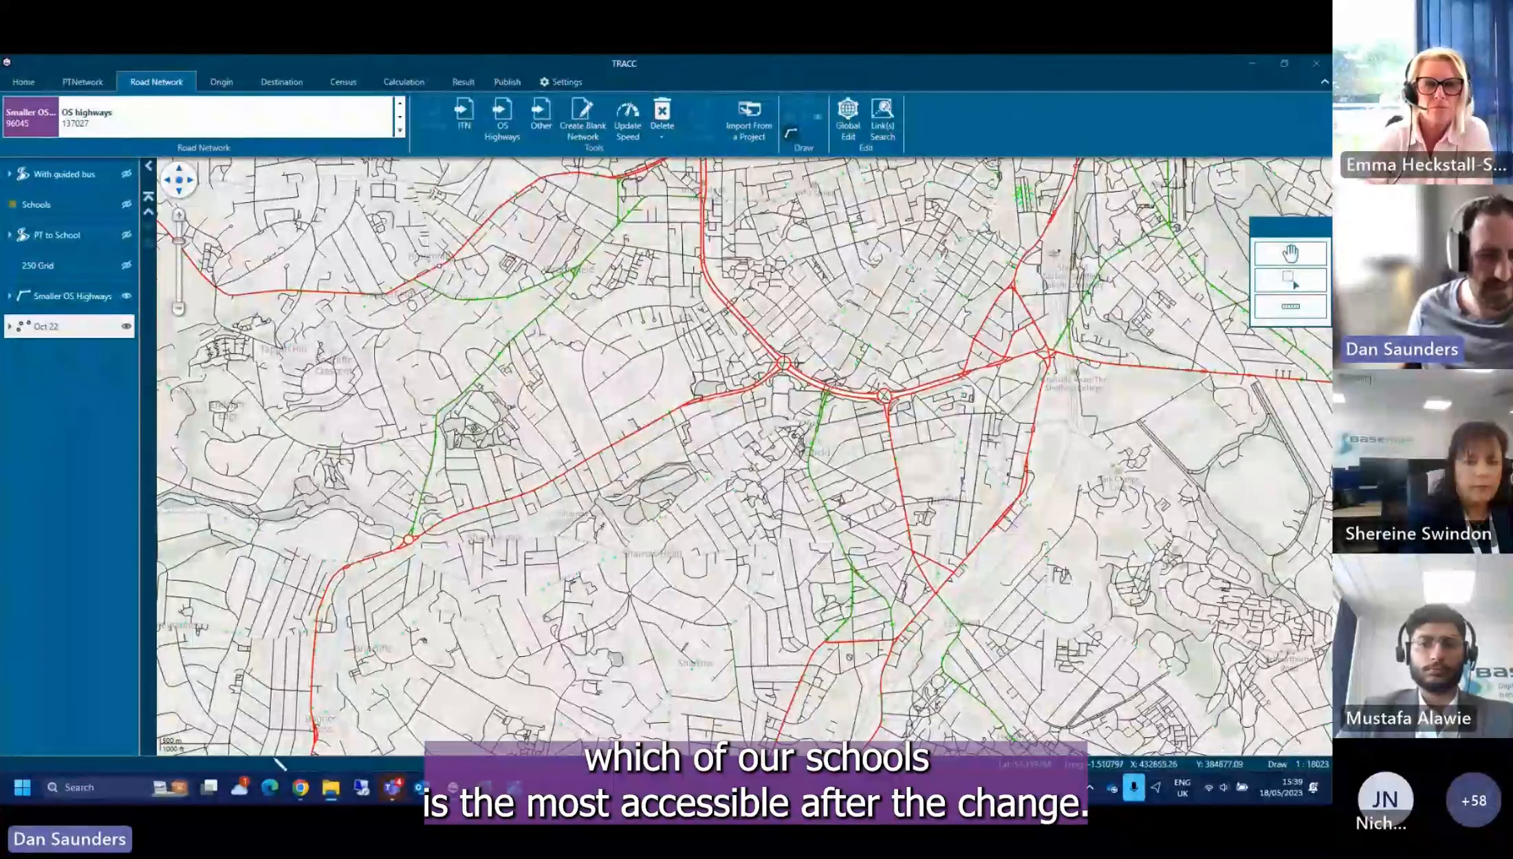
Switch to the persch.xls census report in Excel and widen the first column to fit the full destination names
click(484, 788)
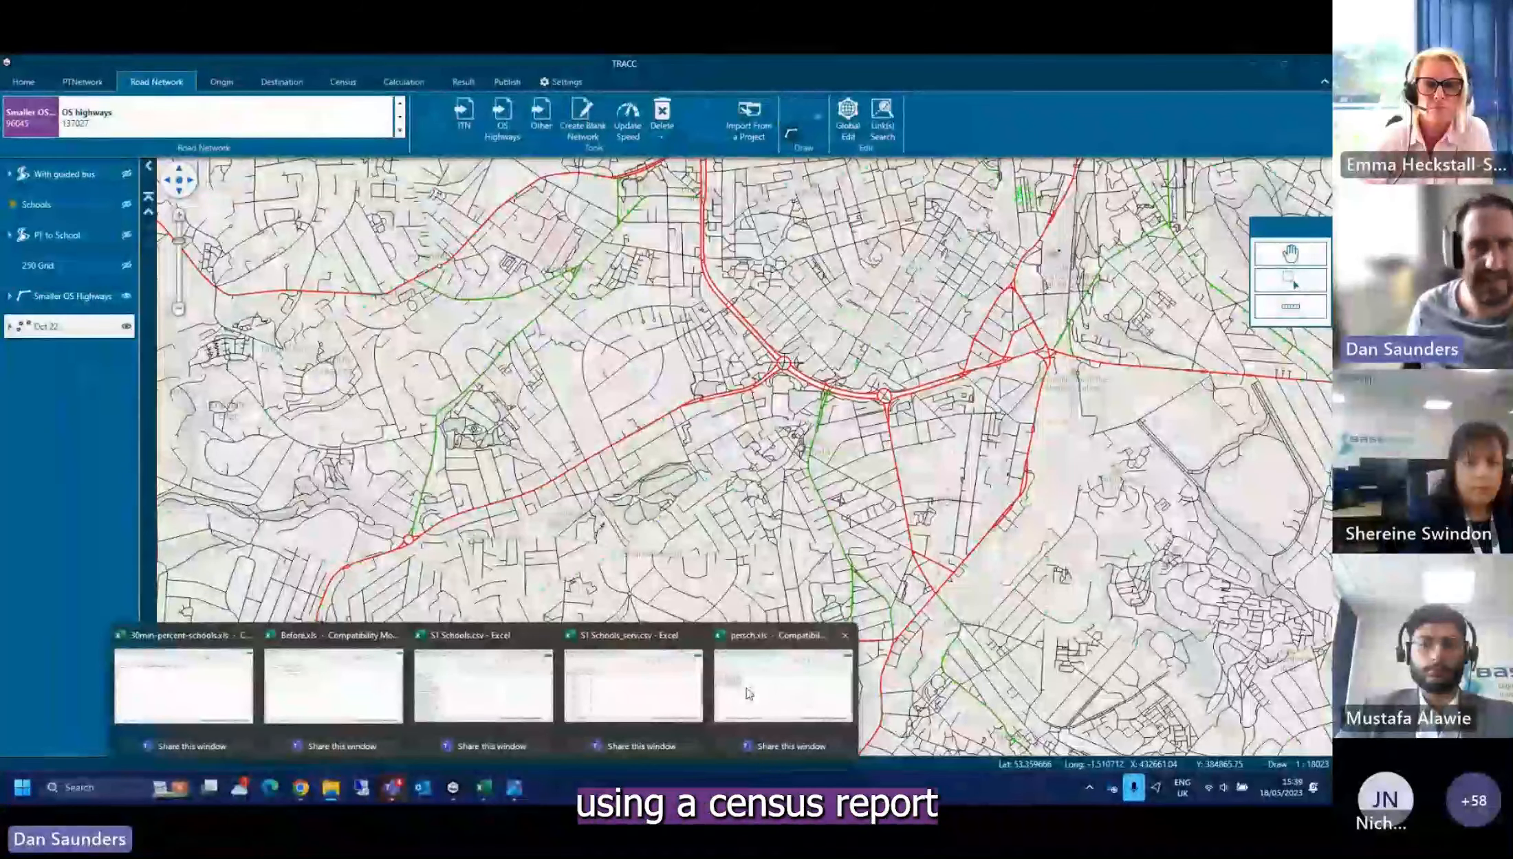
click(748, 693)
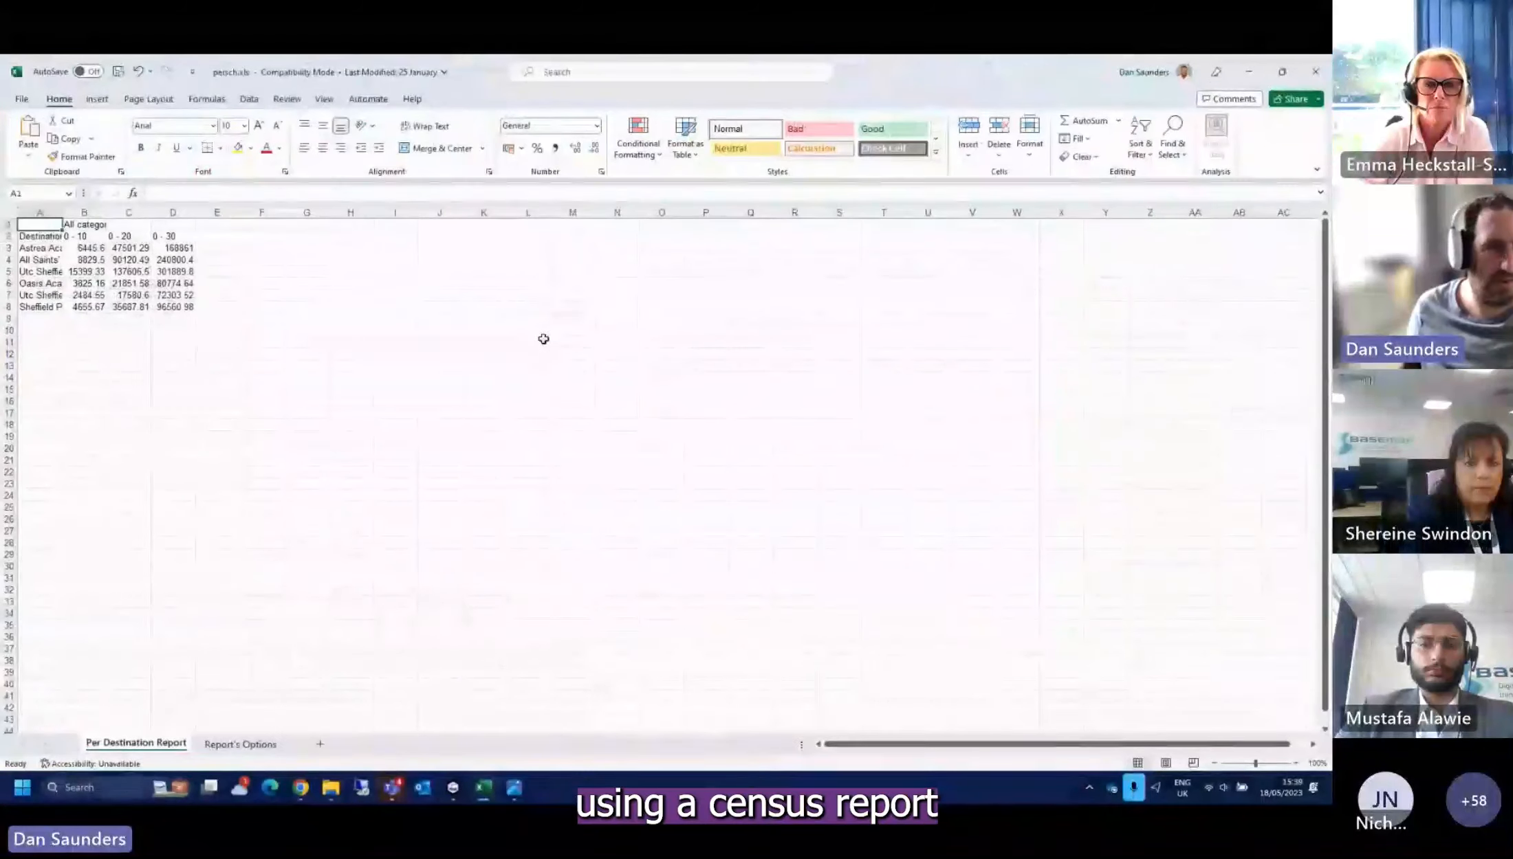
double_click(63, 213)
click(139, 378)
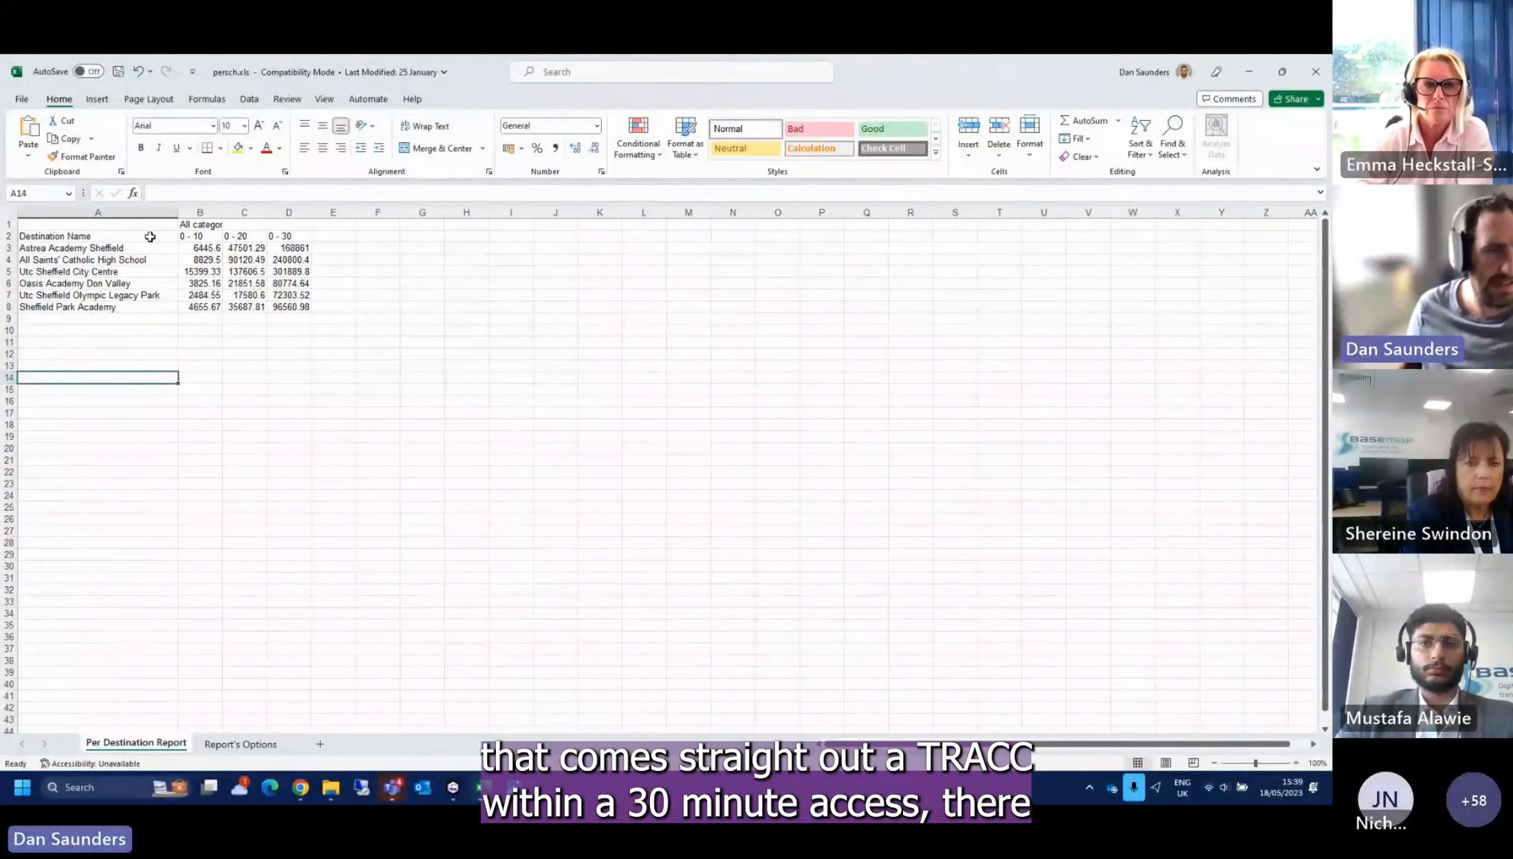
Add filters to the report's header row from Destination Name to 0 - 30
drag(150, 237, 284, 239)
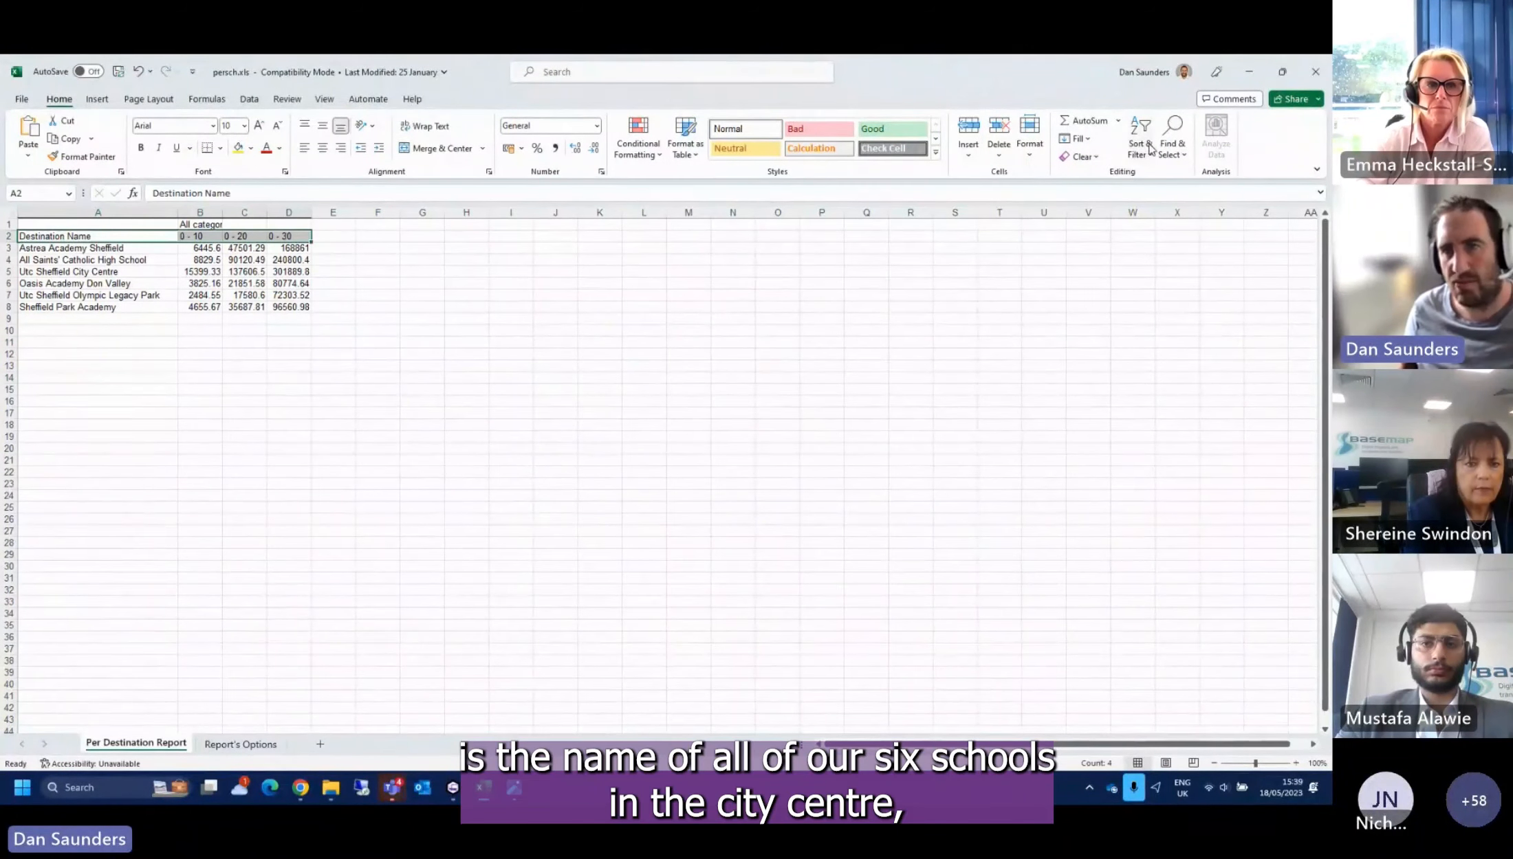
click(1150, 149)
click(1161, 237)
click(681, 425)
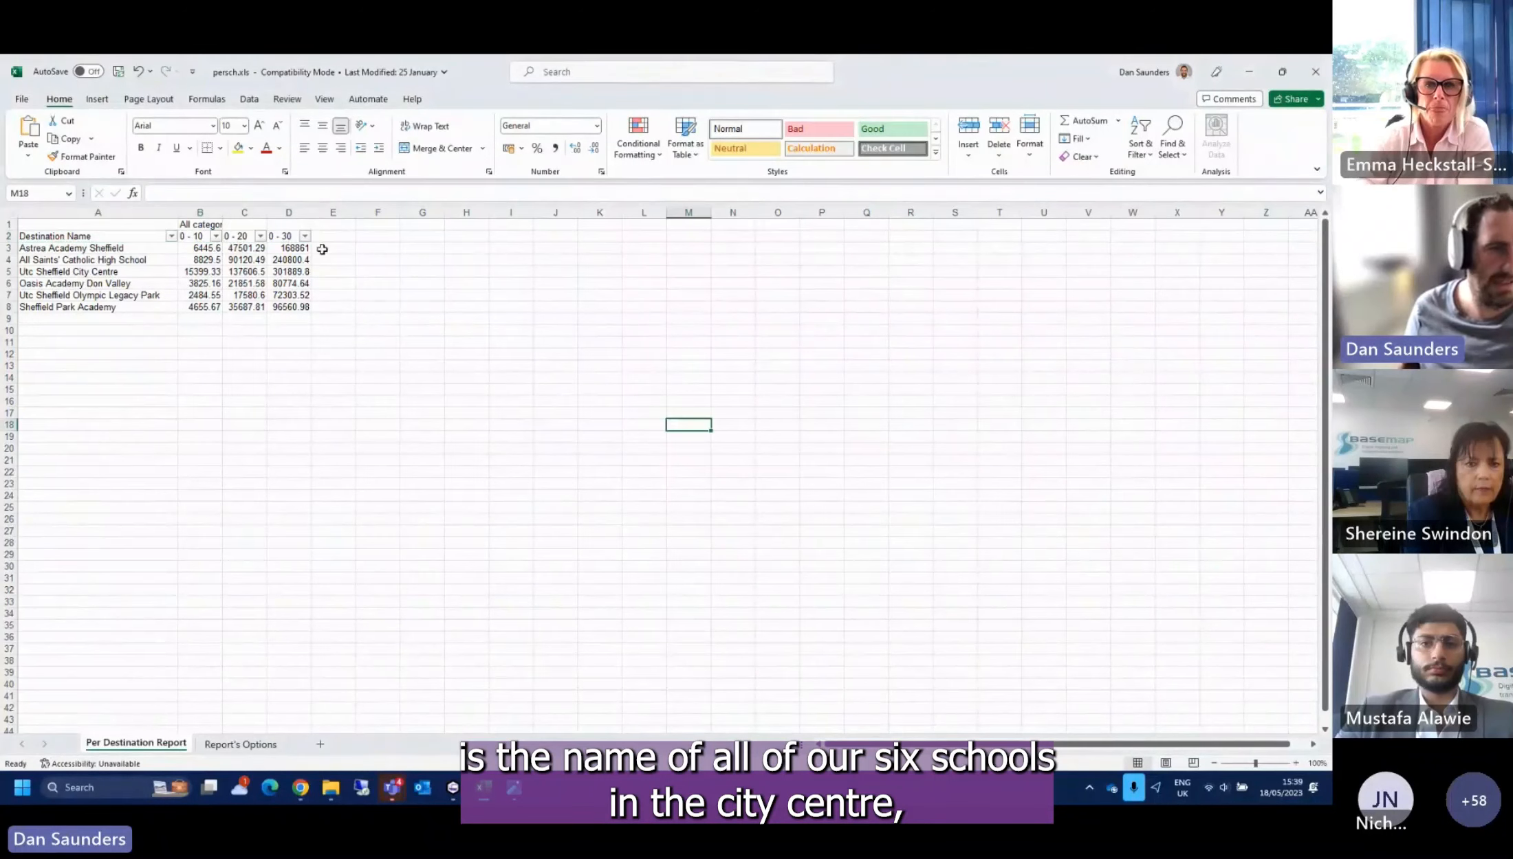
Sort the schools by the 0 - 30 column from largest to smallest and check the first and last schools' values
click(305, 236)
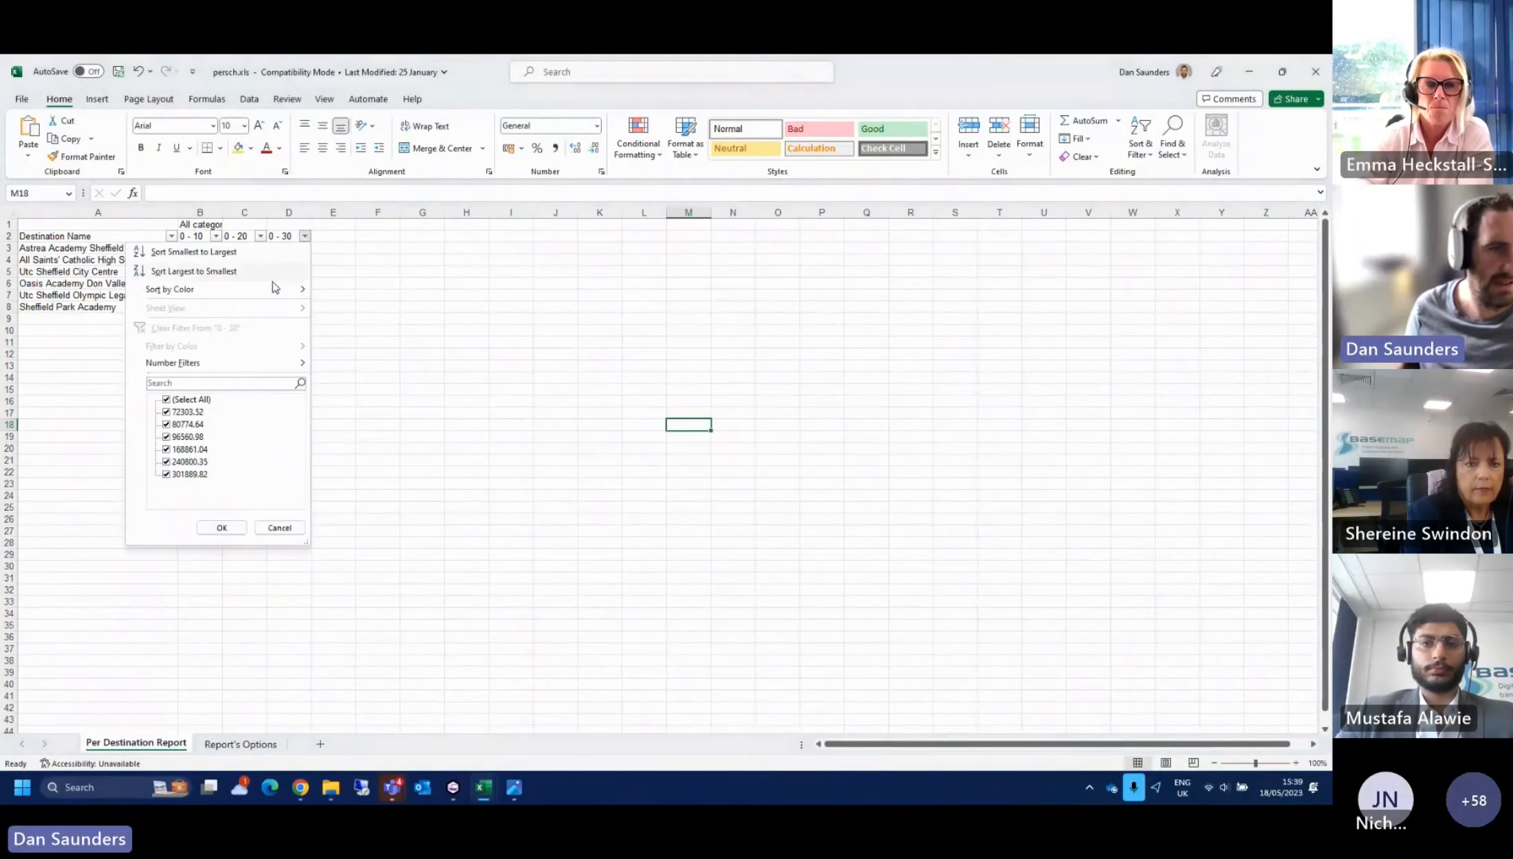
click(206, 267)
click(274, 399)
click(67, 249)
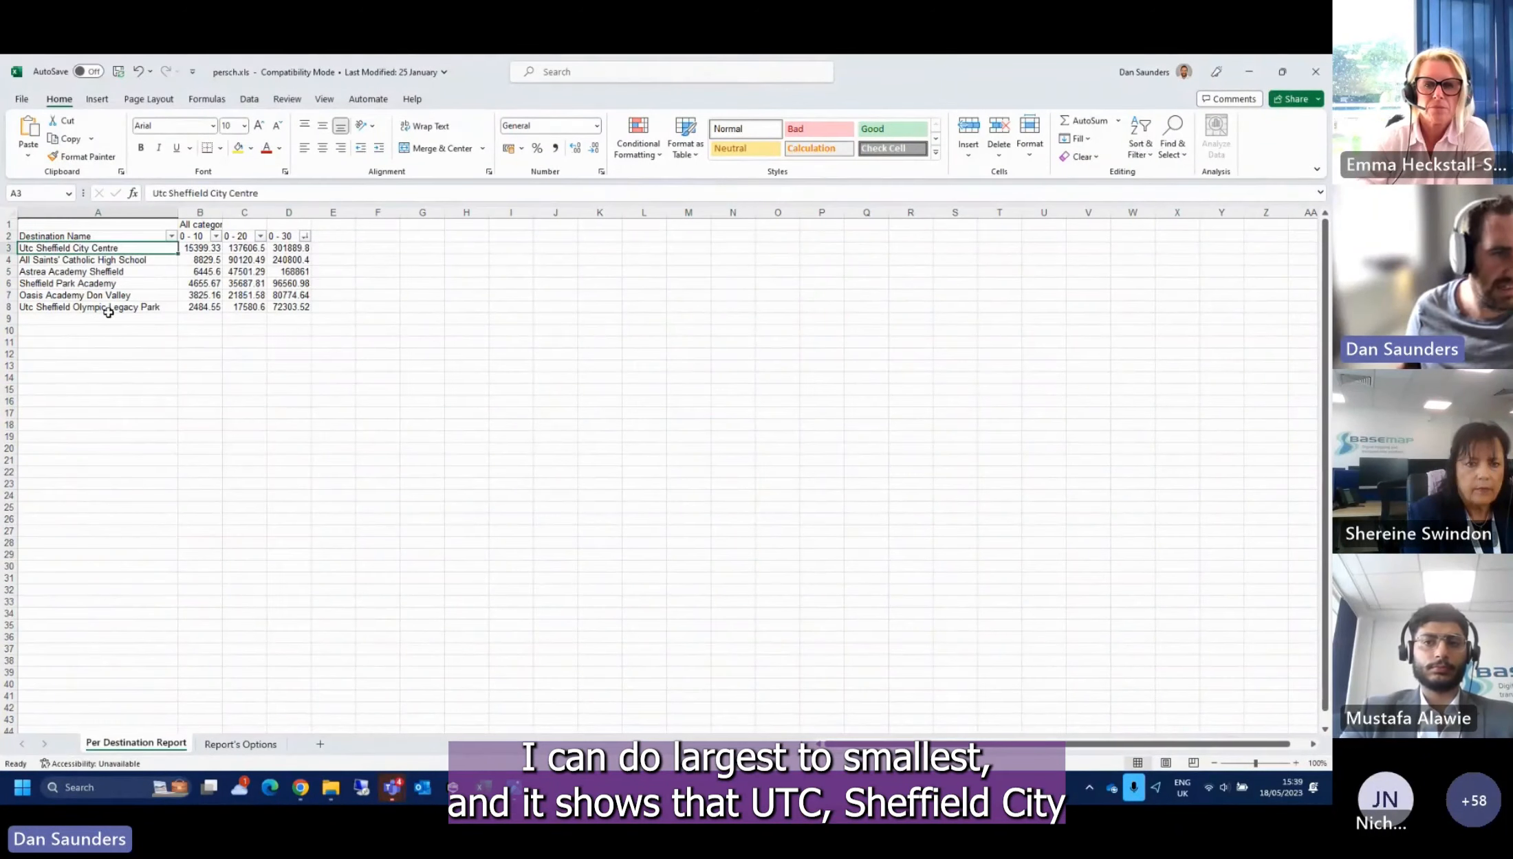
click(283, 251)
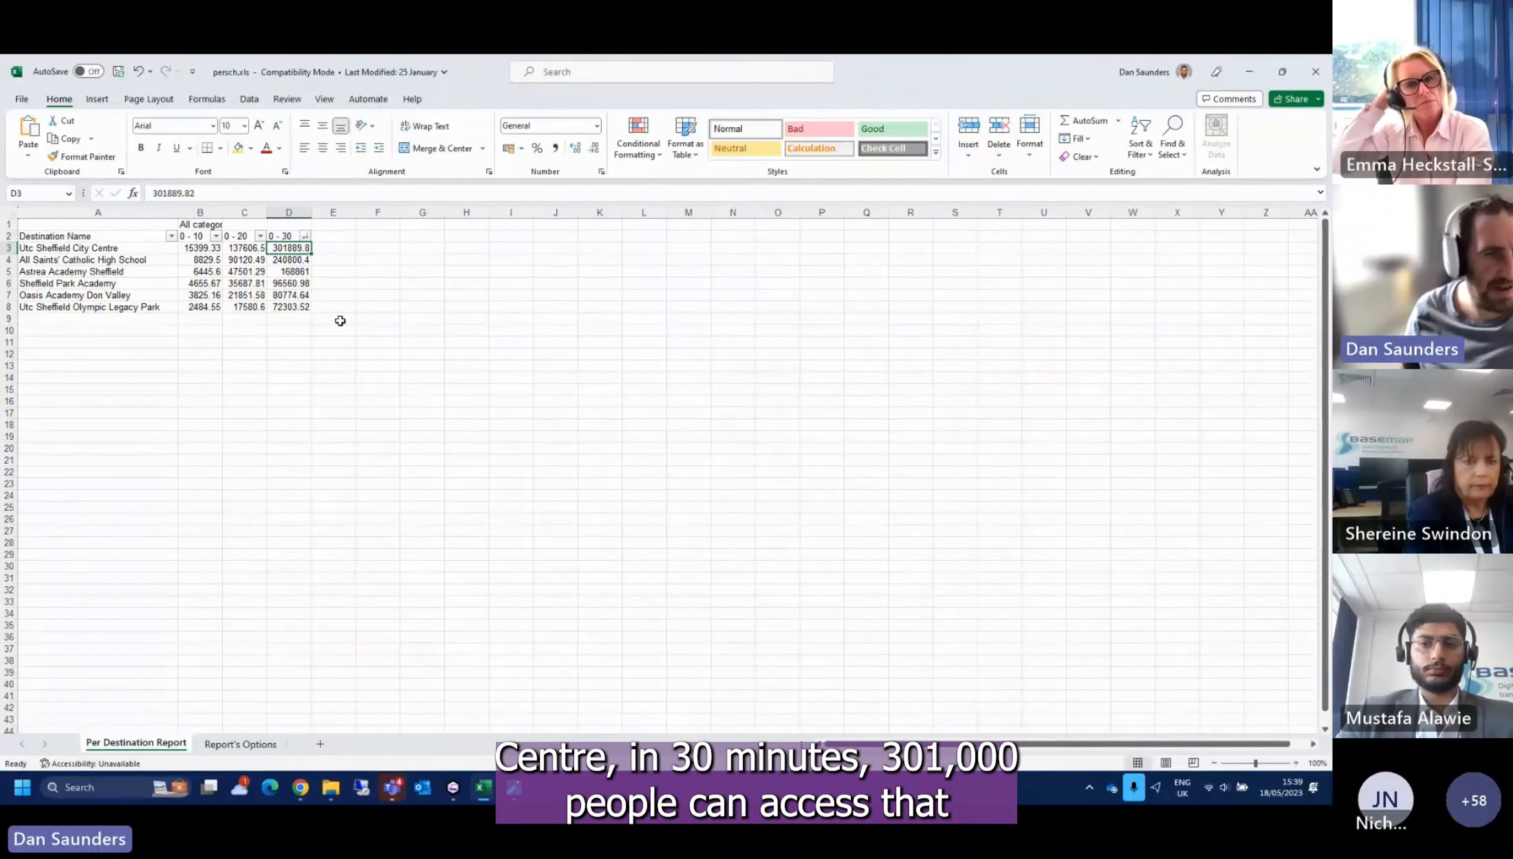
click(289, 307)
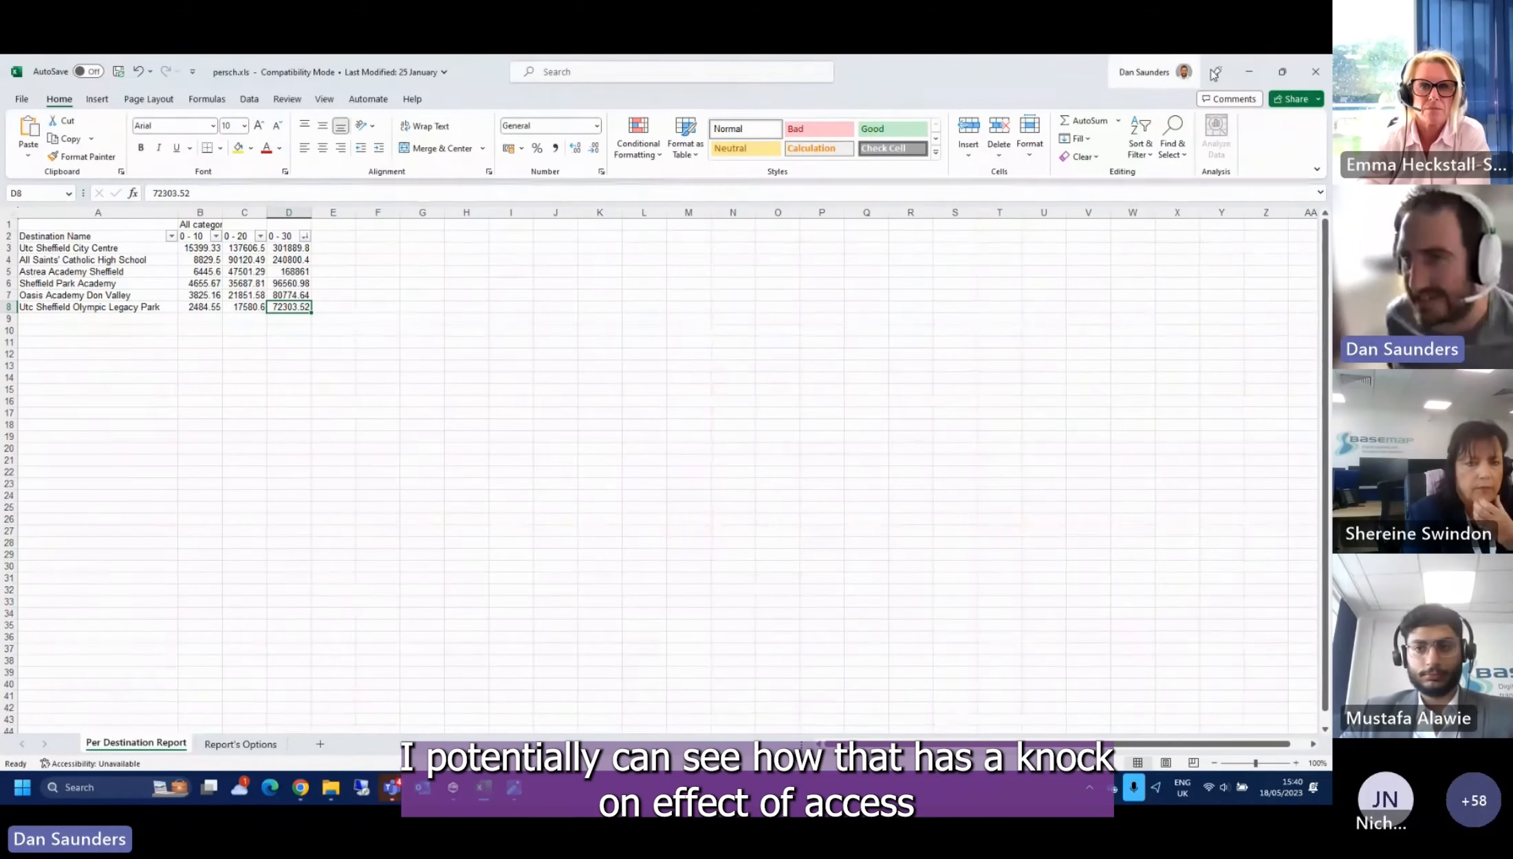
Return to TRACC and view the Schools set among the destinations
click(1247, 72)
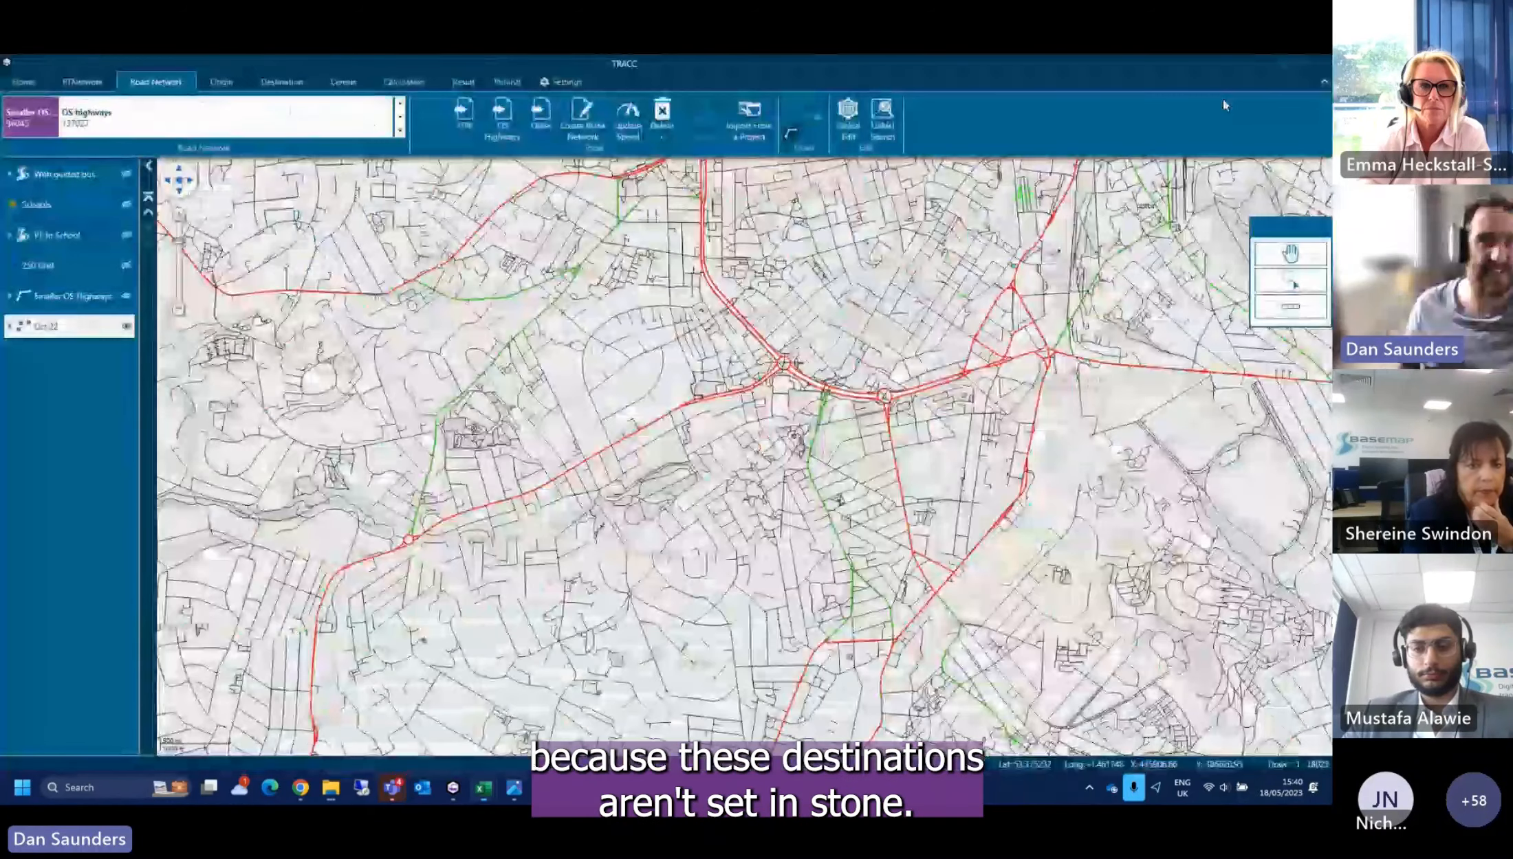
click(282, 82)
click(88, 124)
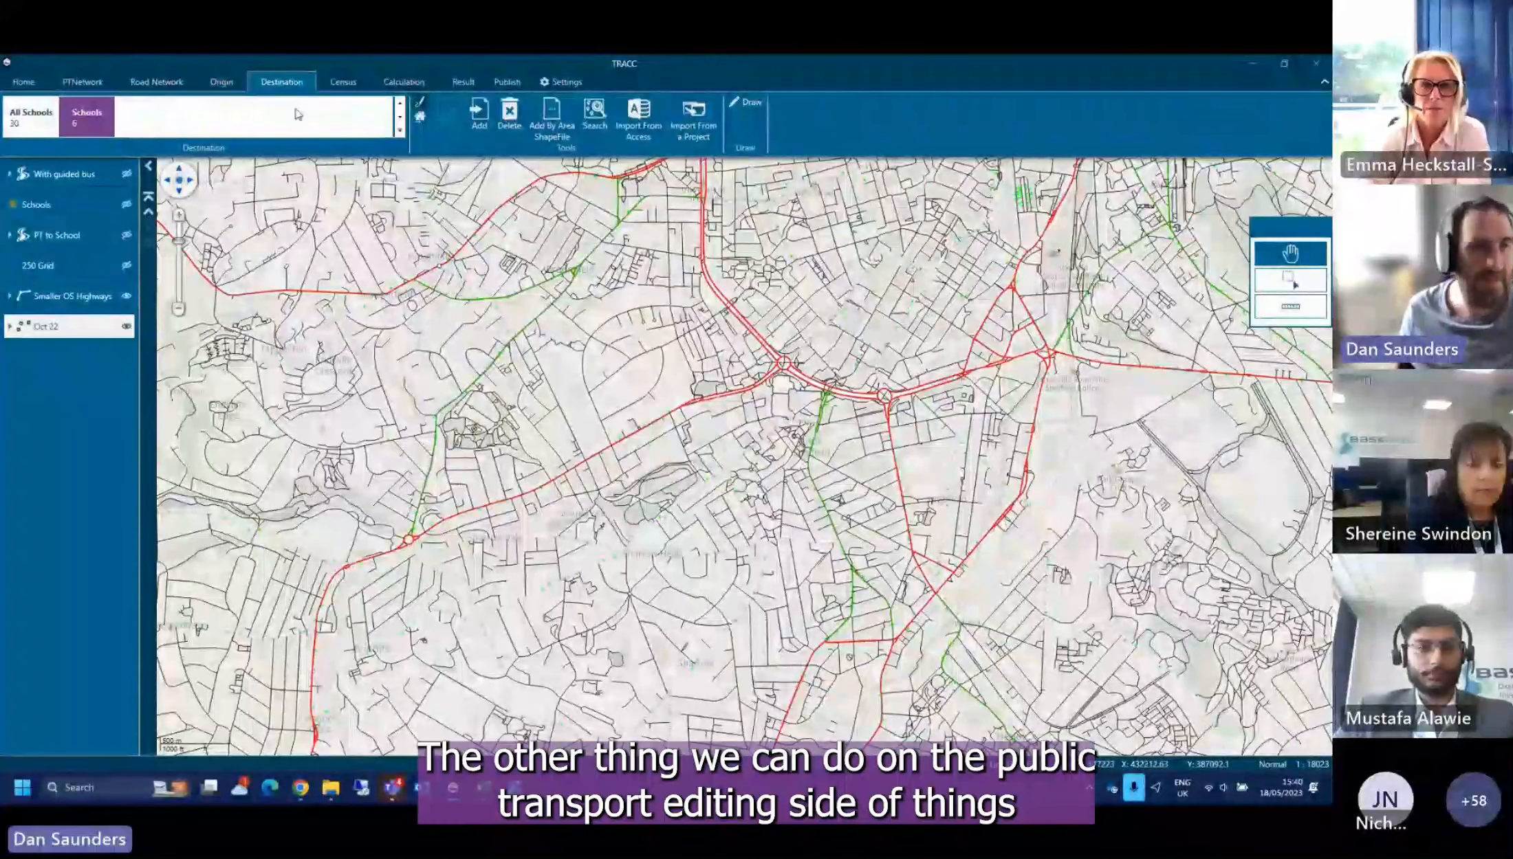
Enable timetable editing and draw a corridor about 2.1 km long along the red main road northeast from the southwestern roundabout, with a buffer of 20
click(82, 81)
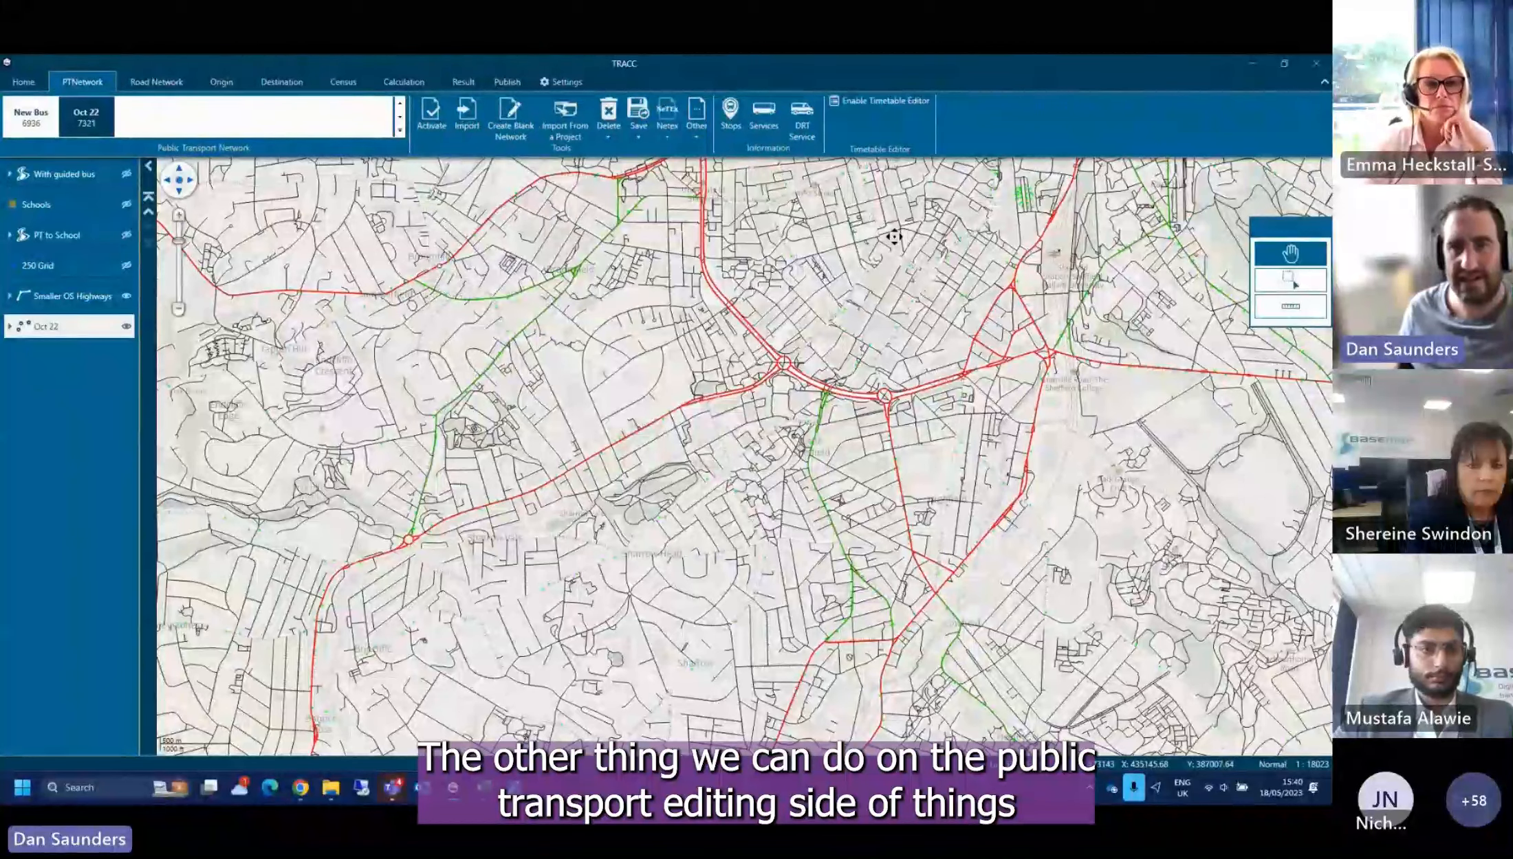
click(860, 100)
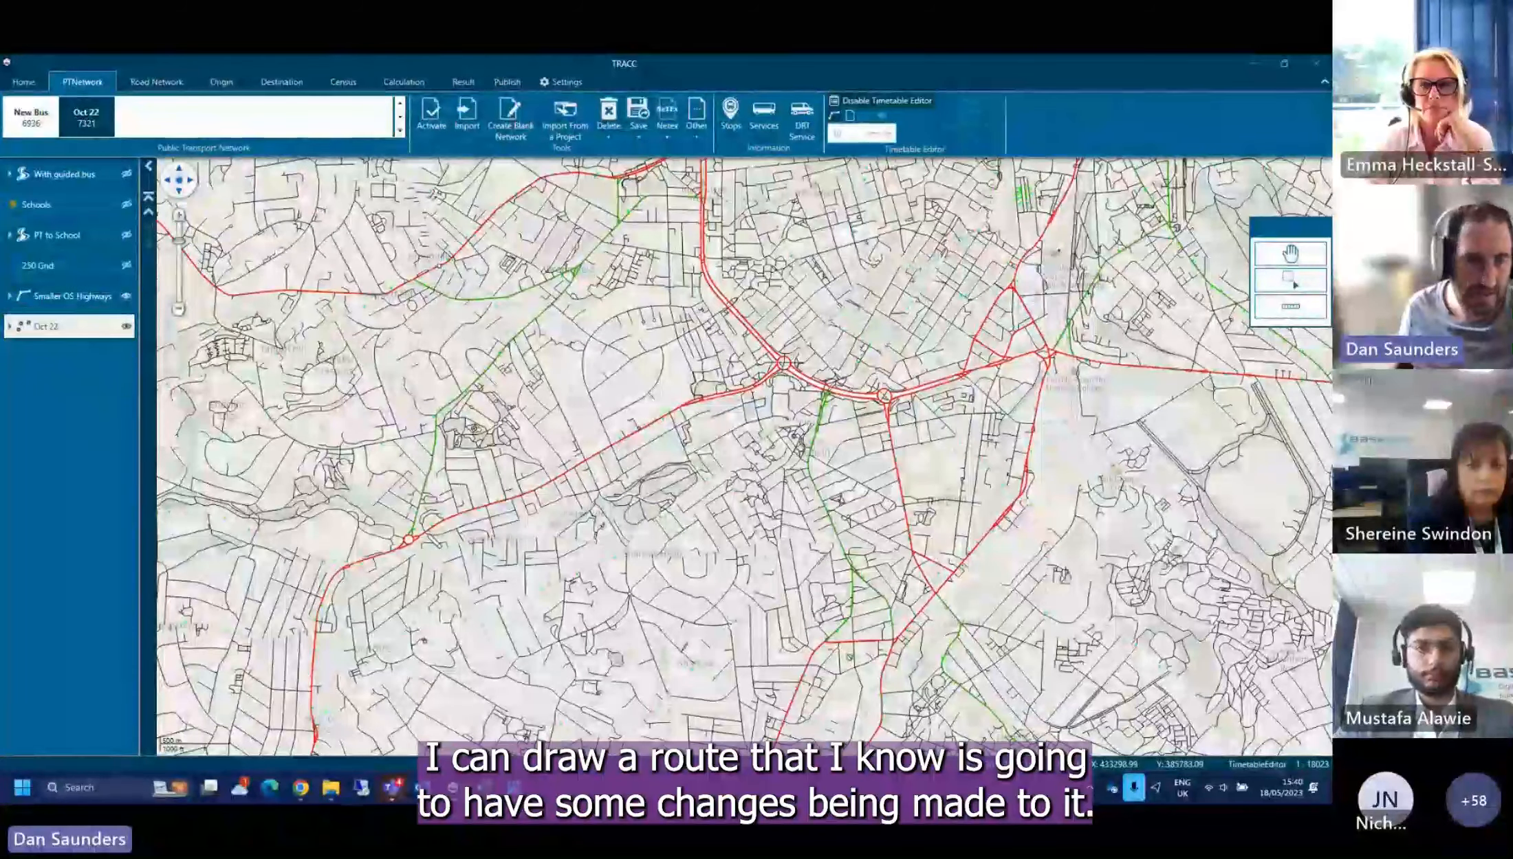
click(418, 538)
click(439, 522)
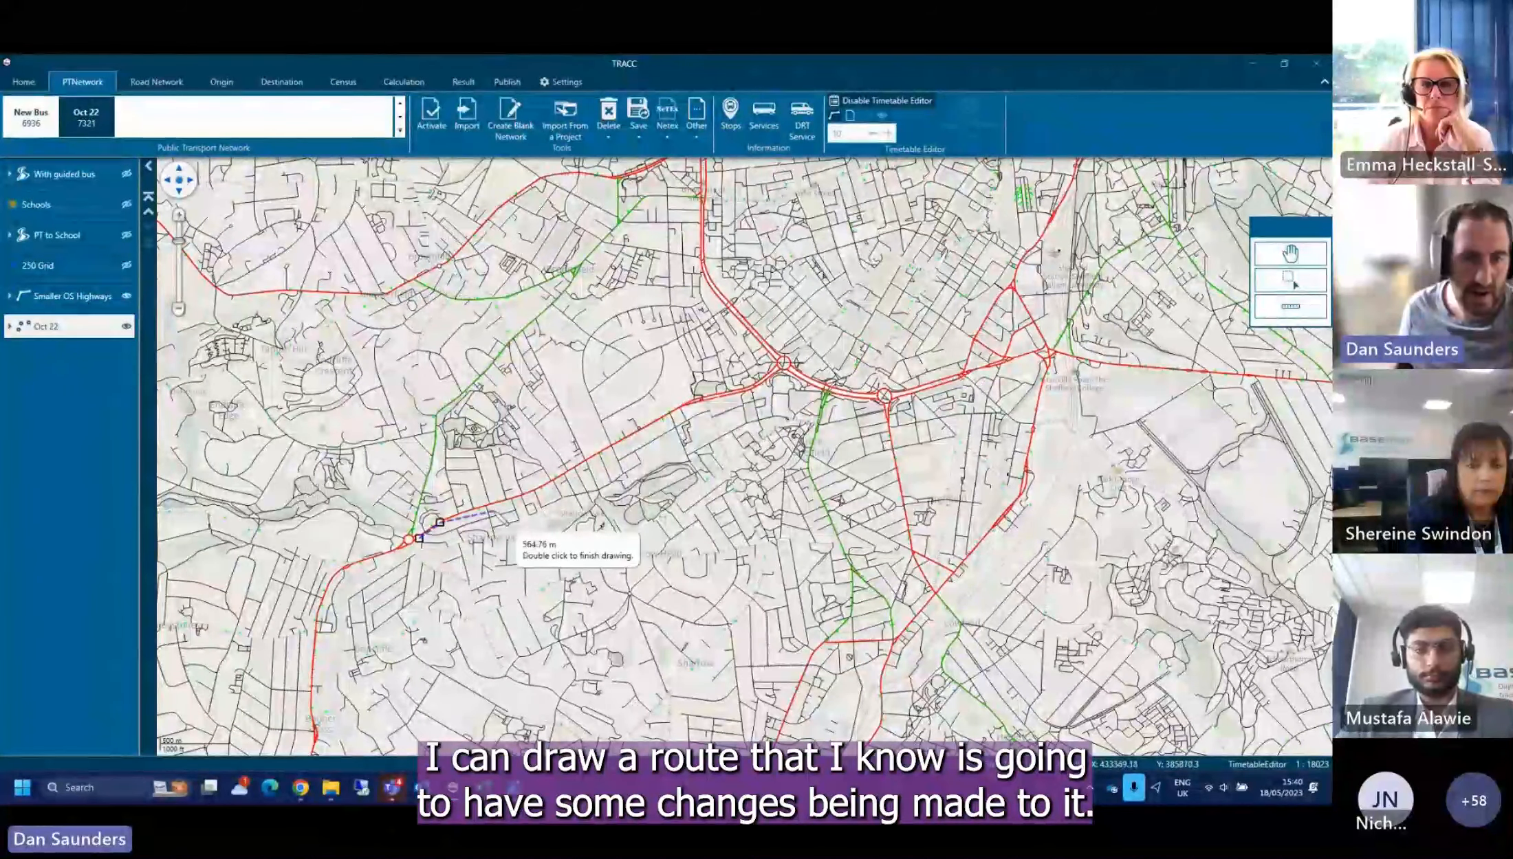
click(485, 505)
click(527, 493)
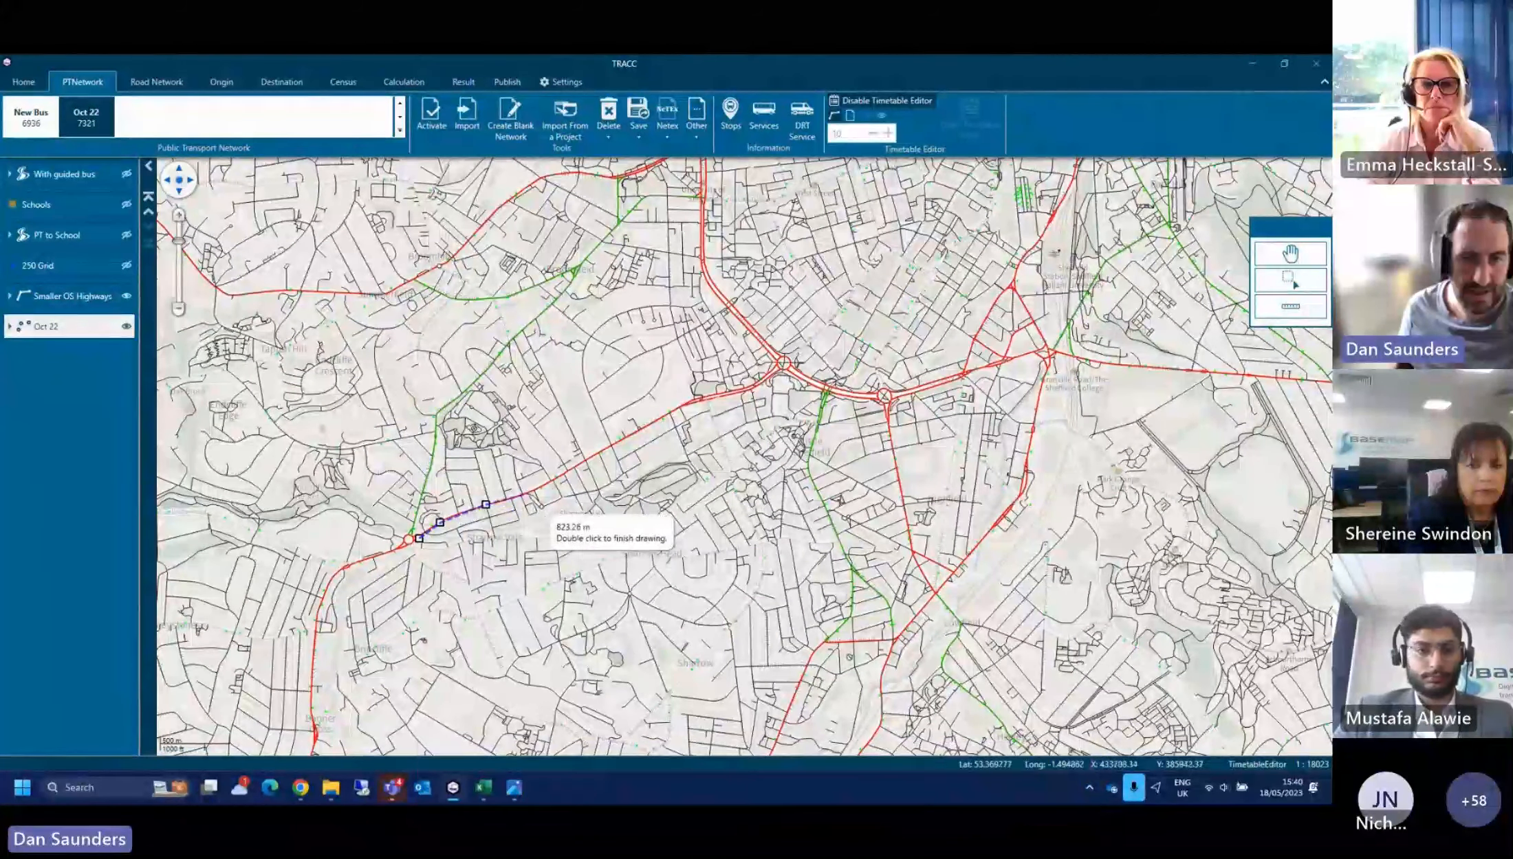
click(554, 479)
click(589, 459)
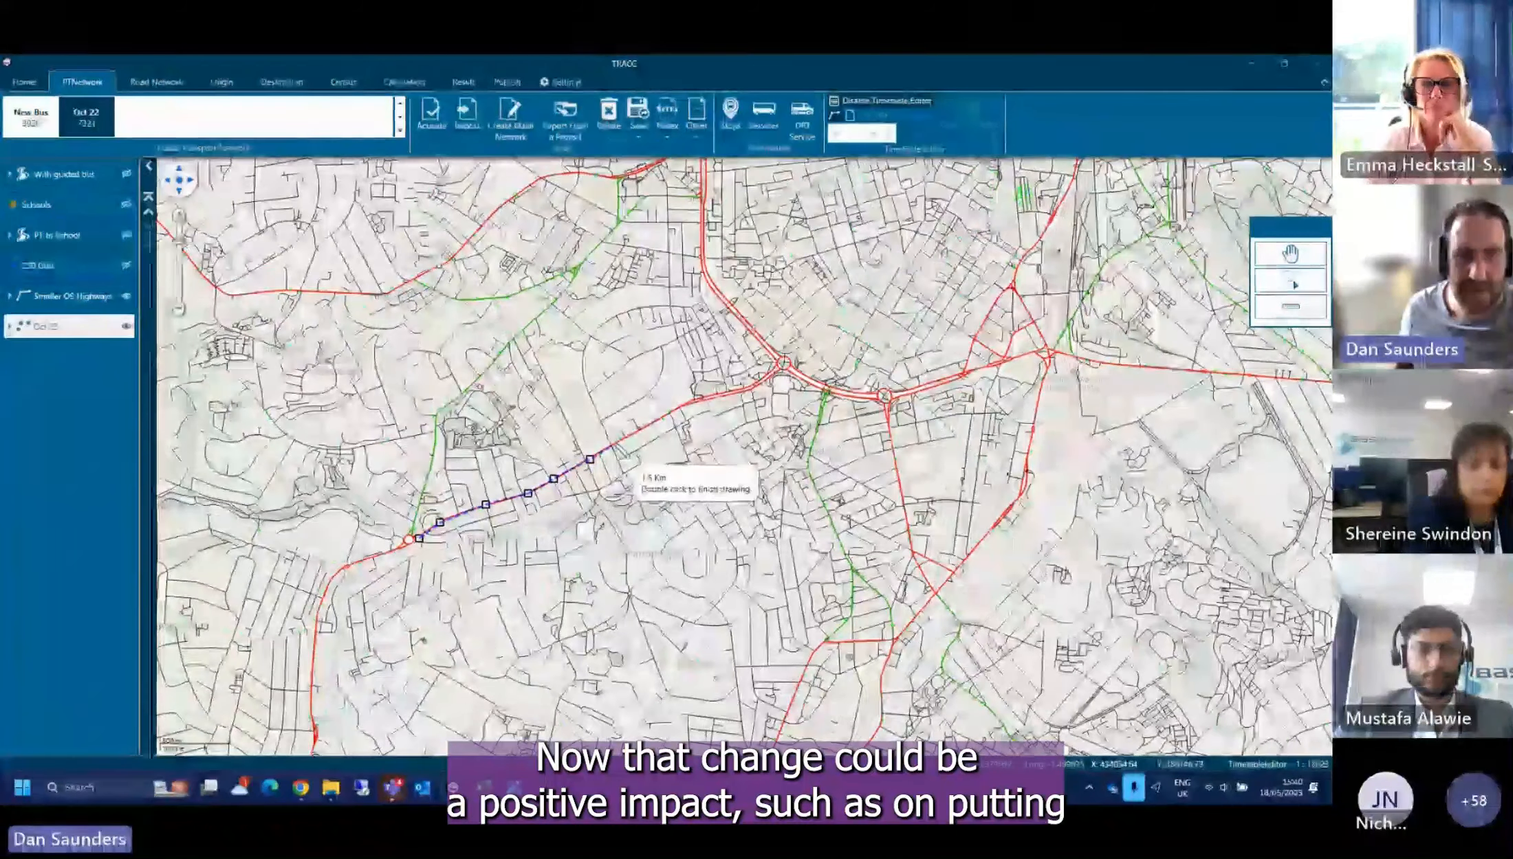
click(614, 443)
click(640, 428)
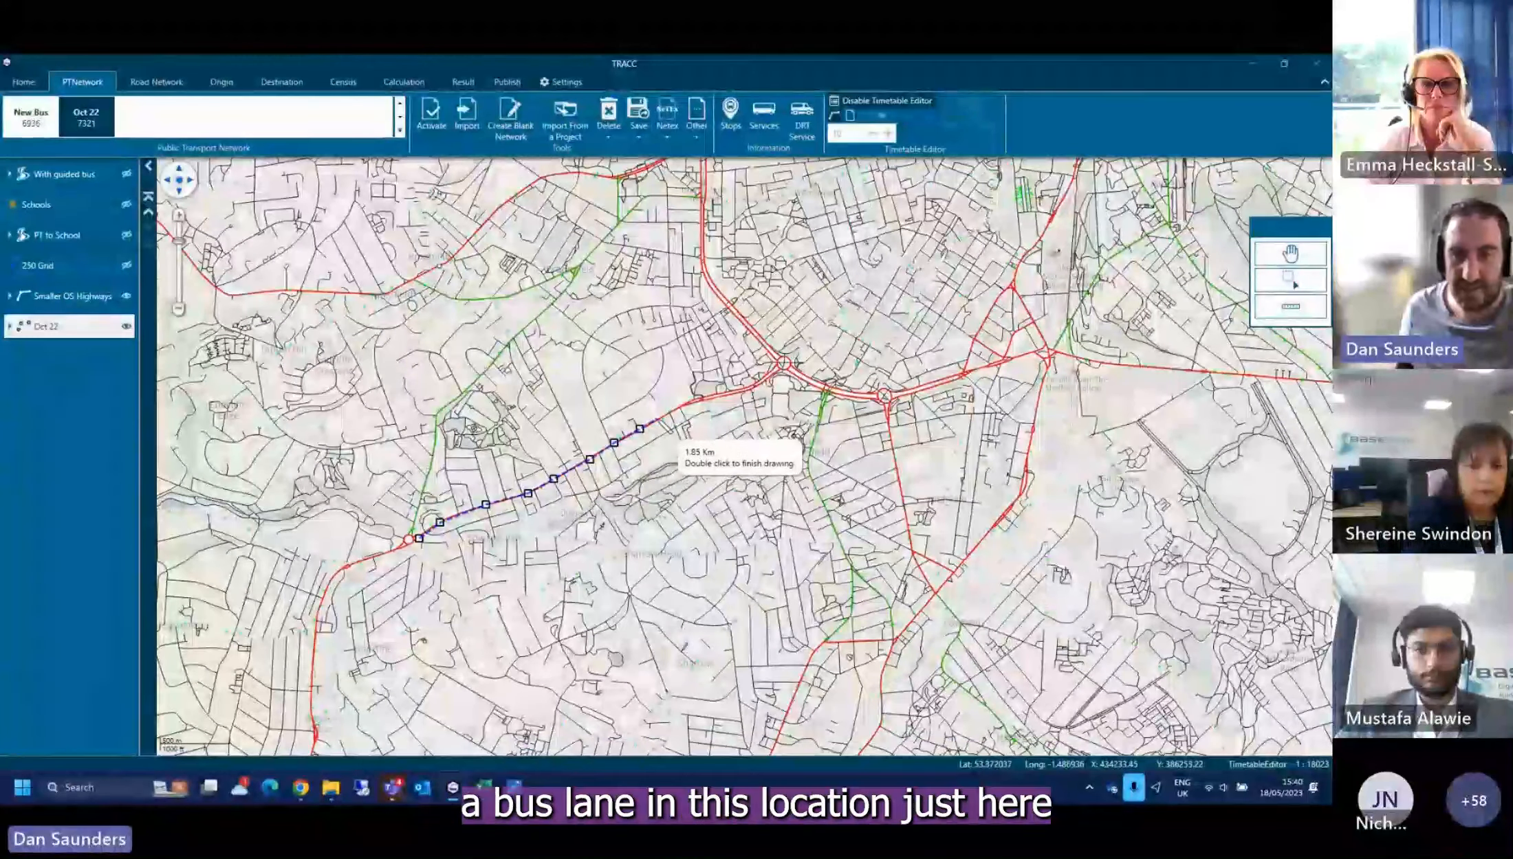
click(658, 417)
click(676, 410)
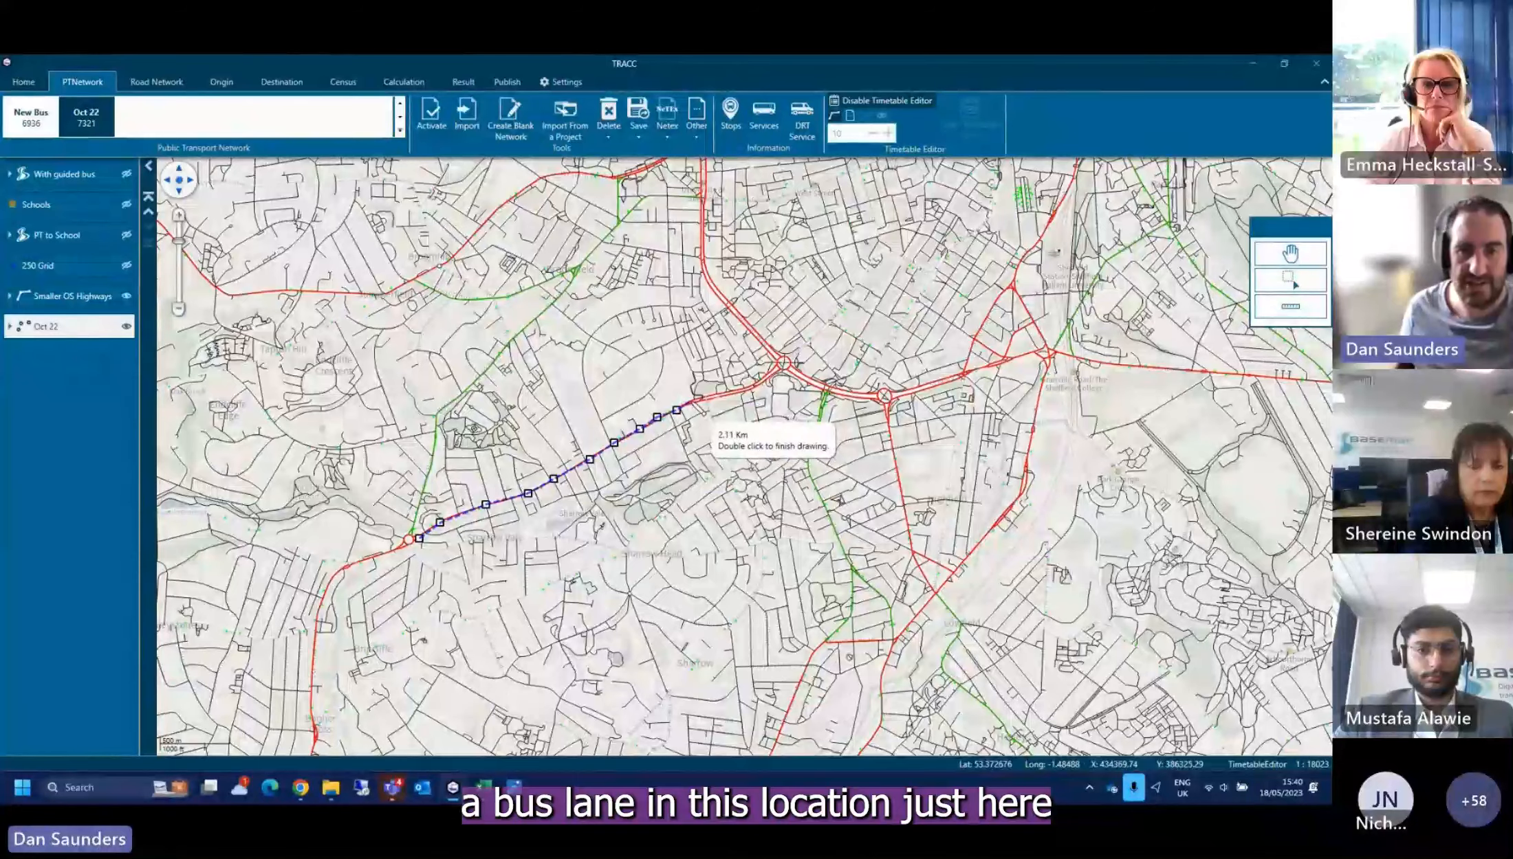
double_click(696, 400)
click(888, 133)
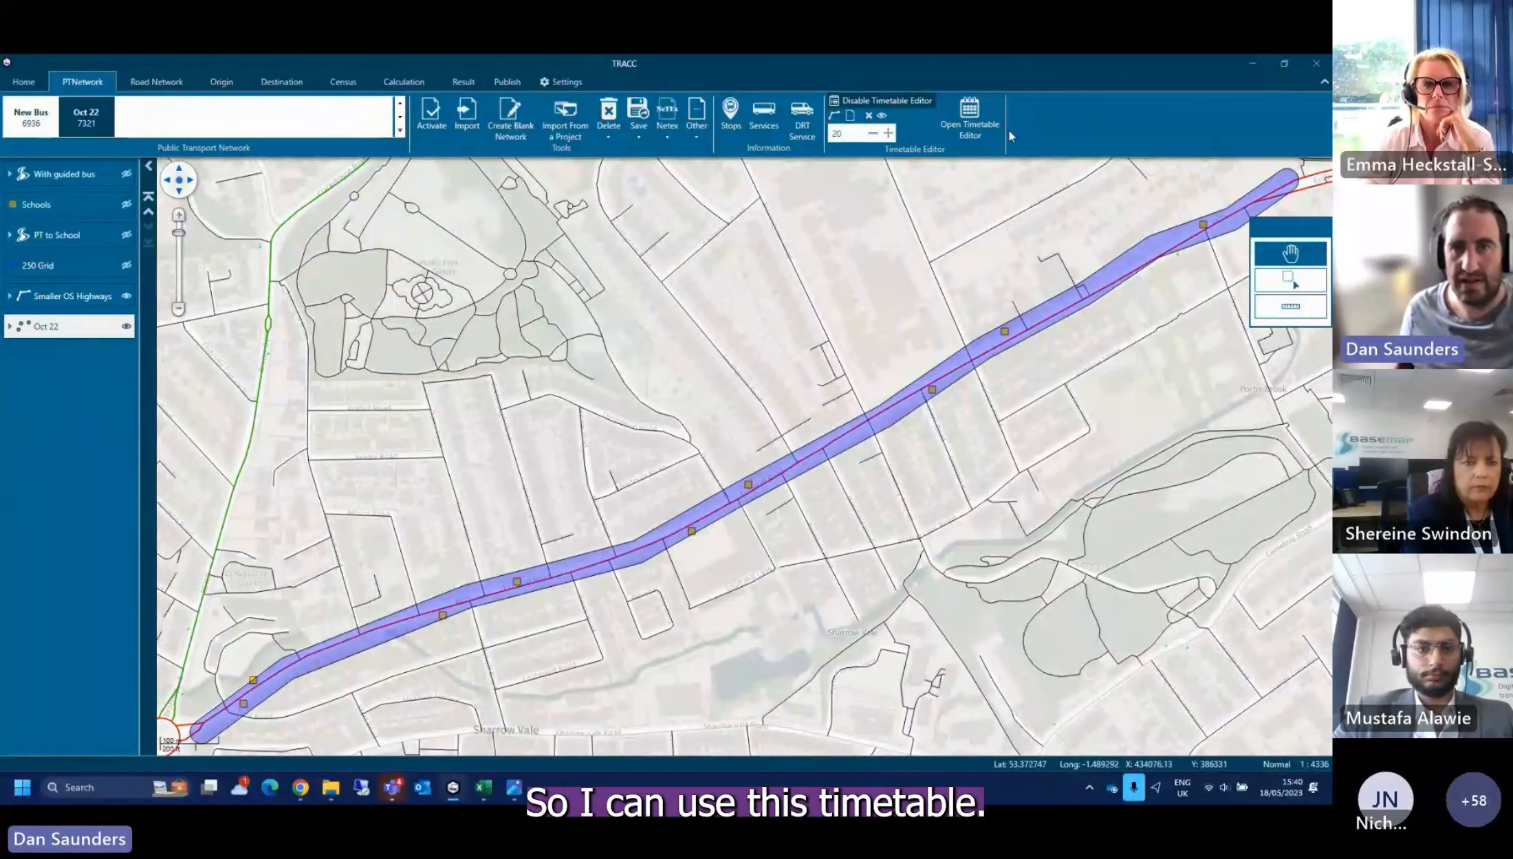
Open the timetable editor for the drawn corridor and choose Bus as the mode for Monday to Friday
click(970, 120)
click(489, 309)
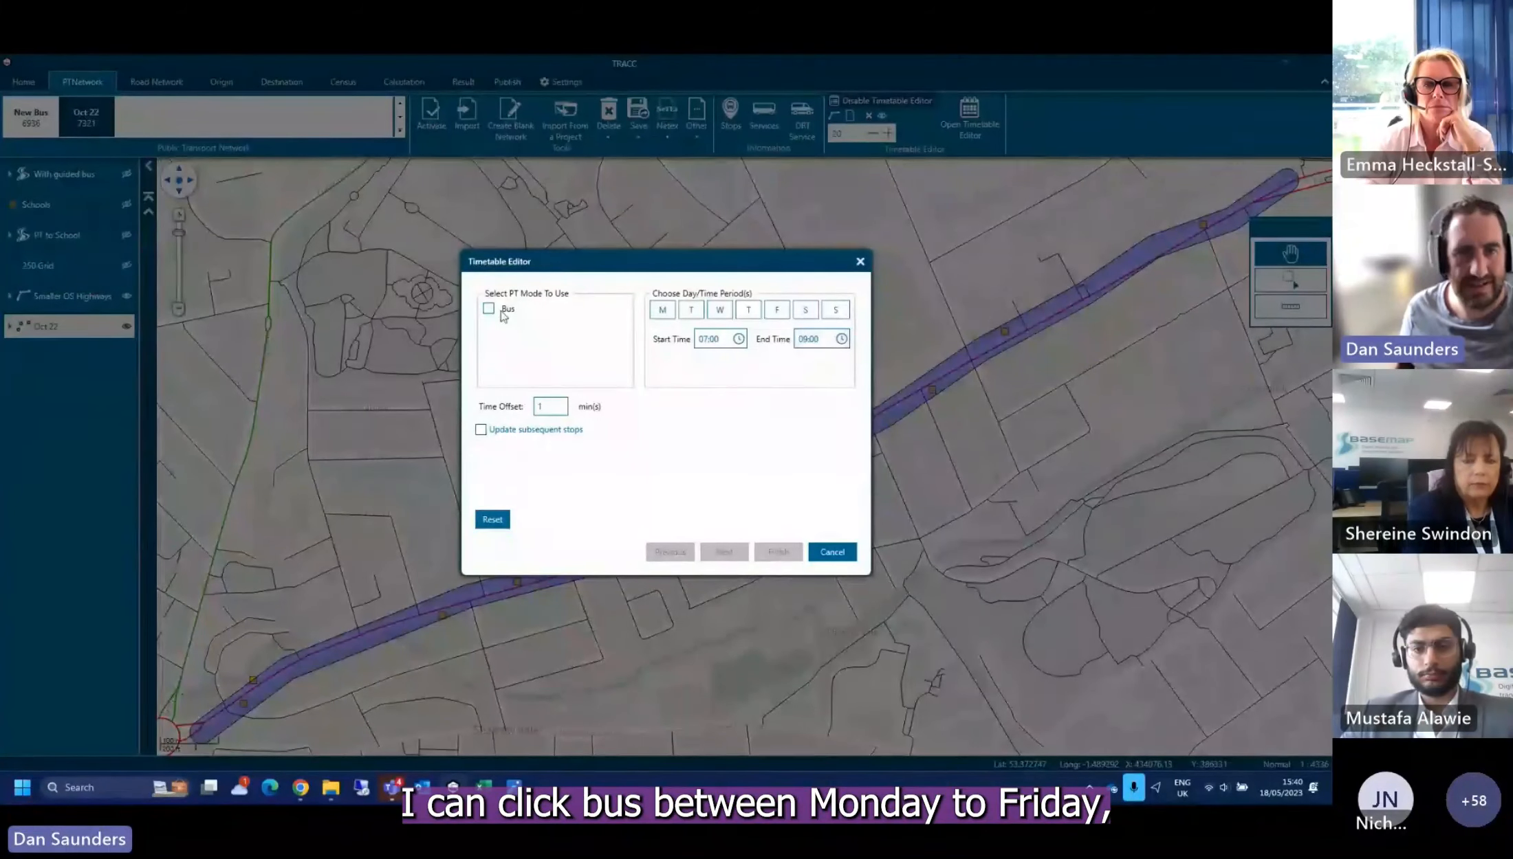
click(662, 309)
click(701, 310)
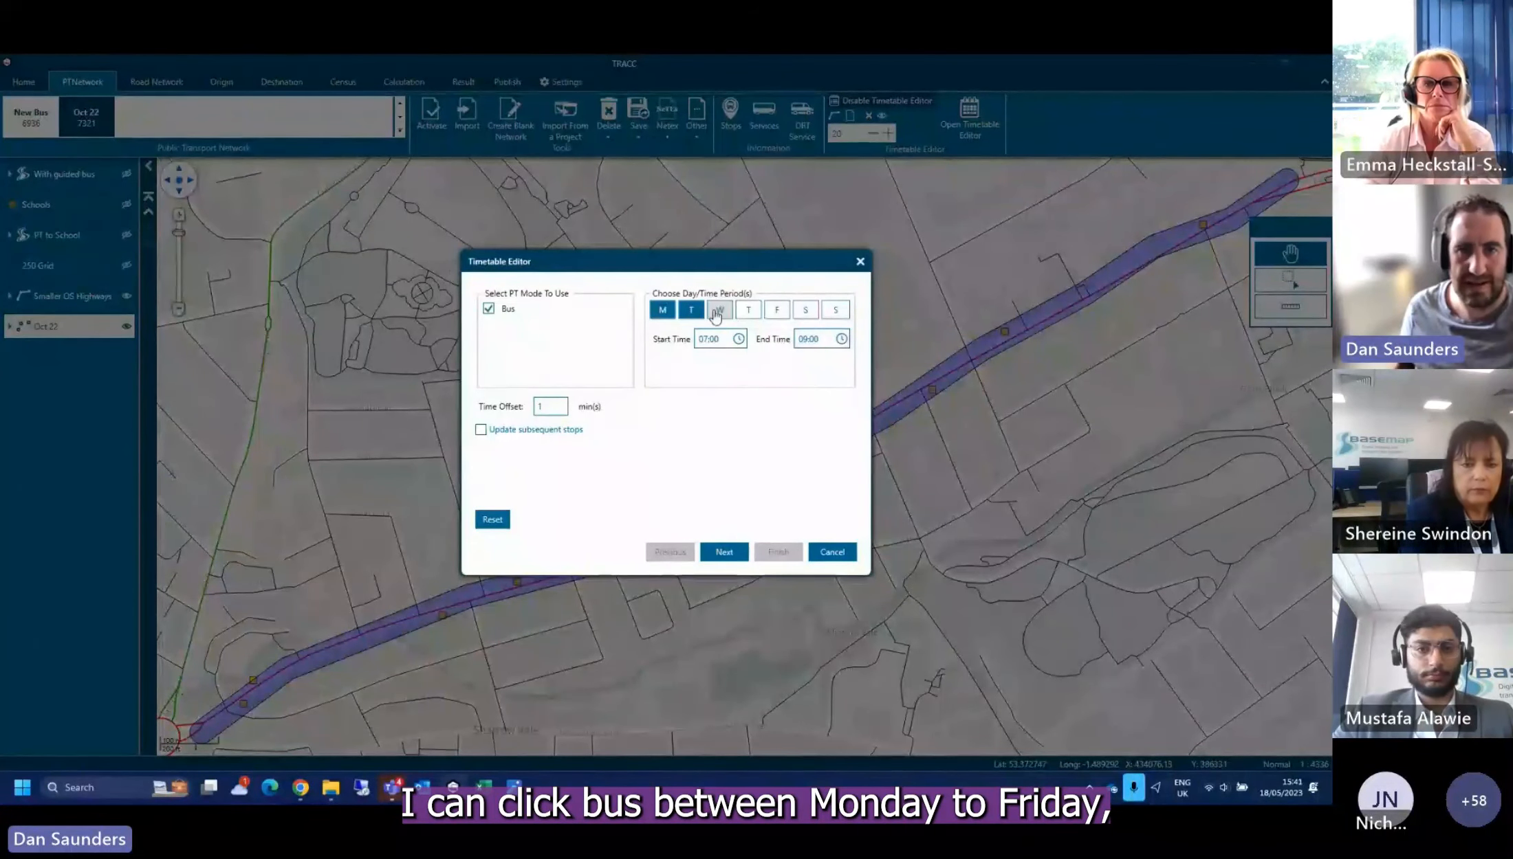
click(719, 309)
click(748, 309)
click(777, 309)
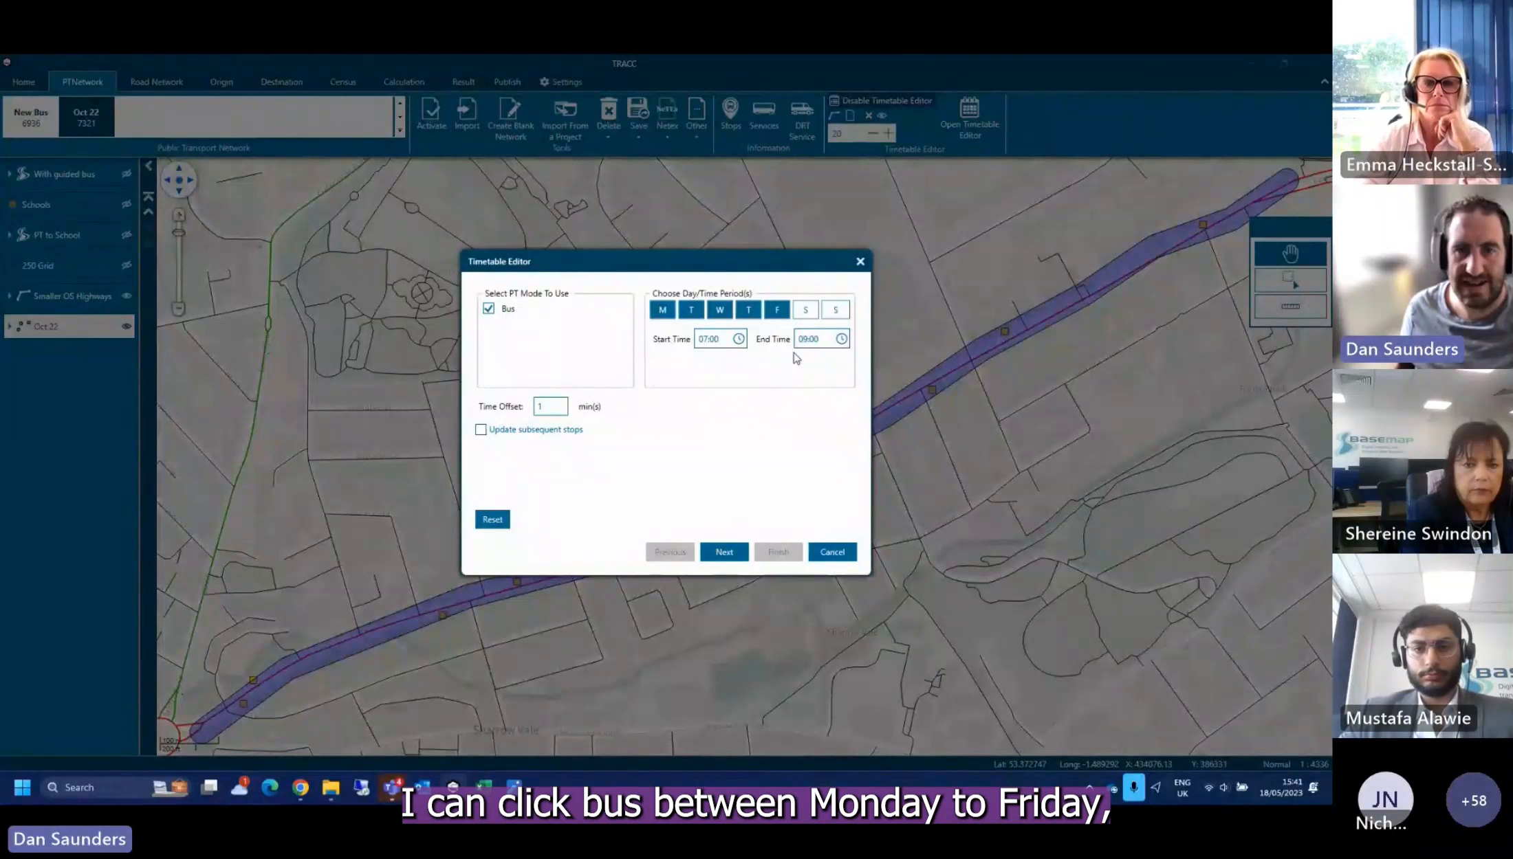
Set the period to 09:00–15:00 and the time offset to 5 minutes, include subsequent stops, and list the affected services
click(704, 339)
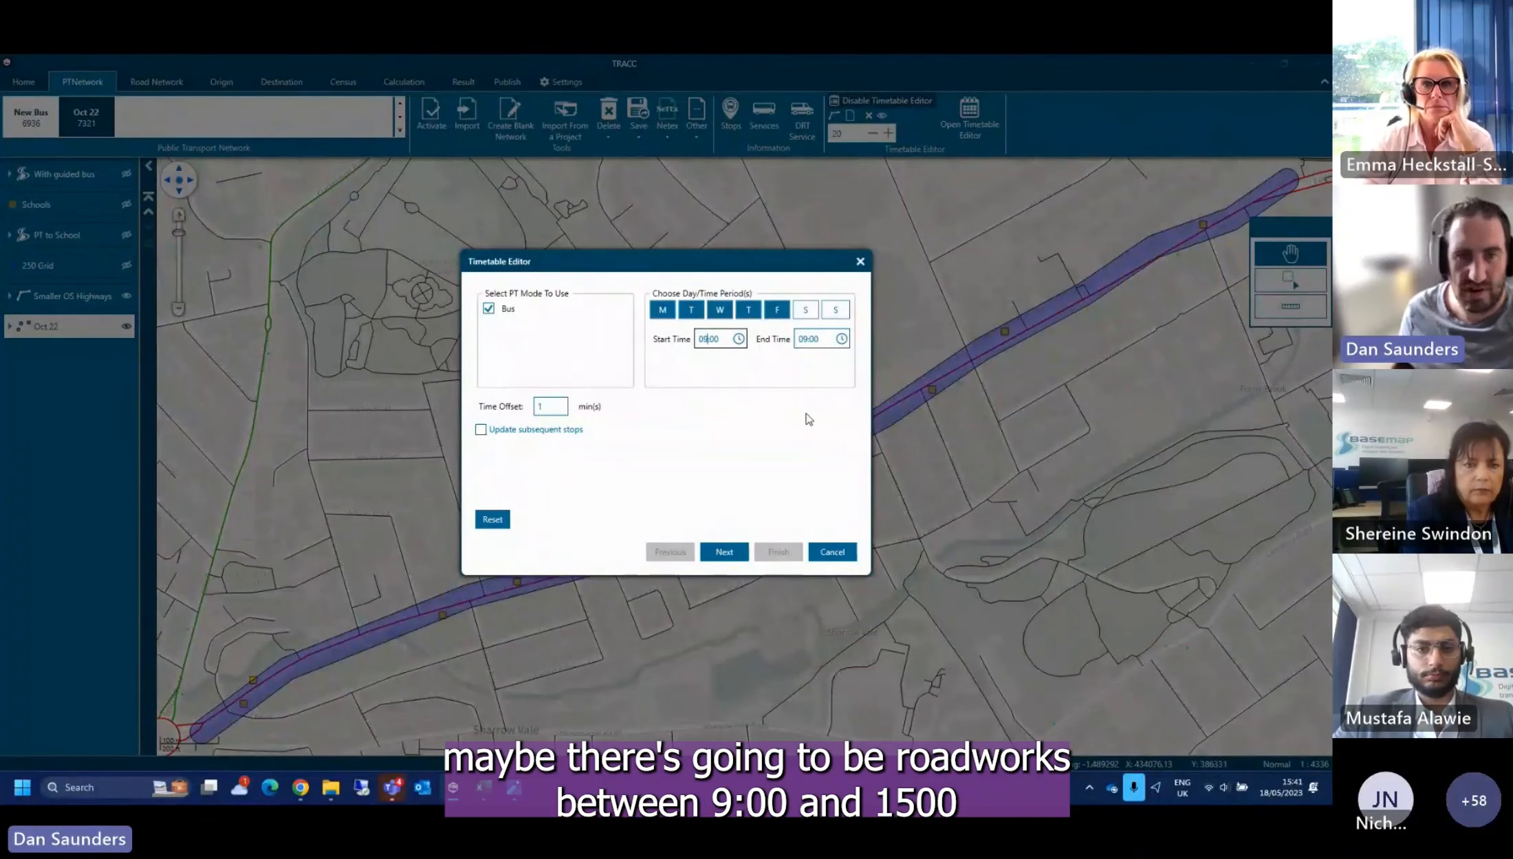
click(801, 339)
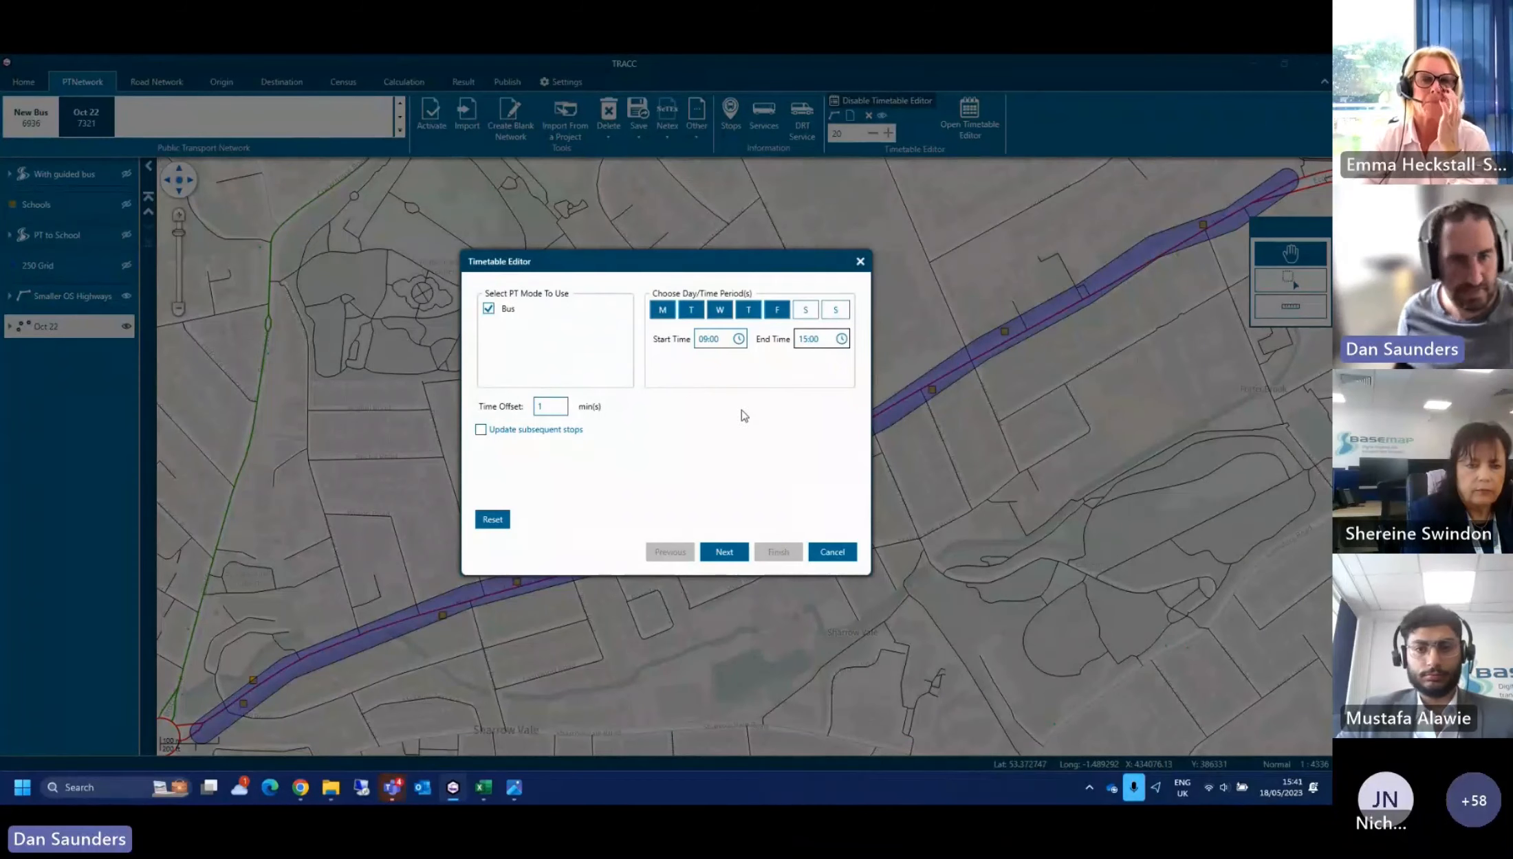
click(550, 406)
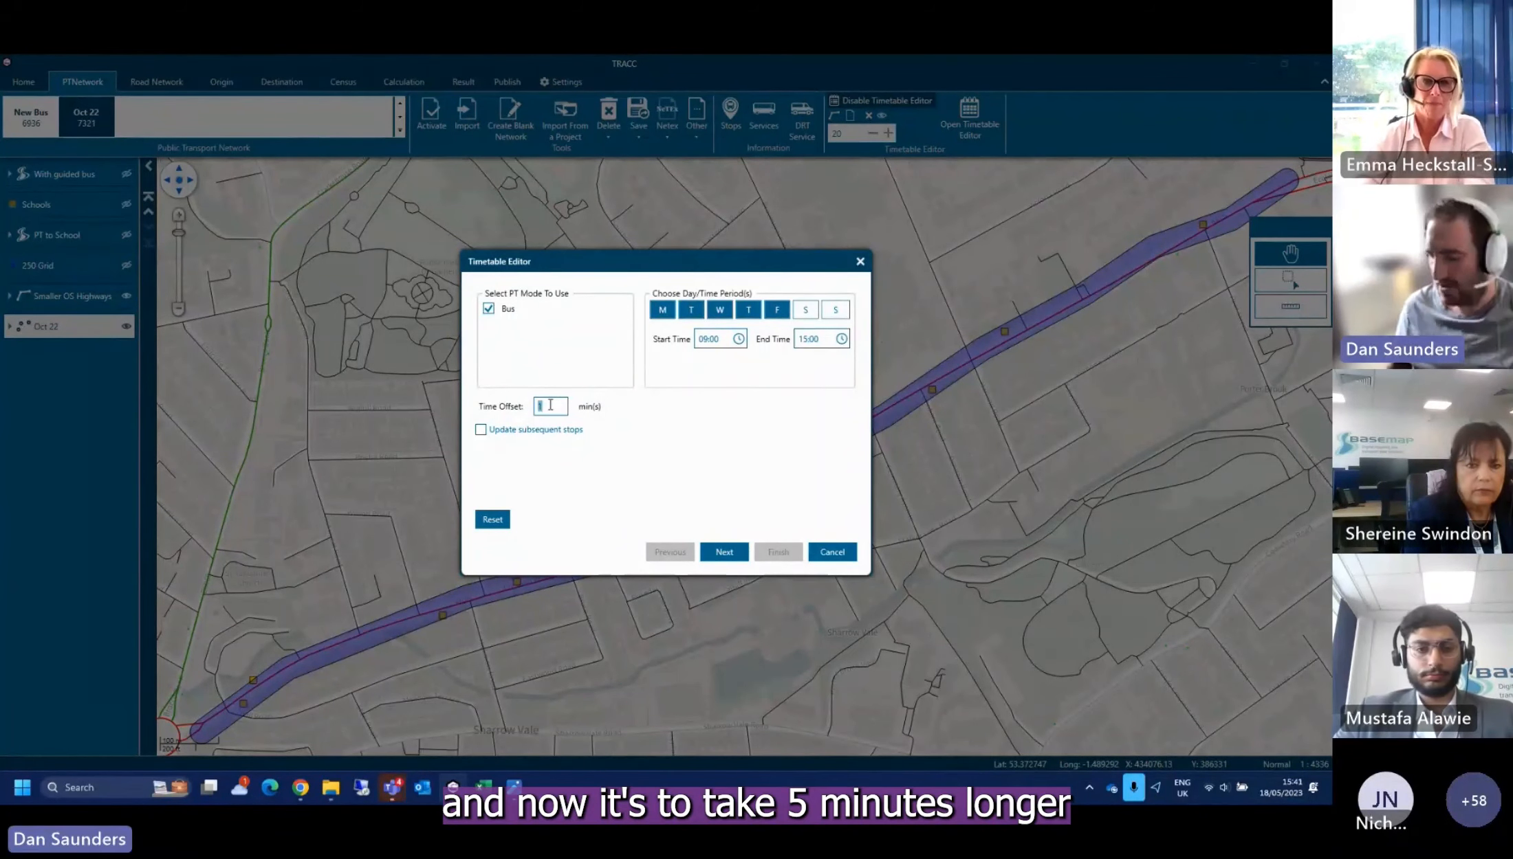
click(531, 434)
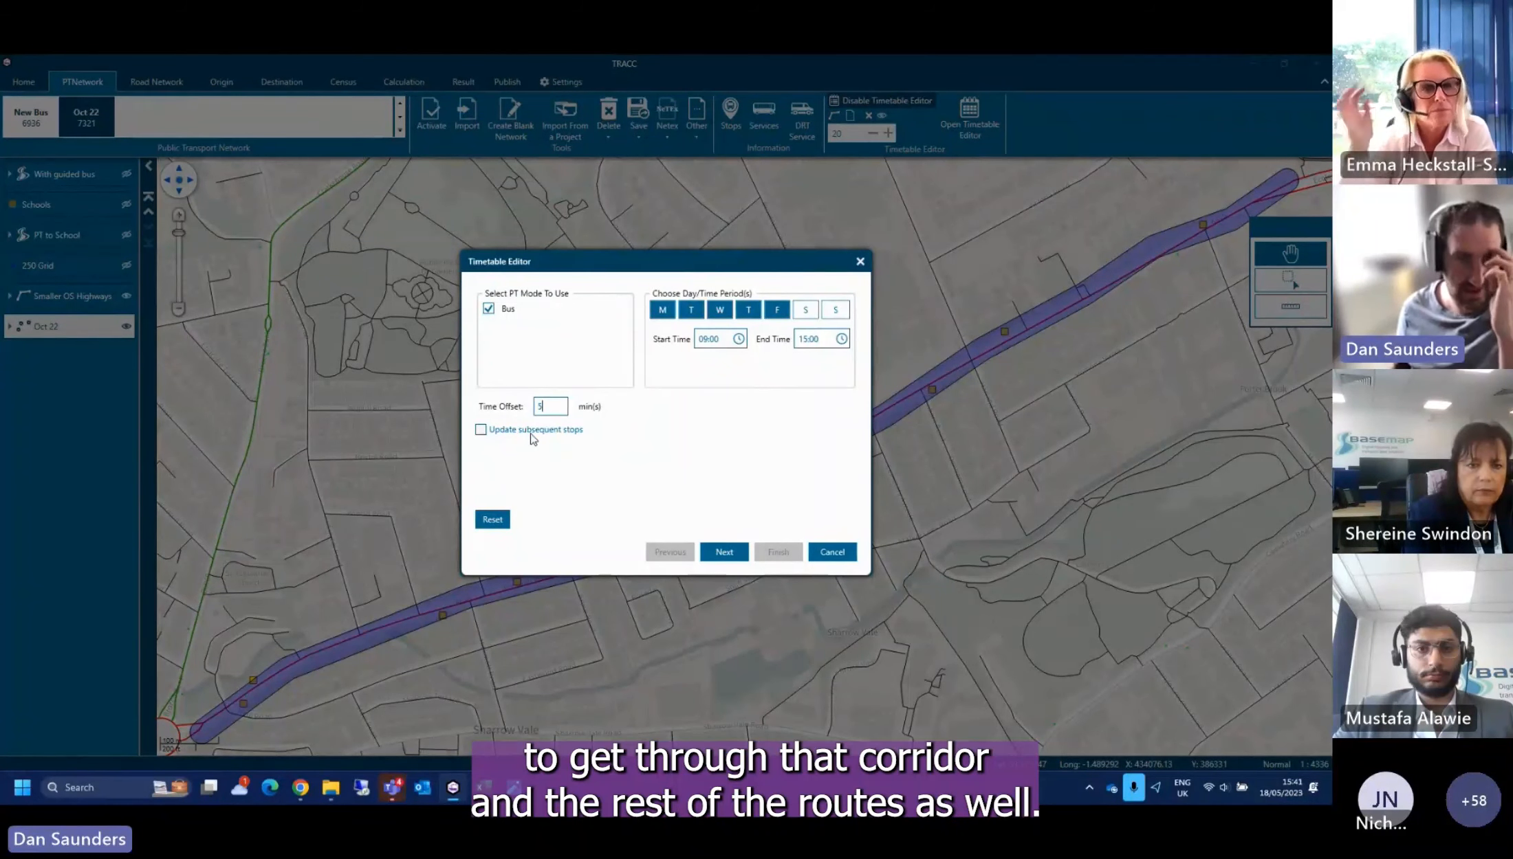
click(721, 556)
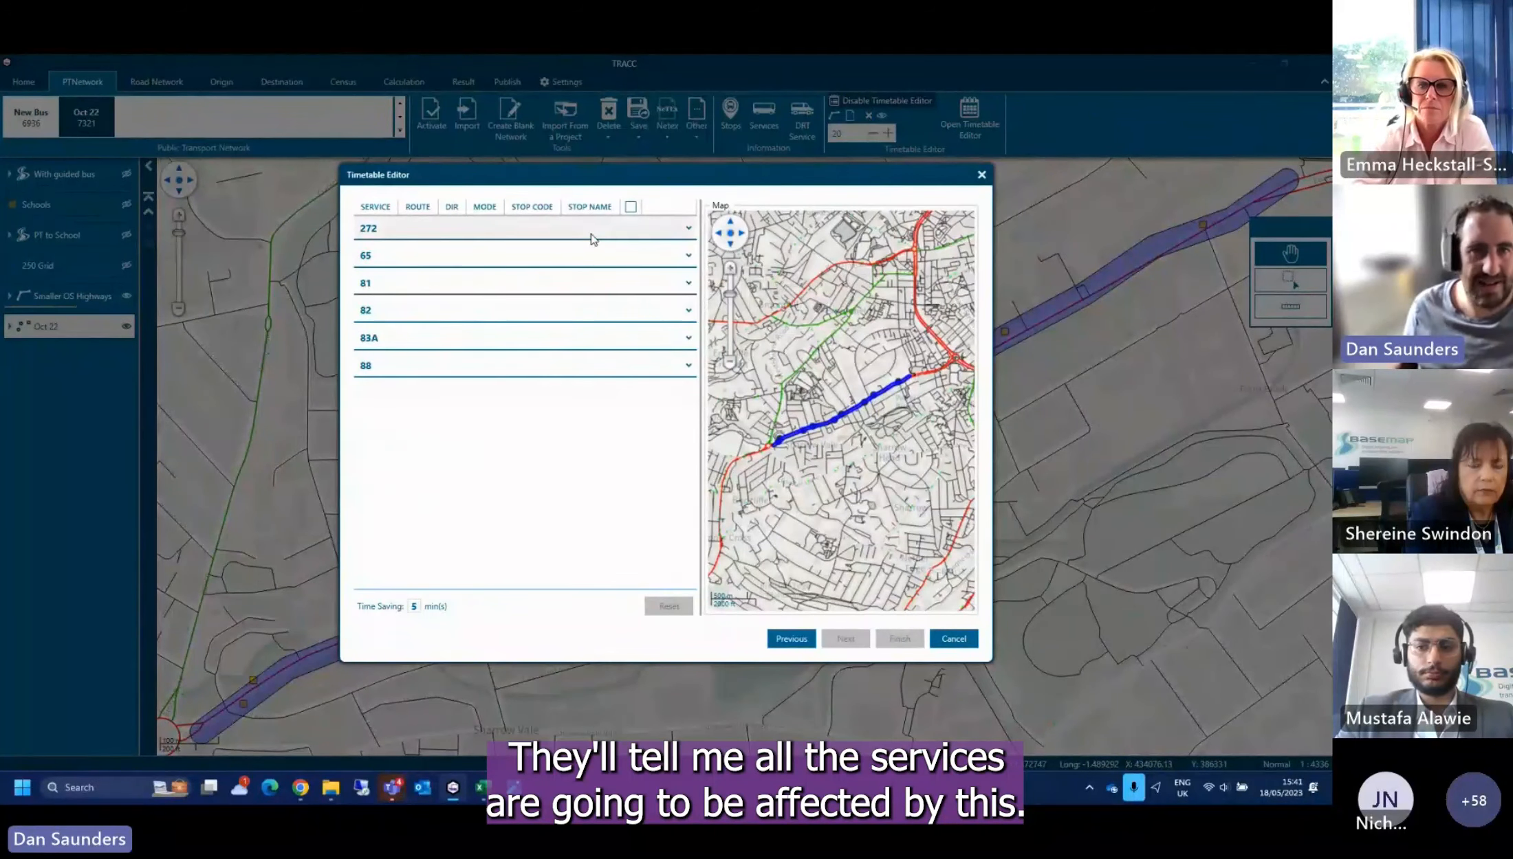
Review the stops of service 272 and select all affected services for the timetable update
click(656, 234)
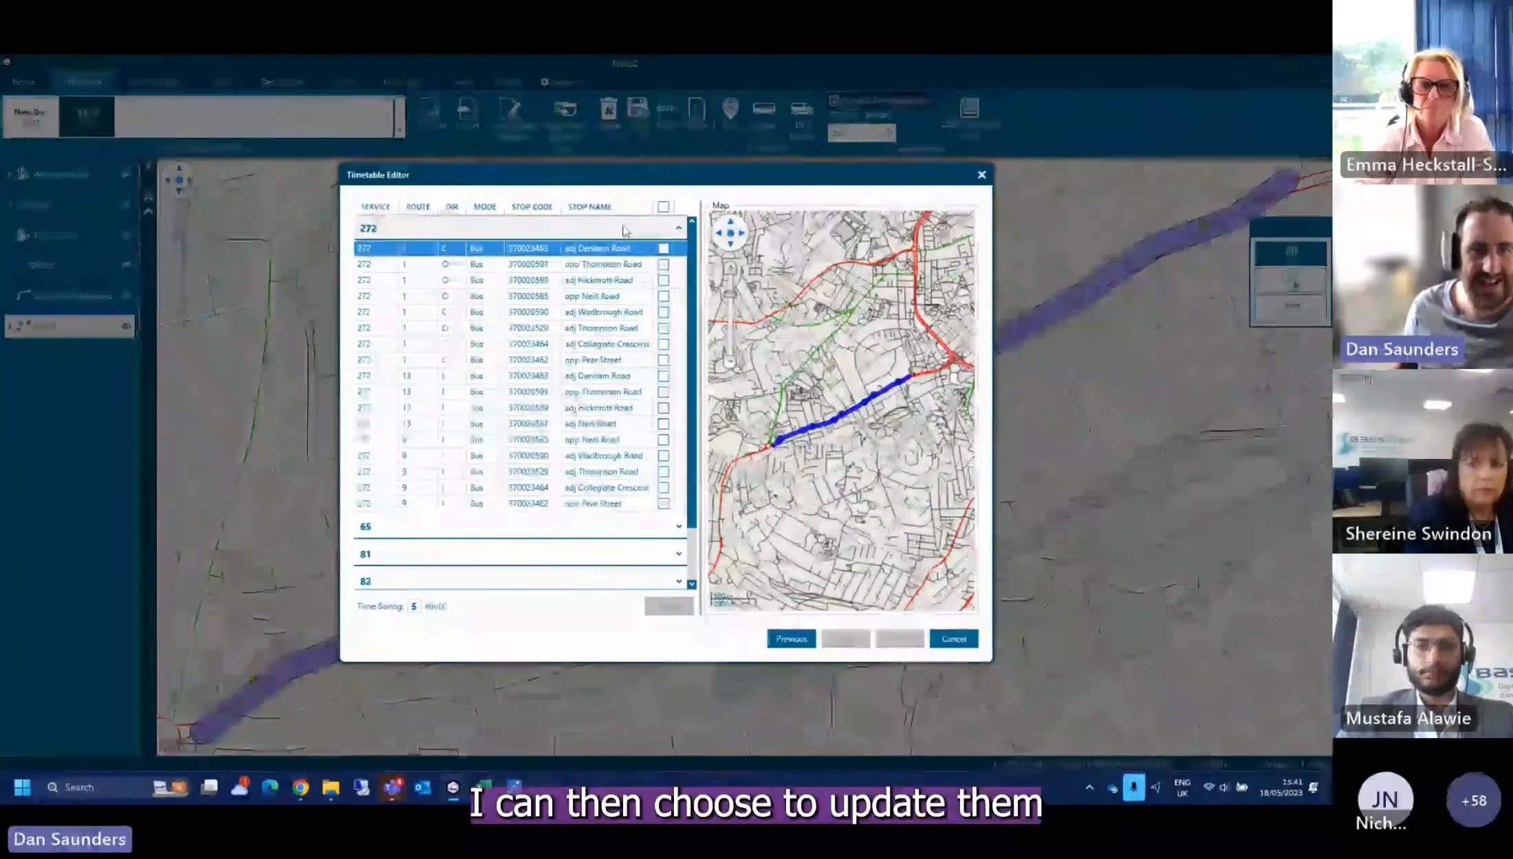
click(645, 228)
click(663, 207)
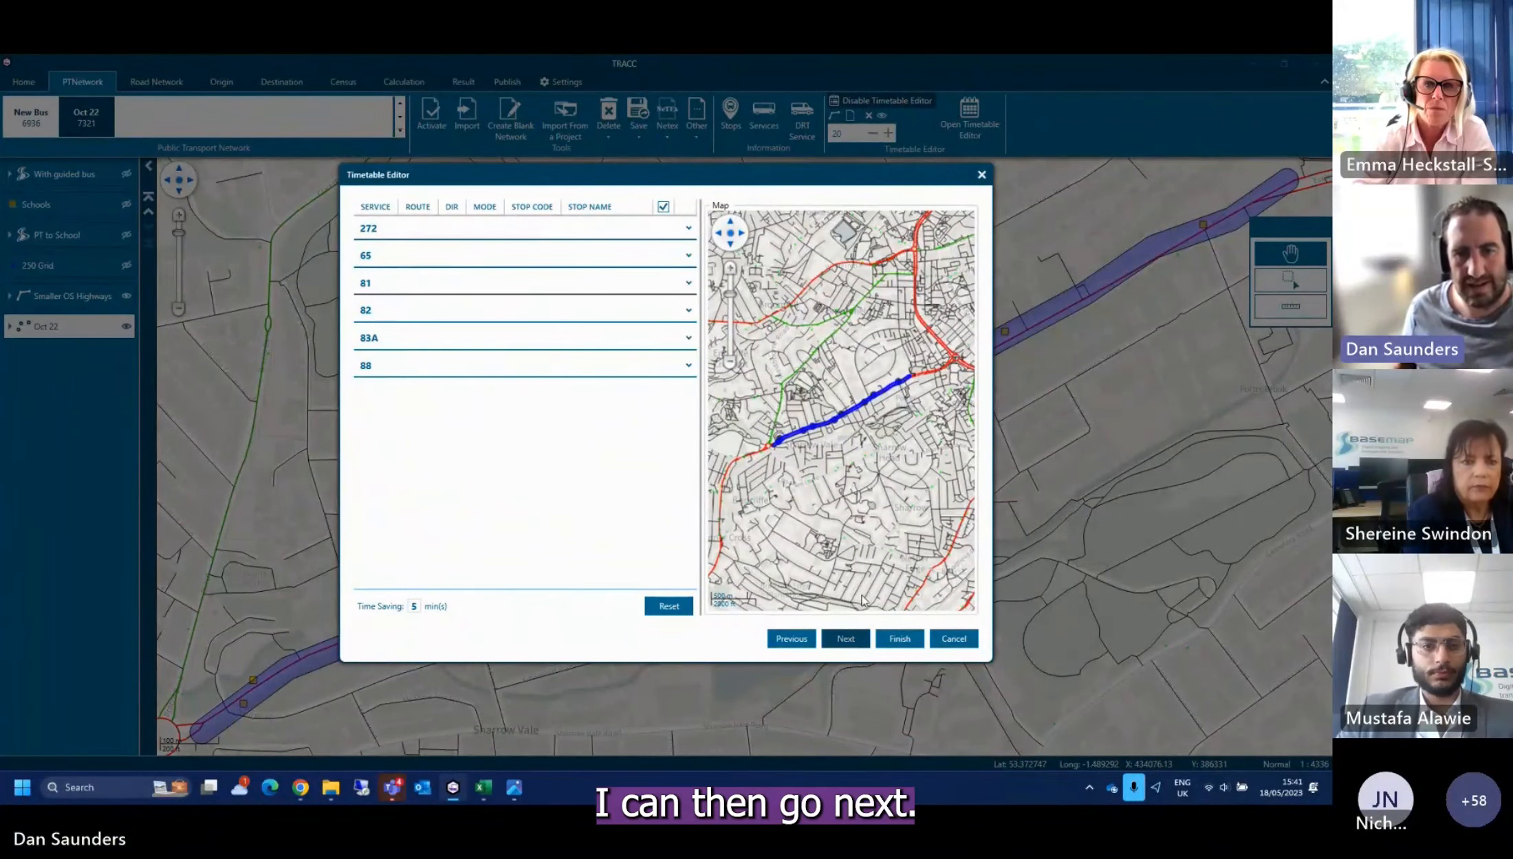
Generate the summary of changes for the selected bus services and exit the timetable editor, discarding the changes
click(846, 639)
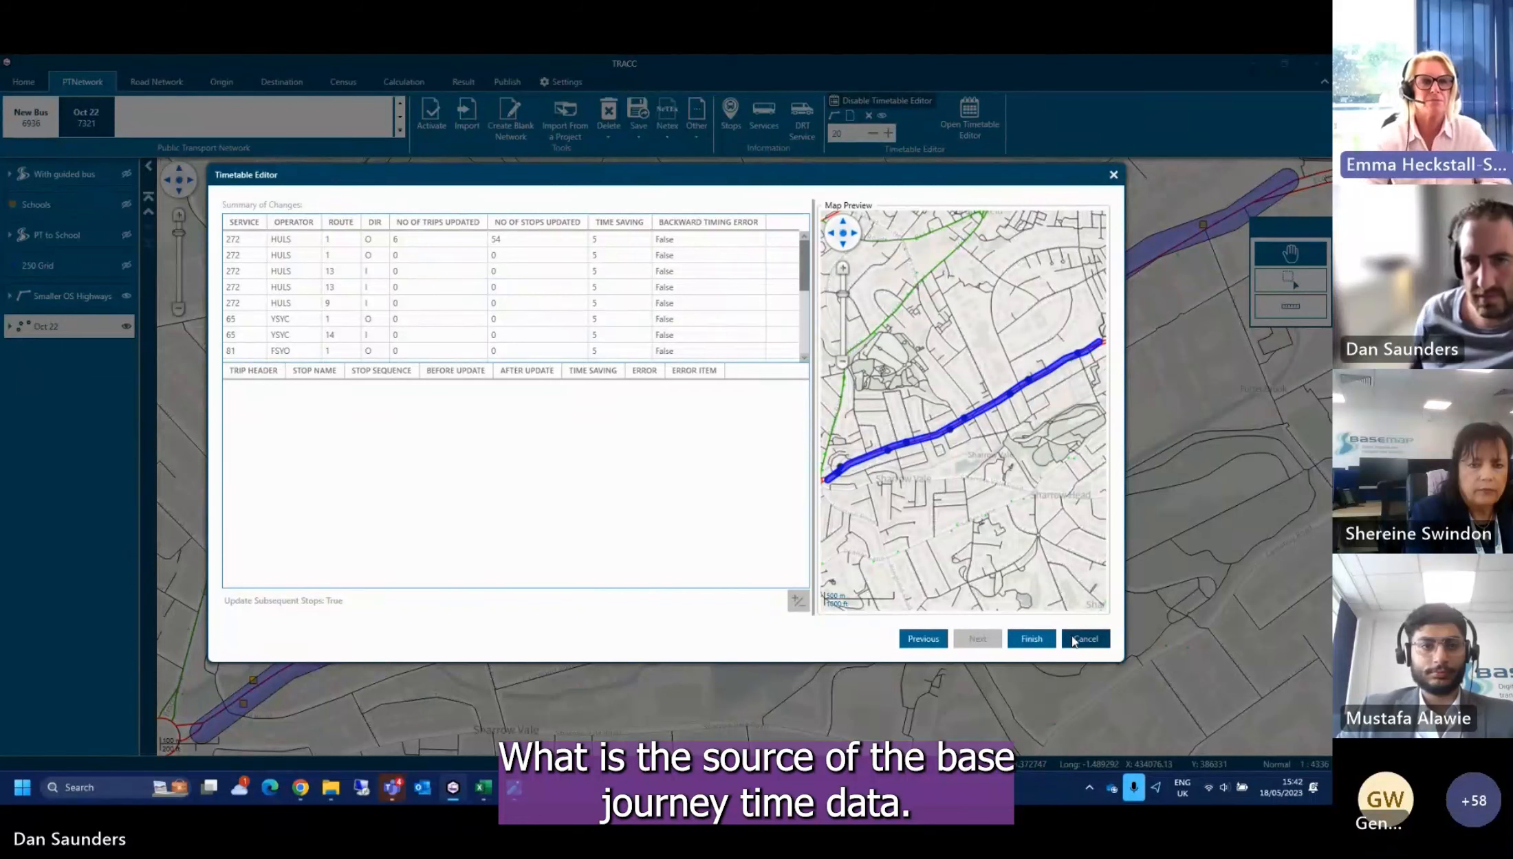
click(1074, 641)
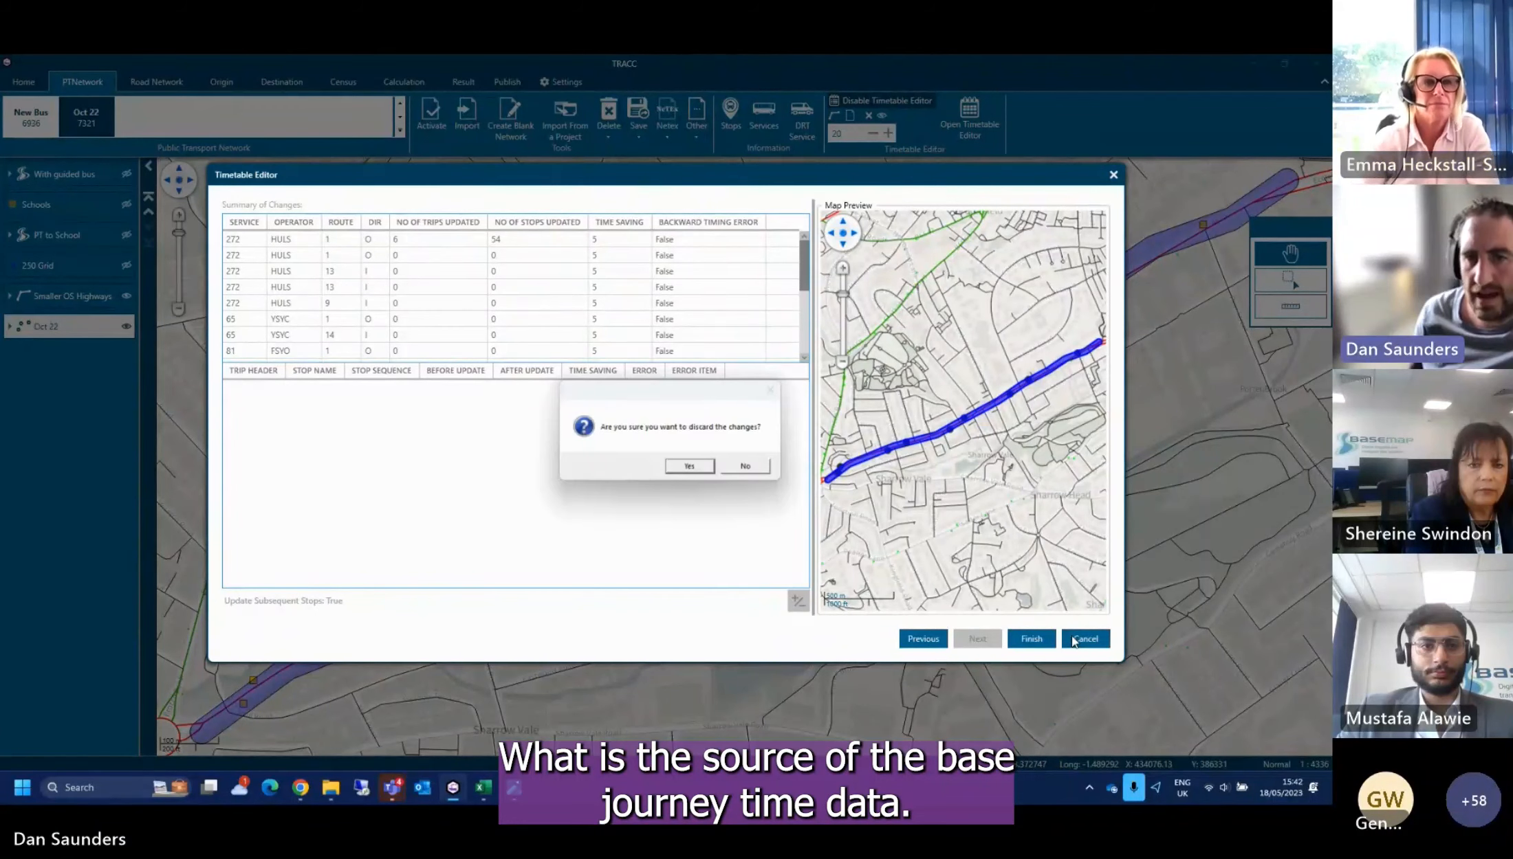
click(699, 466)
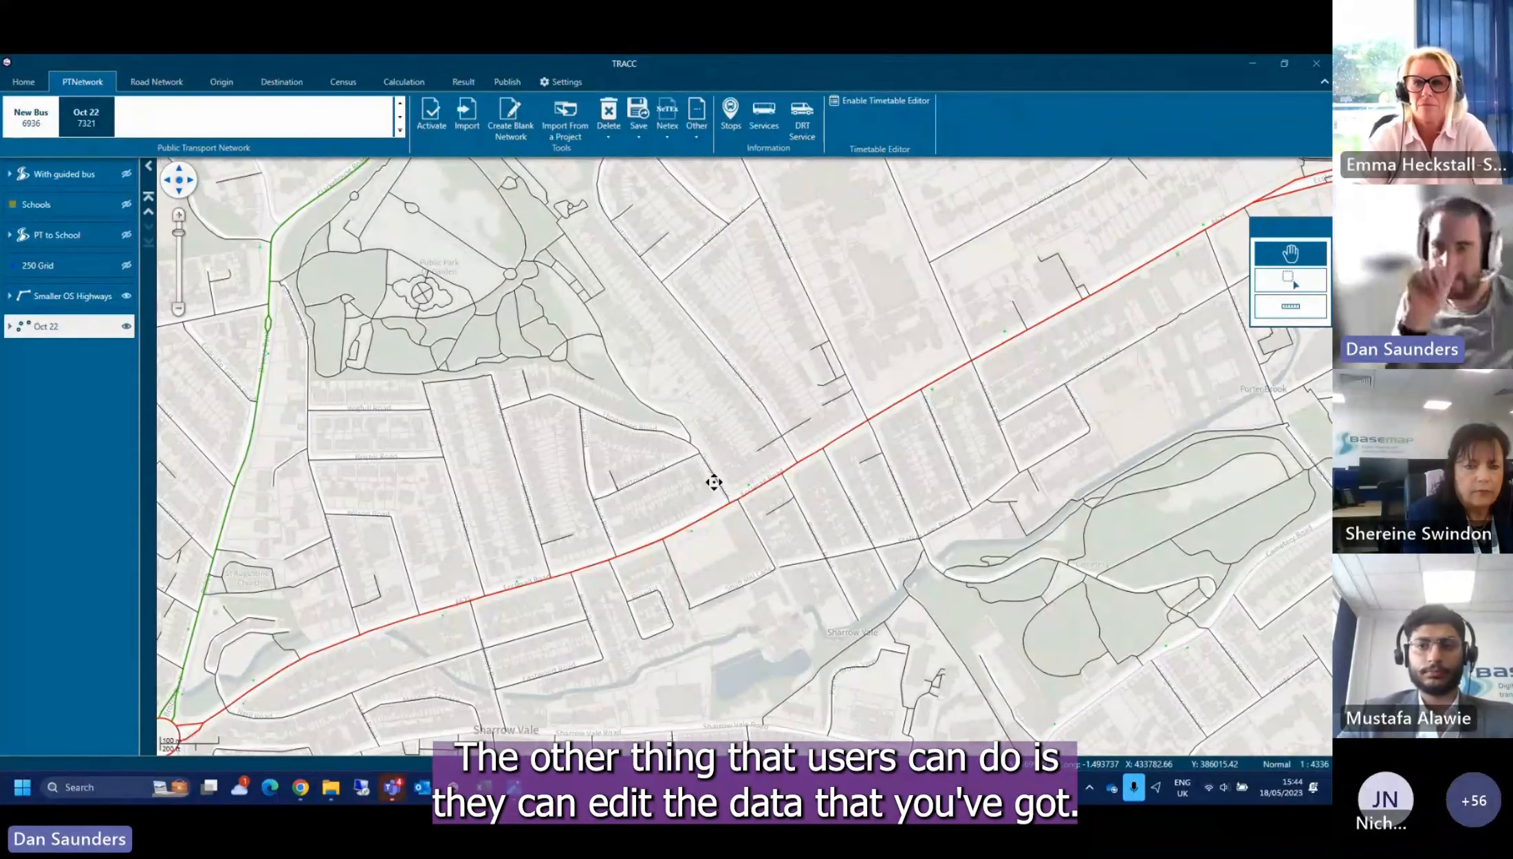
Search the road network for links named "high street" and select all the matching links
click(147, 88)
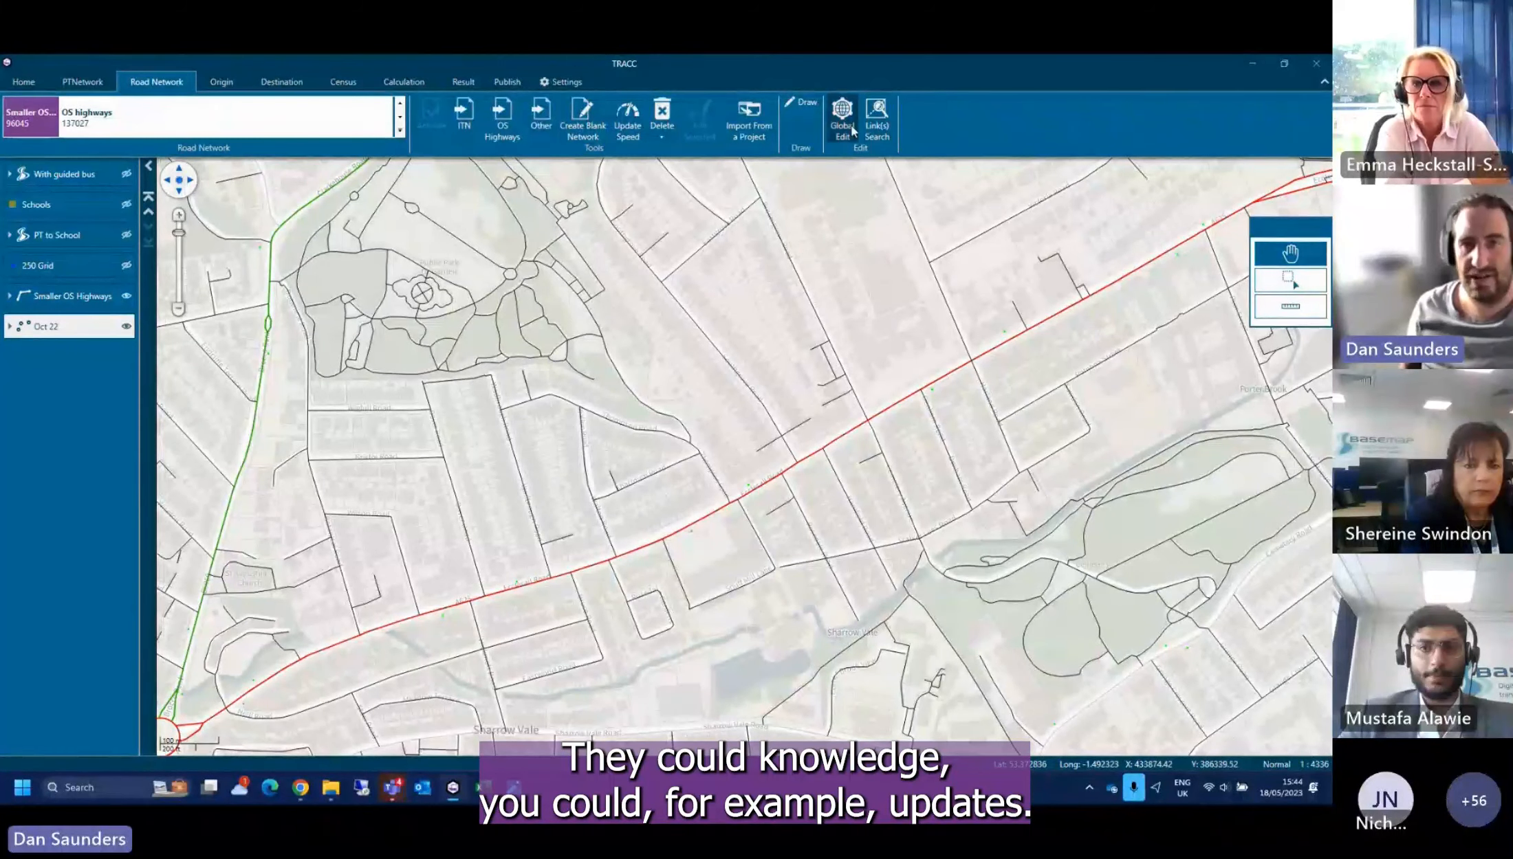
click(876, 121)
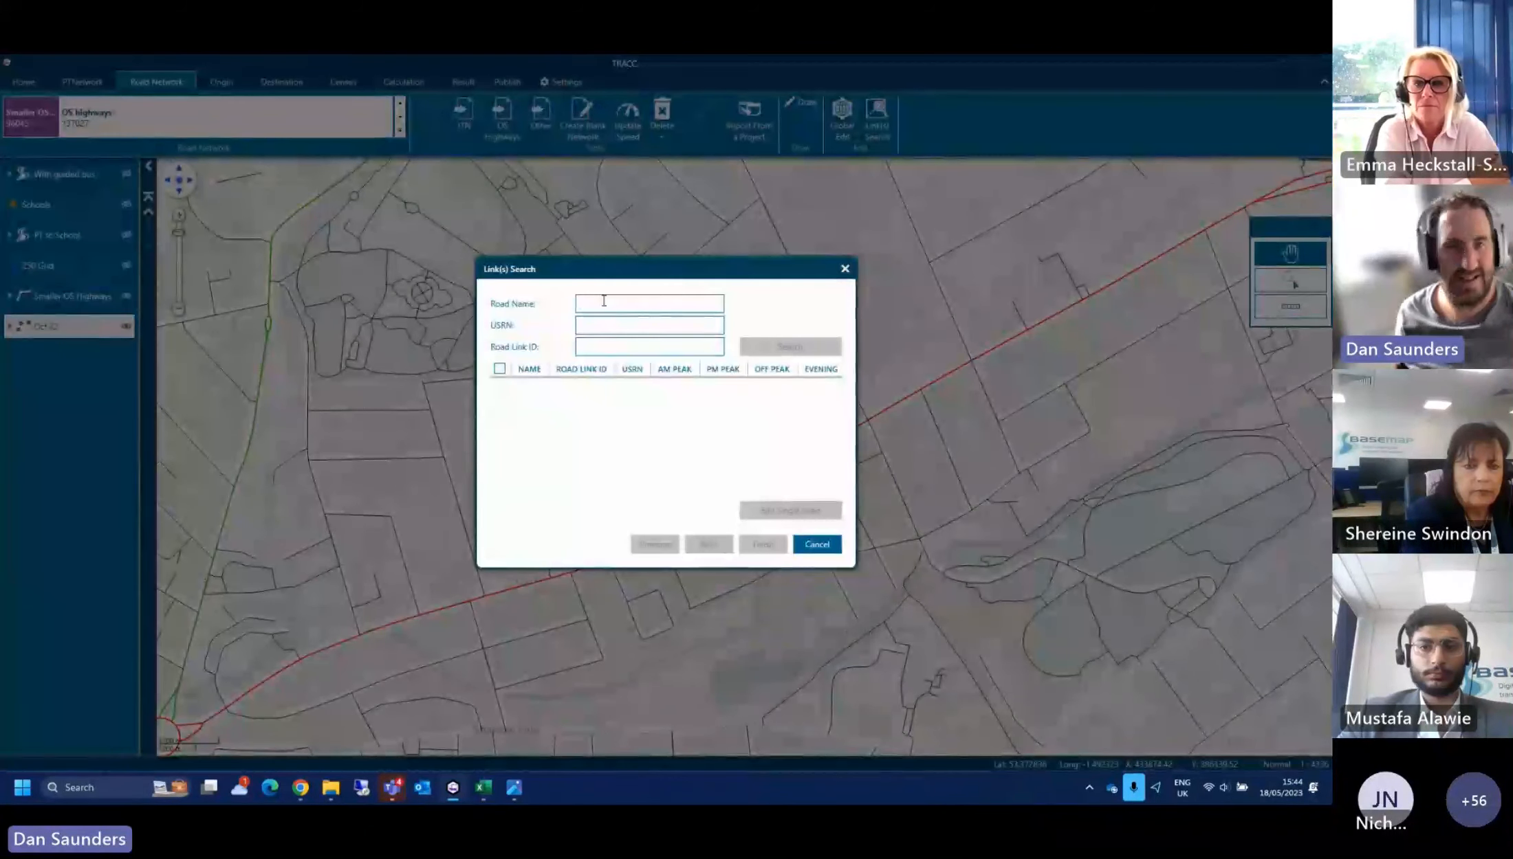
click(604, 304)
text(high street)
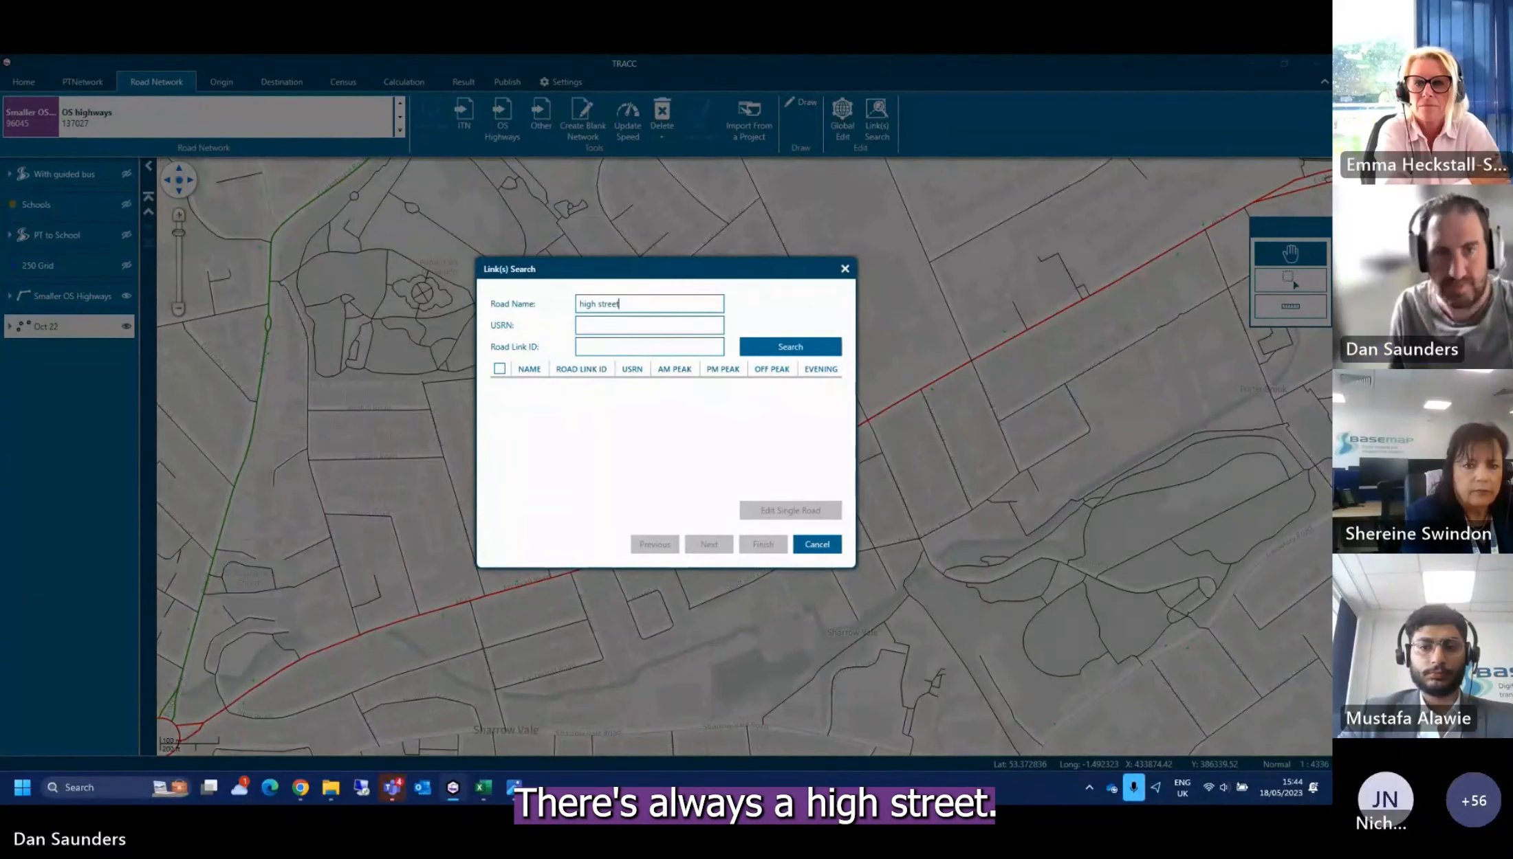
click(796, 346)
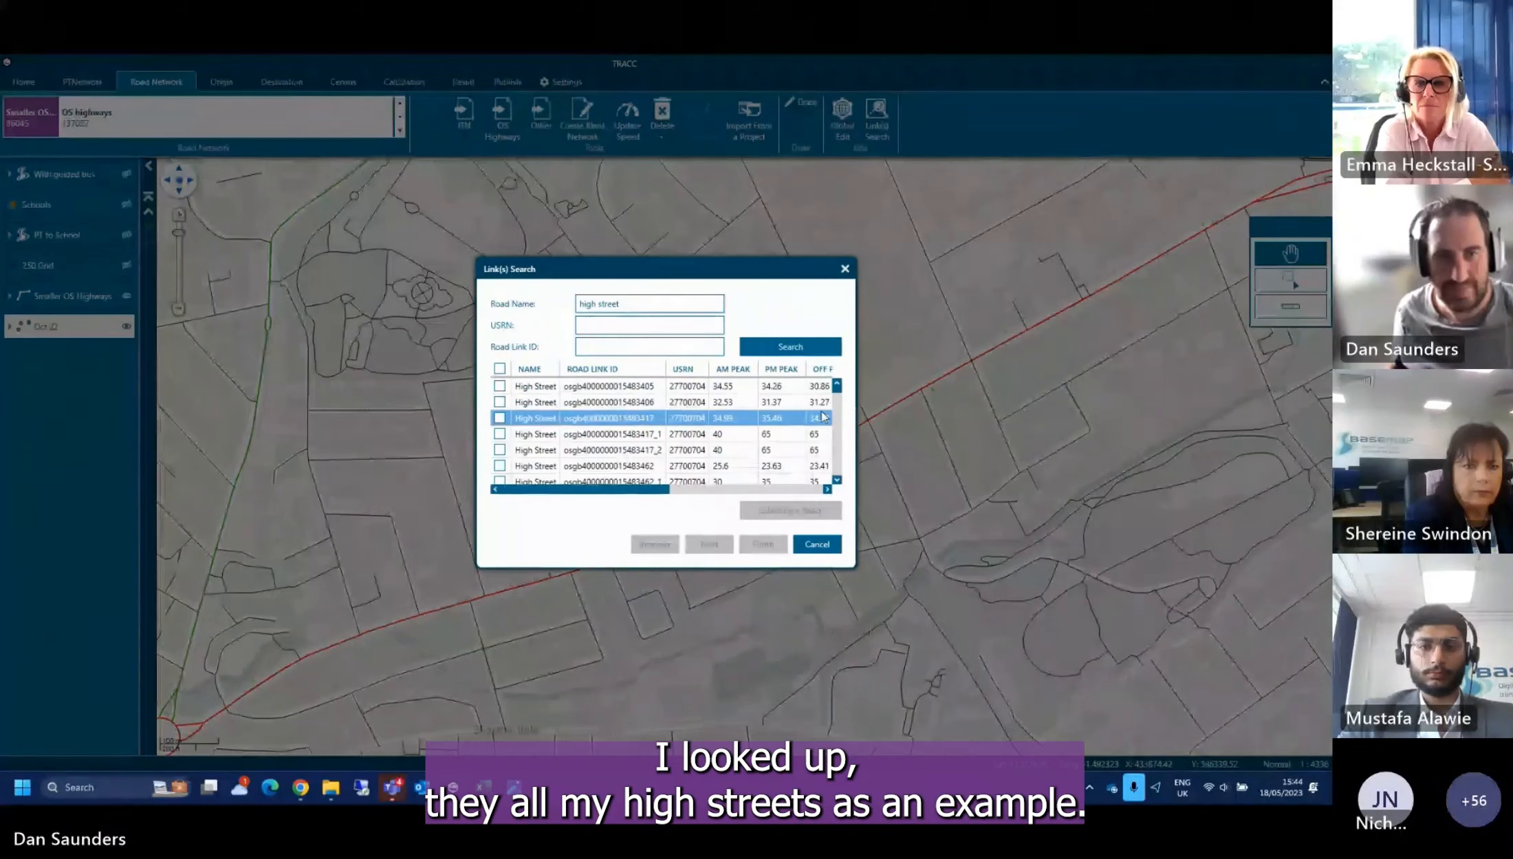
click(500, 368)
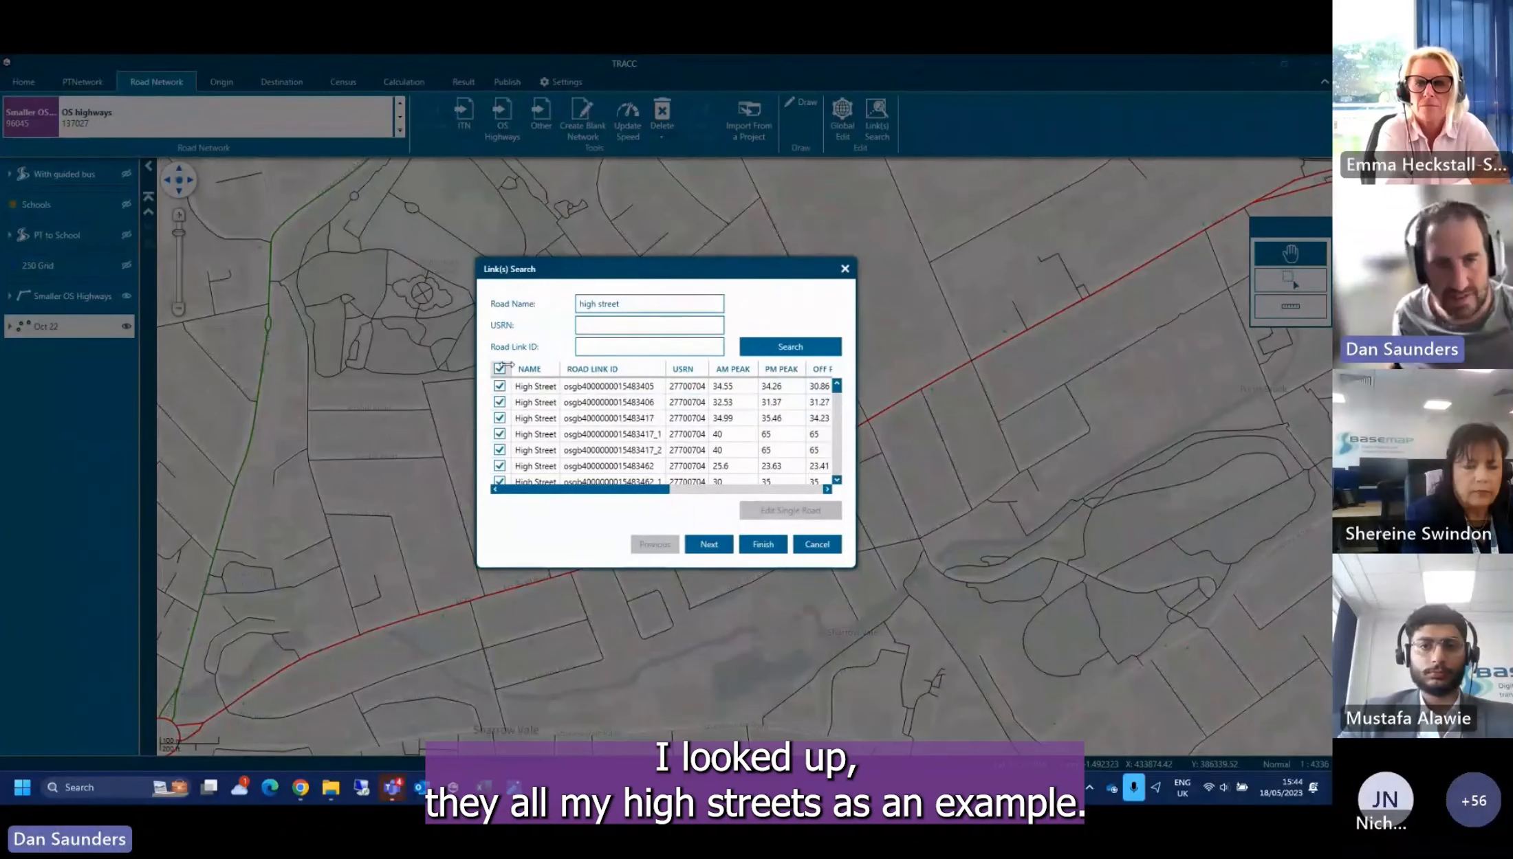
Try setting the cycle speed to 0 for the A roads and B roads among the selected links, and cancel the edit
click(707, 544)
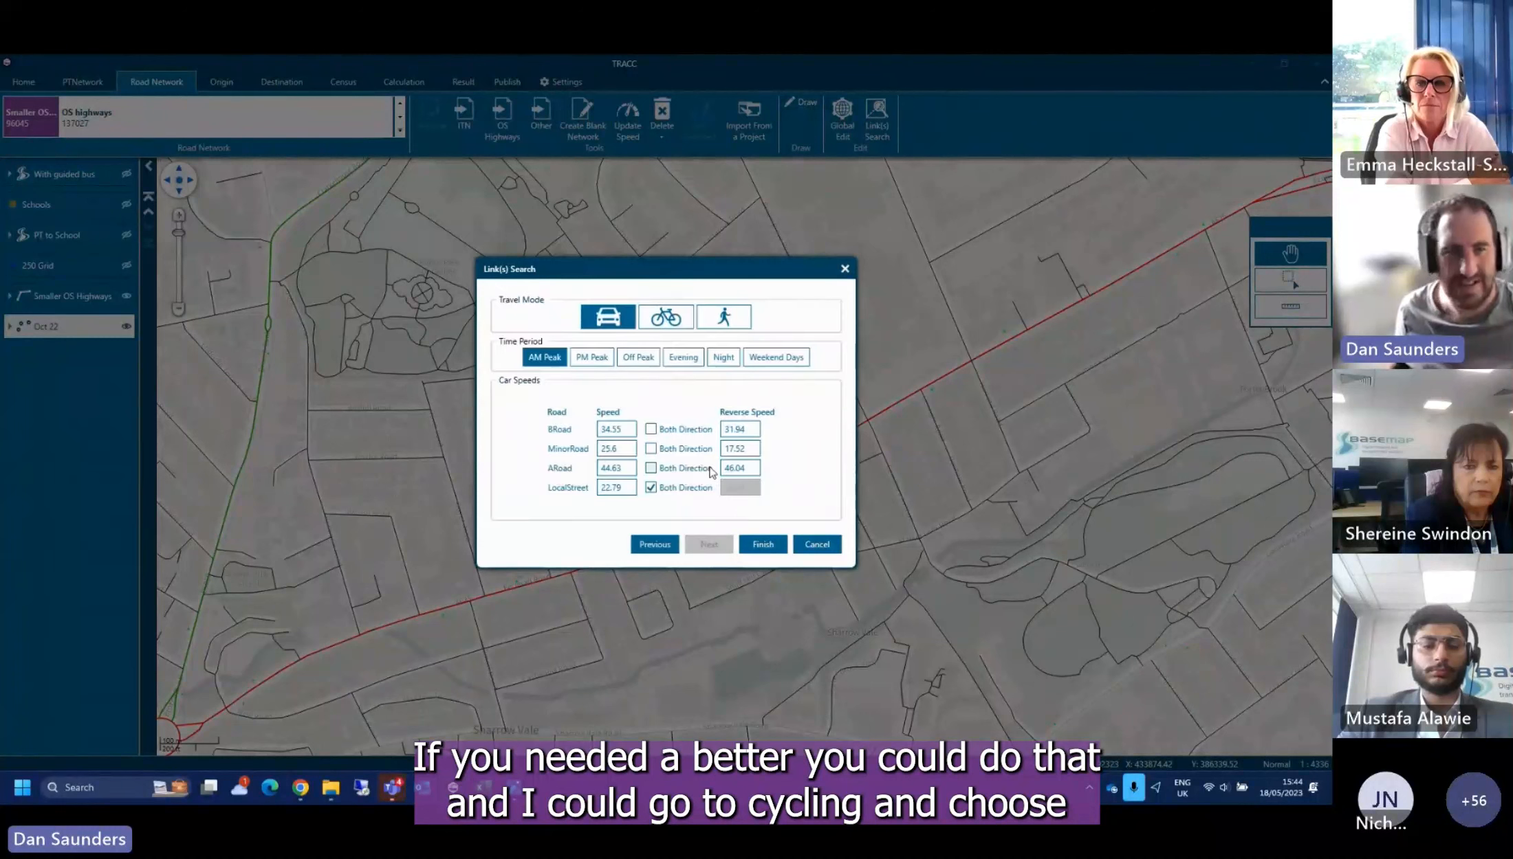
click(666, 317)
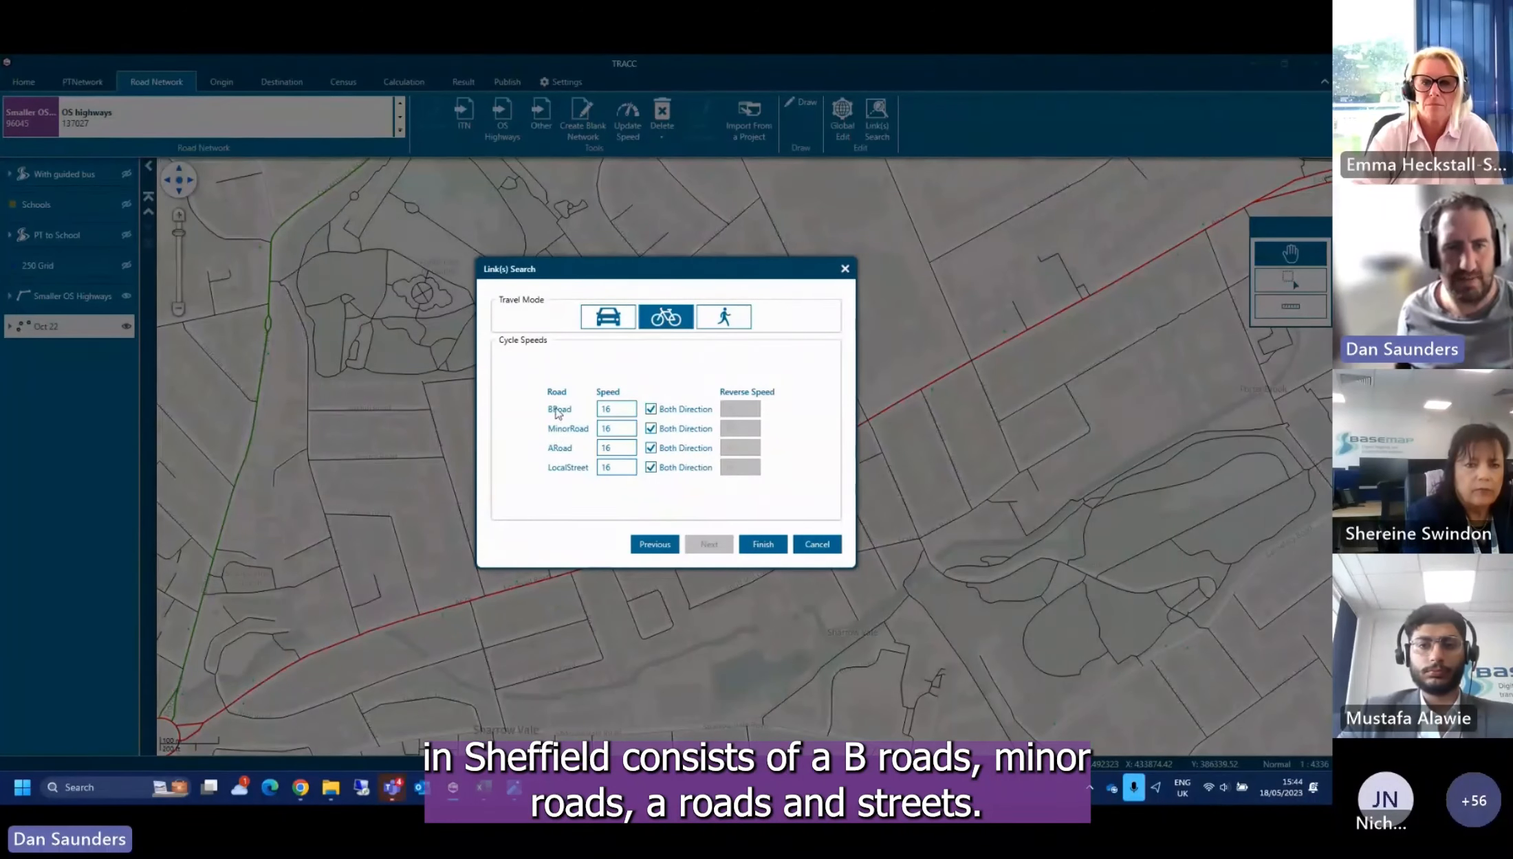
double_click(619, 447)
text(0)
double_click(618, 409)
text(0)
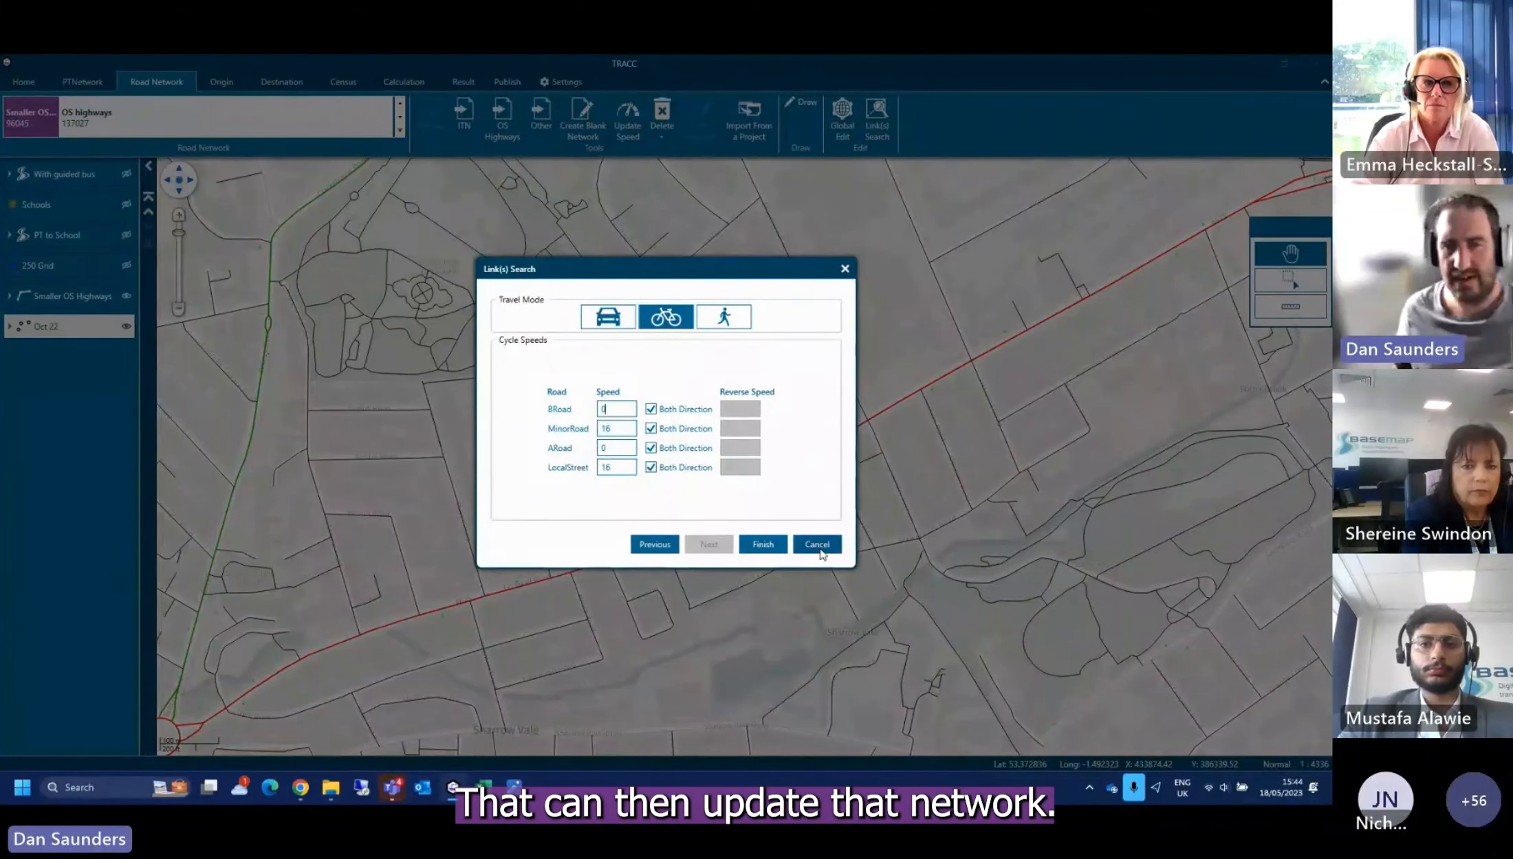
click(818, 546)
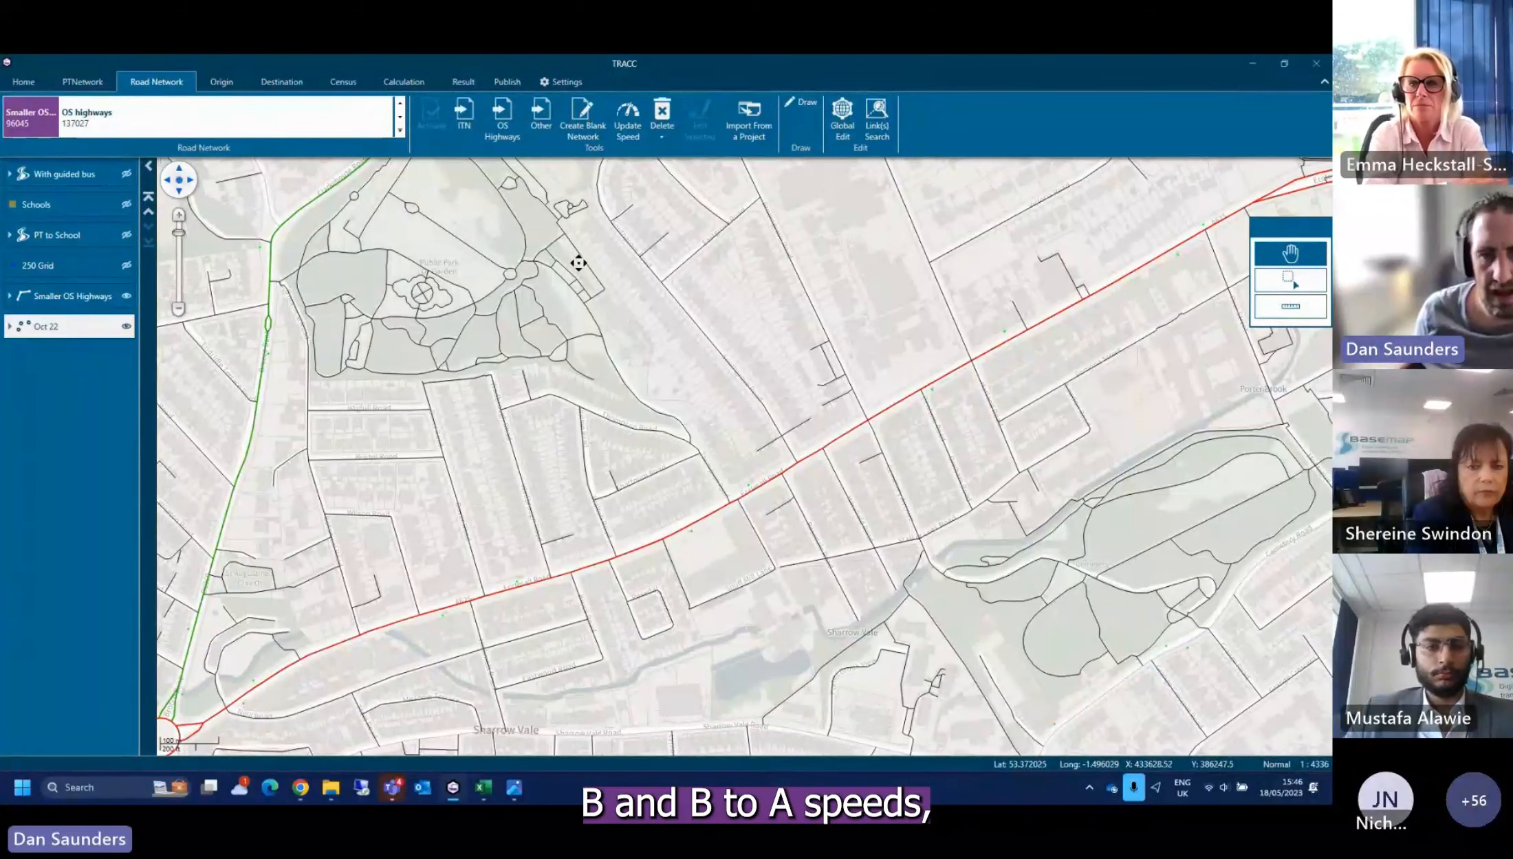
Inspect the details and speeds of the Ecclesall Road link near the map's centre and close them without changes
double_click(692, 516)
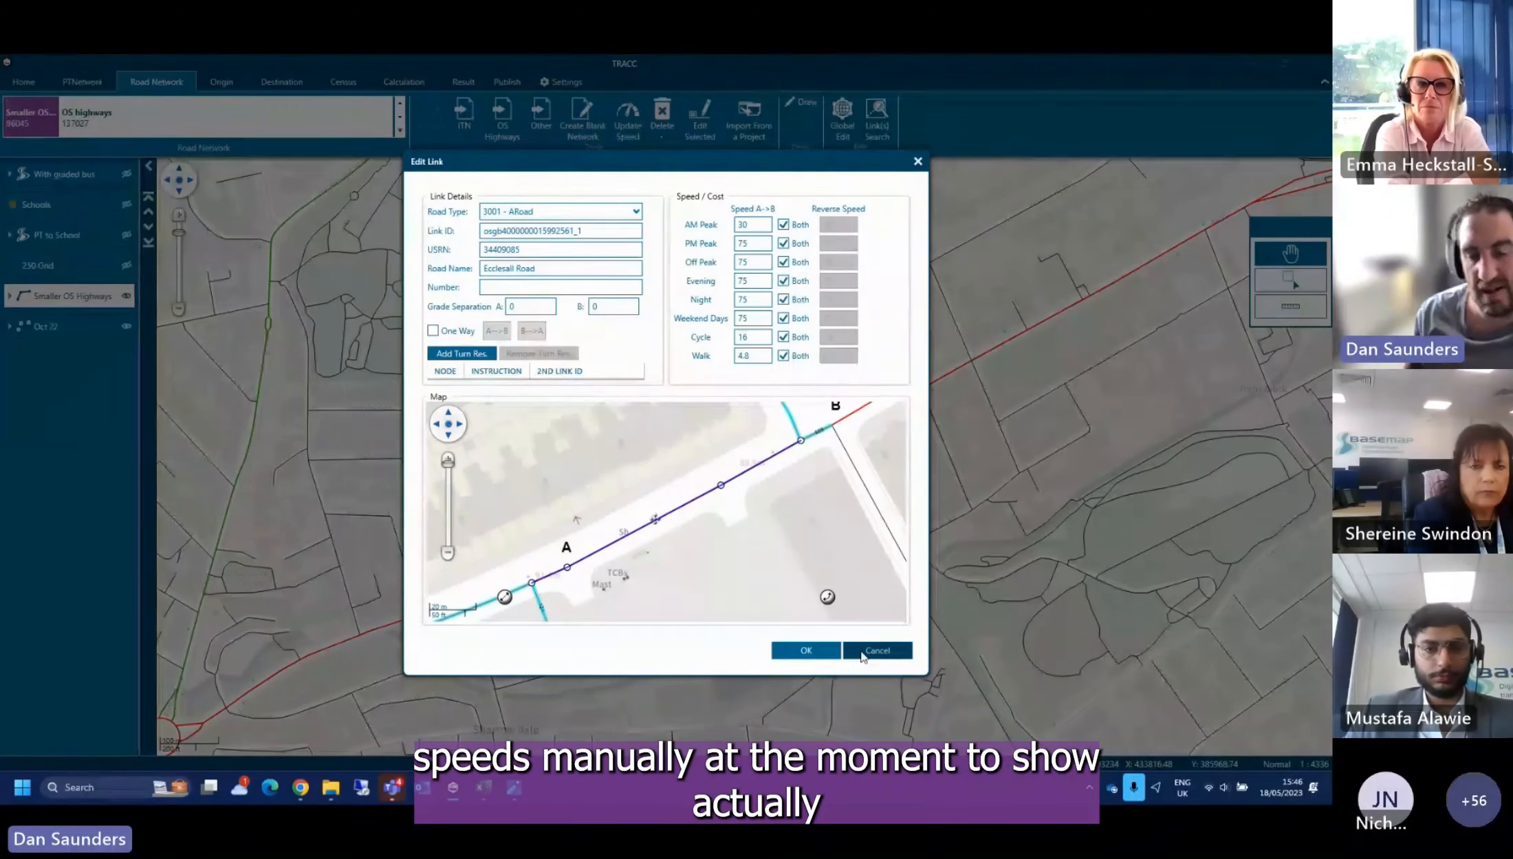
click(864, 653)
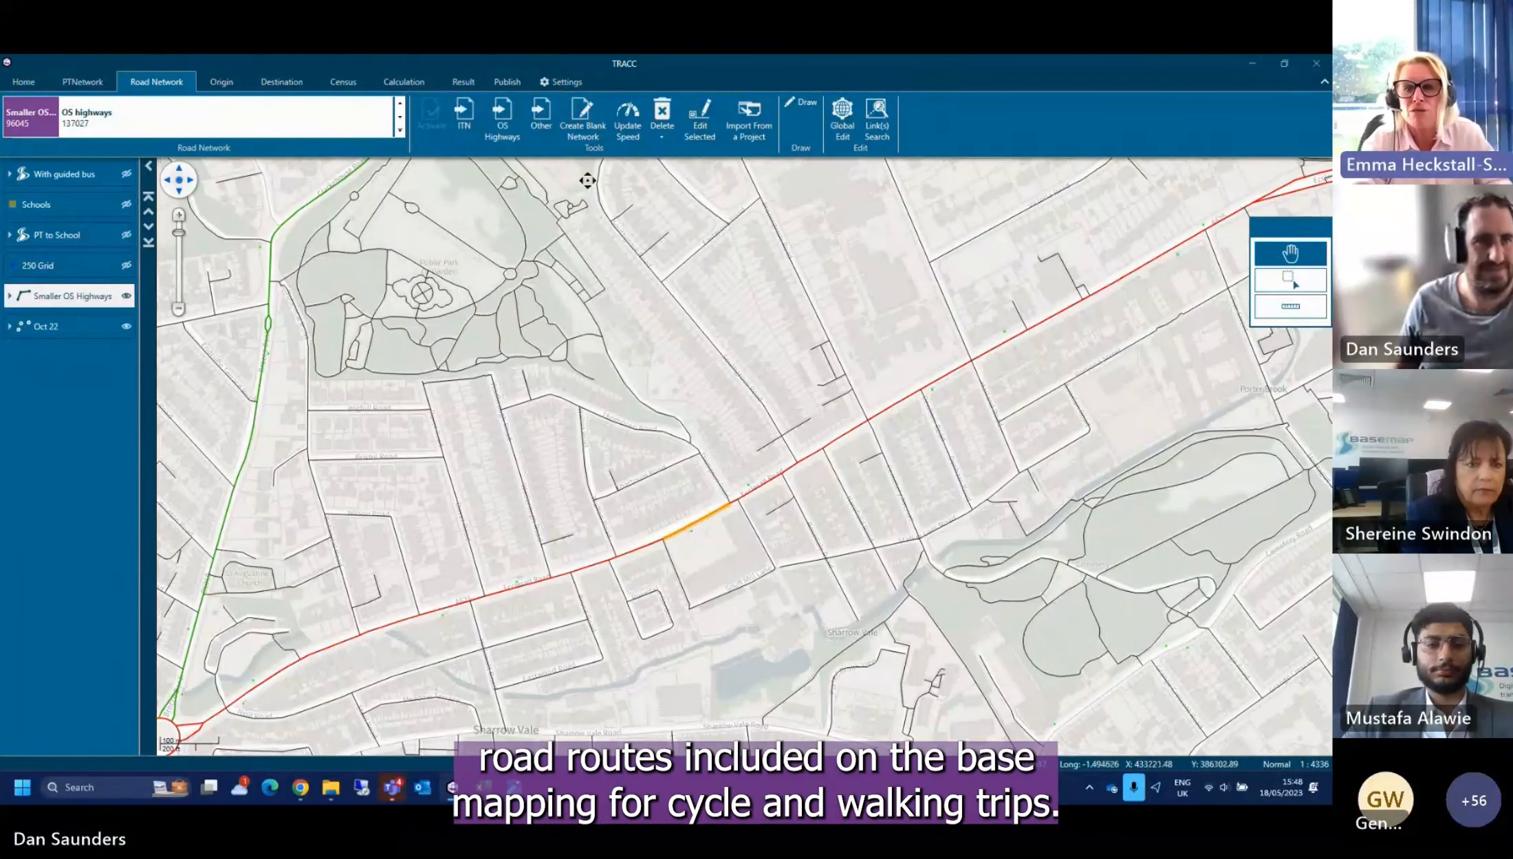
Display the S1 origin set on the map and zoom to its layer
click(221, 81)
click(39, 133)
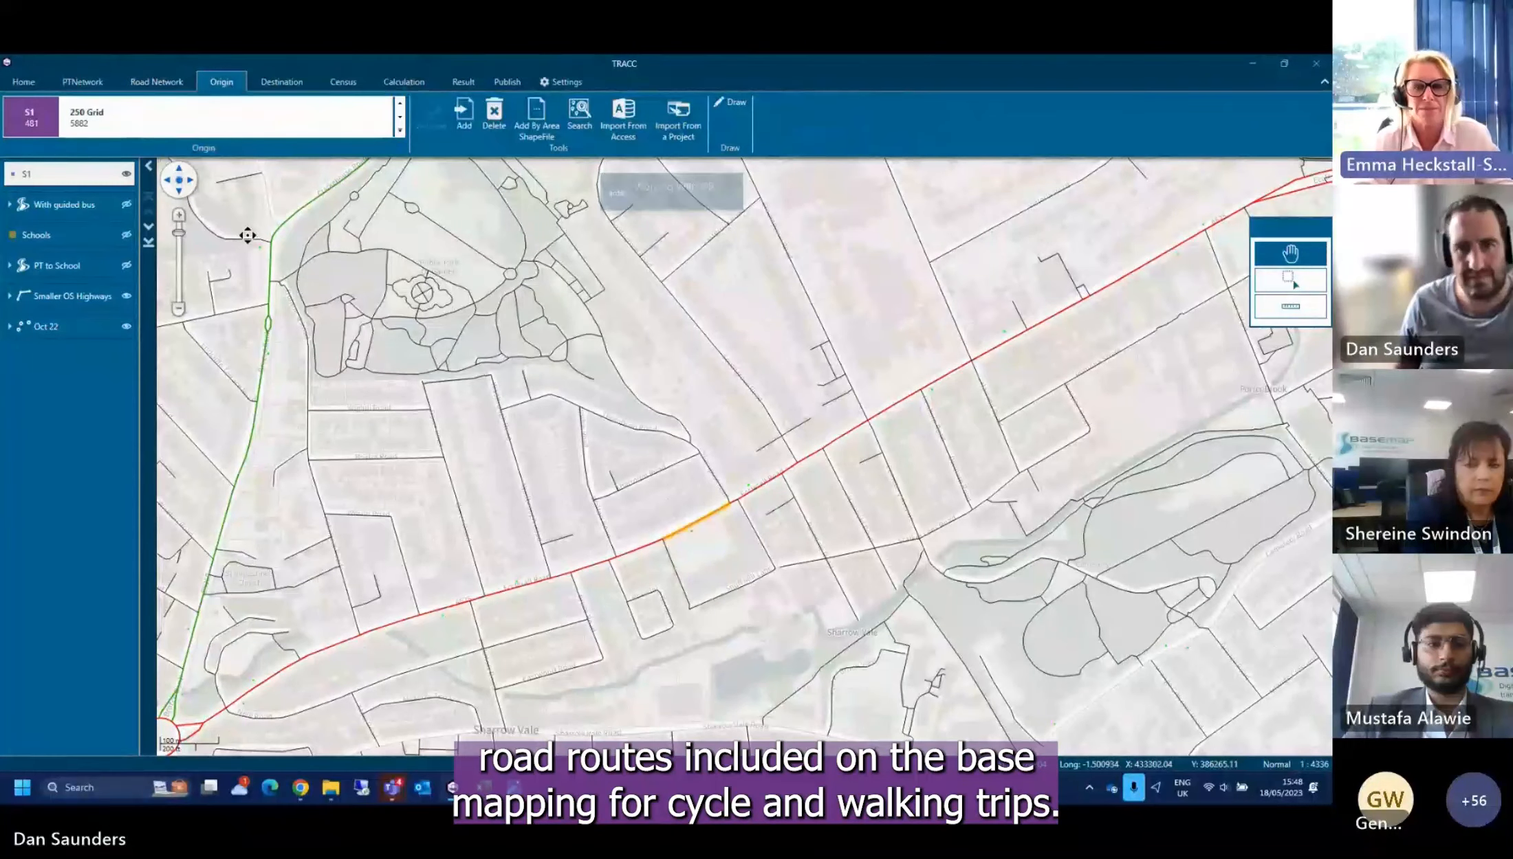
right_click(93, 202)
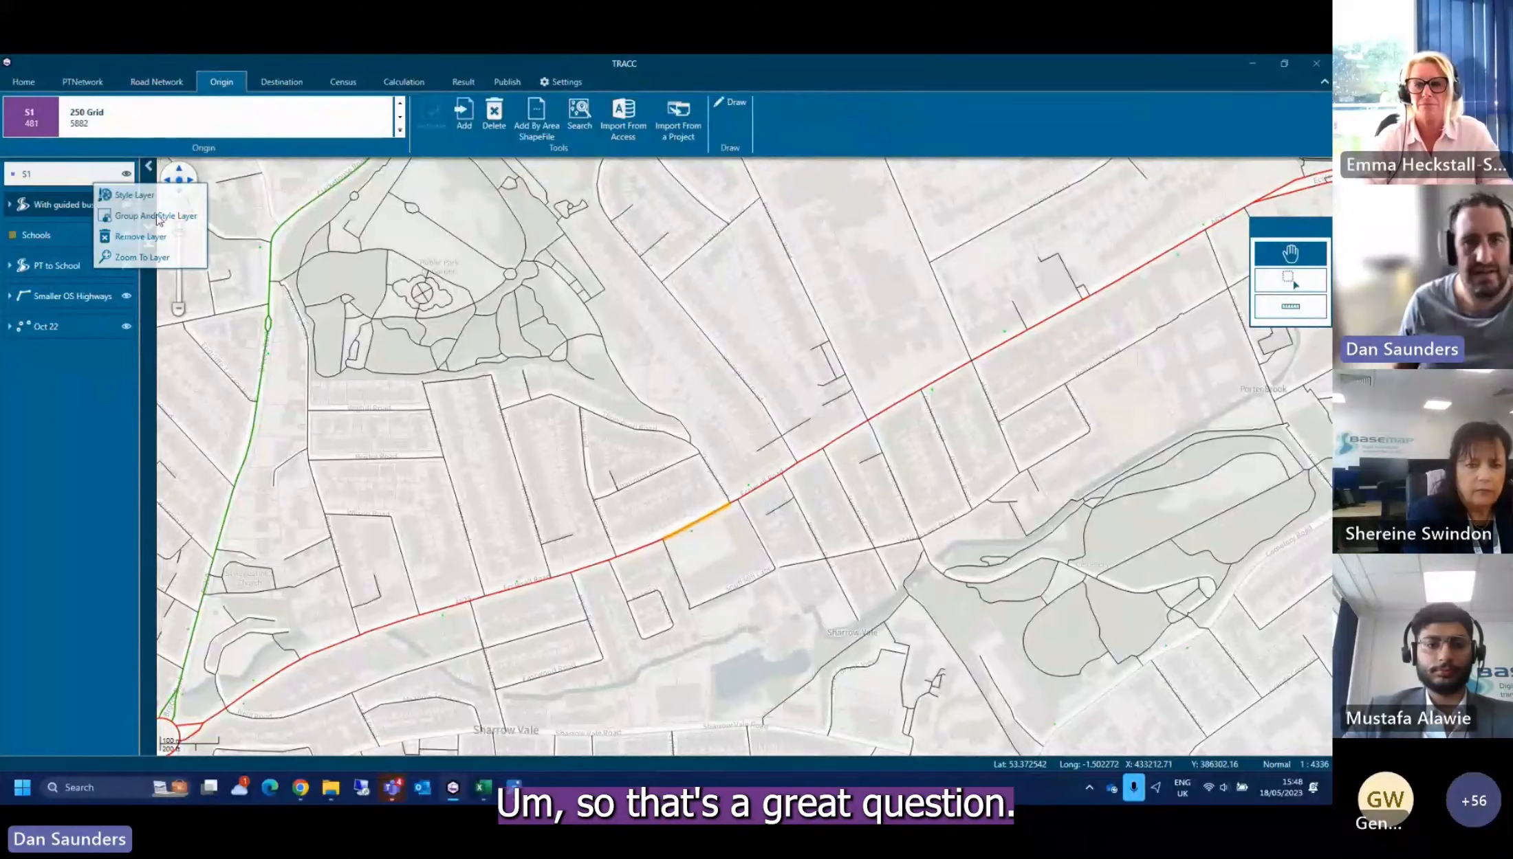
click(158, 217)
key(Escape)
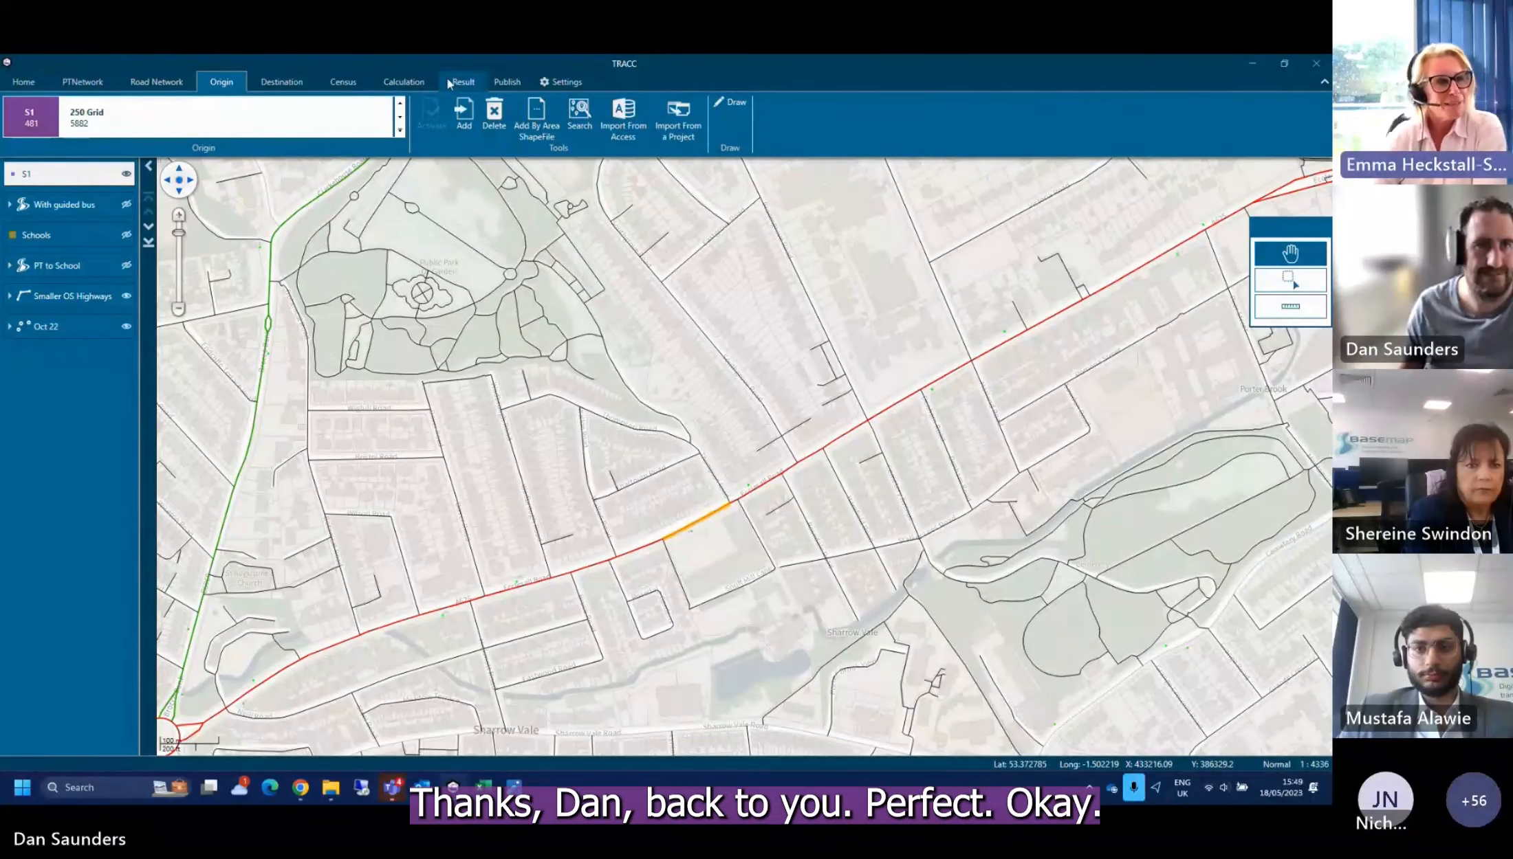
right_click(50, 176)
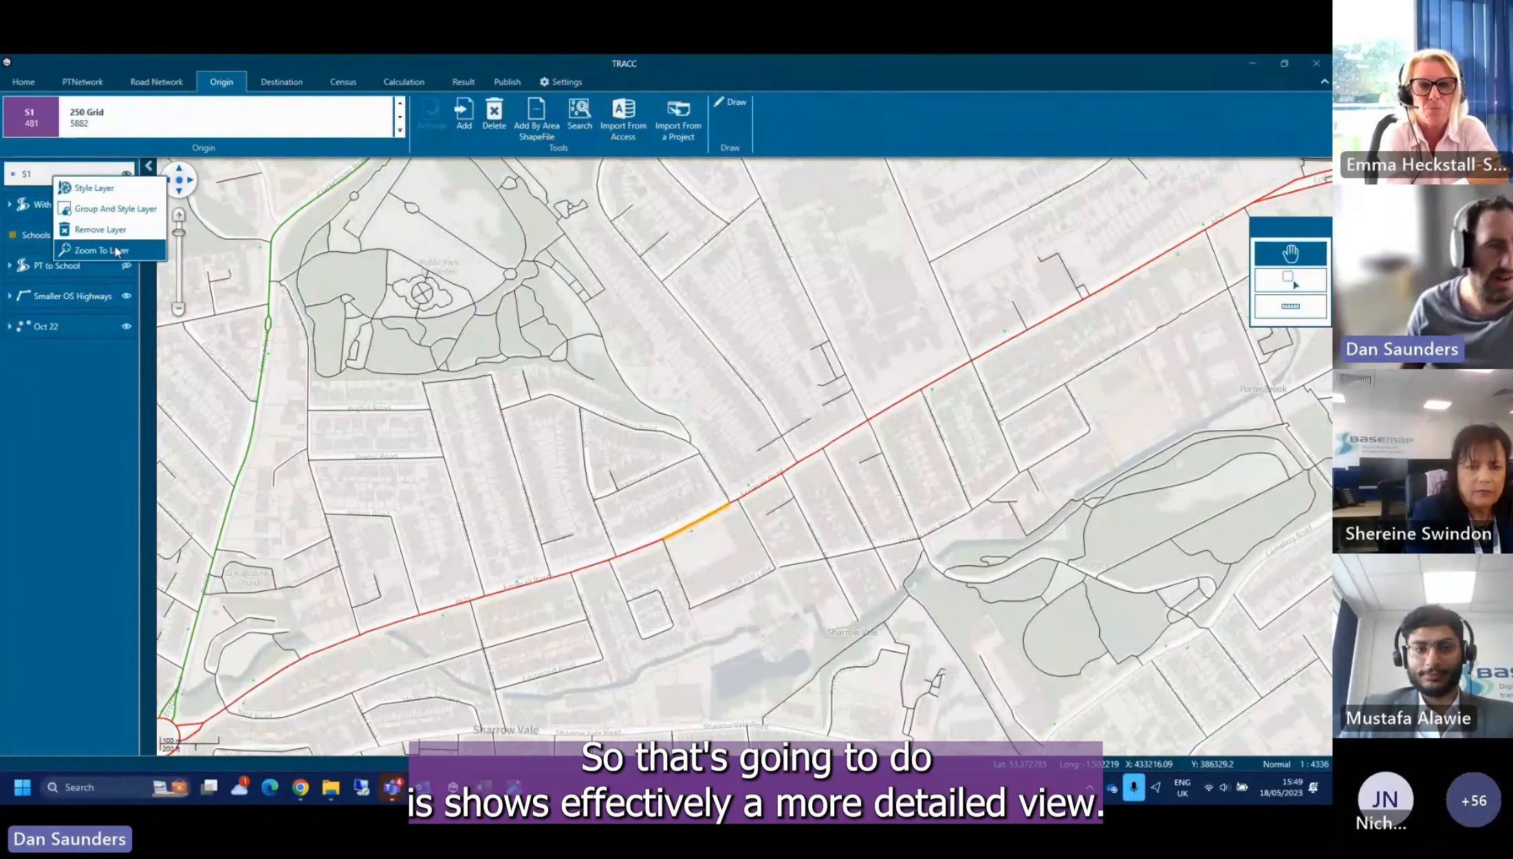
click(102, 250)
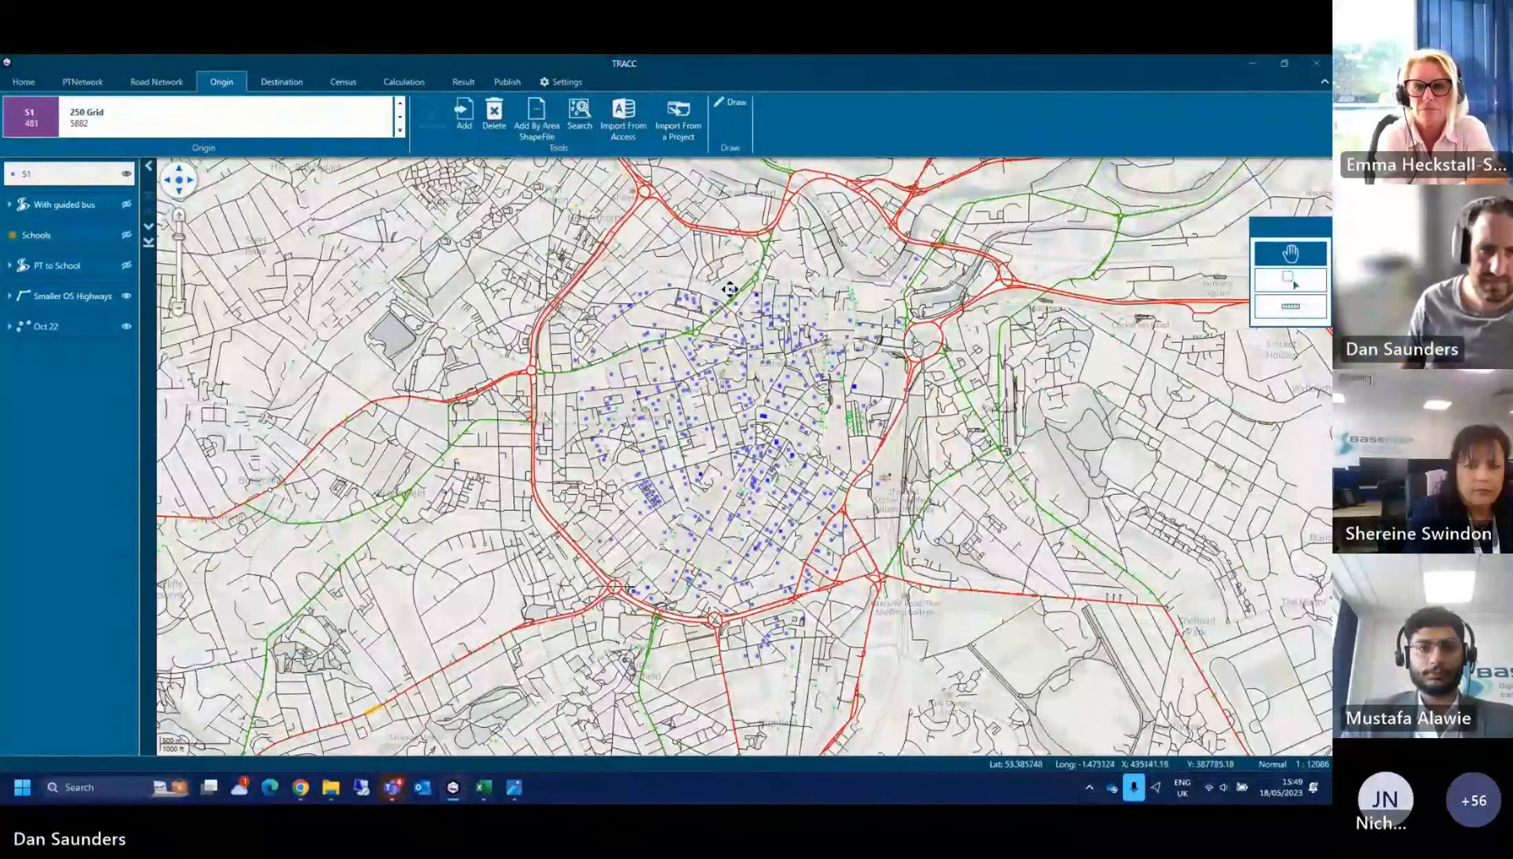
Open the visual report for the S1 Schools result and set its first three thematic ranges to 5, 10 and 15
click(459, 82)
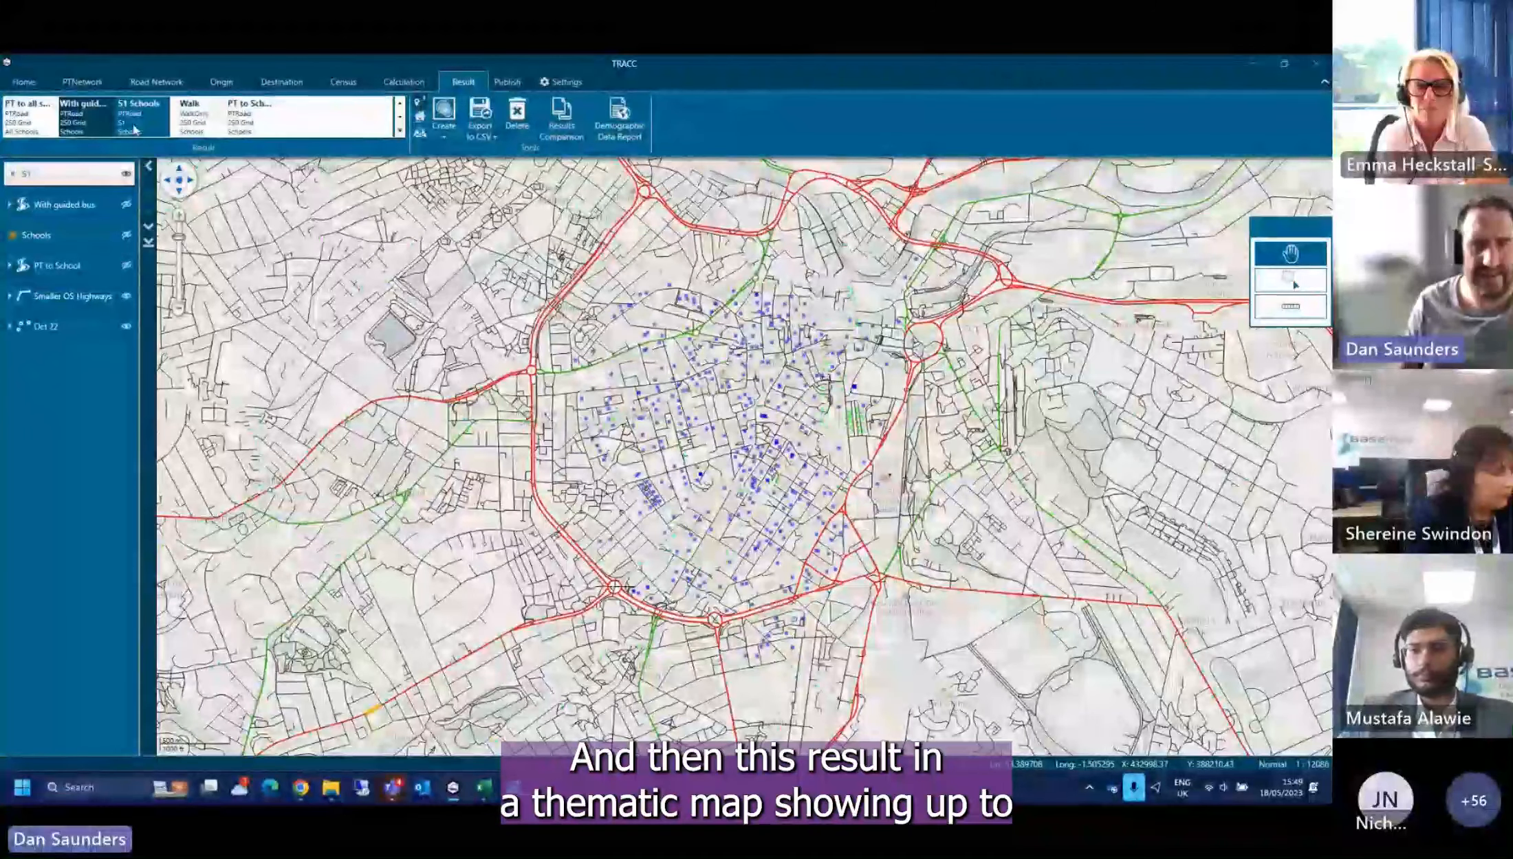
double_click(136, 130)
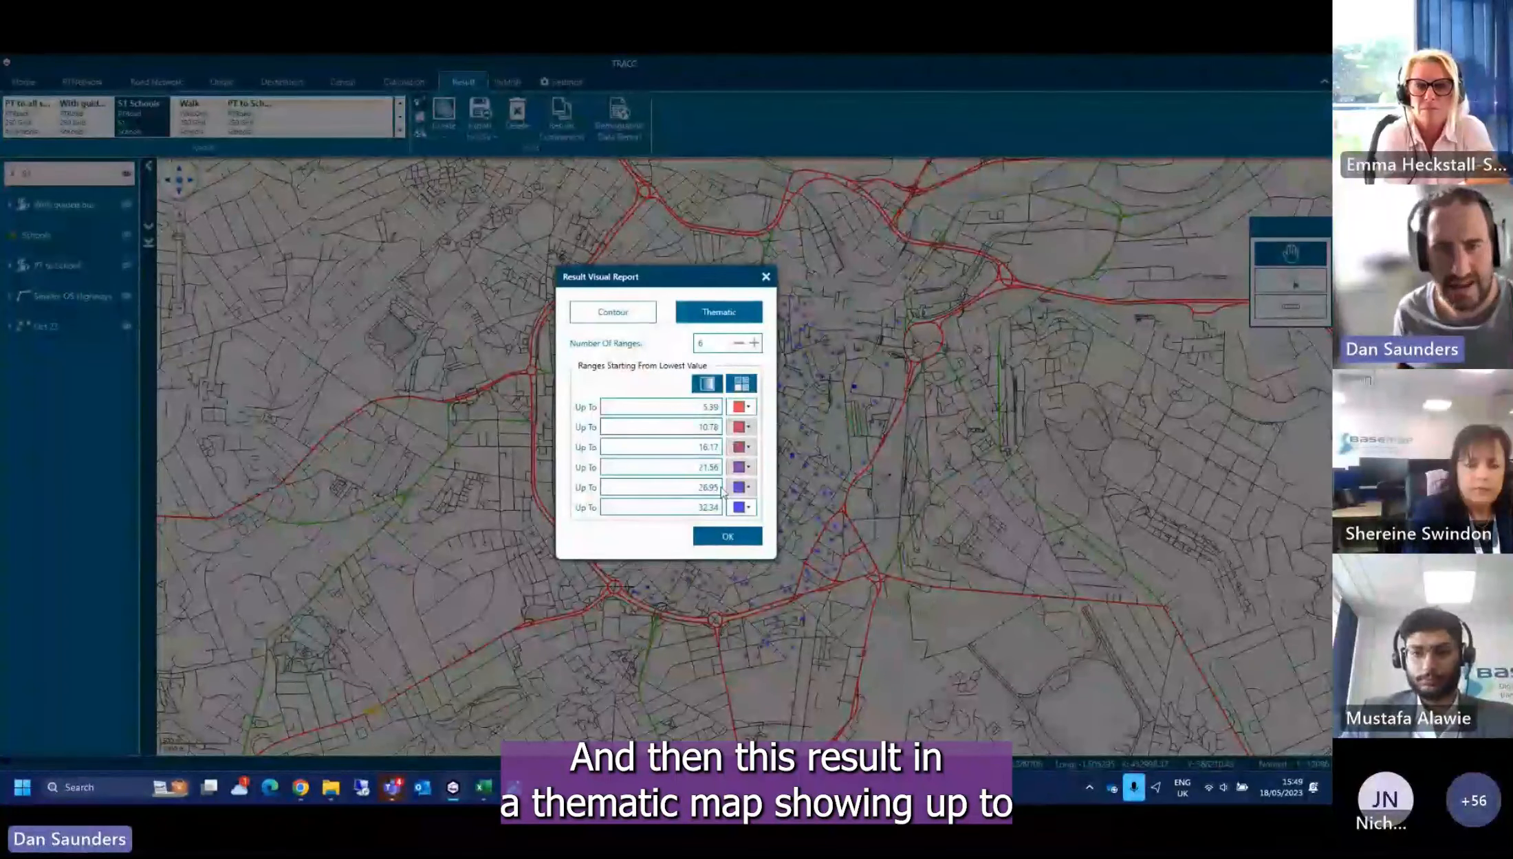
drag(689, 410, 735, 420)
text(5)
key(Tab)
text(10)
key(Tab)
text(15)
key(Tab)
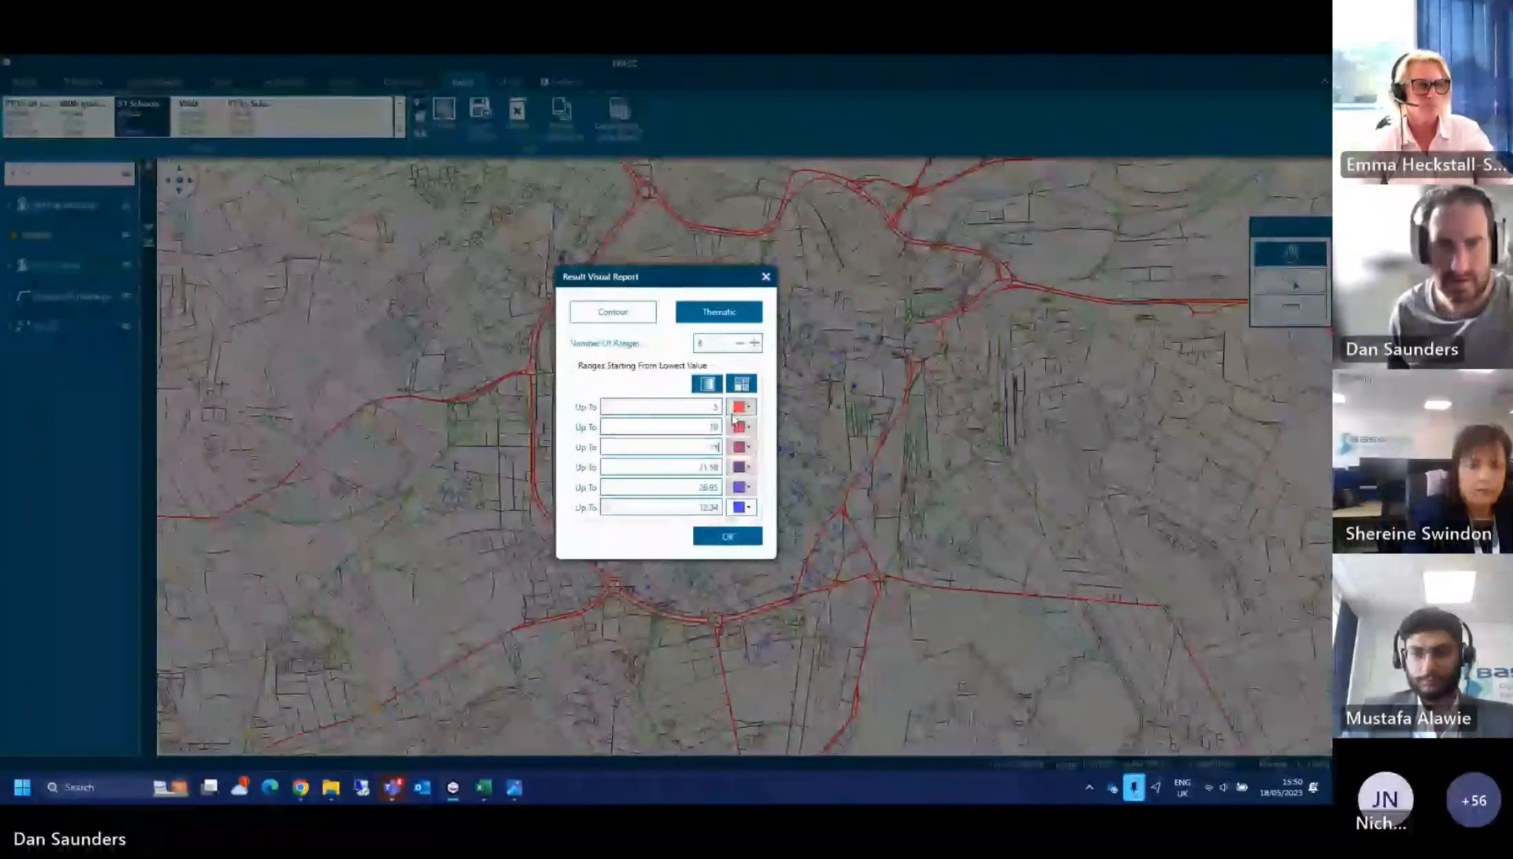
Set the last three thematic ranges to 20, 25 and 30 and create the S1 Schools thematic map
text(20)
key(Tab)
key(shift+Tab)
text(12)
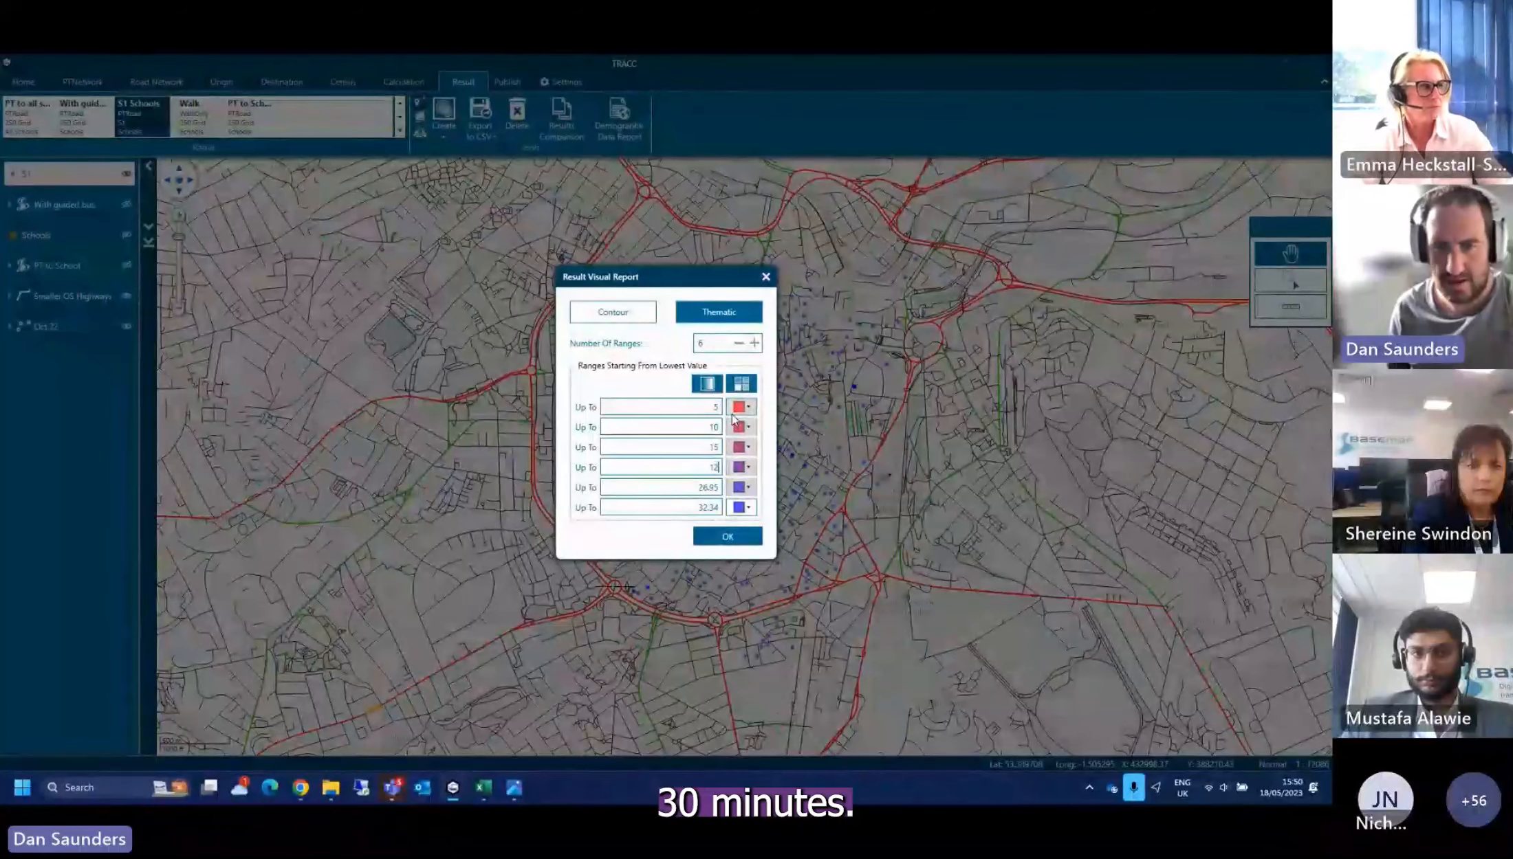
key(BackSpace)
key(BackSpace)
text(20)
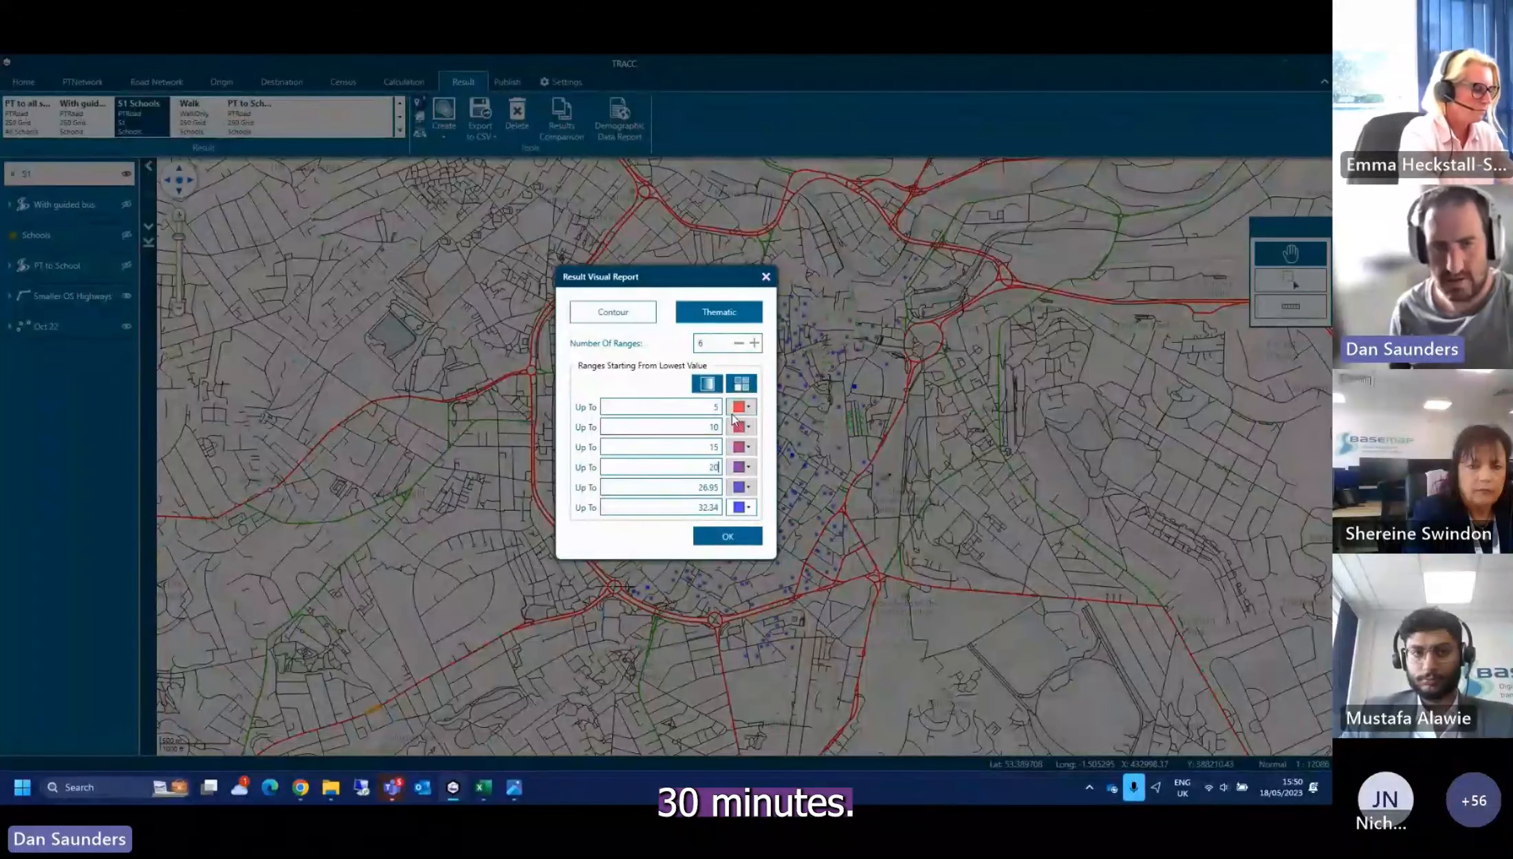
key(Tab)
text(25)
key(Tab)
text(30)
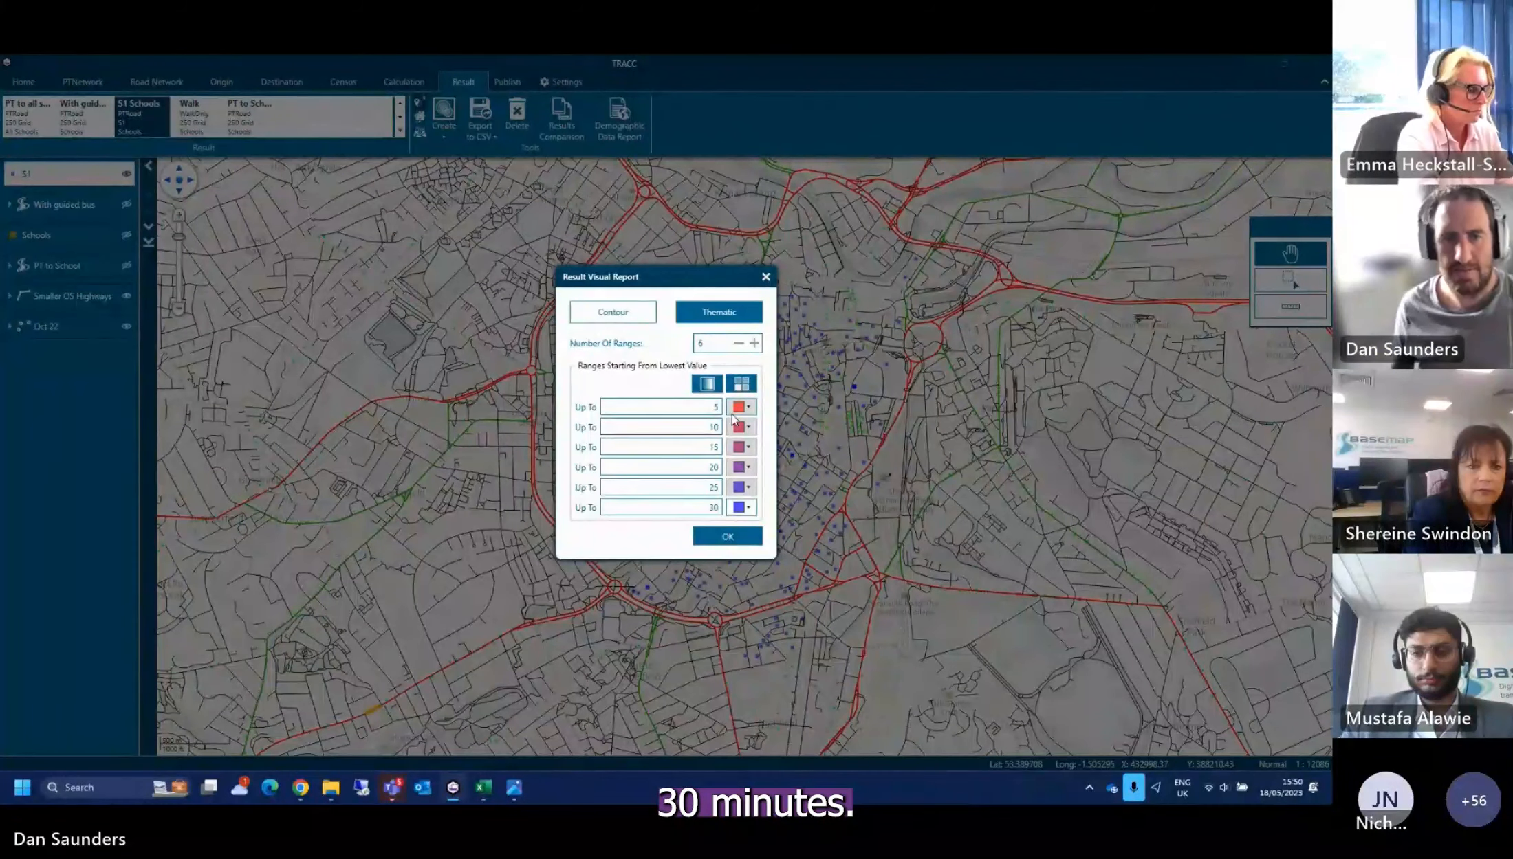
click(751, 535)
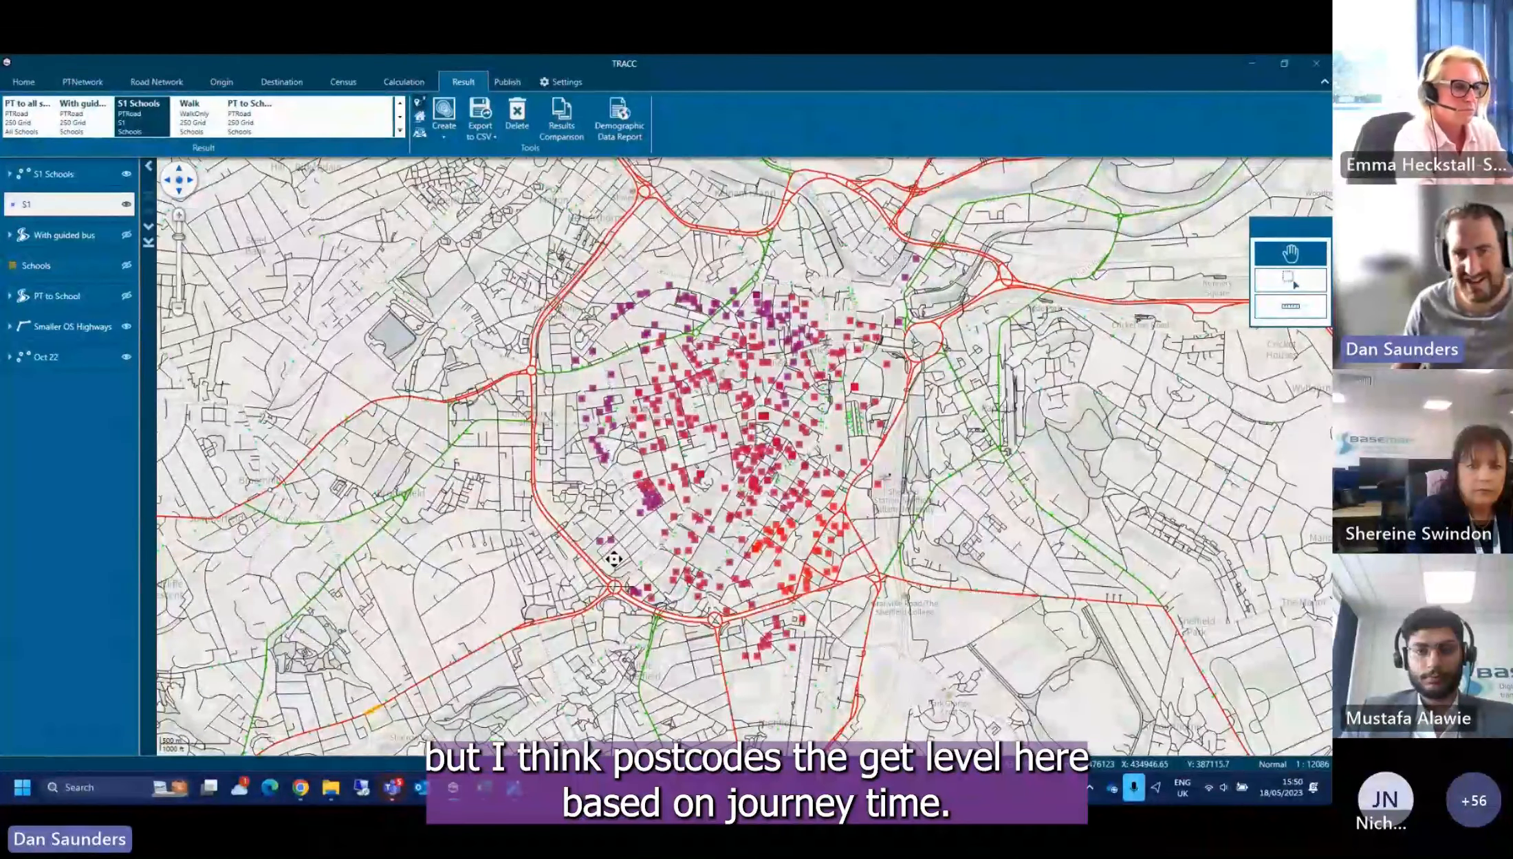
Expand the S1 Schools layer to show its range legend and view the available CSV export types
click(10, 174)
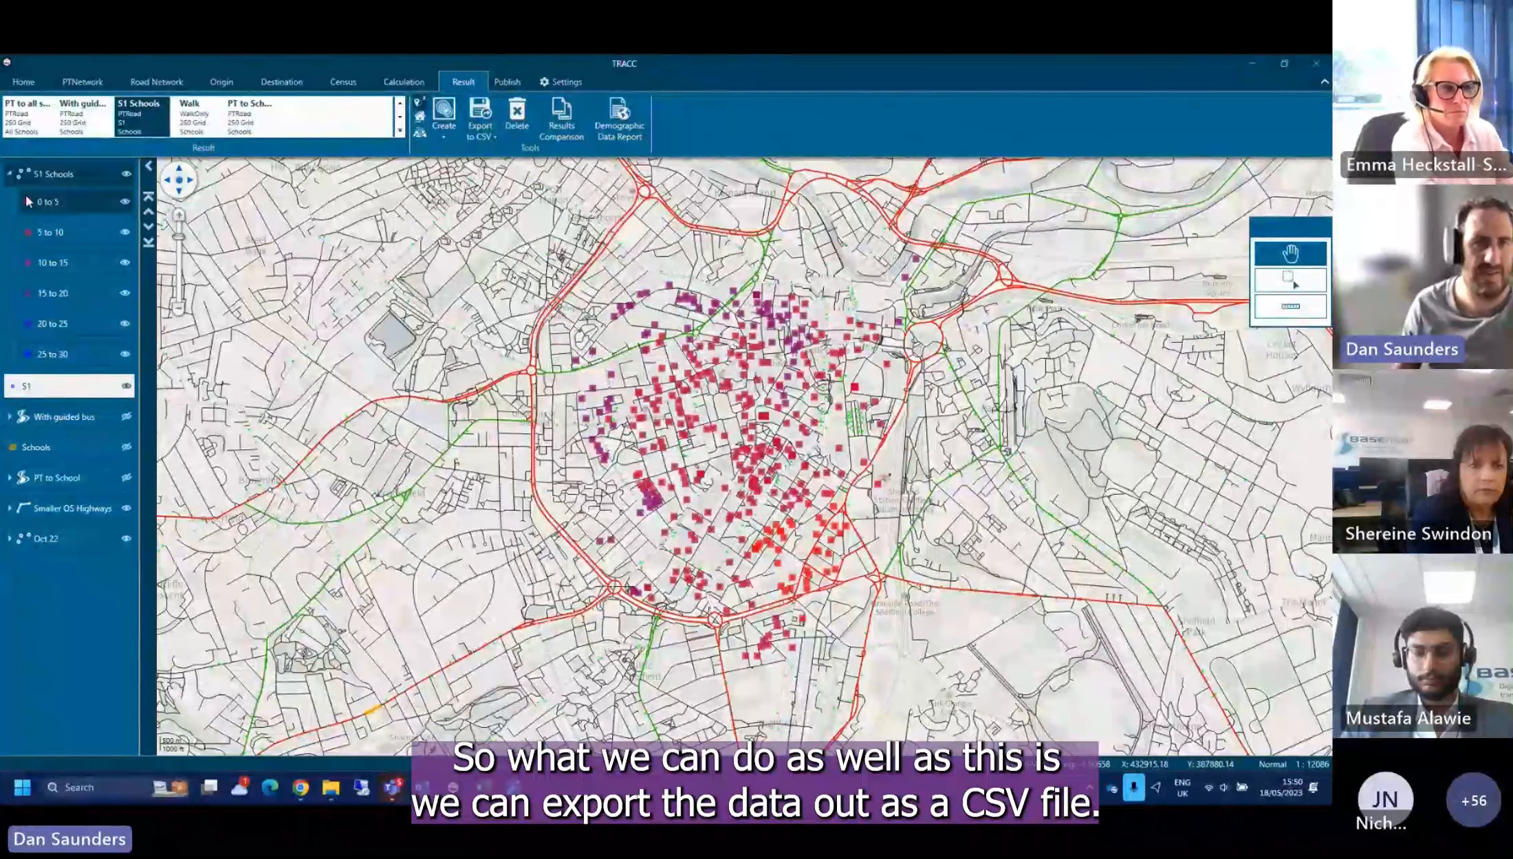
click(480, 130)
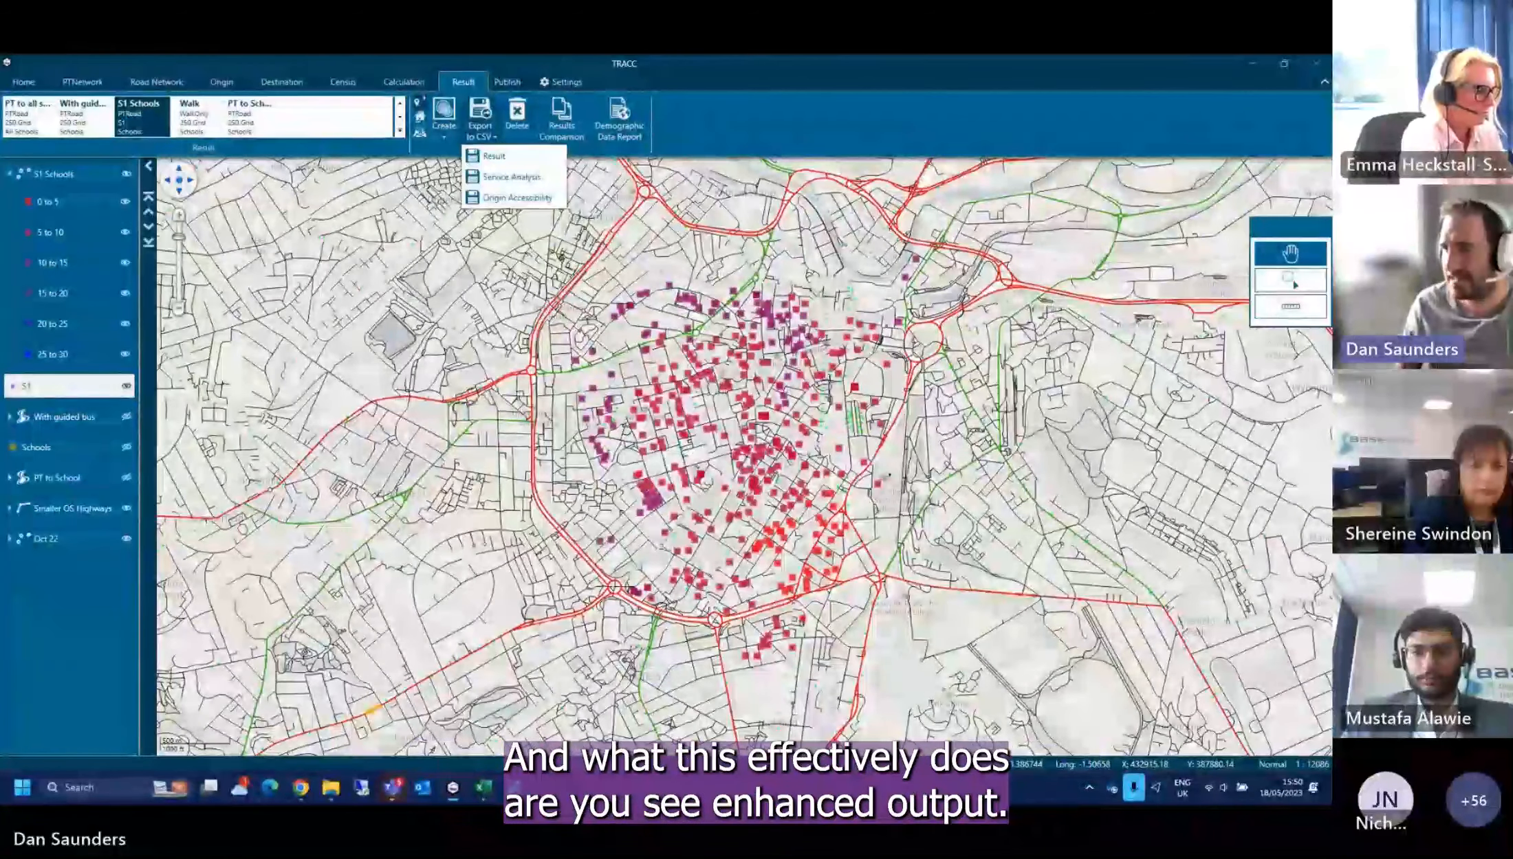
key(super+d)
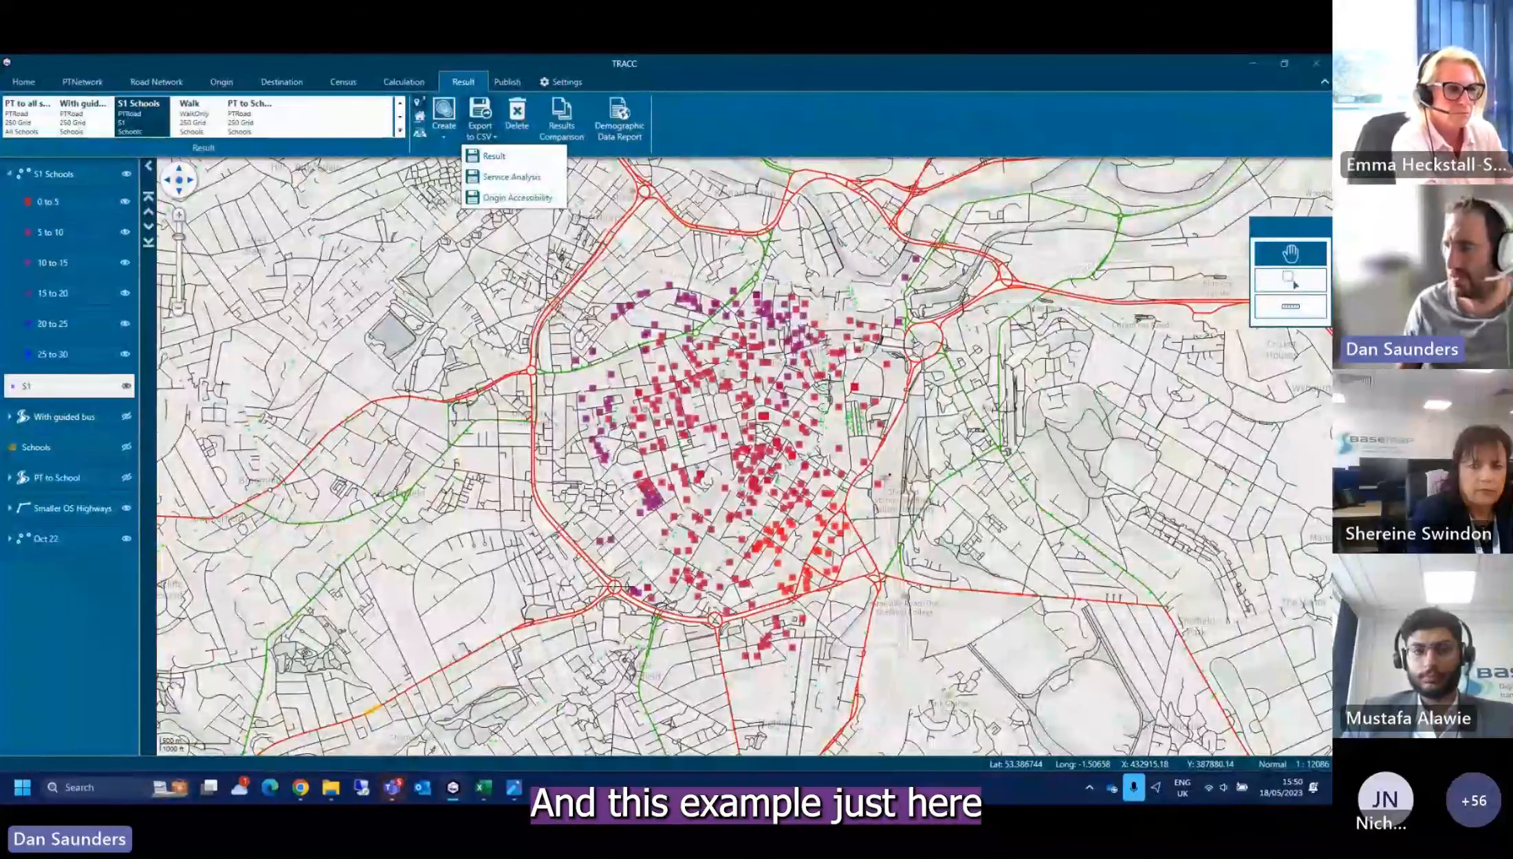
Switch to the S1 Schools.csv file in Excel and highlight the calculation metadata in A1:A35
click(484, 788)
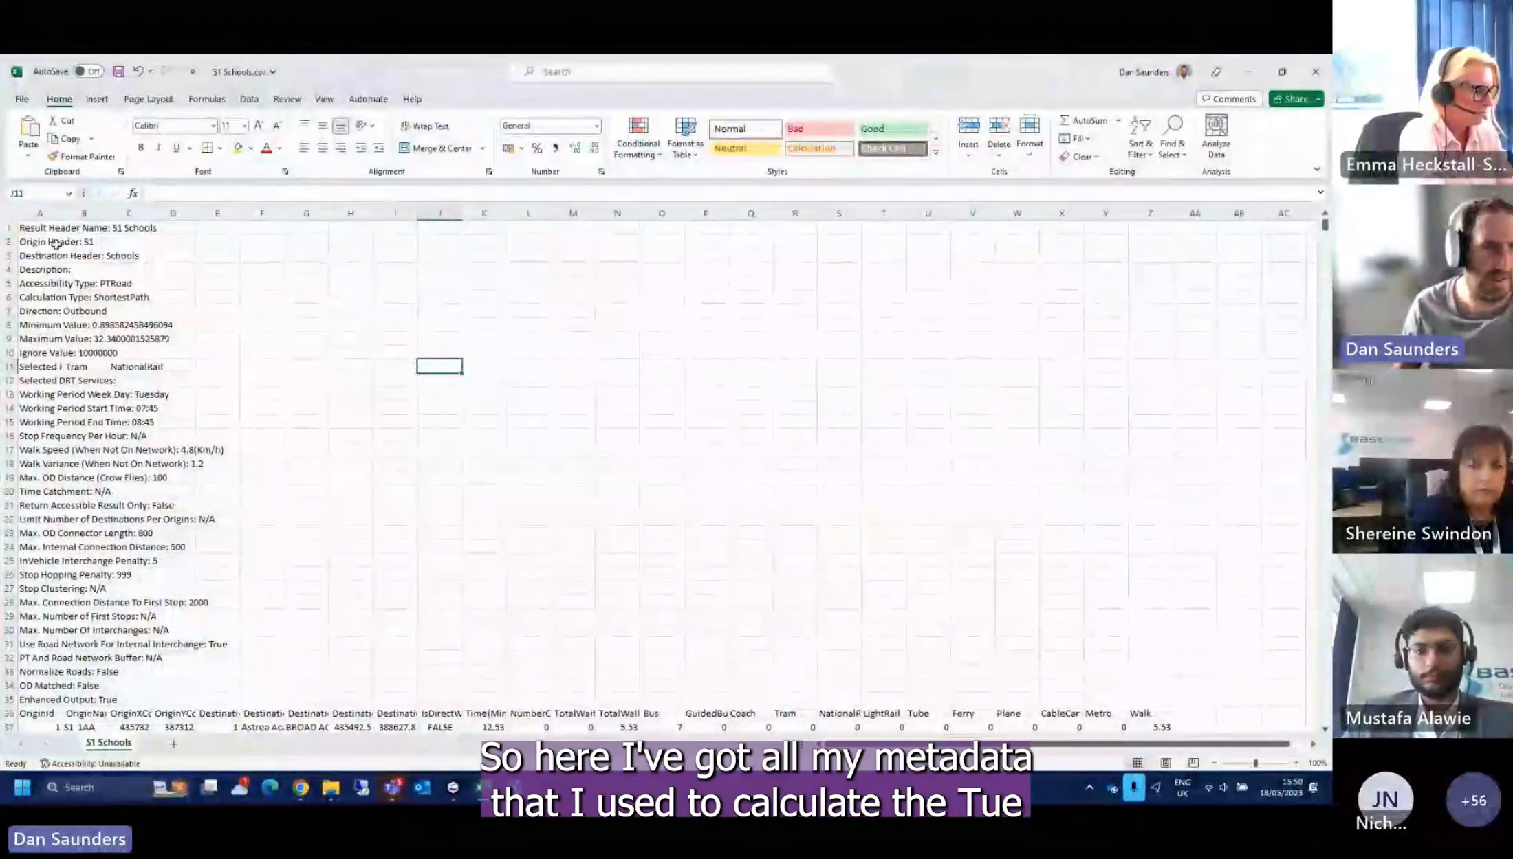
drag(34, 228, 41, 699)
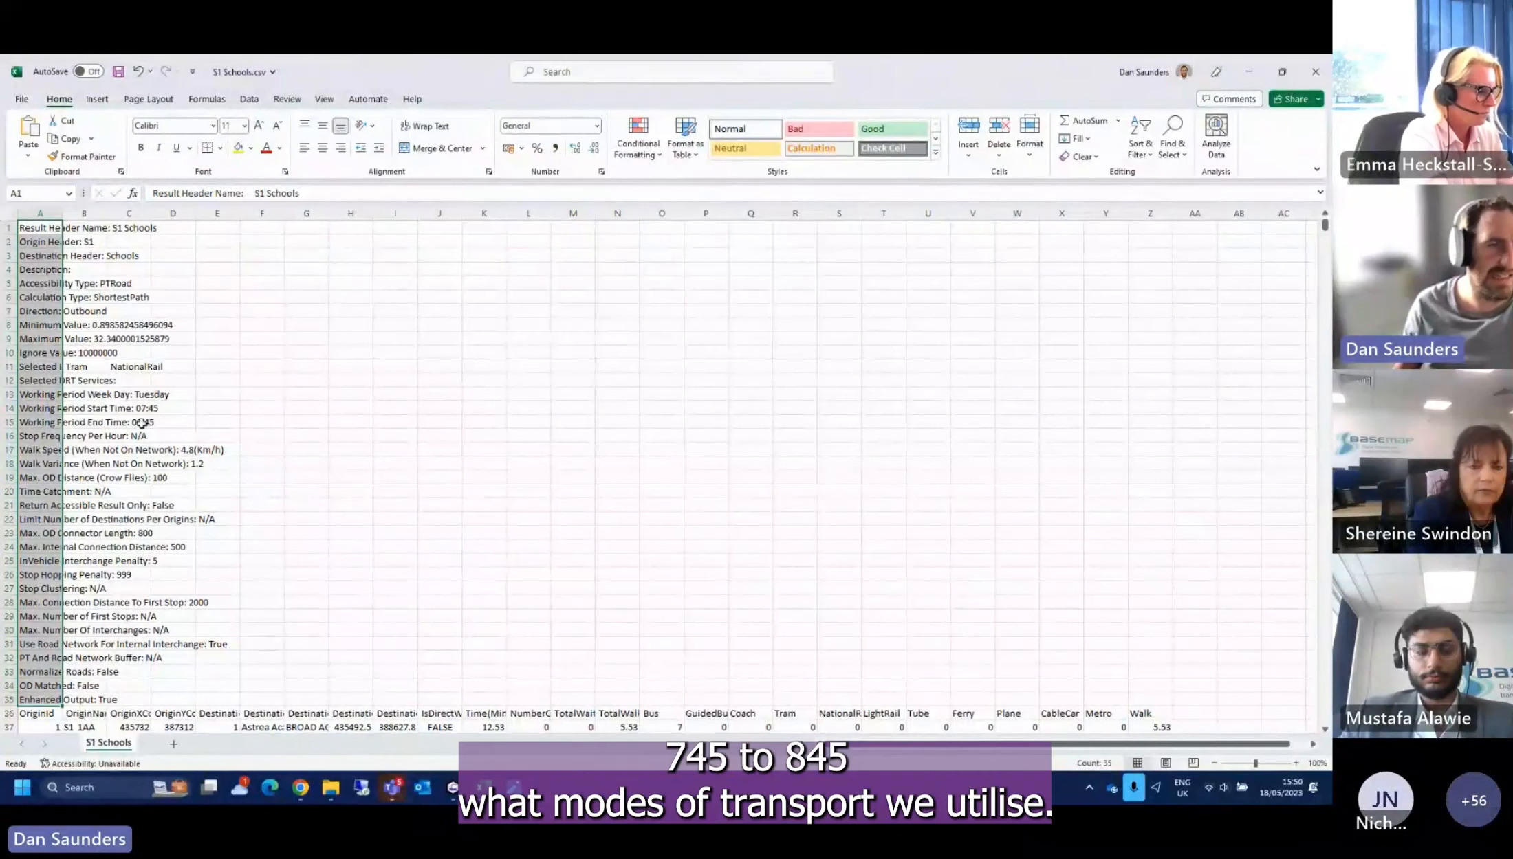
Examine the first origin's results in rows 37 to 42, highlighting the origin IDs, origin names and destination IDs in turn
scroll(281, 434, down, 10)
click(280, 429)
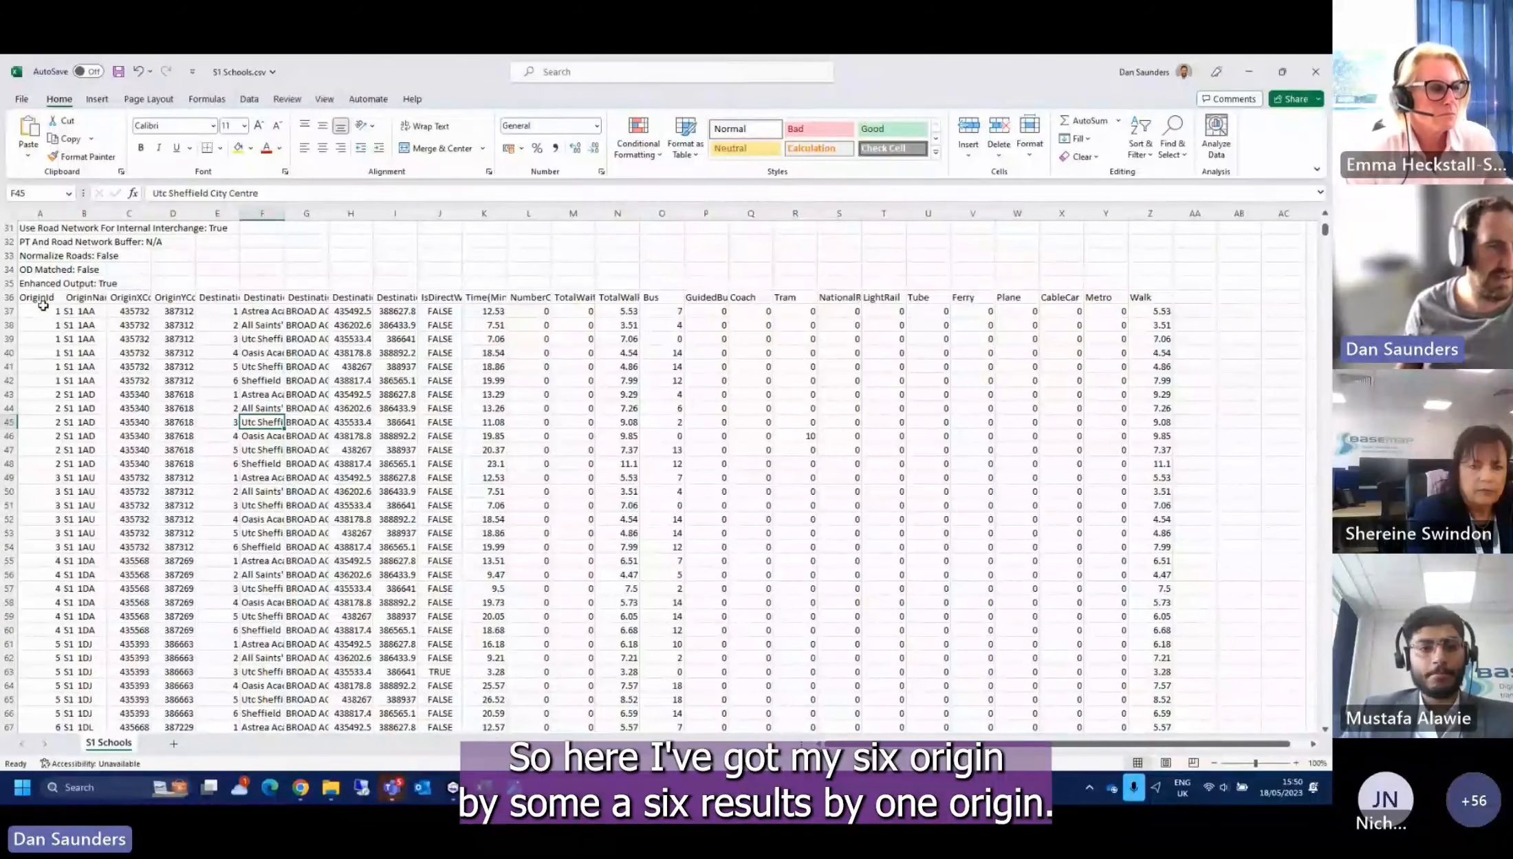
drag(42, 308, 42, 381)
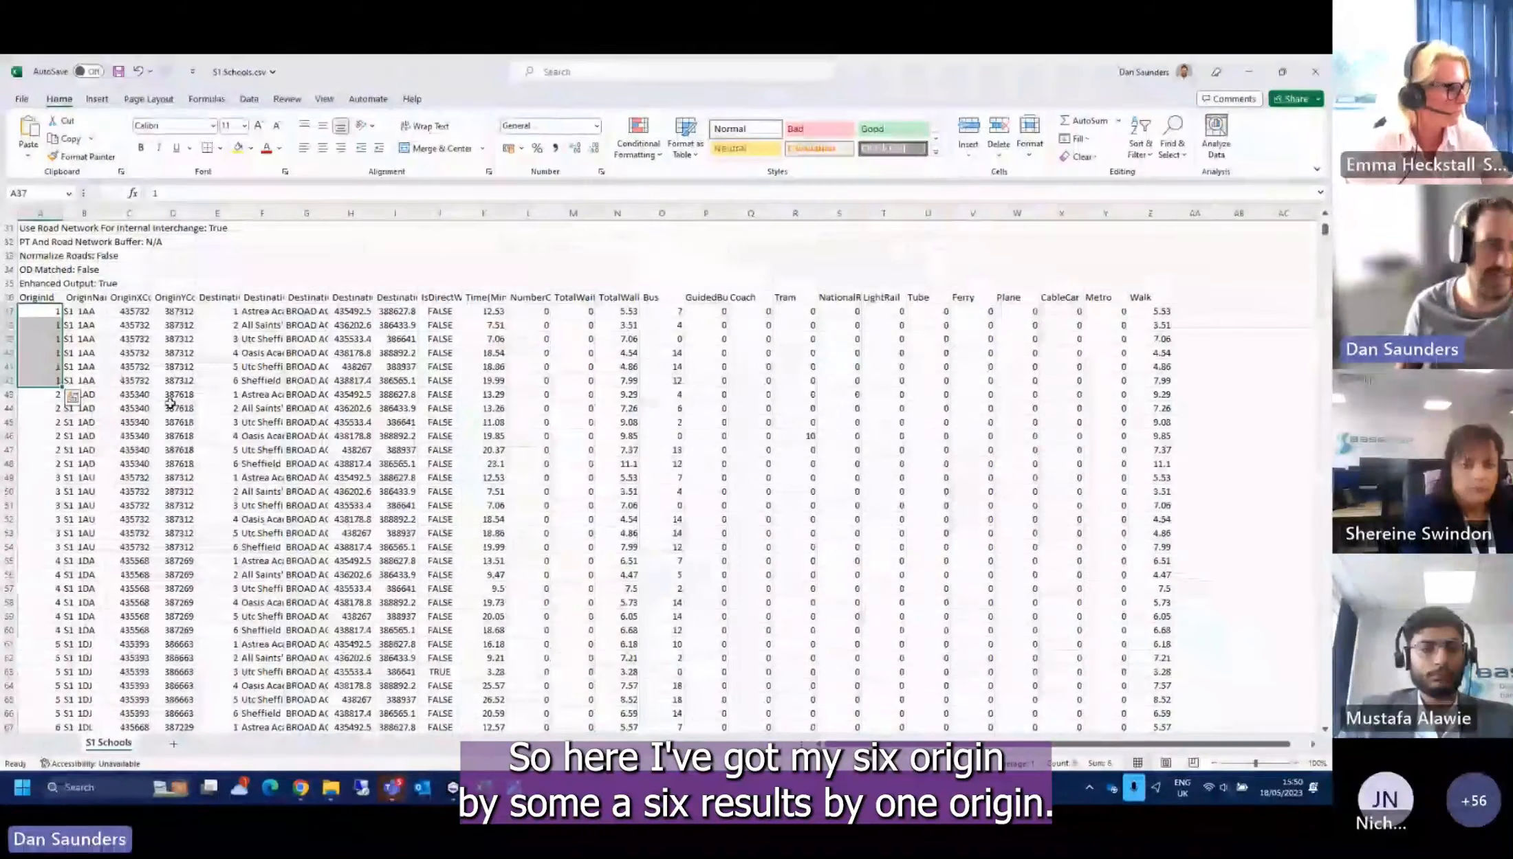
drag(79, 311, 76, 380)
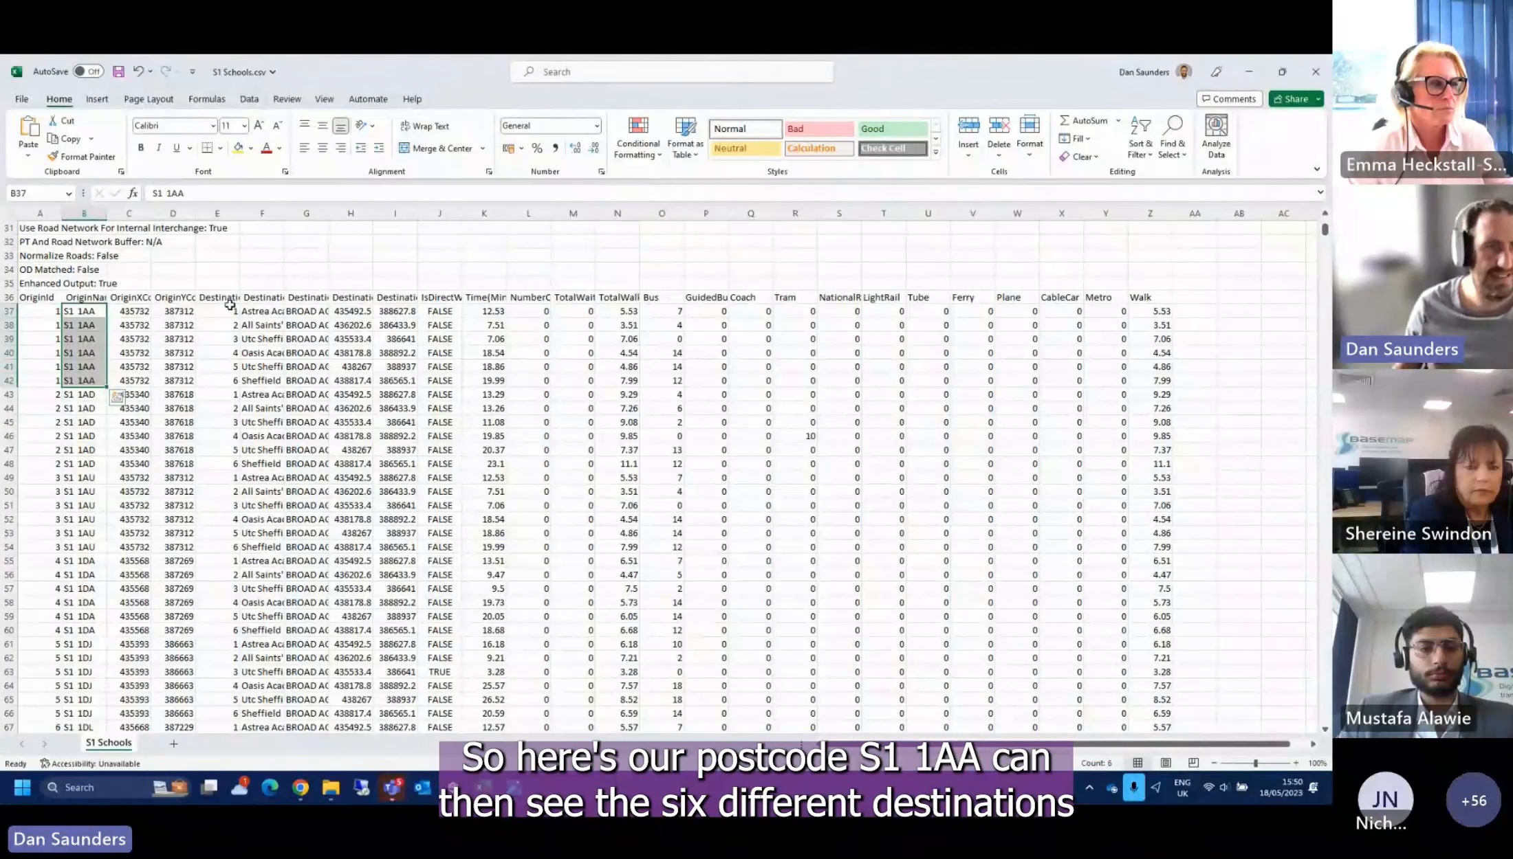
drag(229, 311, 230, 380)
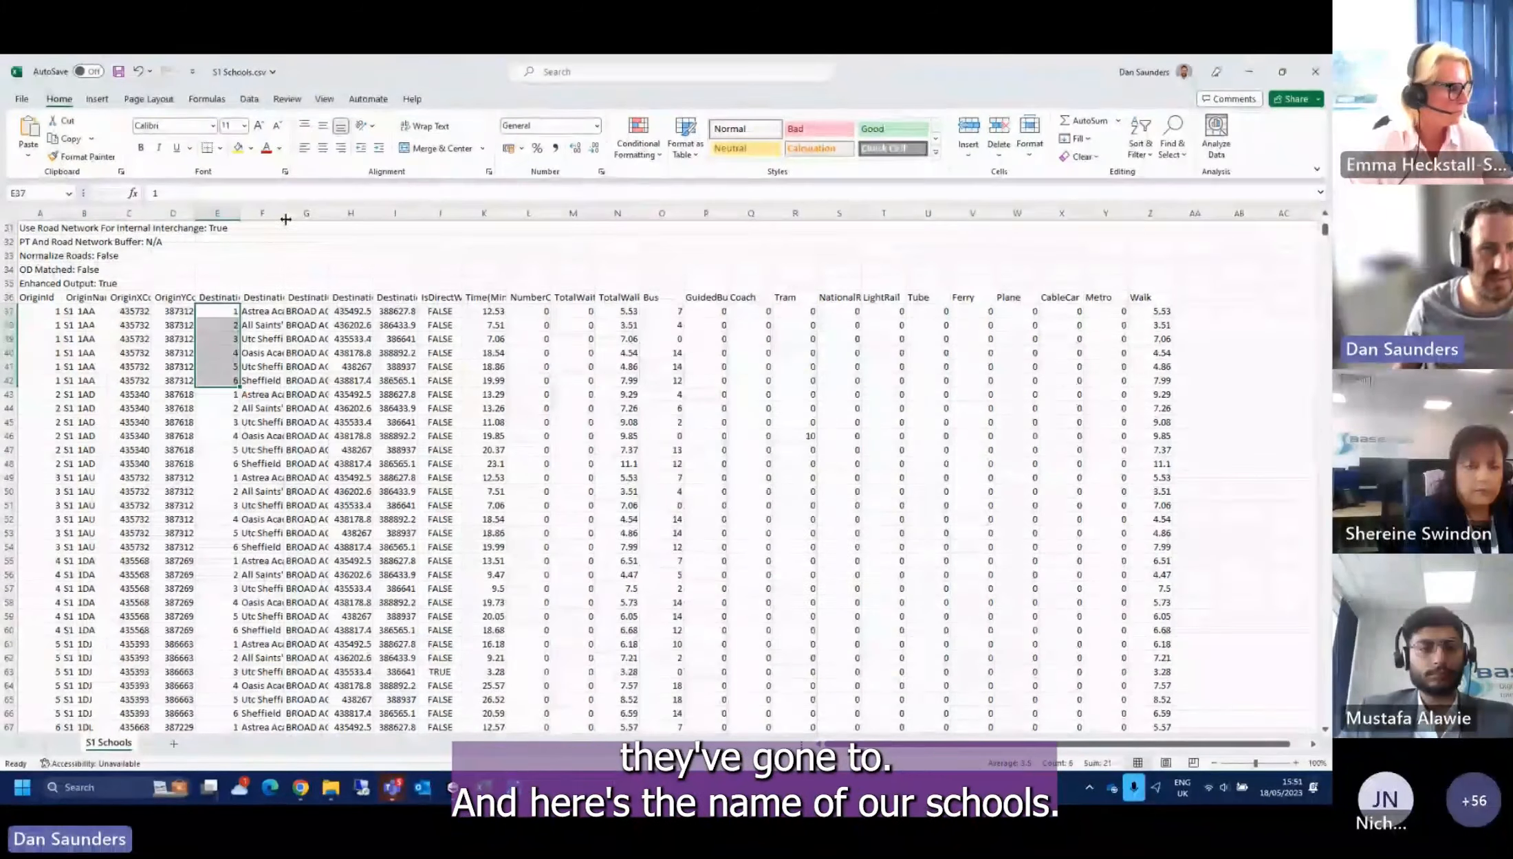
Widen the DestinationName and DestinationDescription columns and highlight the first origin's destination coordinates
drag(285, 216, 605, 216)
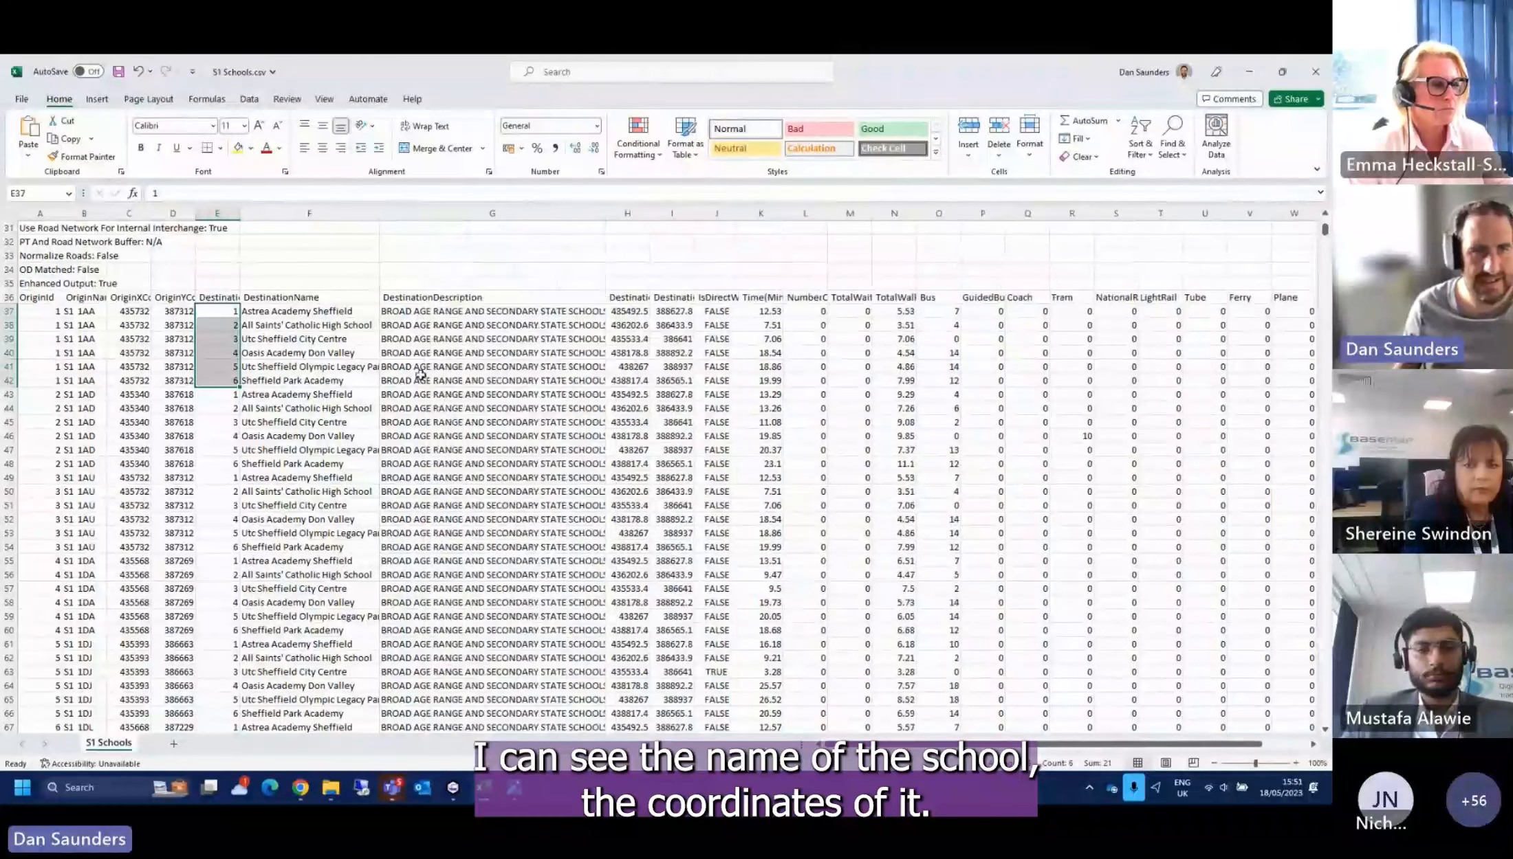
drag(629, 313, 668, 406)
click(782, 393)
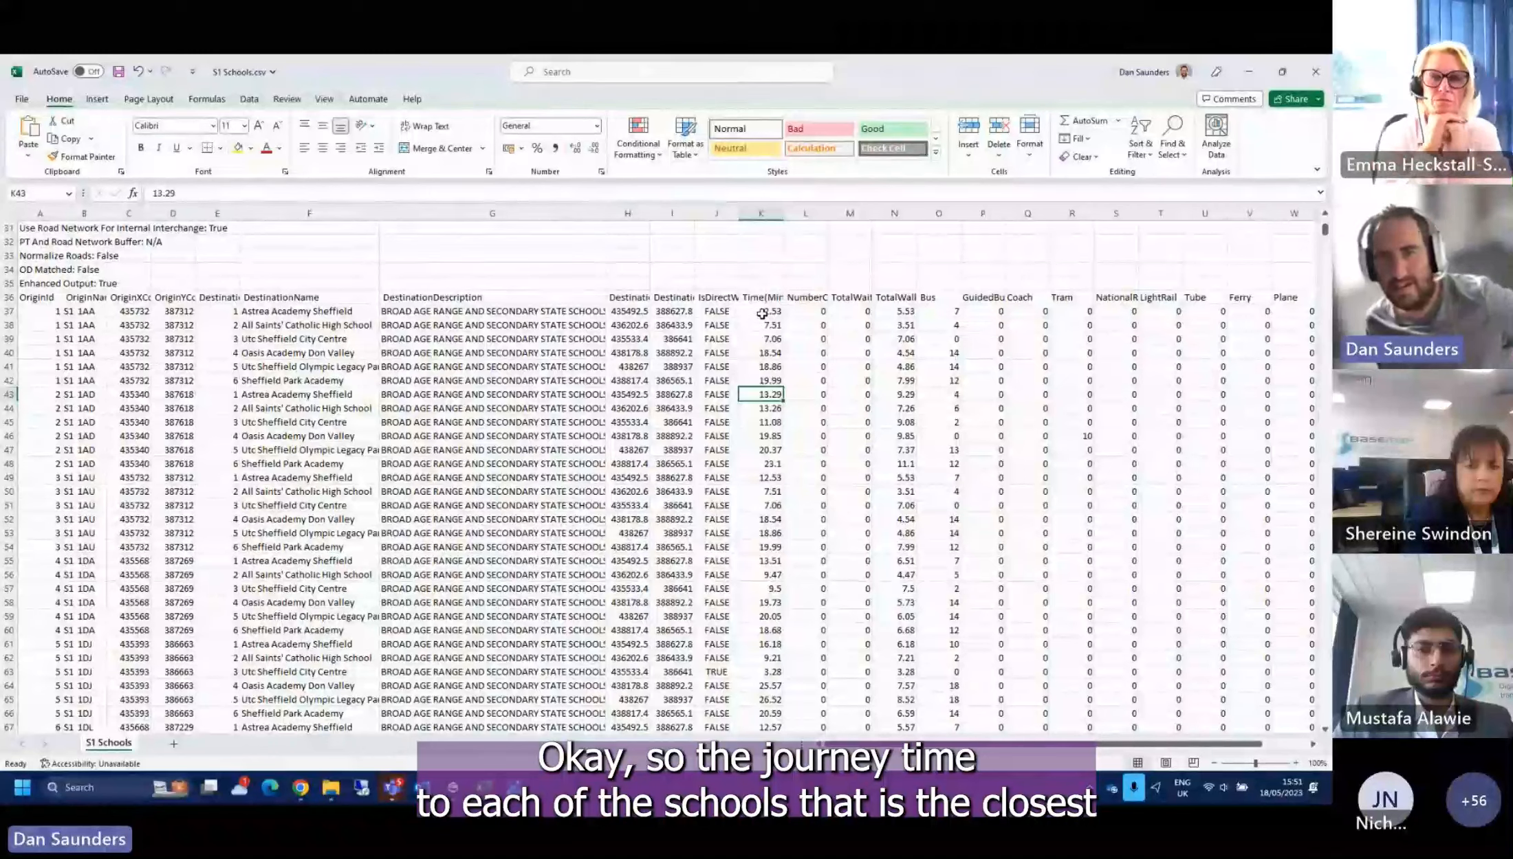
Examine the first origin's journey times, walking times, number of changes, waiting times and bus times by highlighting each column's results
drag(762, 314, 774, 396)
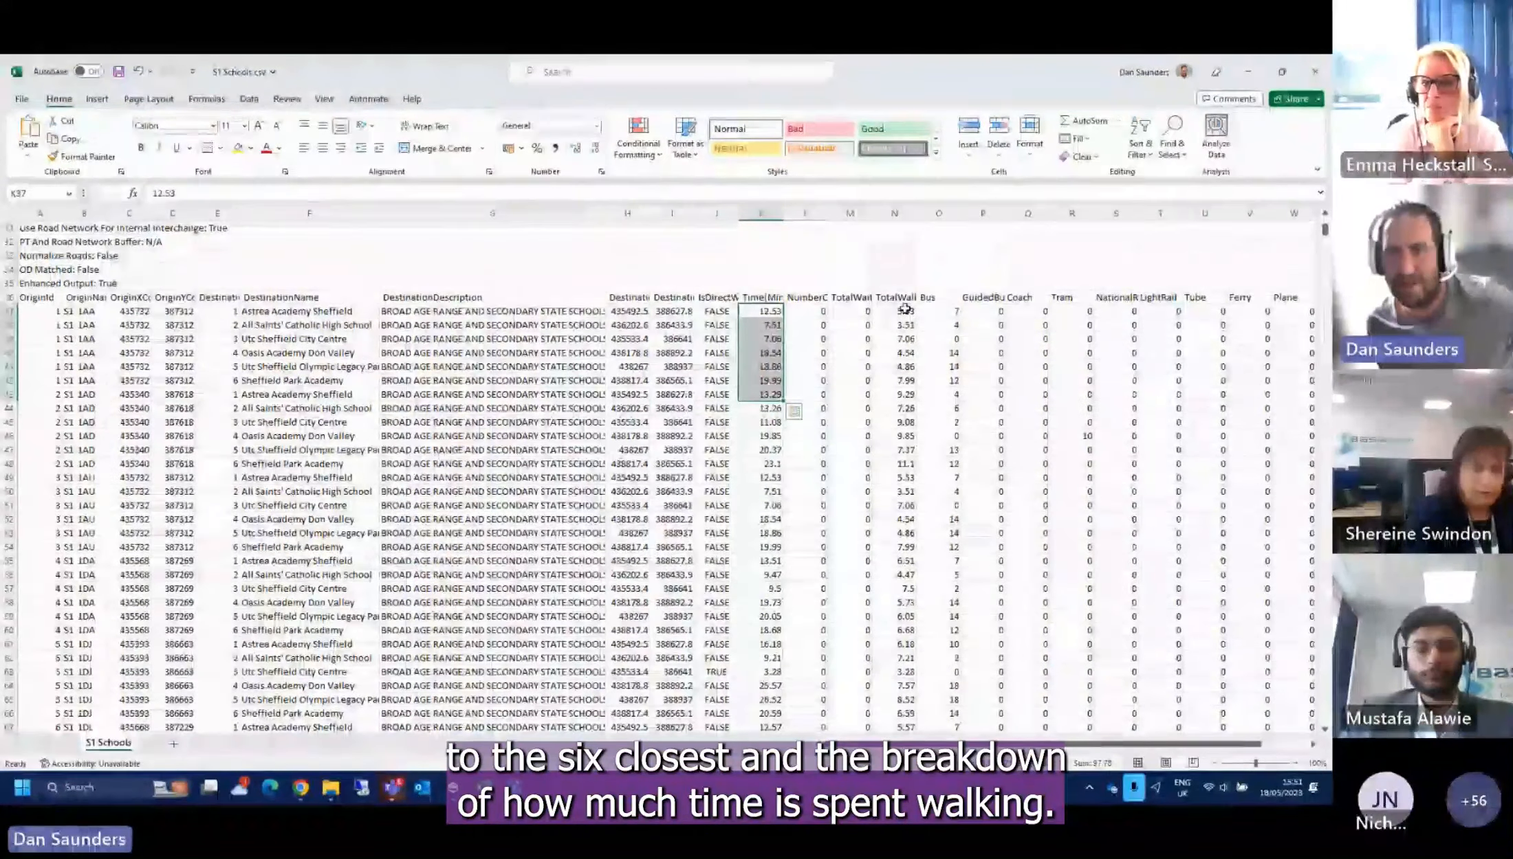
drag(906, 310, 913, 380)
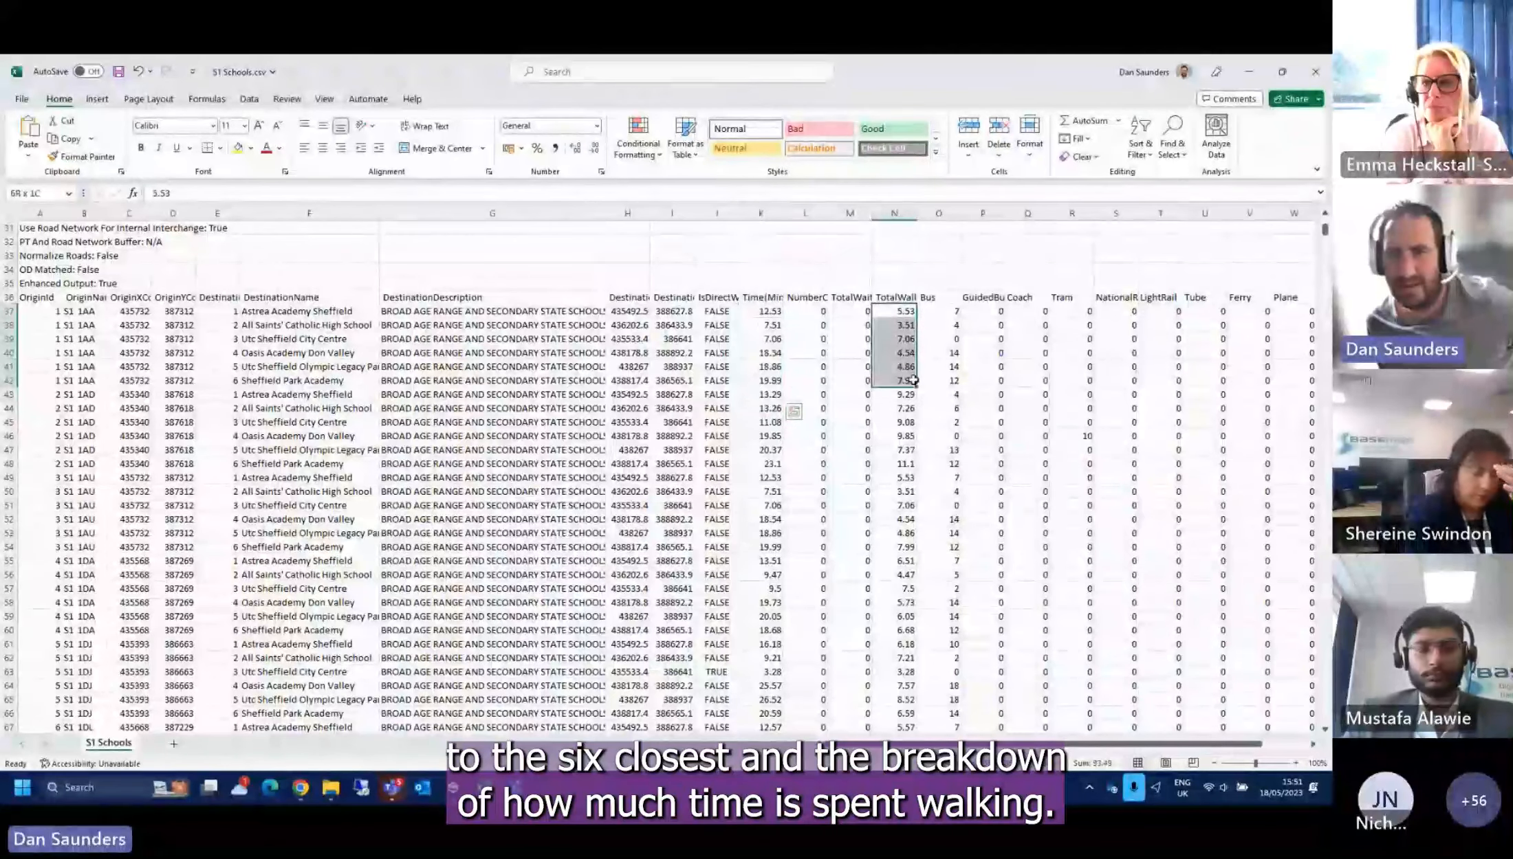
click(808, 313)
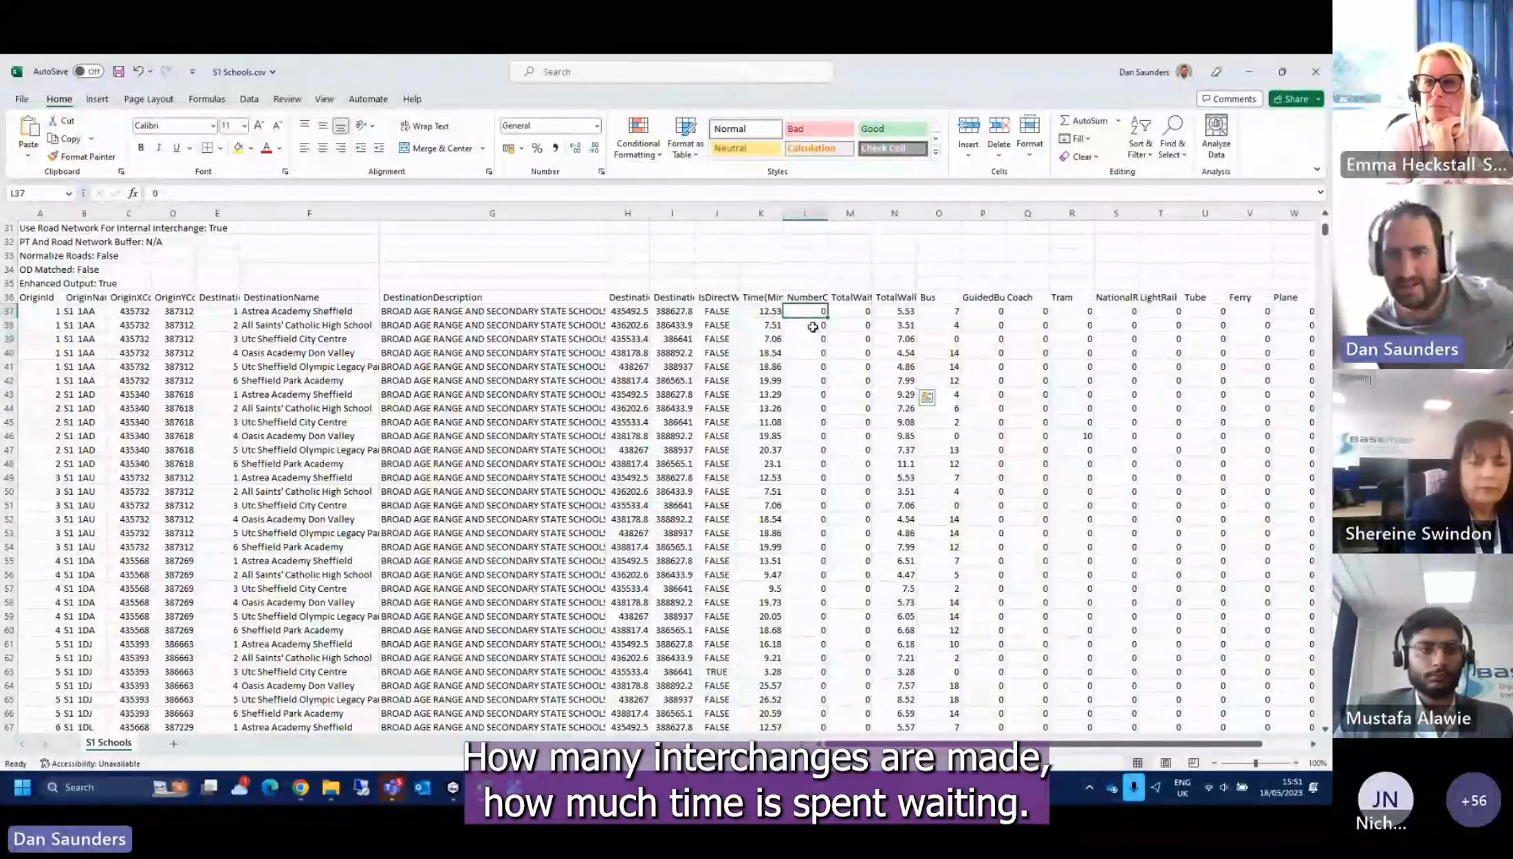
drag(850, 311, 850, 391)
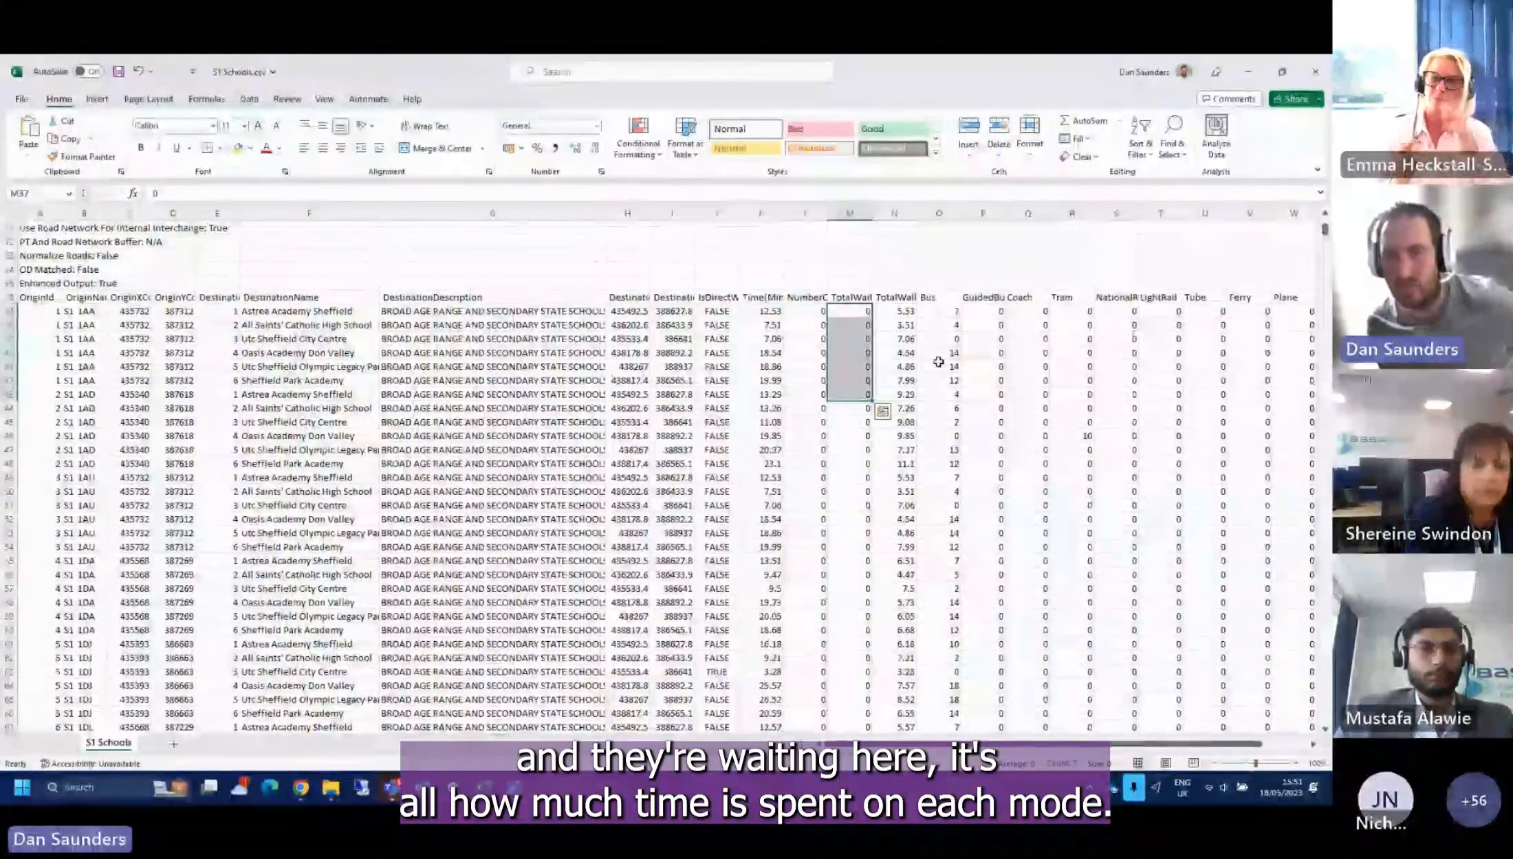
drag(939, 312, 940, 382)
click(1027, 730)
mouse_move(1028, 745)
mouse_down()
mouse_move(1065, 745)
mouse_move(1024, 744)
mouse_up()
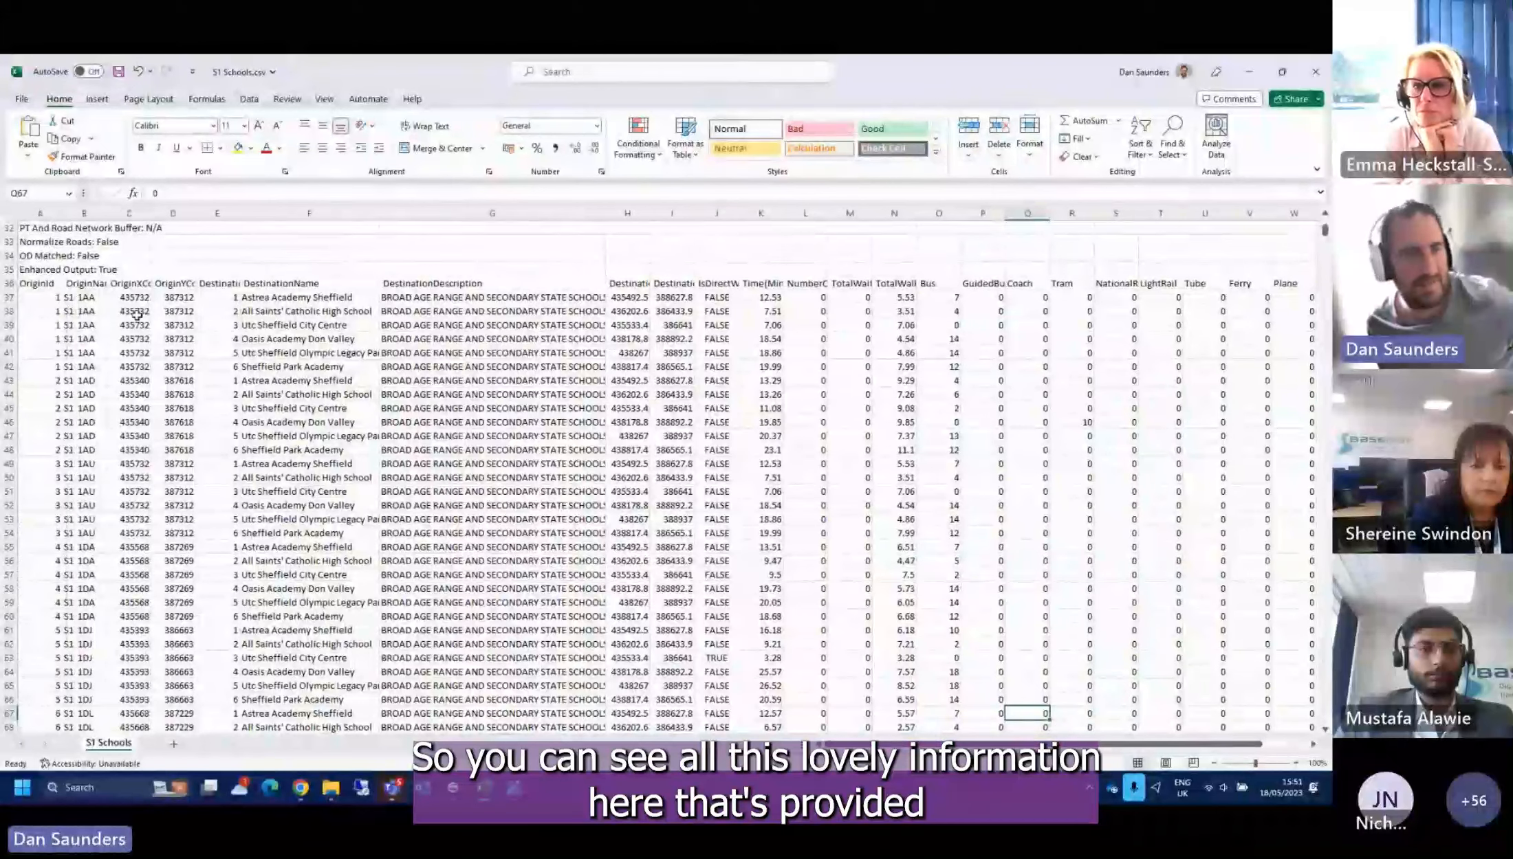
Add filters to the results table's header row 36
click(9, 284)
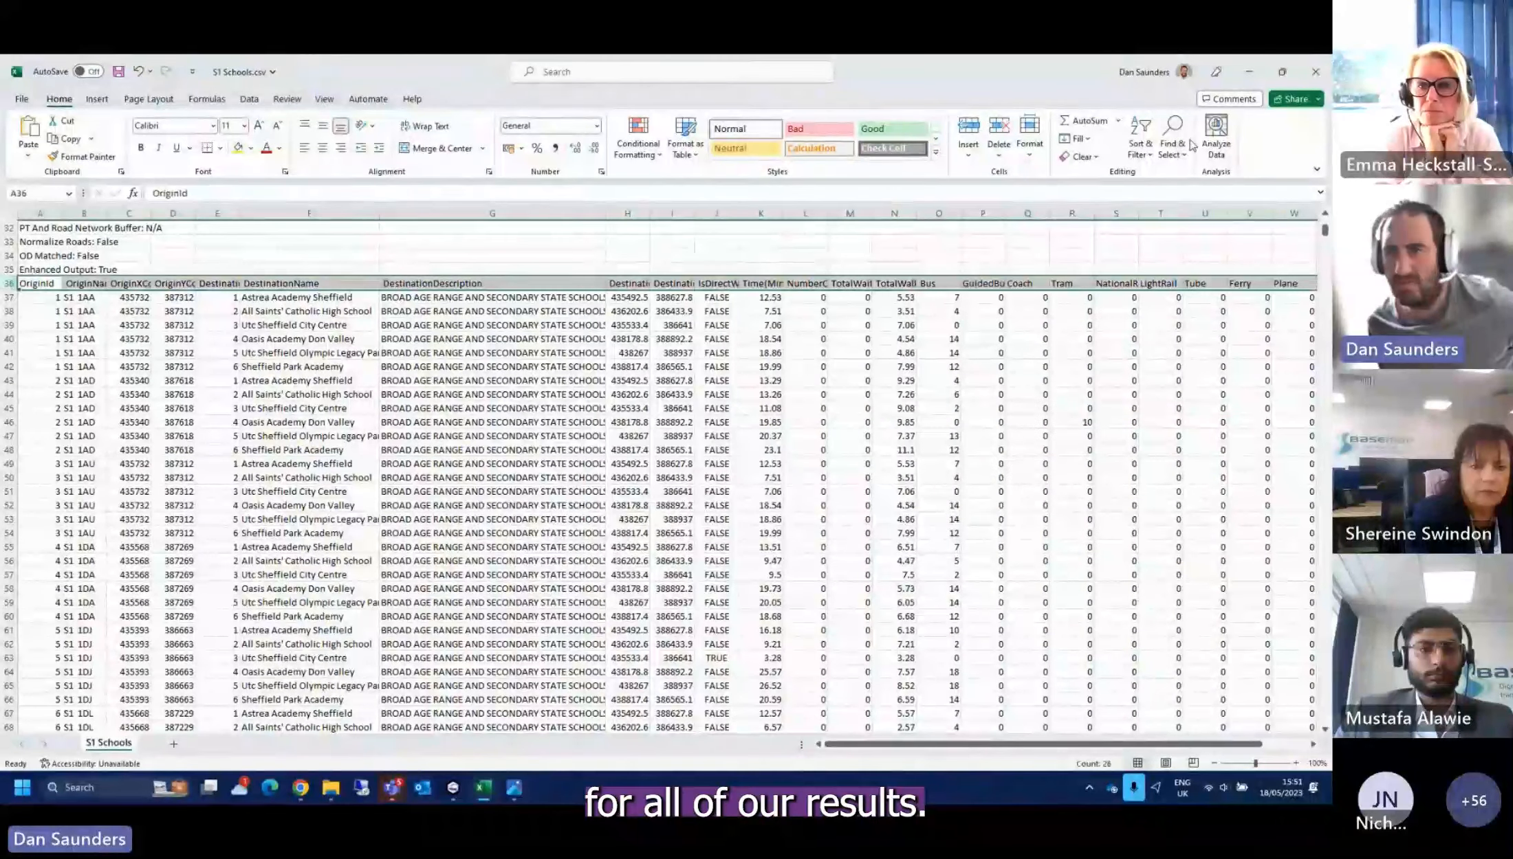
click(1135, 151)
click(1168, 236)
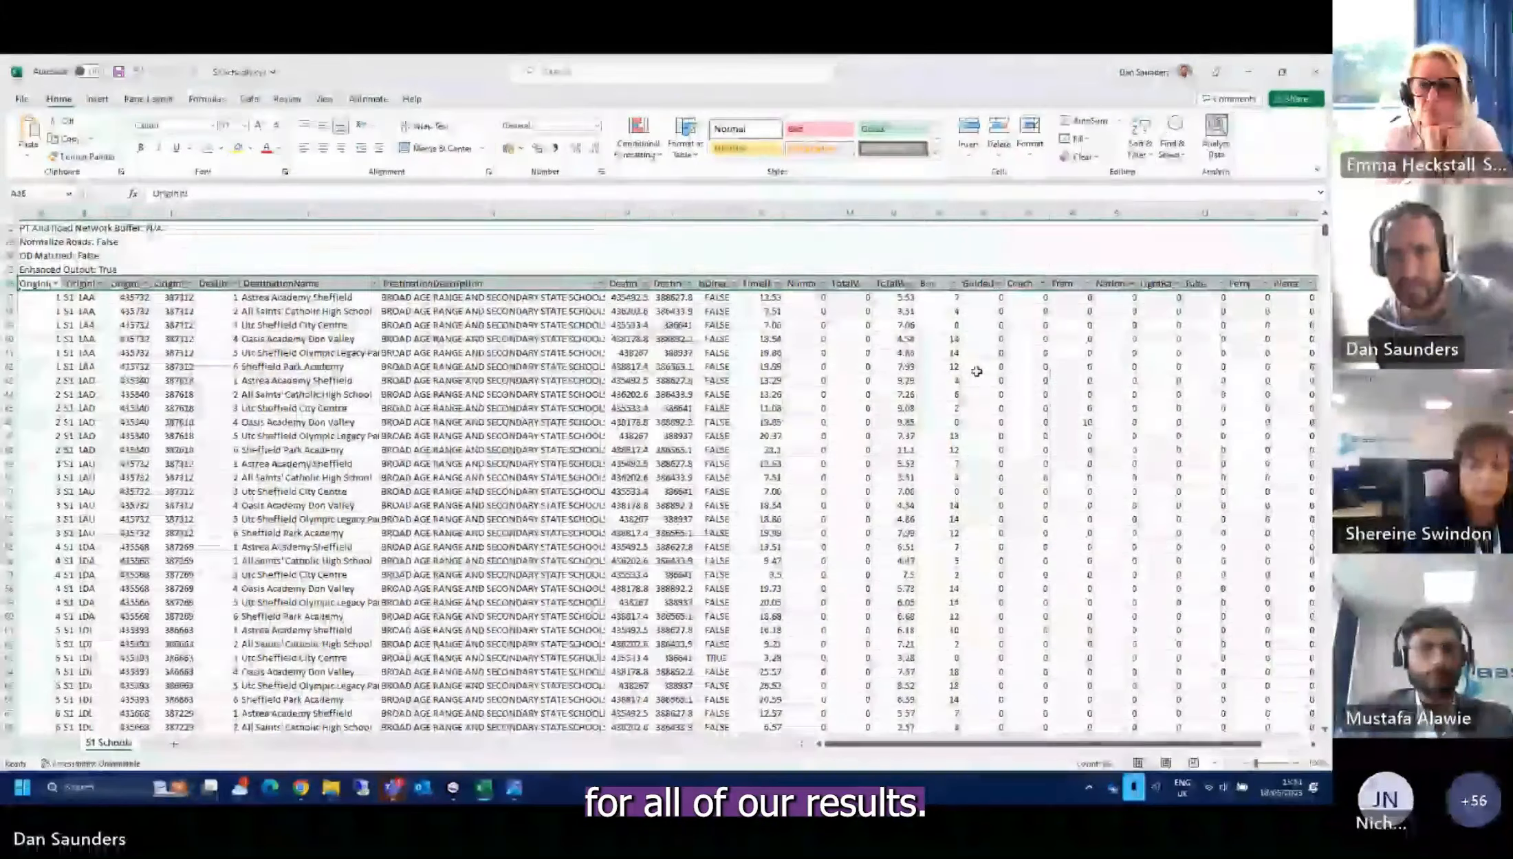
click(981, 367)
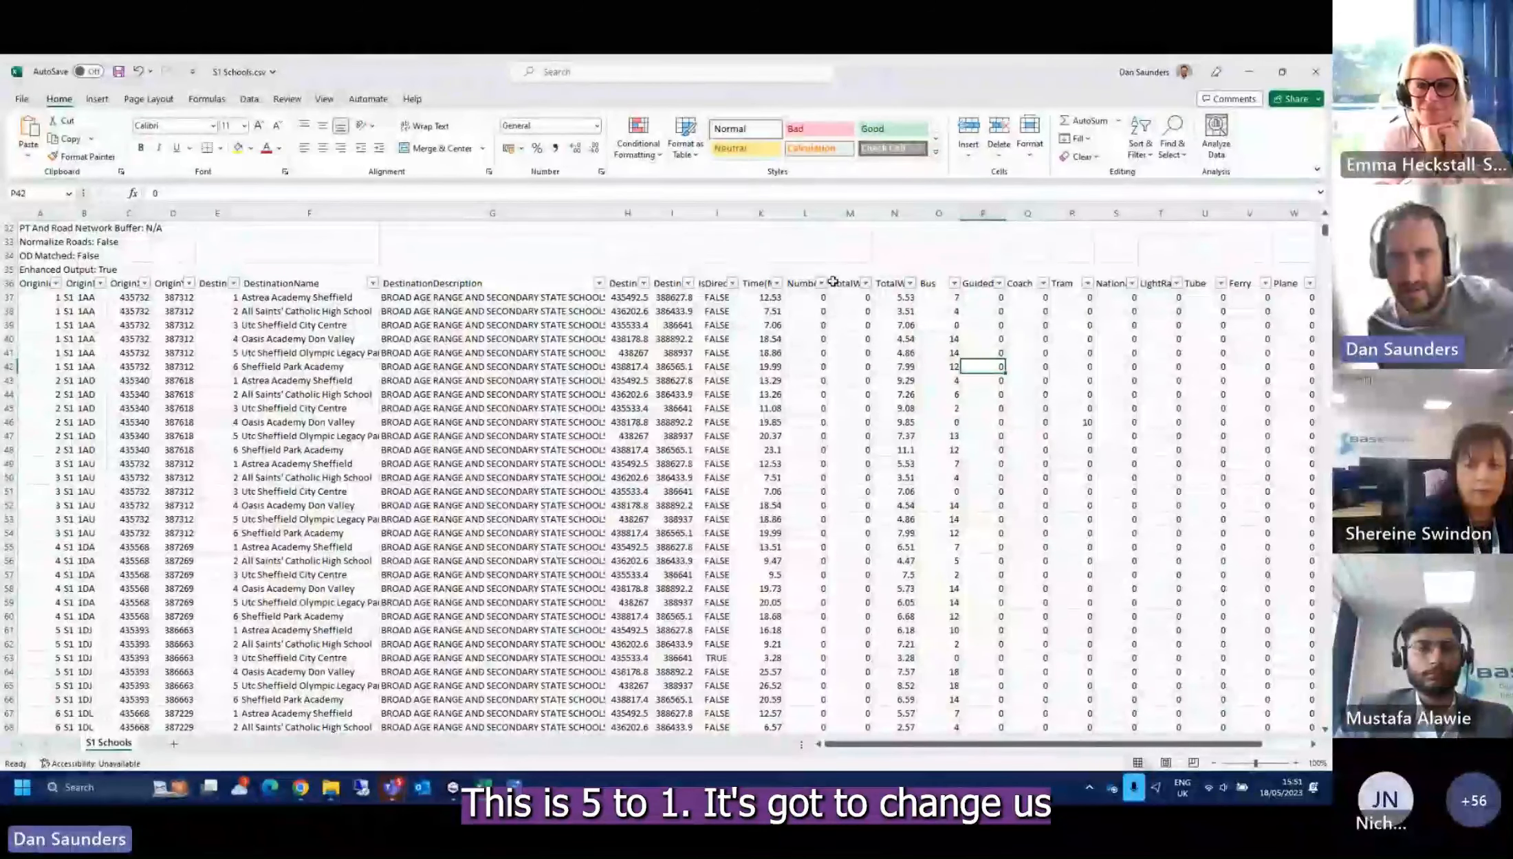
Filter the number-of-changes column to show only journeys with 1 interchange, excluding 0
click(866, 283)
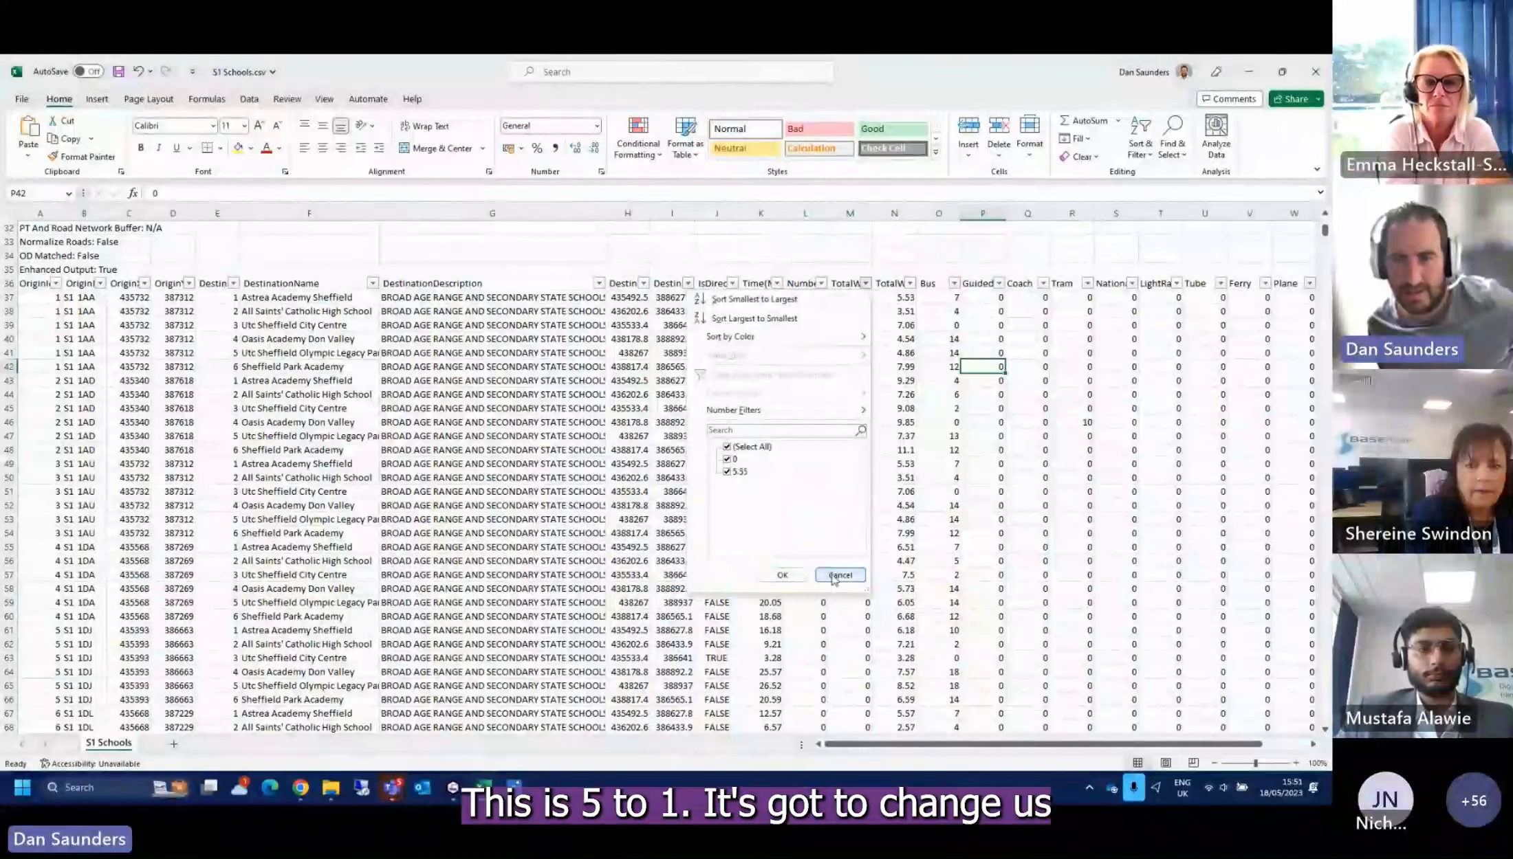
click(840, 578)
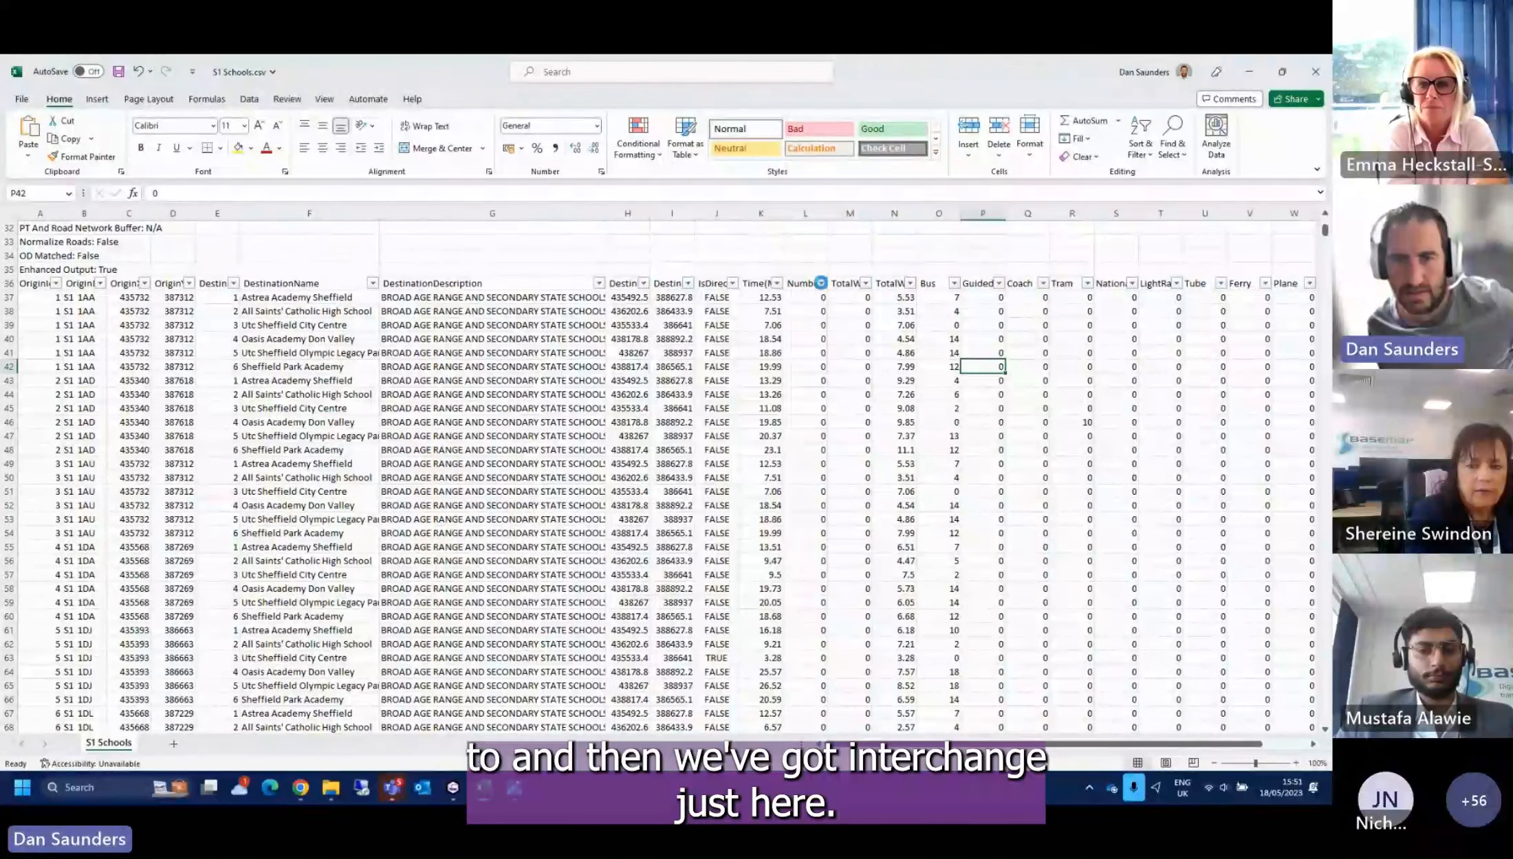
click(821, 283)
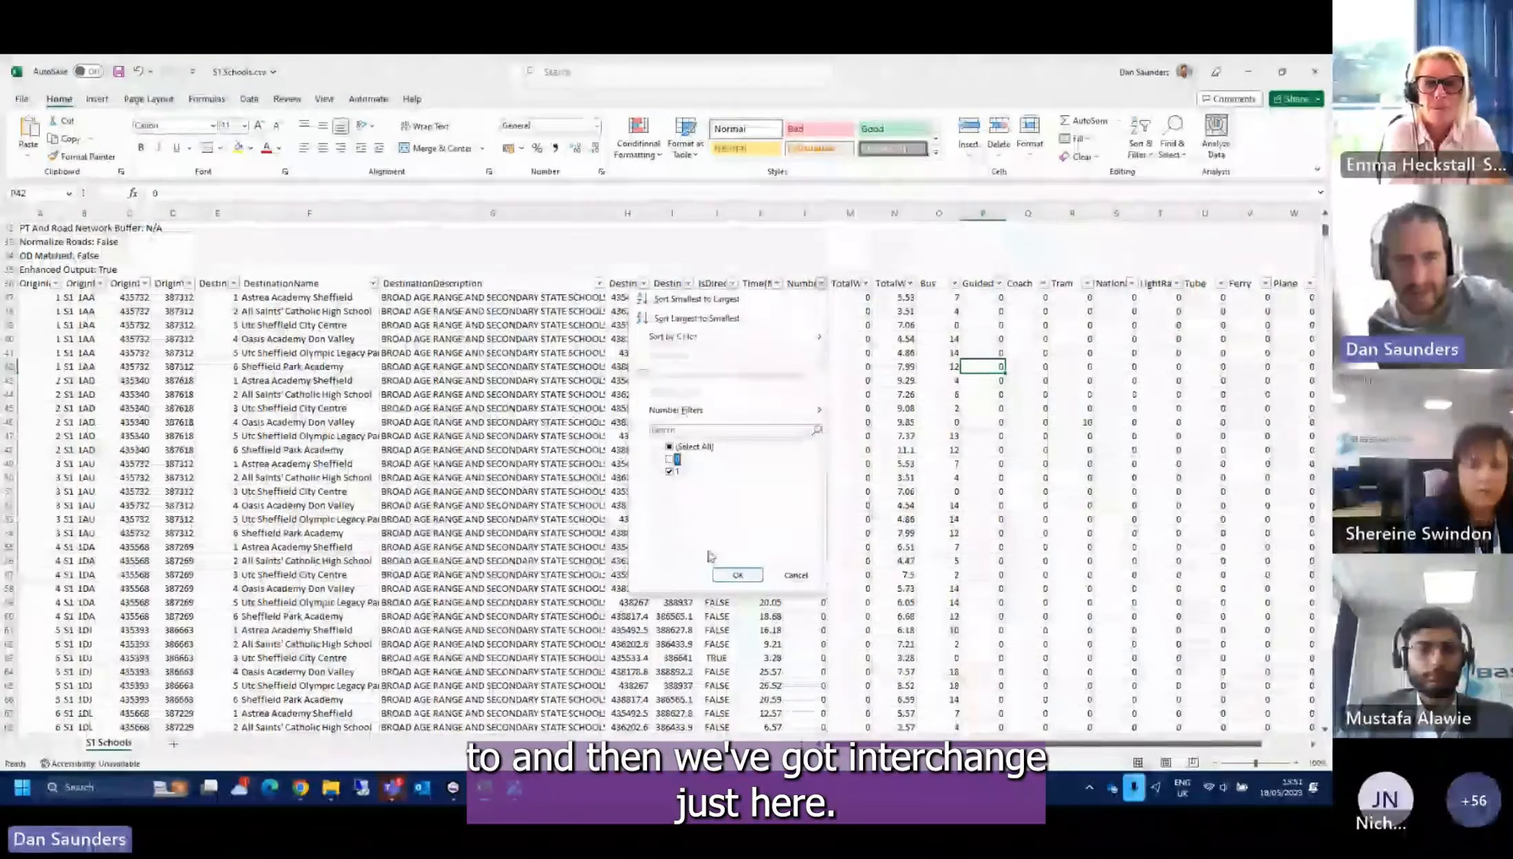
click(737, 575)
click(850, 437)
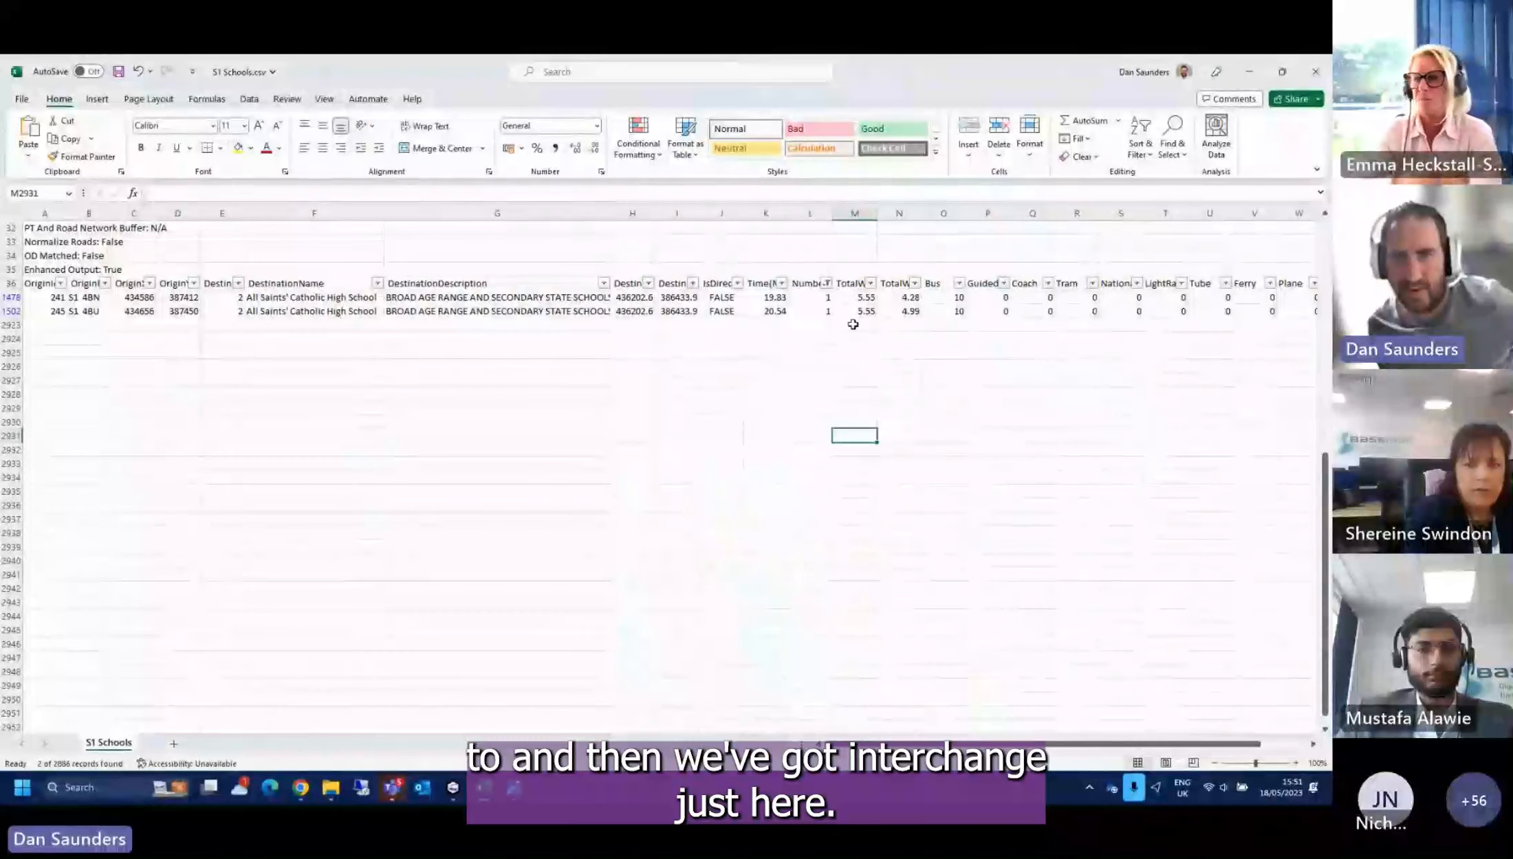
Check the total walking times and origin postcode in the filtered rows, and close S1 Schools.csv without saving
click(909, 298)
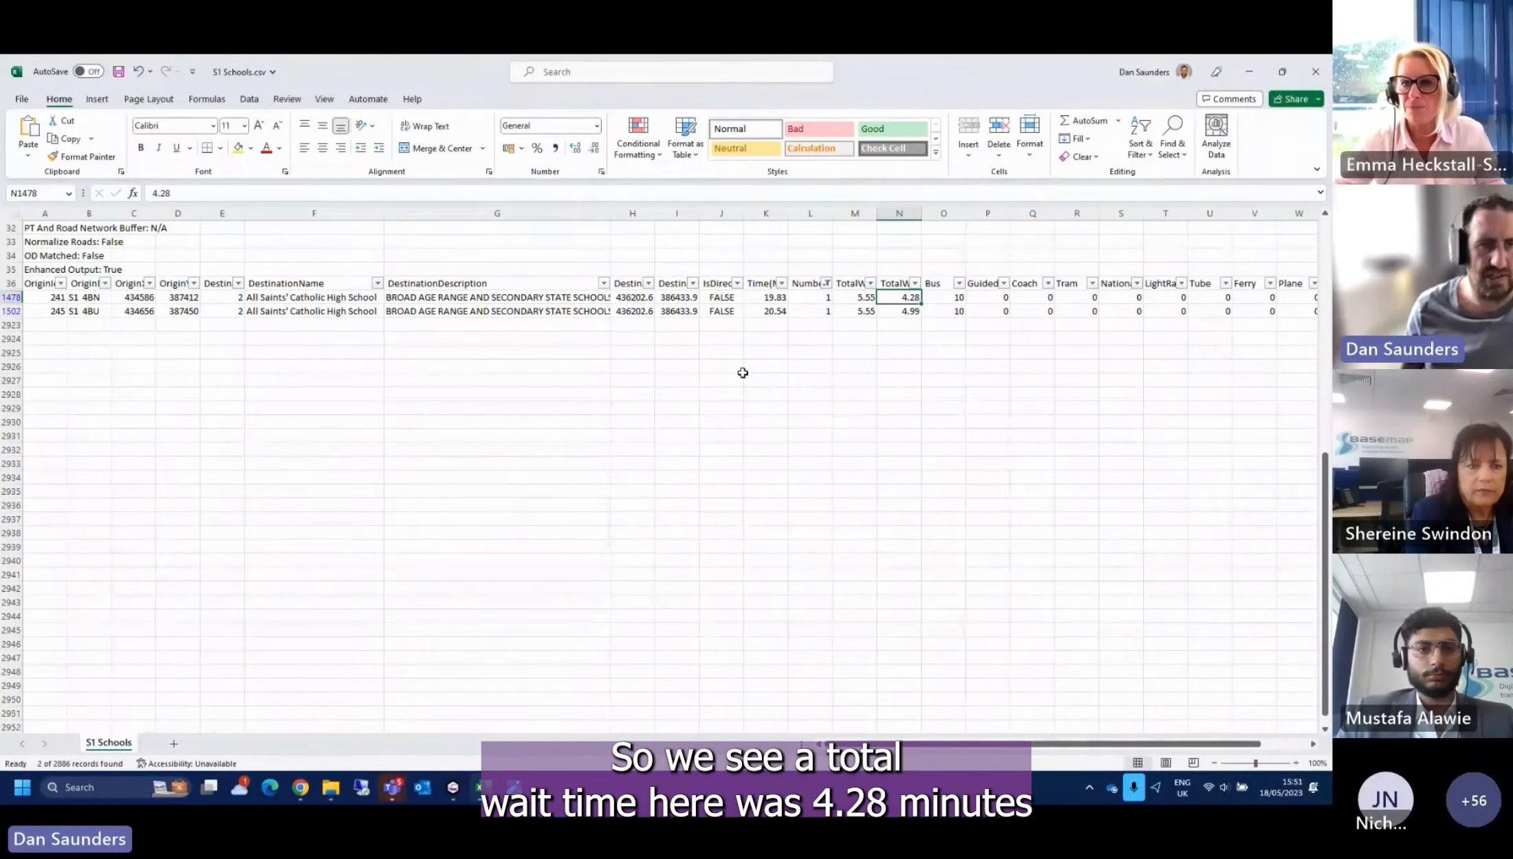
click(89, 313)
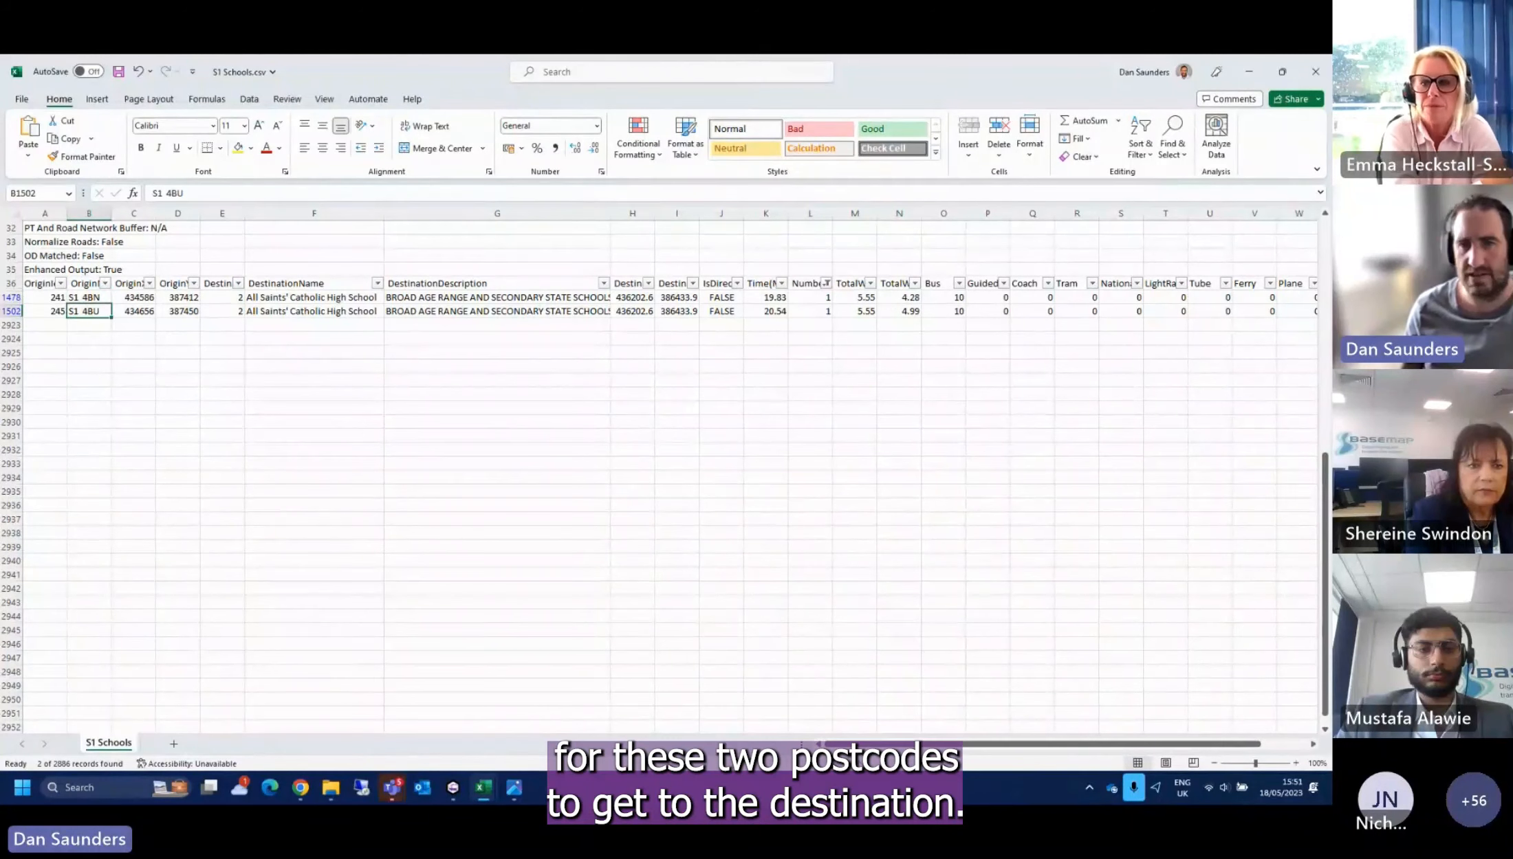
click(910, 315)
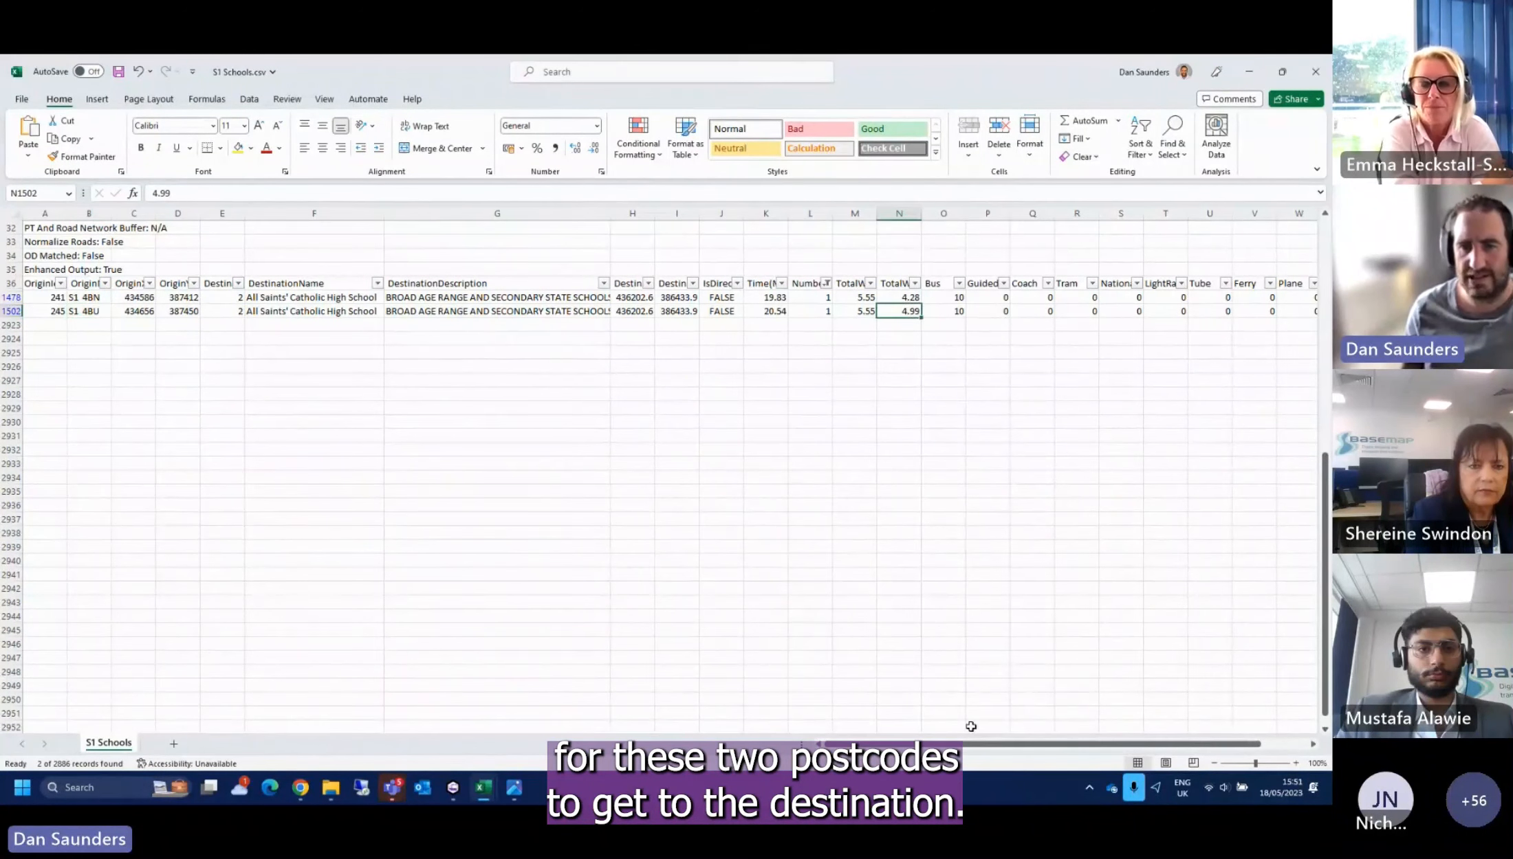
mouse_move(974, 744)
mouse_down()
mouse_move(1045, 745)
mouse_move(971, 744)
mouse_up()
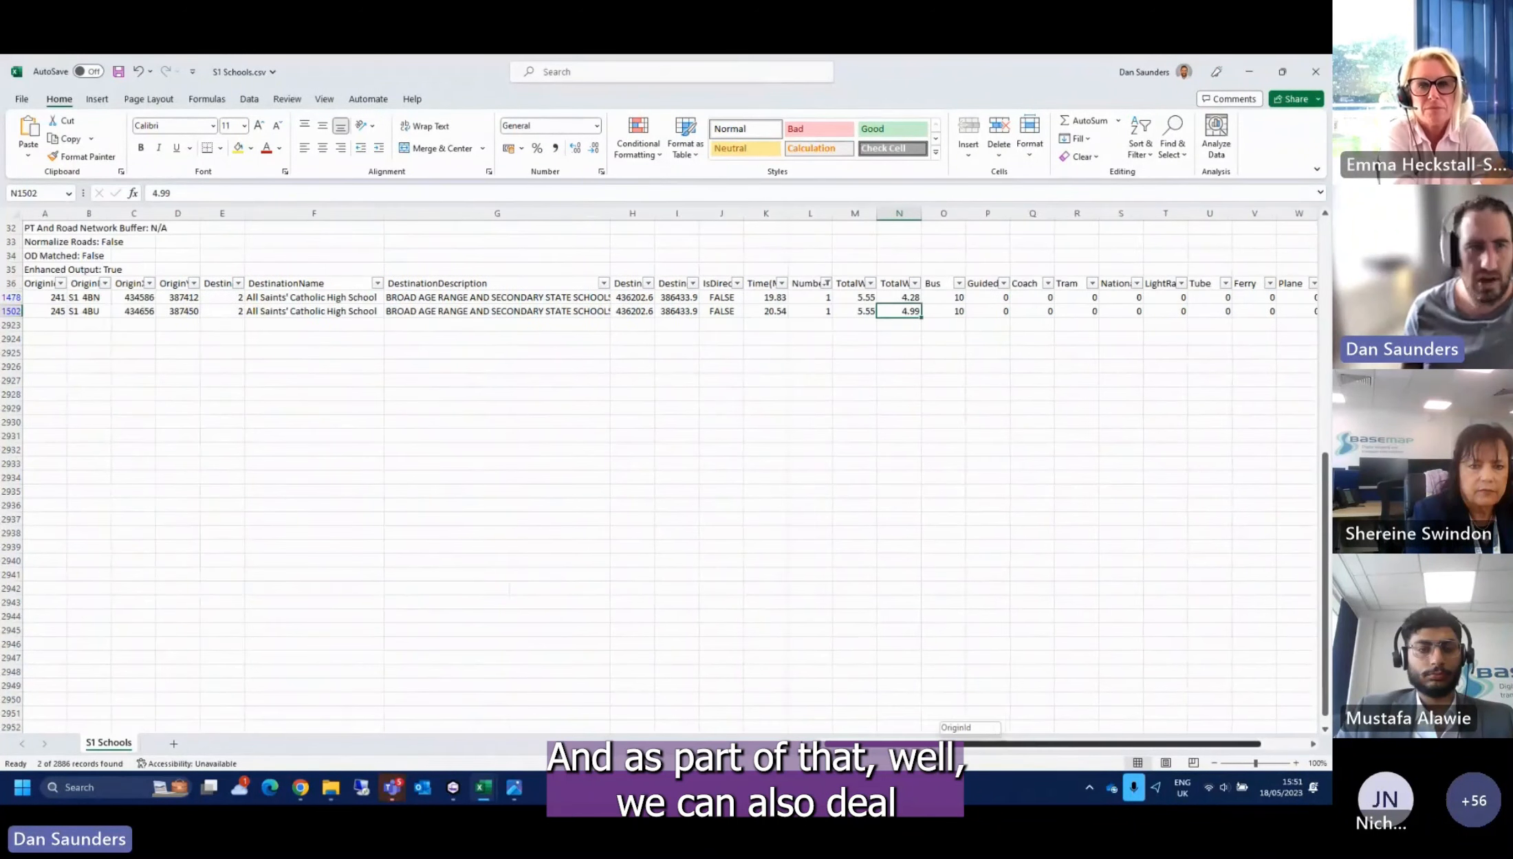
click(1318, 76)
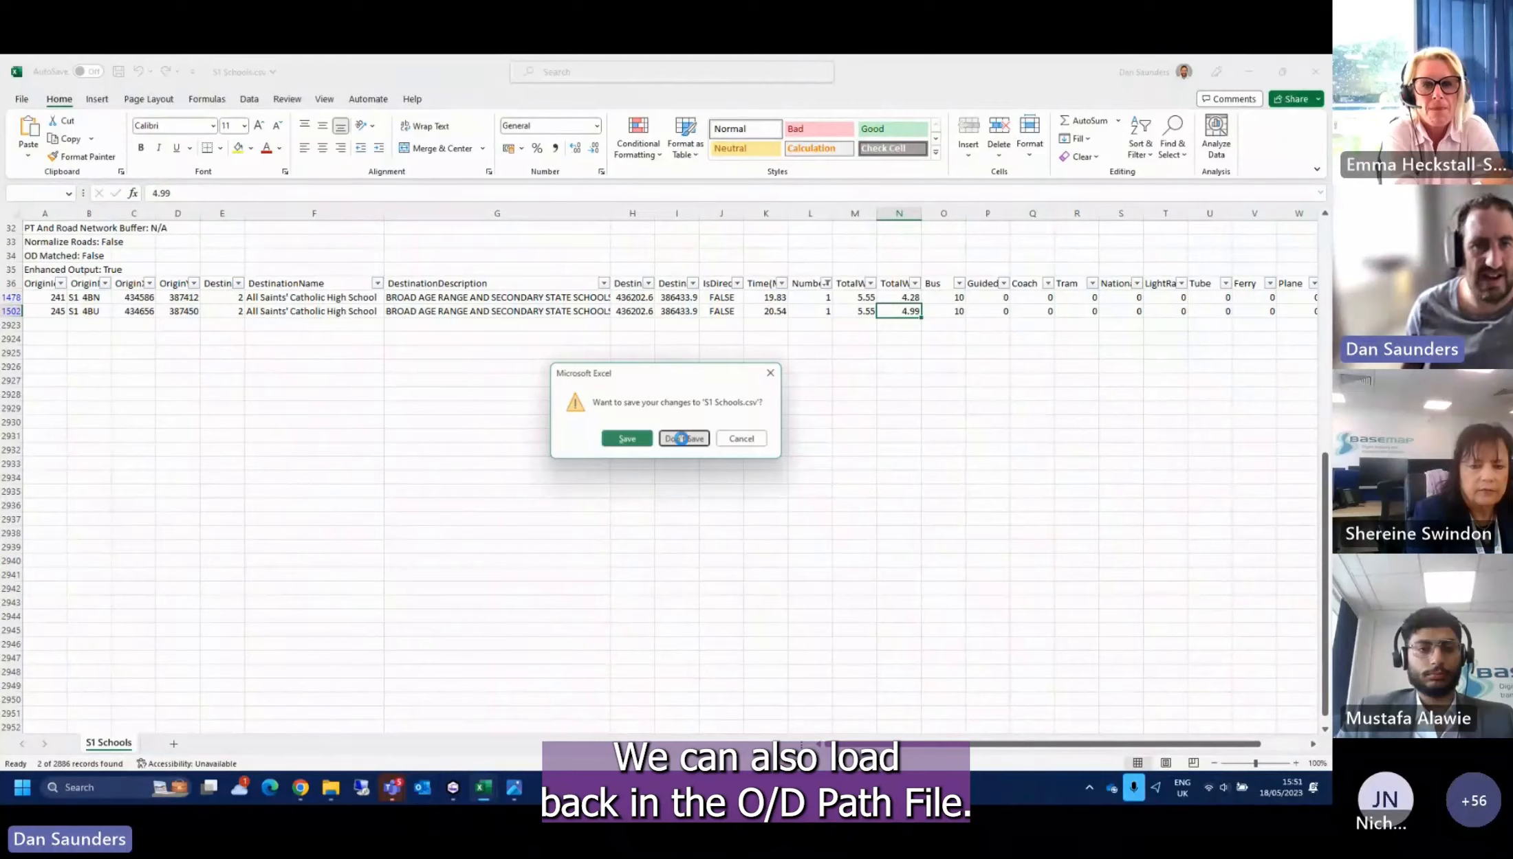
click(681, 438)
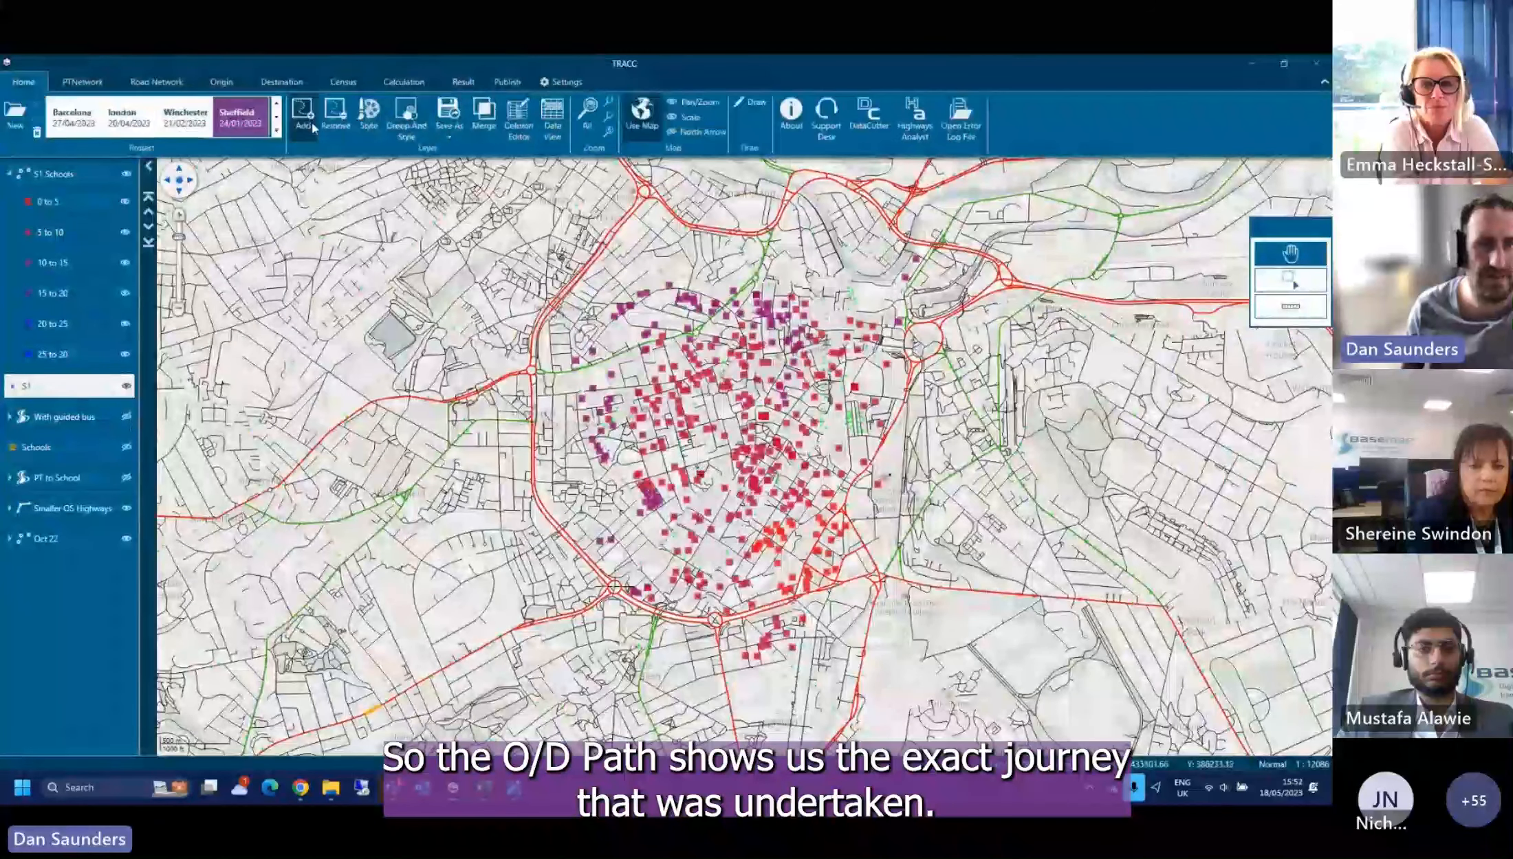
Add a layer in TRACC from the file 2_4_435340_388892.csv in the 2023 project's OD Paths folder
click(312, 121)
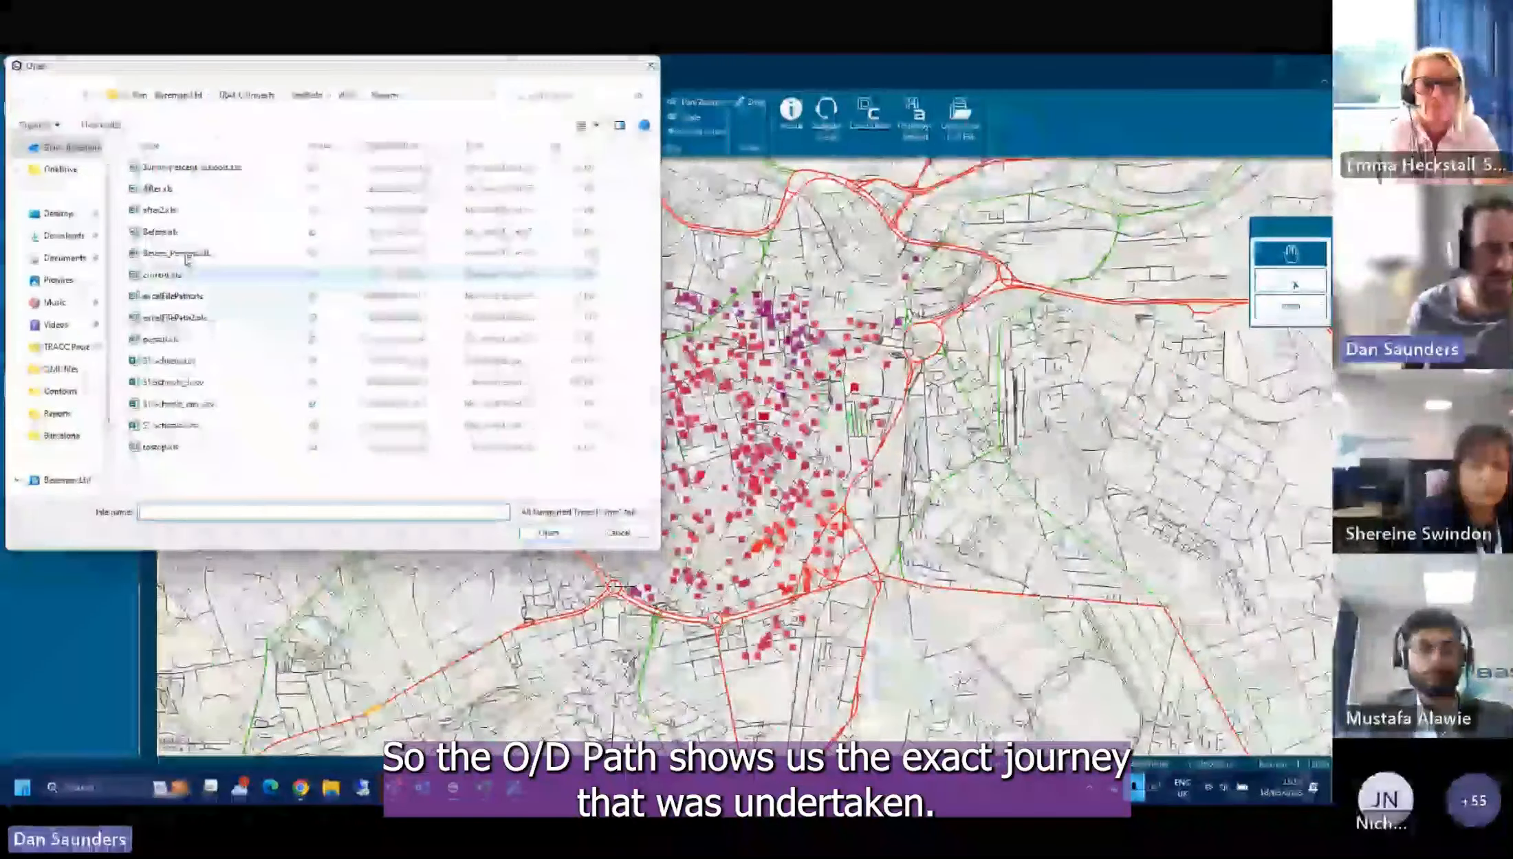
click(347, 95)
double_click(156, 233)
mouse_move(655, 157)
mouse_down()
mouse_move(649, 487)
mouse_move(646, 150)
mouse_up()
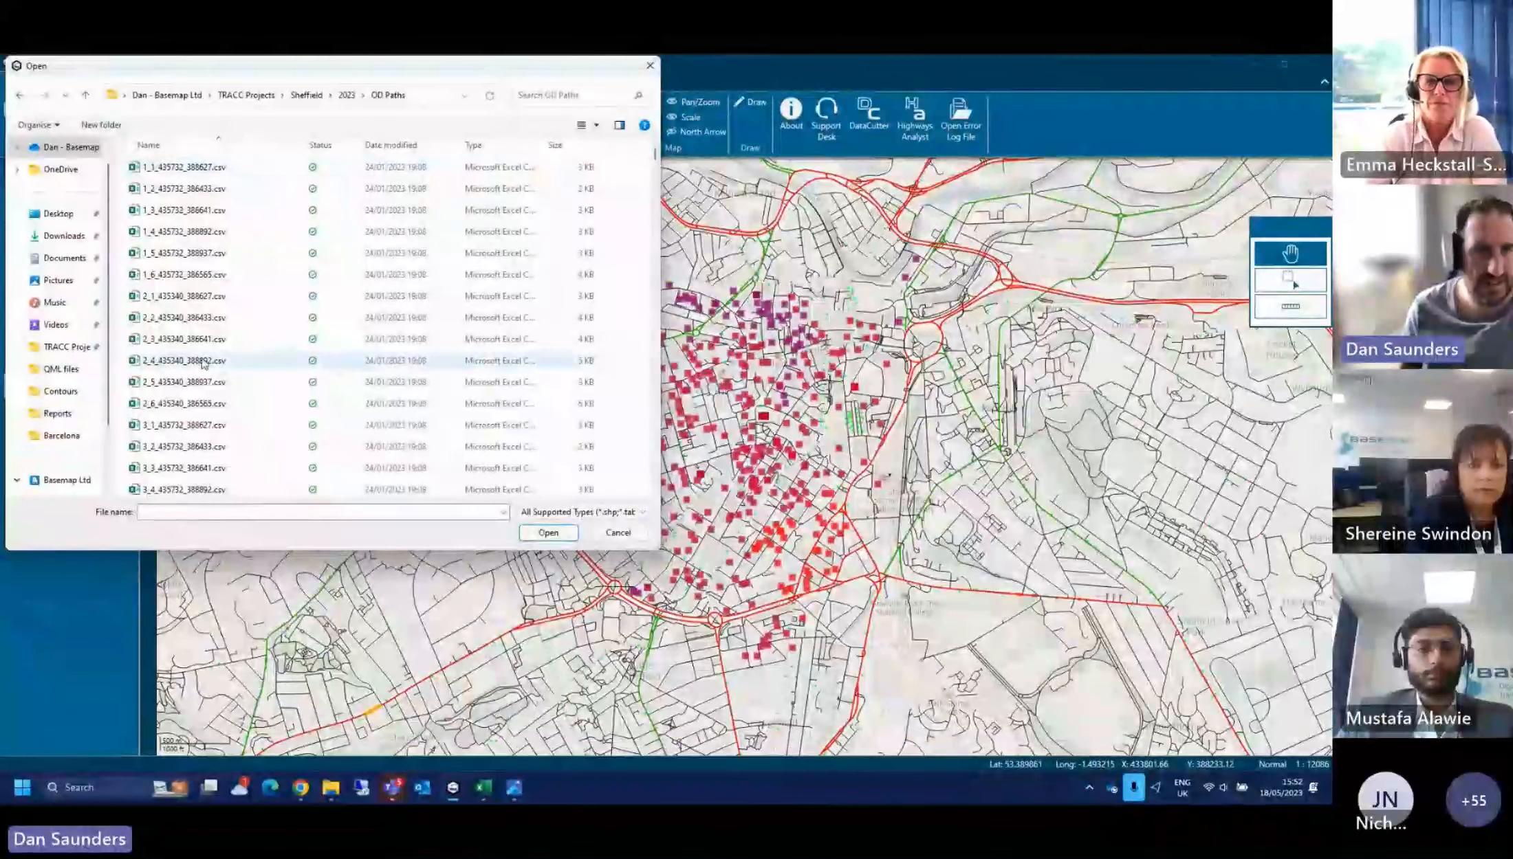
click(177, 363)
double_click(178, 363)
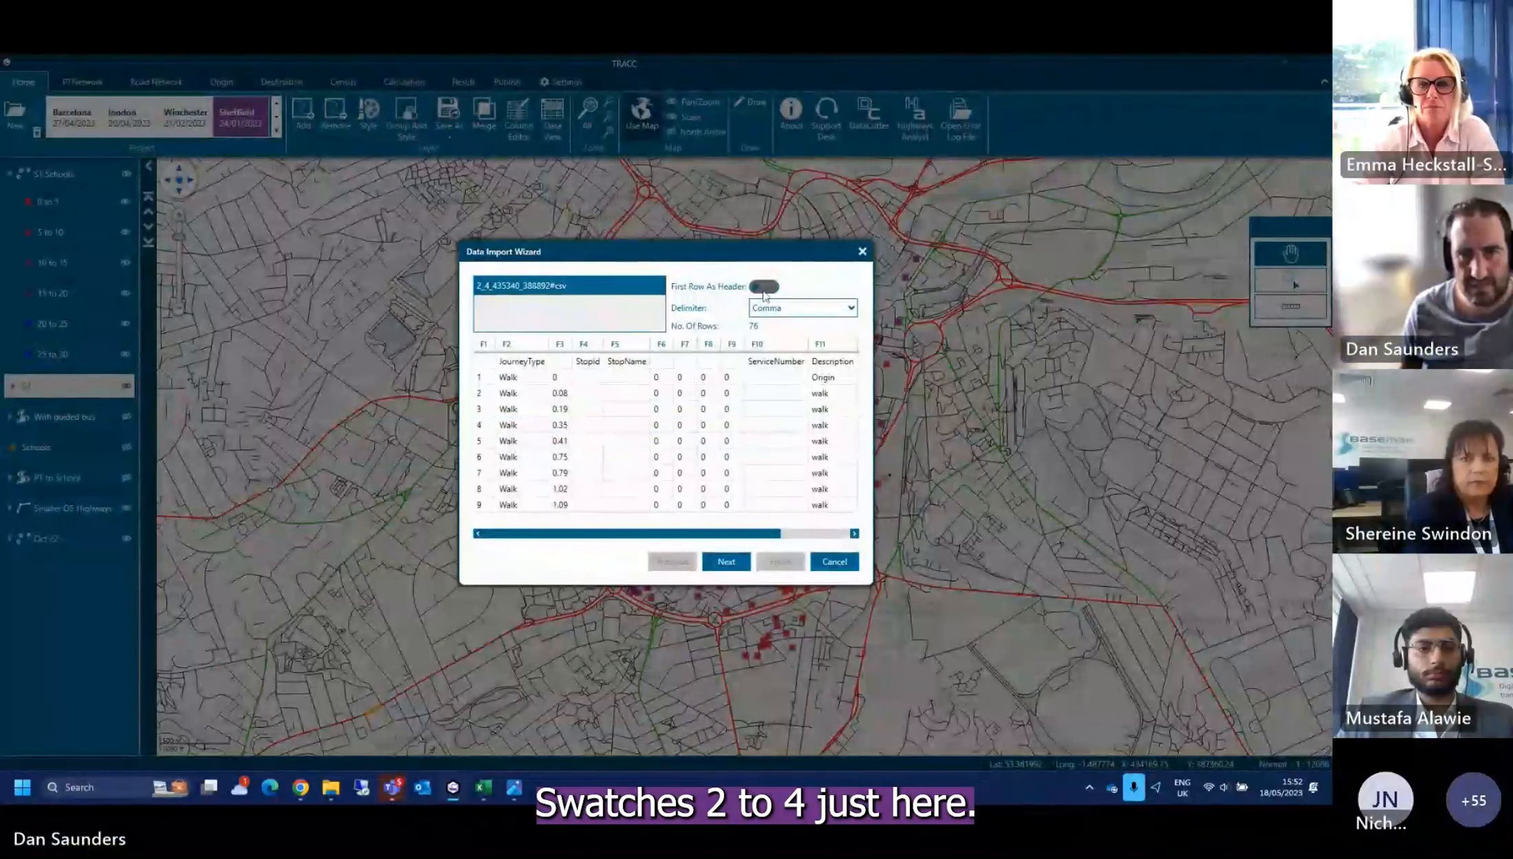
Import the OD path file with its first row as header, using XCoord and YCoord as coordinates without a geocode dataset
click(764, 289)
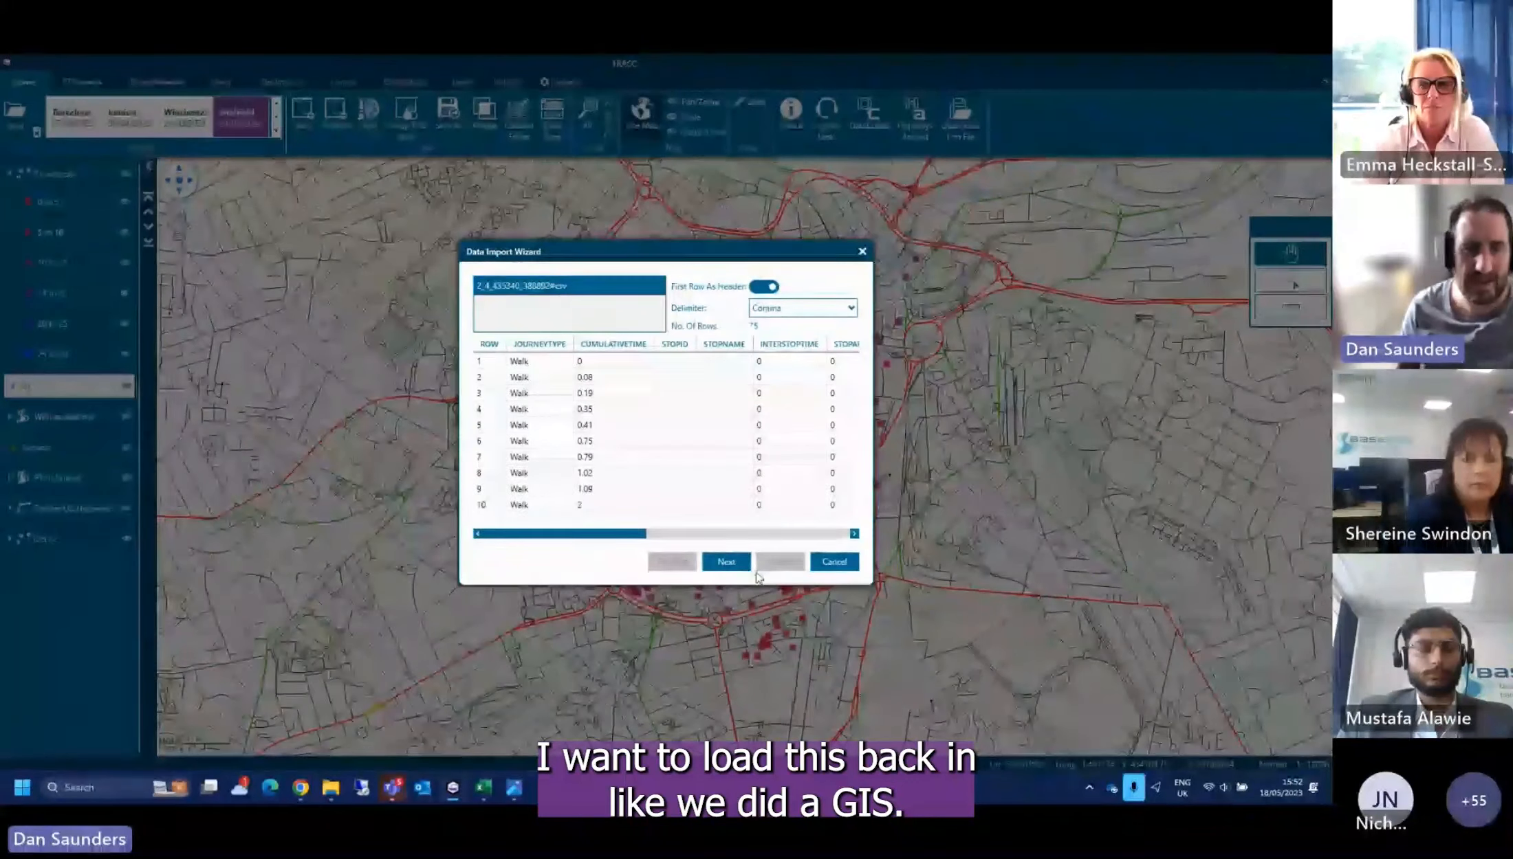
click(726, 562)
click(696, 390)
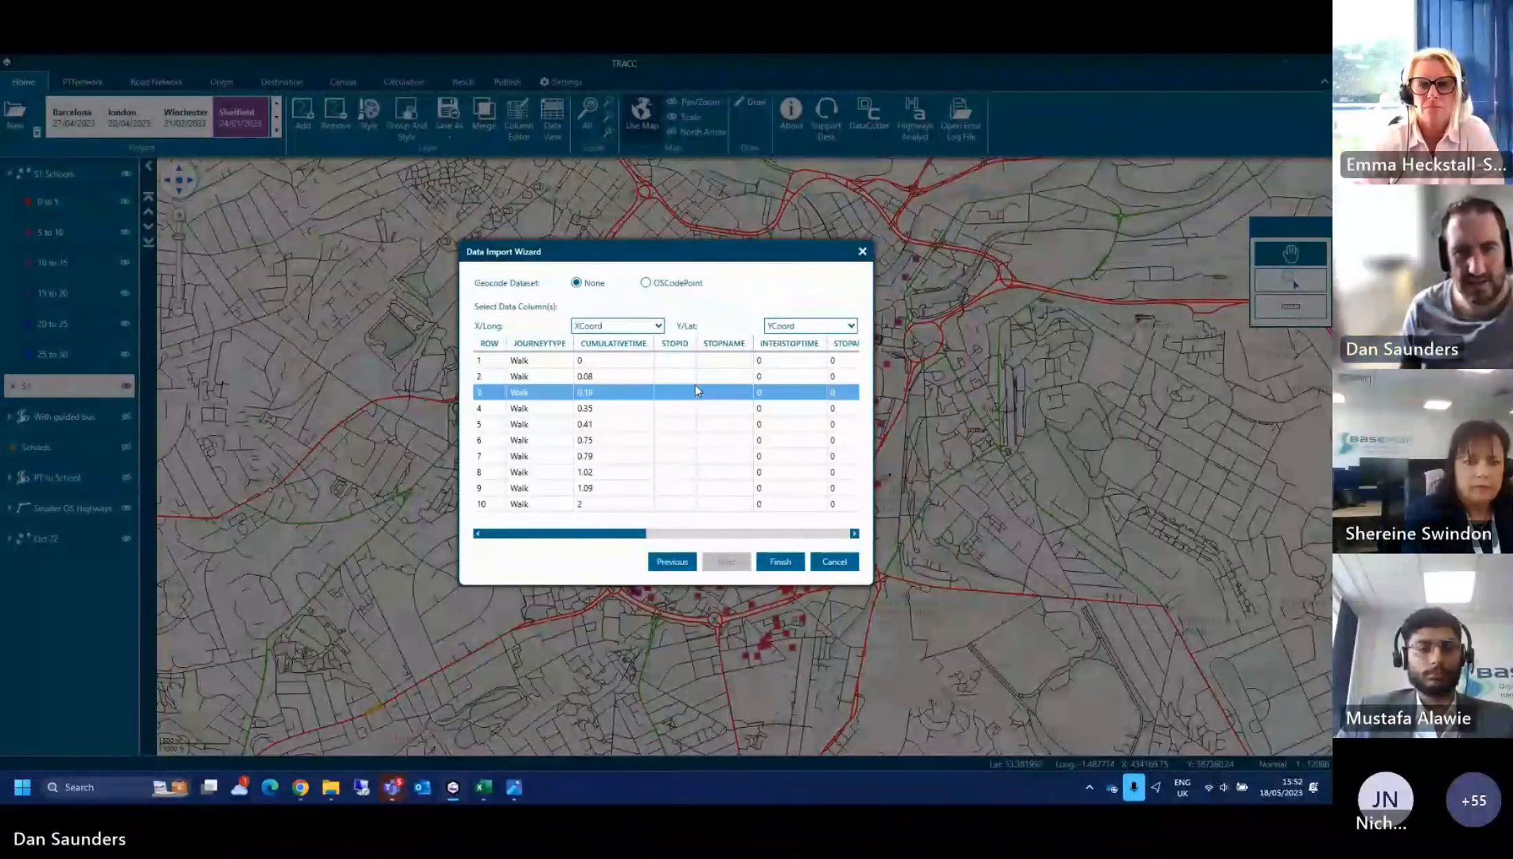
click(774, 563)
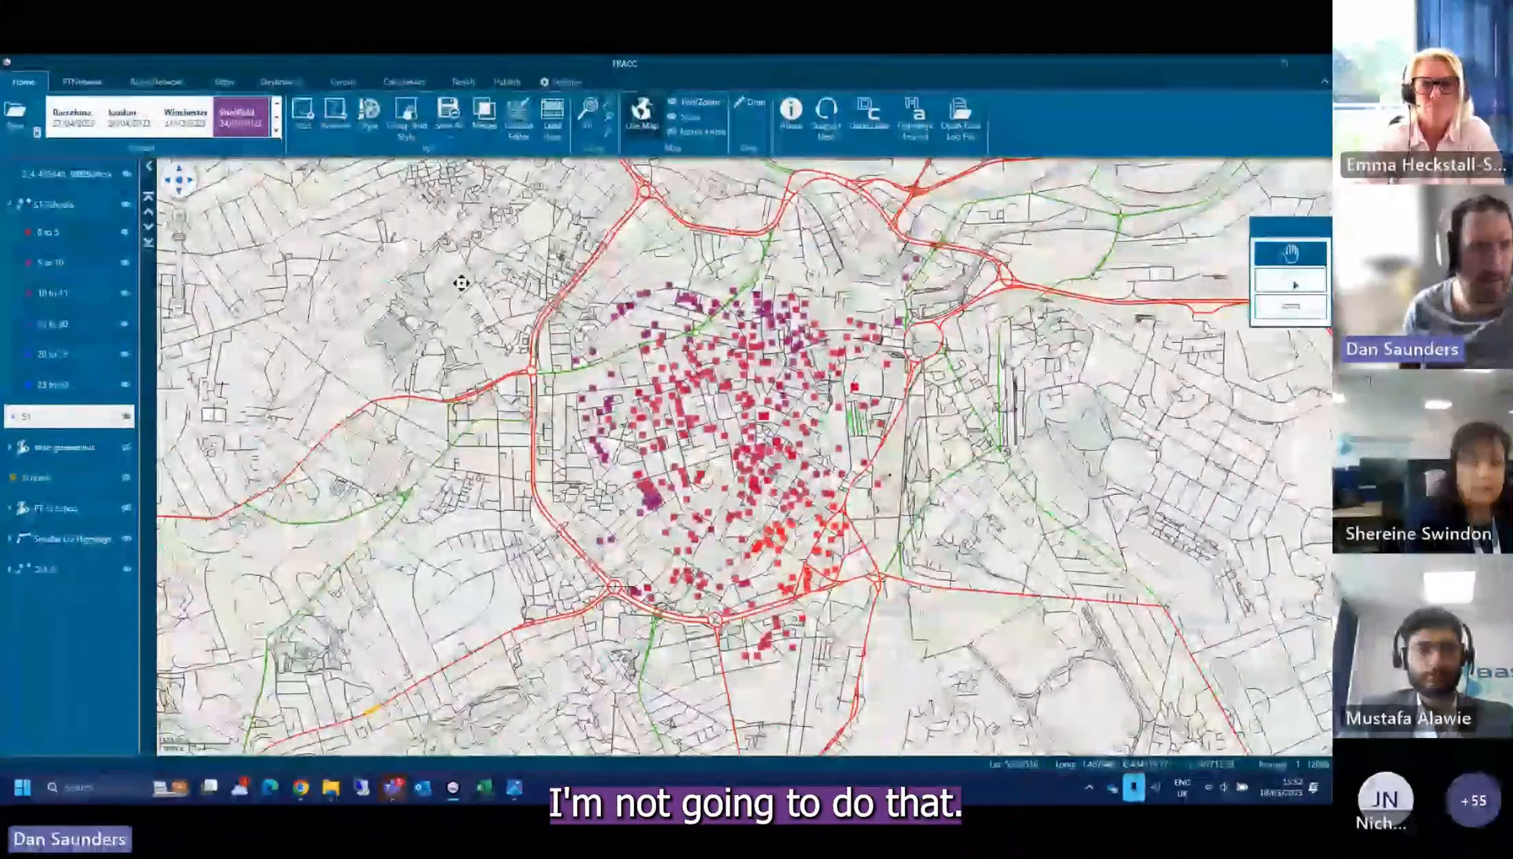
Style the imported OD path layer with a larger circle symbol
right_click(80, 180)
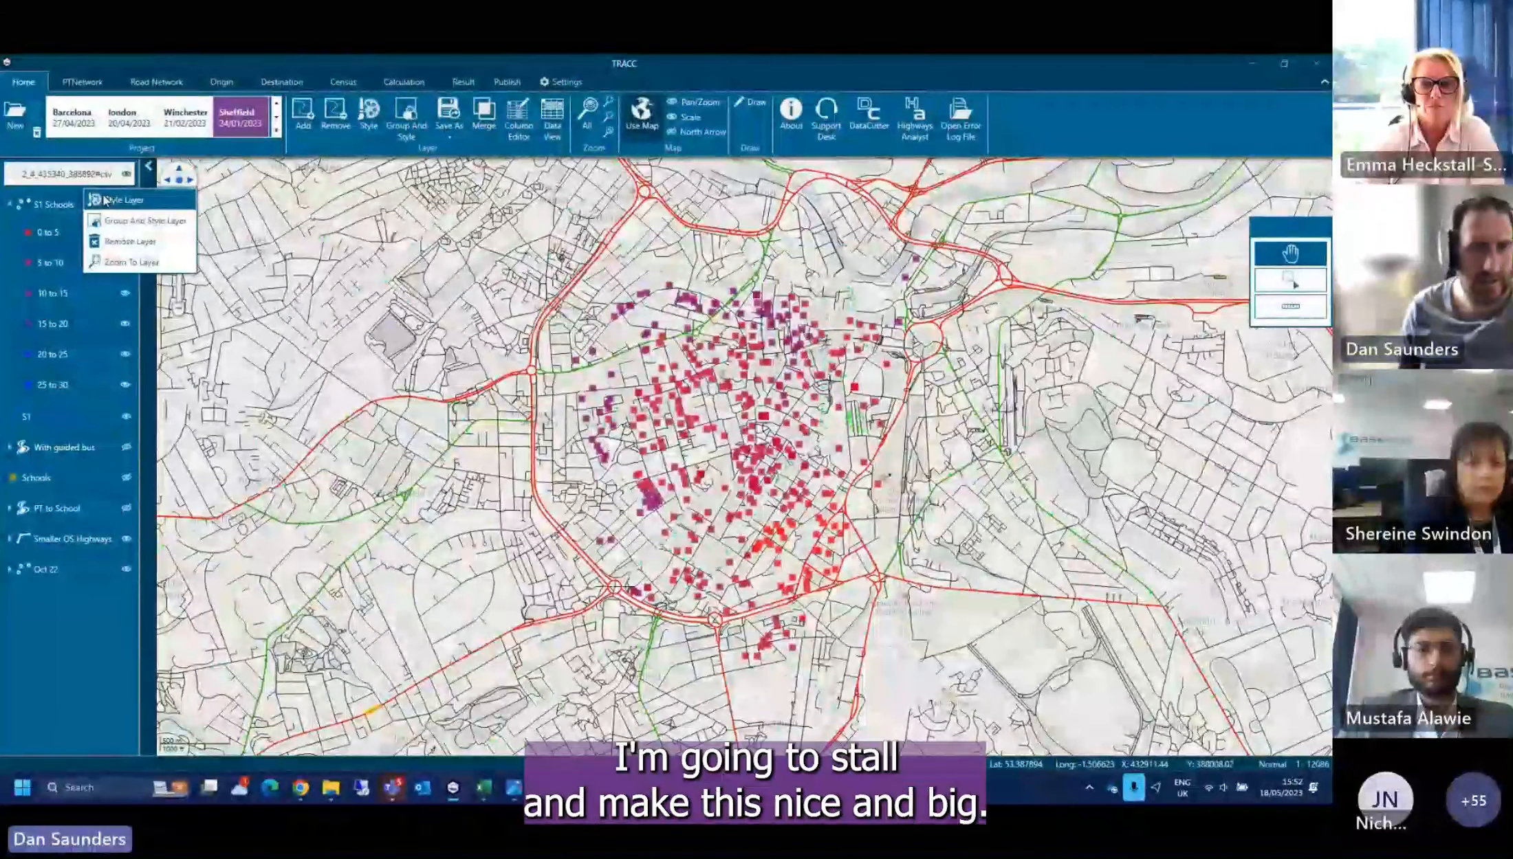
click(113, 199)
drag(566, 364, 615, 370)
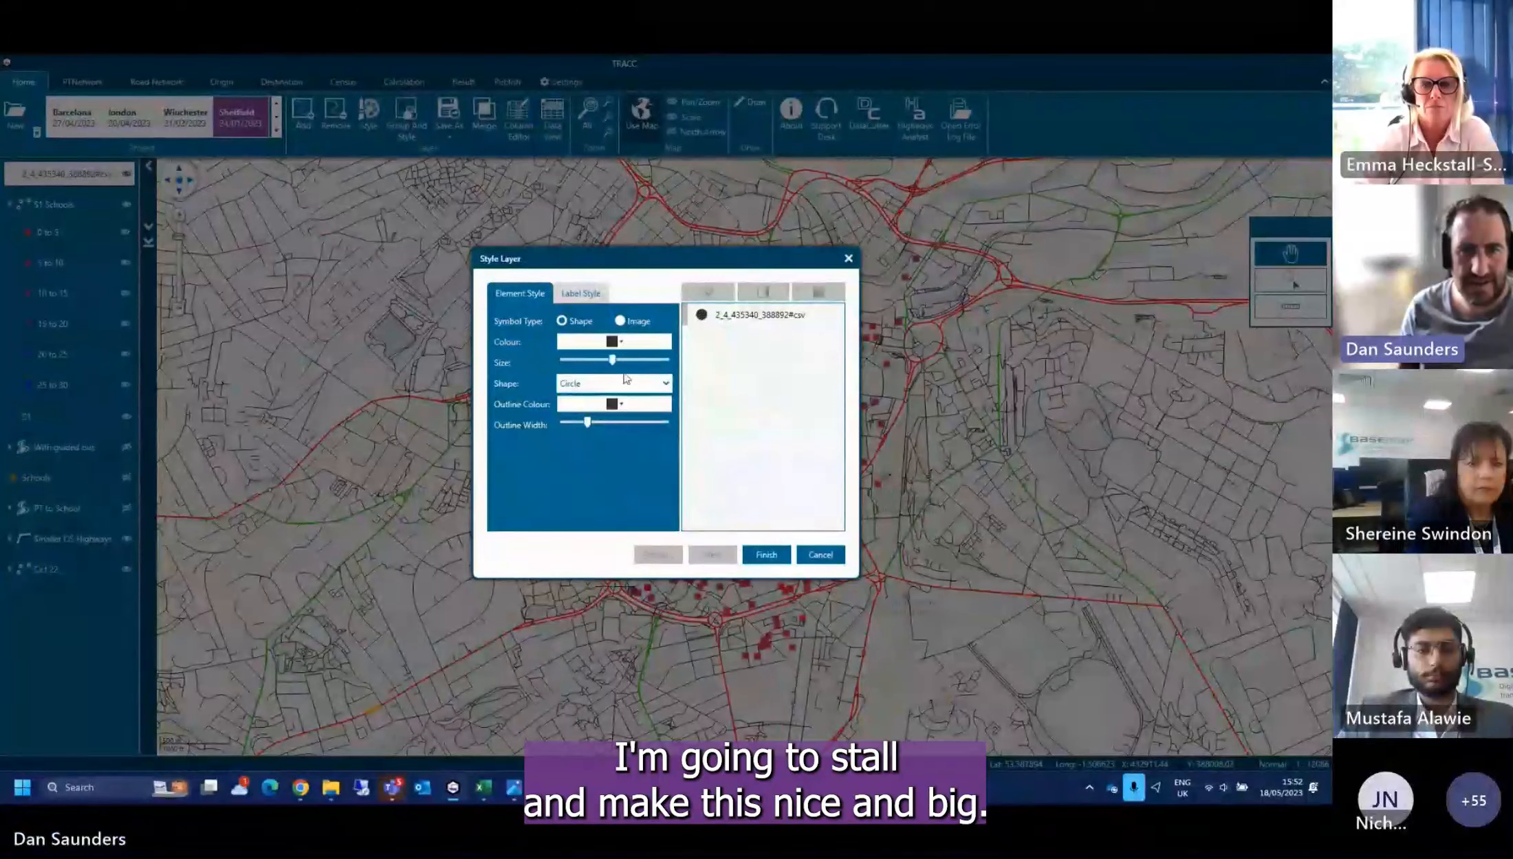
click(766, 554)
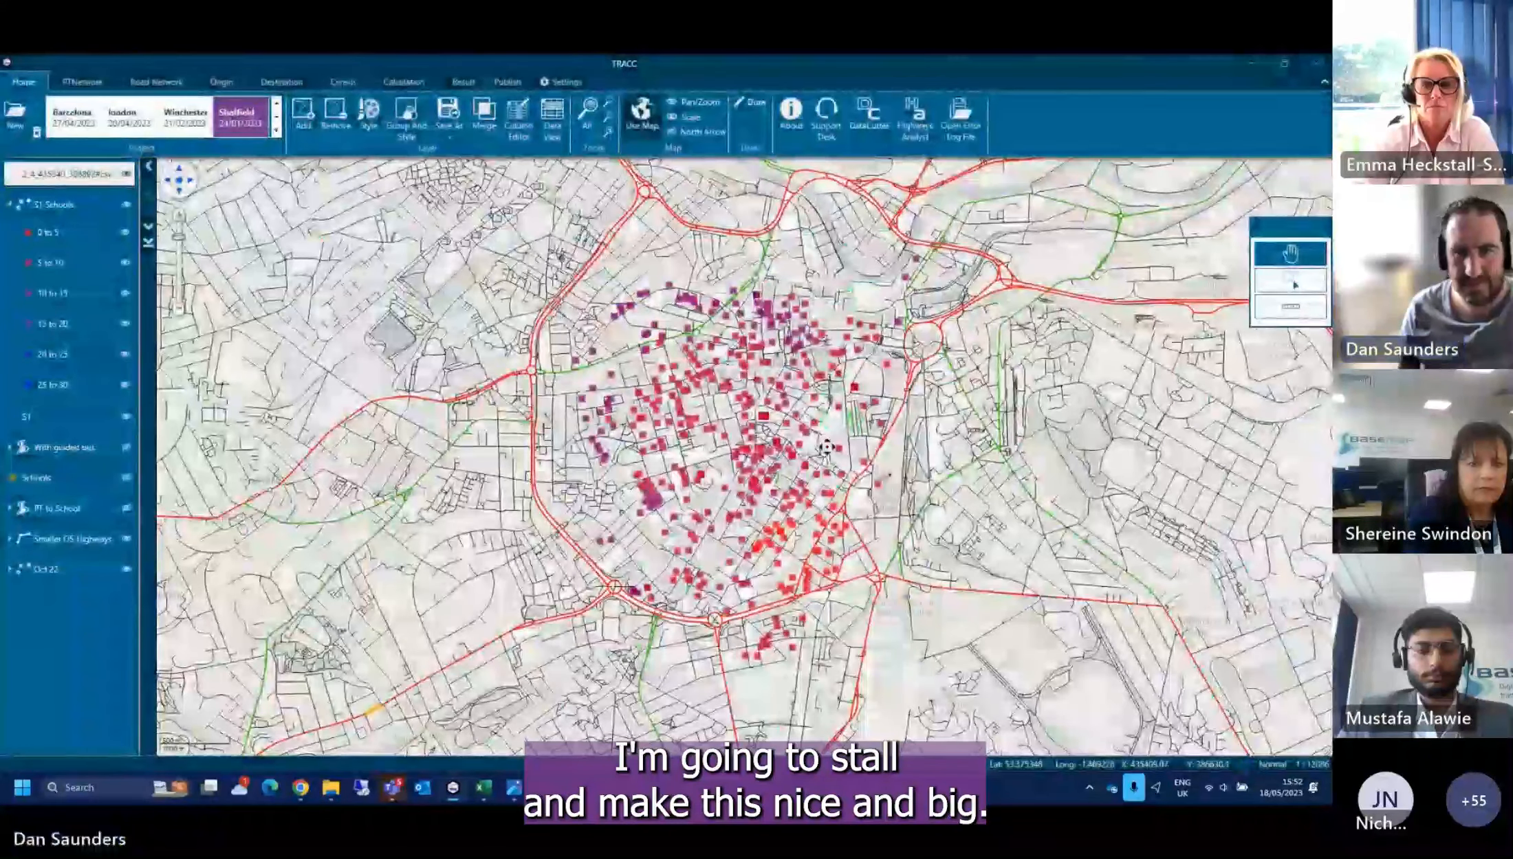
Bring the whole OD path into view and hide the Smaller OS Highways and S1 Schools layers
drag(885, 430, 735, 561)
drag(841, 469, 793, 500)
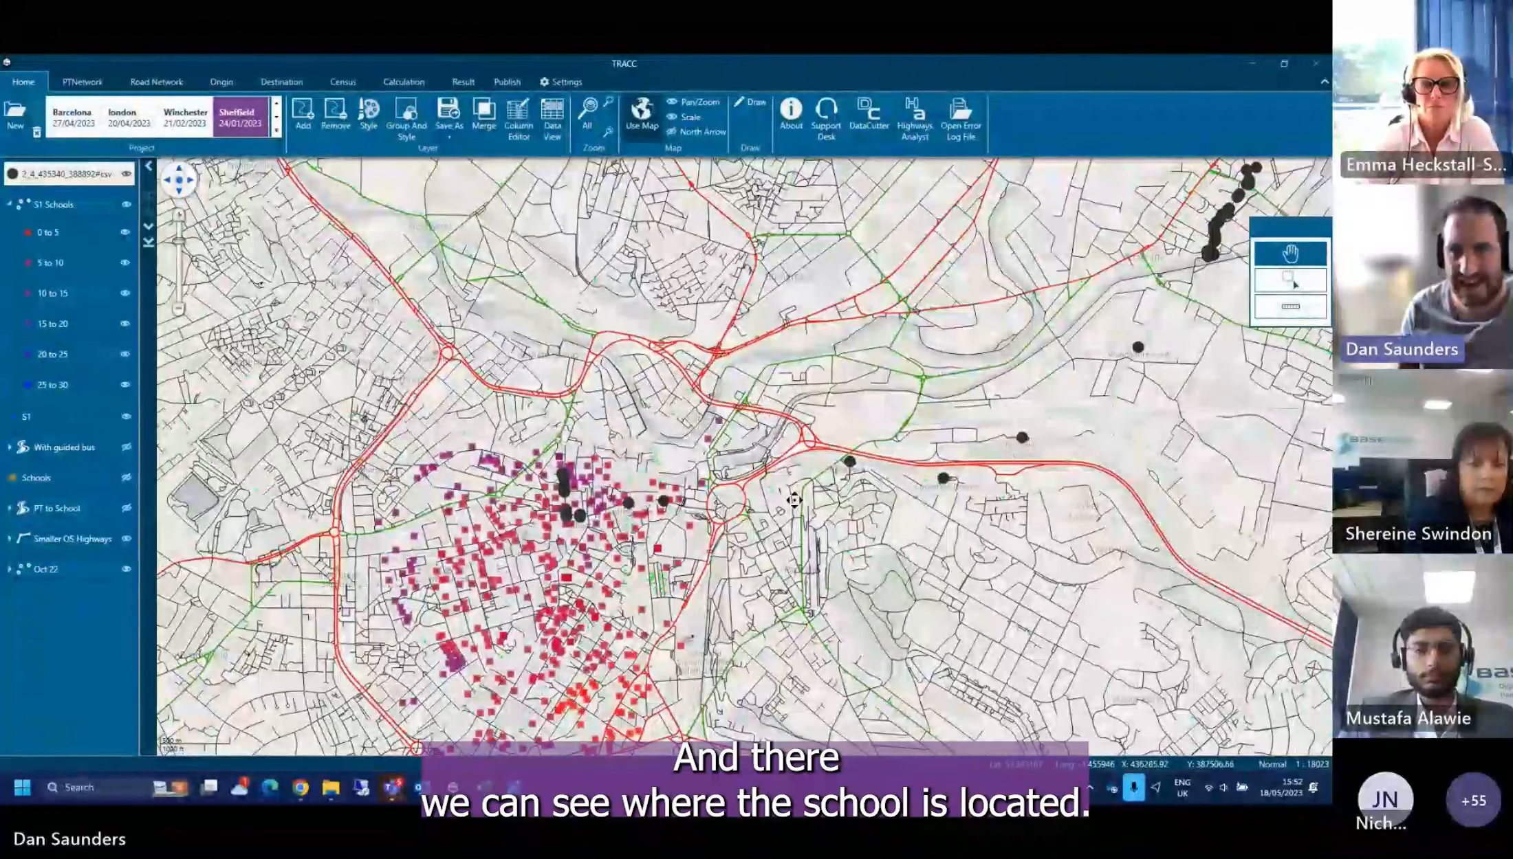
scroll(794, 500, down, 1)
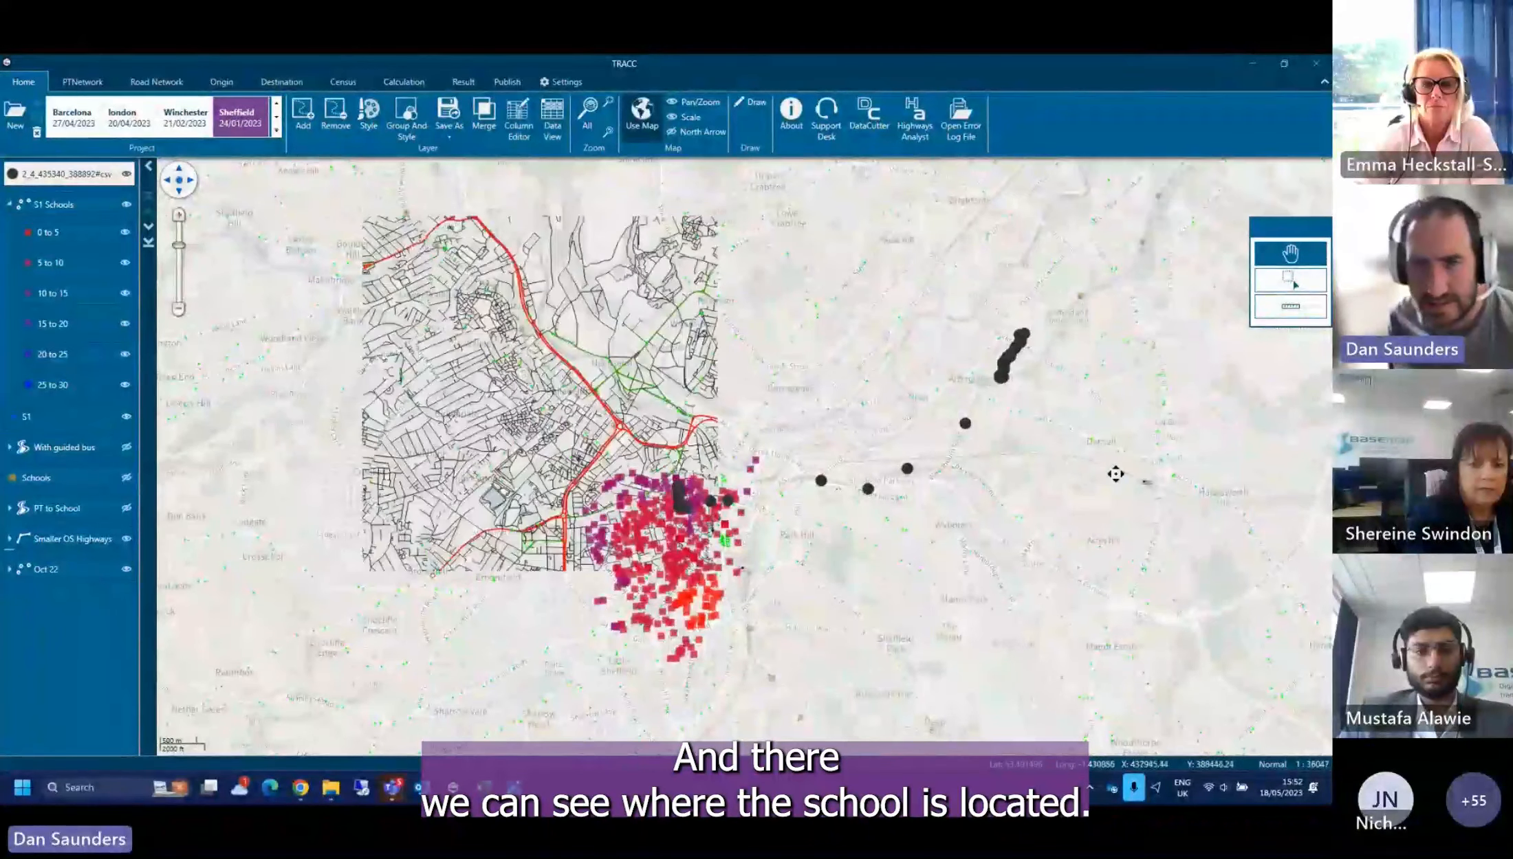
click(128, 539)
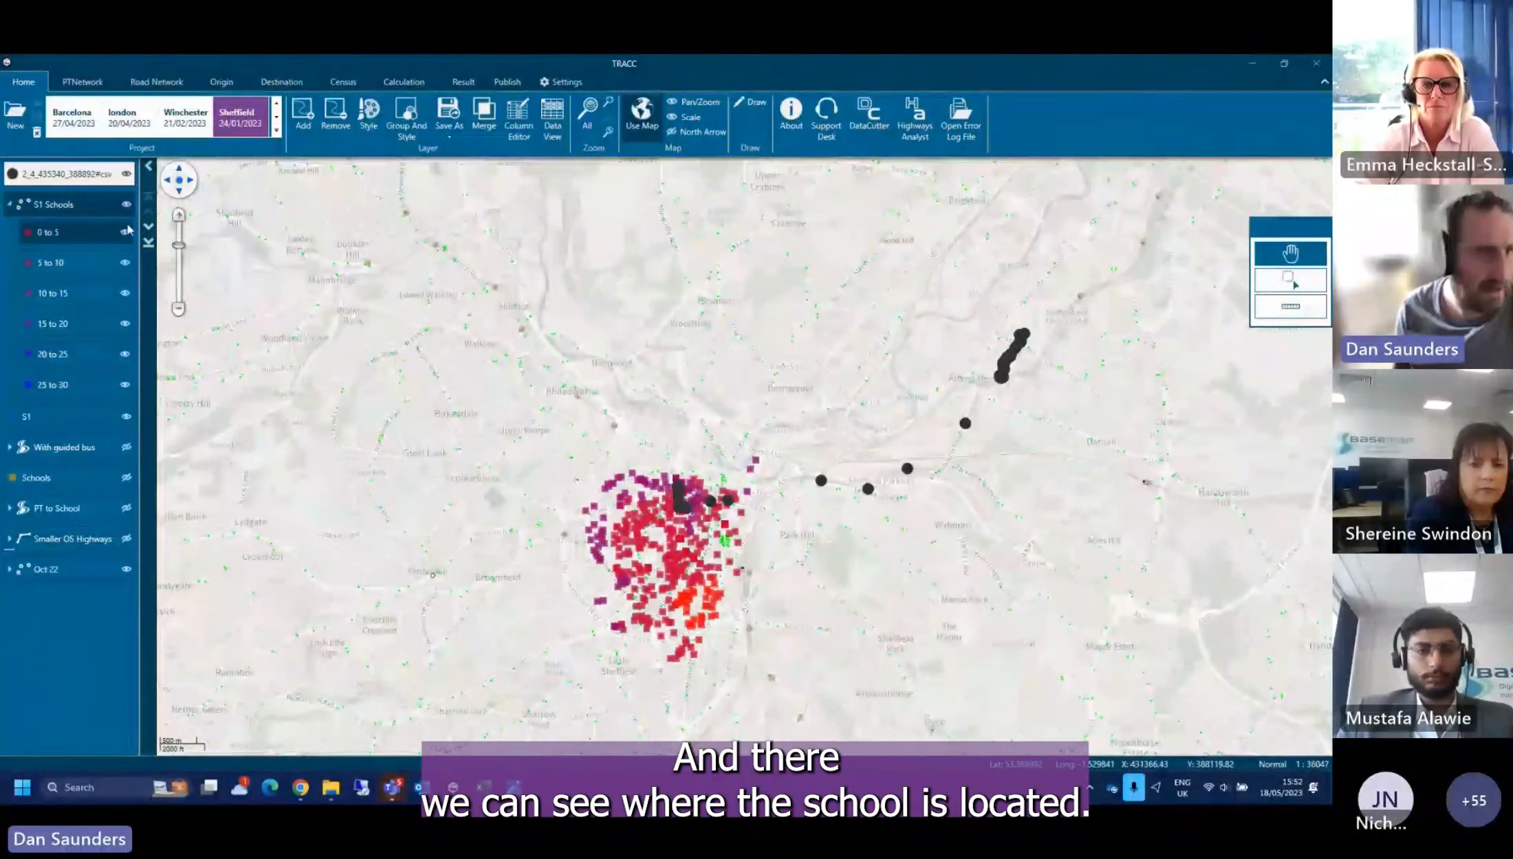
click(126, 204)
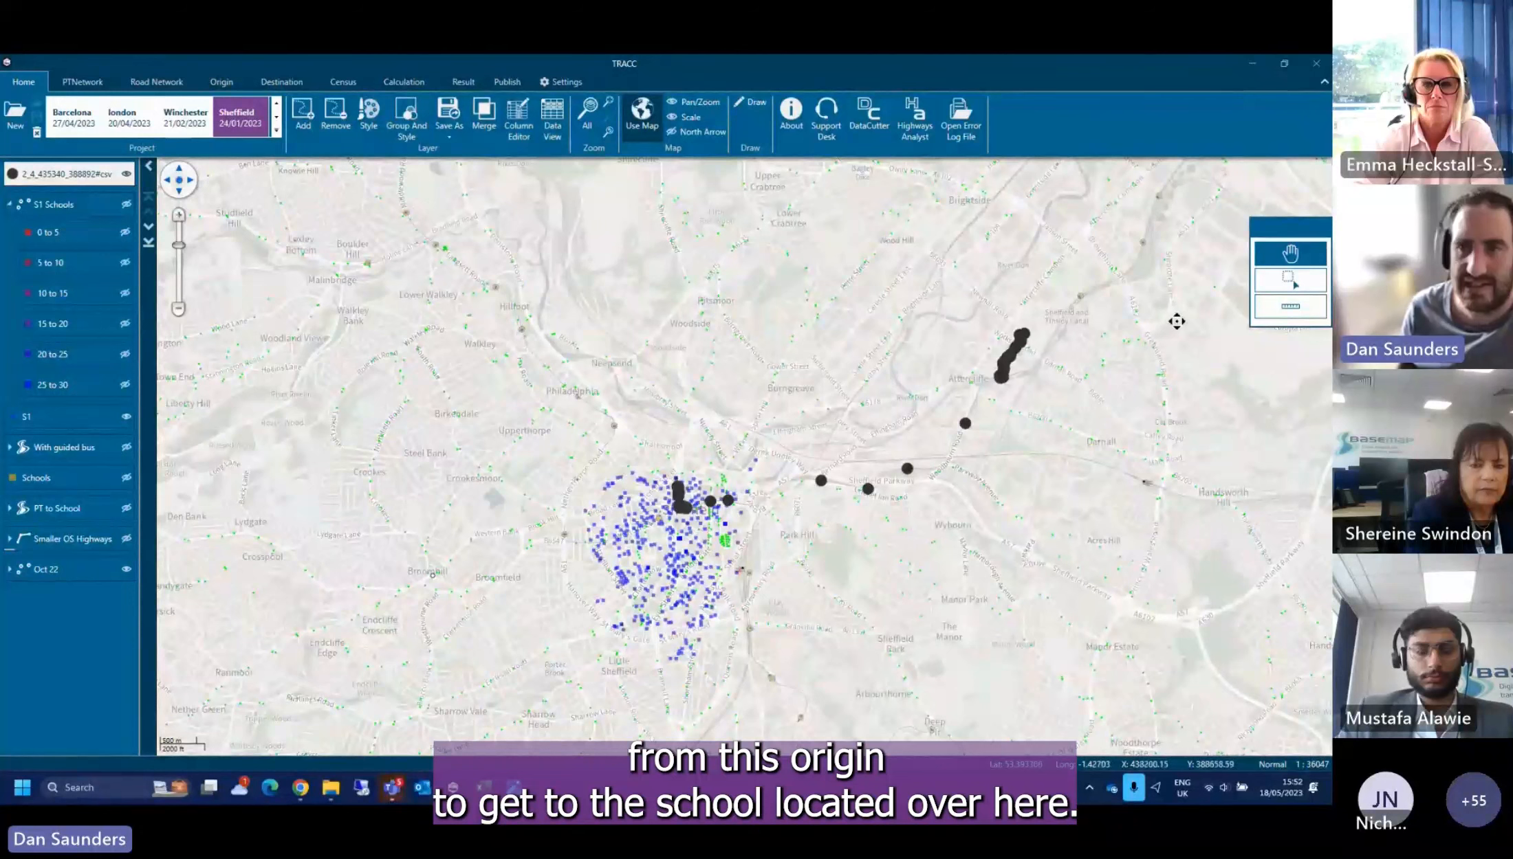
Open the data view and select all OD path points on the map with a rectangle selection
click(1288, 281)
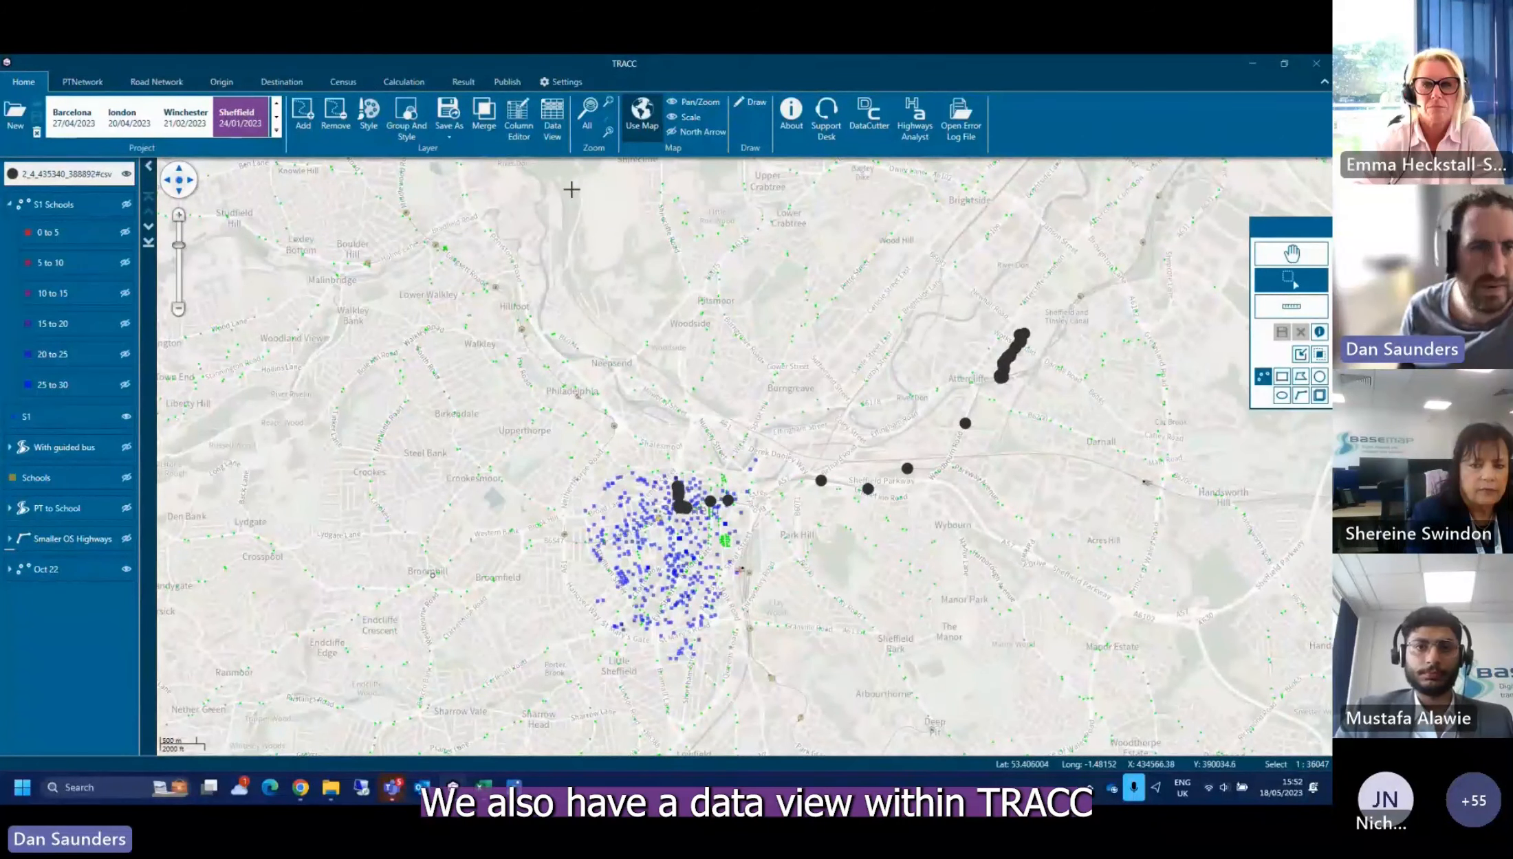
click(552, 120)
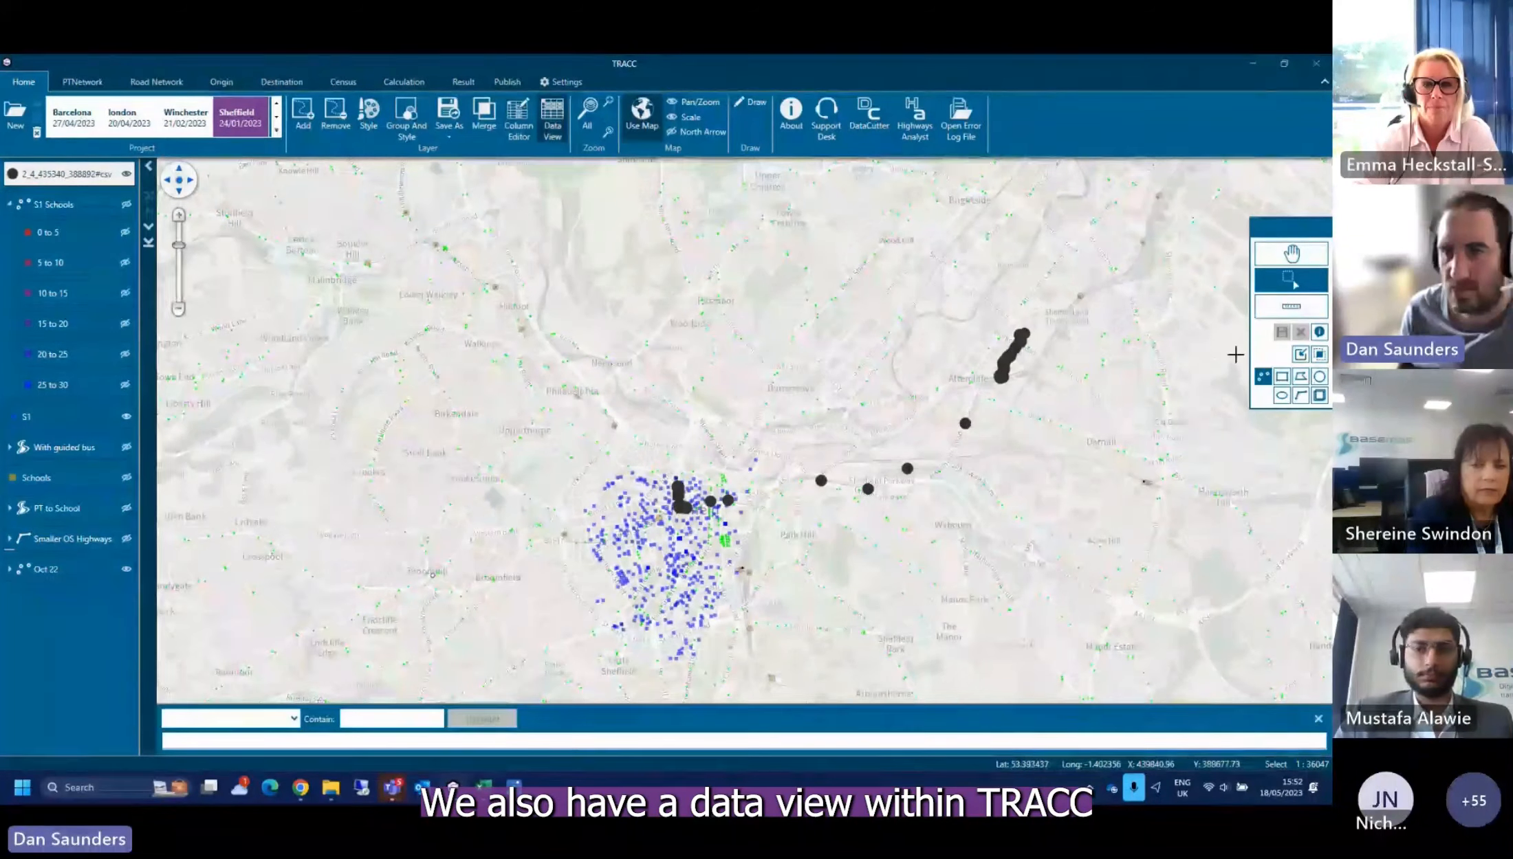
click(1281, 376)
drag(1067, 307, 517, 614)
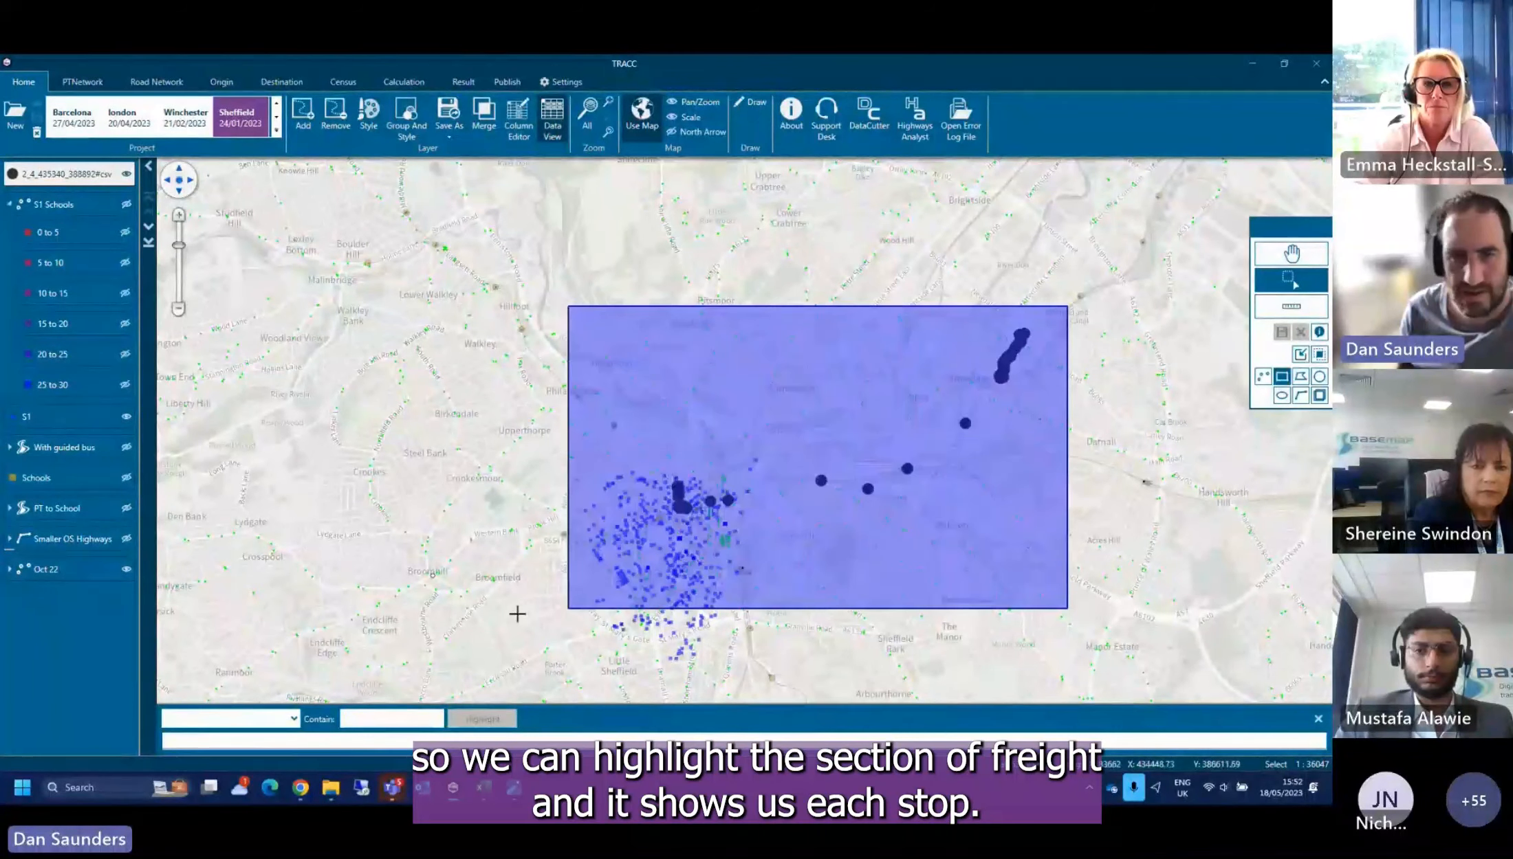
click(435, 567)
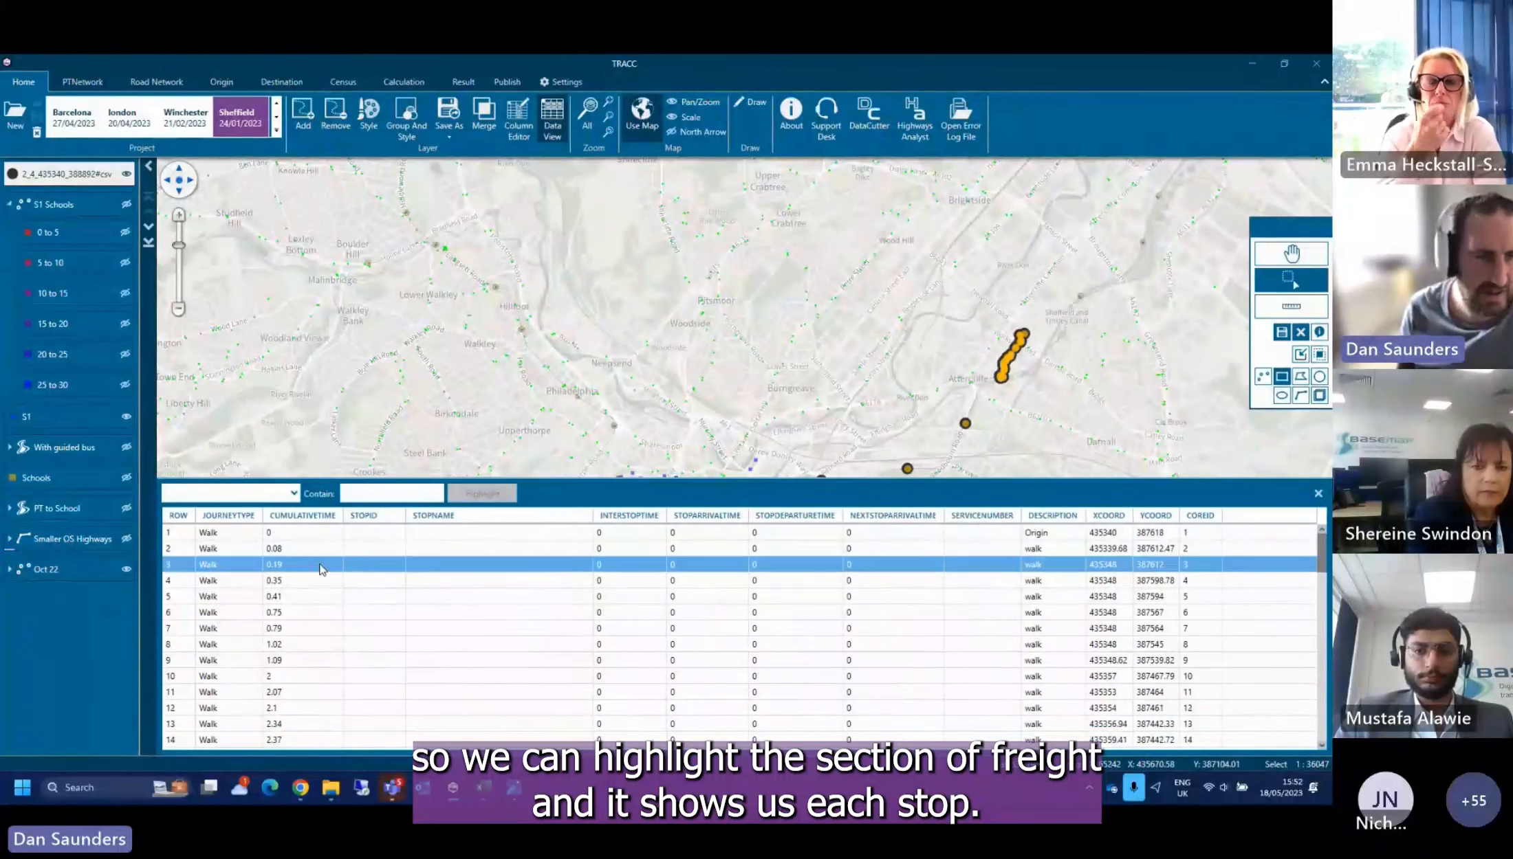
Examine the OD path's rows from the origin walk through the YELL tram stops to the destination, checking cumulative and stop times
scroll(437, 573, down, 1)
click(337, 612)
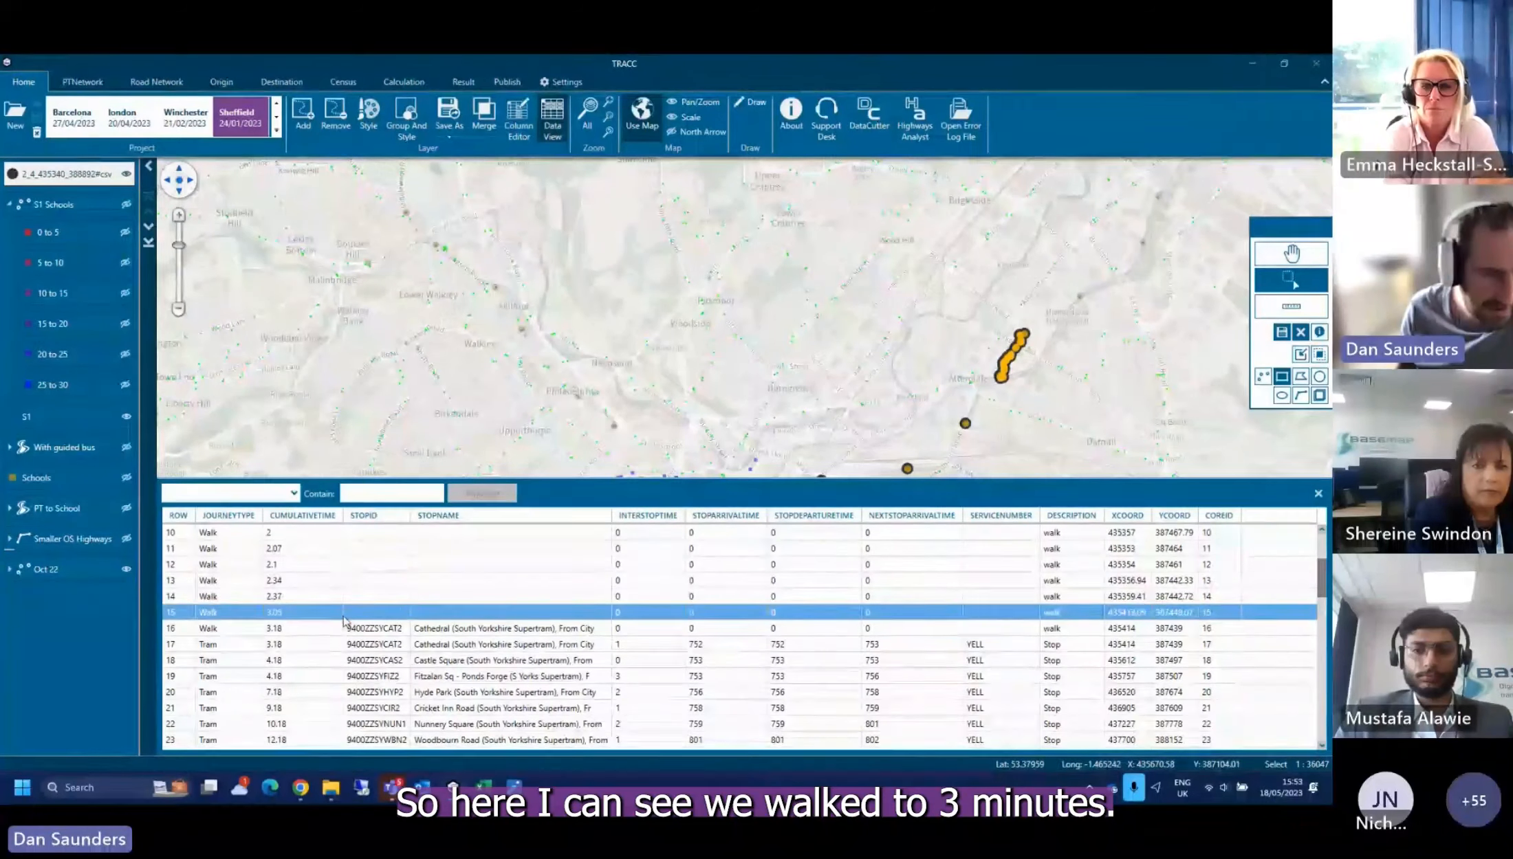
click(355, 629)
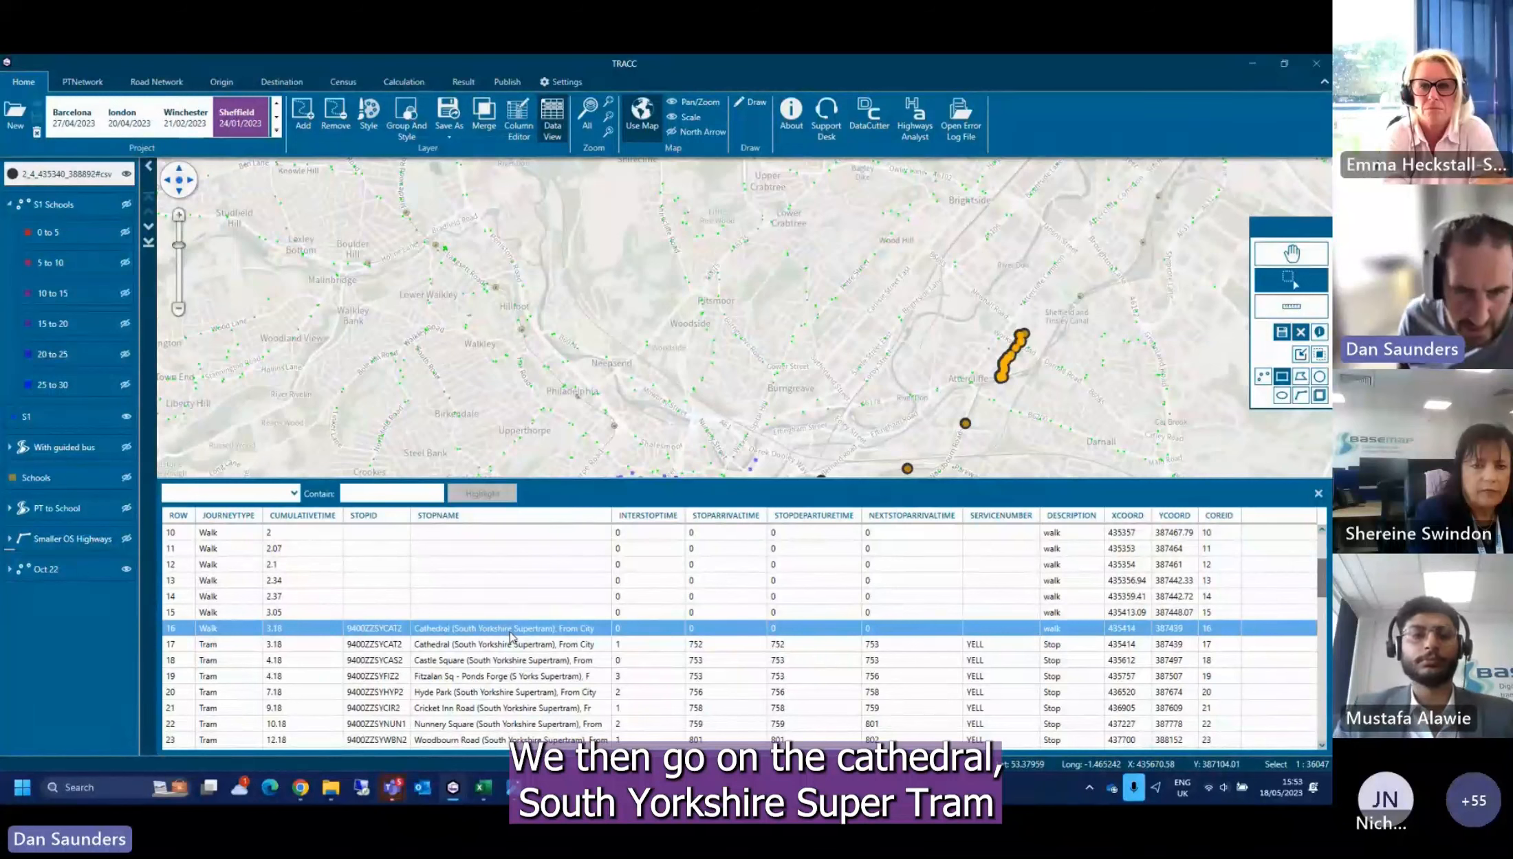
click(522, 643)
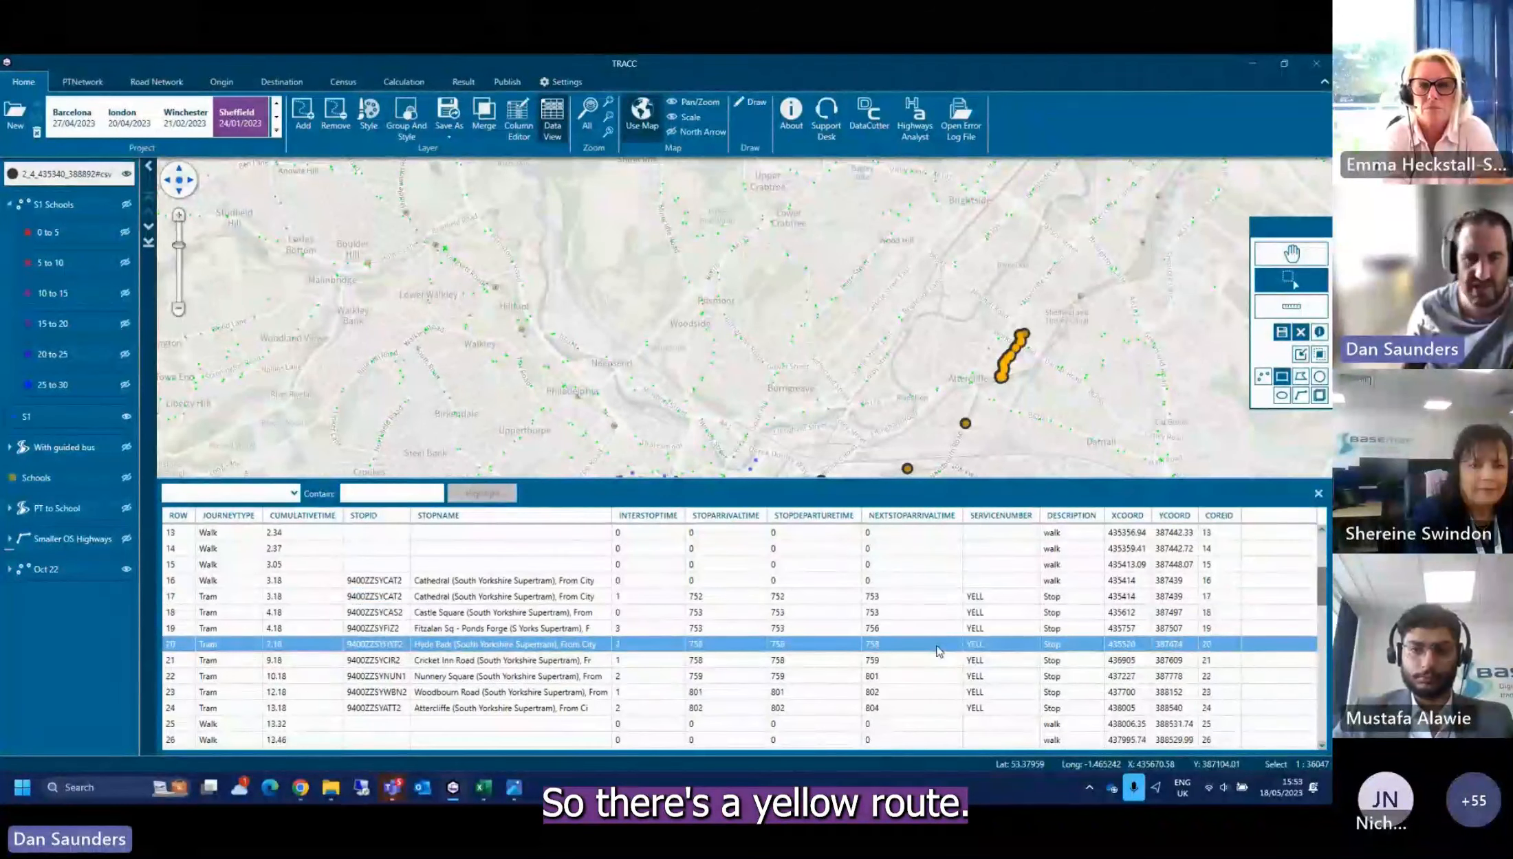
scroll(921, 619, down, 1)
click(878, 693)
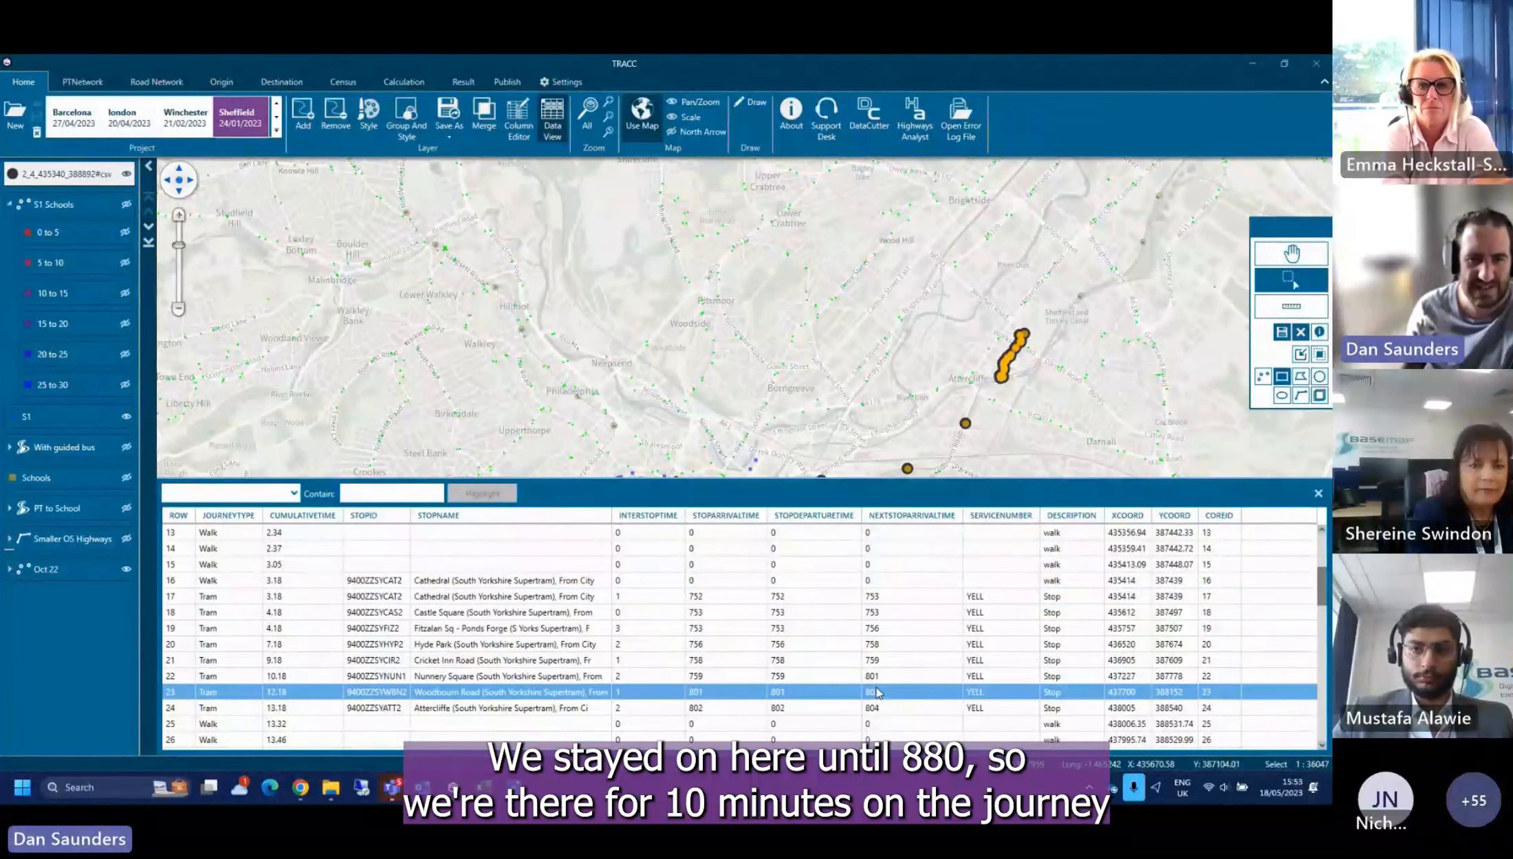
click(872, 707)
click(885, 661)
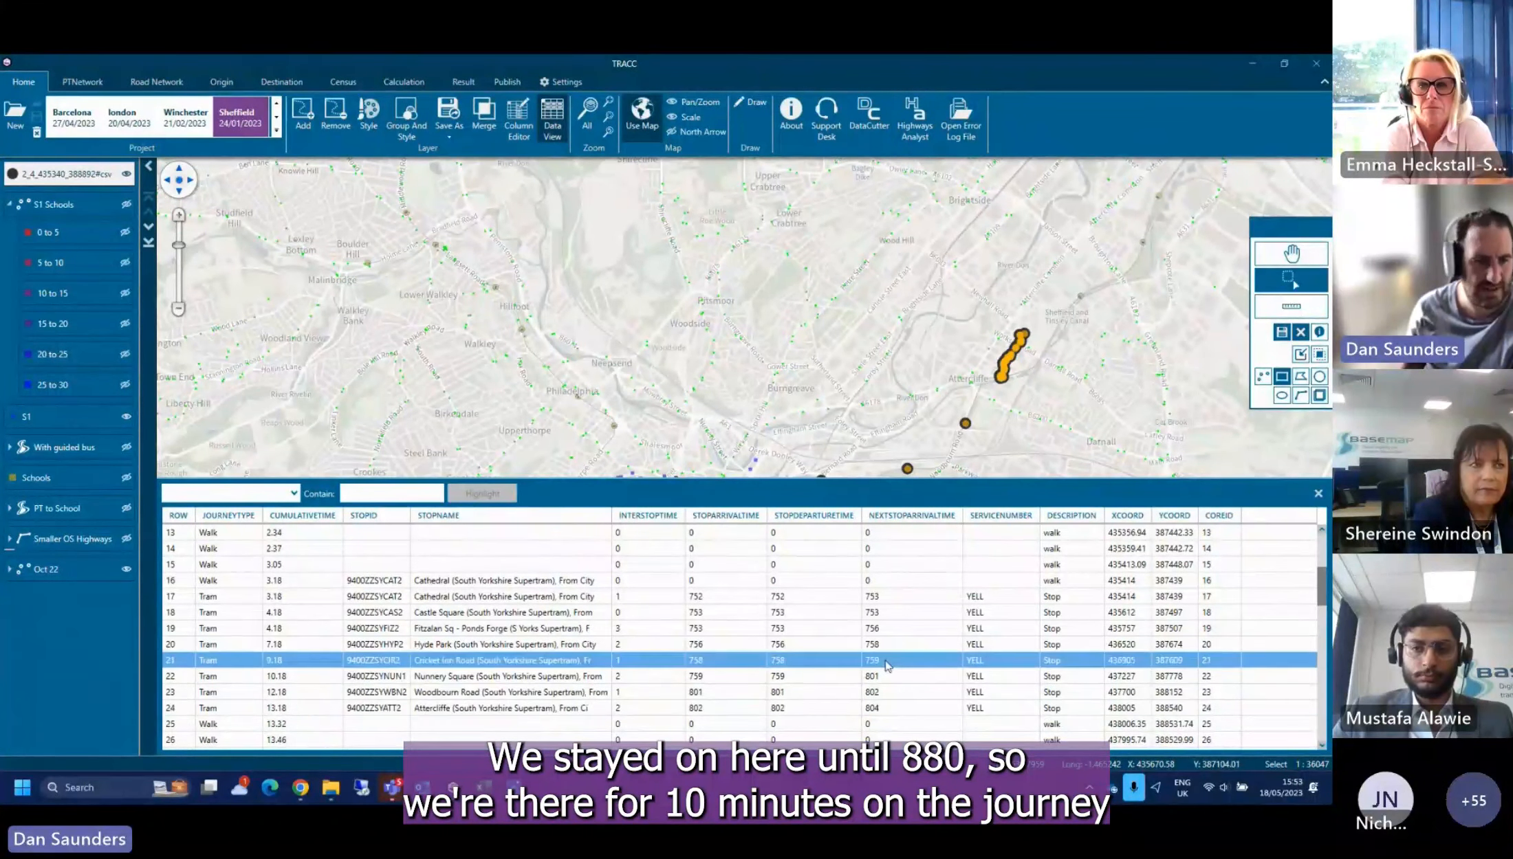
scroll(880, 639, down, 16)
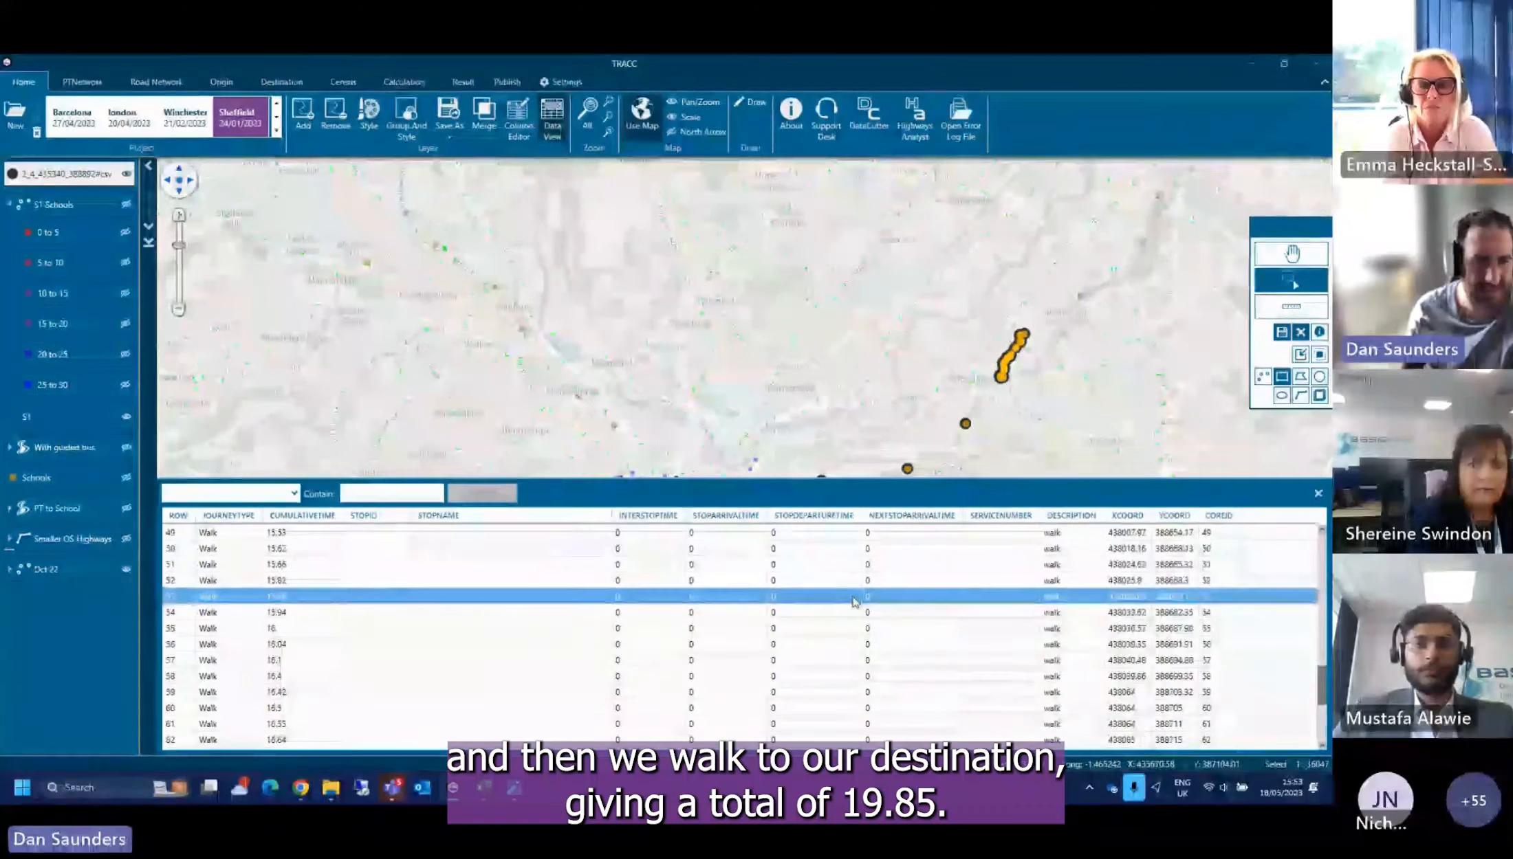
click(860, 613)
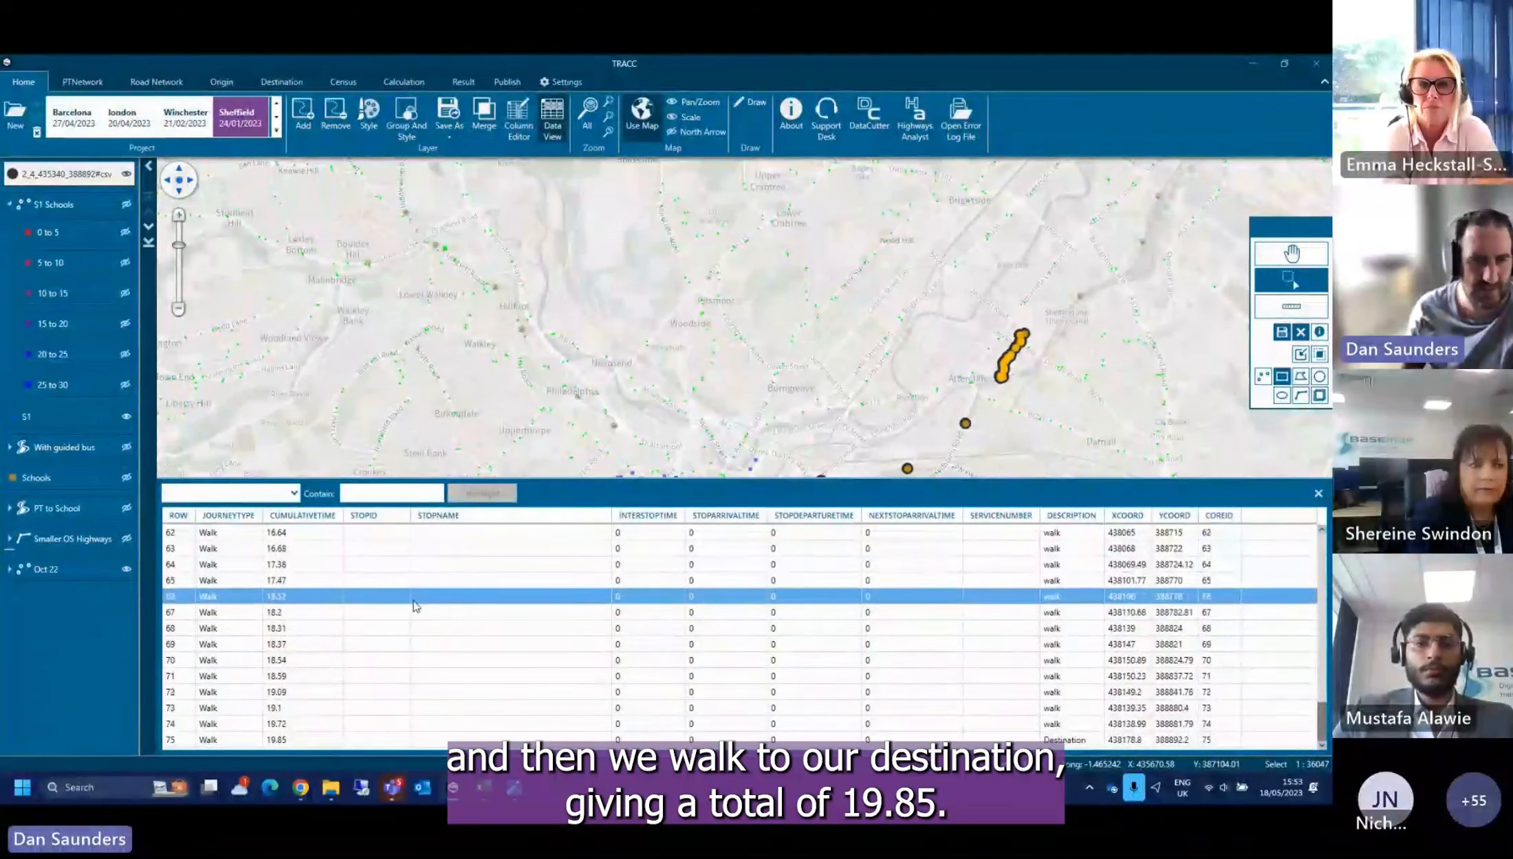
scroll(440, 613, up, 3)
scroll(459, 620, up, 12)
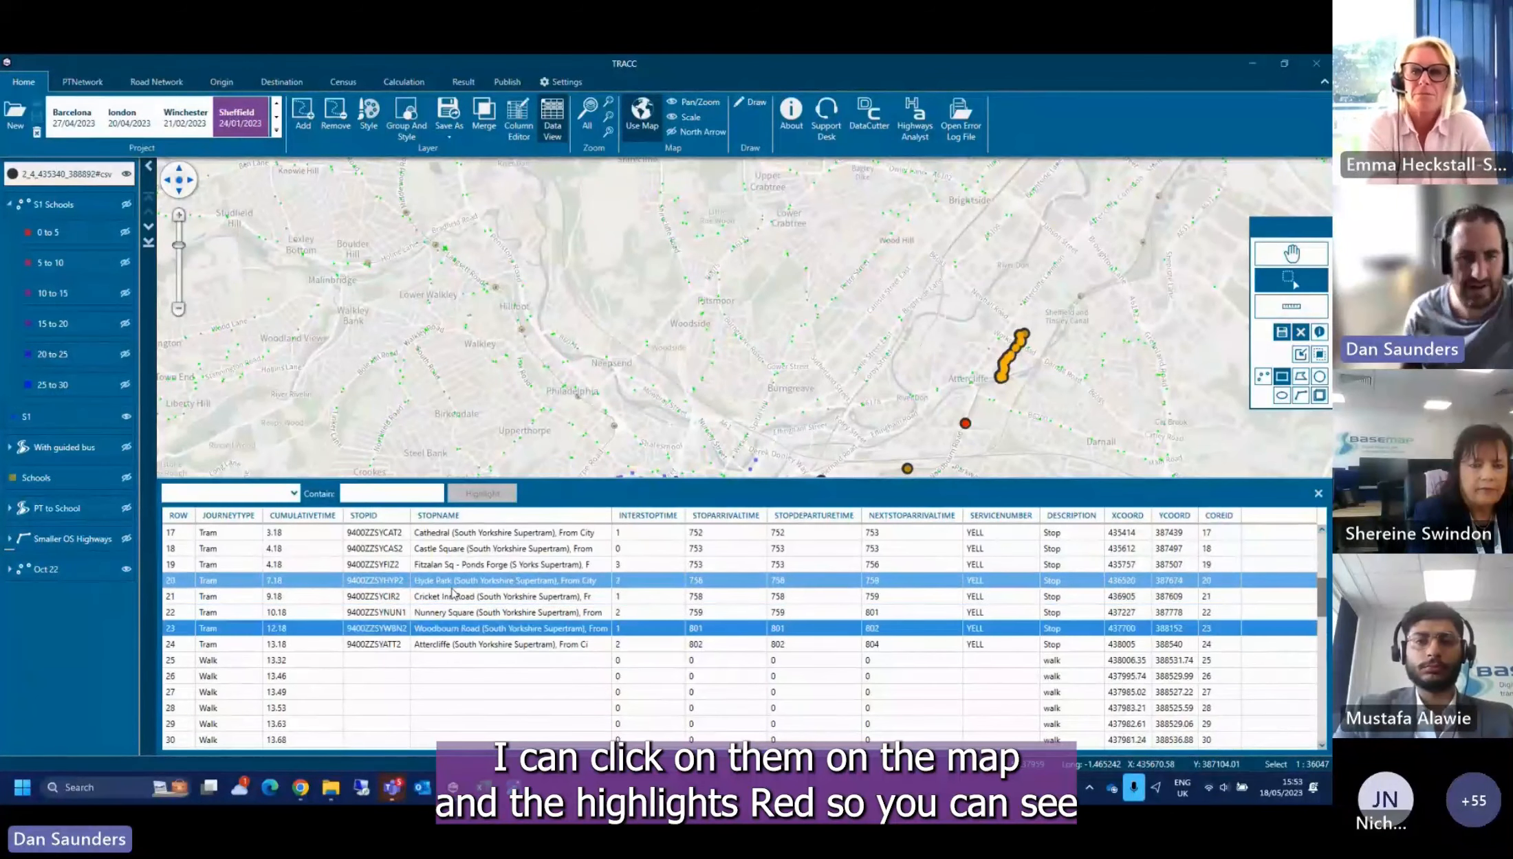
Zoom the map to the Attercliffe tram stop from its row in the data view, and close the data view
drag(451, 580, 448, 571)
scroll(454, 598, up, 3)
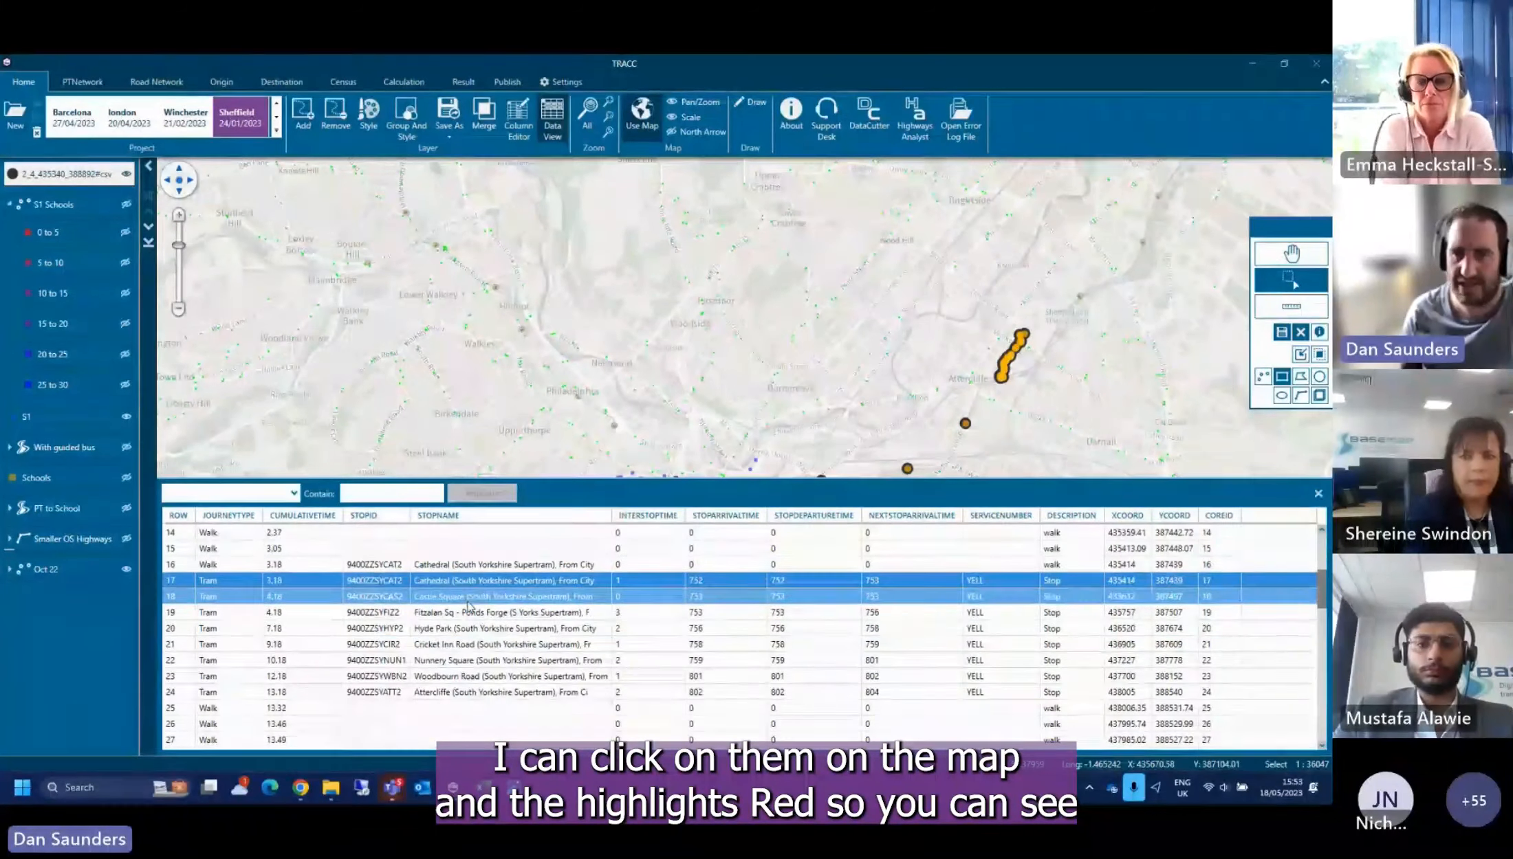
drag(470, 638, 476, 701)
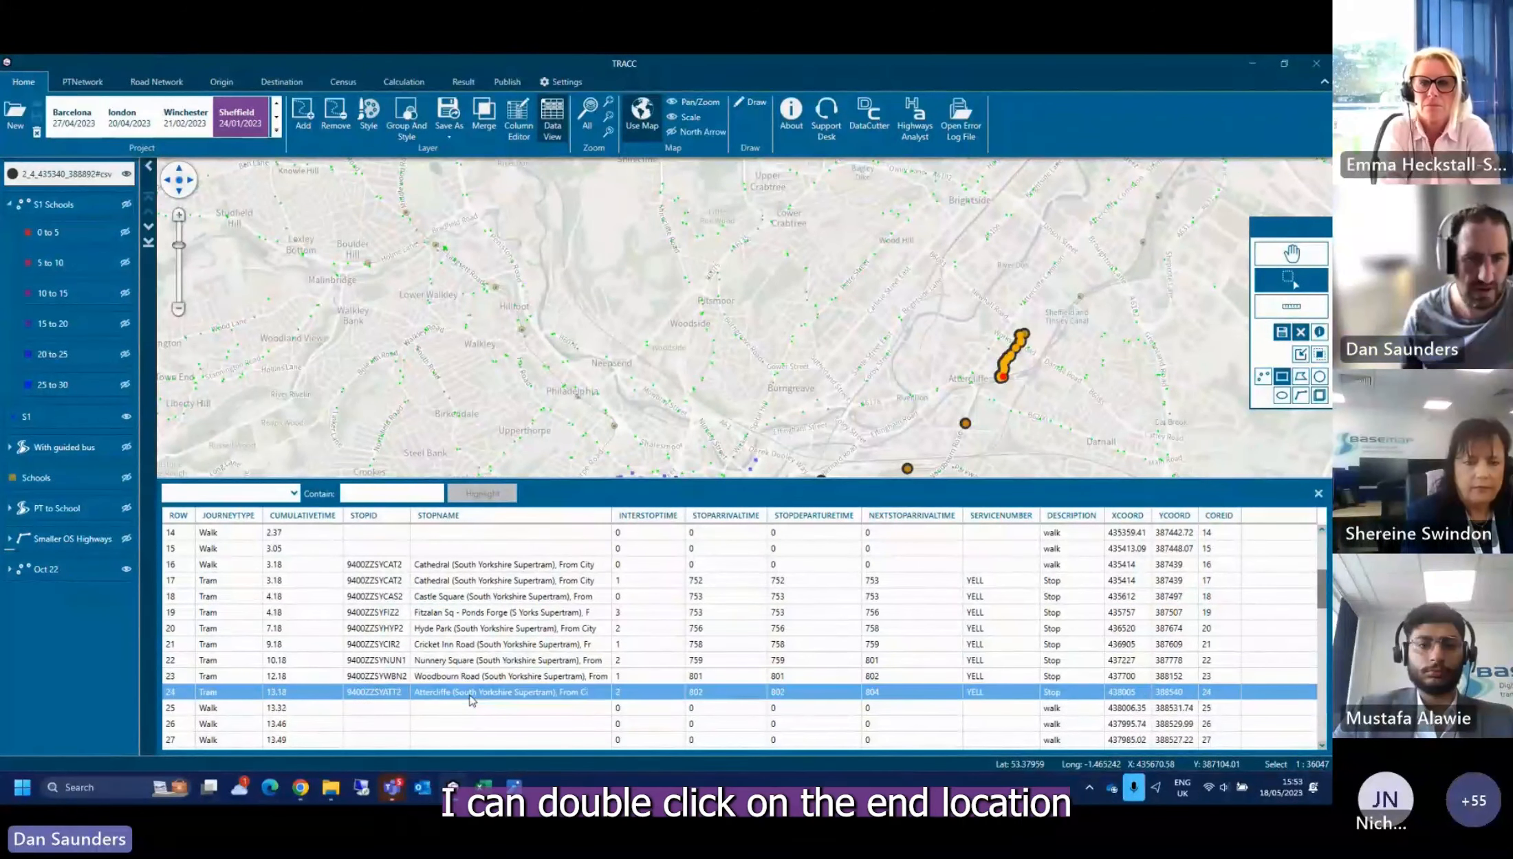
double_click(483, 698)
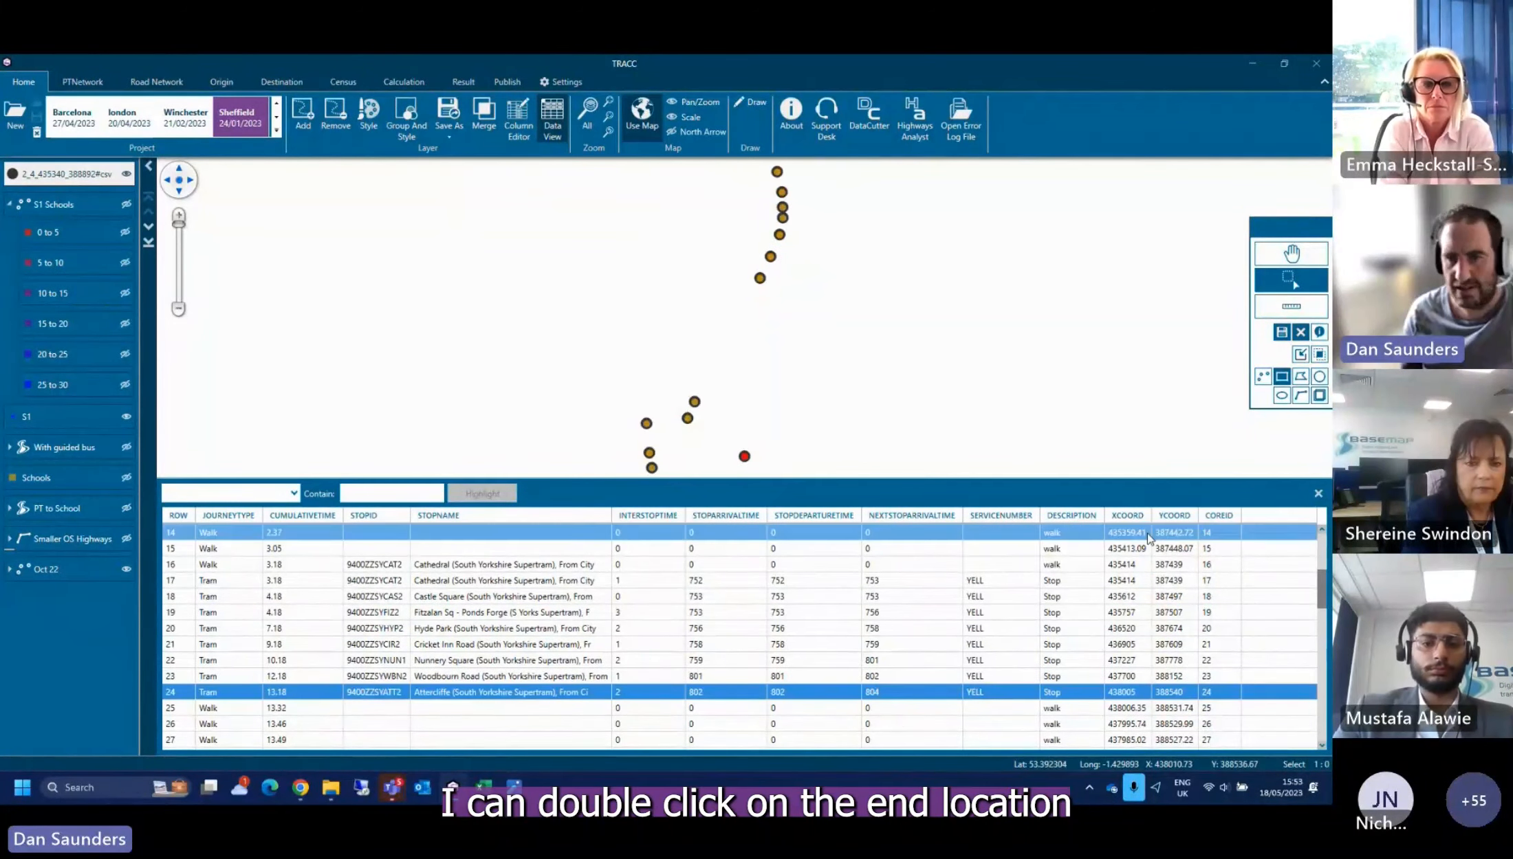
click(1317, 496)
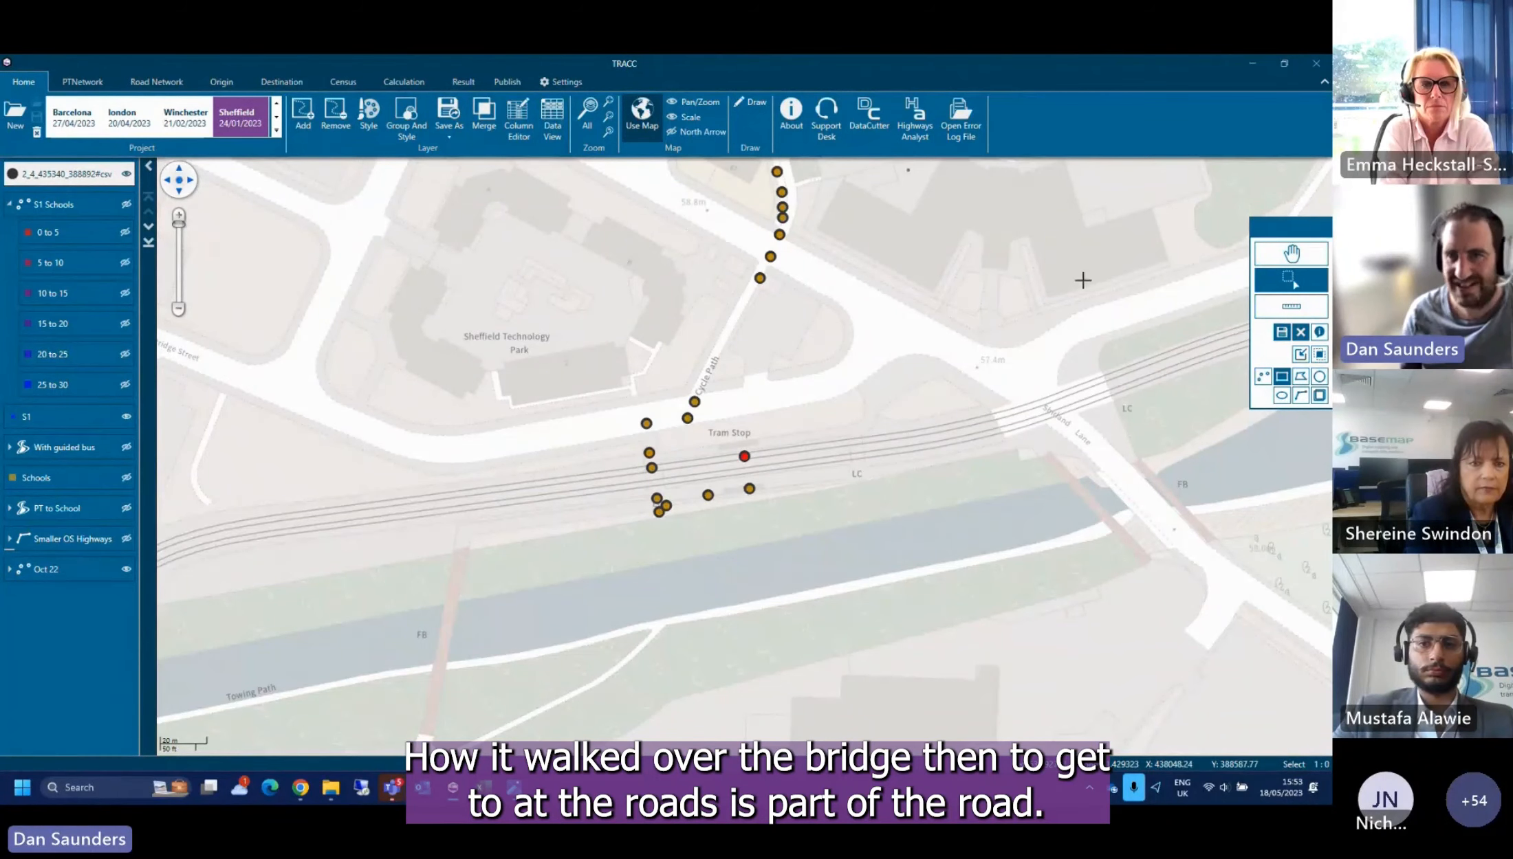
Follow the path's walking points on the map from the tram stop to Oasis Academy Don Valley
click(1279, 249)
drag(852, 343, 800, 513)
drag(786, 283, 733, 537)
drag(742, 392, 693, 585)
drag(857, 321, 715, 541)
drag(850, 324, 733, 620)
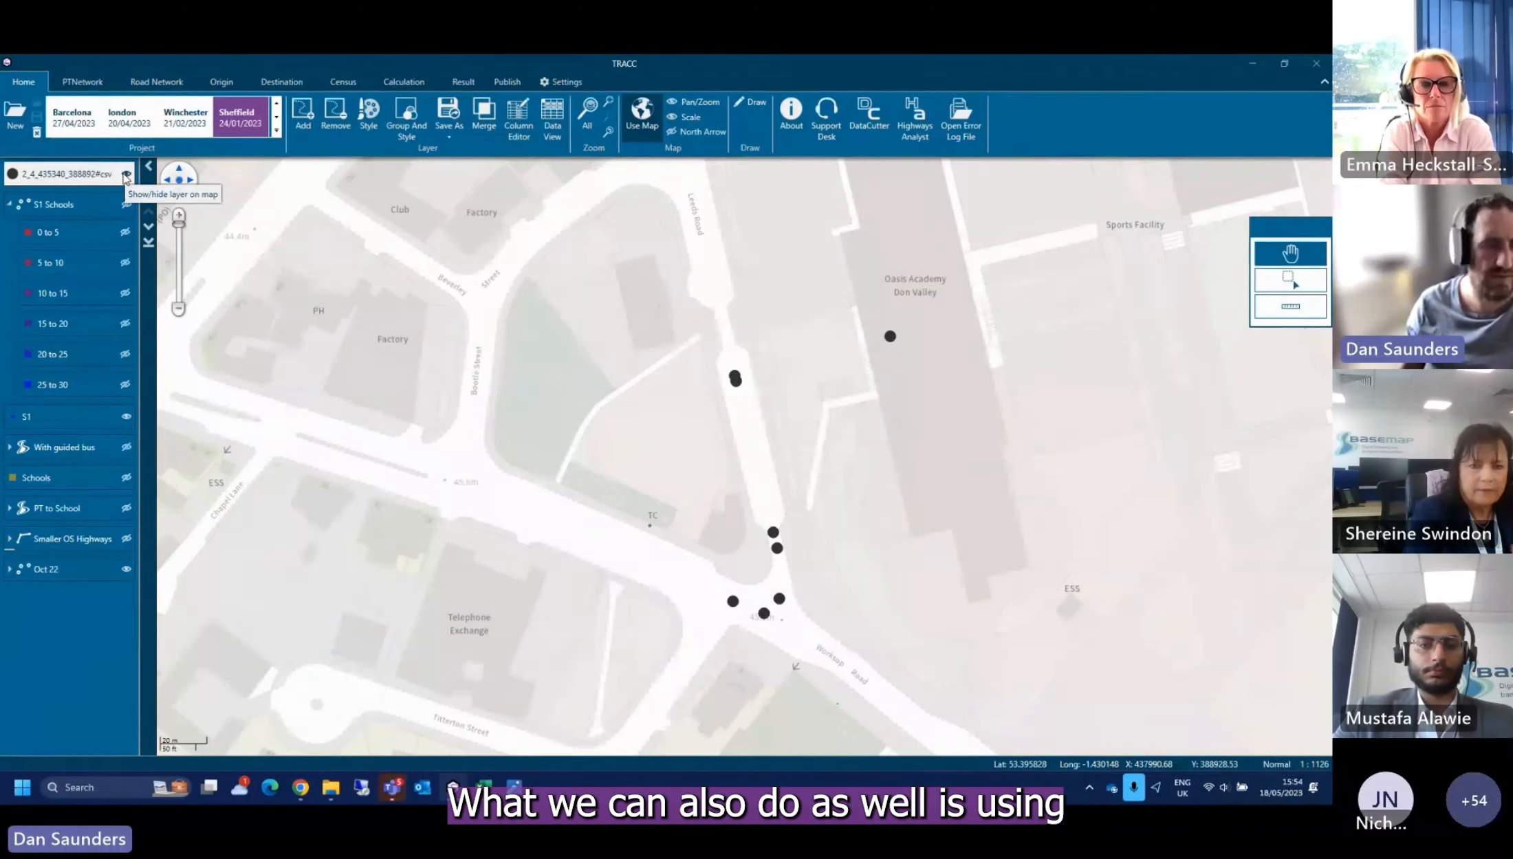
Hide the OD path layer 2_4_435340_388892 and remove it from the layer list
click(127, 176)
right_click(66, 180)
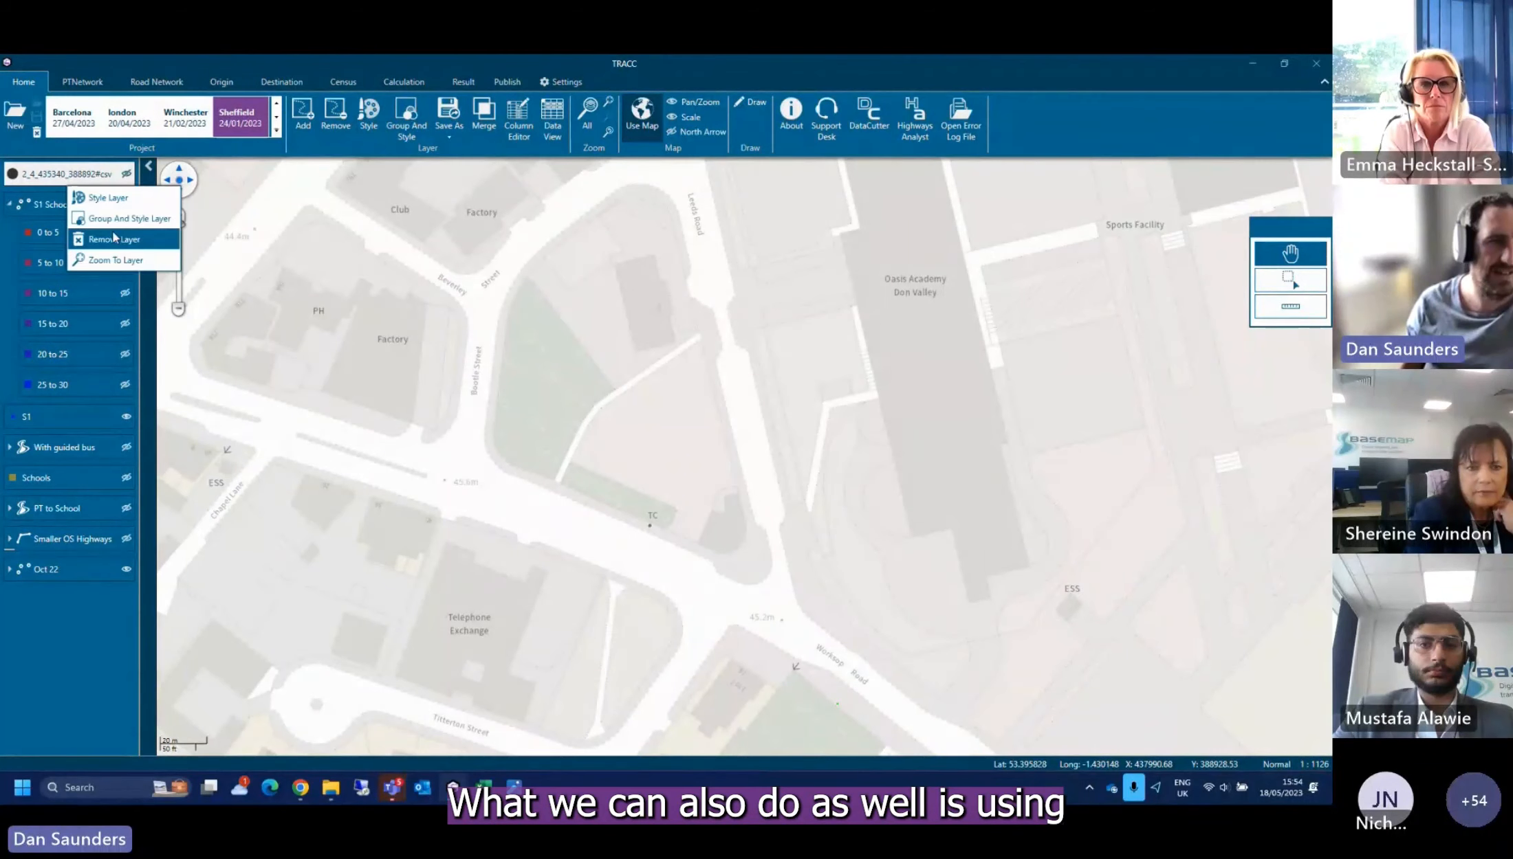
click(273, 128)
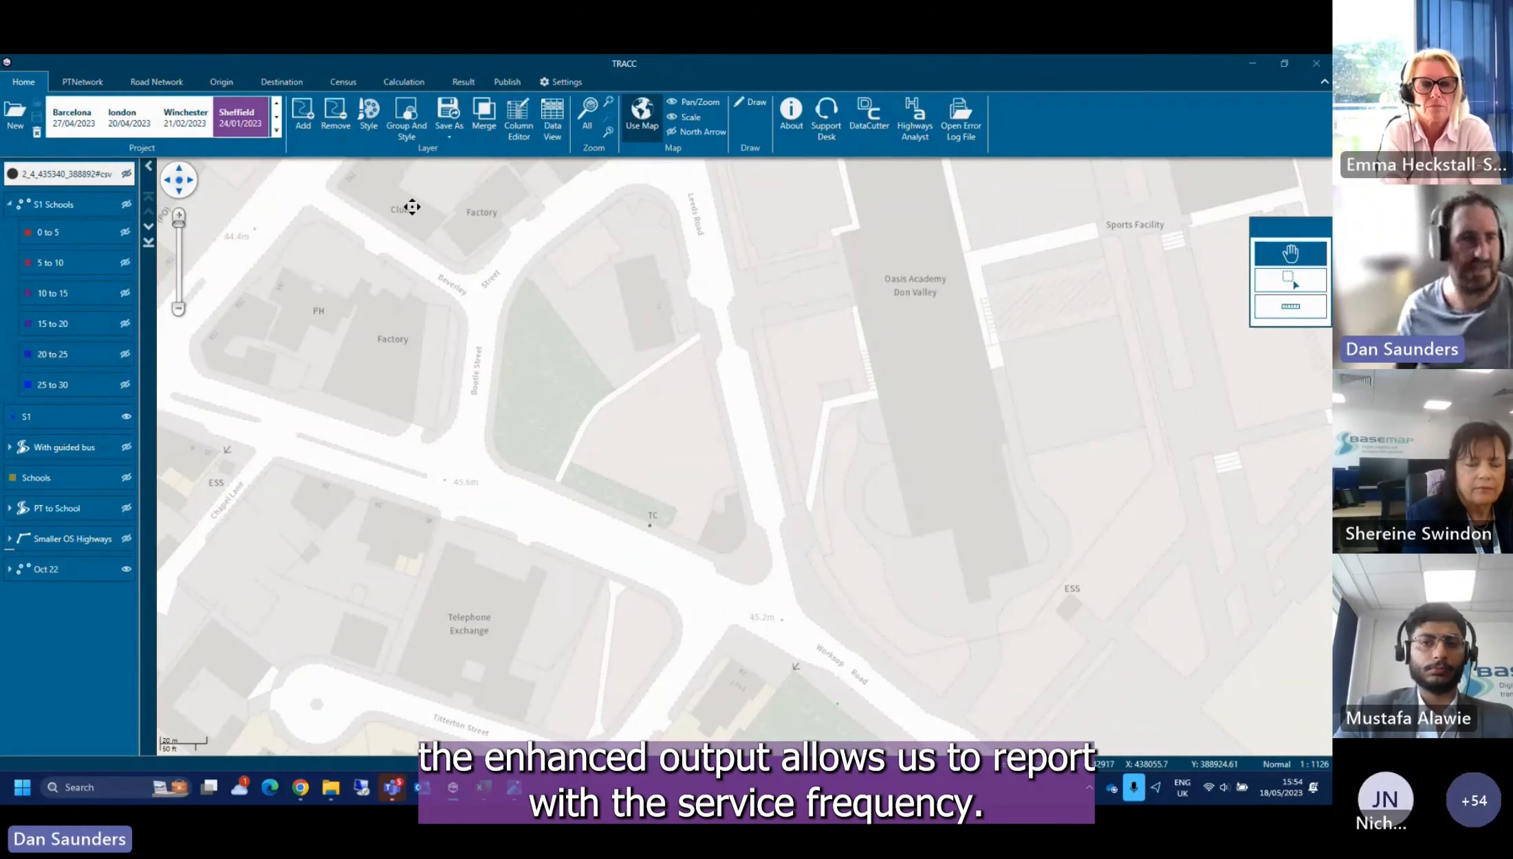
right_click(53, 180)
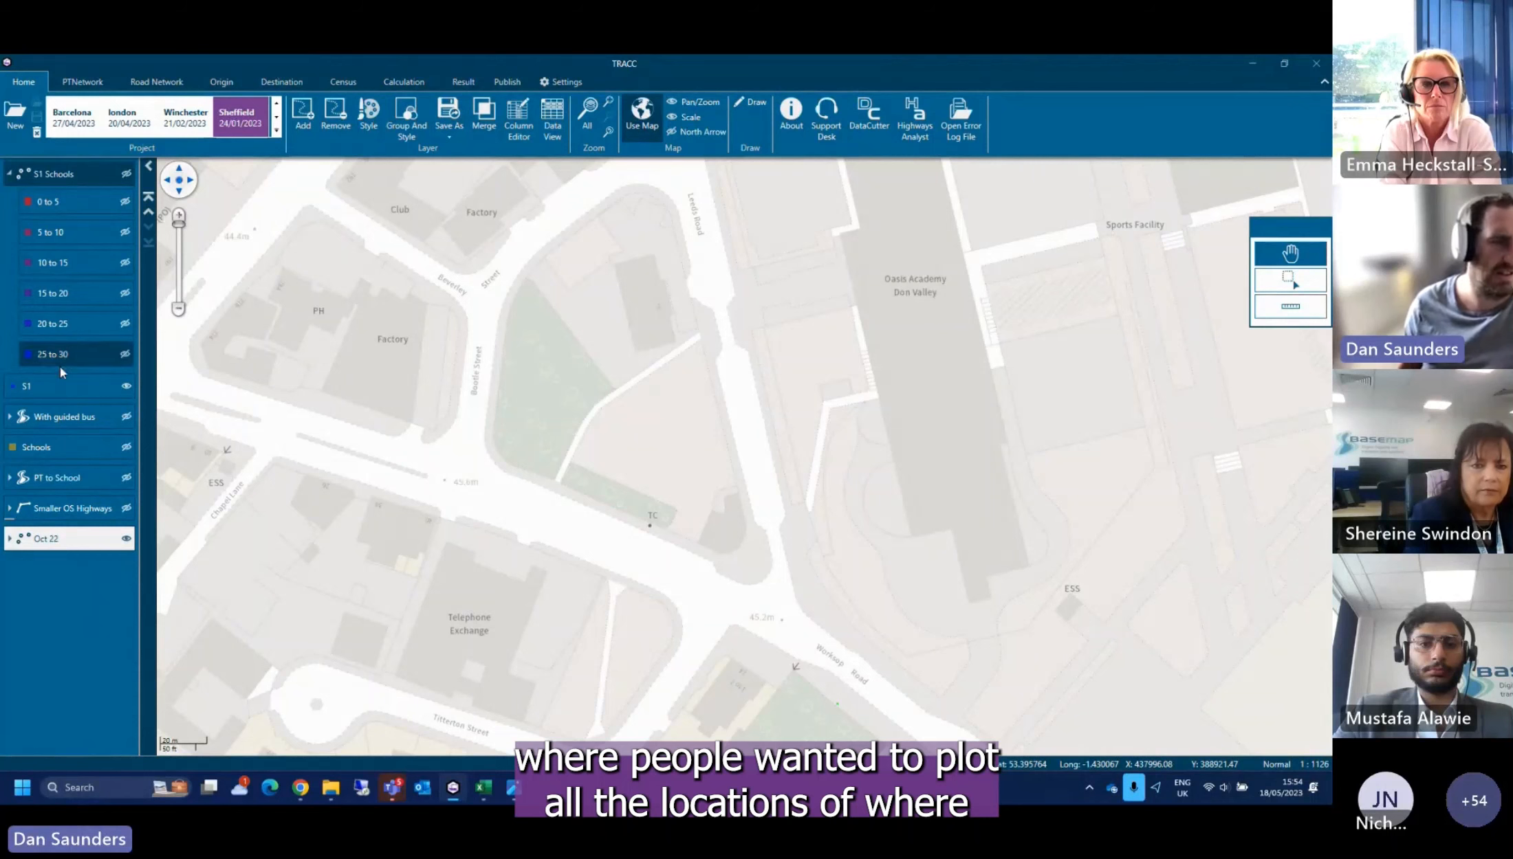
right_click(62, 386)
click(109, 401)
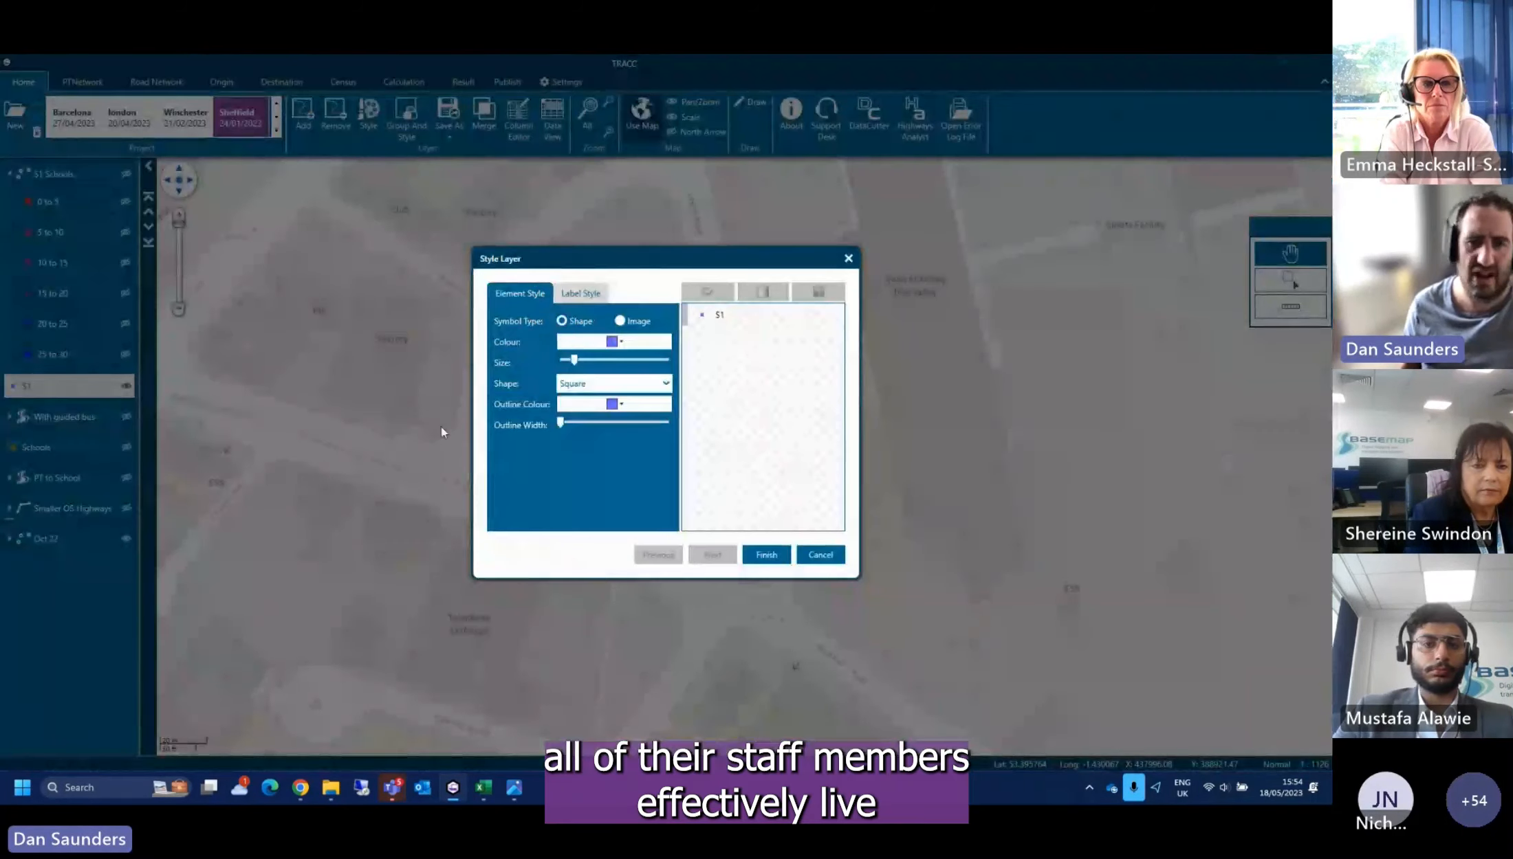
click(832, 557)
Zoom the map to the full extent of the S1 layer
right_click(54, 390)
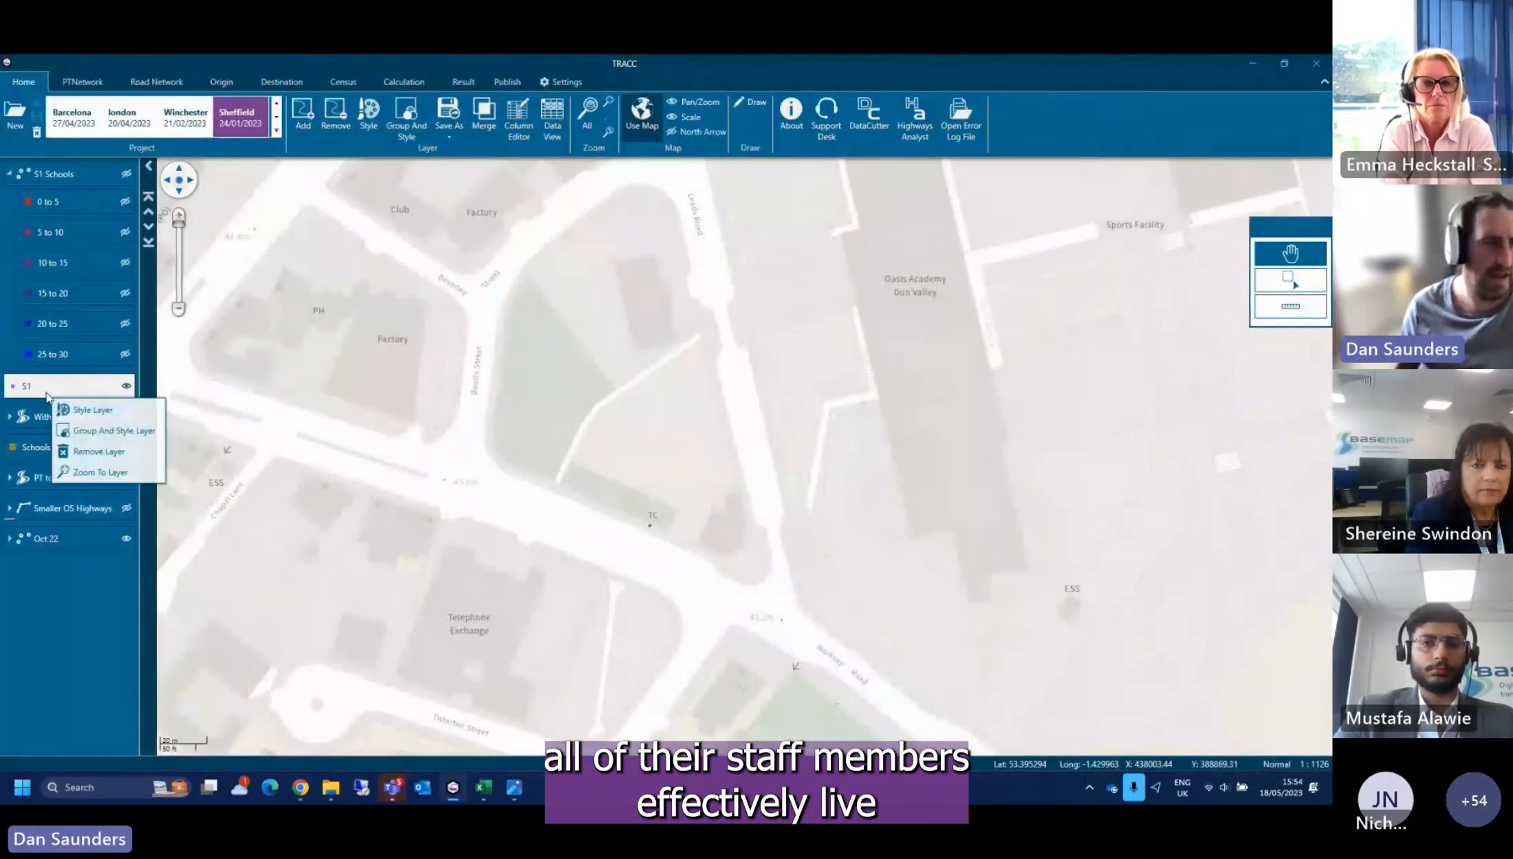
click(124, 474)
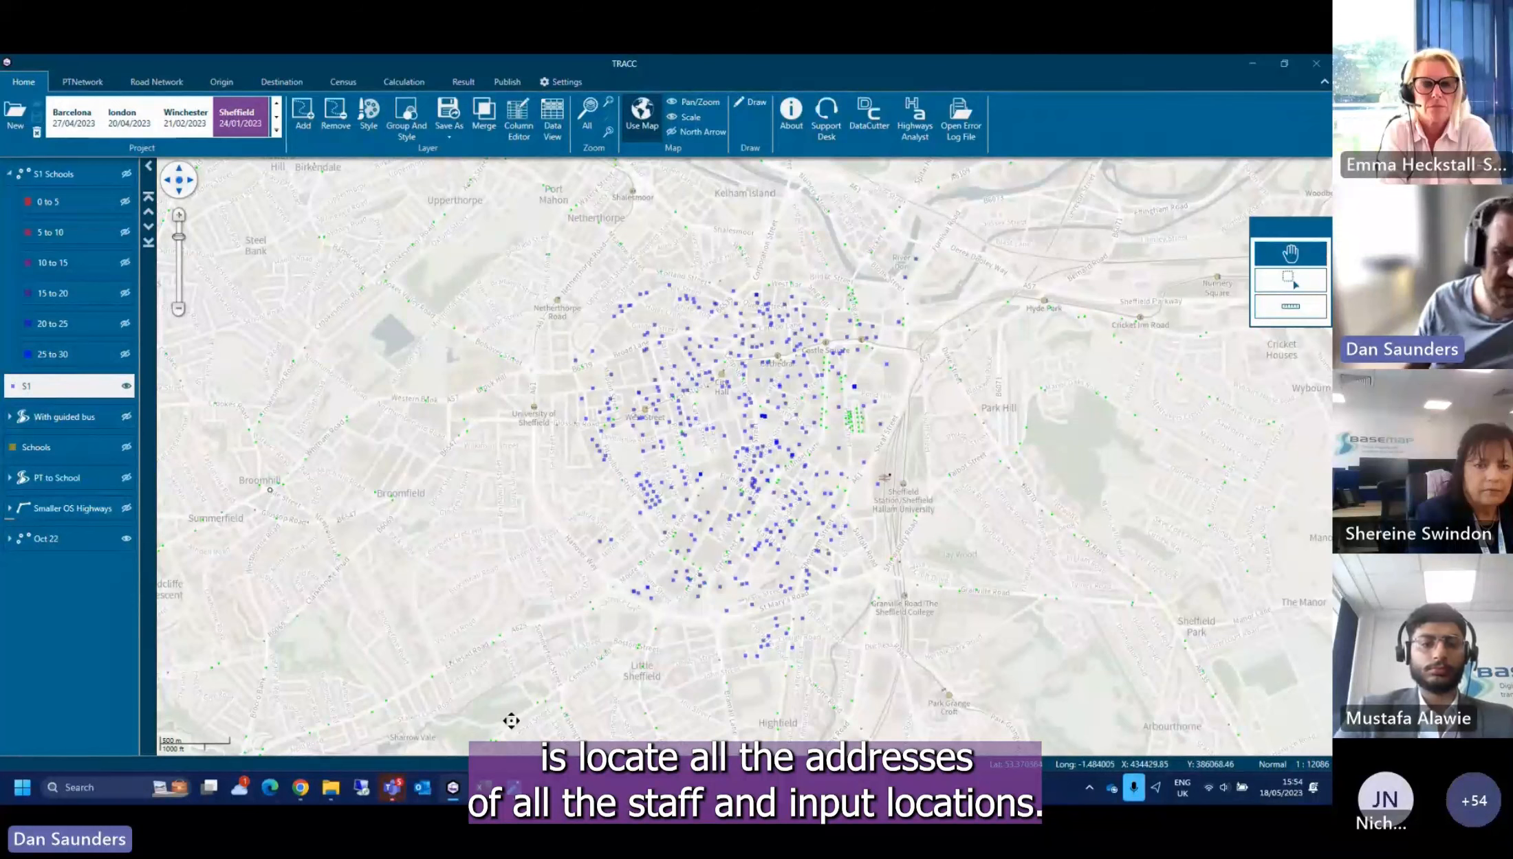
Switch to S1 Schools_serv.csv in Excel and add filters to its header row
mouse_move(485, 787)
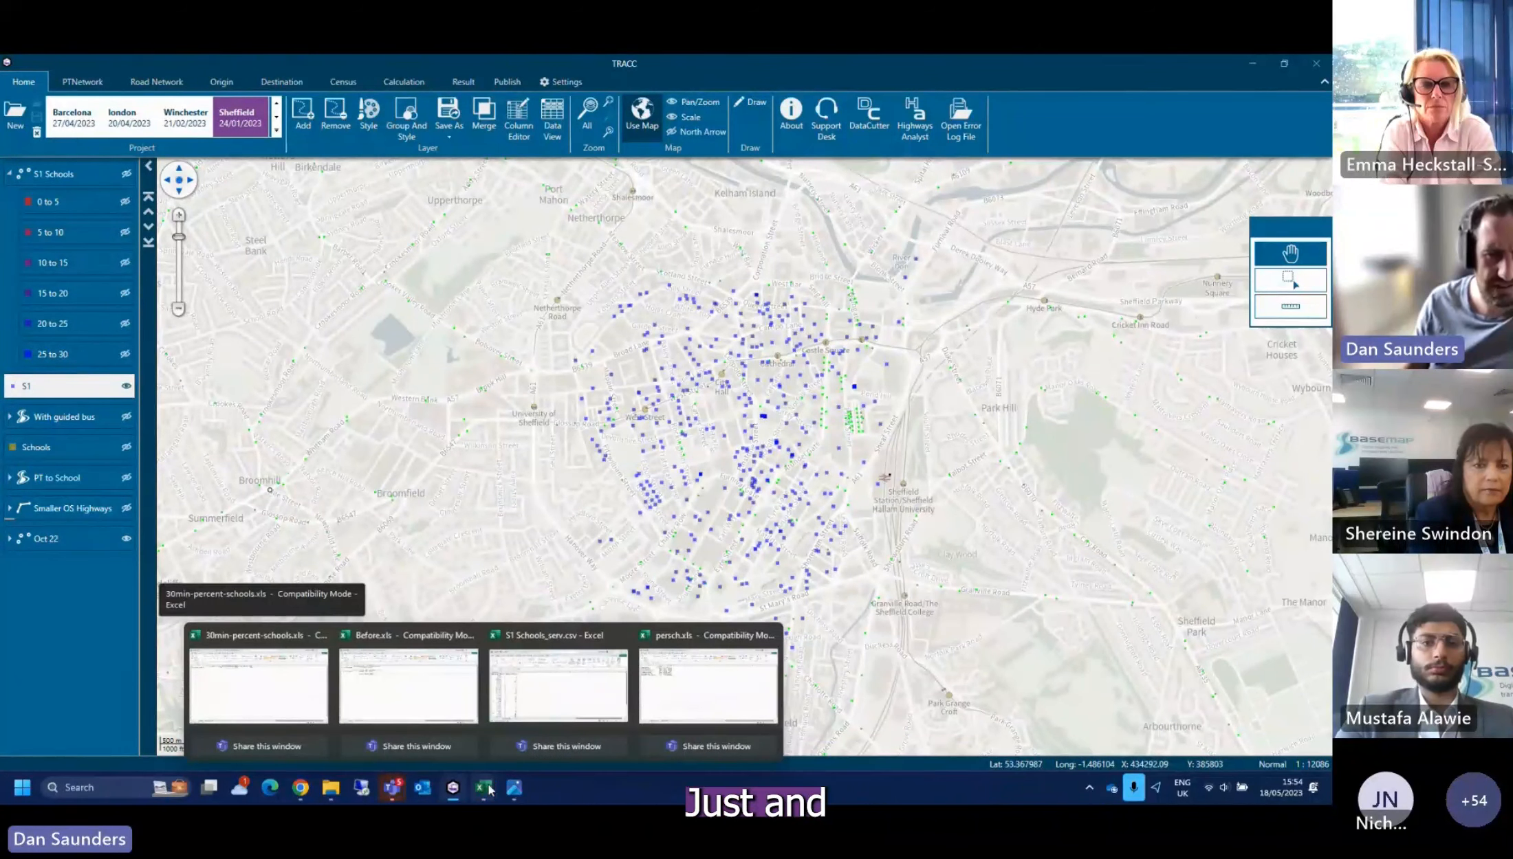
click(540, 691)
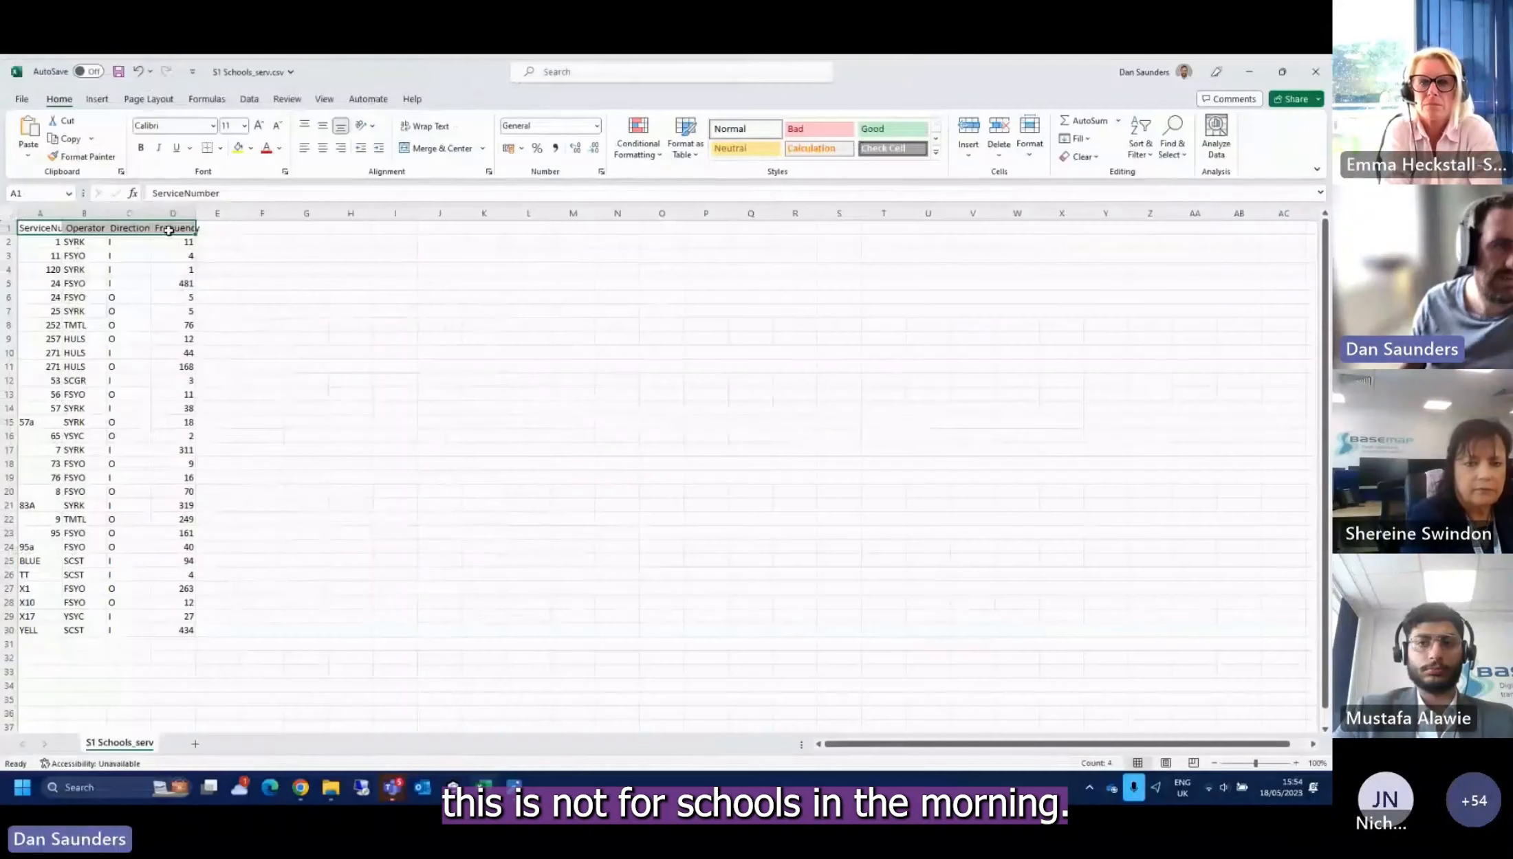
click(1140, 144)
click(1161, 235)
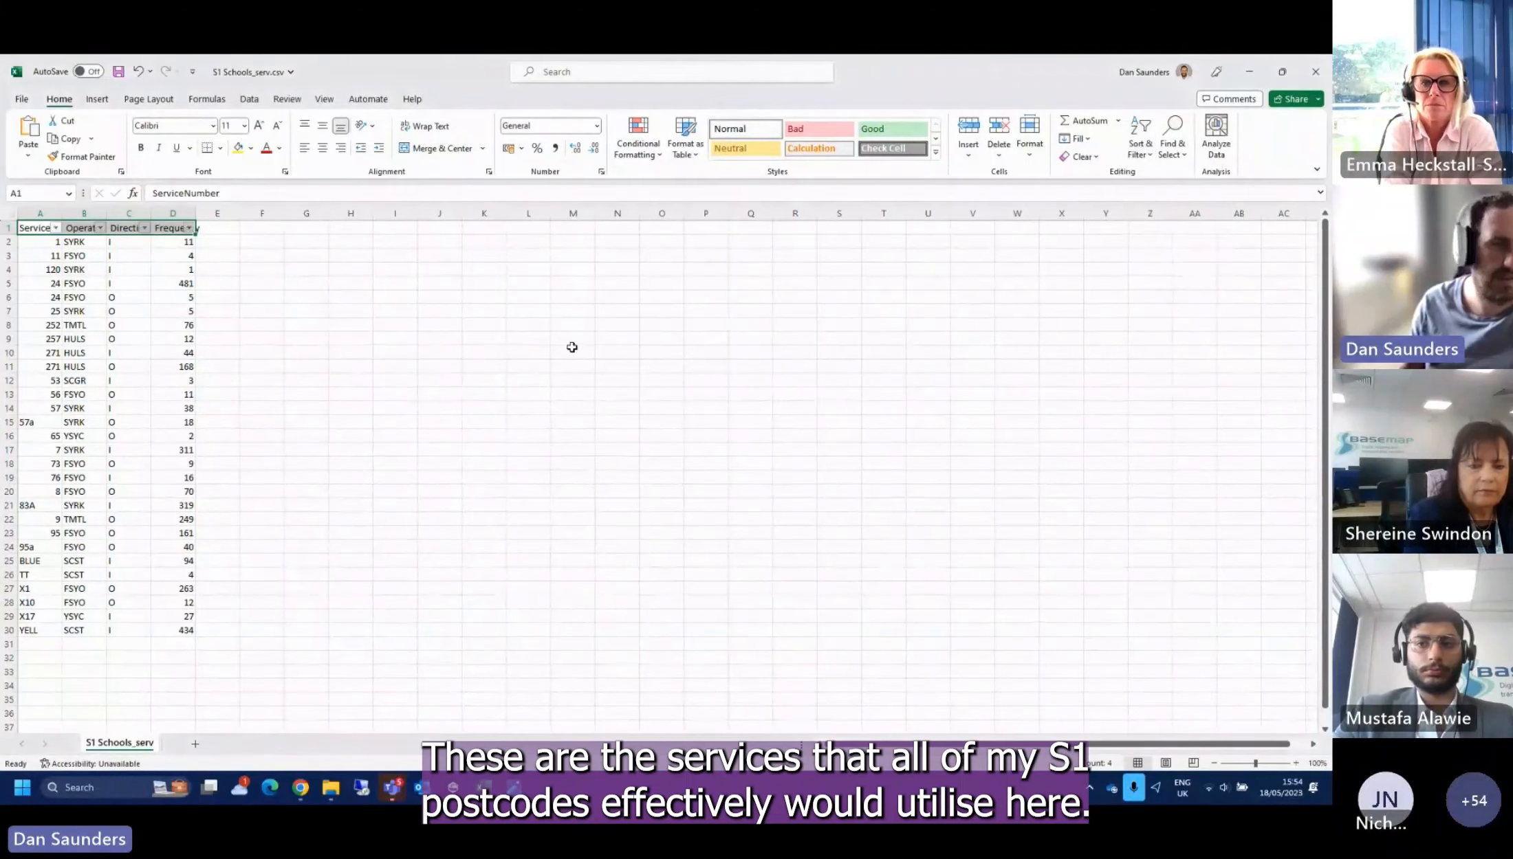
click(383, 311)
Sort the services by Frequency from largest to smallest
click(189, 227)
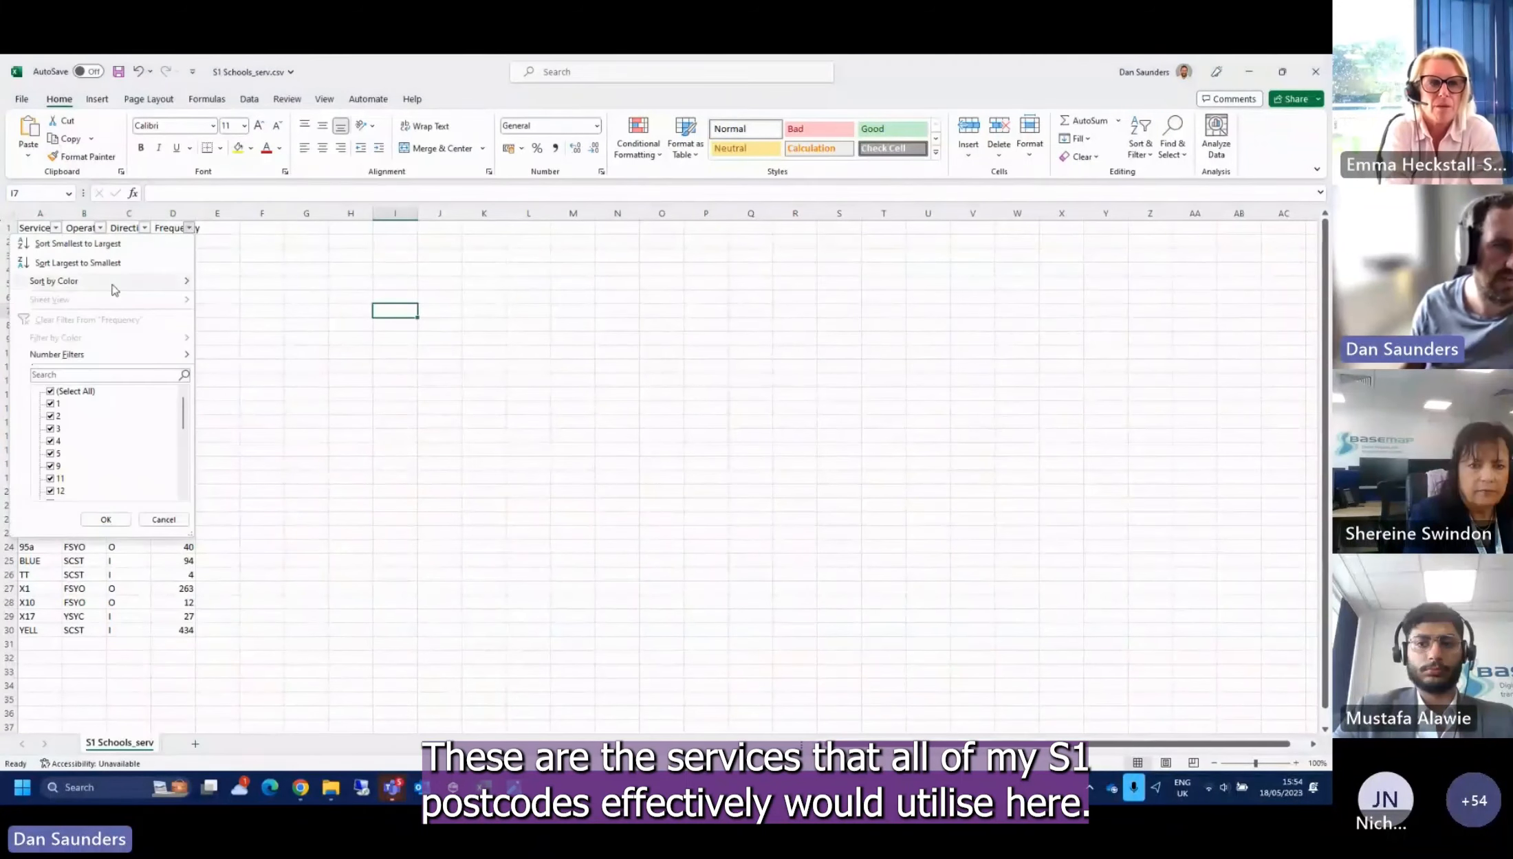
click(100, 264)
click(301, 323)
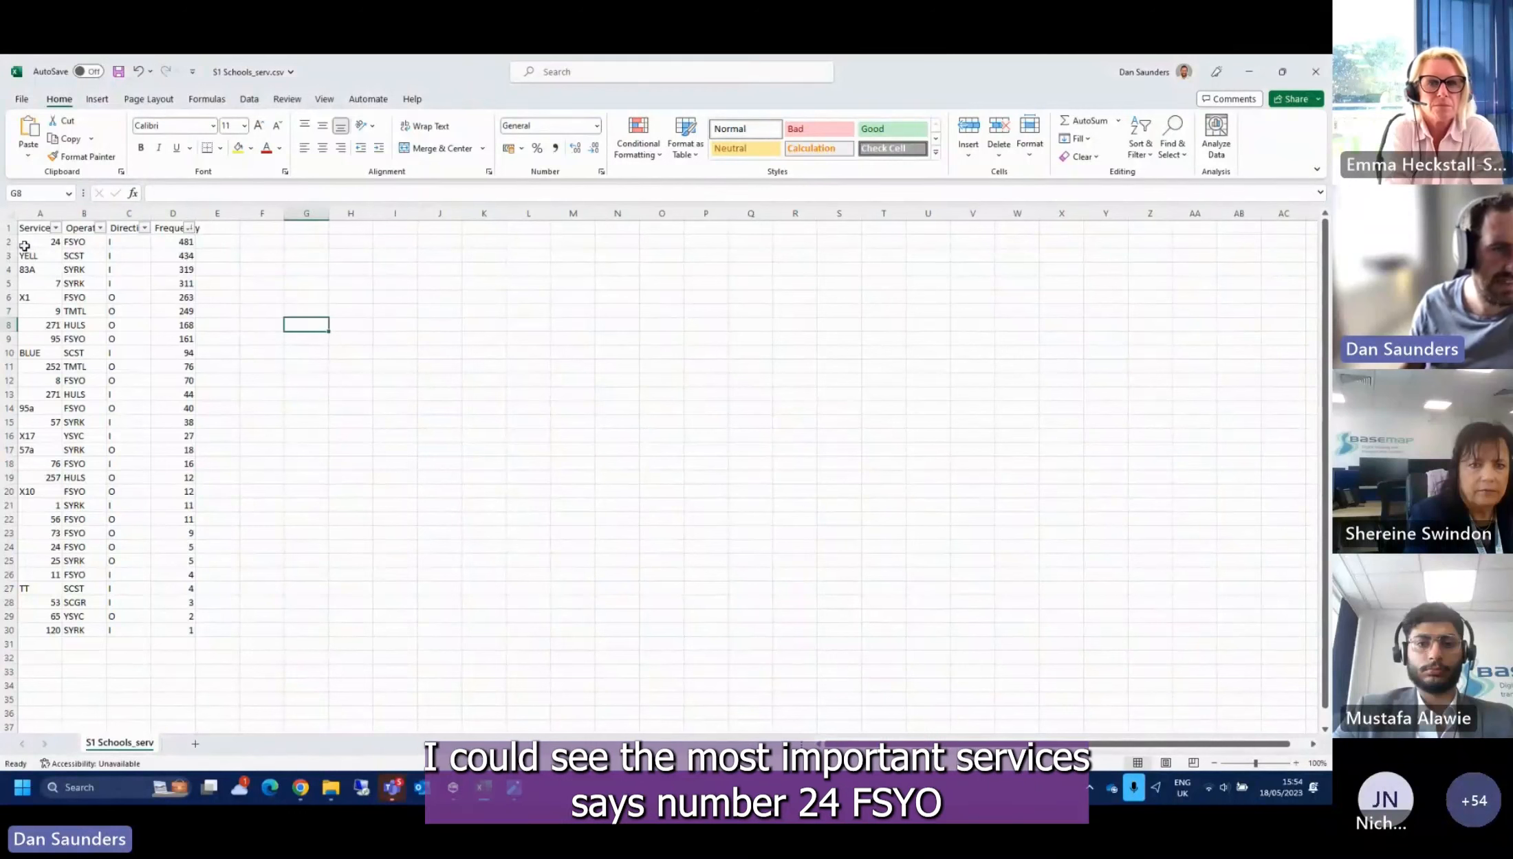
Review the most and least used services, and select the row of service 120
click(25, 246)
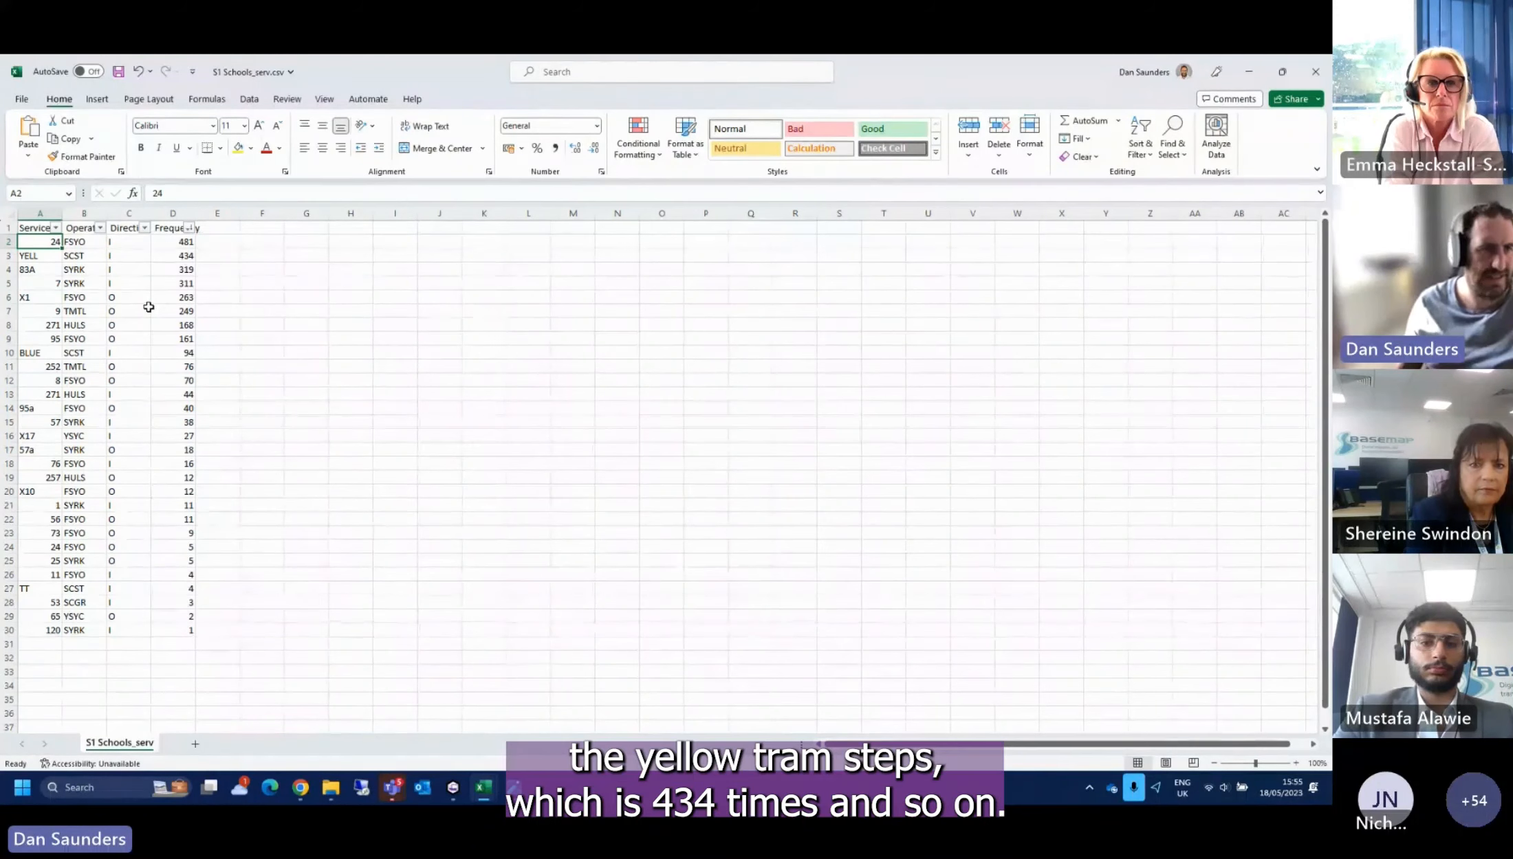
click(177, 269)
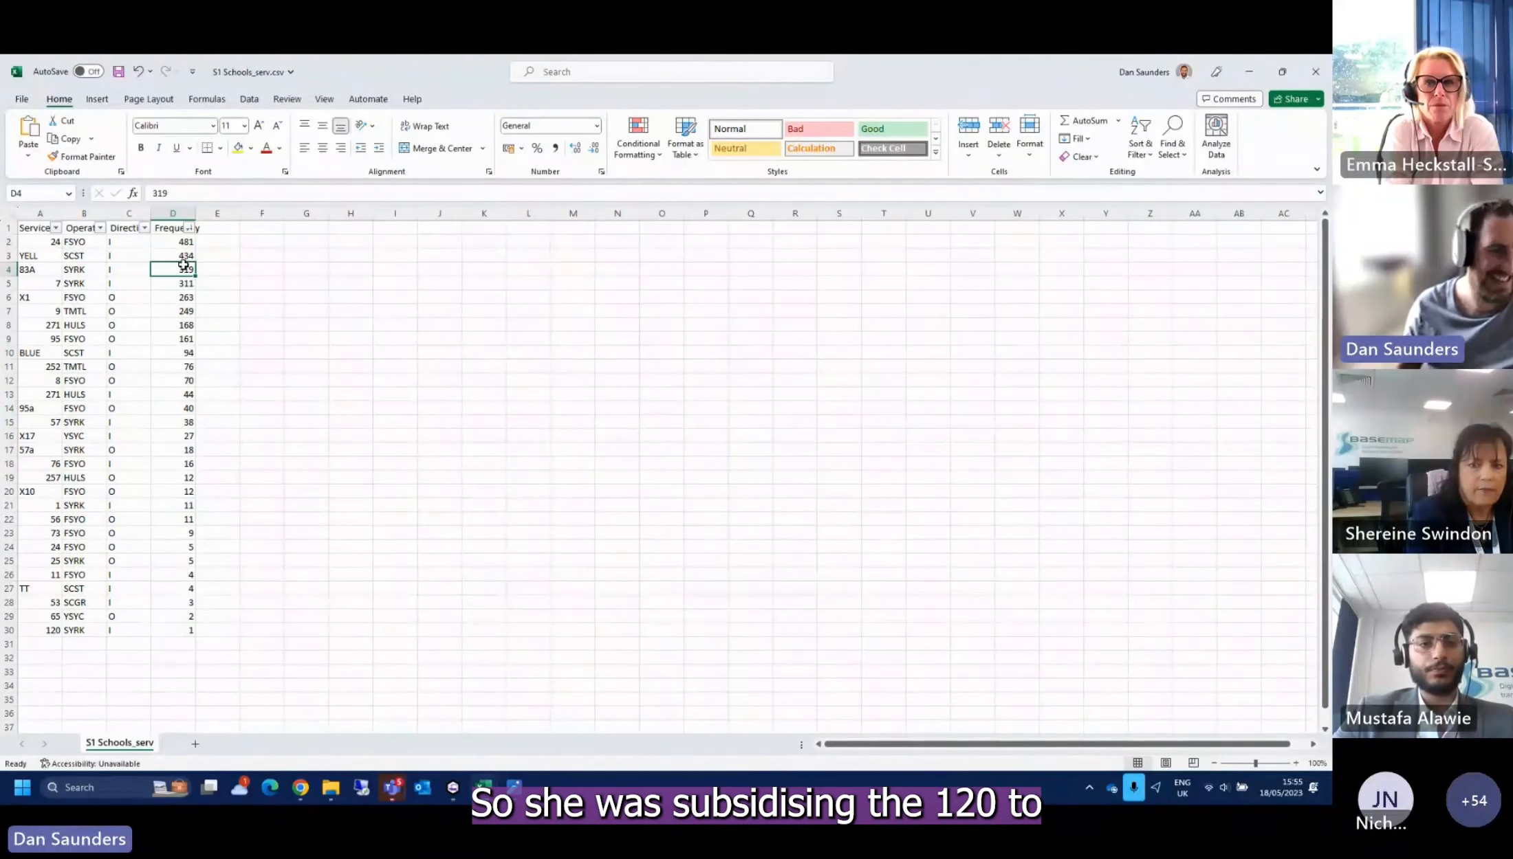
click(40, 630)
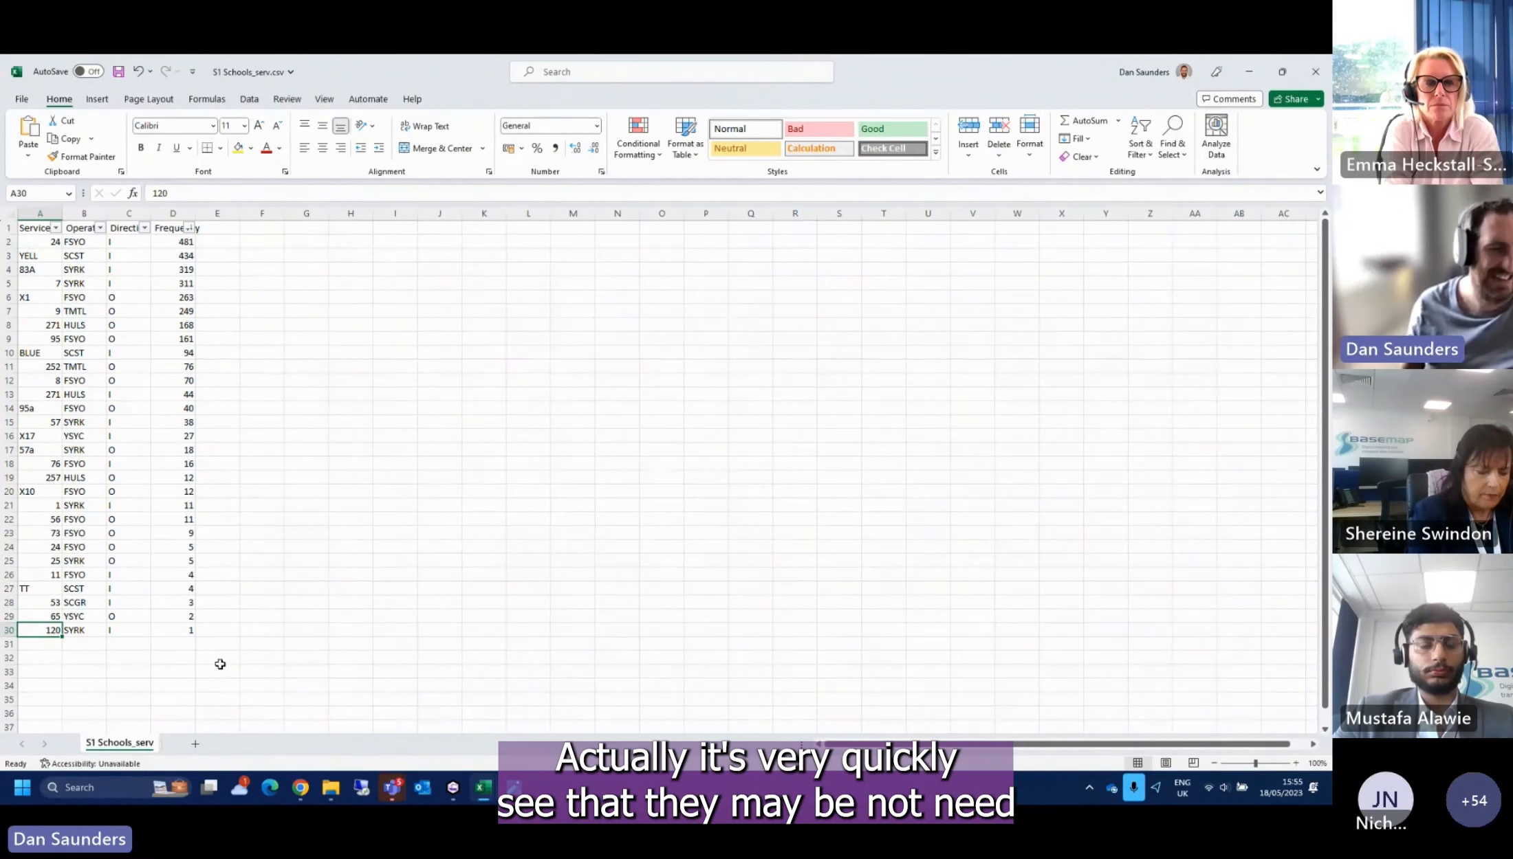
drag(182, 630, 41, 631)
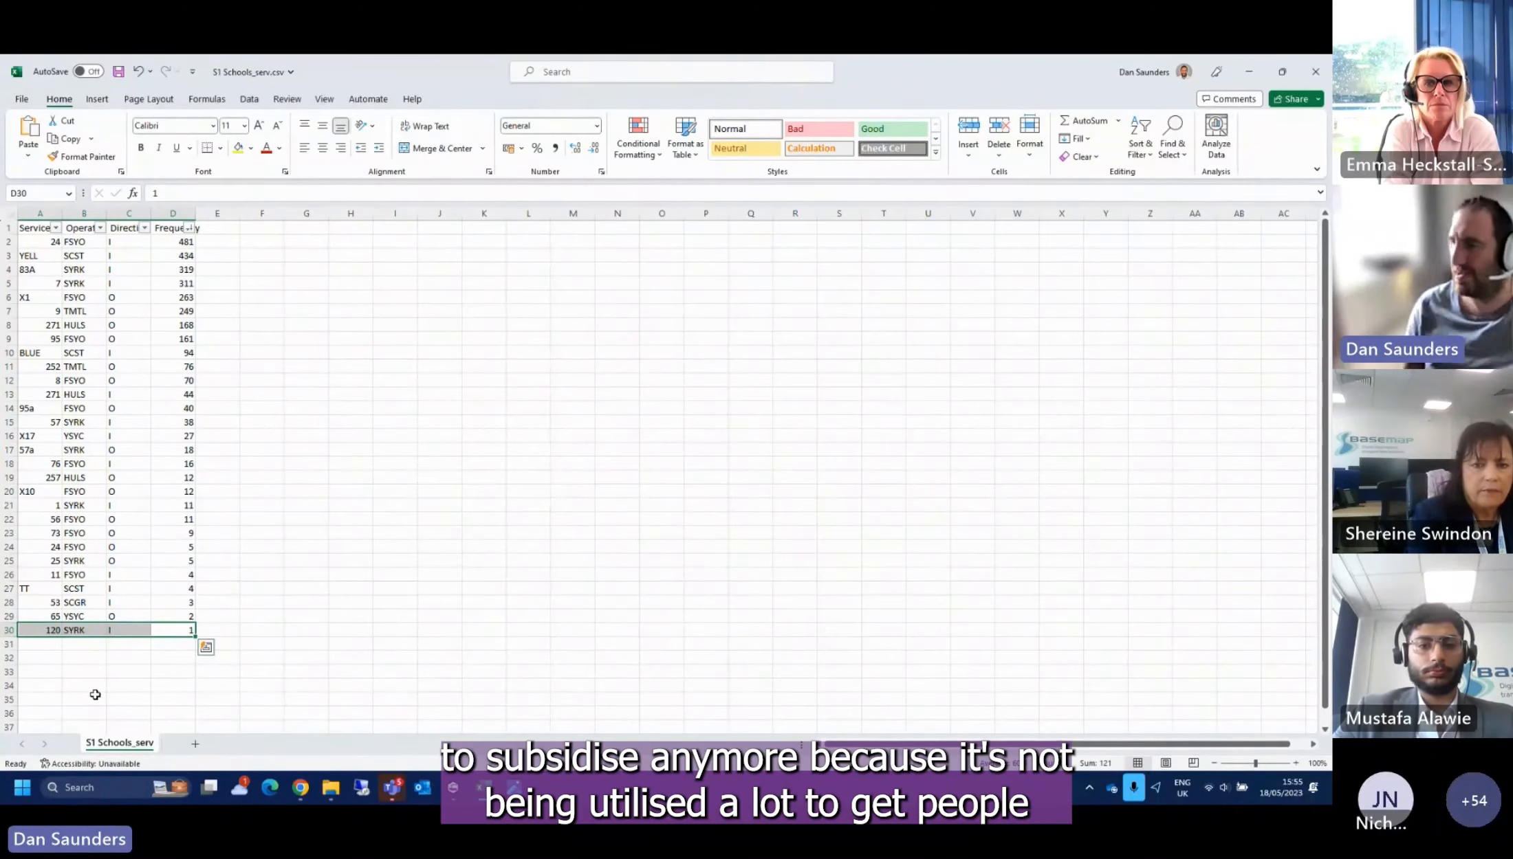
Return to TRACC and collapse the S1 Schools layer group
double_click(1264, 82)
click(1262, 82)
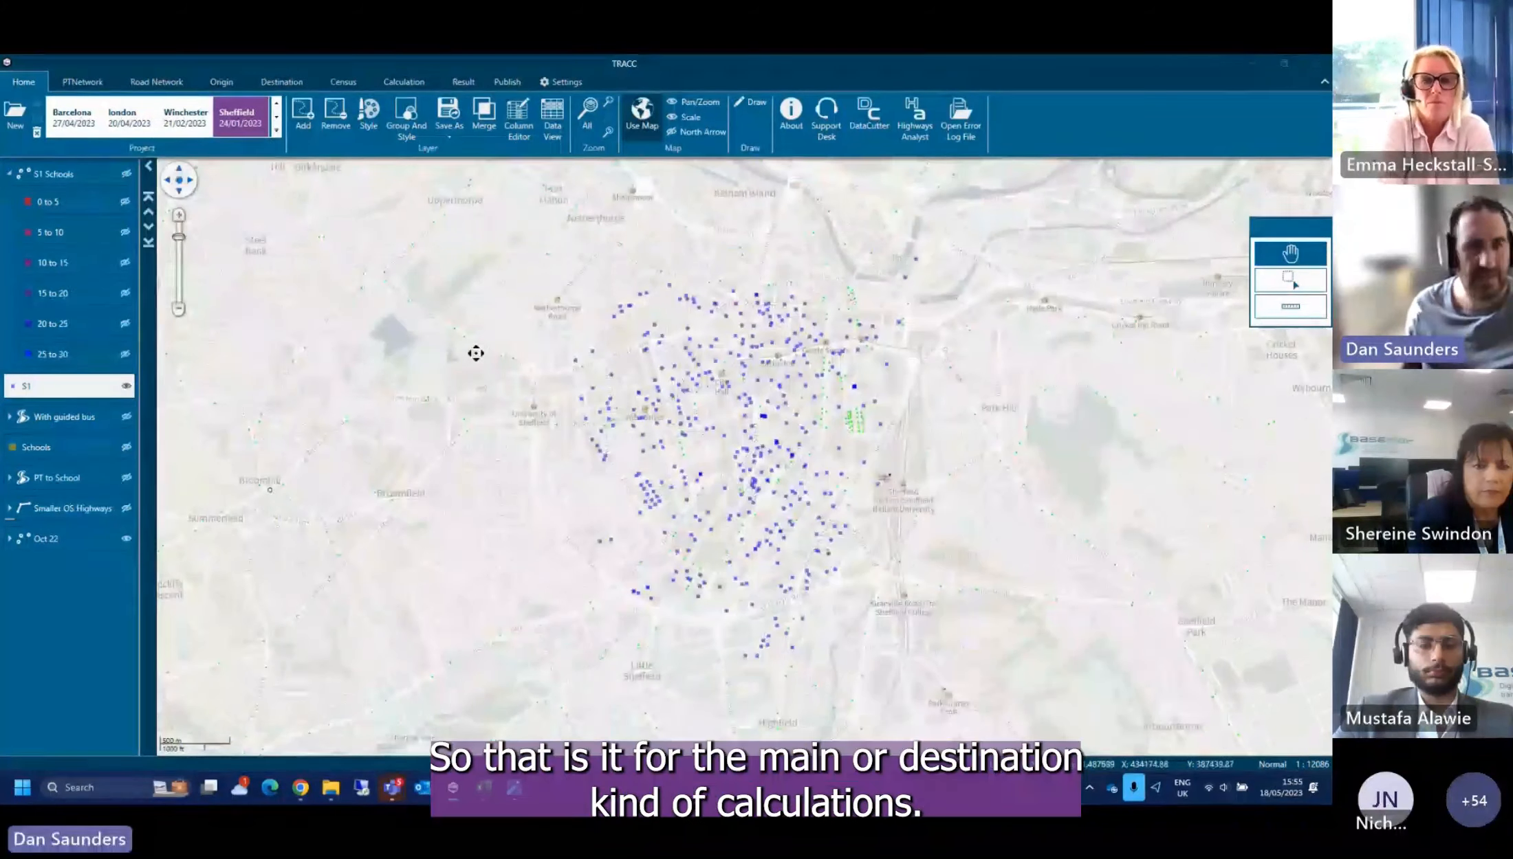
drag(891, 442, 817, 493)
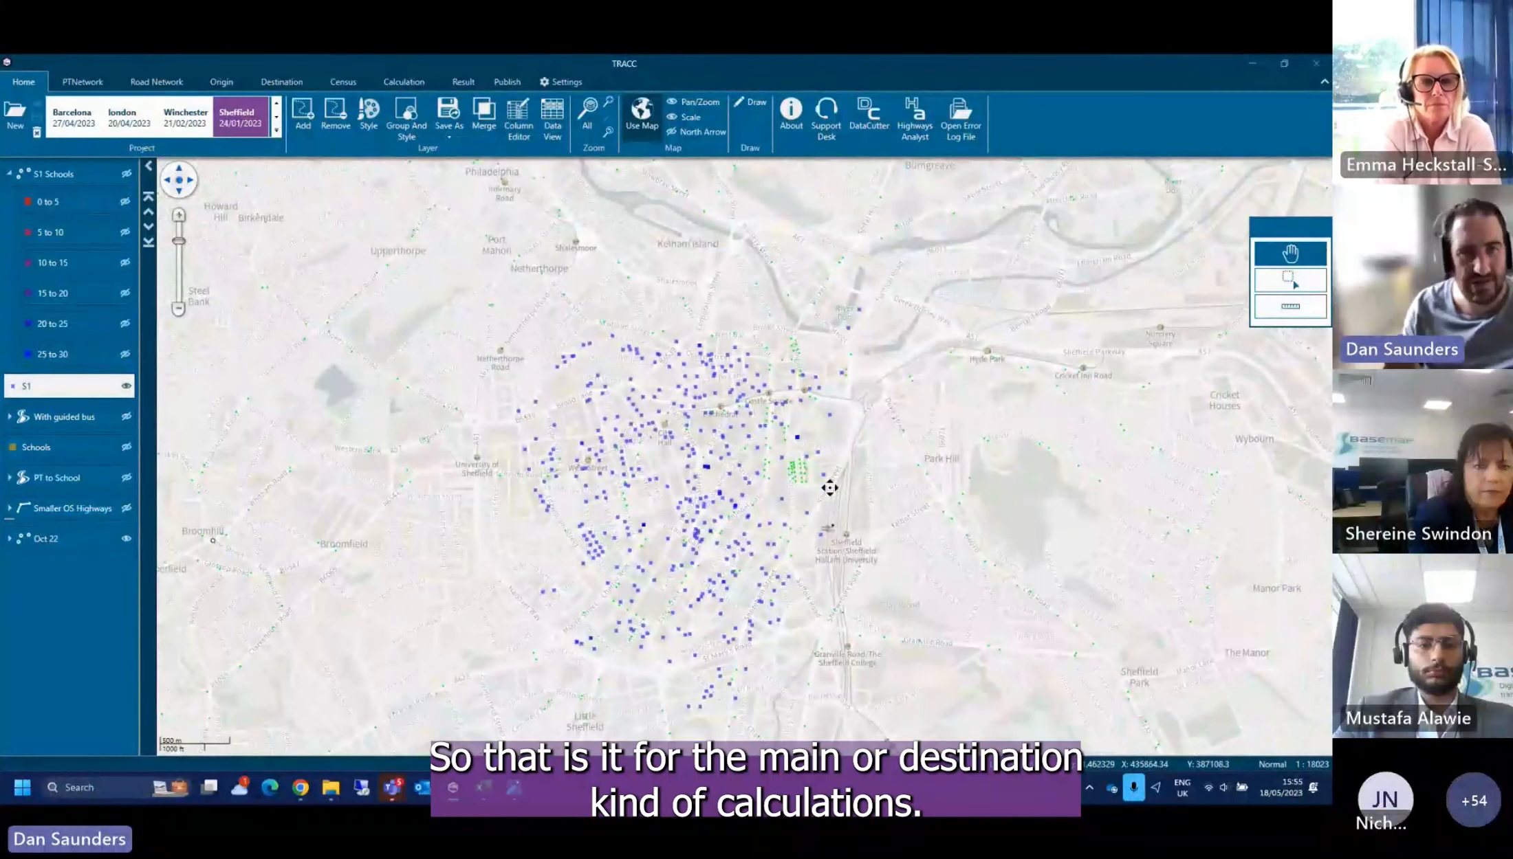
click(11, 174)
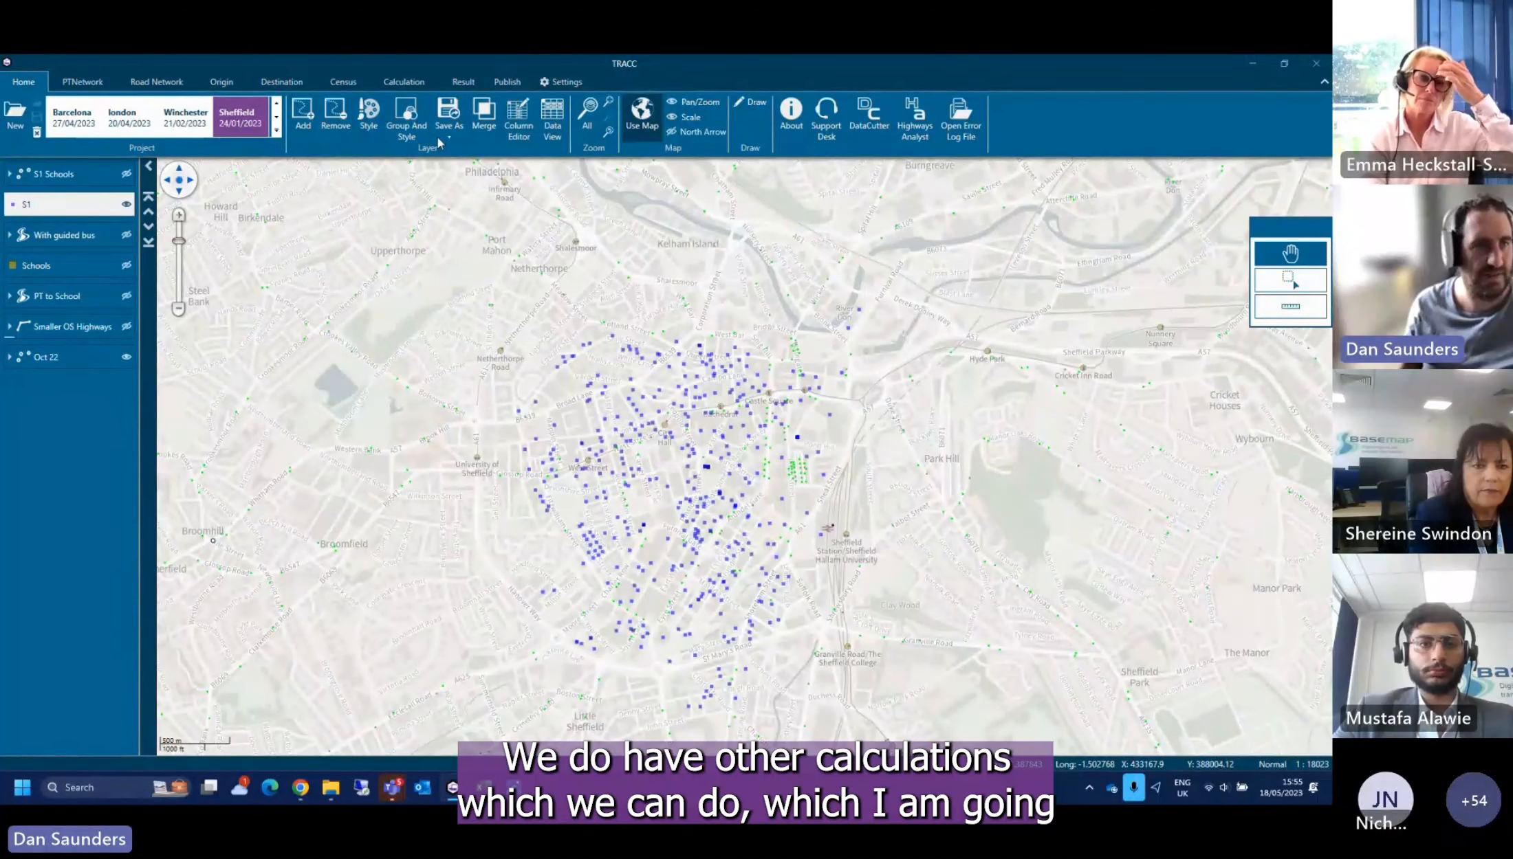
Hide the S1 layer and start a Stop Frequency calculation using only the Bus mode
click(403, 81)
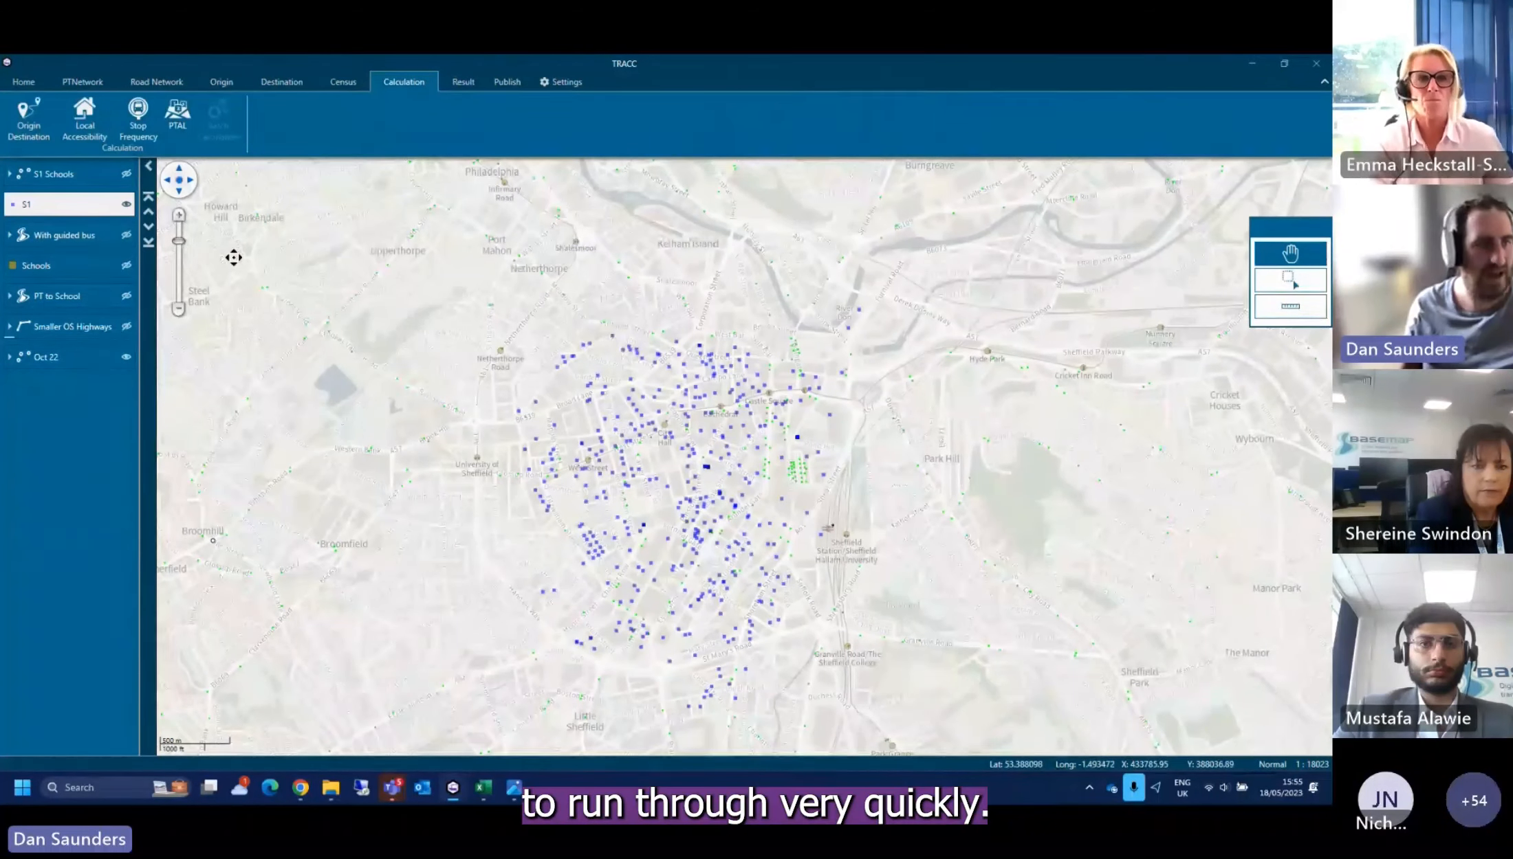
click(126, 204)
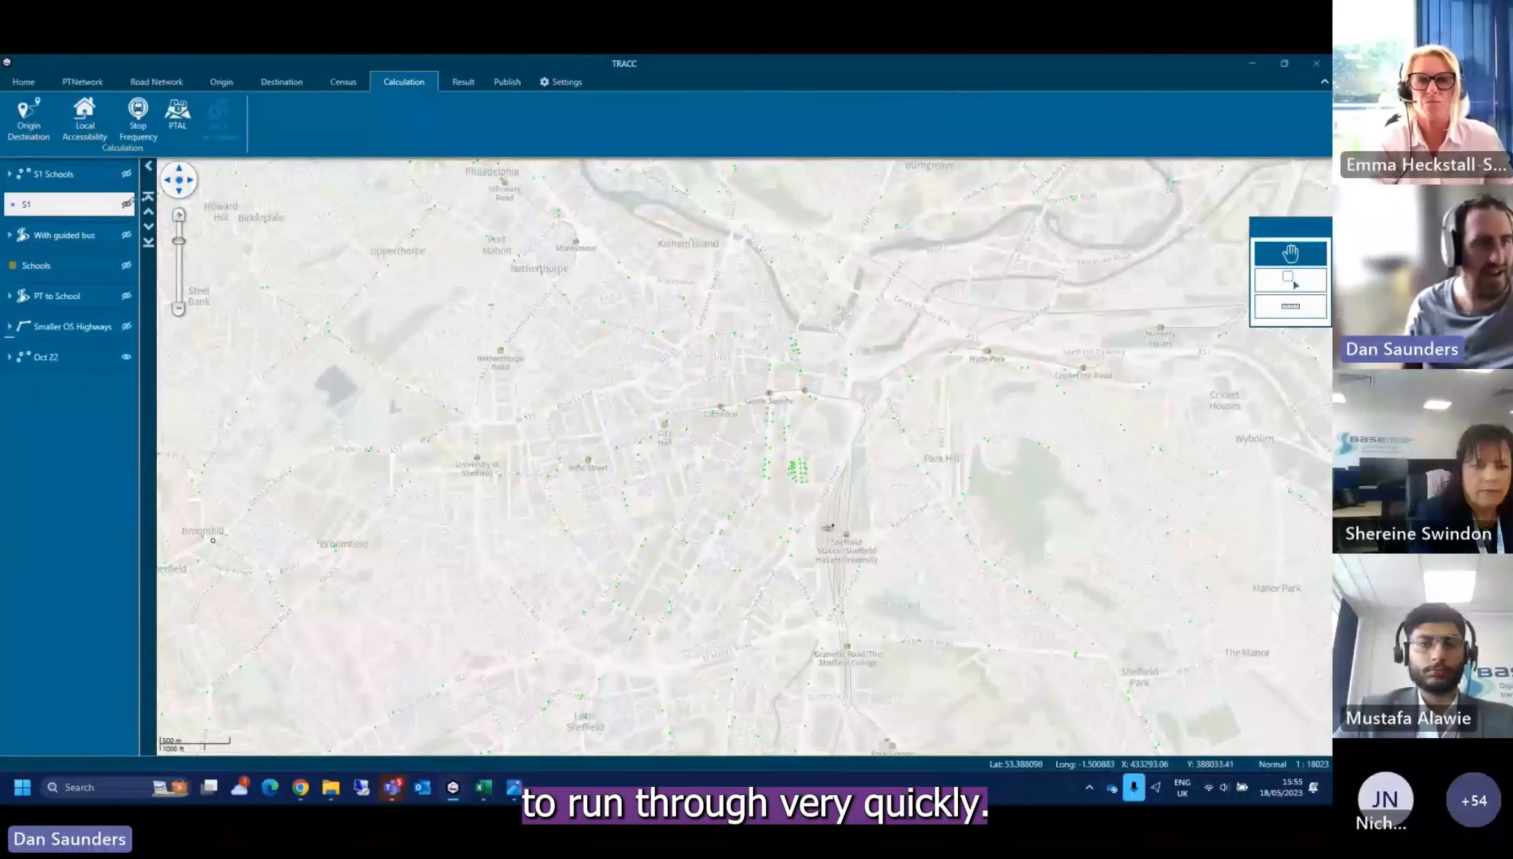
click(141, 130)
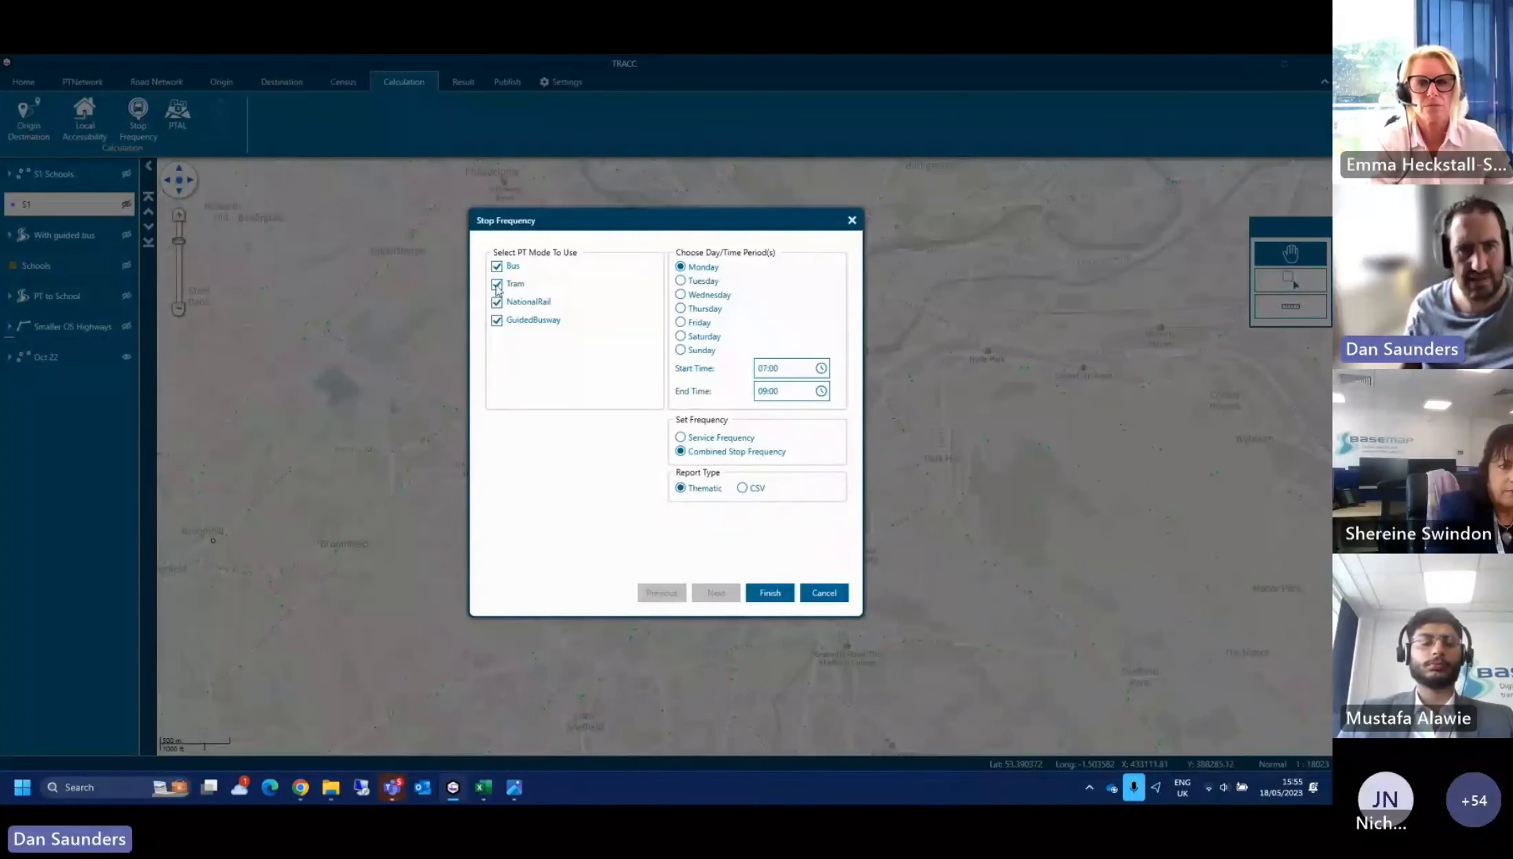
click(496, 284)
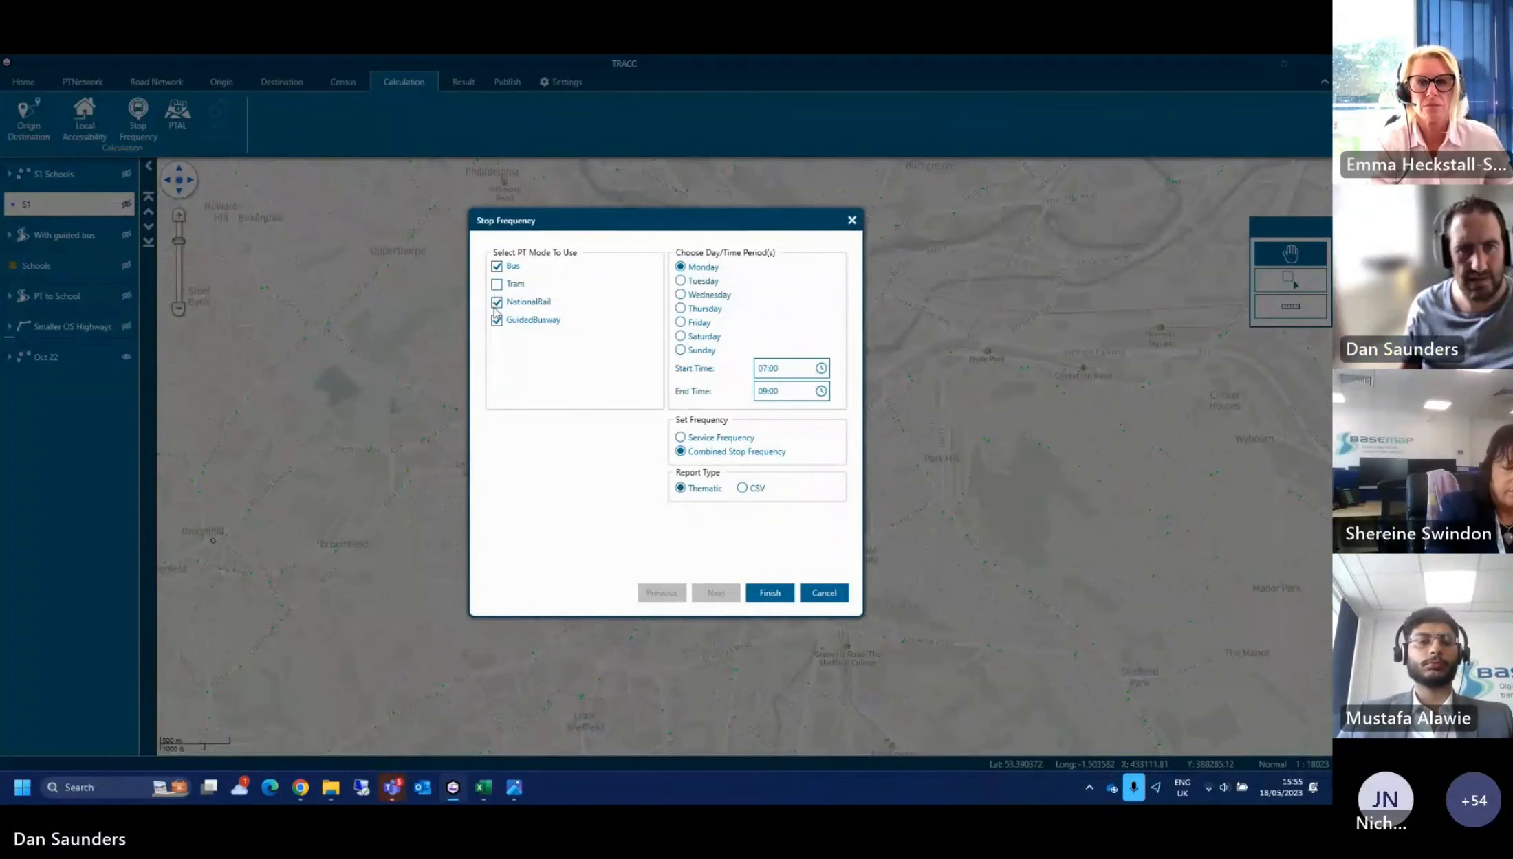
click(496, 302)
click(496, 320)
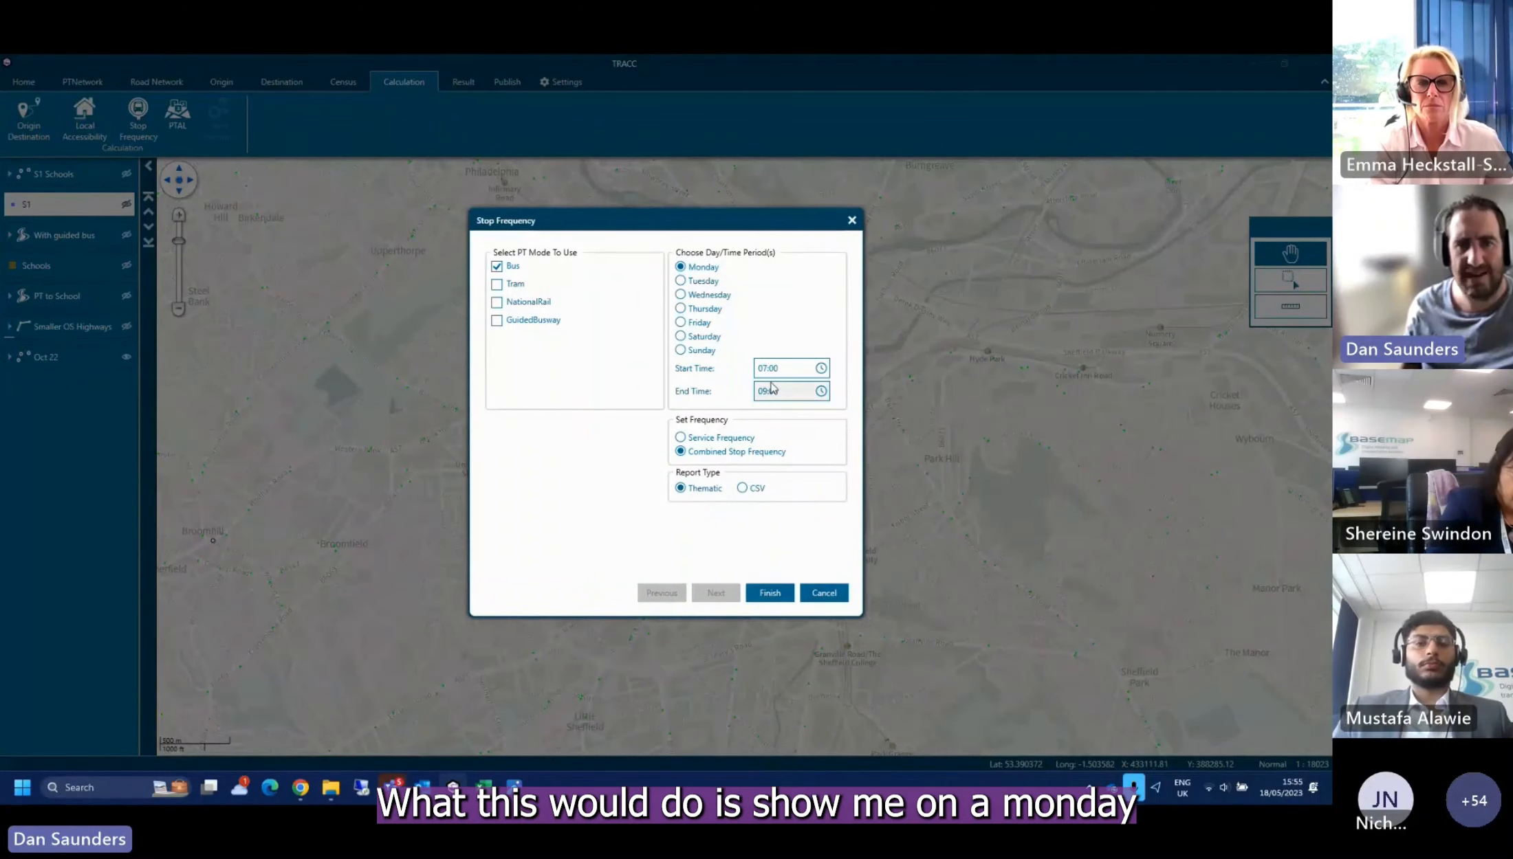
Set the Monday period to 07:45–08:45 and run the combined stop frequency calculation as a thematic report
double_click(790, 369)
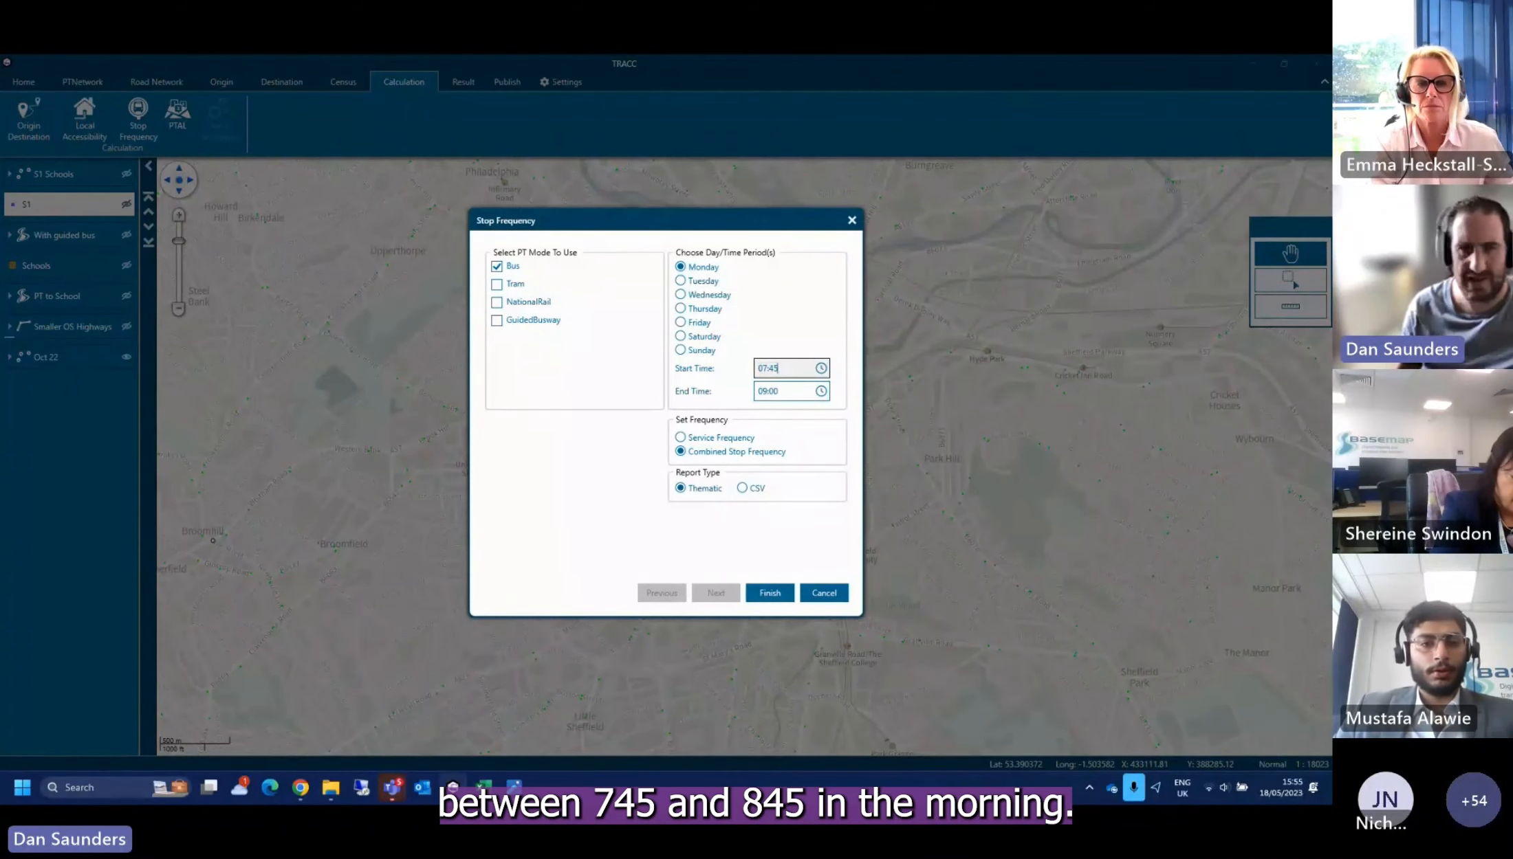
double_click(765, 390)
text(08:)
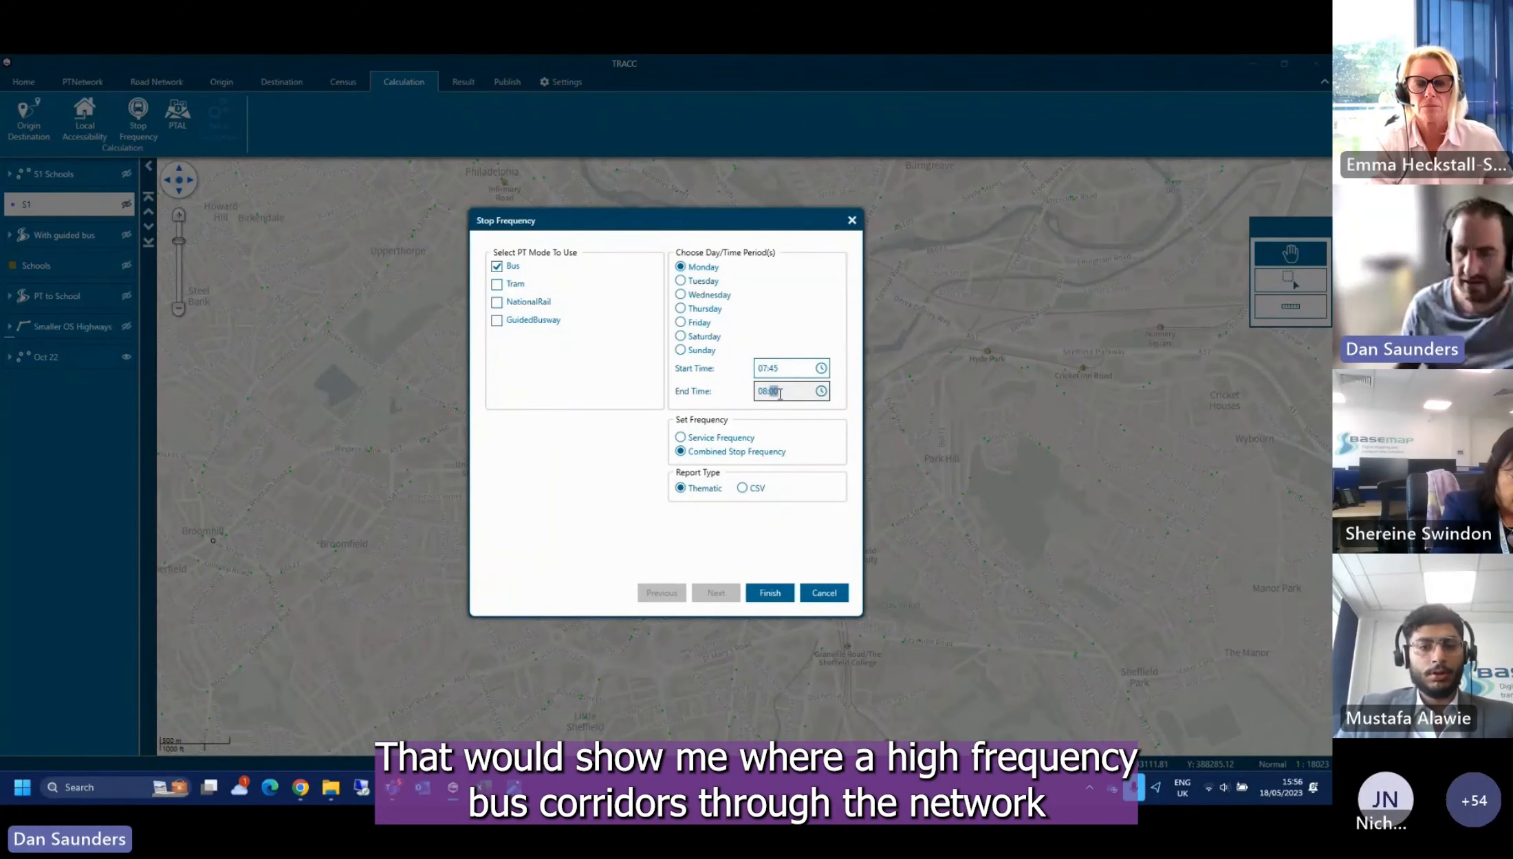
text(45)
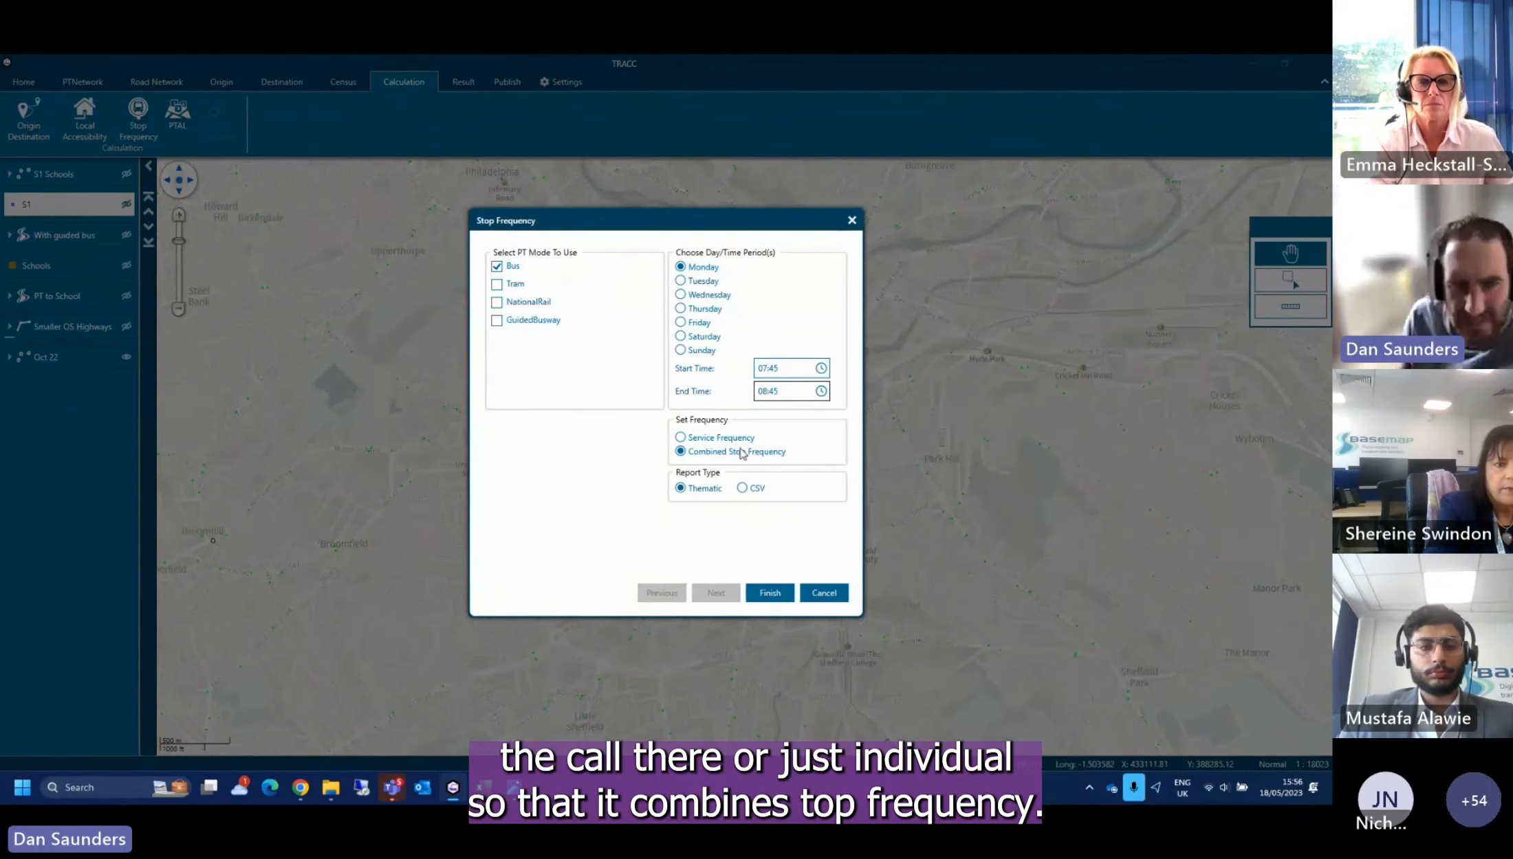
click(758, 595)
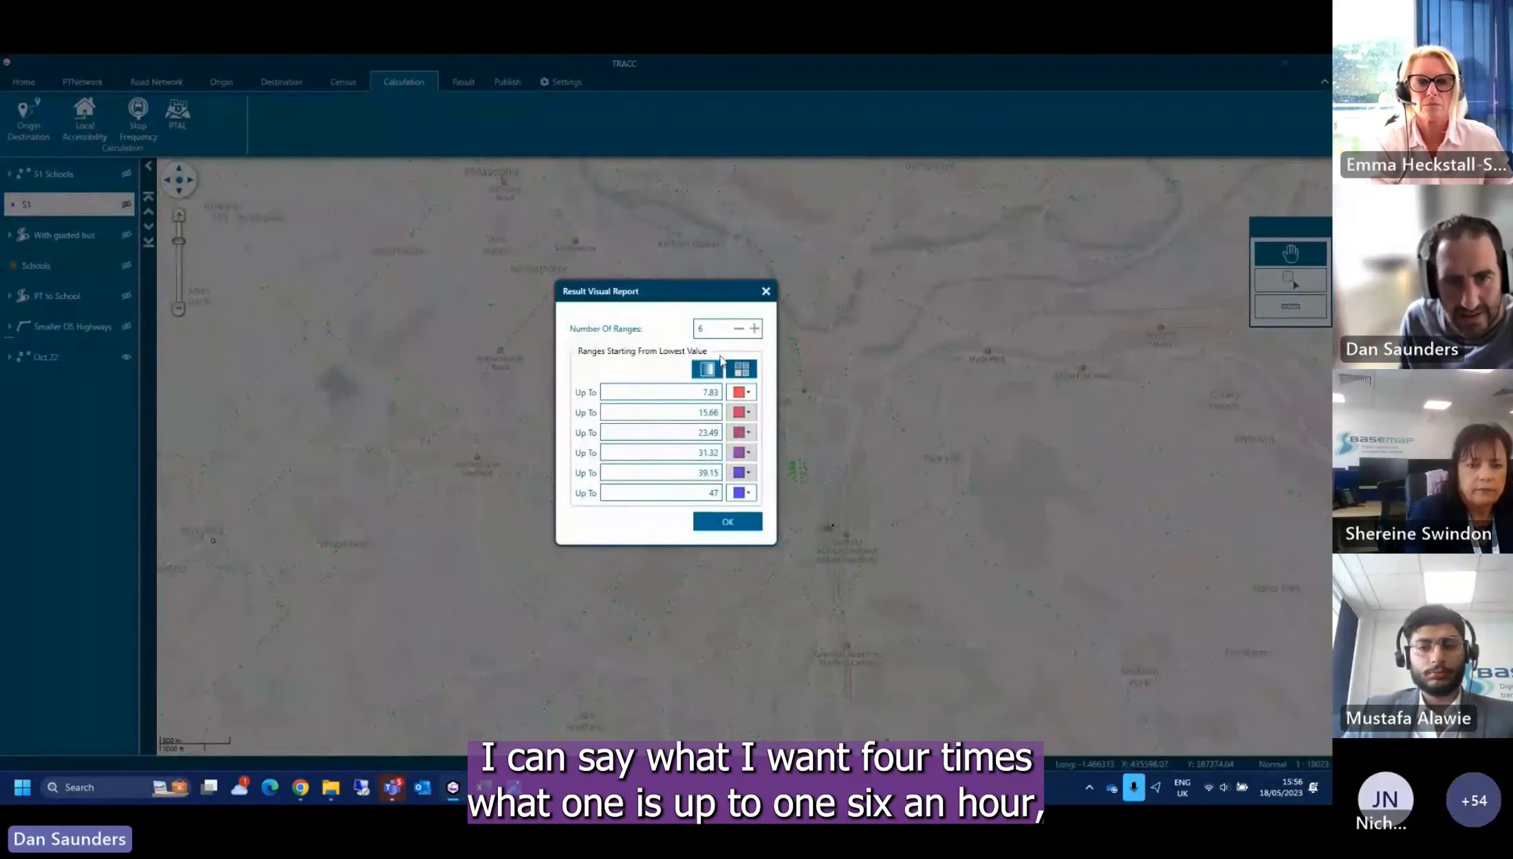
Create the visual report with four ranges, setting the first three upper limits to 1, 6 and 12
double_click(710, 330)
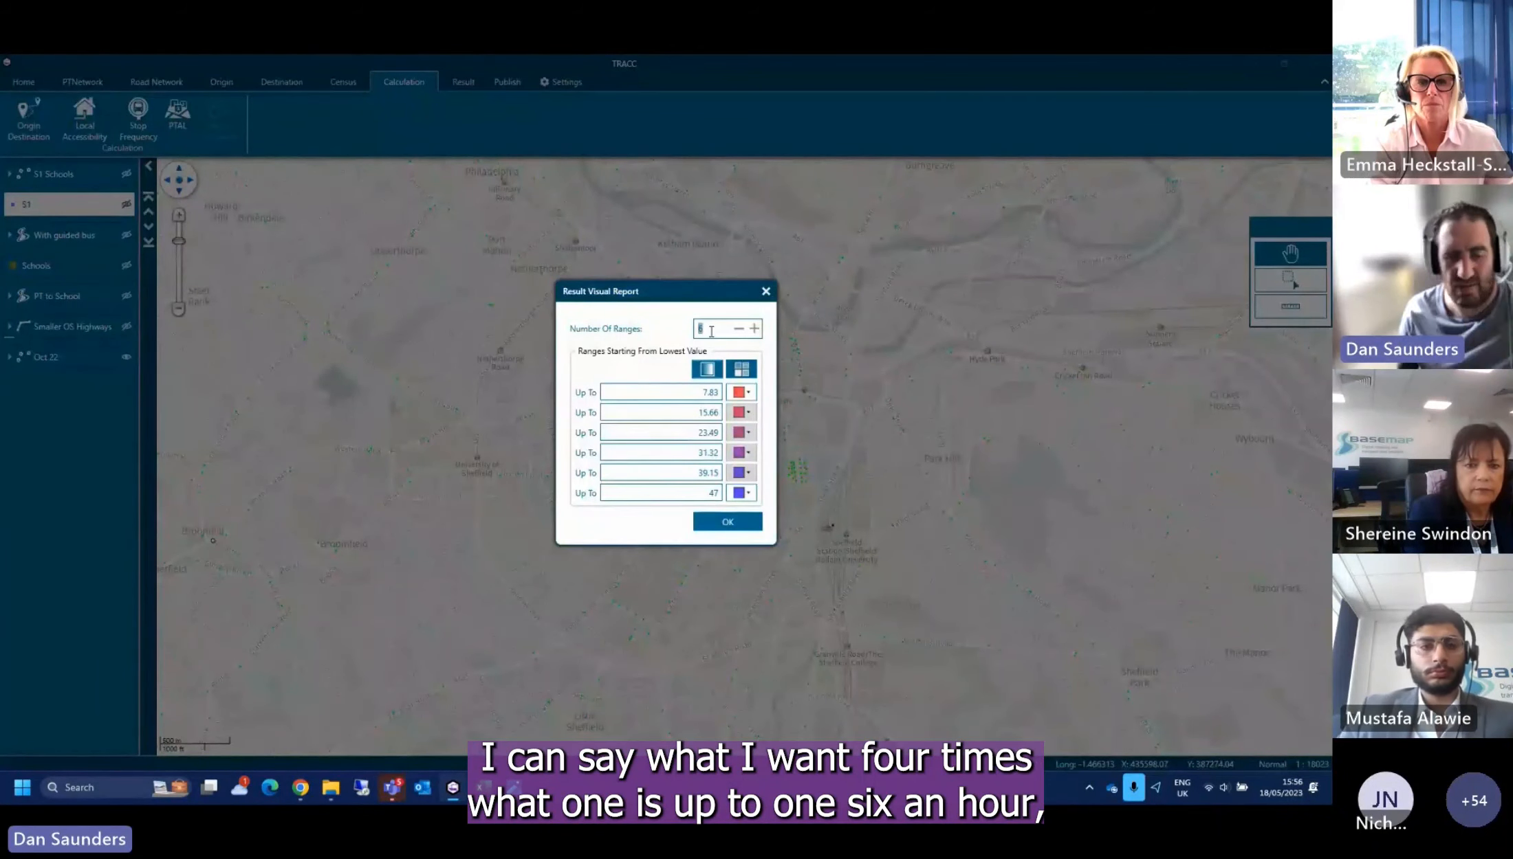
text(4)
double_click(696, 411)
text(1)
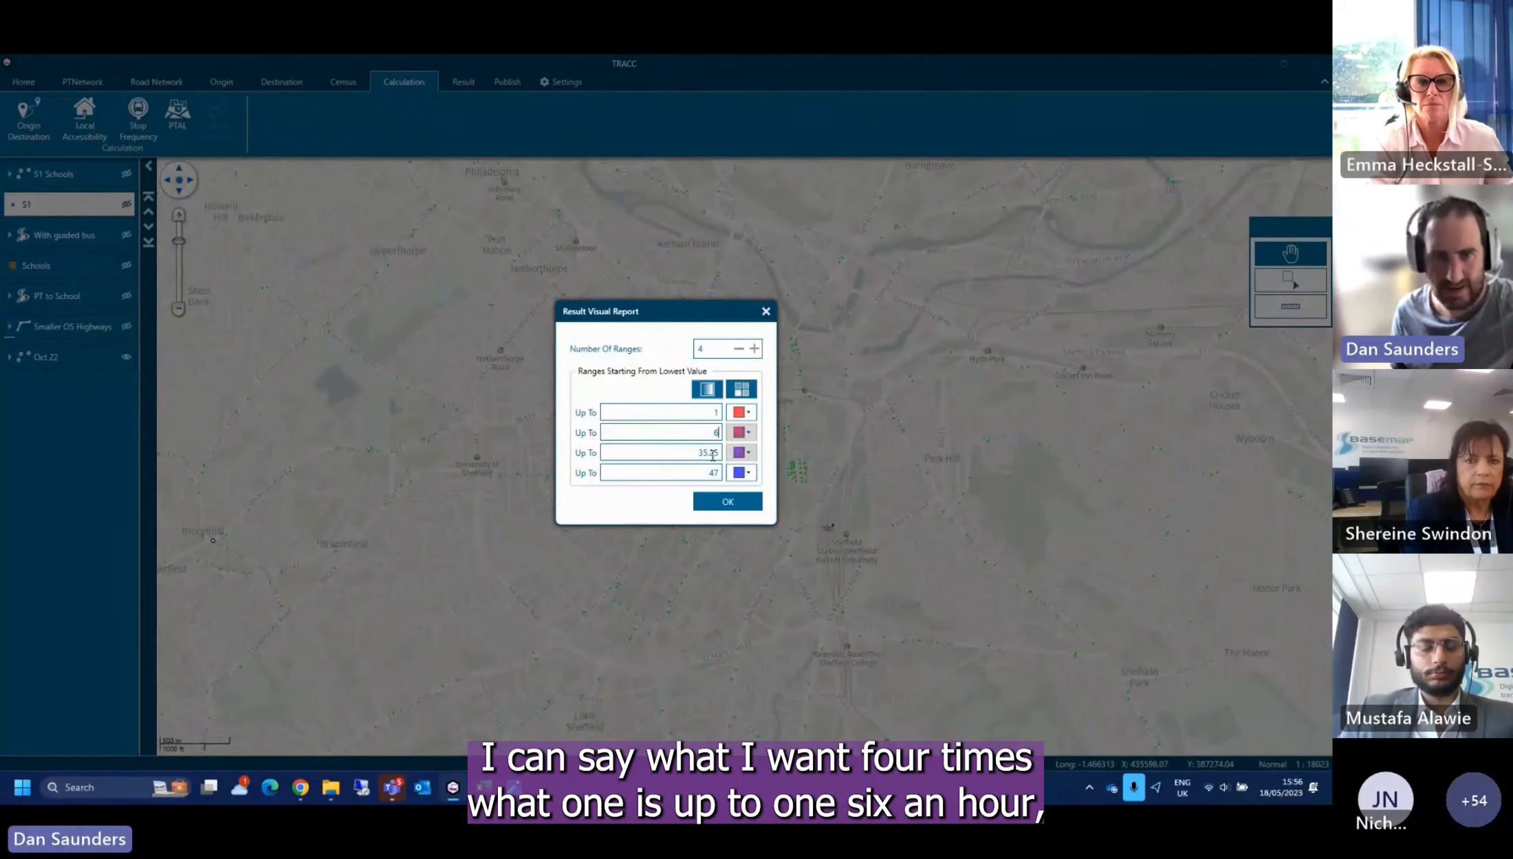
text(6)
double_click(711, 454)
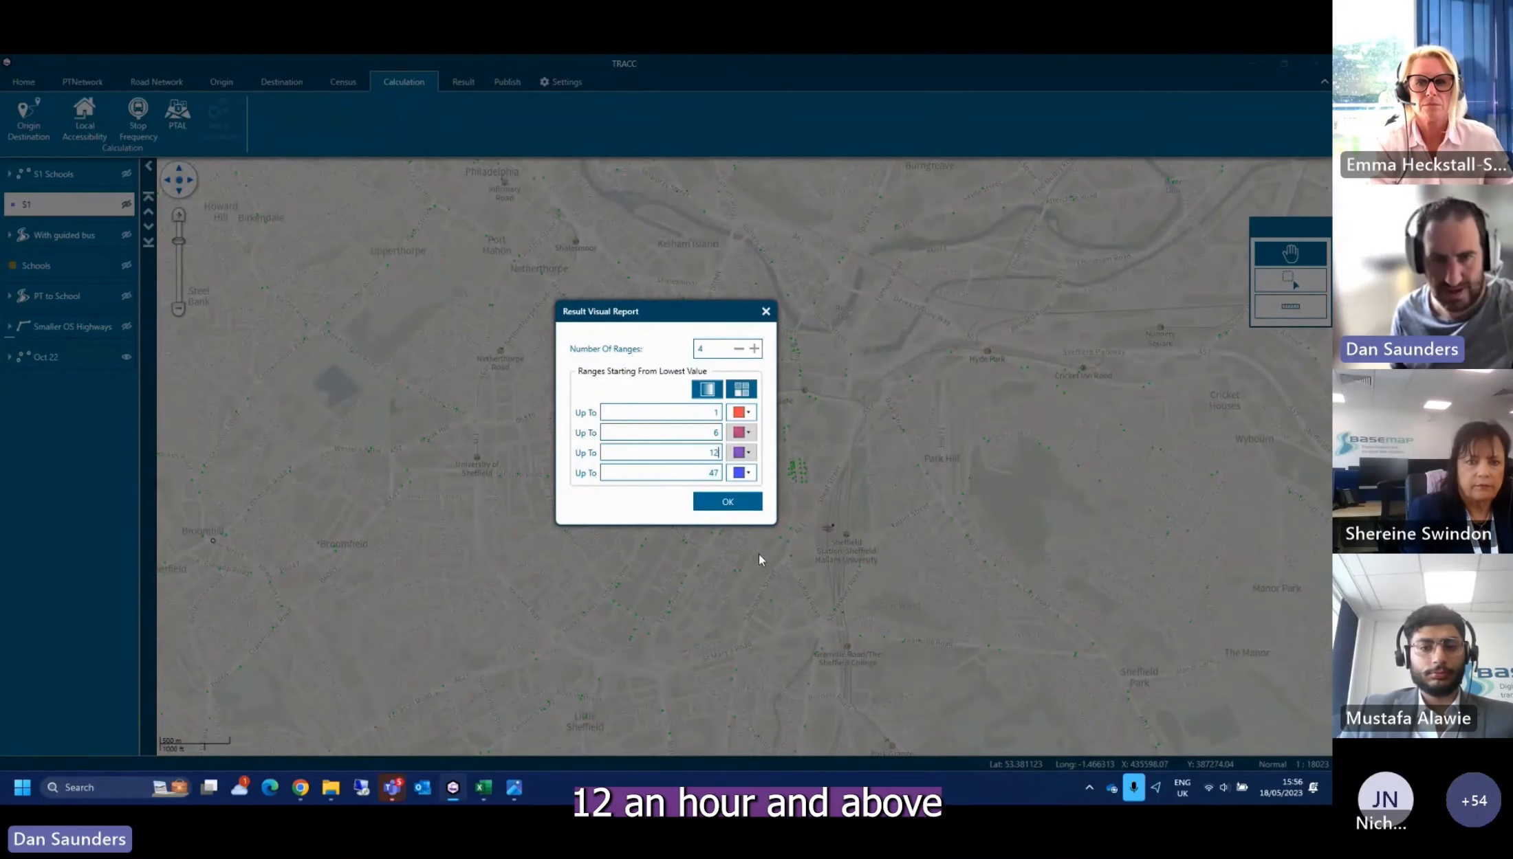
click(728, 503)
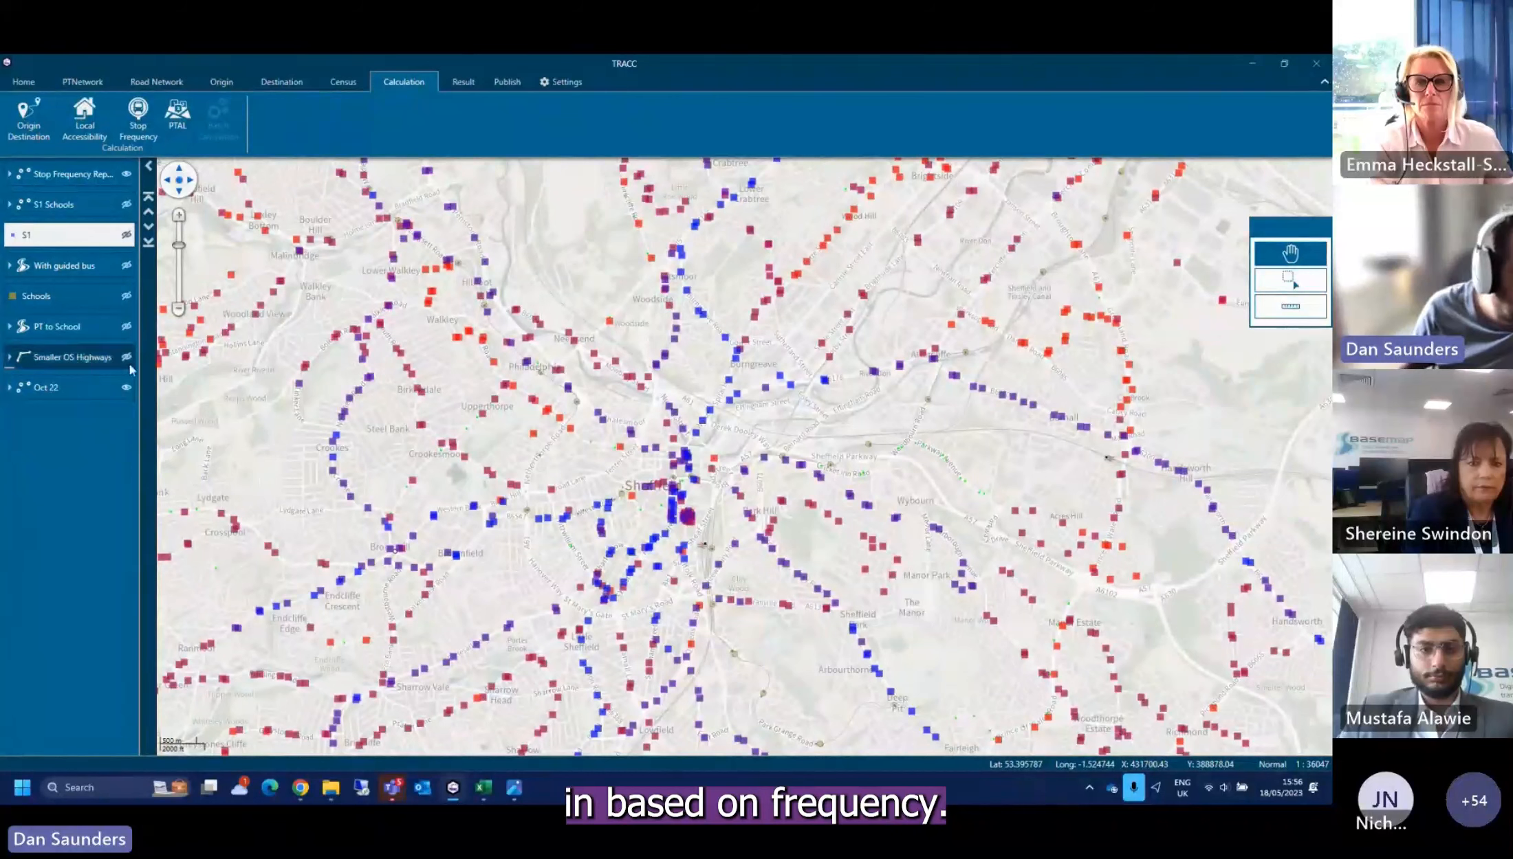
Hide the Oct 22 layer and the 0 to 1, 1 to 6 and 6 to 12 ranges of the stop frequency report
click(127, 387)
drag(564, 396, 596, 398)
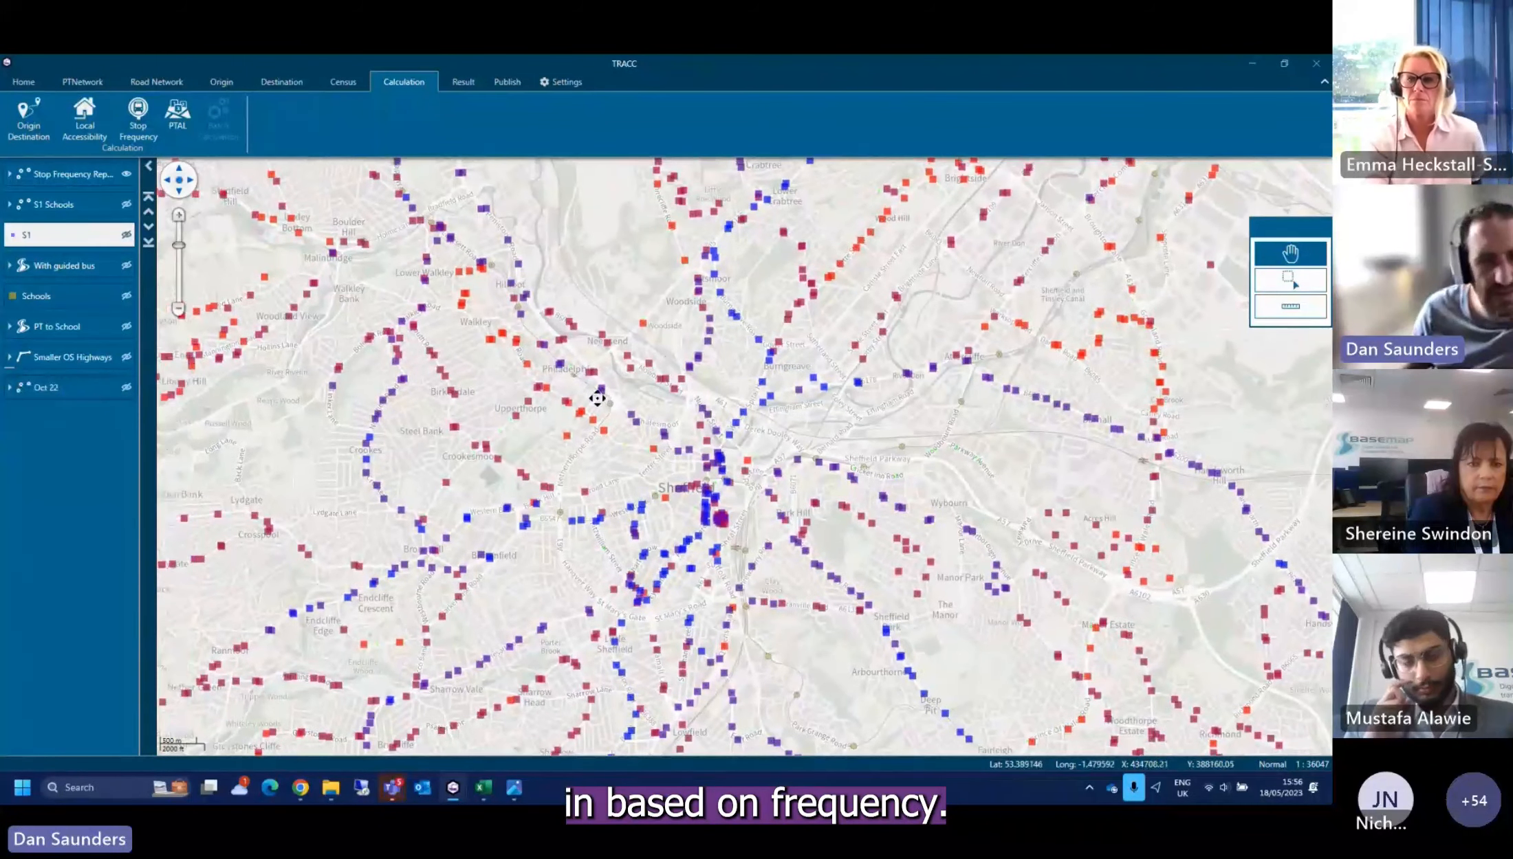
scroll(591, 392, down, 1)
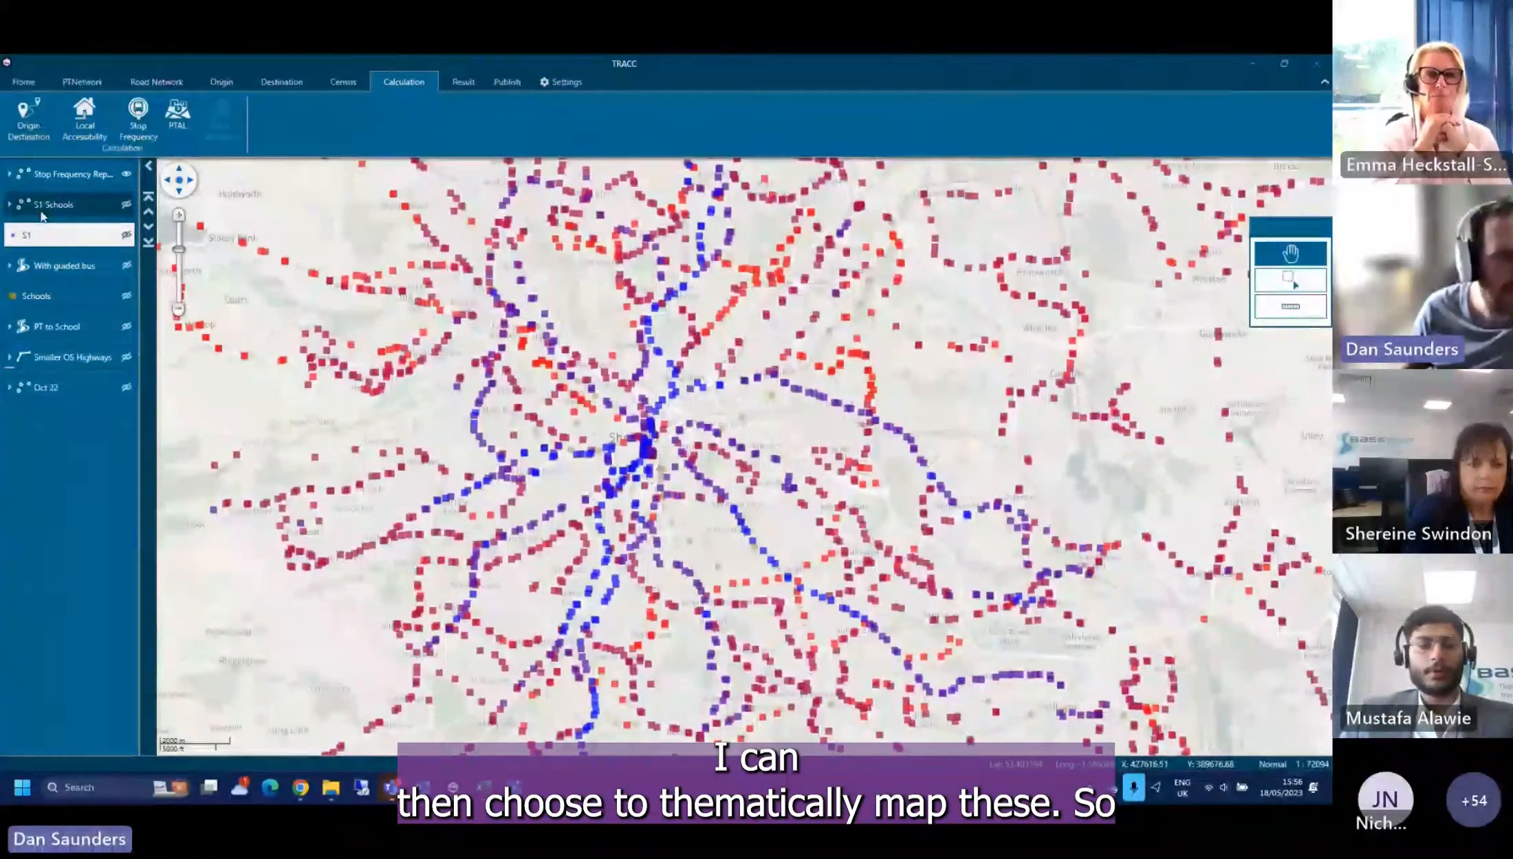
click(10, 174)
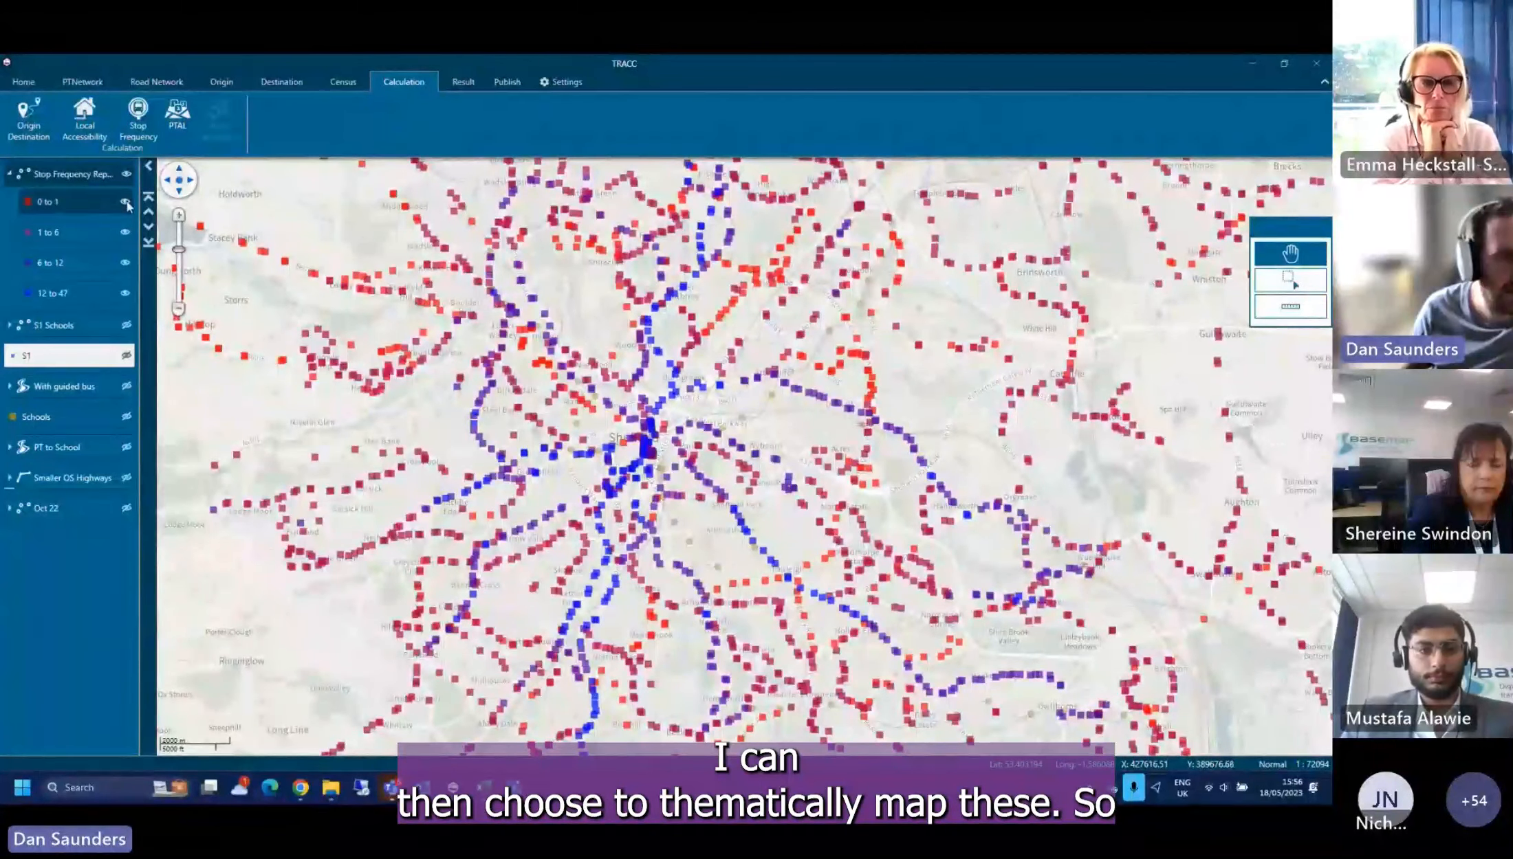
click(125, 202)
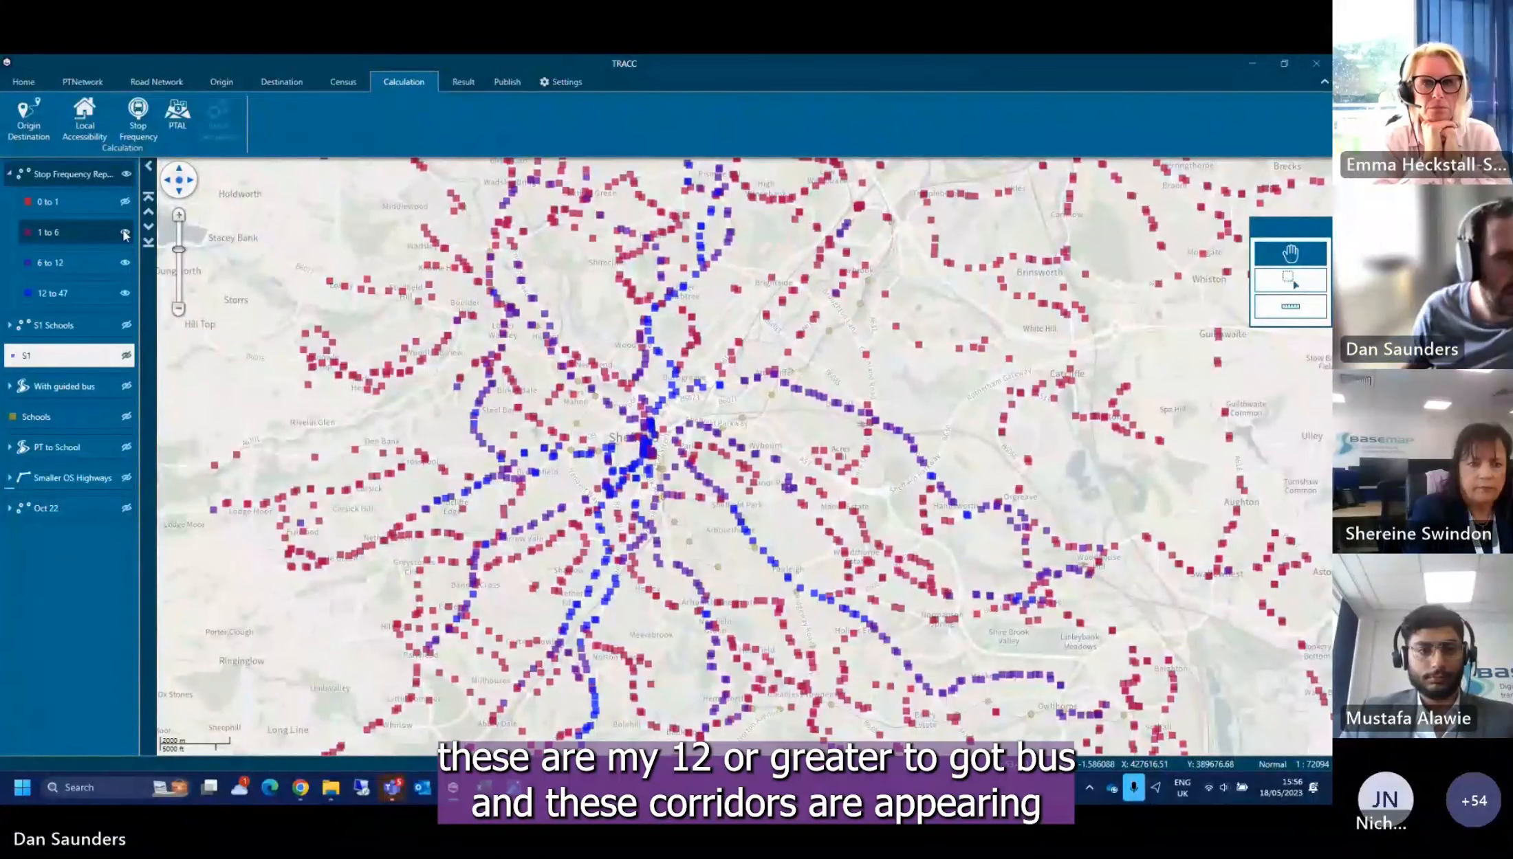
click(124, 233)
click(125, 263)
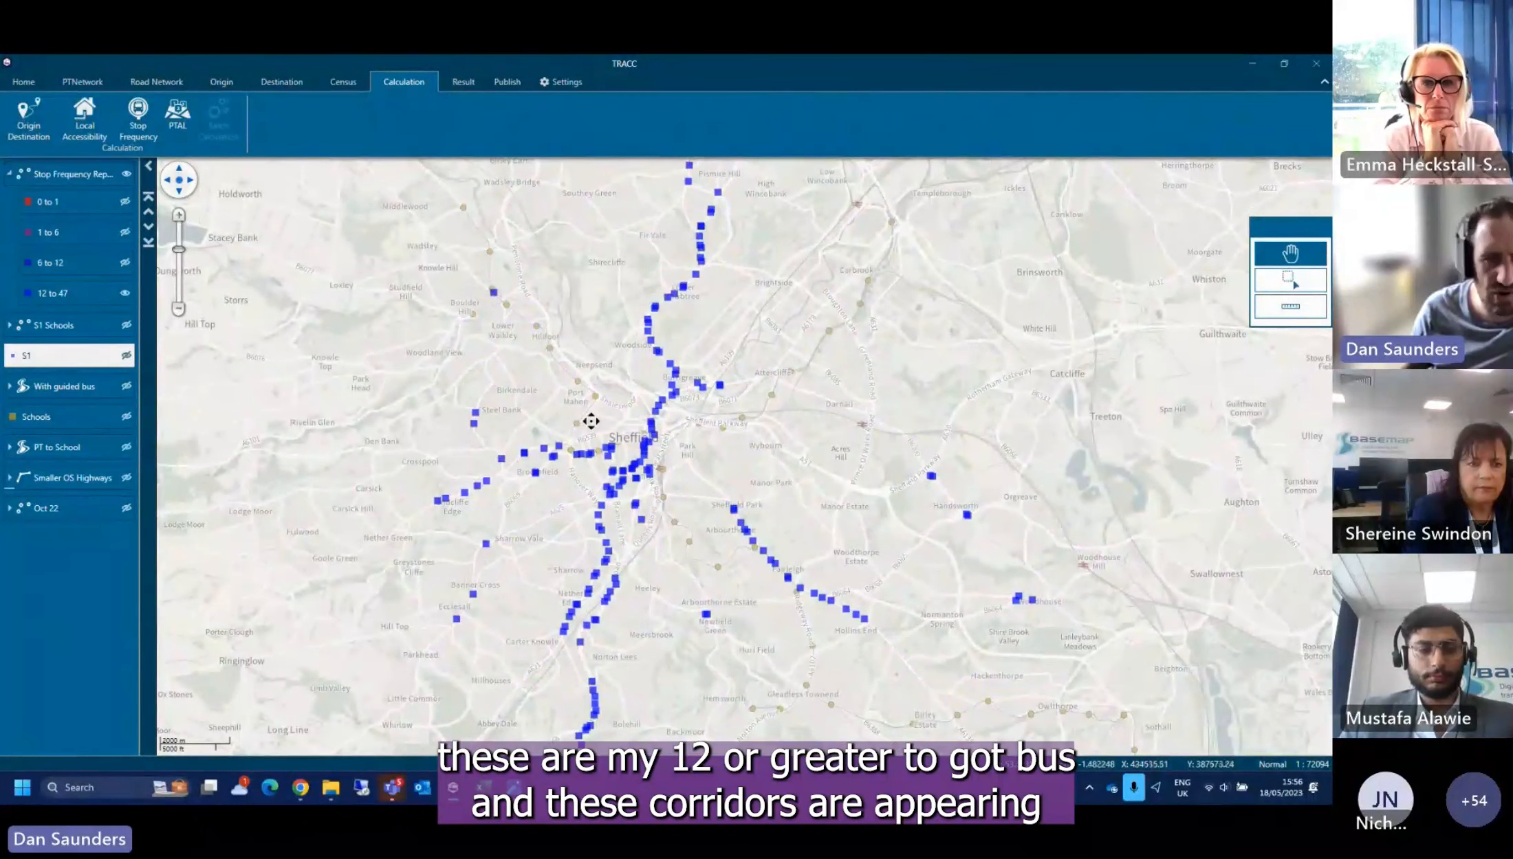
drag(647, 343, 642, 412)
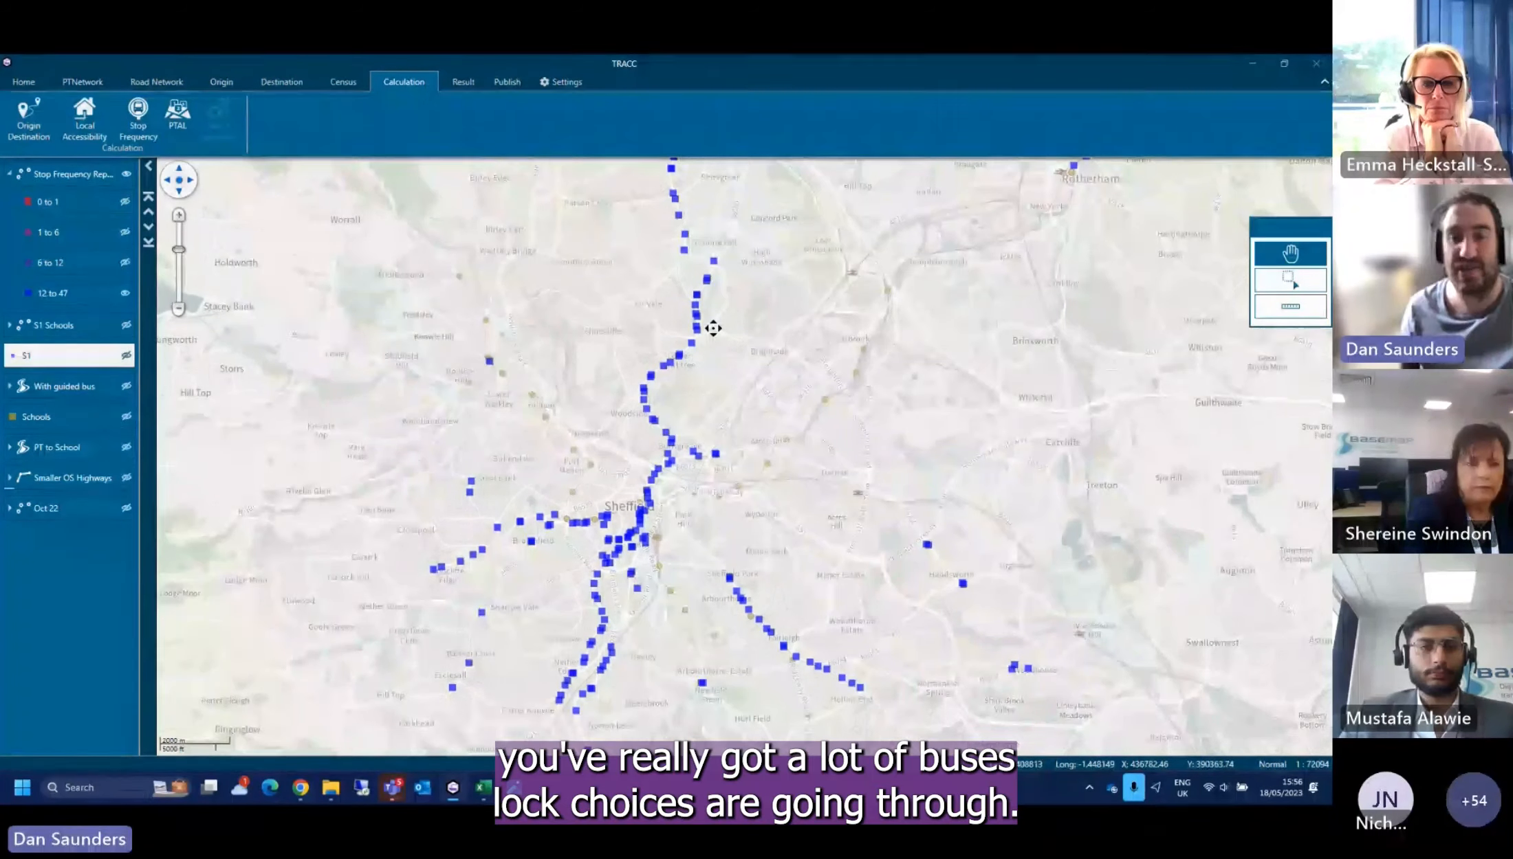
Select the stop frequency report's stops around Sheffield city centre and list them in the data view
click(1275, 288)
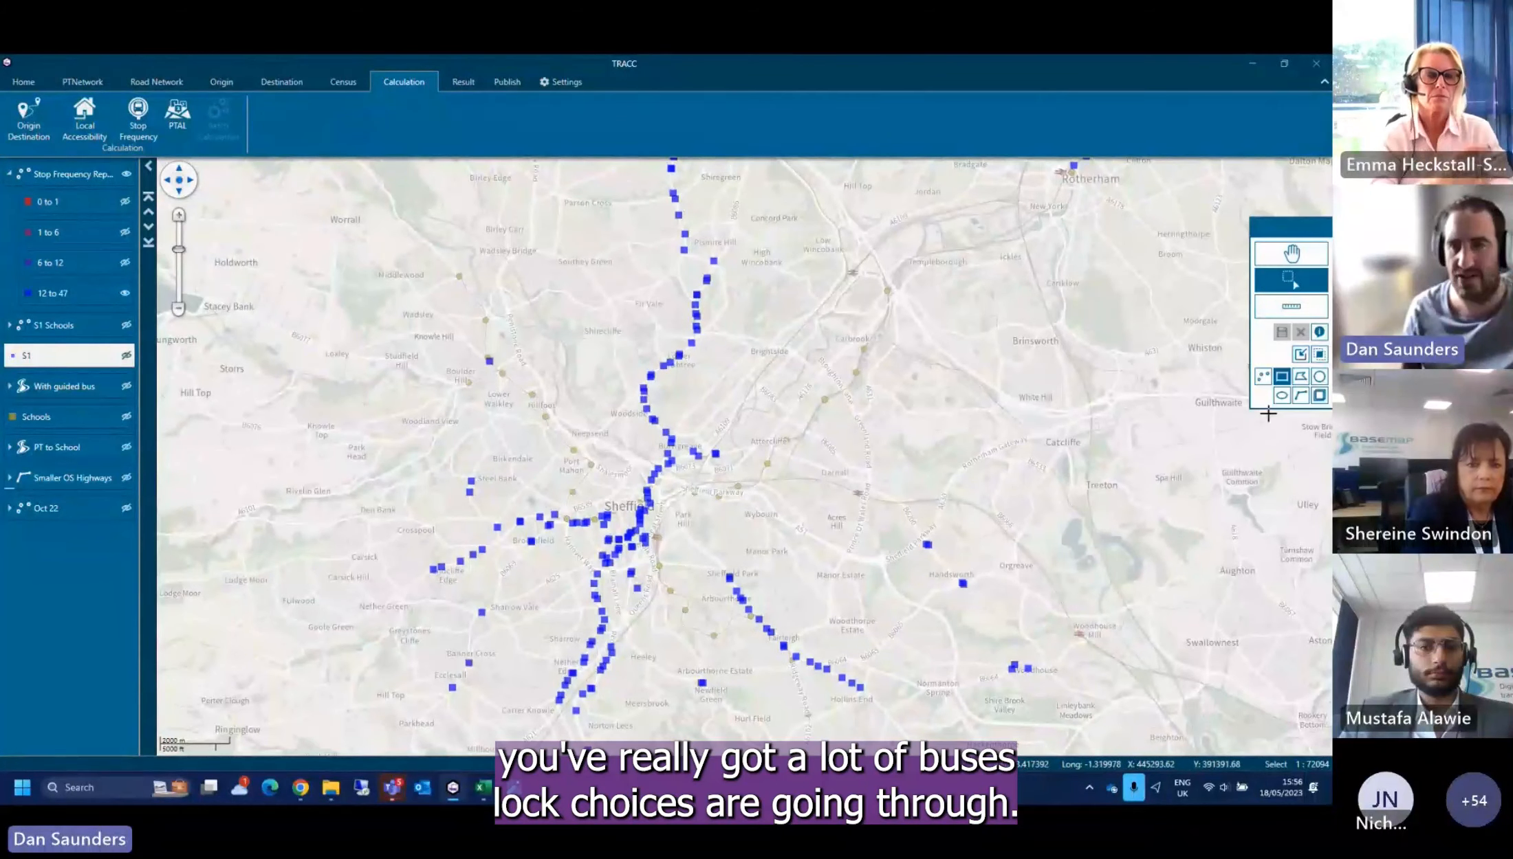
click(71, 174)
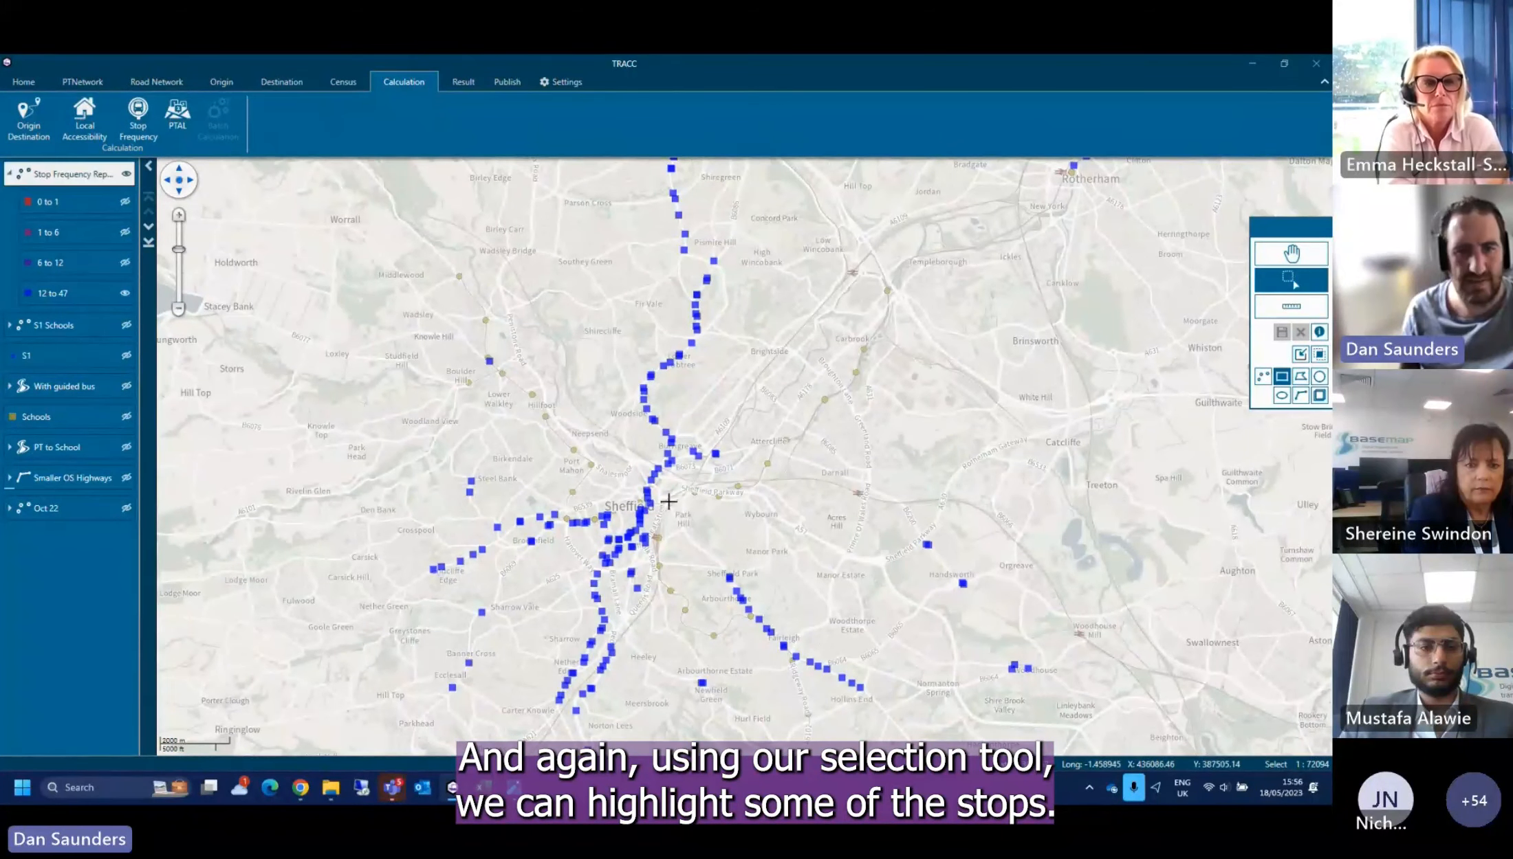
drag(605, 501, 667, 546)
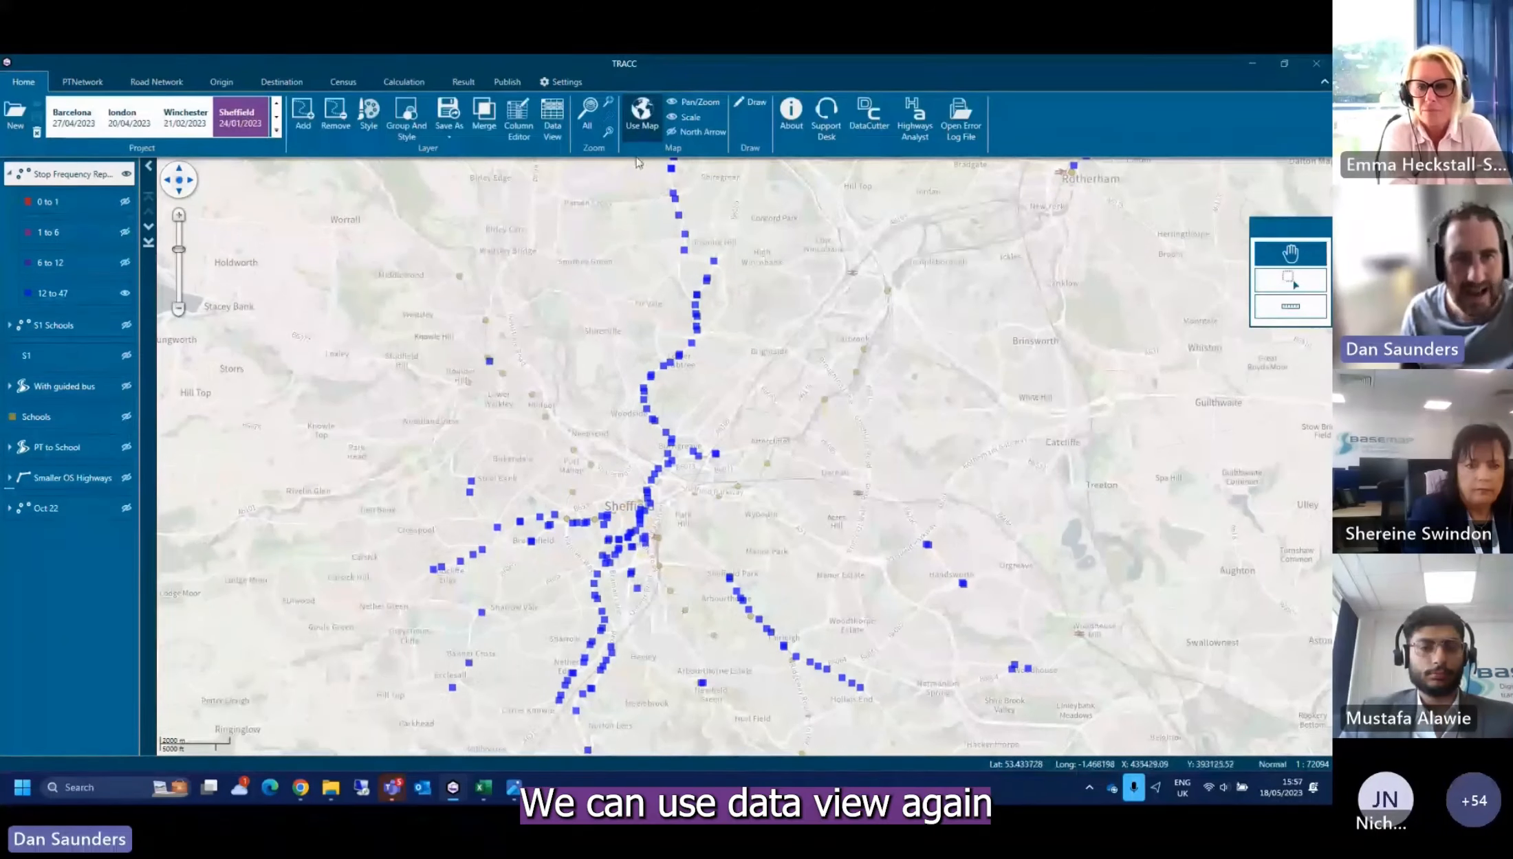
click(552, 118)
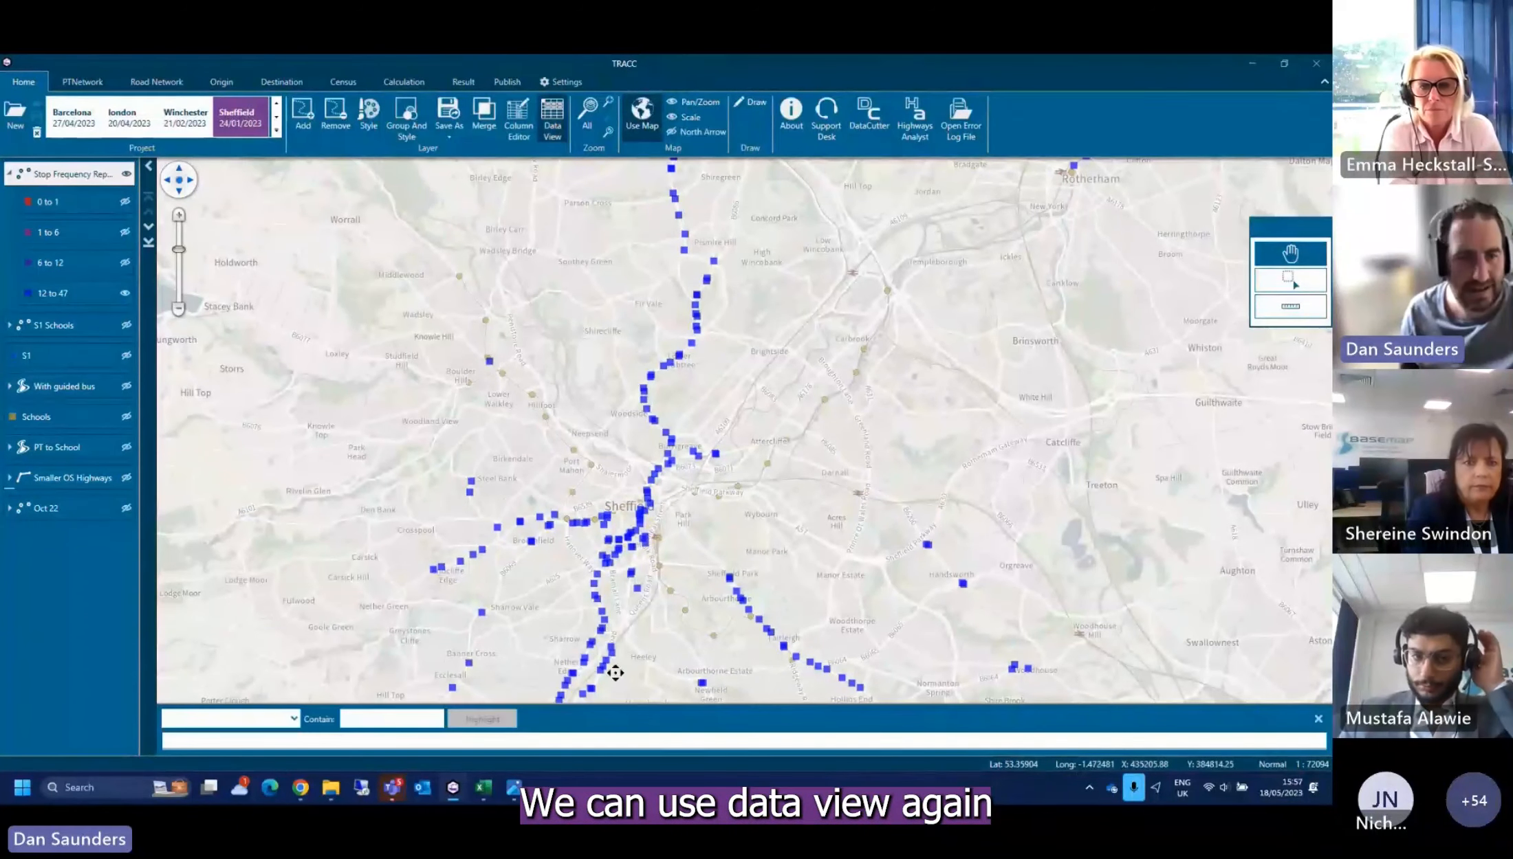
click(1290, 280)
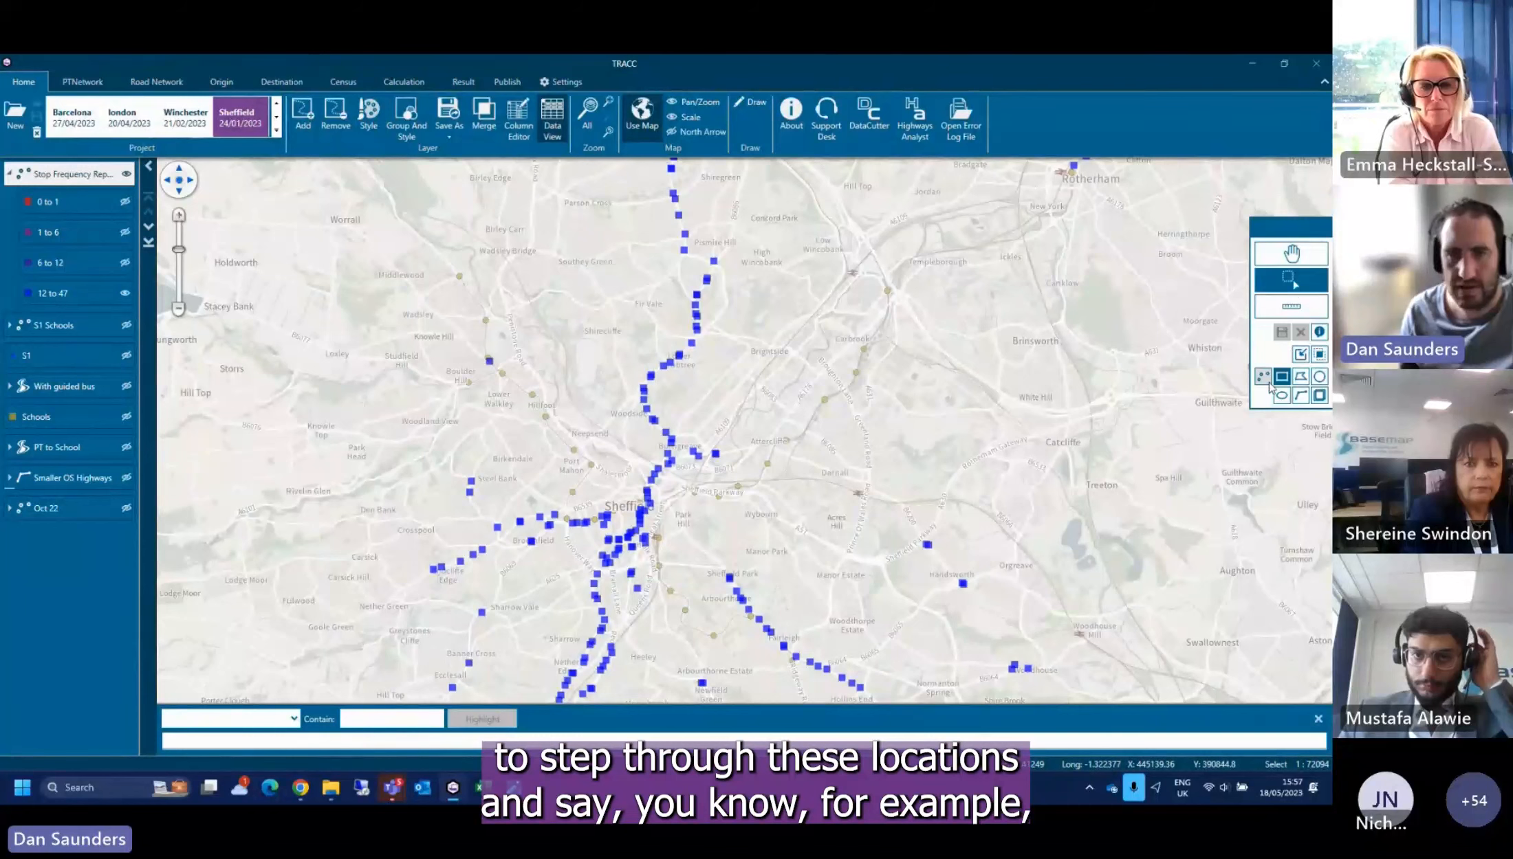
drag(628, 449, 662, 519)
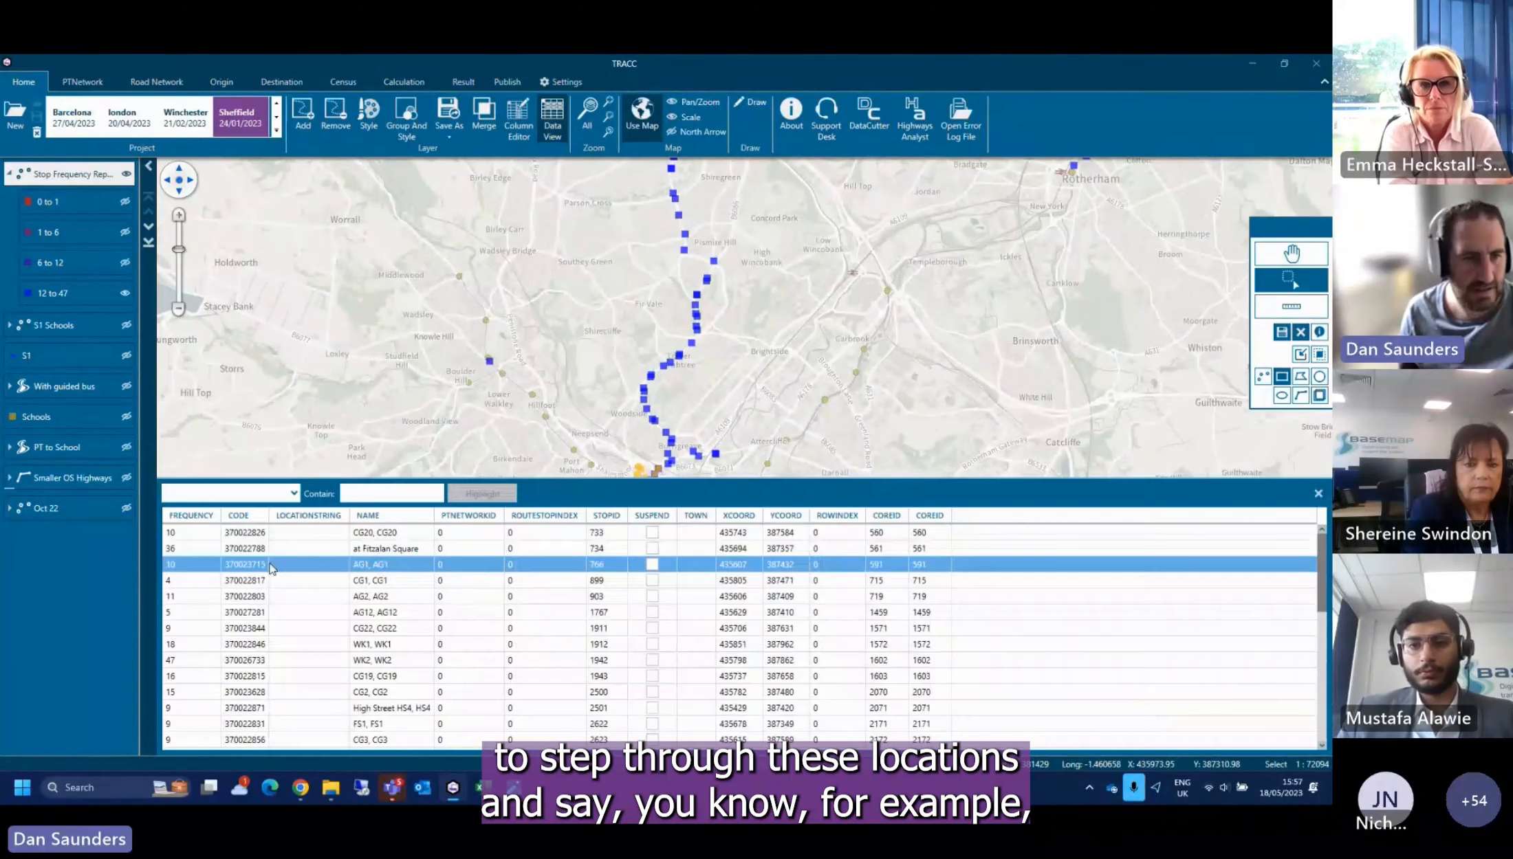
Examine the hourly frequencies of individual selected stops in the data view
click(396, 550)
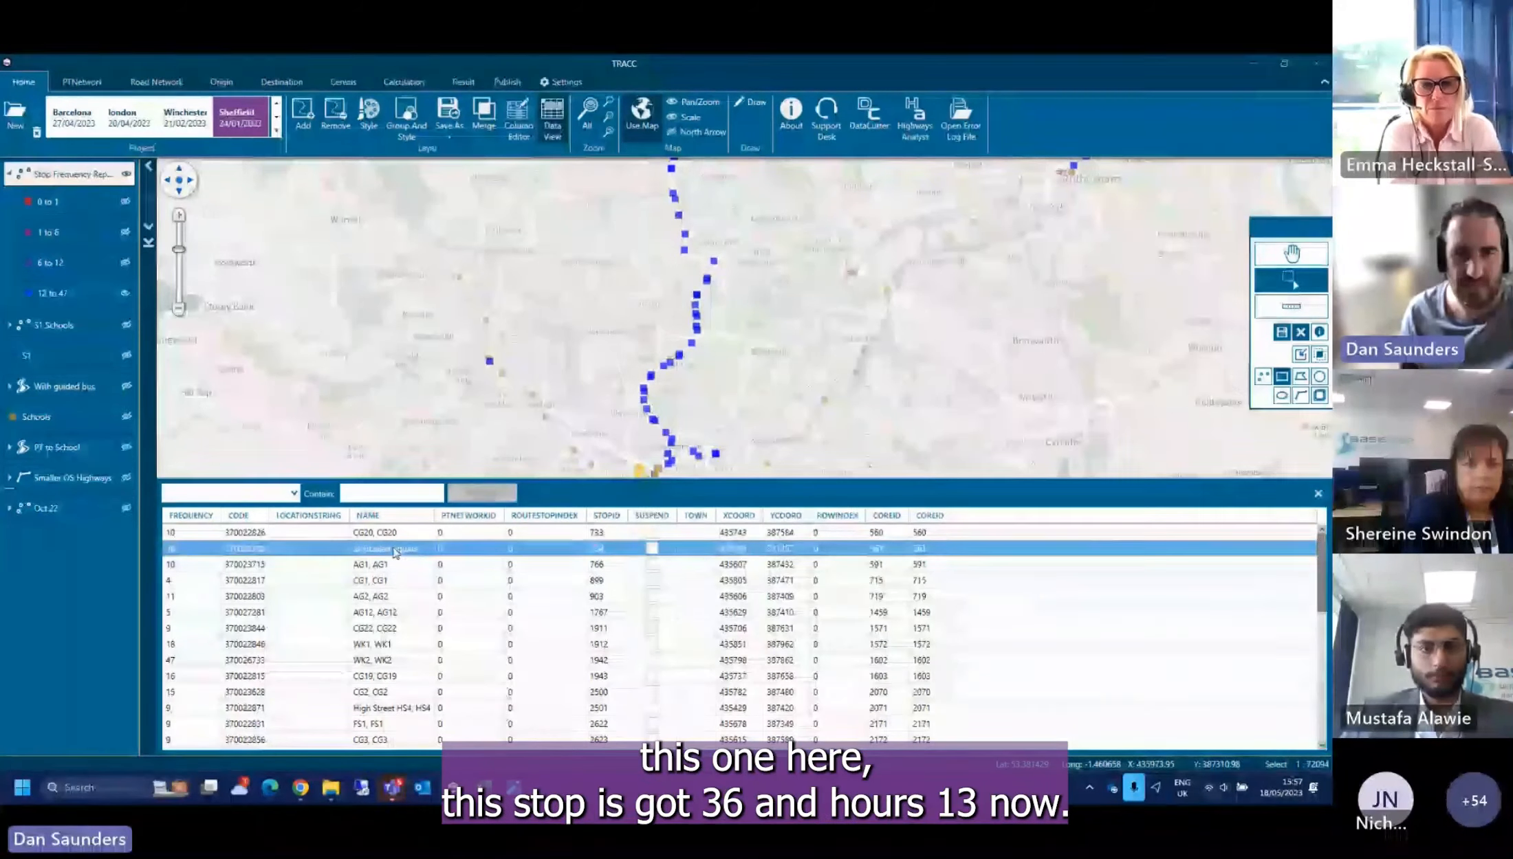
scroll(309, 585, down, 4)
click(280, 597)
click(282, 628)
click(285, 660)
scroll(289, 639, down, 3)
click(287, 612)
Clear the stop selection and remove the stop frequency report layer from the project
click(1086, 414)
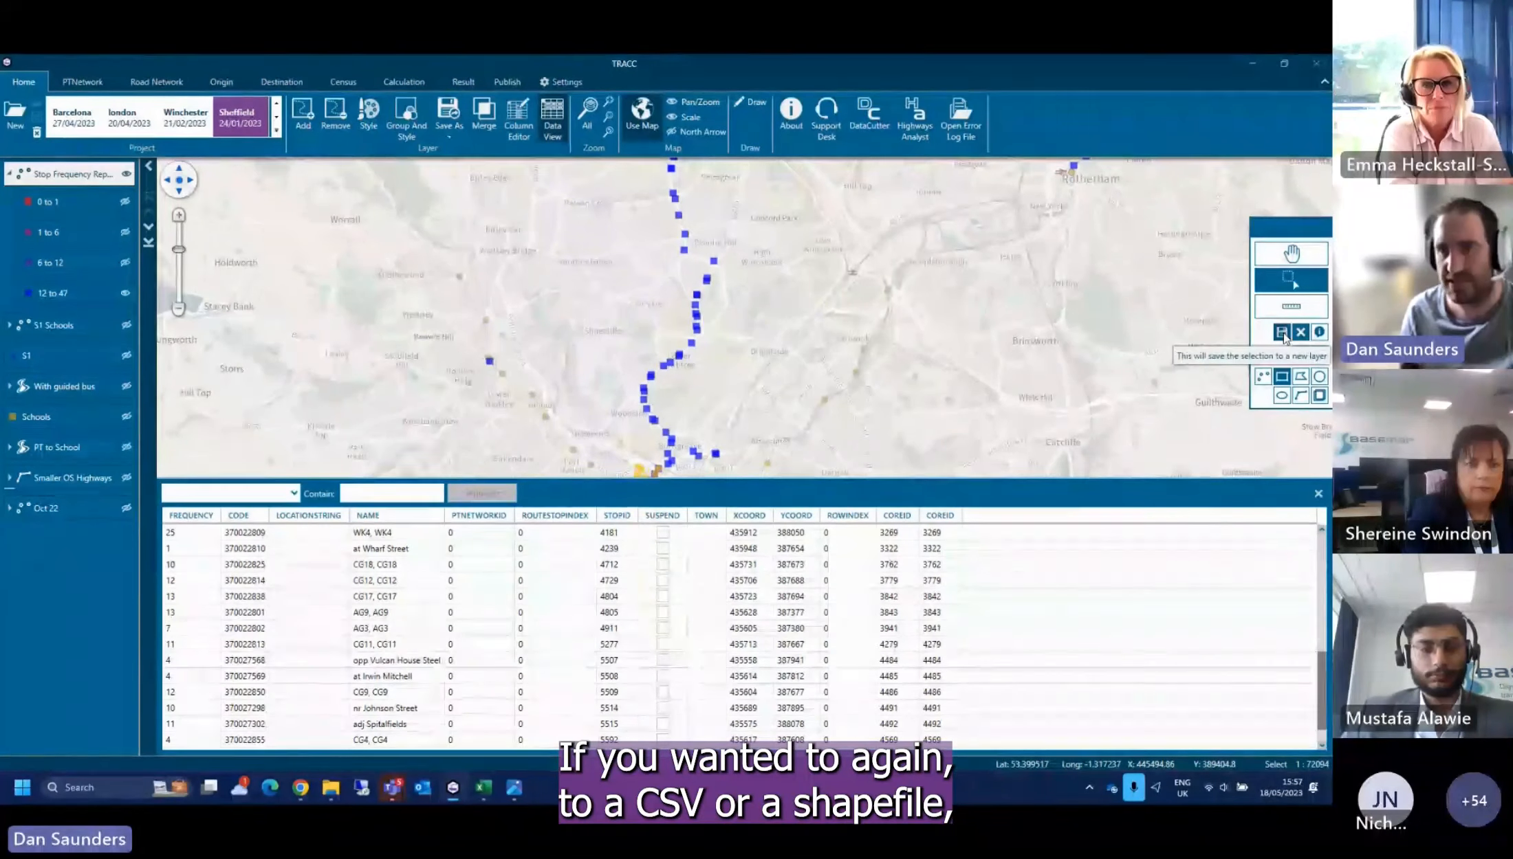
click(1290, 255)
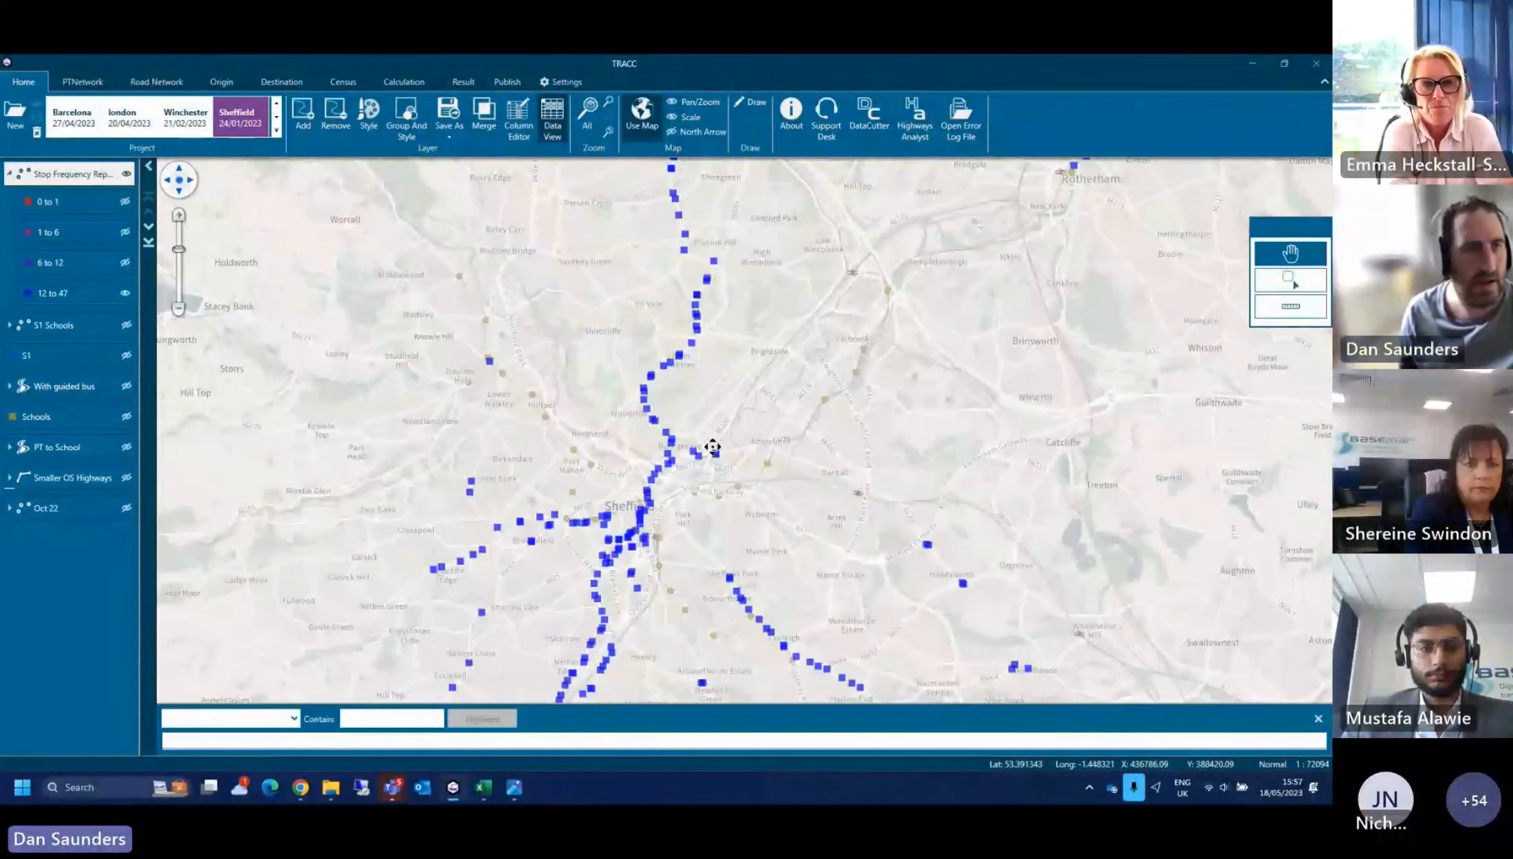
right_click(94, 185)
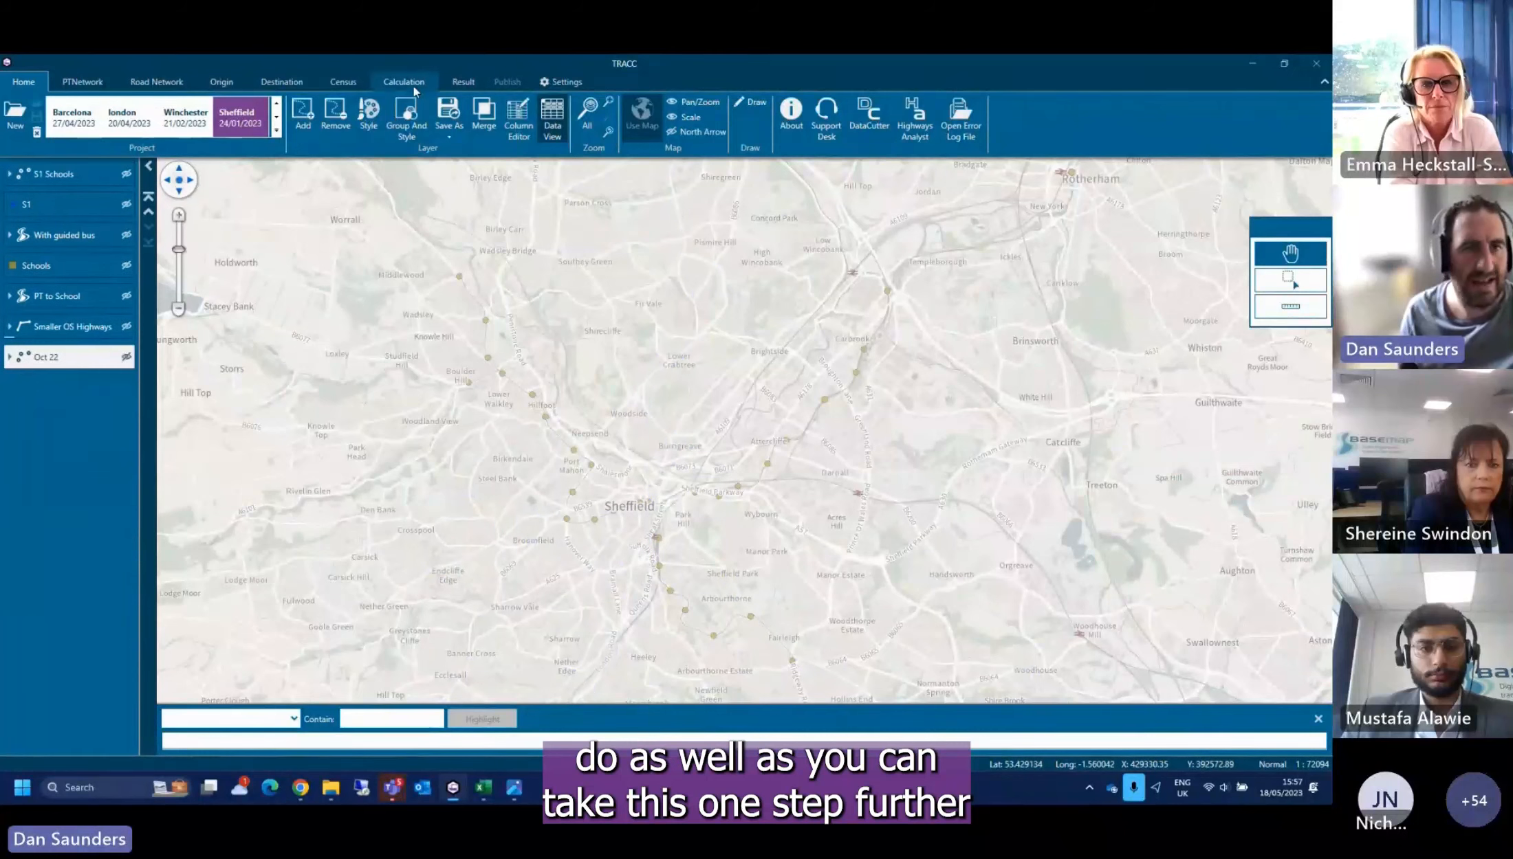
click(405, 82)
click(84, 116)
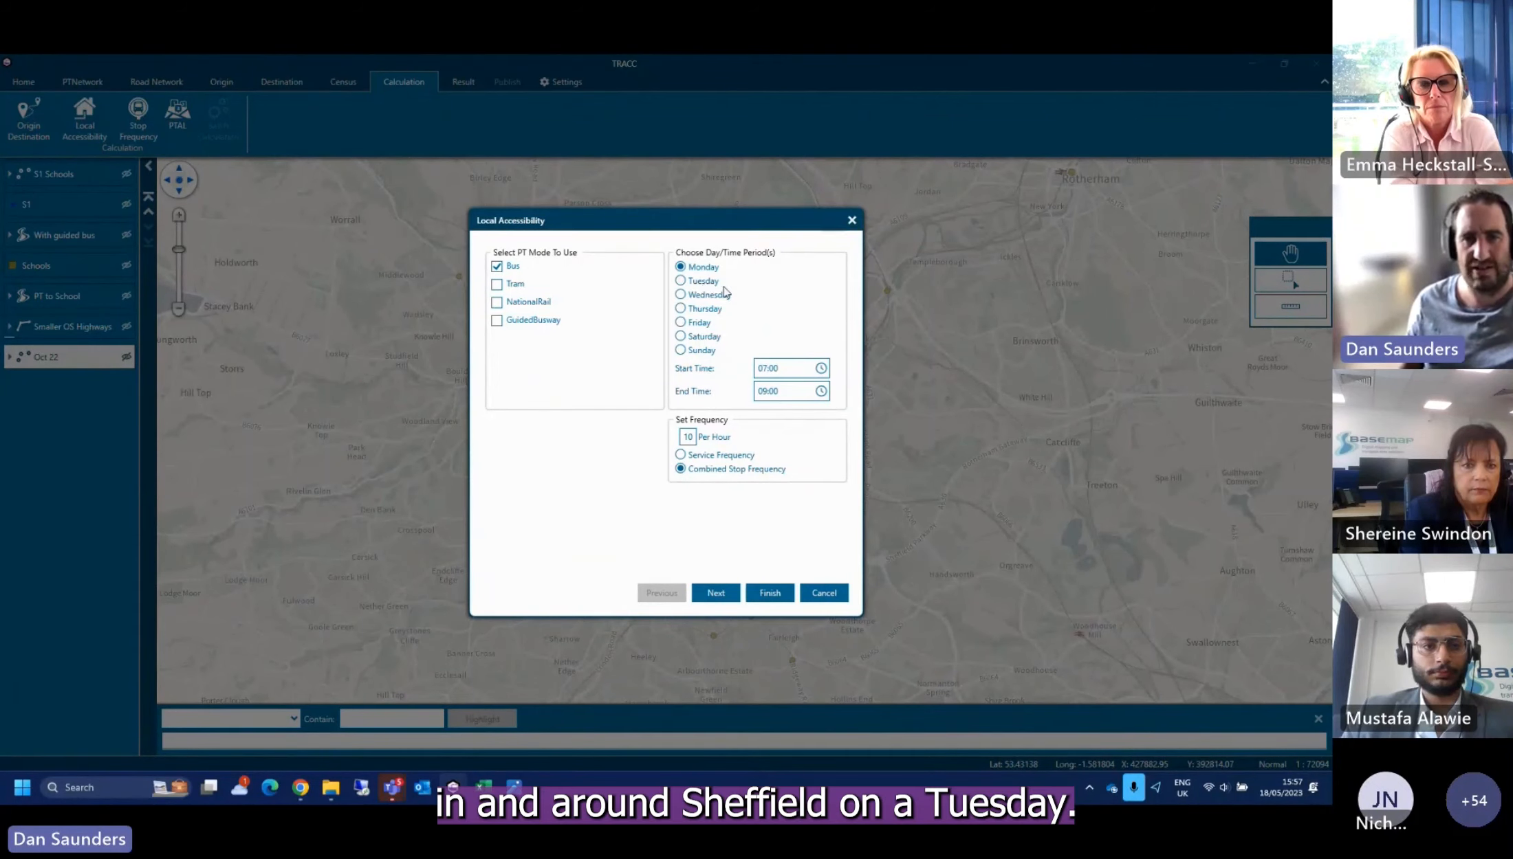
click(691, 284)
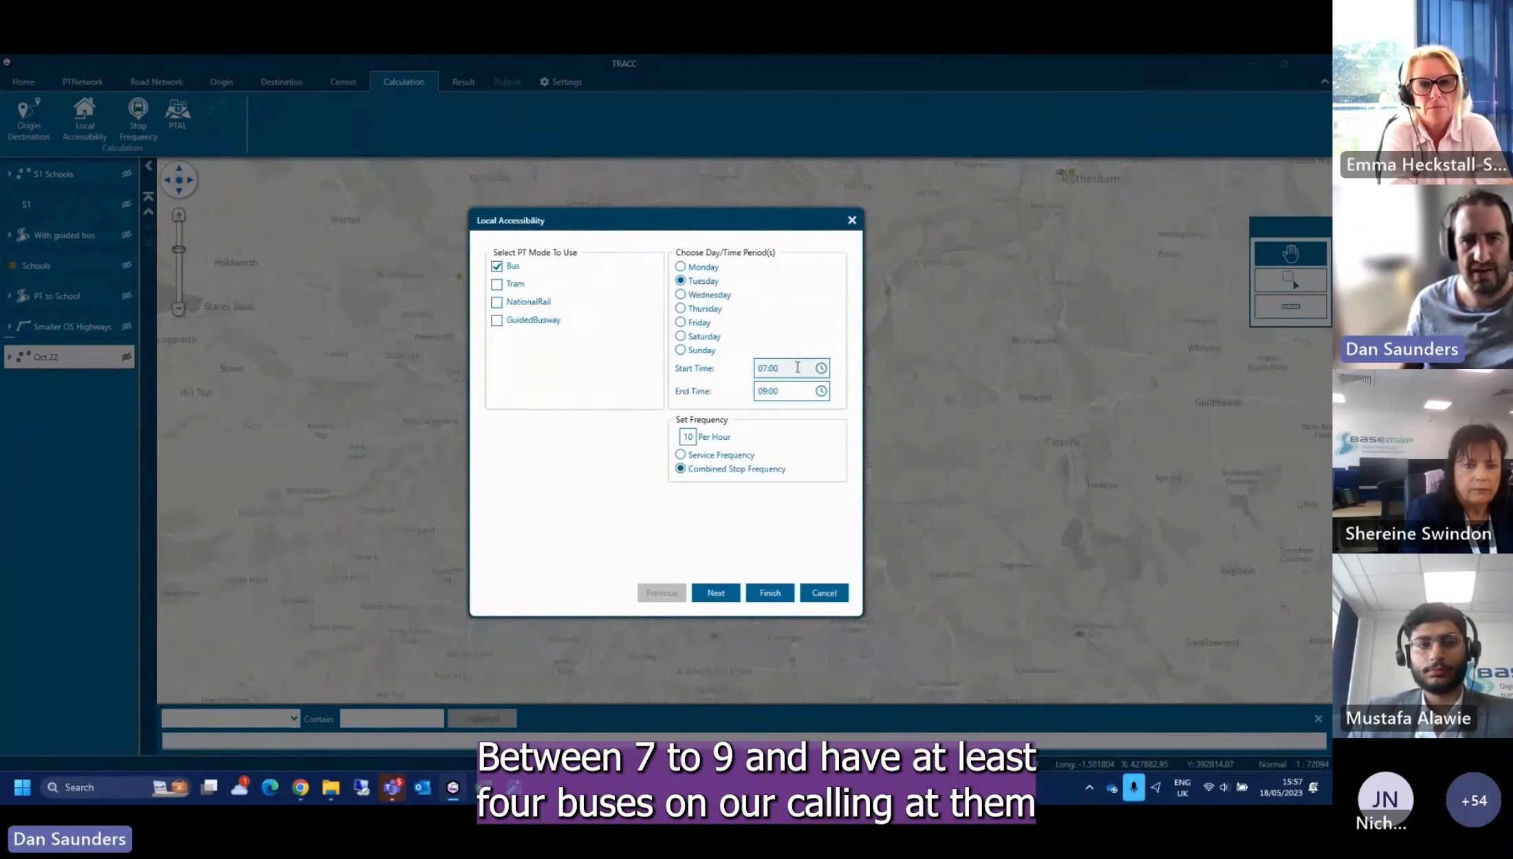
double_click(688, 437)
text(4)
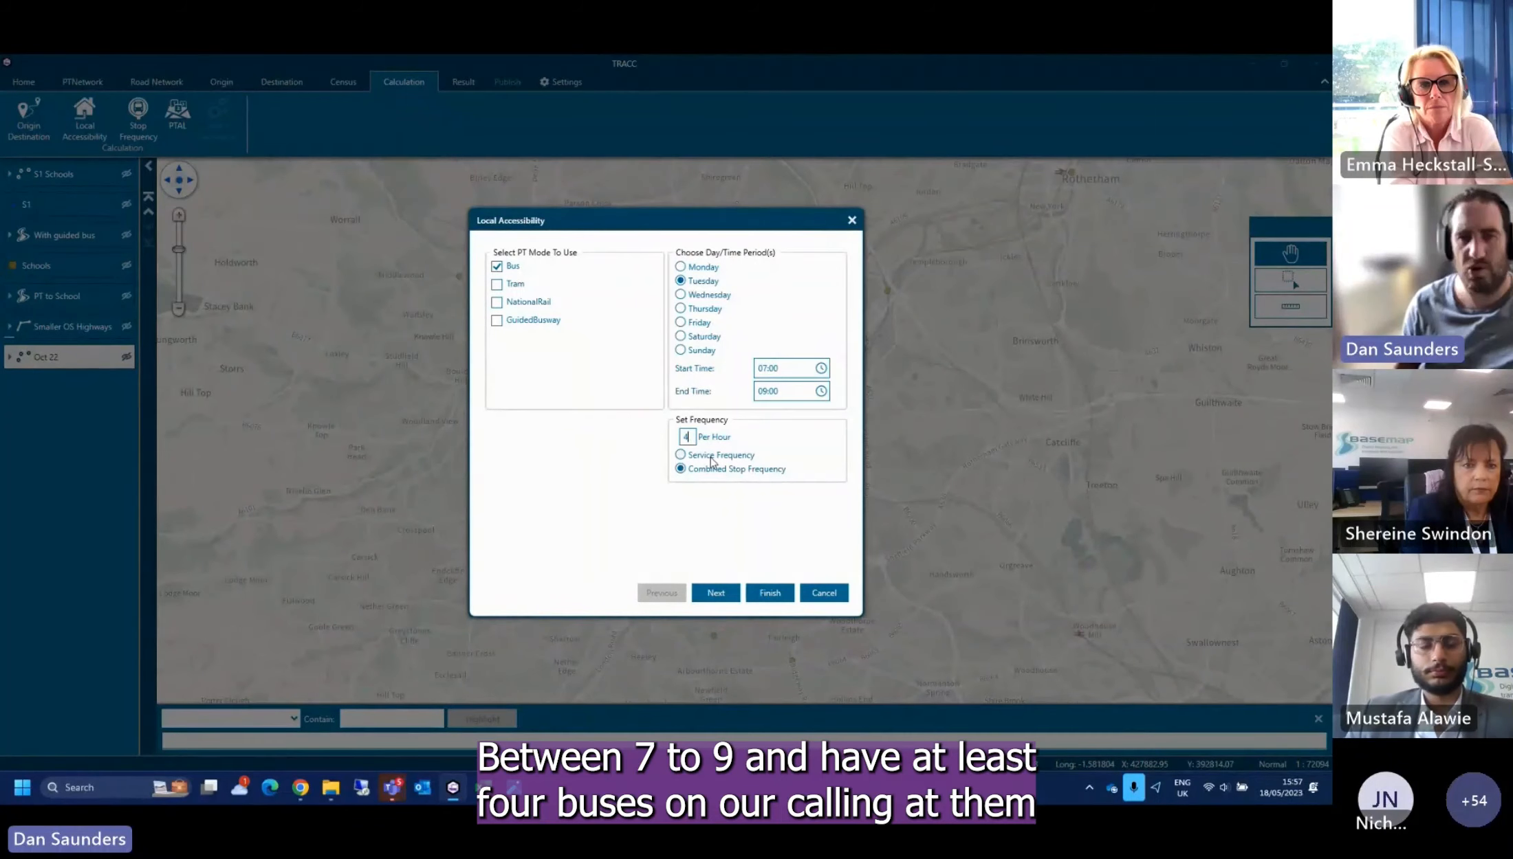
click(714, 592)
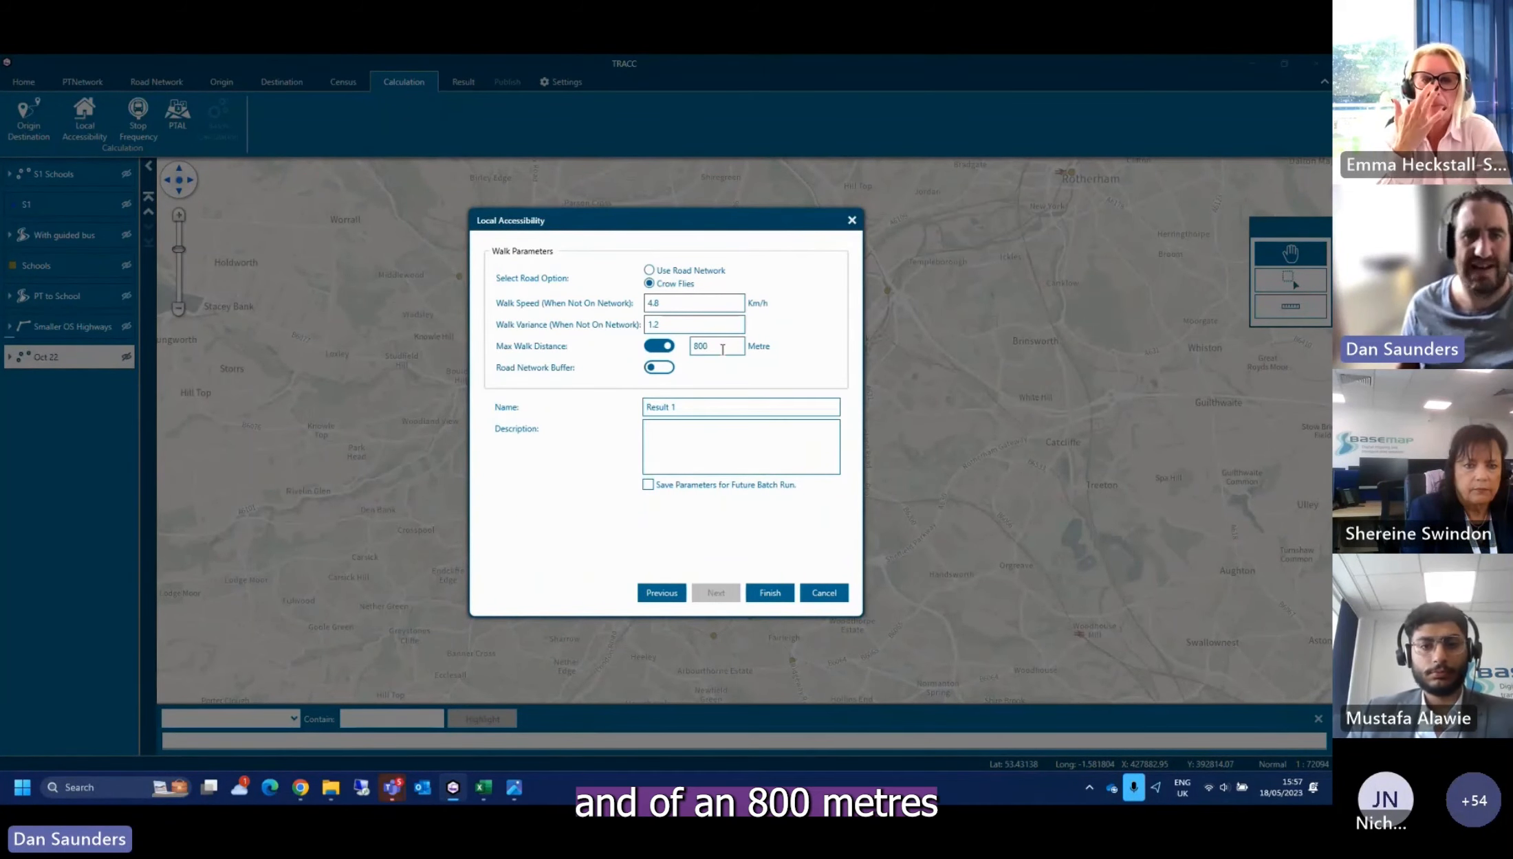
click(681, 271)
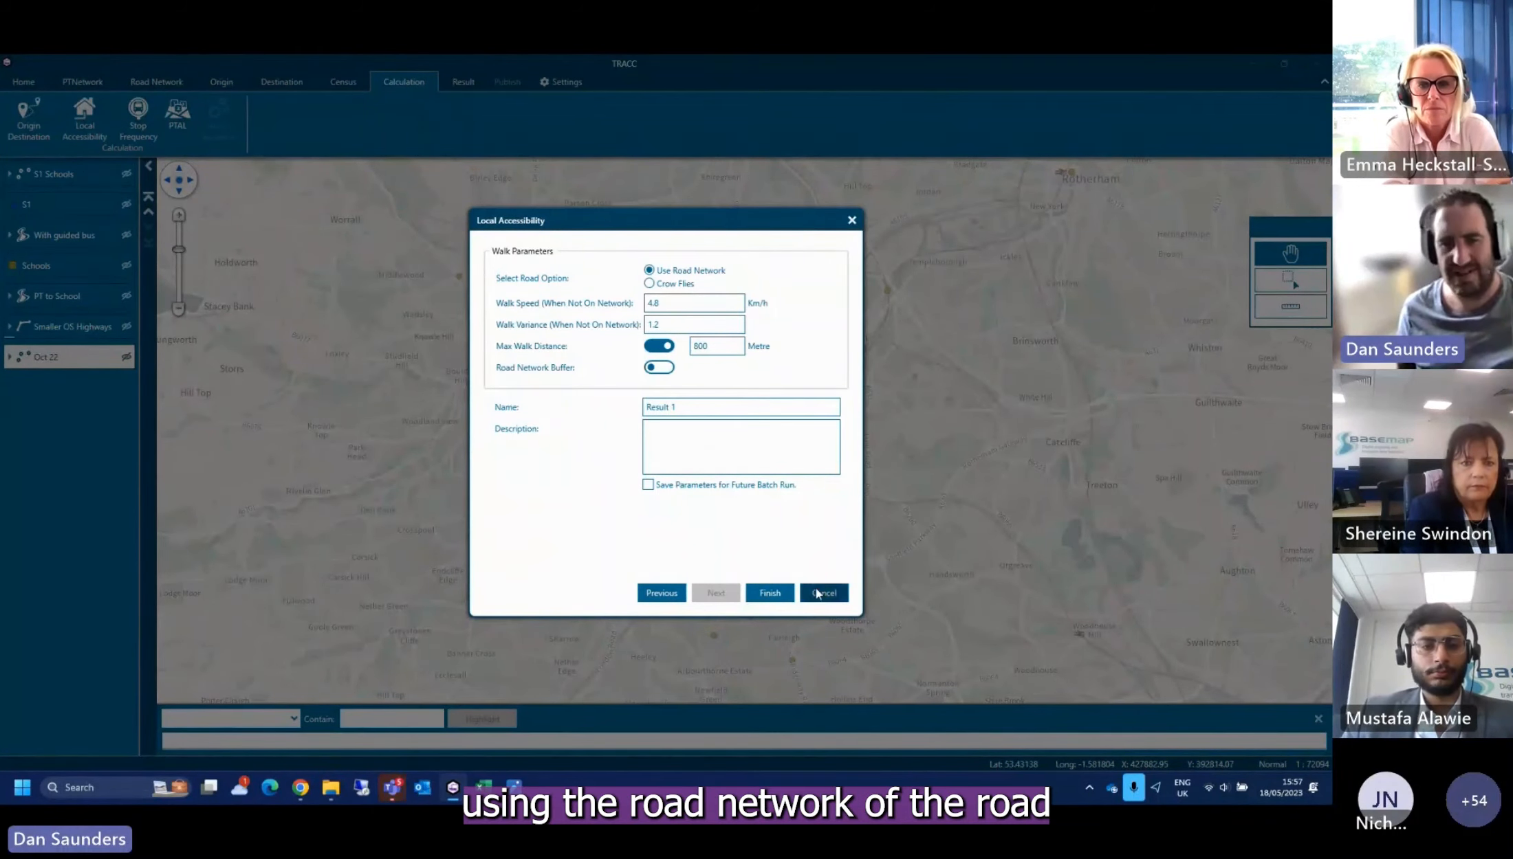
click(824, 592)
Create a contour report of the 6PH result with cell size 100 and two ranges, up to 400 and up to 800
click(454, 81)
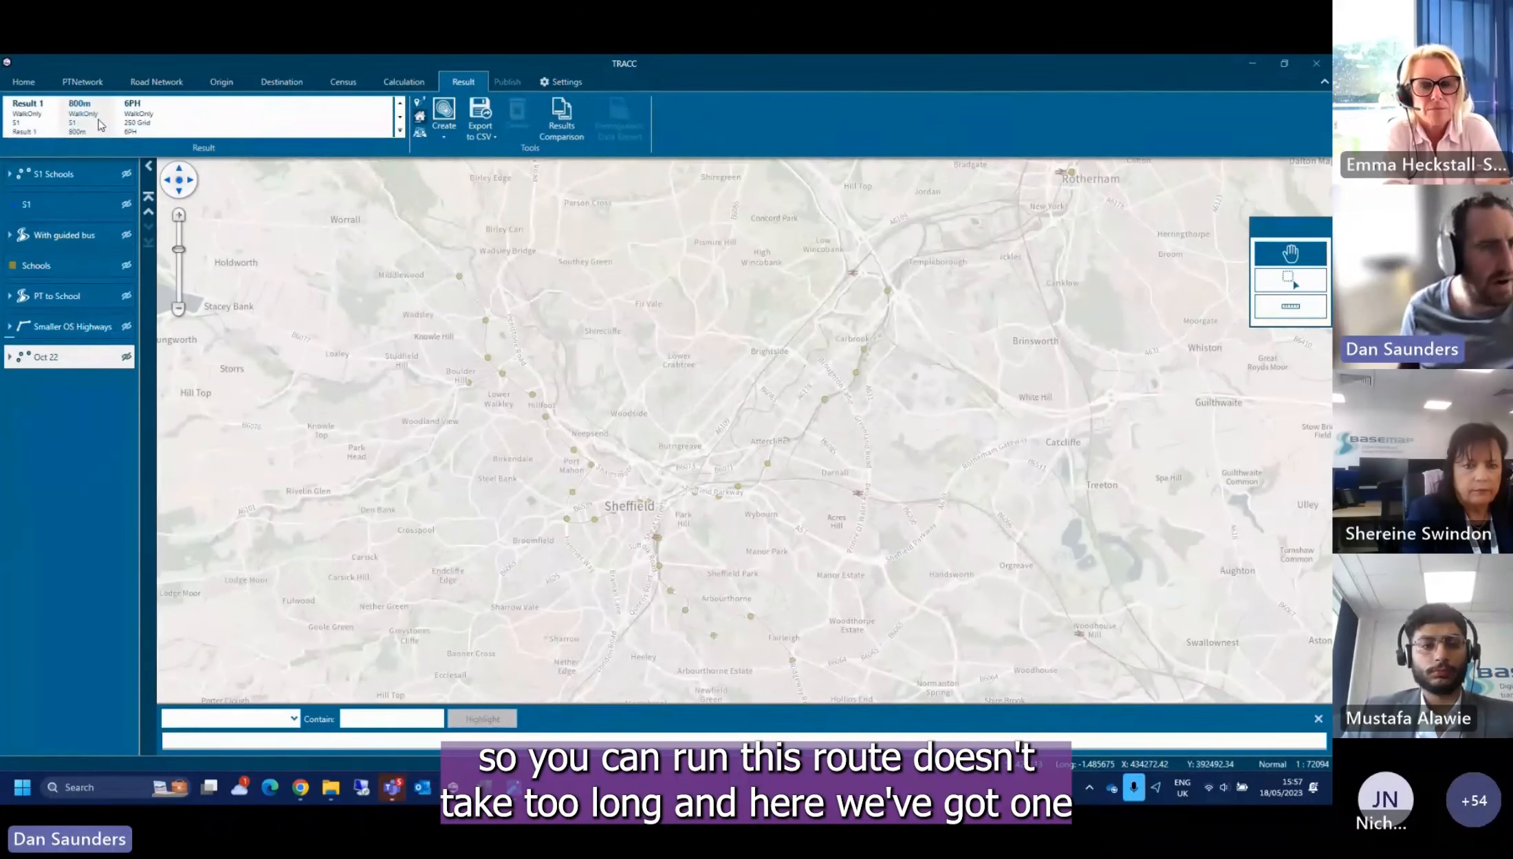
double_click(137, 119)
double_click(704, 356)
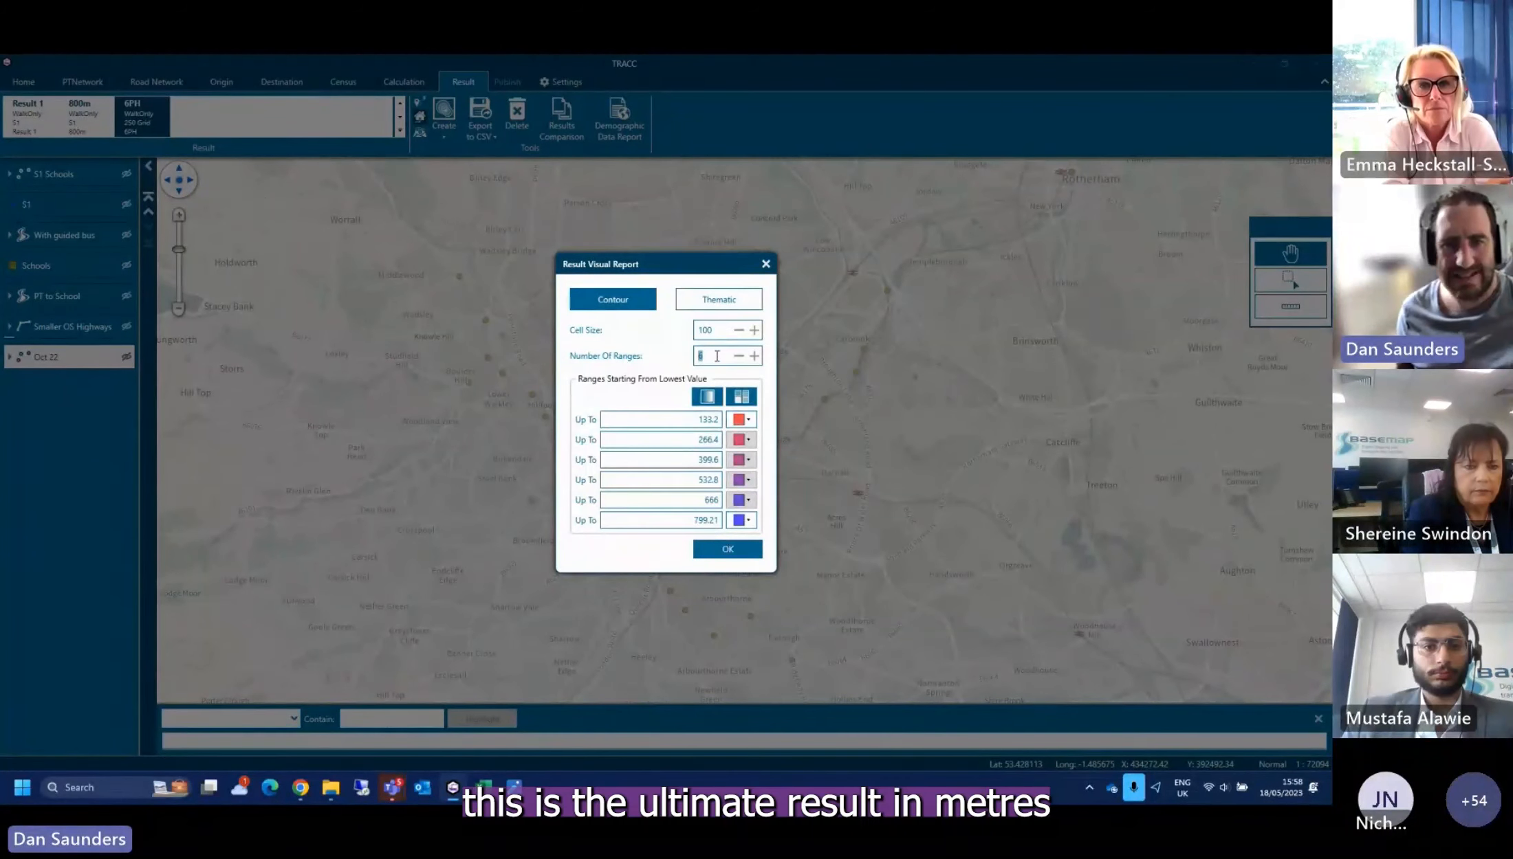
text(2)
double_click(708, 459)
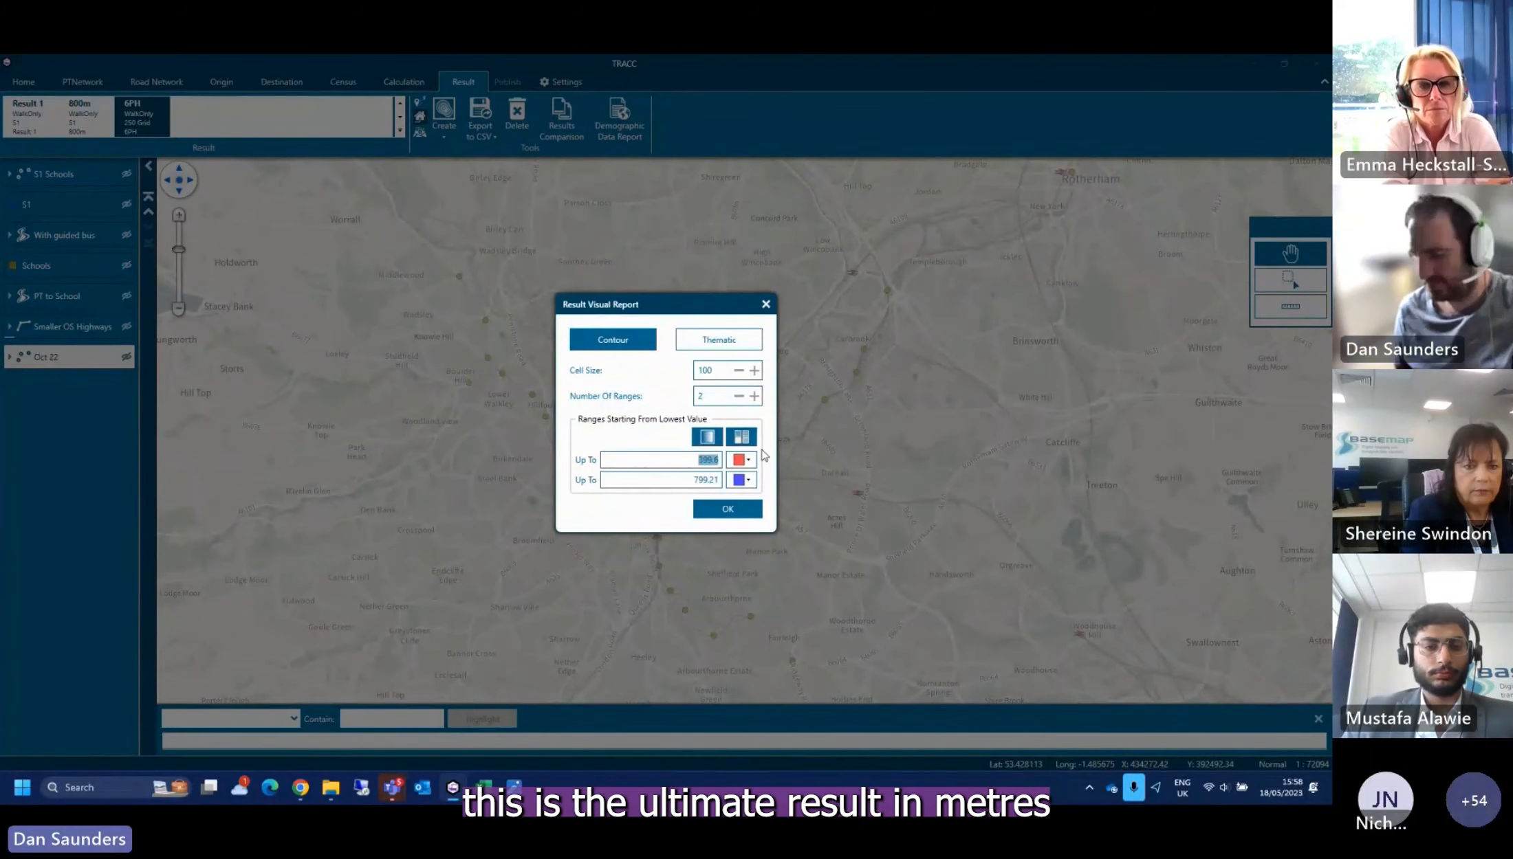
text(400)
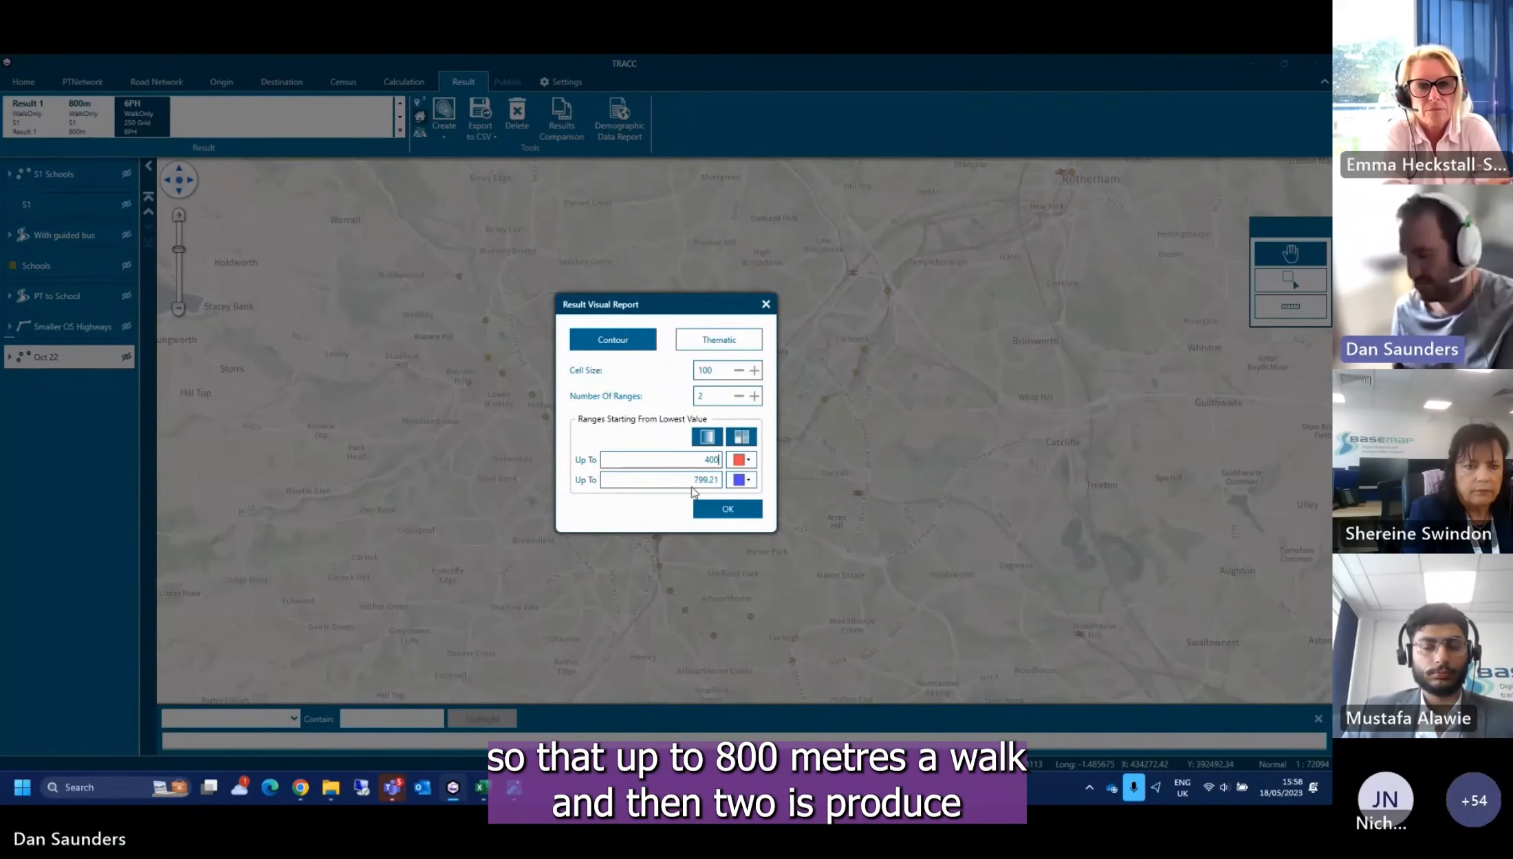
double_click(692, 480)
text(800)
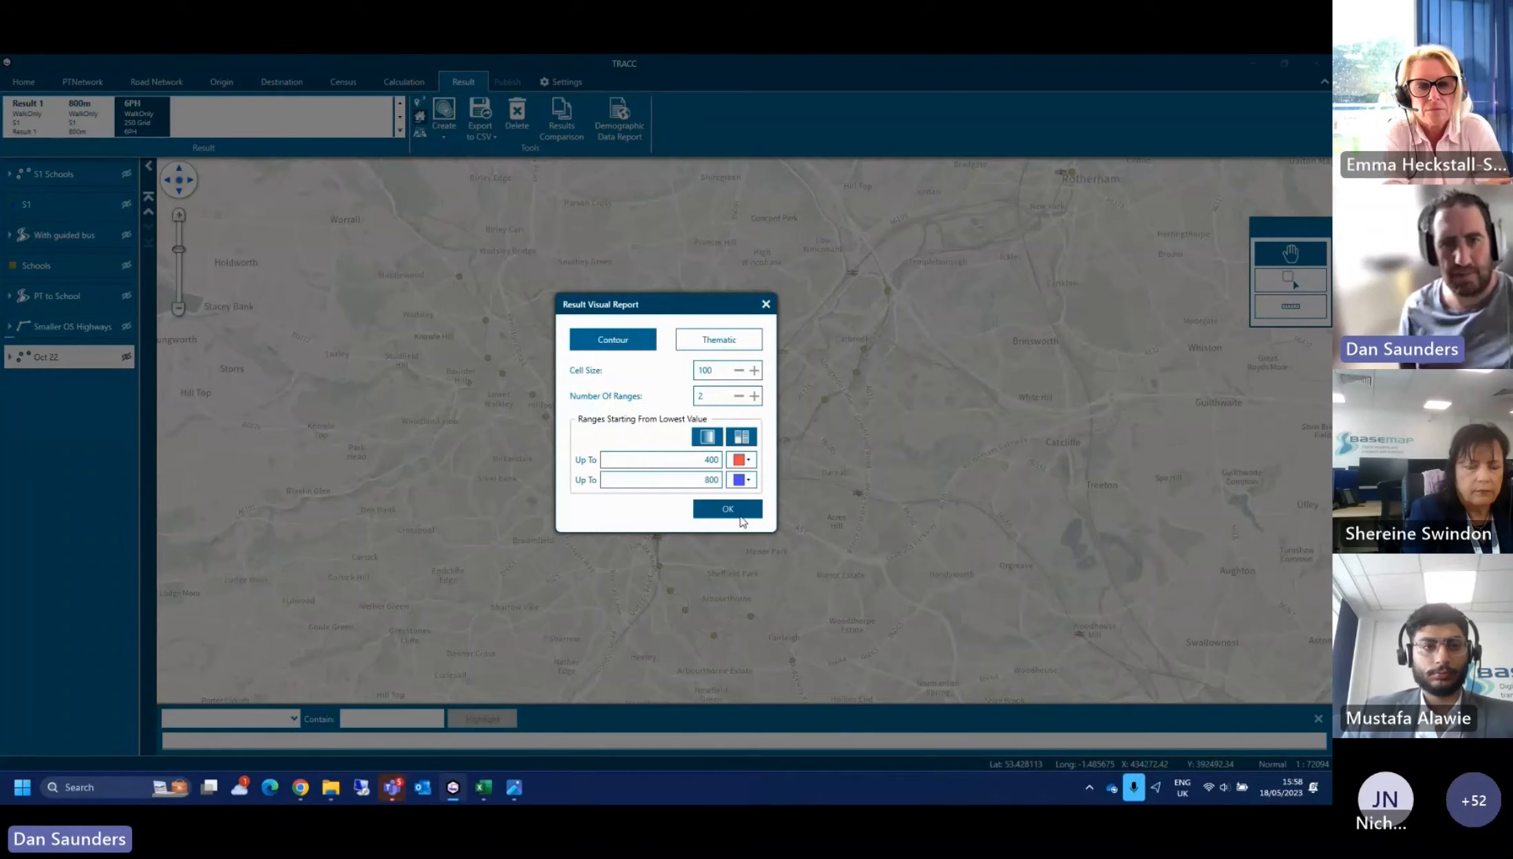
click(740, 517)
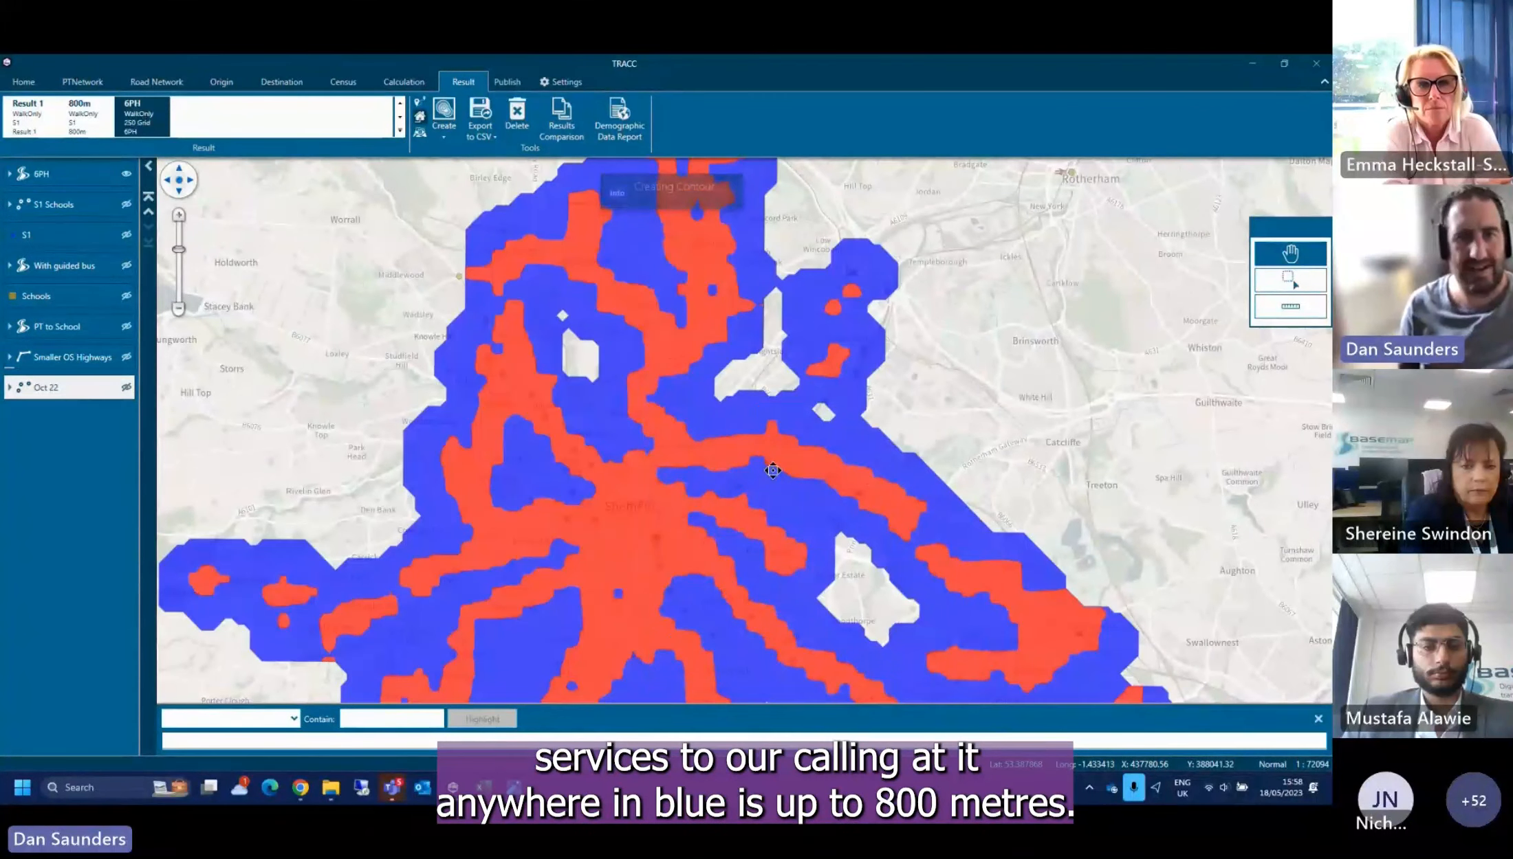
drag(627, 483, 622, 428)
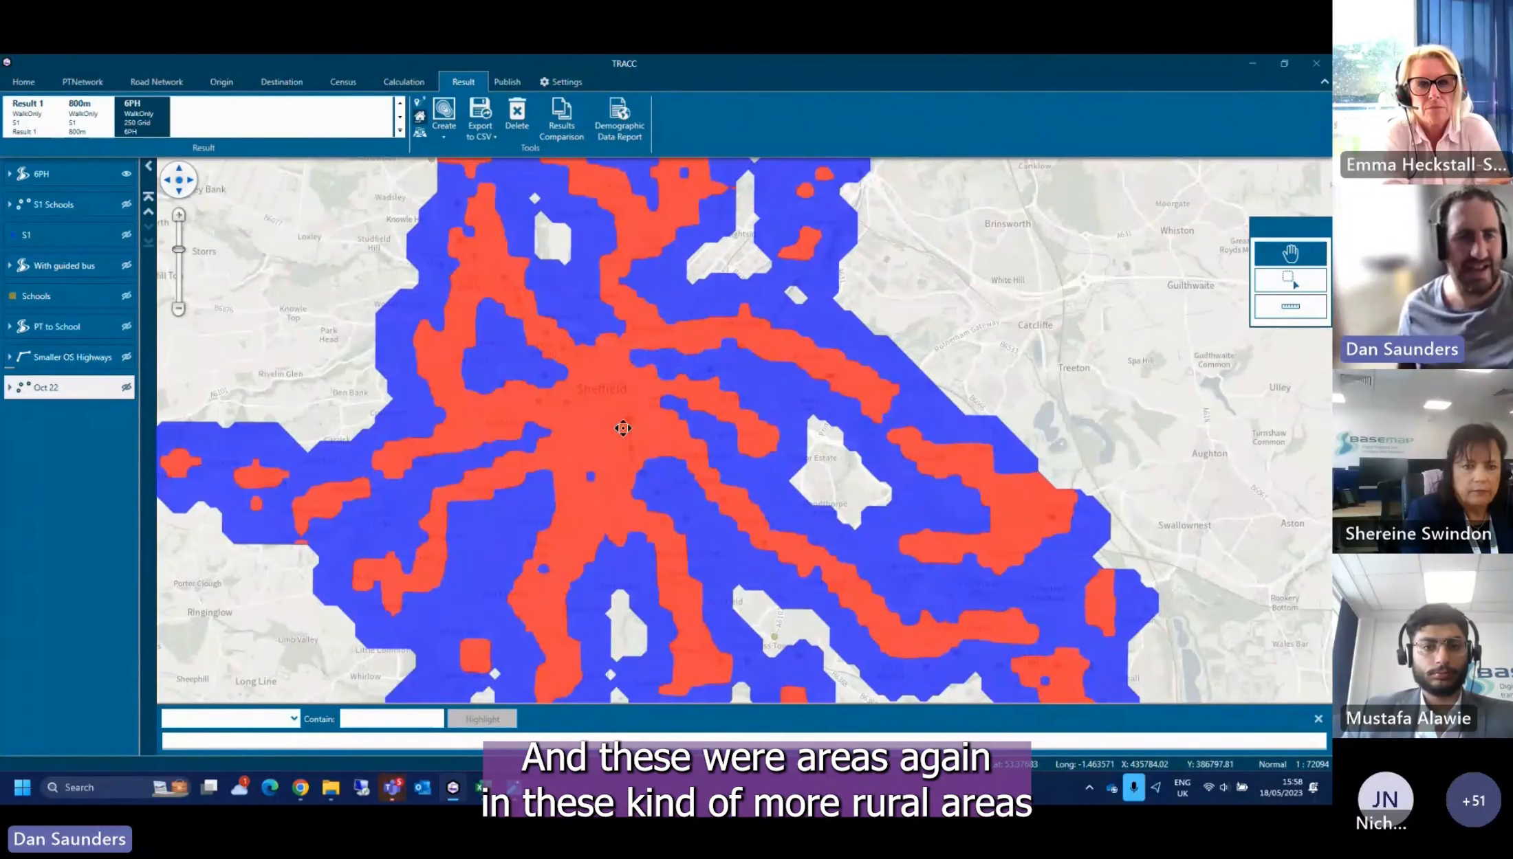
drag(573, 646, 550, 592)
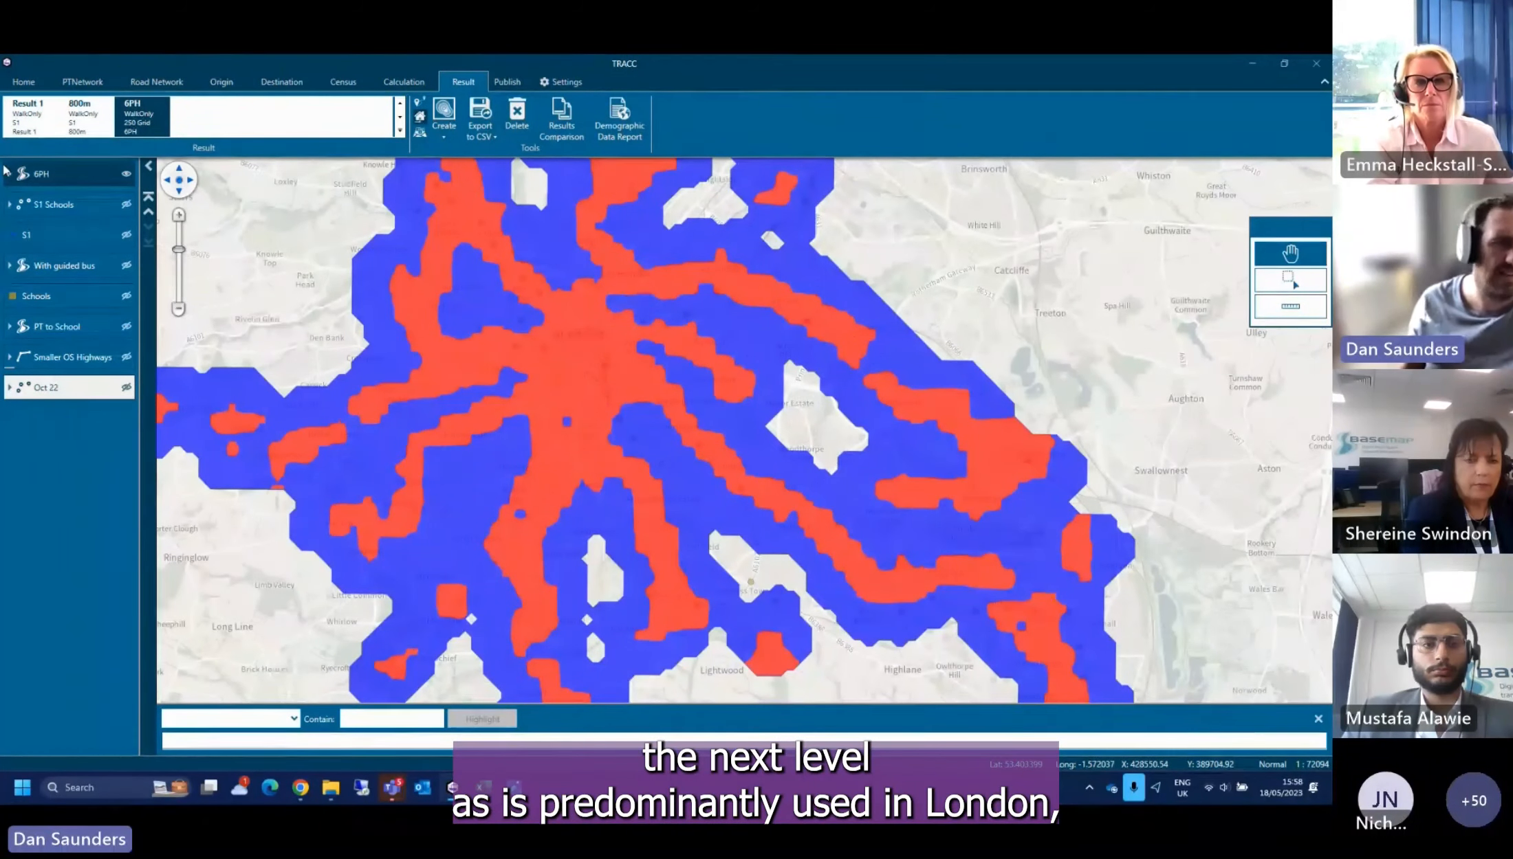
Remove the 6PH contour layer from the project
right_click(62, 179)
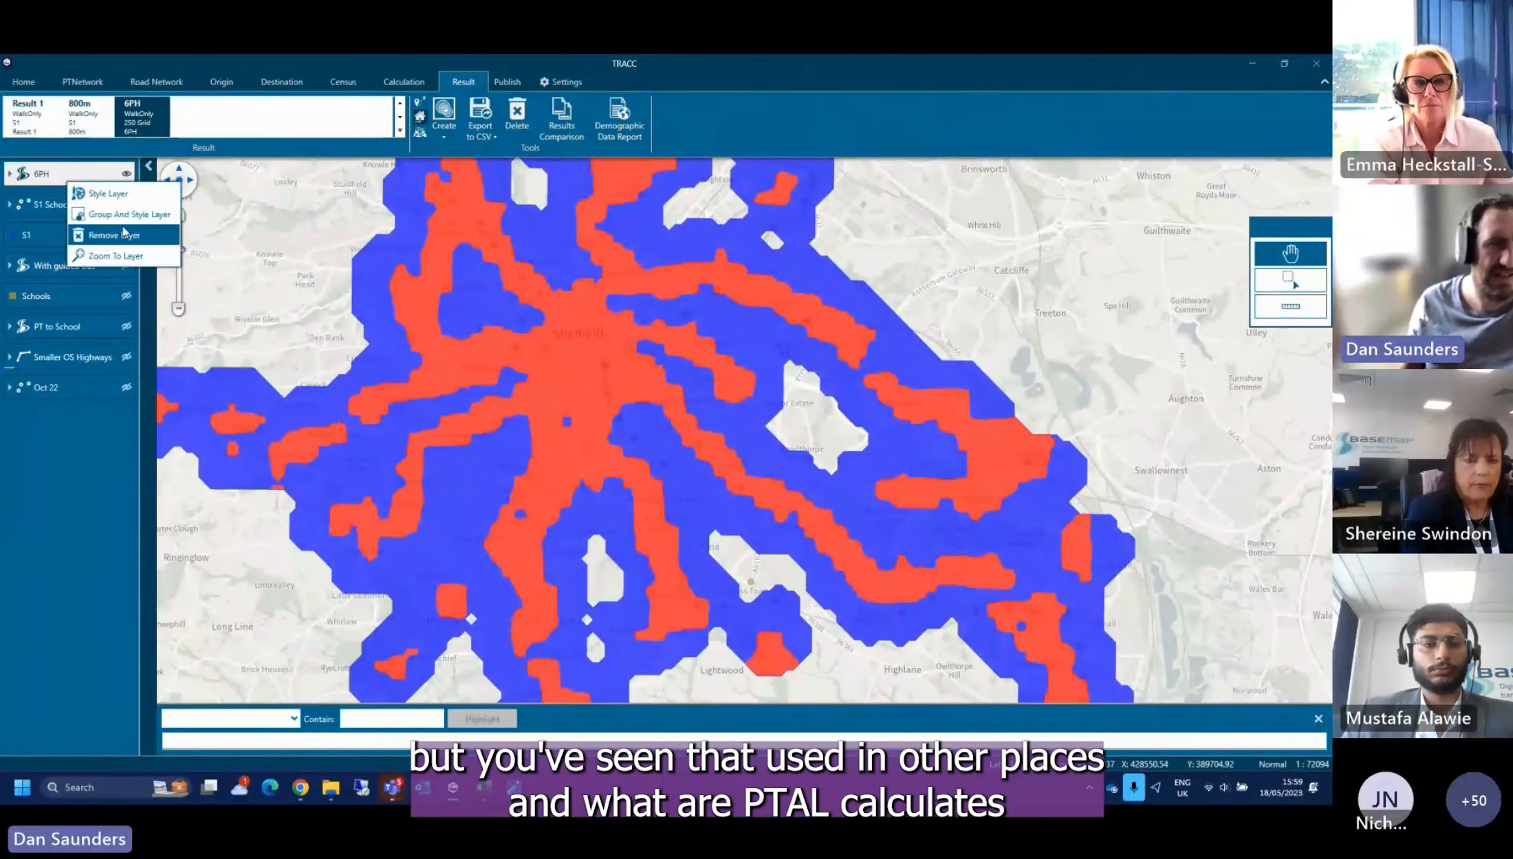
click(103, 235)
Examine the distance catchment and time reliability settings for each transport mode in the PTAL calculation, leaving without running it
click(414, 81)
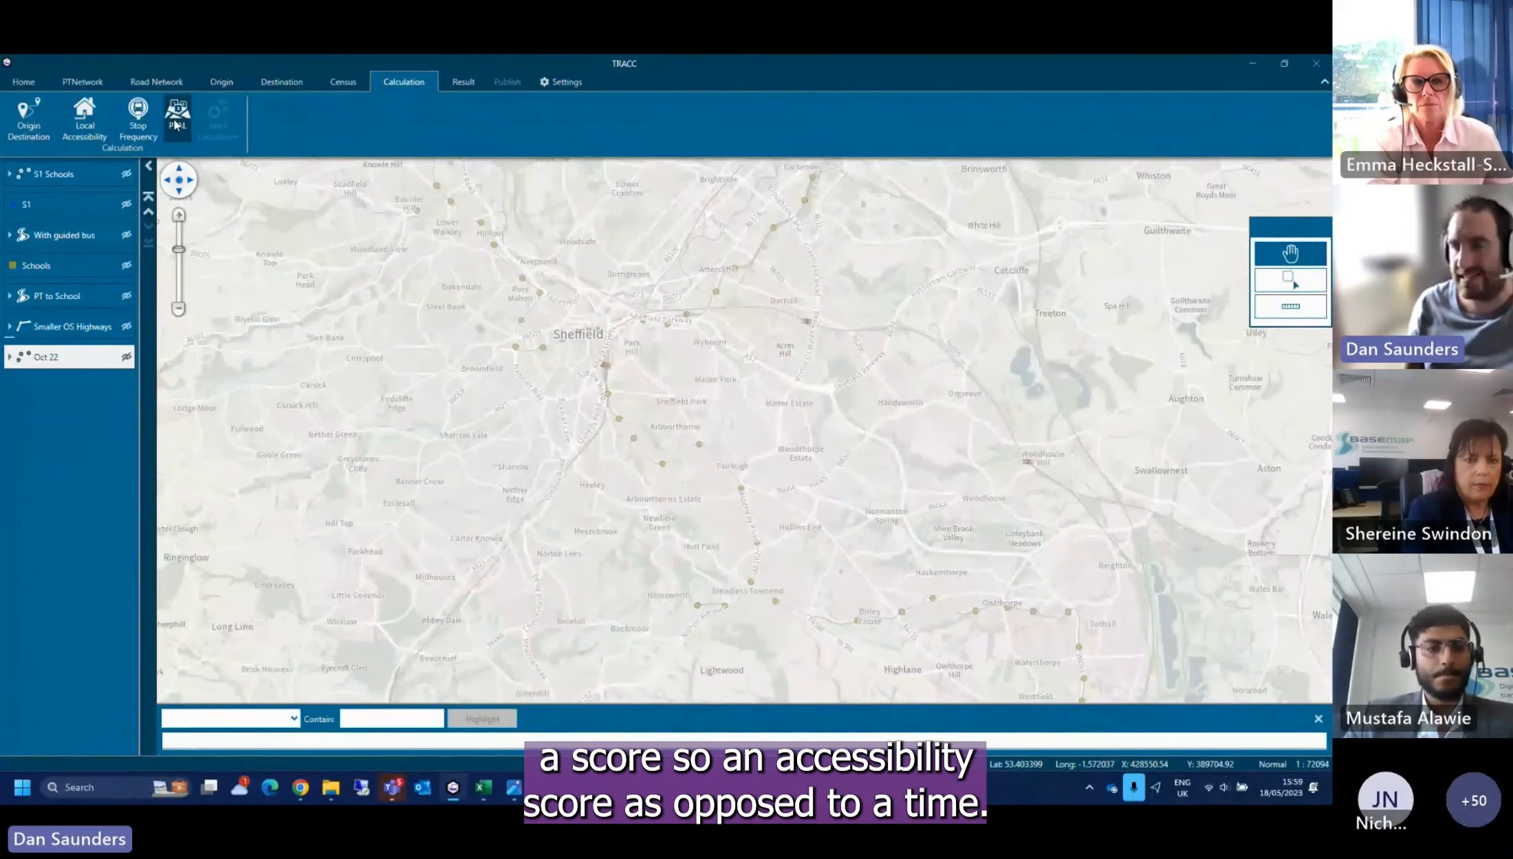
drag(463, 274, 489, 398)
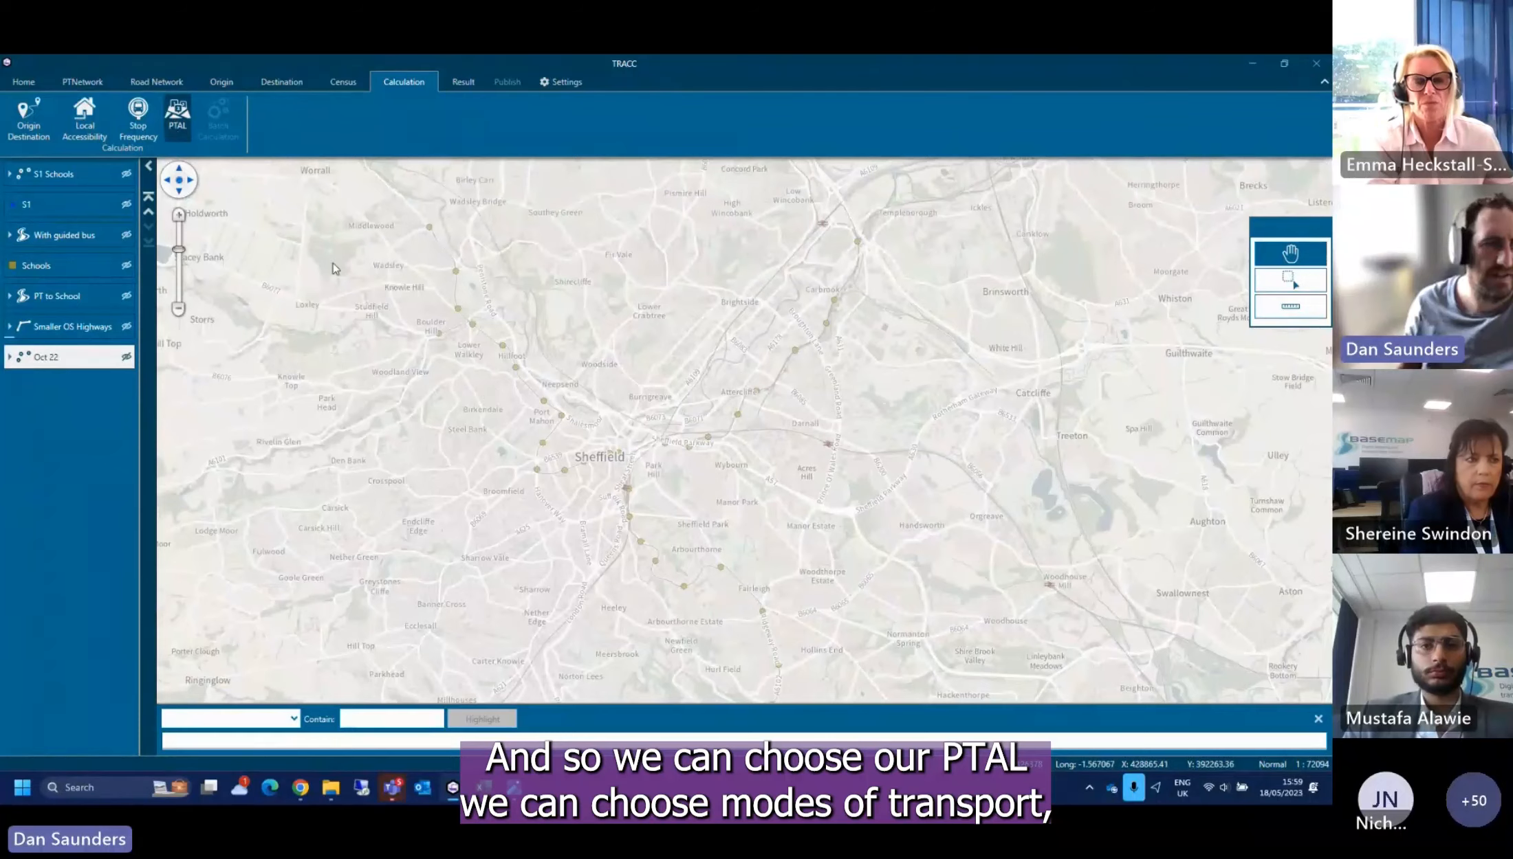
click(177, 114)
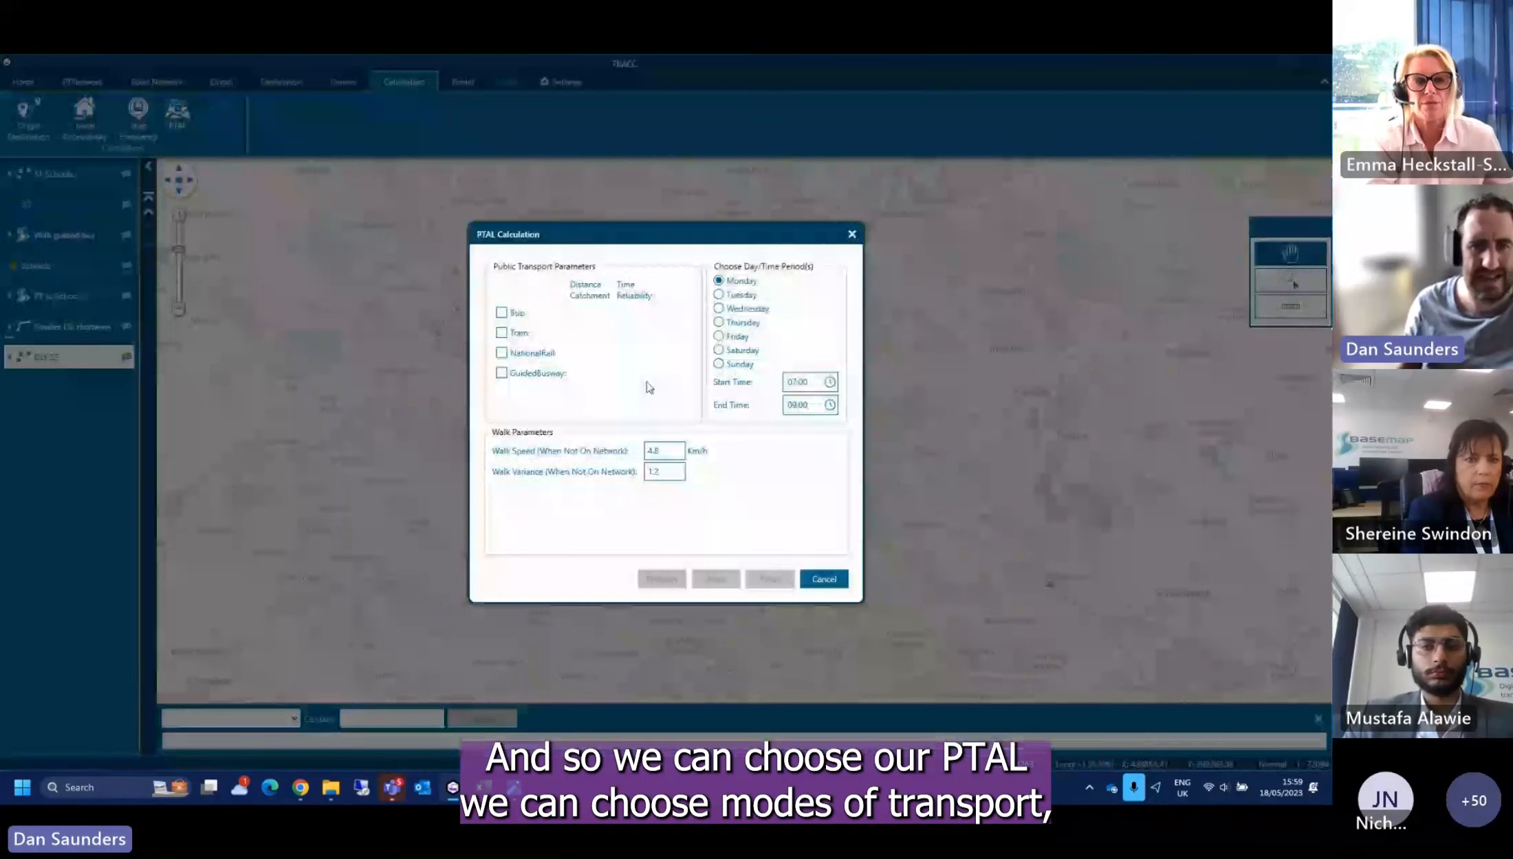
click(502, 312)
click(501, 333)
click(501, 353)
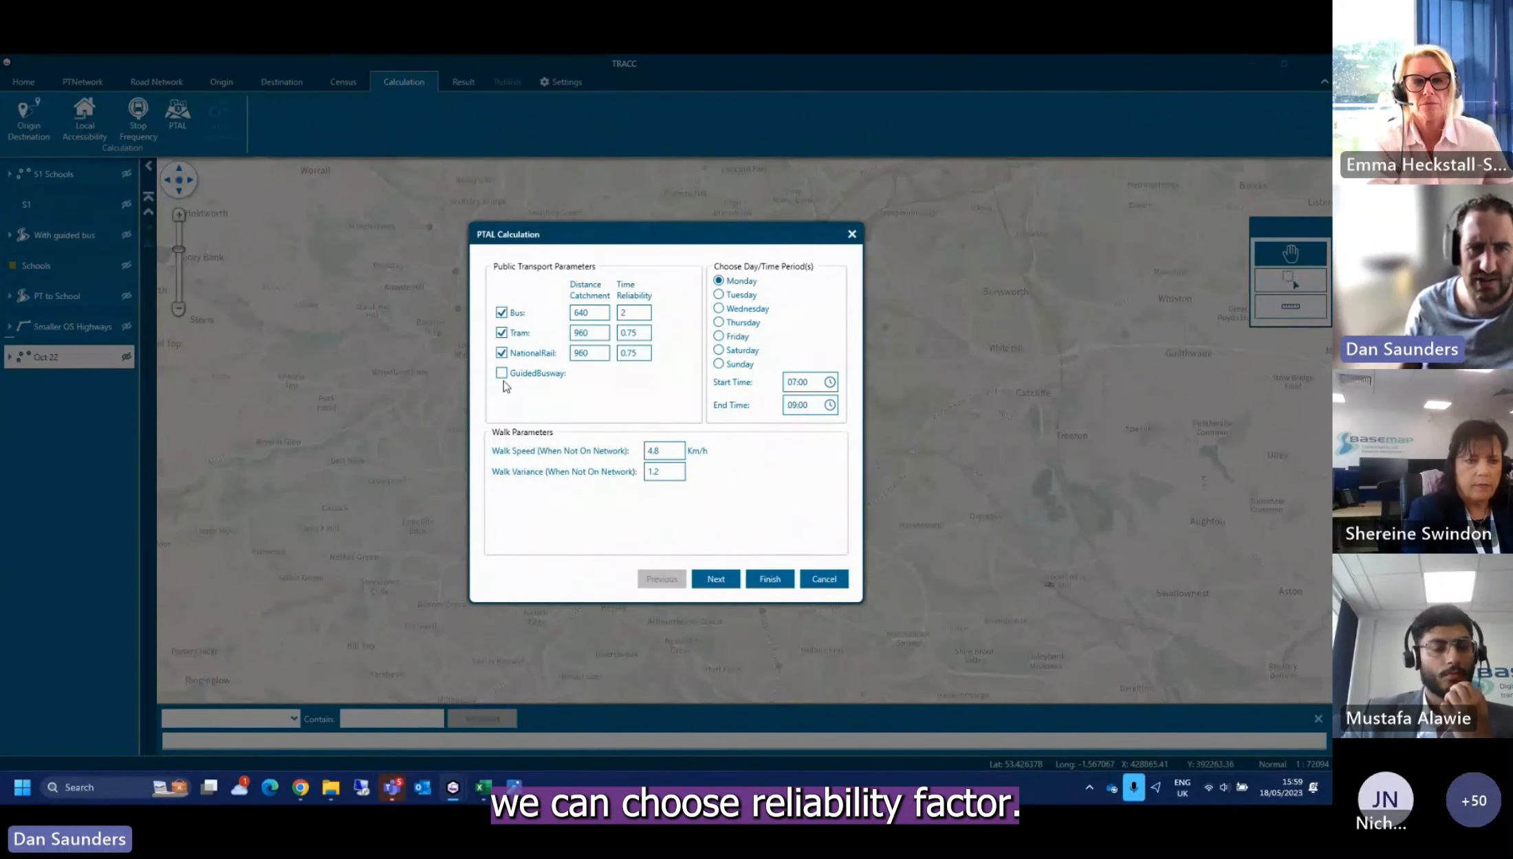
click(501, 373)
click(501, 373)
click(501, 353)
click(501, 333)
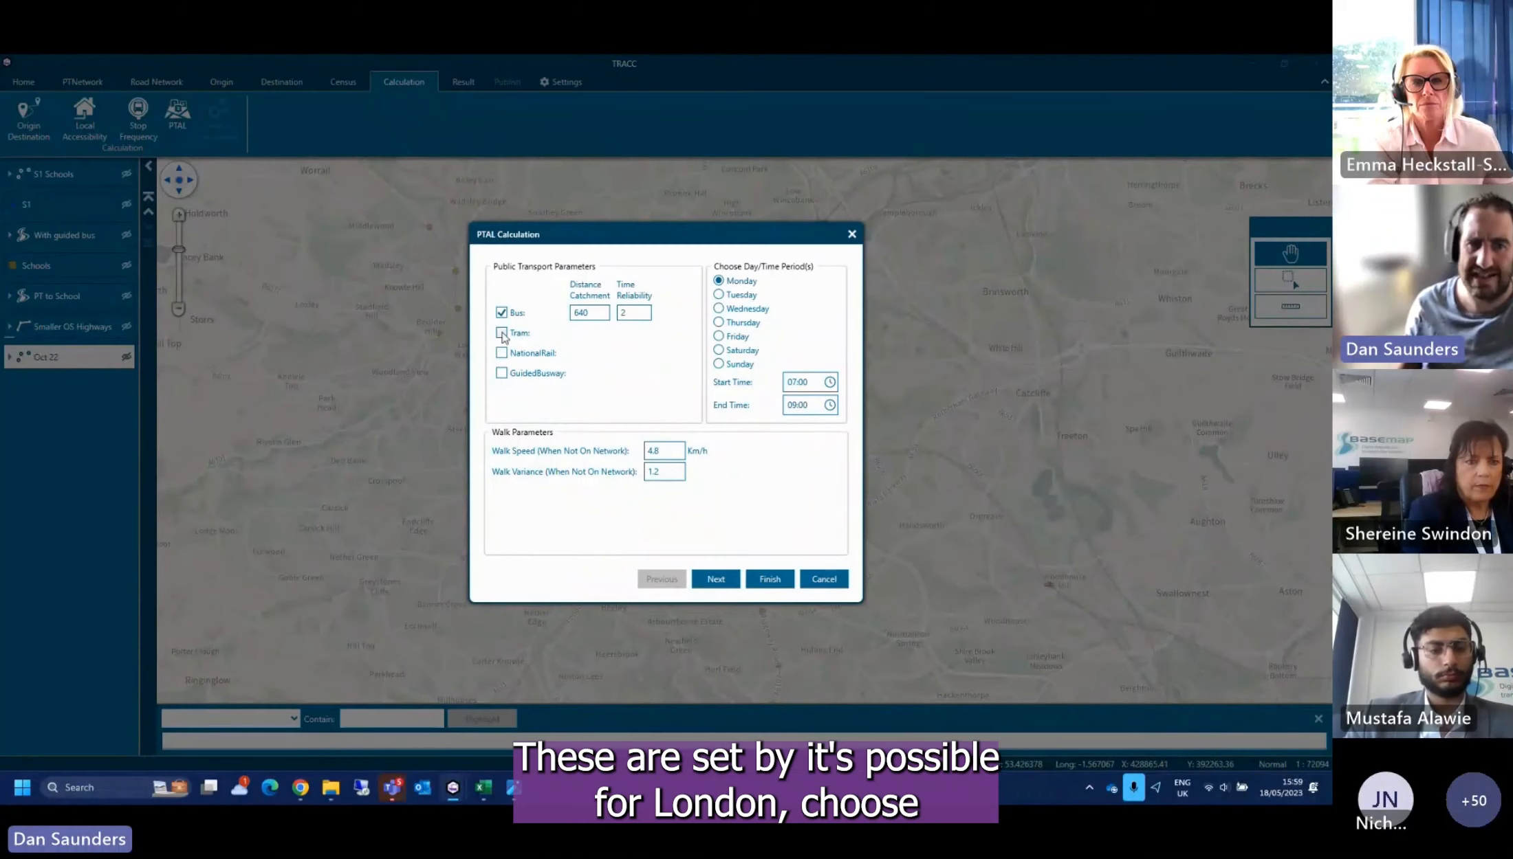
click(501, 313)
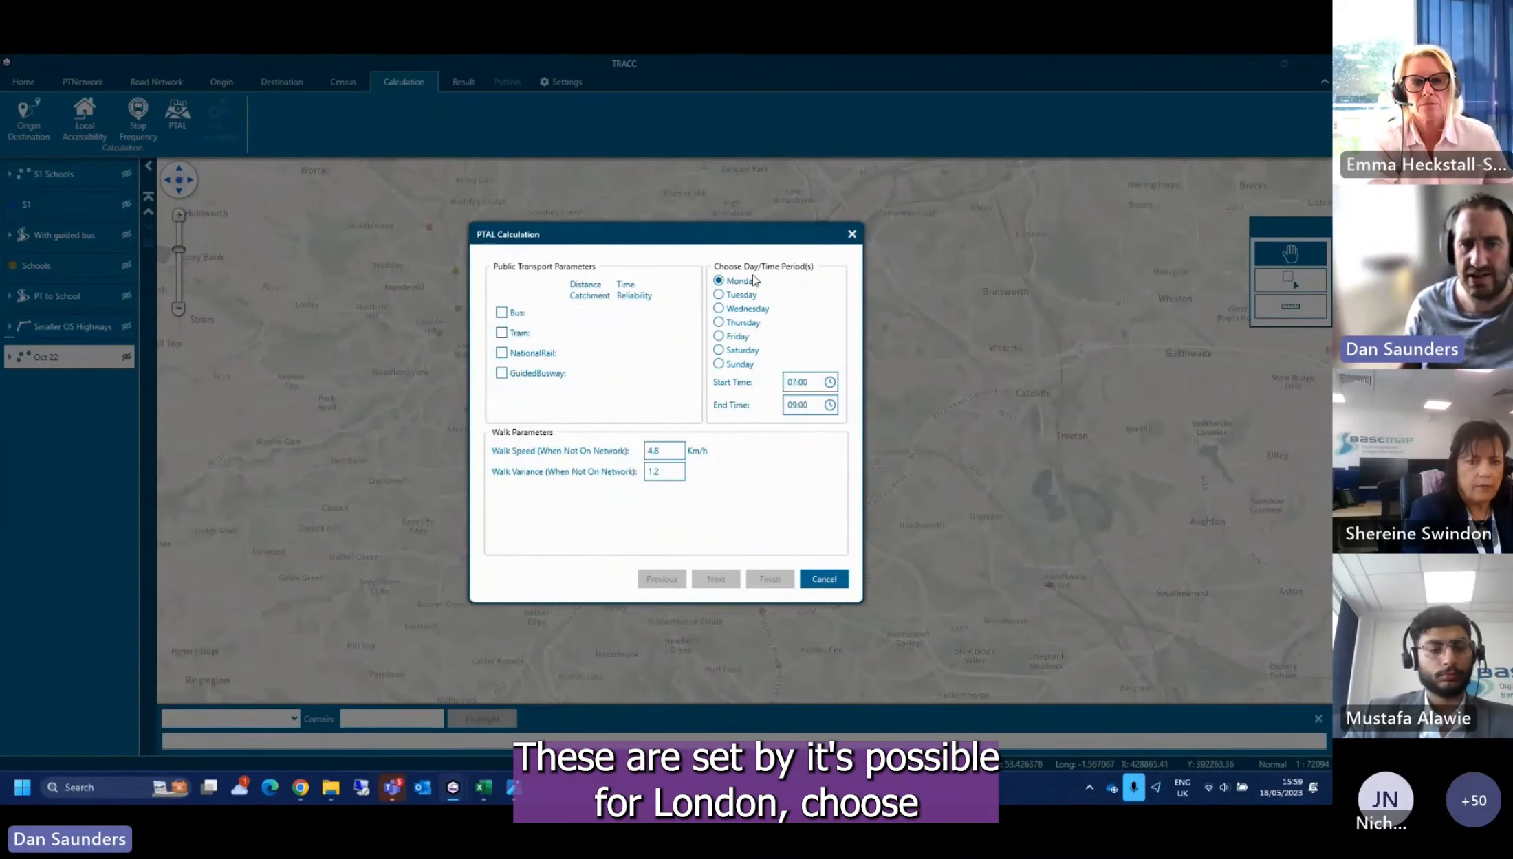
click(809, 577)
Create a contour report with cell size 250 from the Tuesday 07:45–08:45 PTAL result for the 250 Grid and expand its legend
click(457, 83)
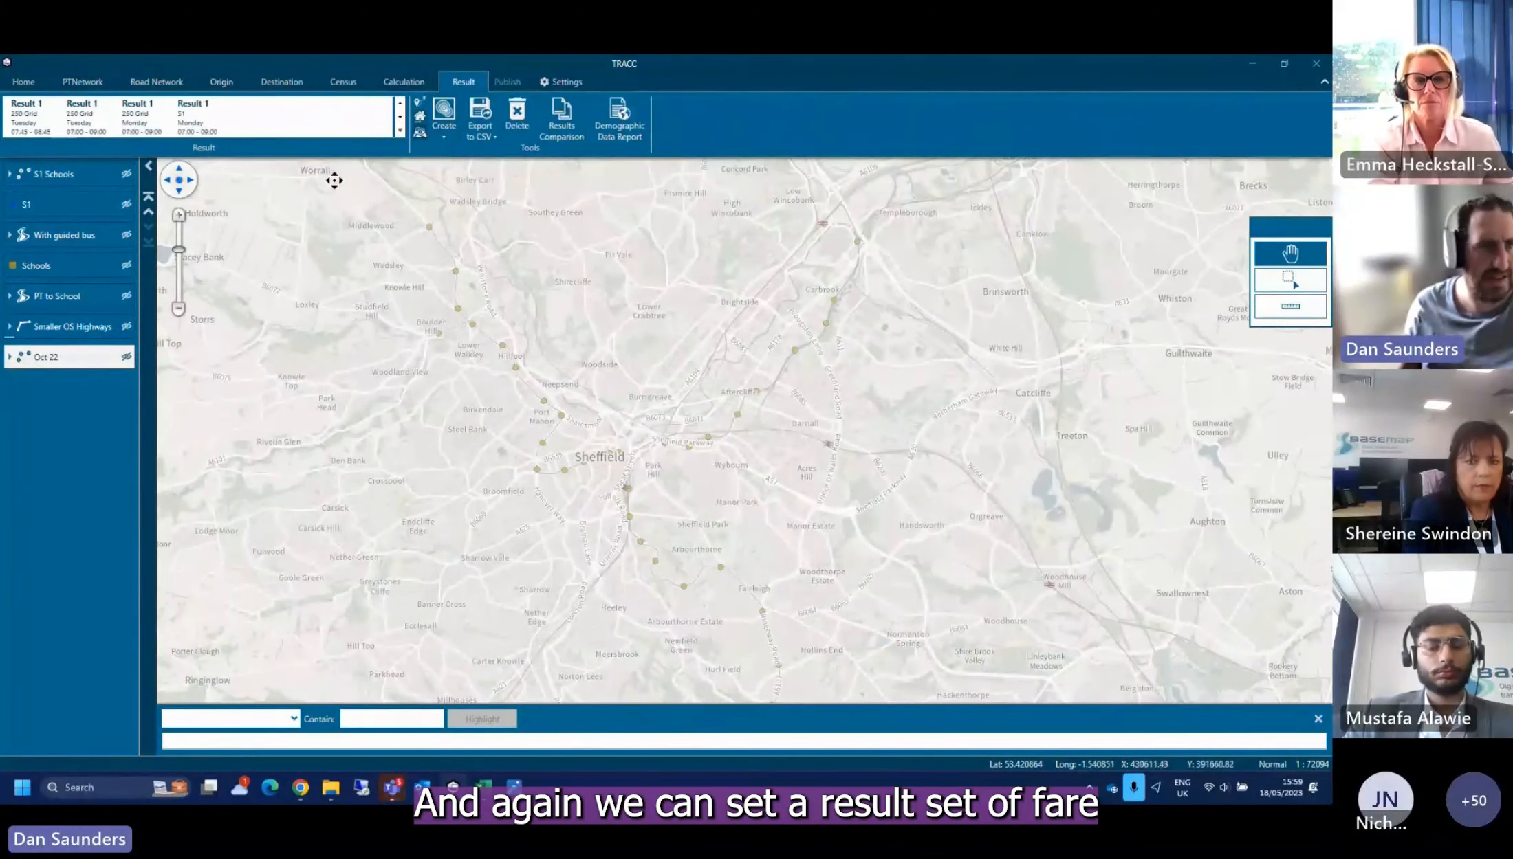
click(39, 125)
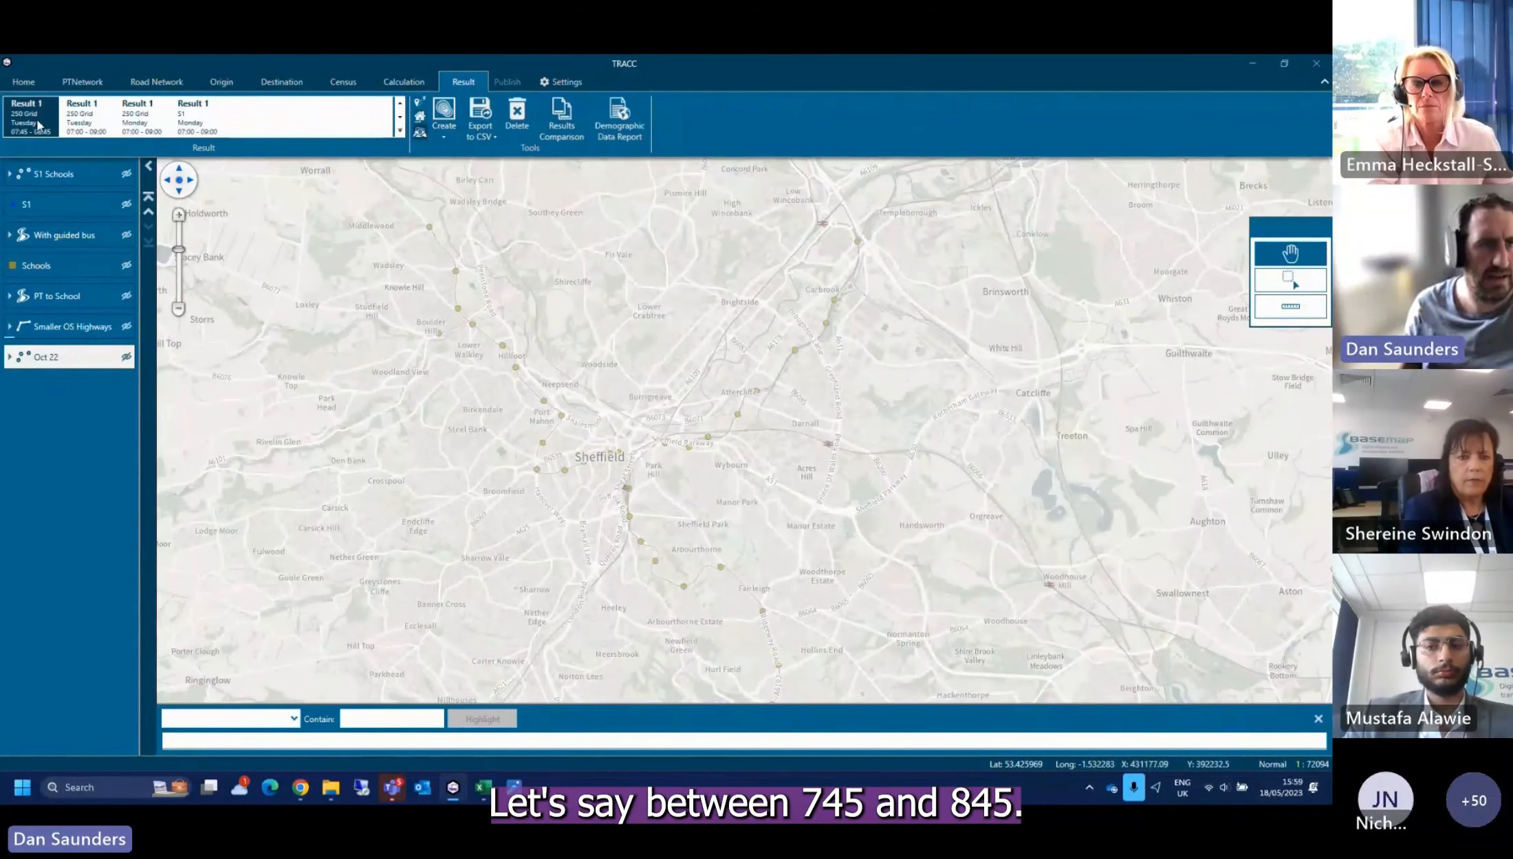
click(443, 113)
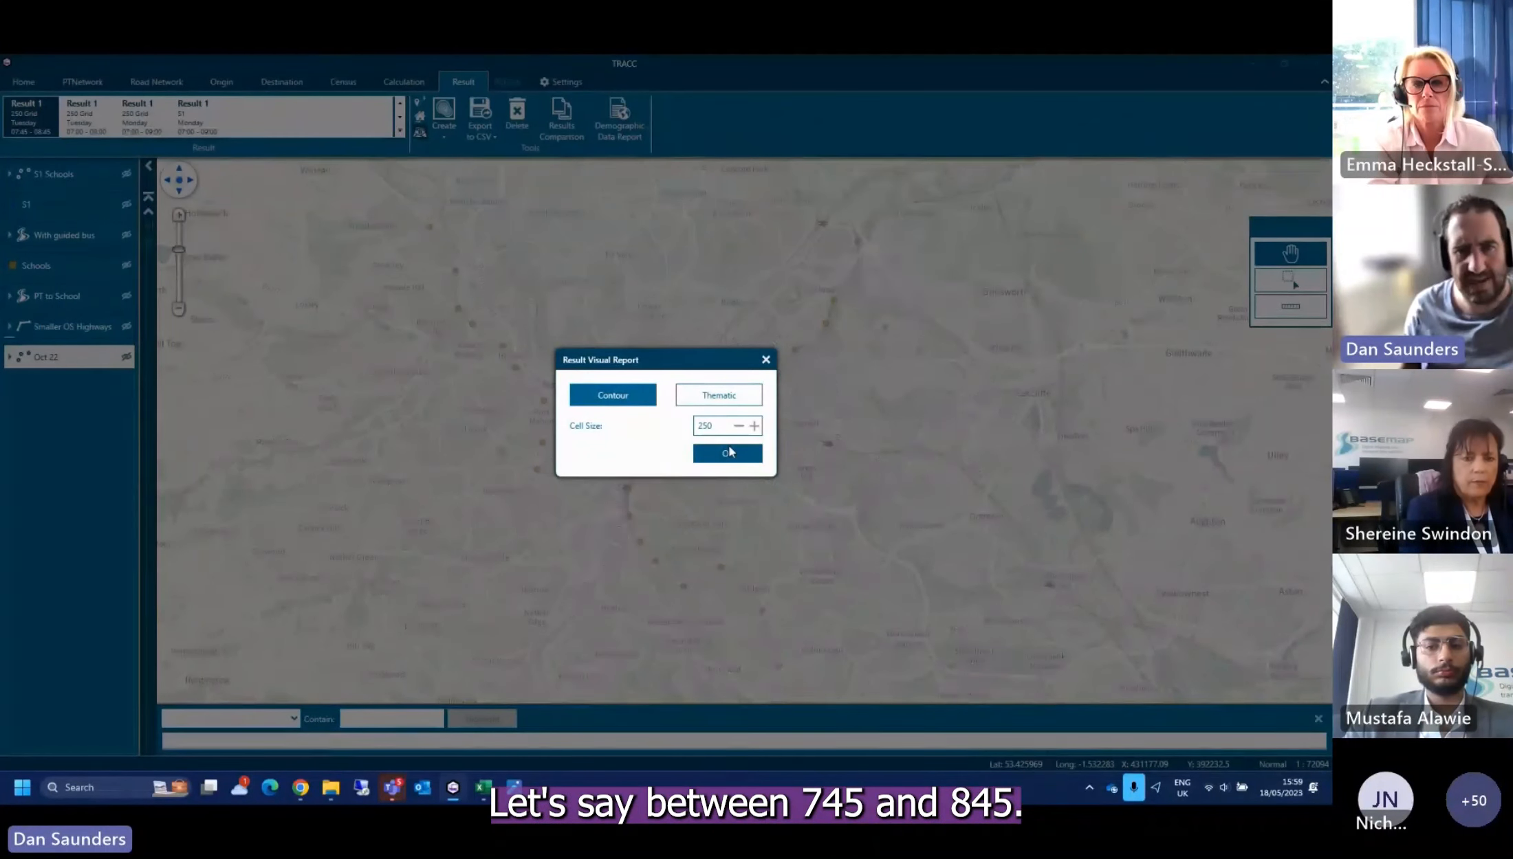
click(728, 453)
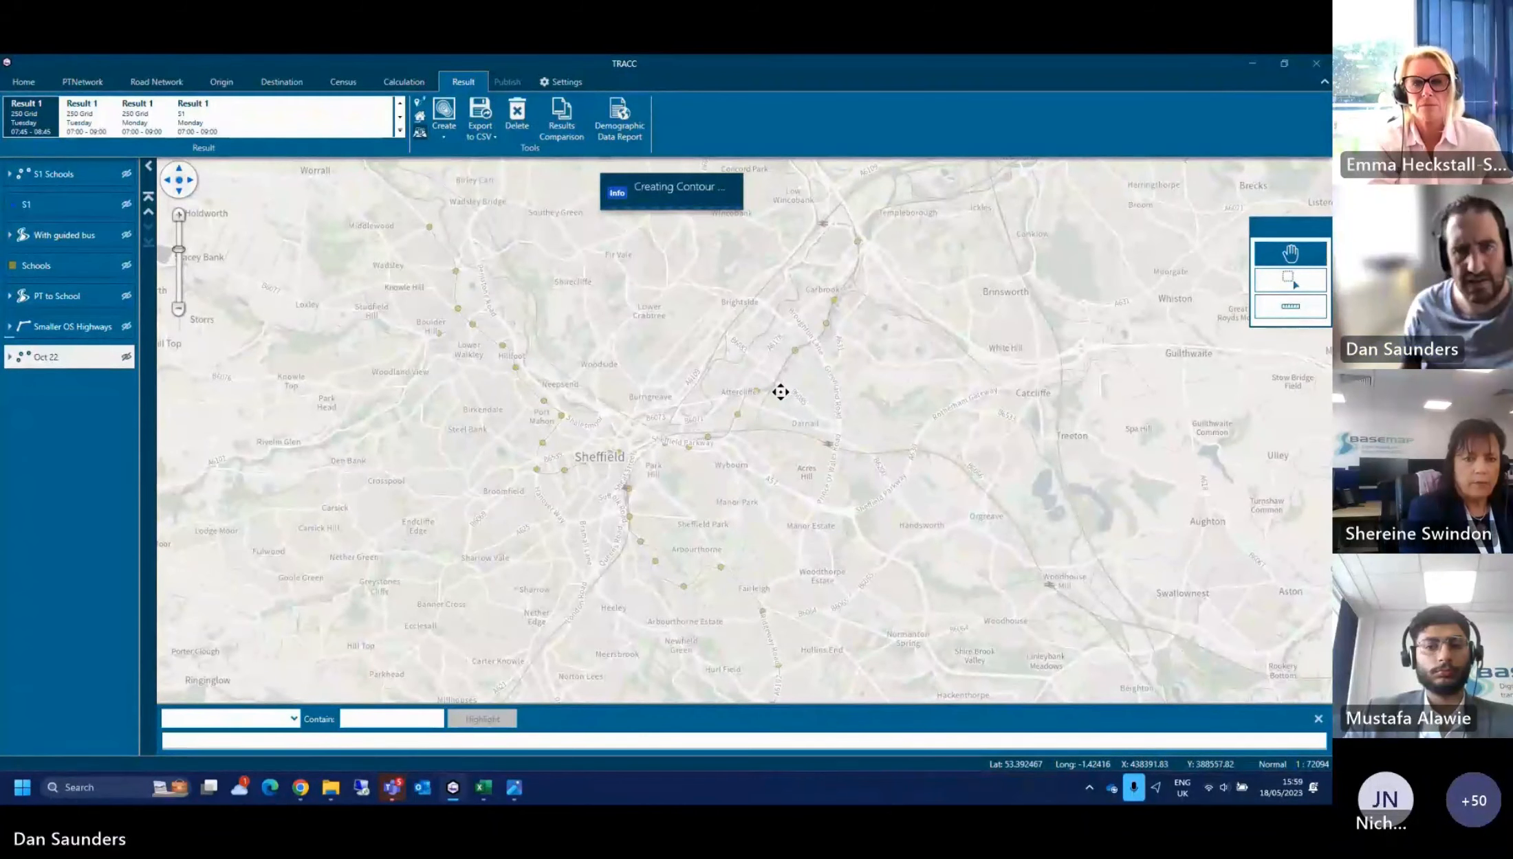
scroll(745, 374, down, 1)
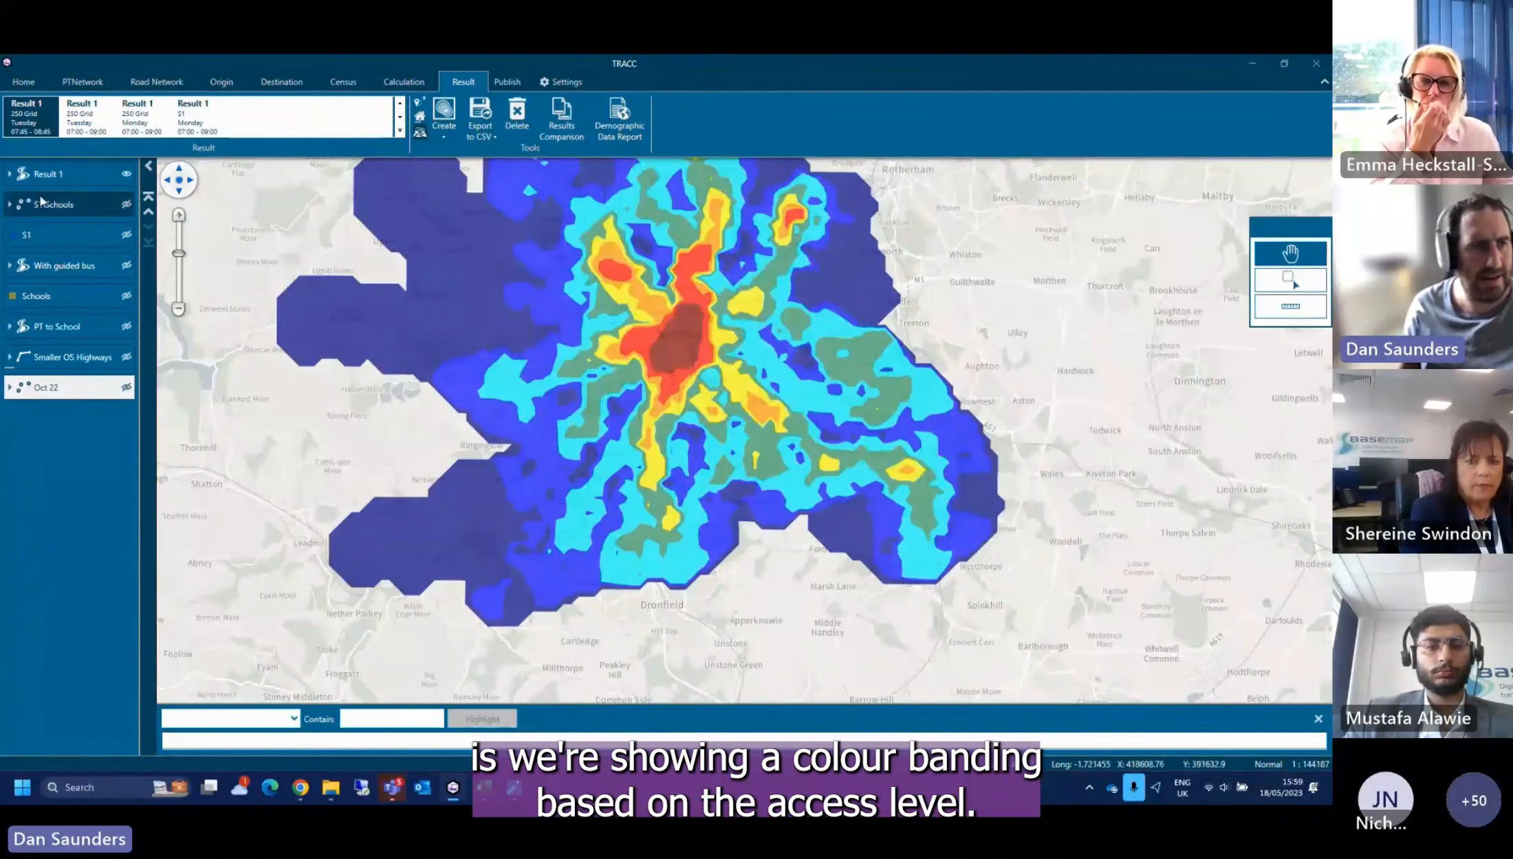
click(9, 173)
drag(443, 356, 433, 429)
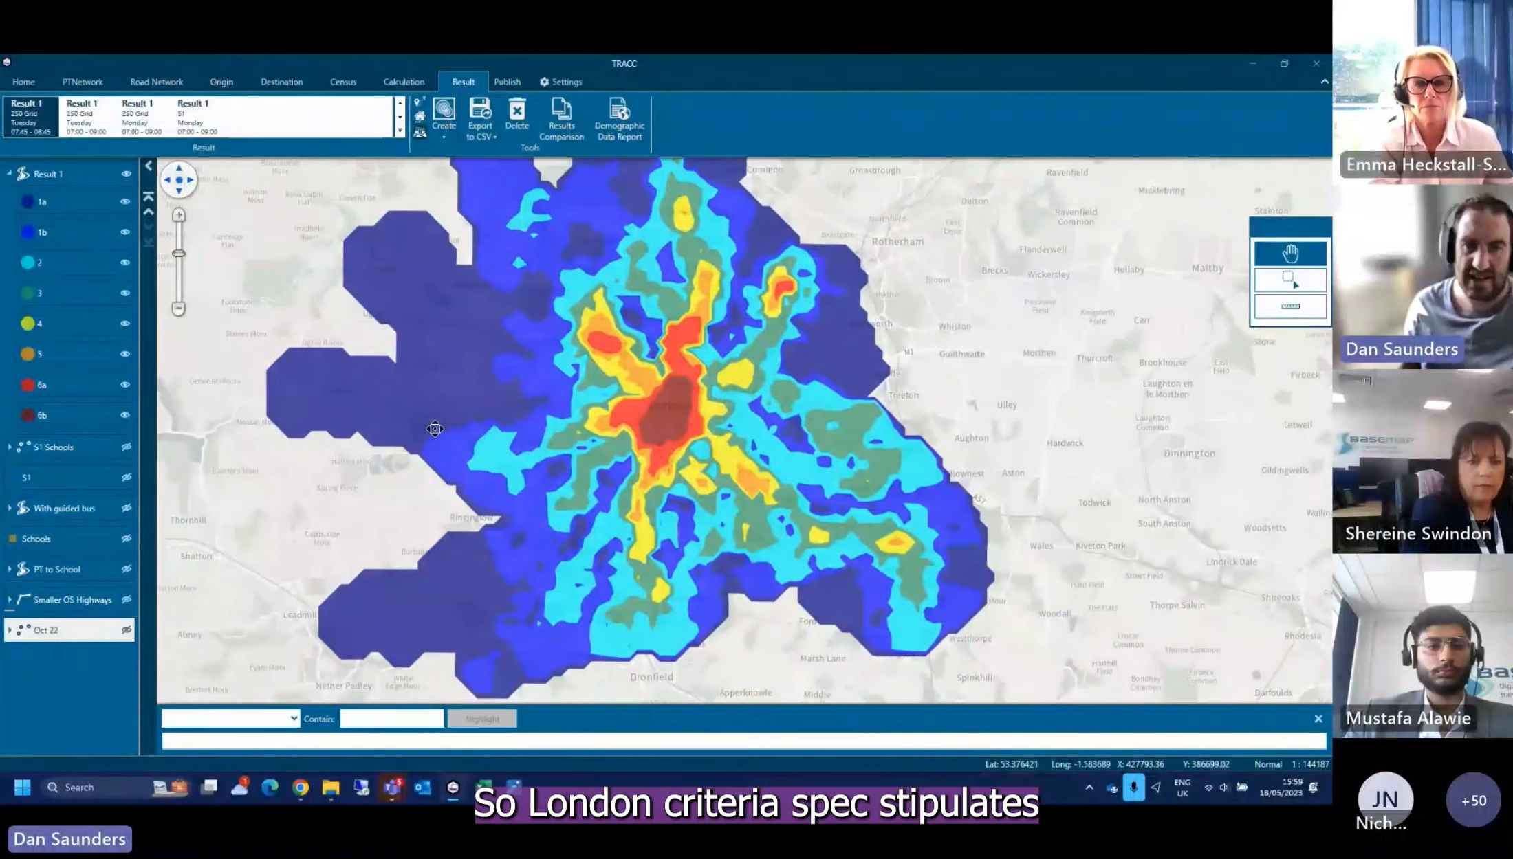
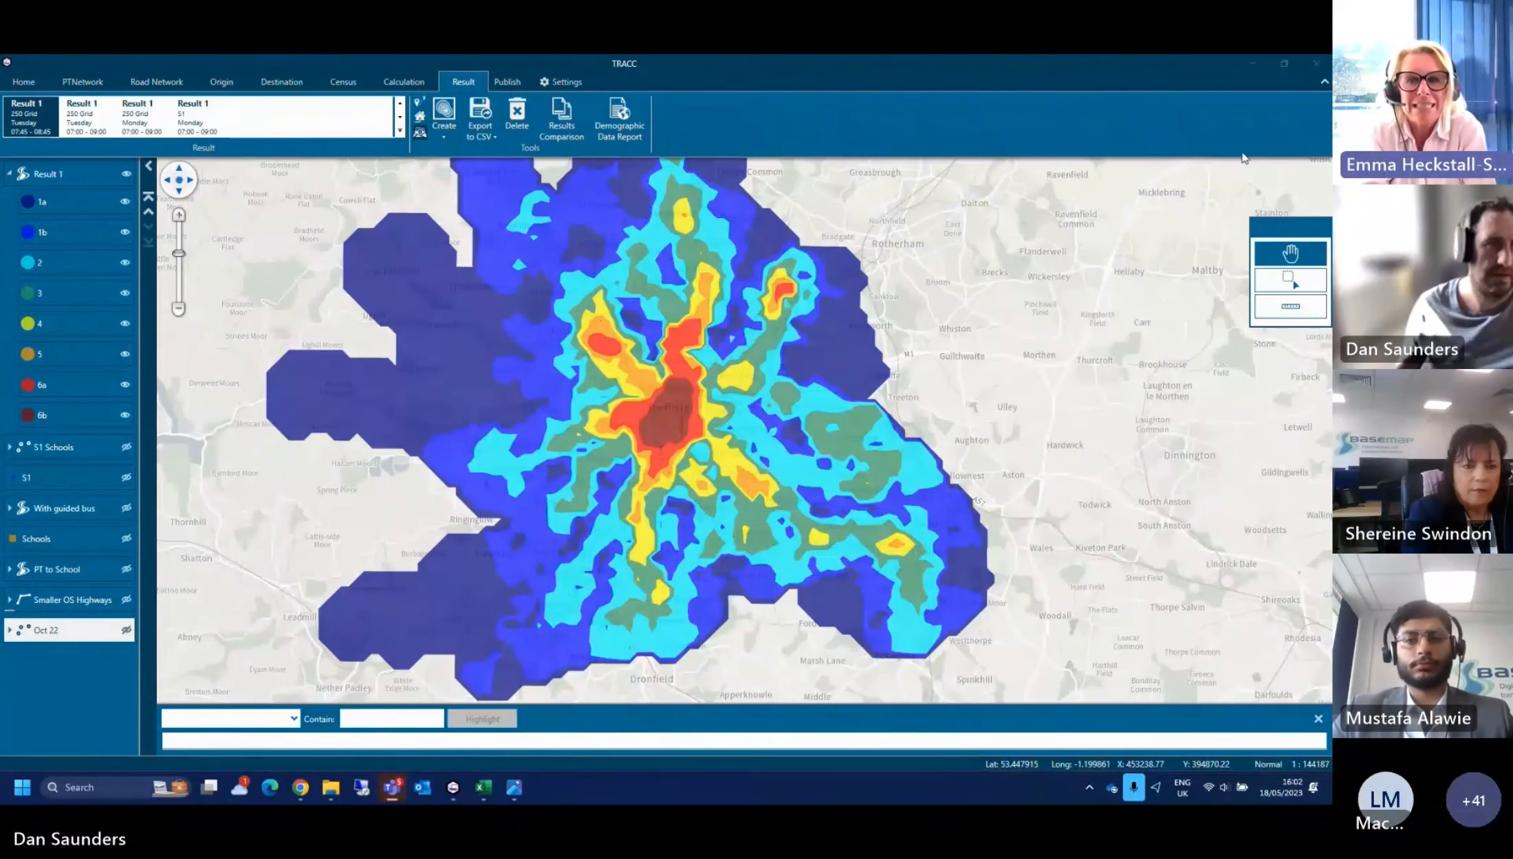
Look at the backup options and the sharing setting in the Sheffield project's information
click(24, 82)
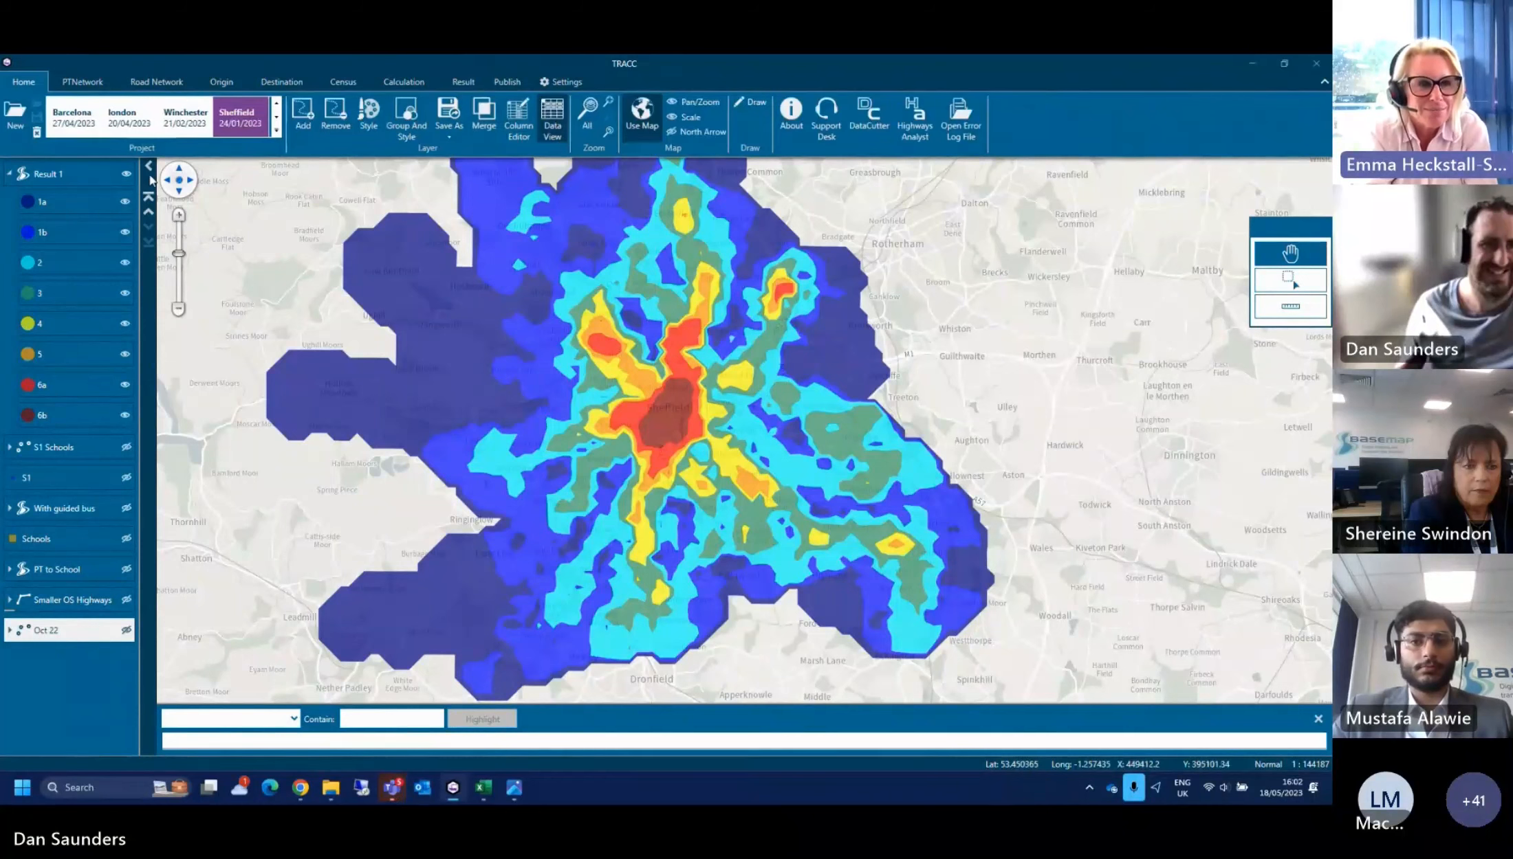
click(571, 83)
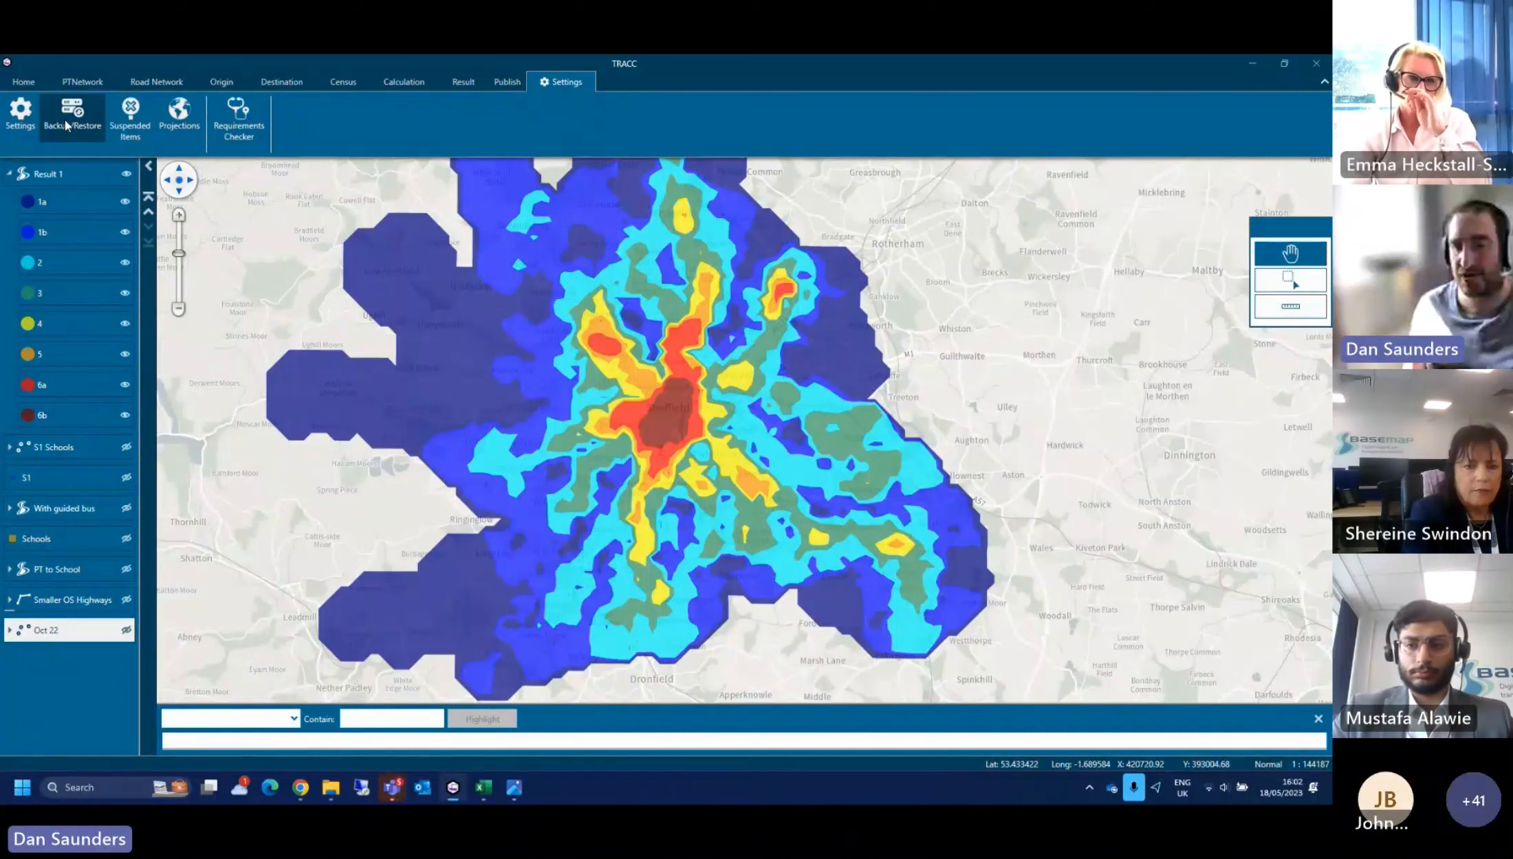
click(25, 83)
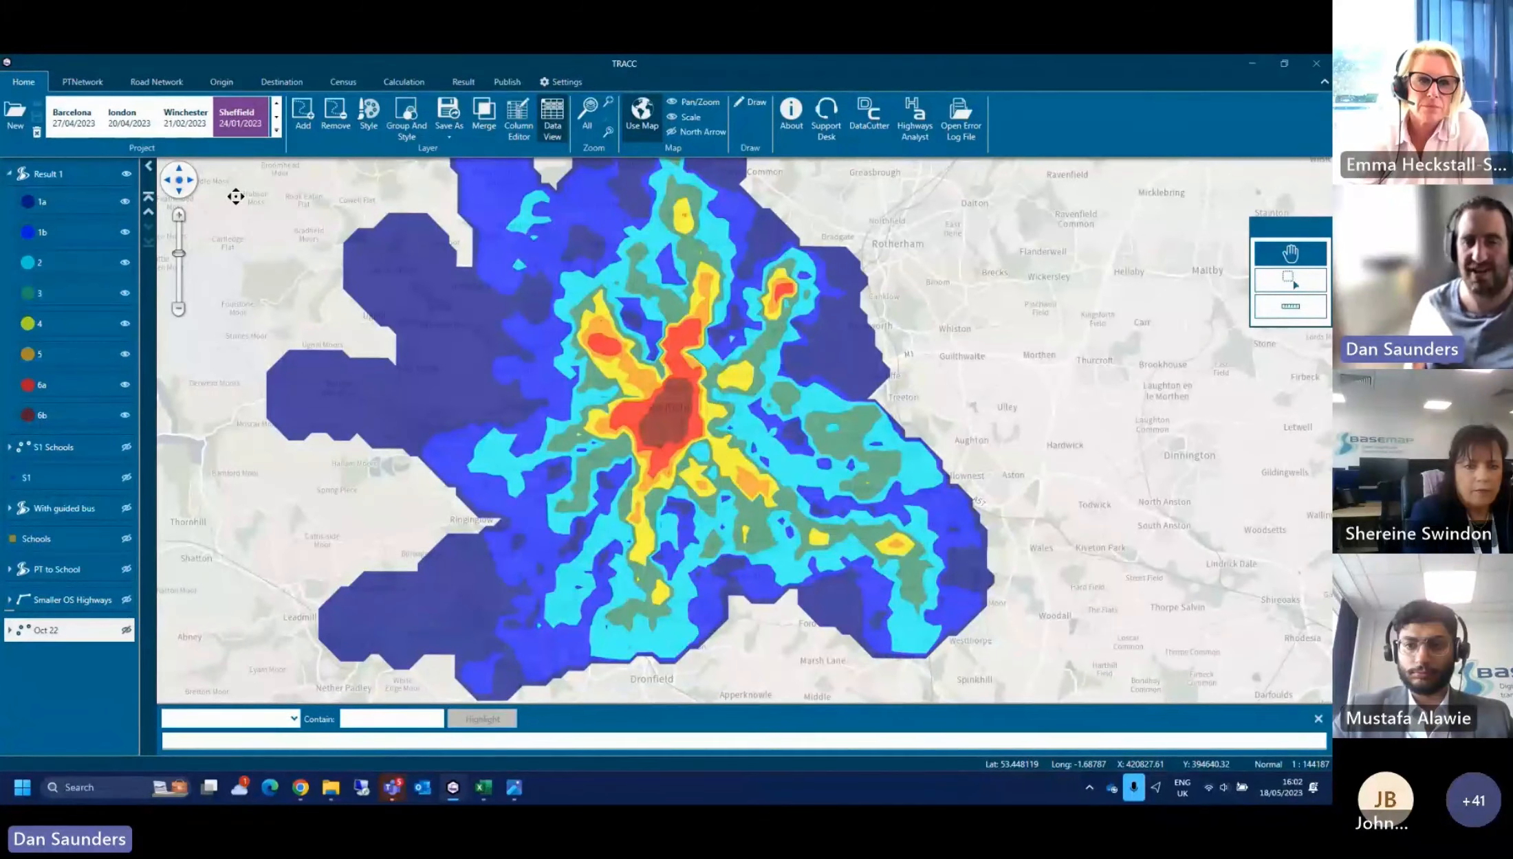
right_click(255, 123)
click(282, 156)
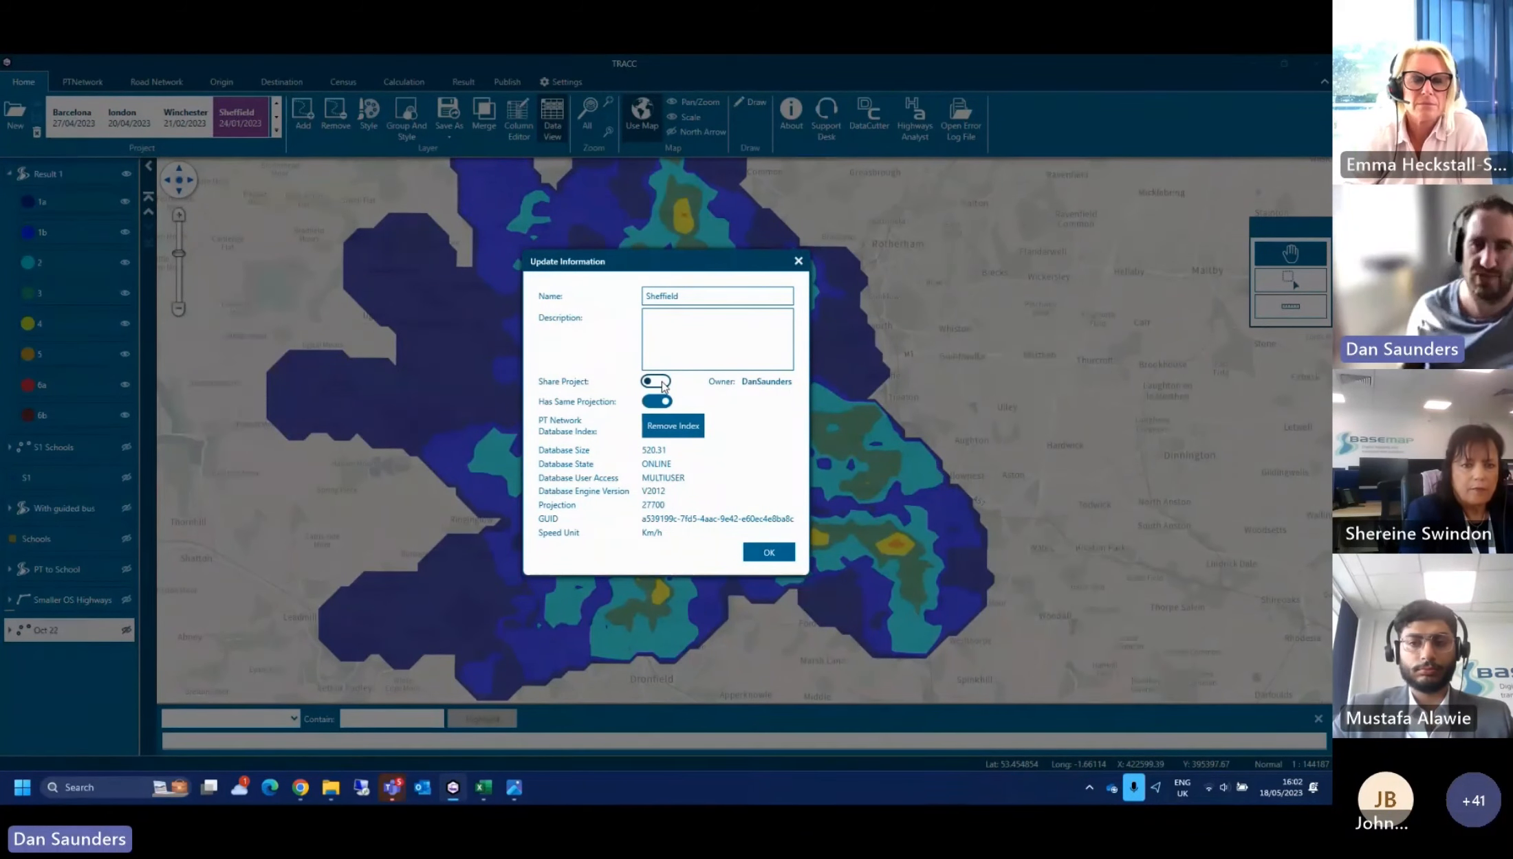
click(800, 261)
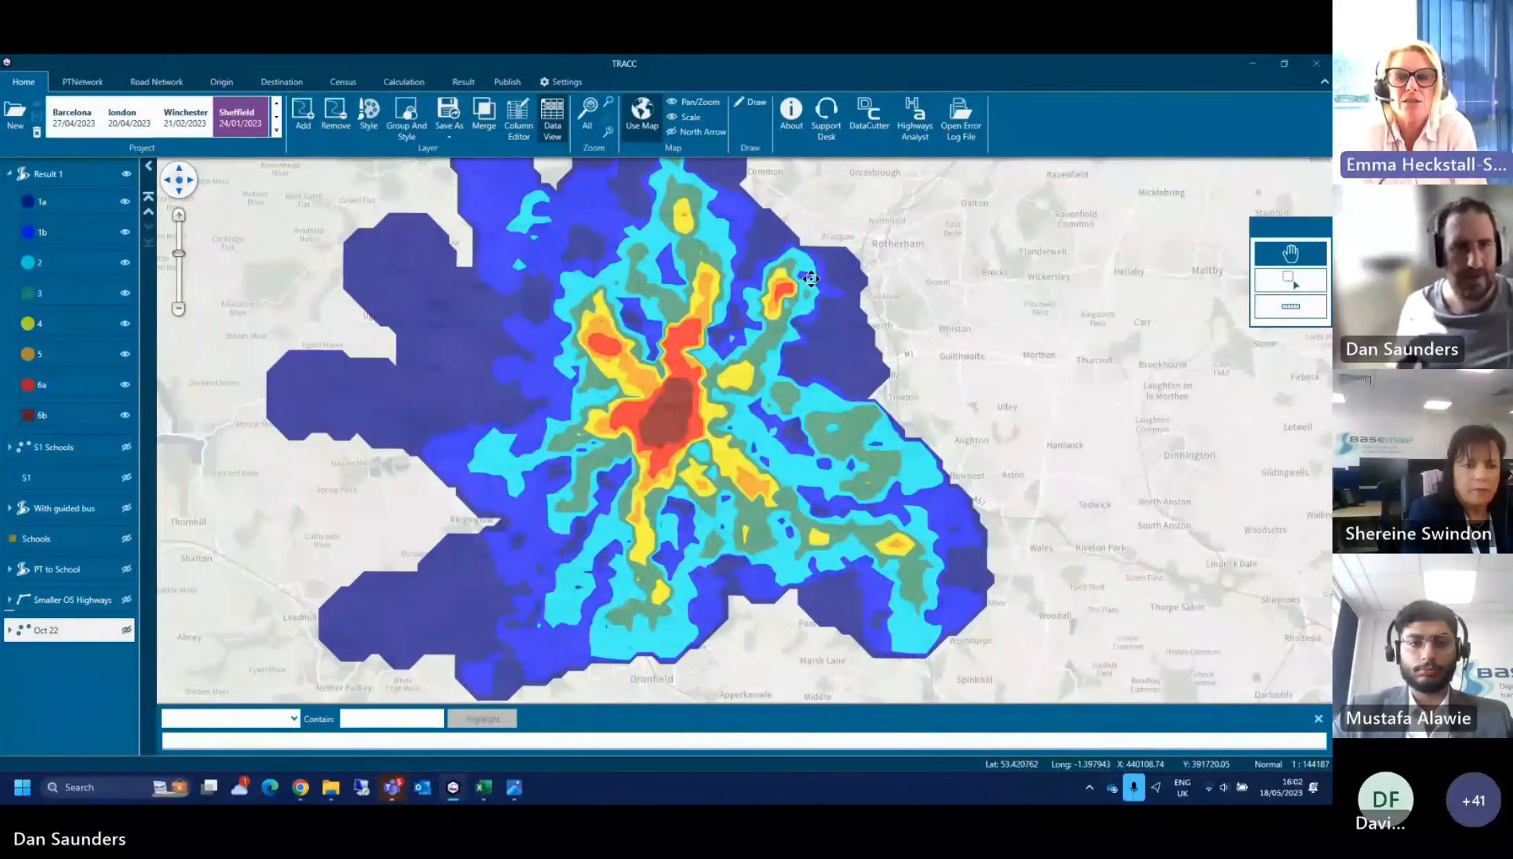
Activate the 250 Grid origins on the map and hide the Result 1 contour layer
click(220, 83)
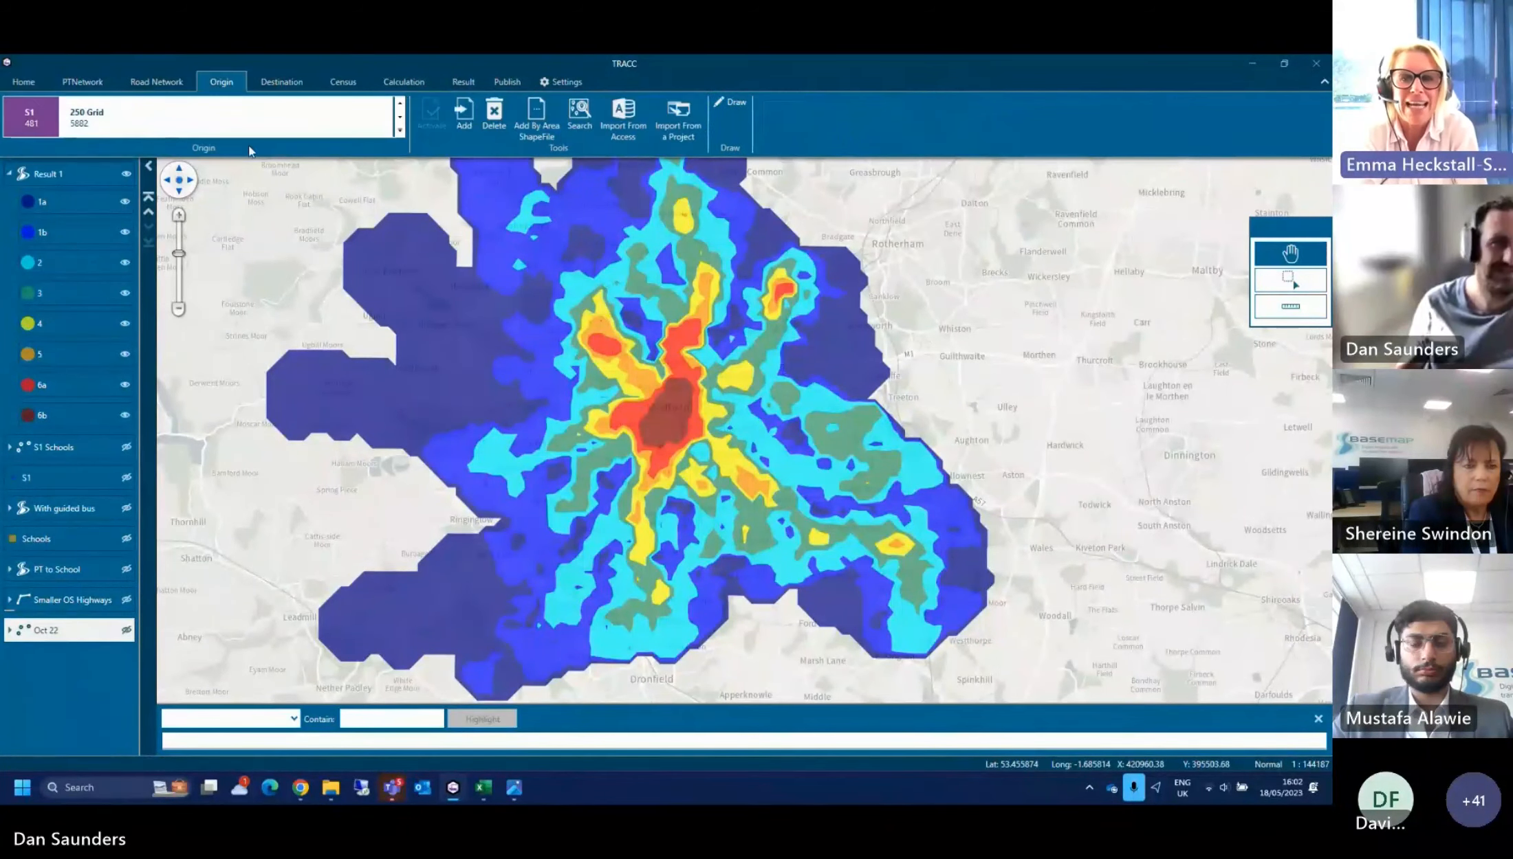
click(86, 117)
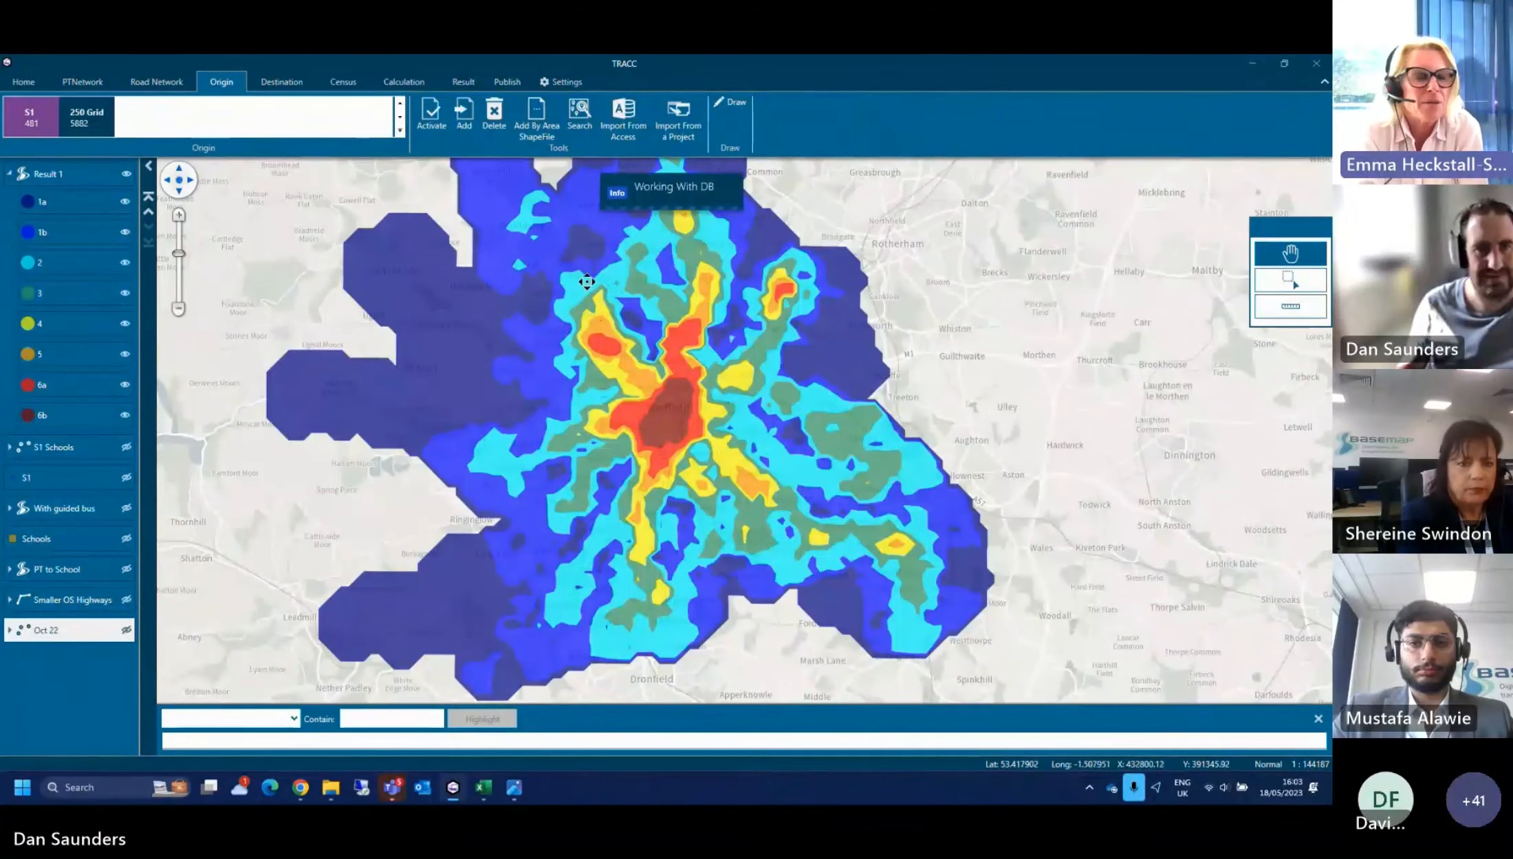
scroll(347, 320, up, 2)
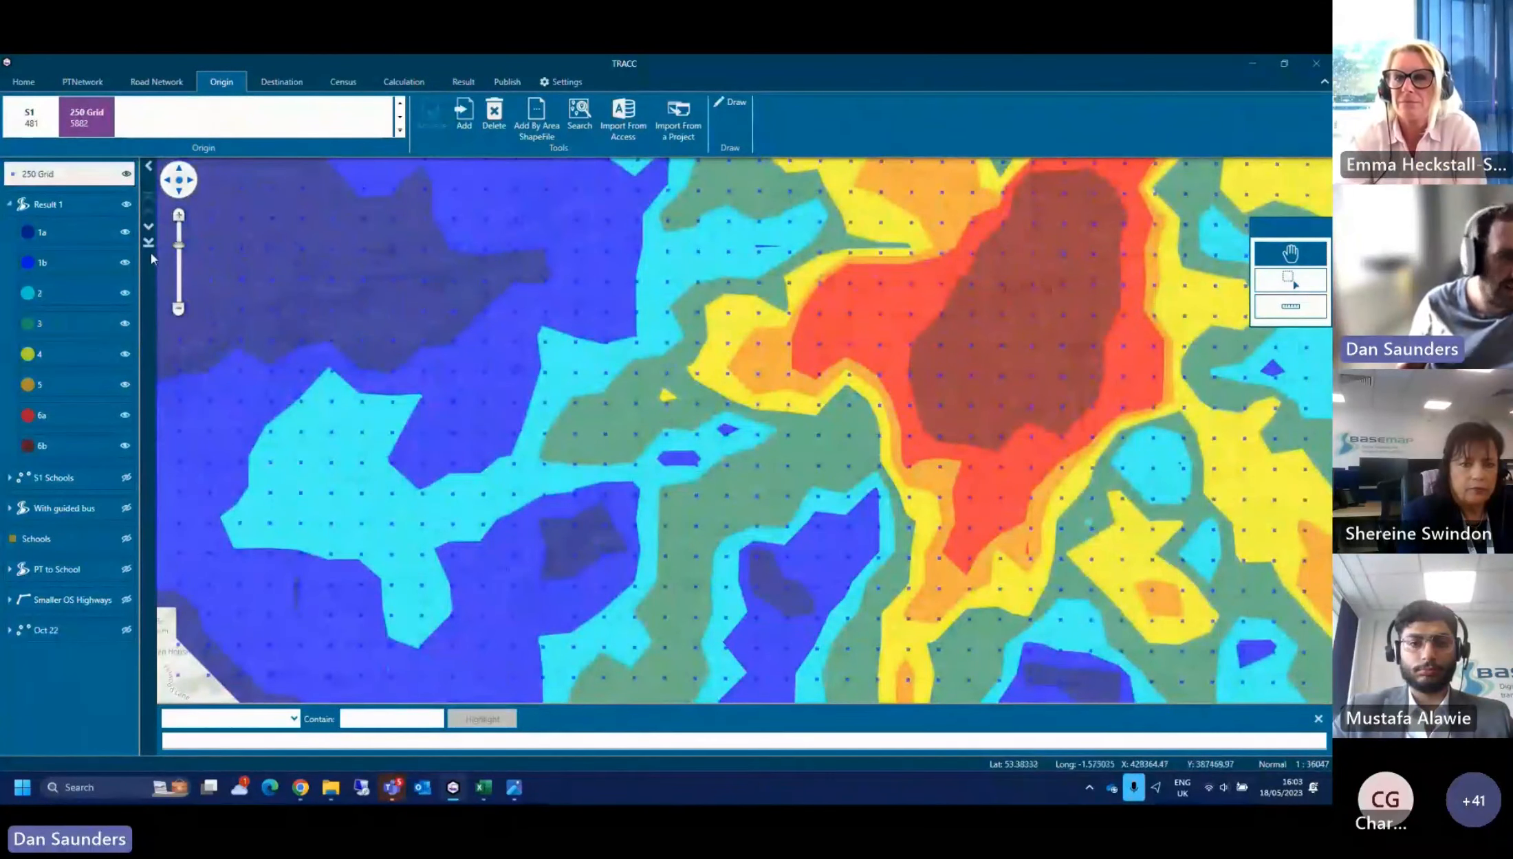
click(126, 205)
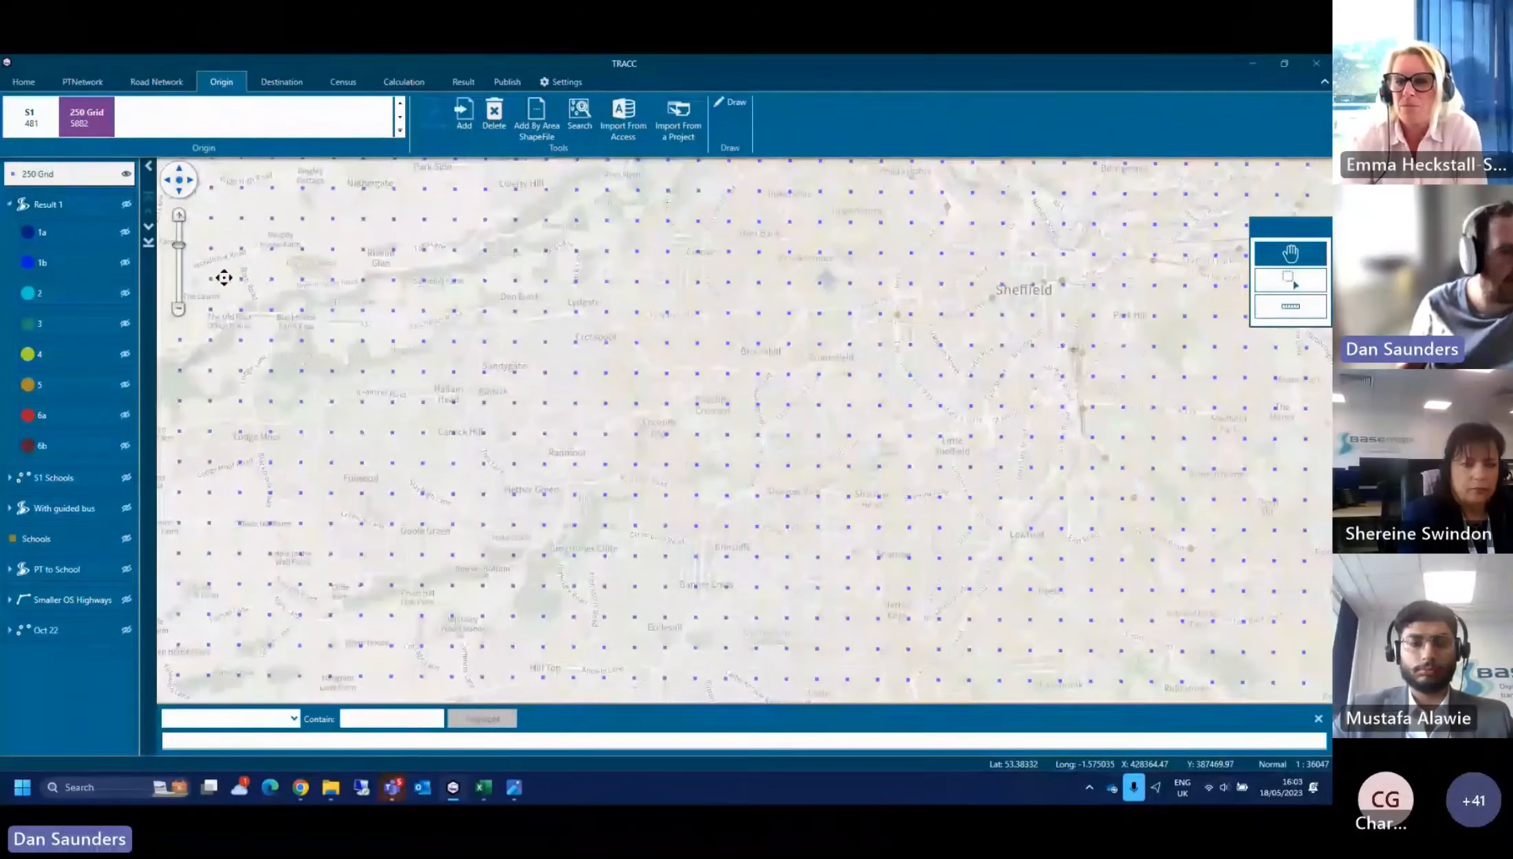
Activate the 11-15 census data so its areas are drawn over the 250 Grid origins
click(344, 83)
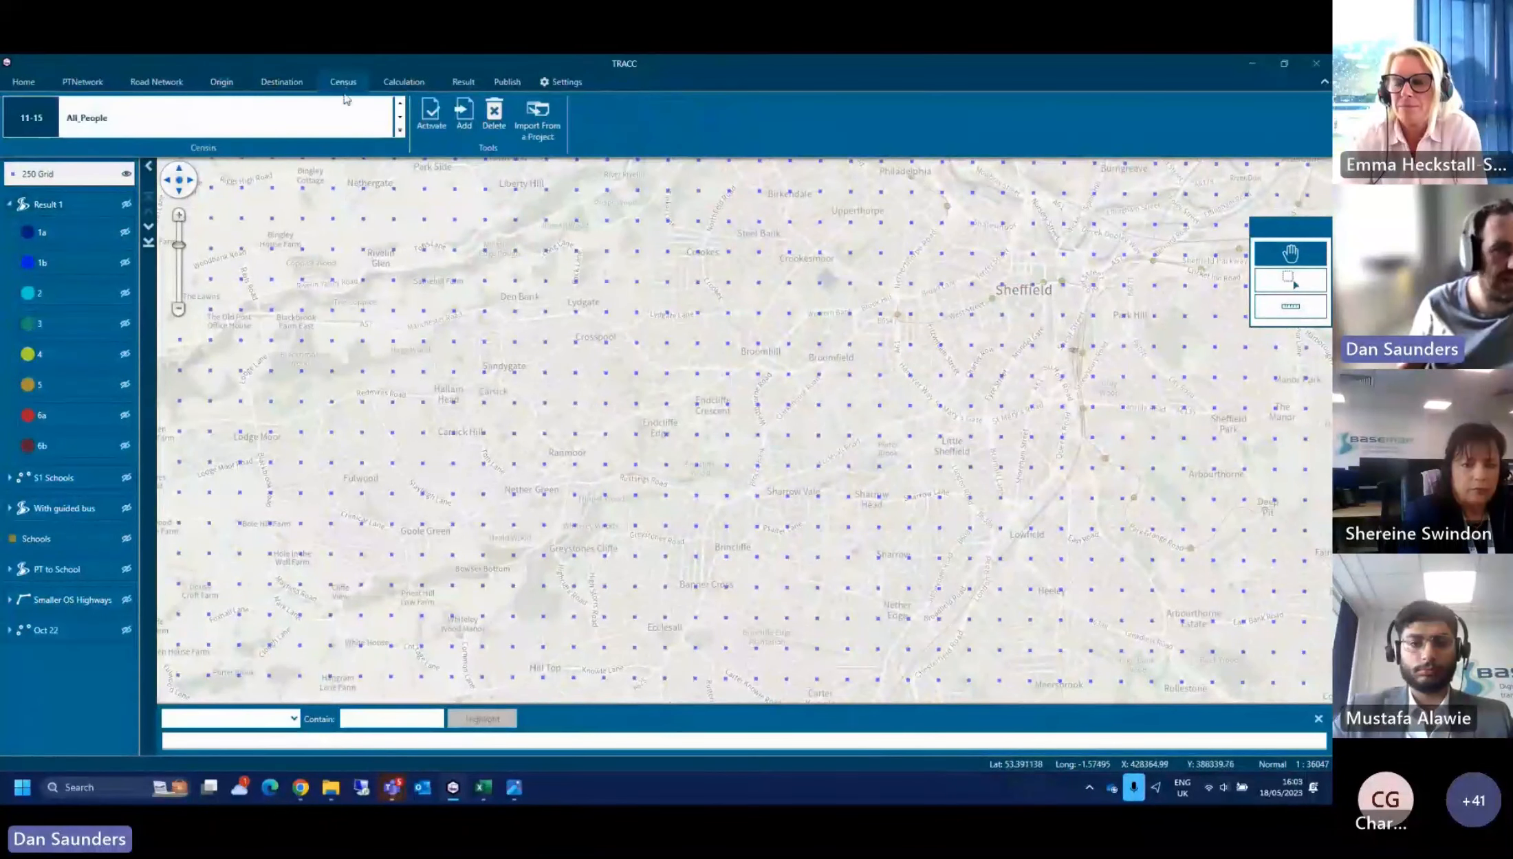
double_click(53, 122)
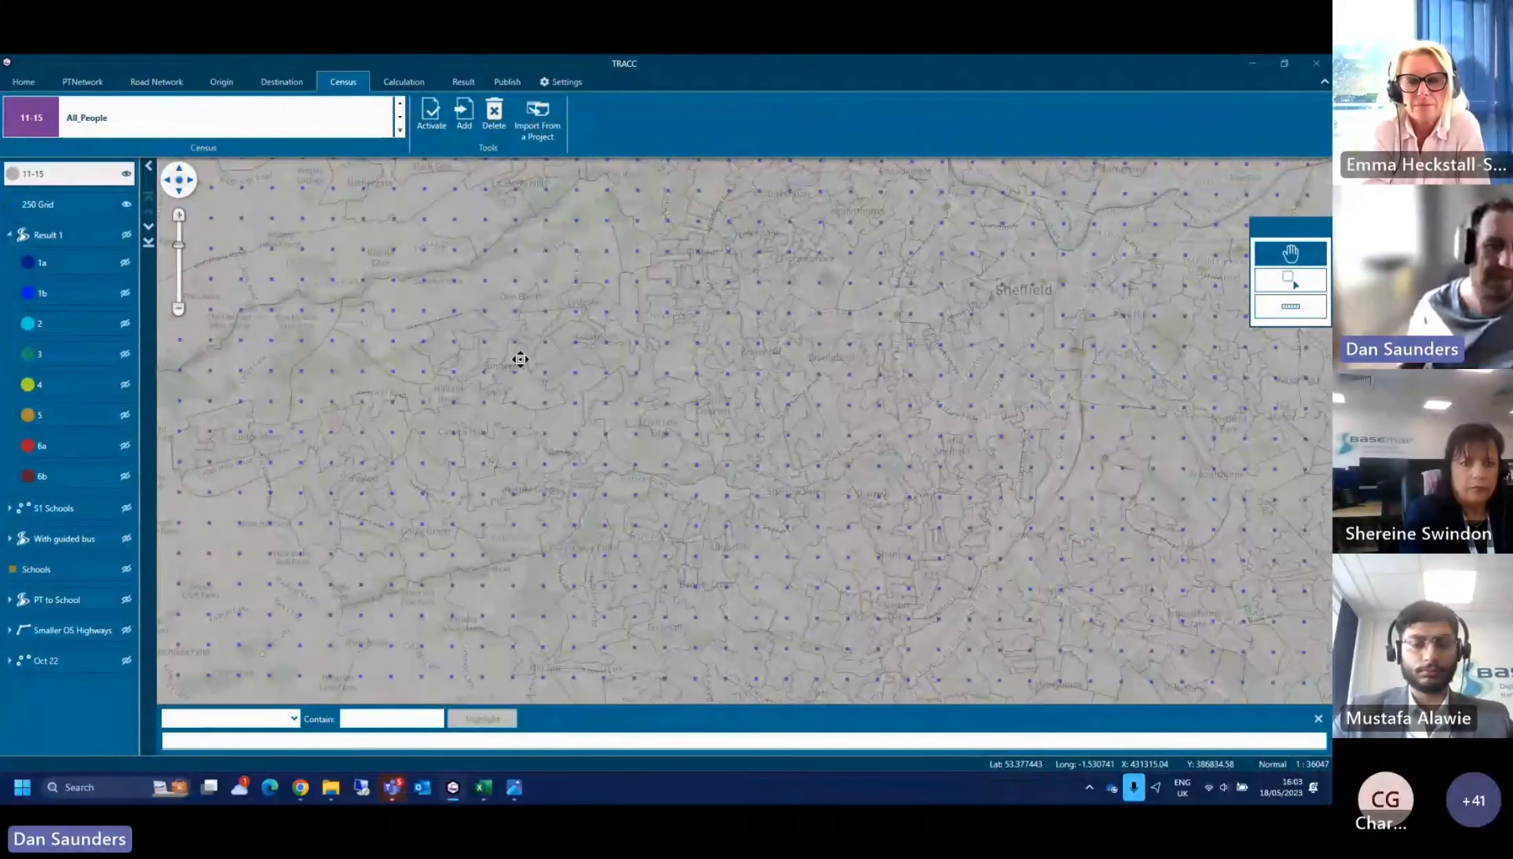
drag(503, 405, 443, 372)
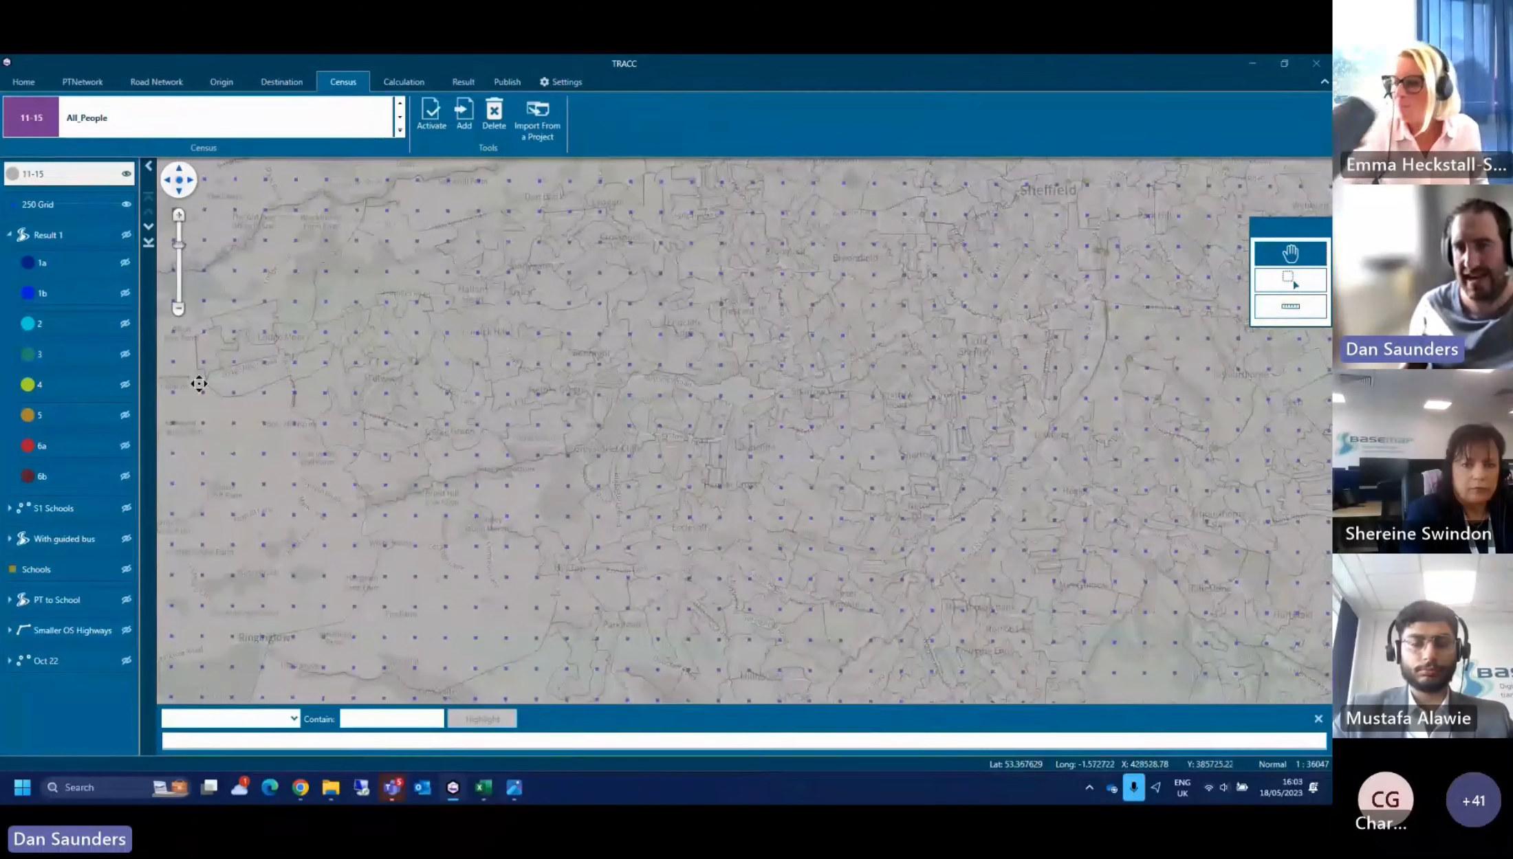
Inspect the Age11To15 attributes of individual 11-15 census areas by selecting them singly on the map, keeping the attribute values uncovered
click(1289, 280)
click(1306, 376)
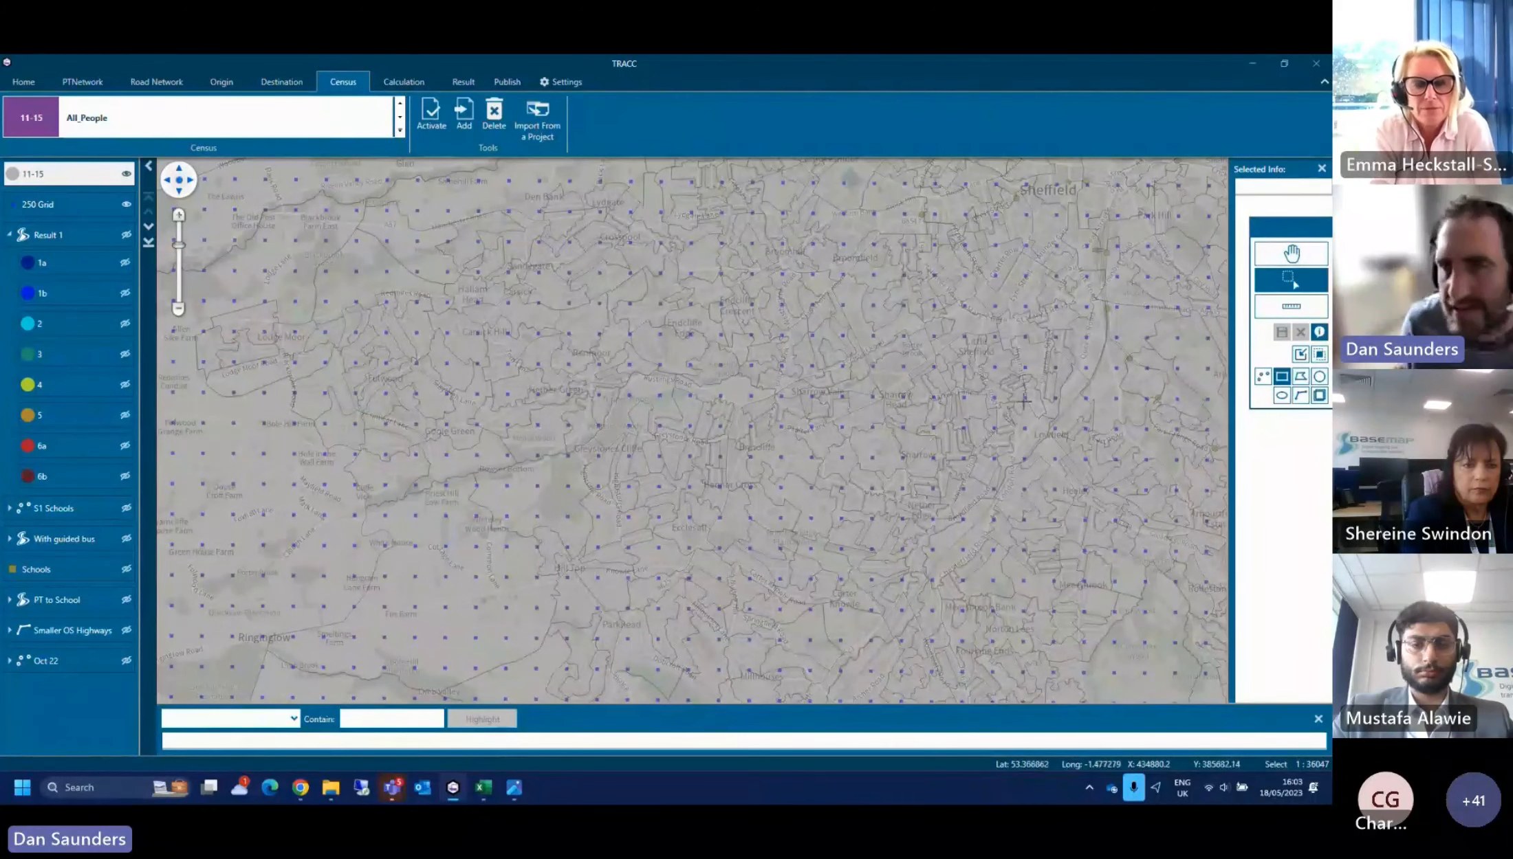
click(1262, 377)
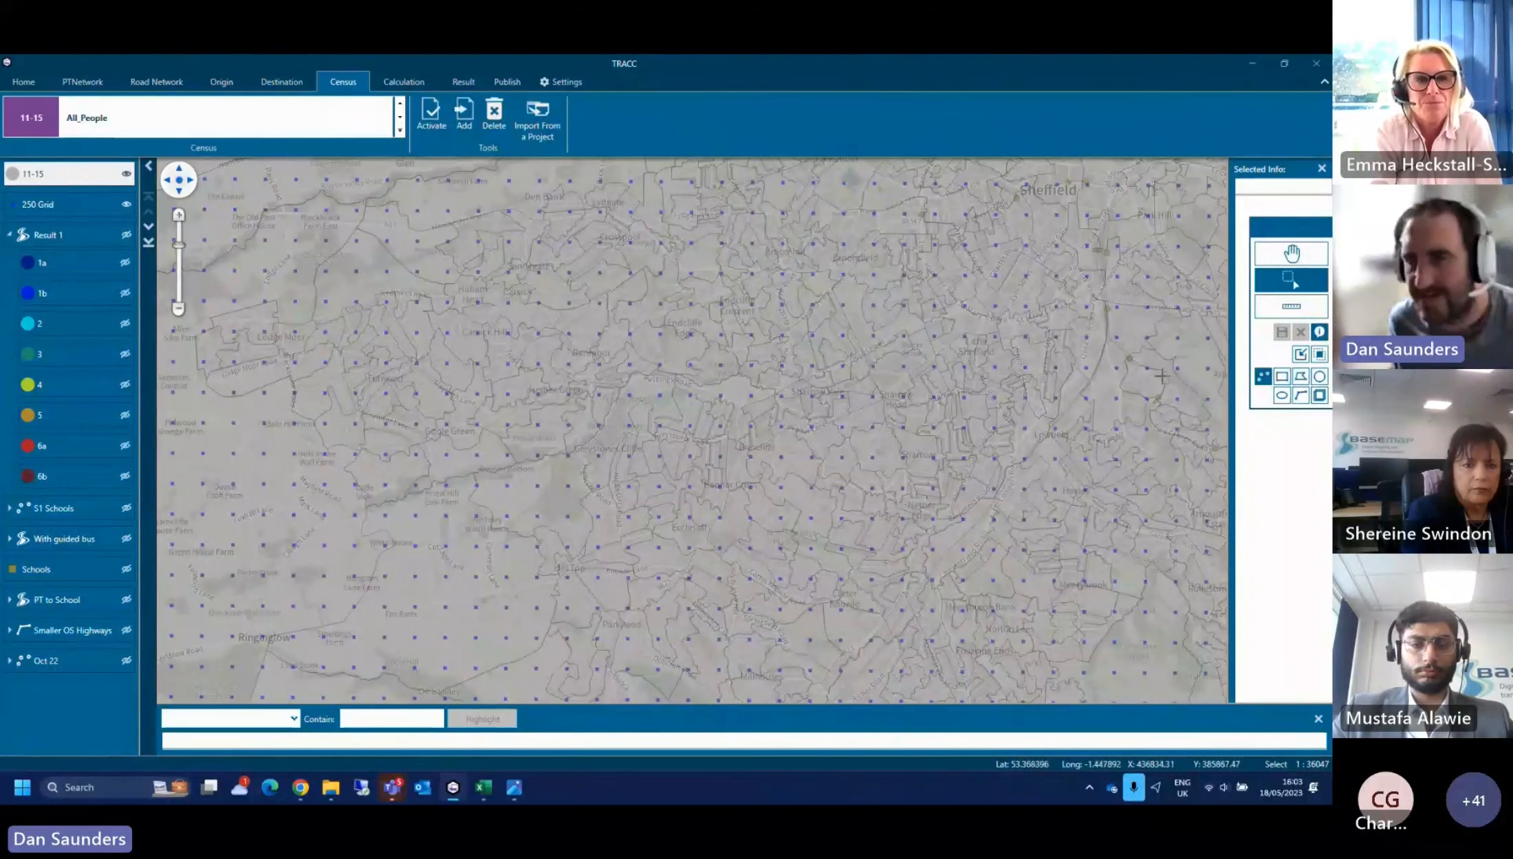
click(371, 294)
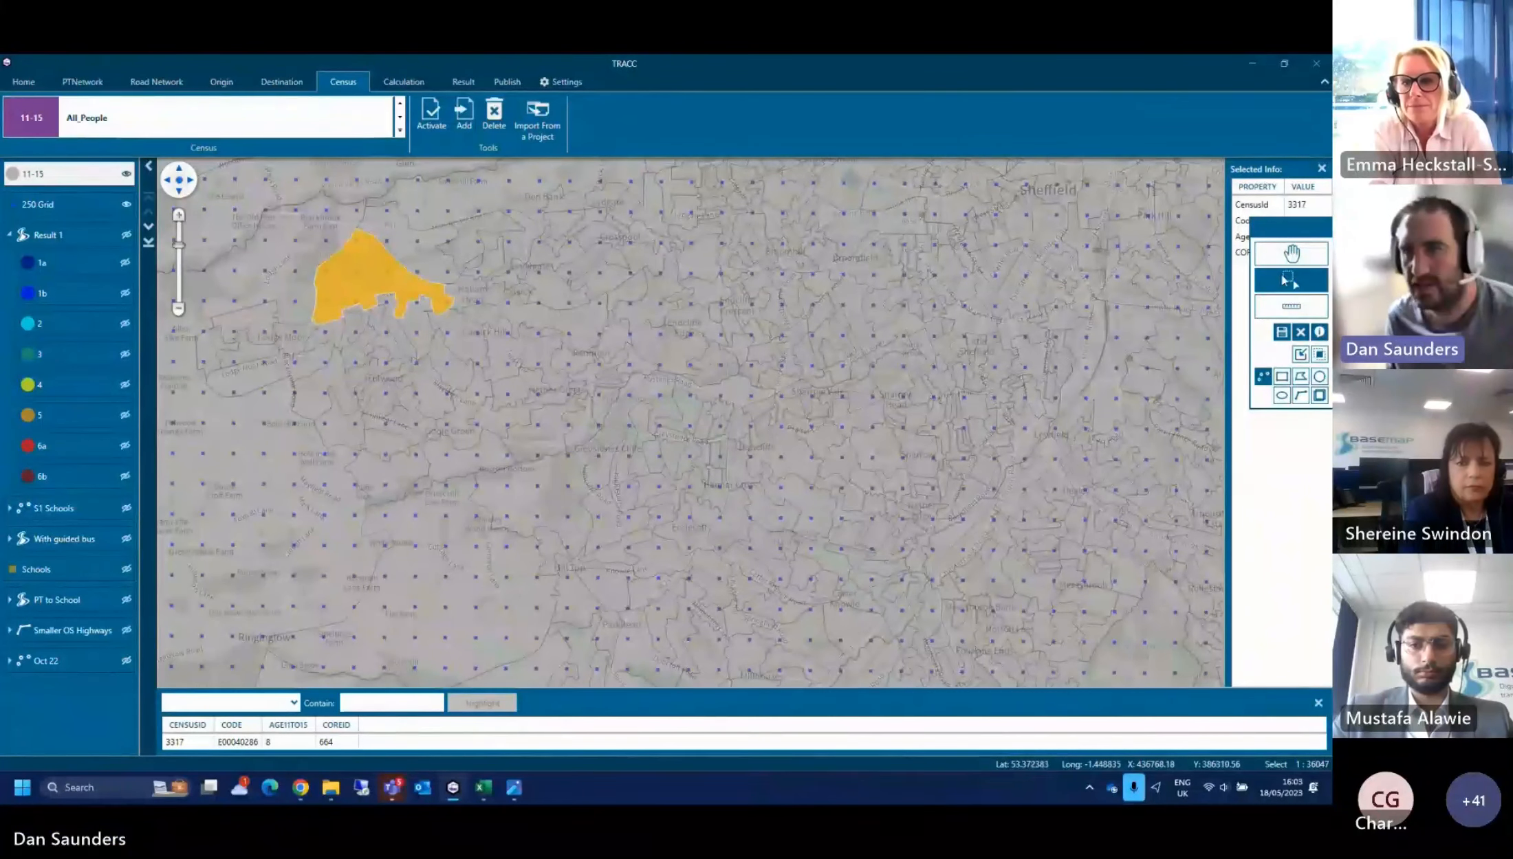
drag(1282, 228, 1263, 336)
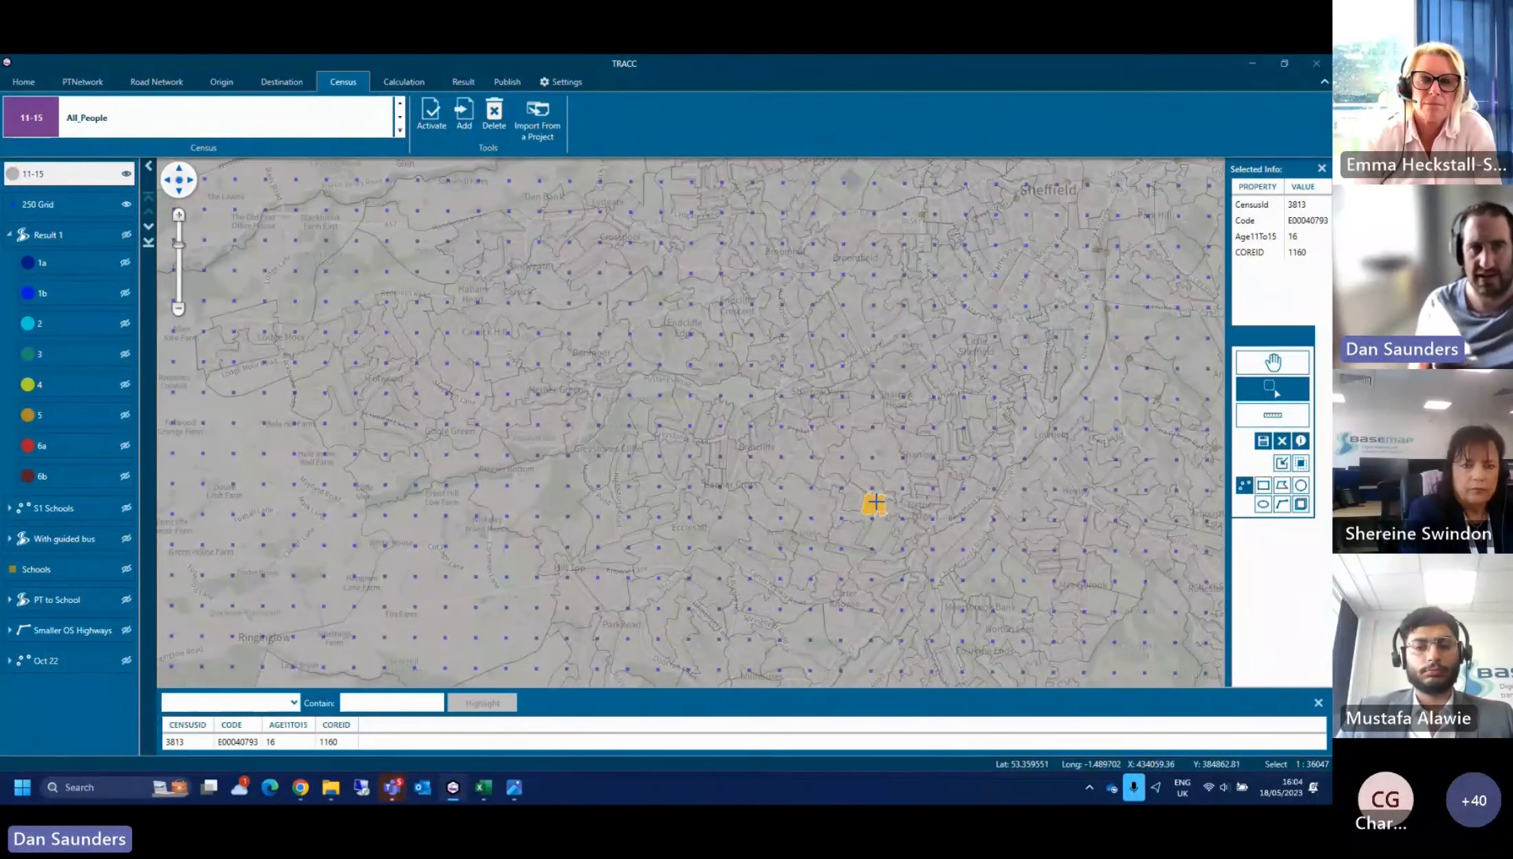
Look at the calculation method and output options of the Demographic Data Report, then close it without creating a report
click(464, 84)
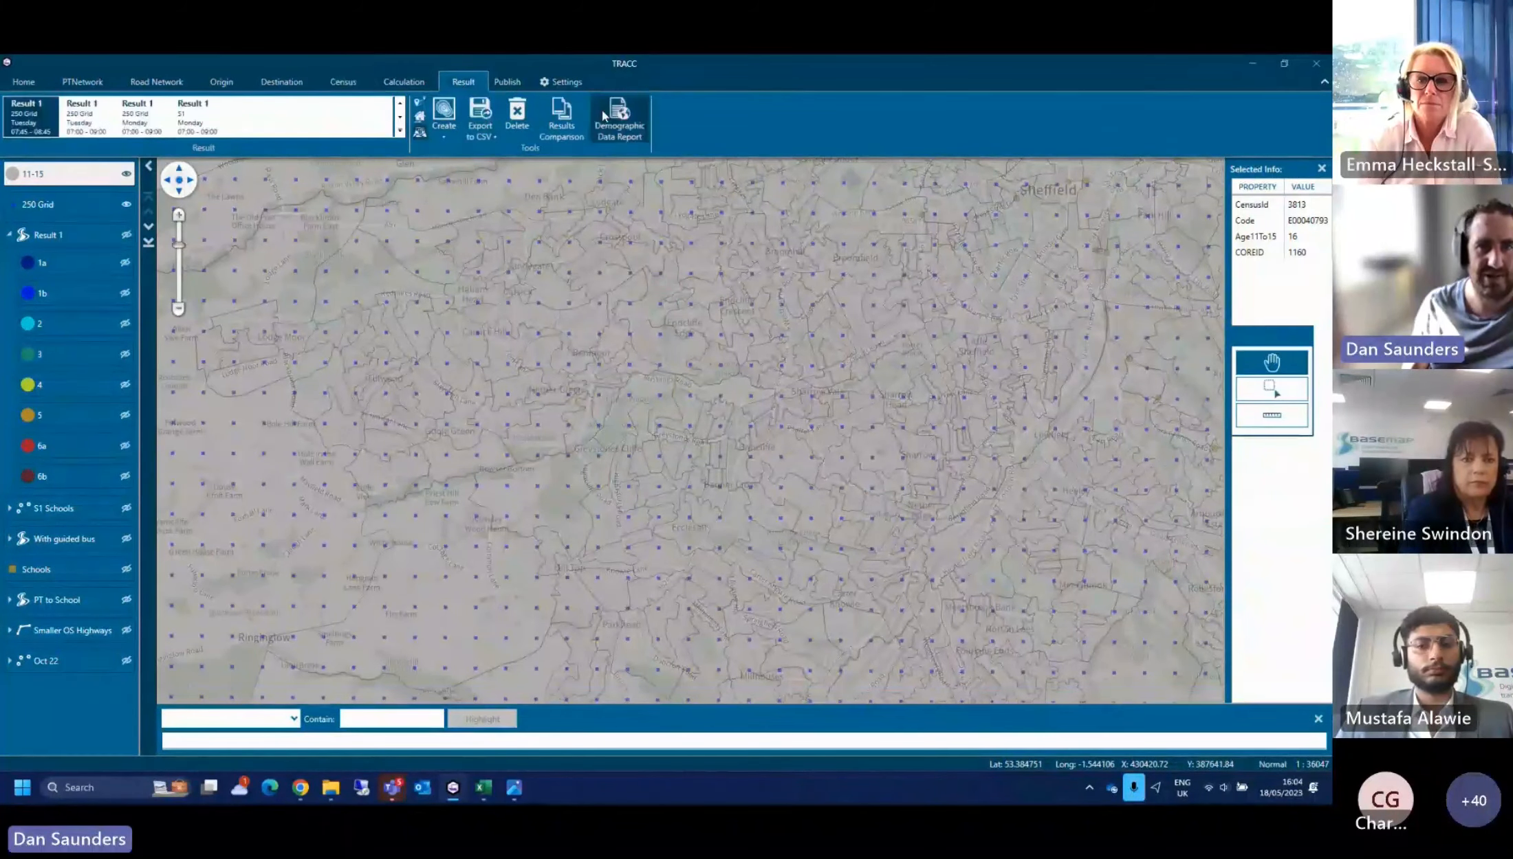
click(601, 110)
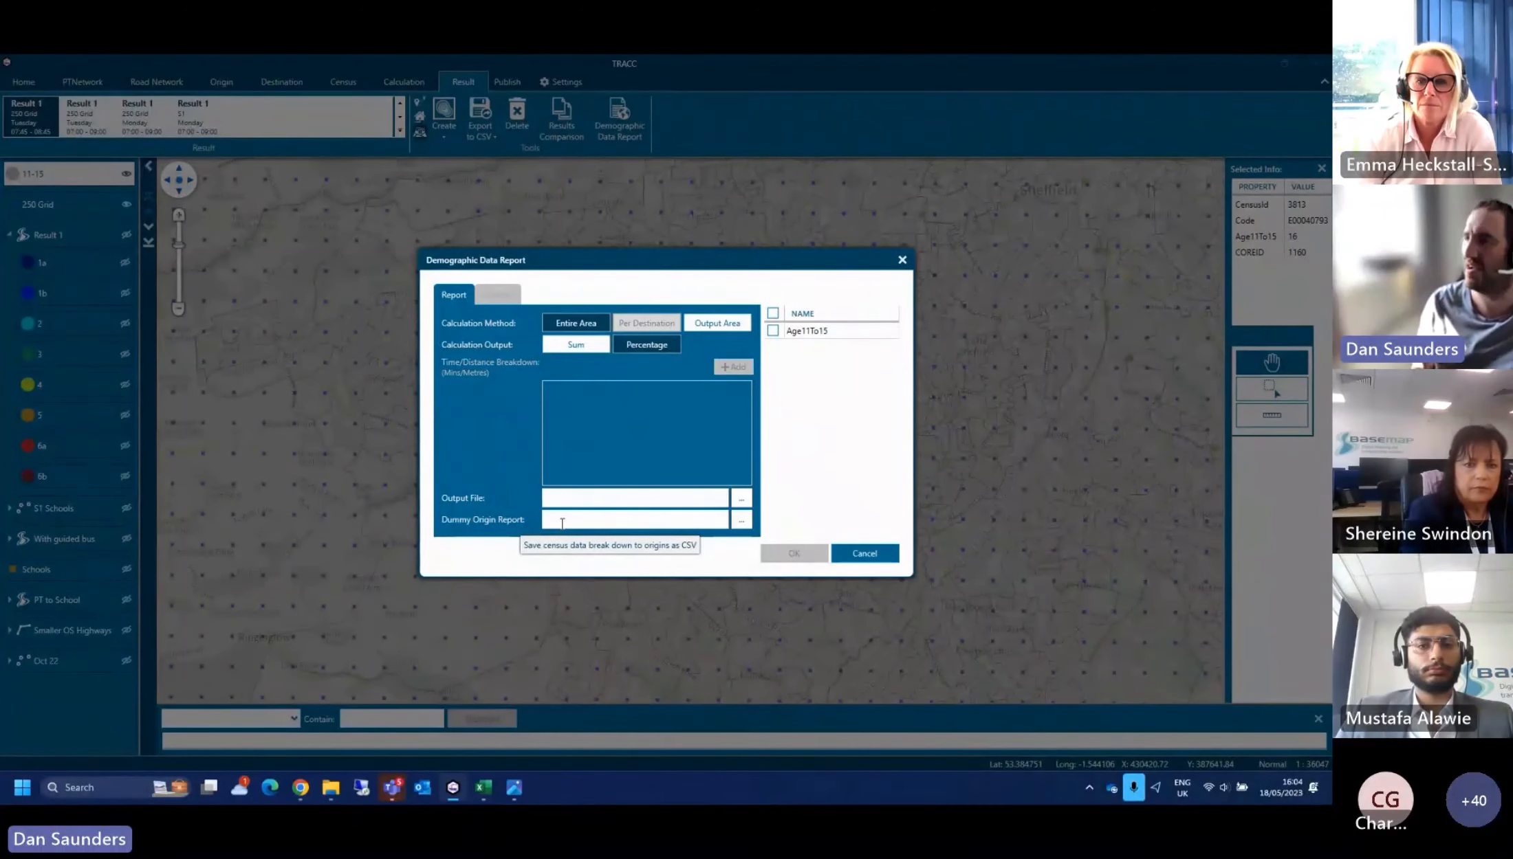
click(854, 551)
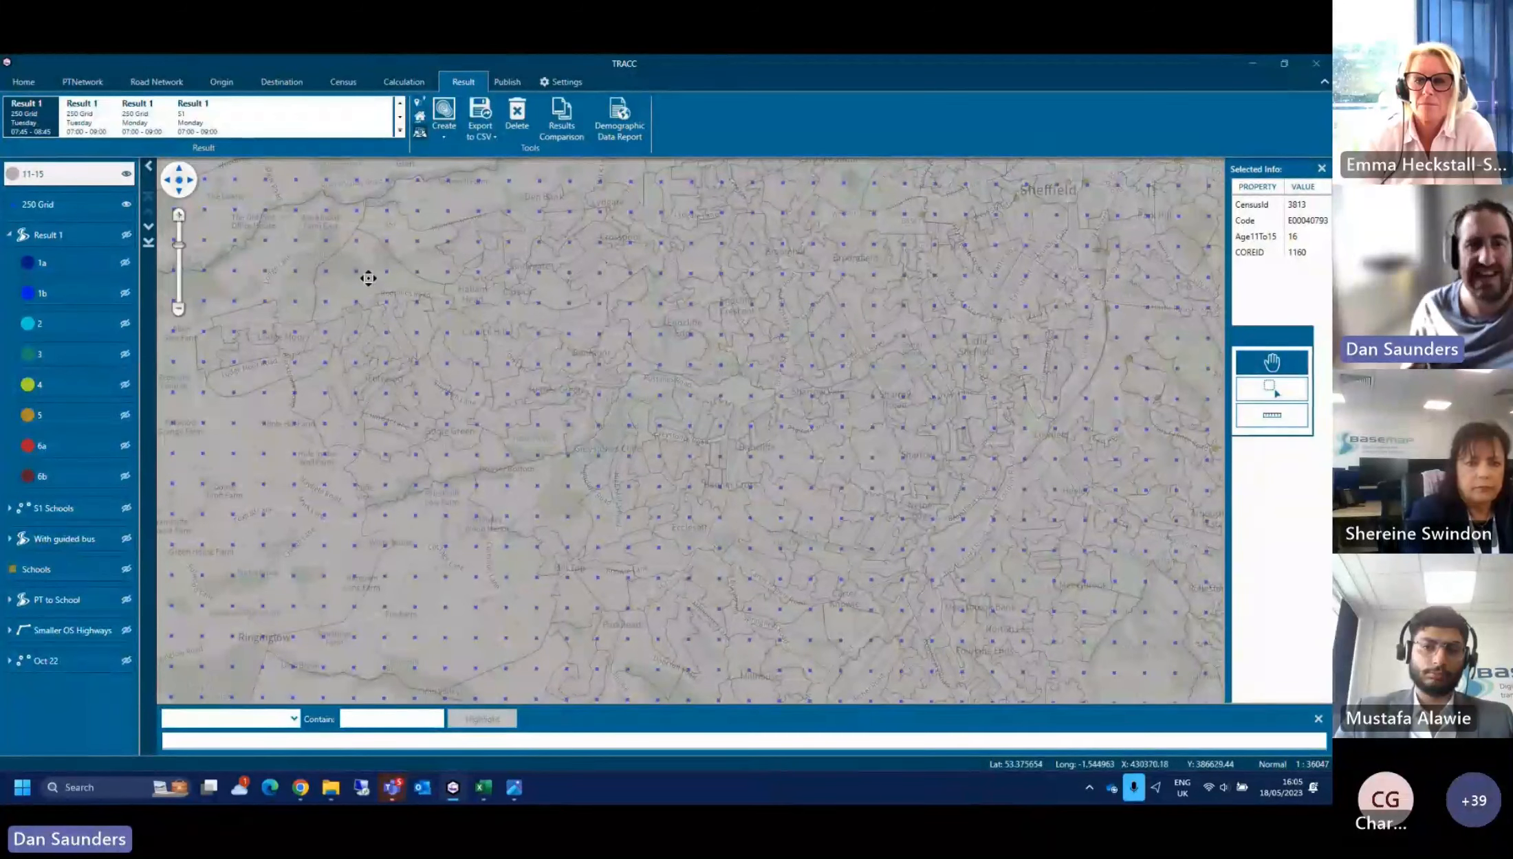
Review the origin import options for 1_2_435732_386433.csv, using the name o1 and first row as header, then cancel the import
click(222, 81)
click(464, 114)
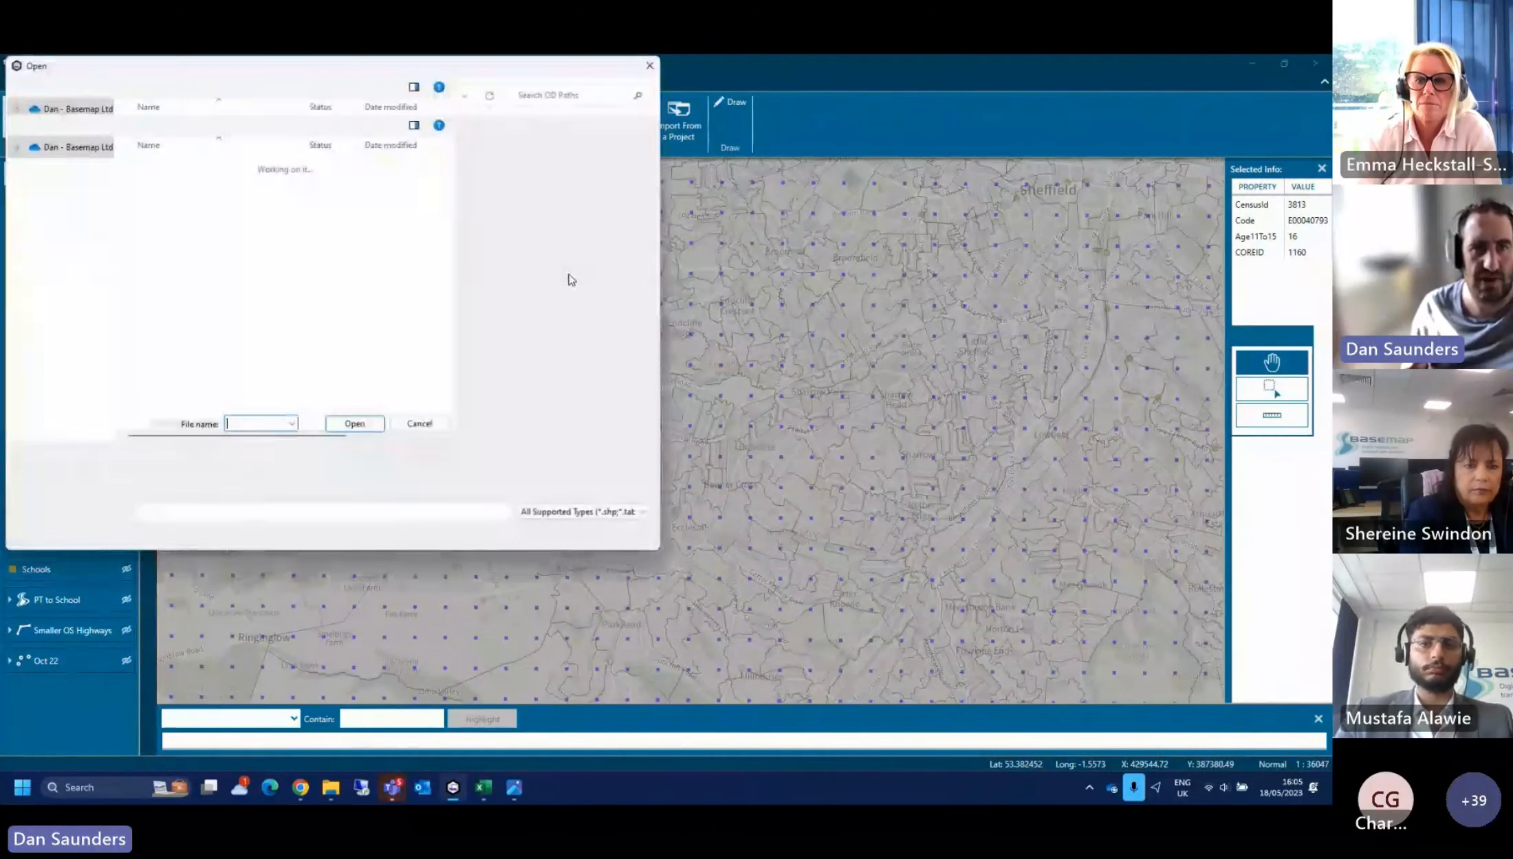
double_click(172, 189)
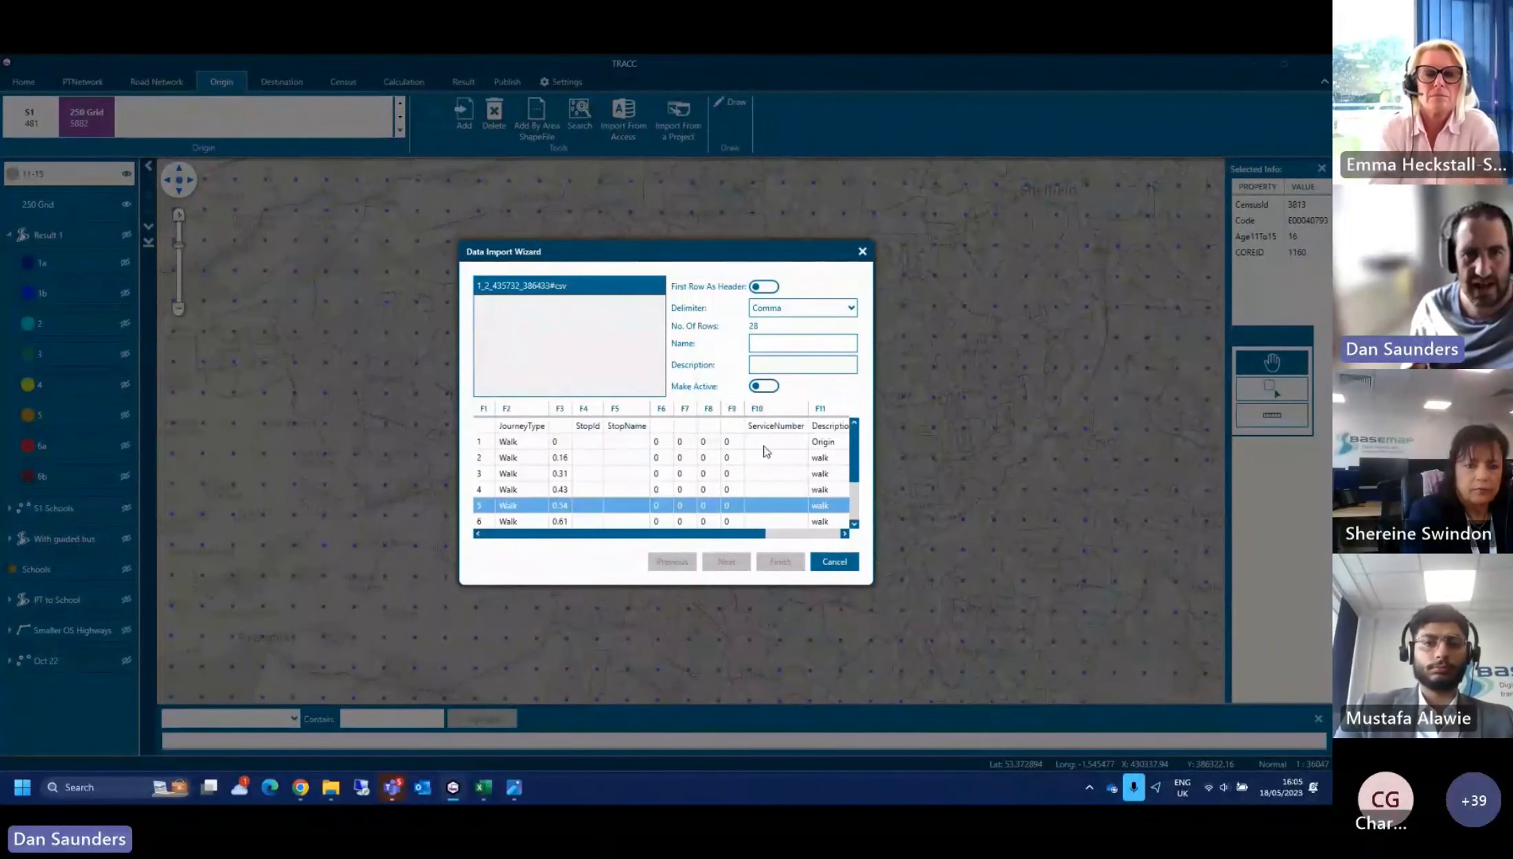
click(806, 342)
text(o1)
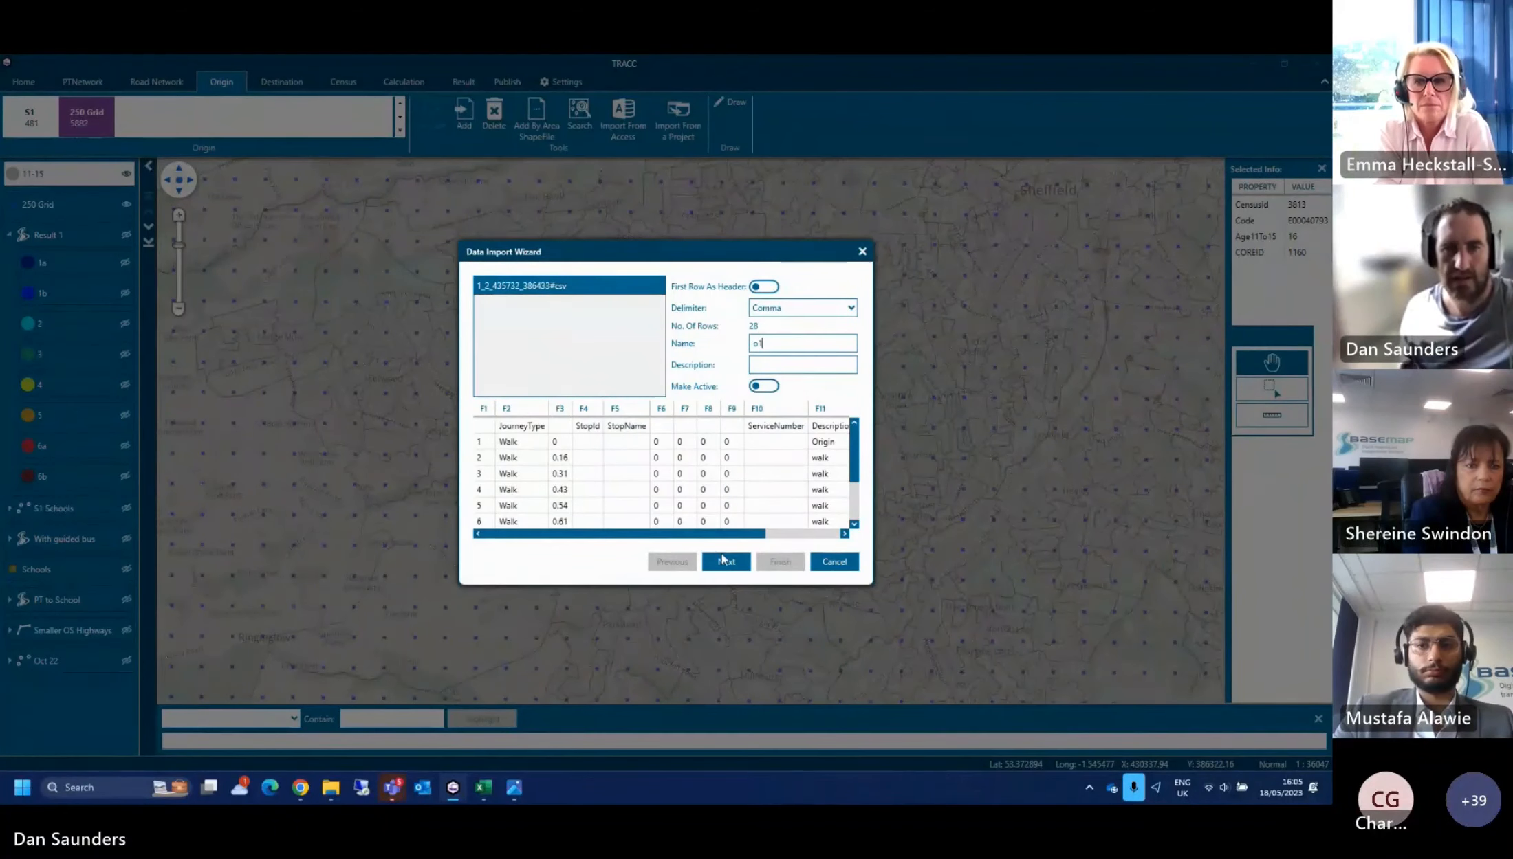
click(760, 289)
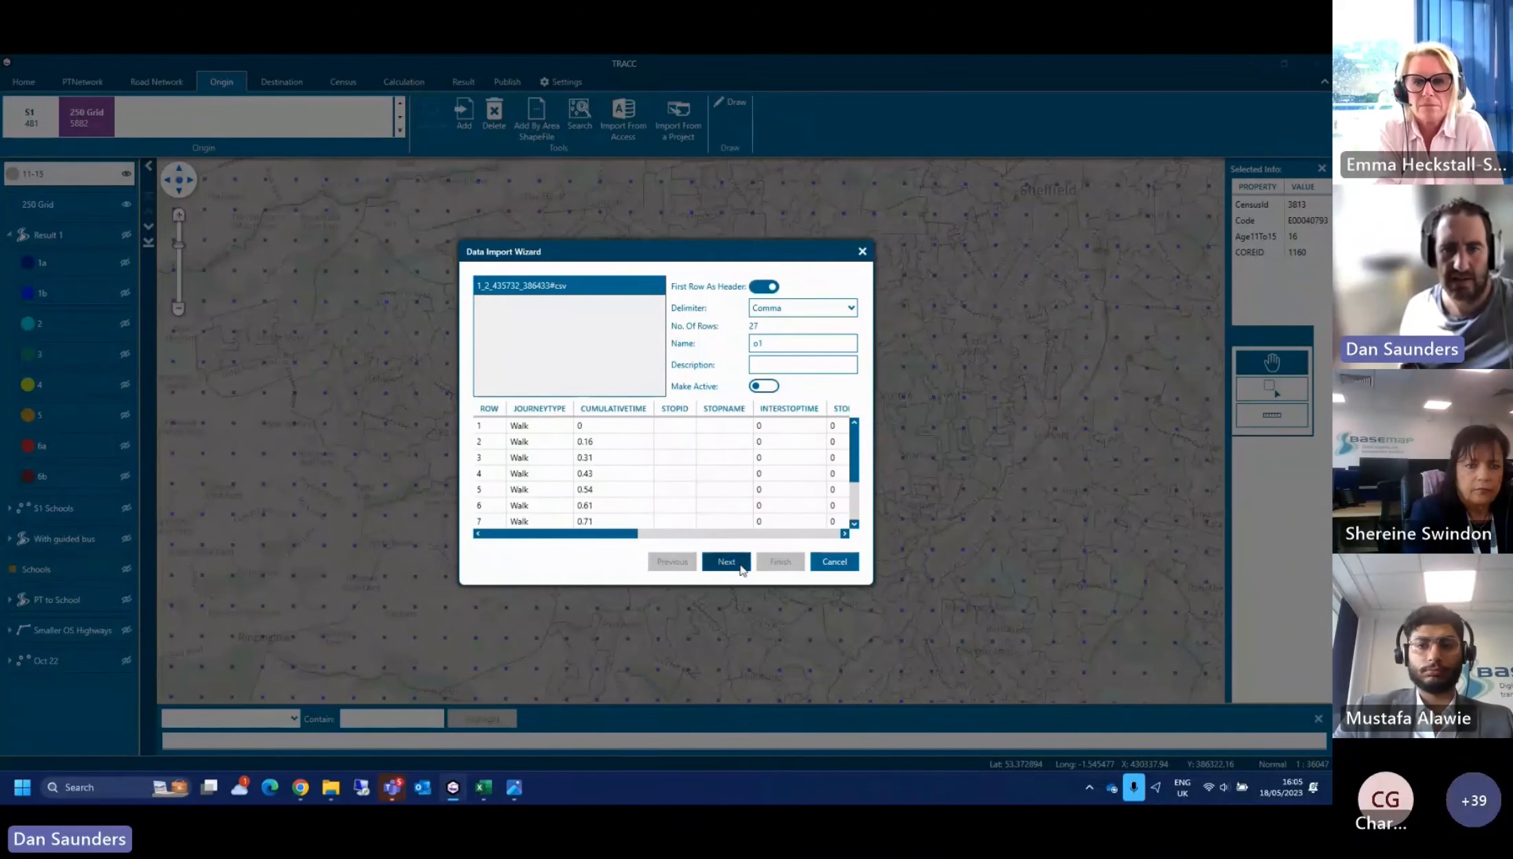
click(726, 561)
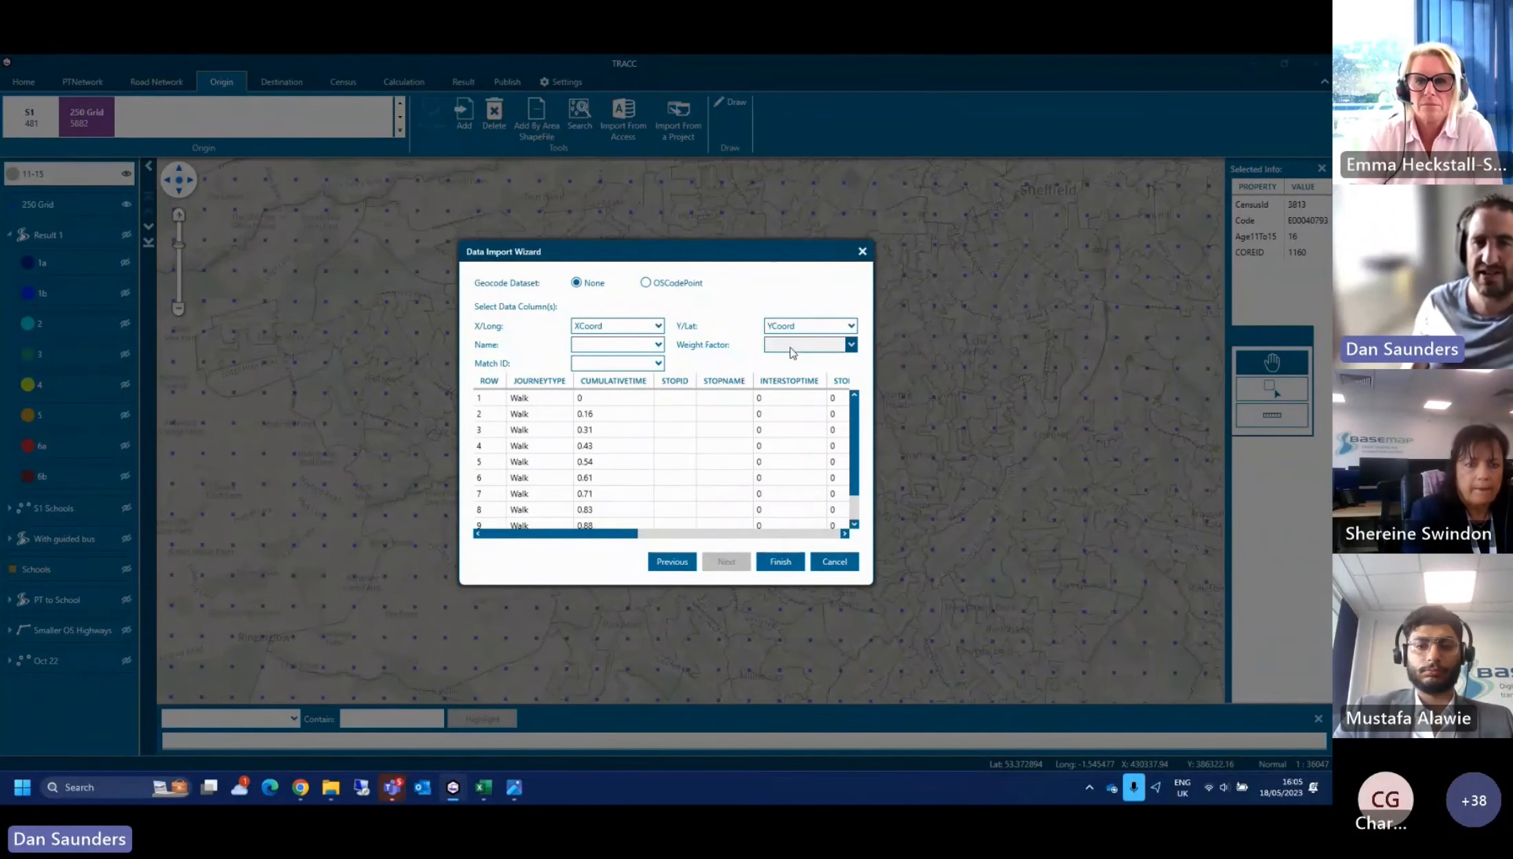
click(832, 565)
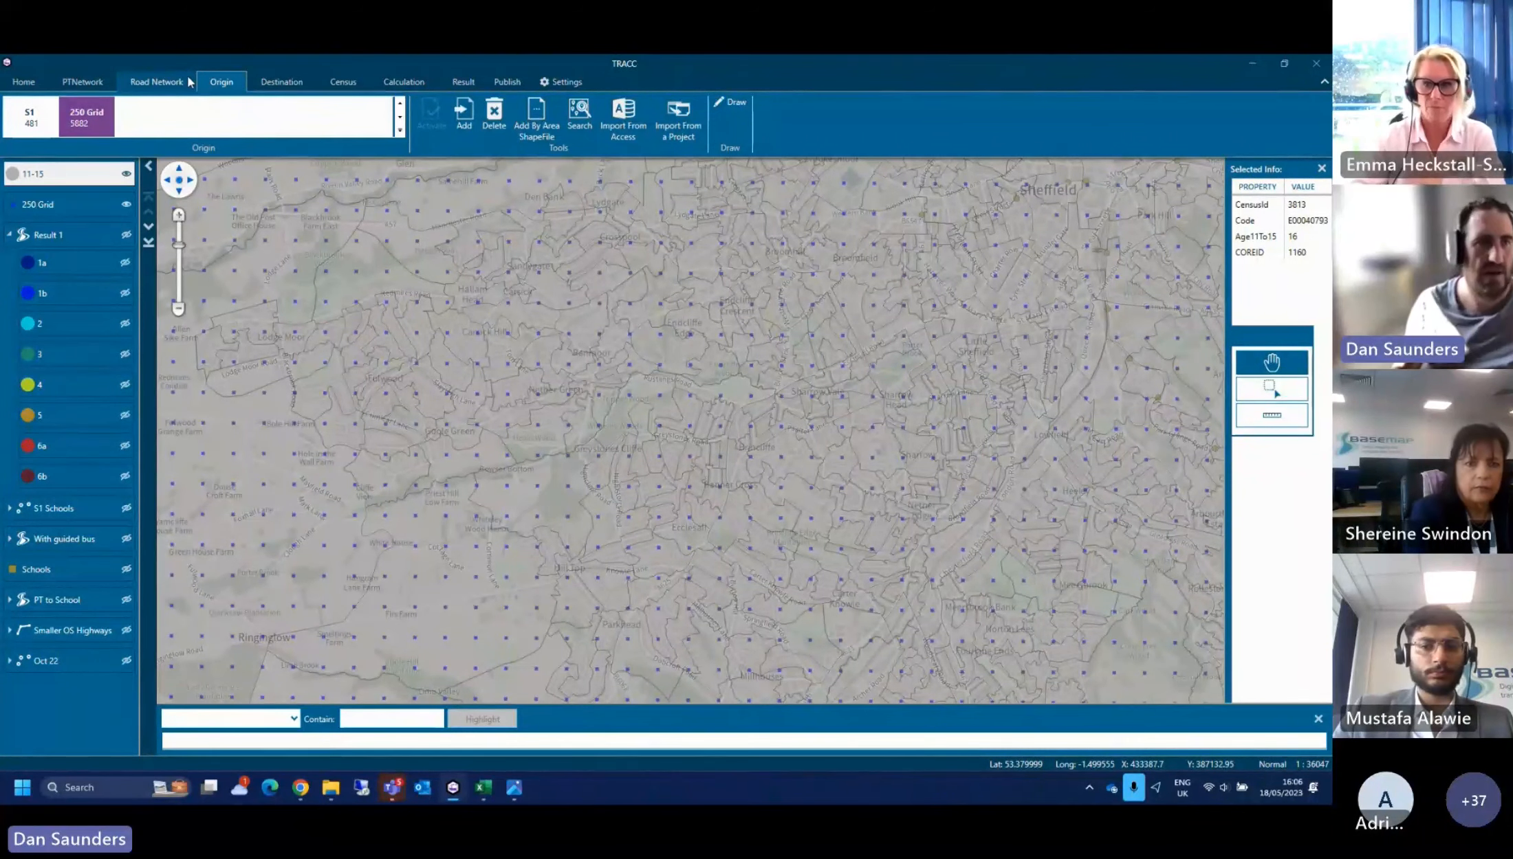
Look at the calculation settings for a Walk origin-destination run, then leave the wizard without calculating
click(400, 81)
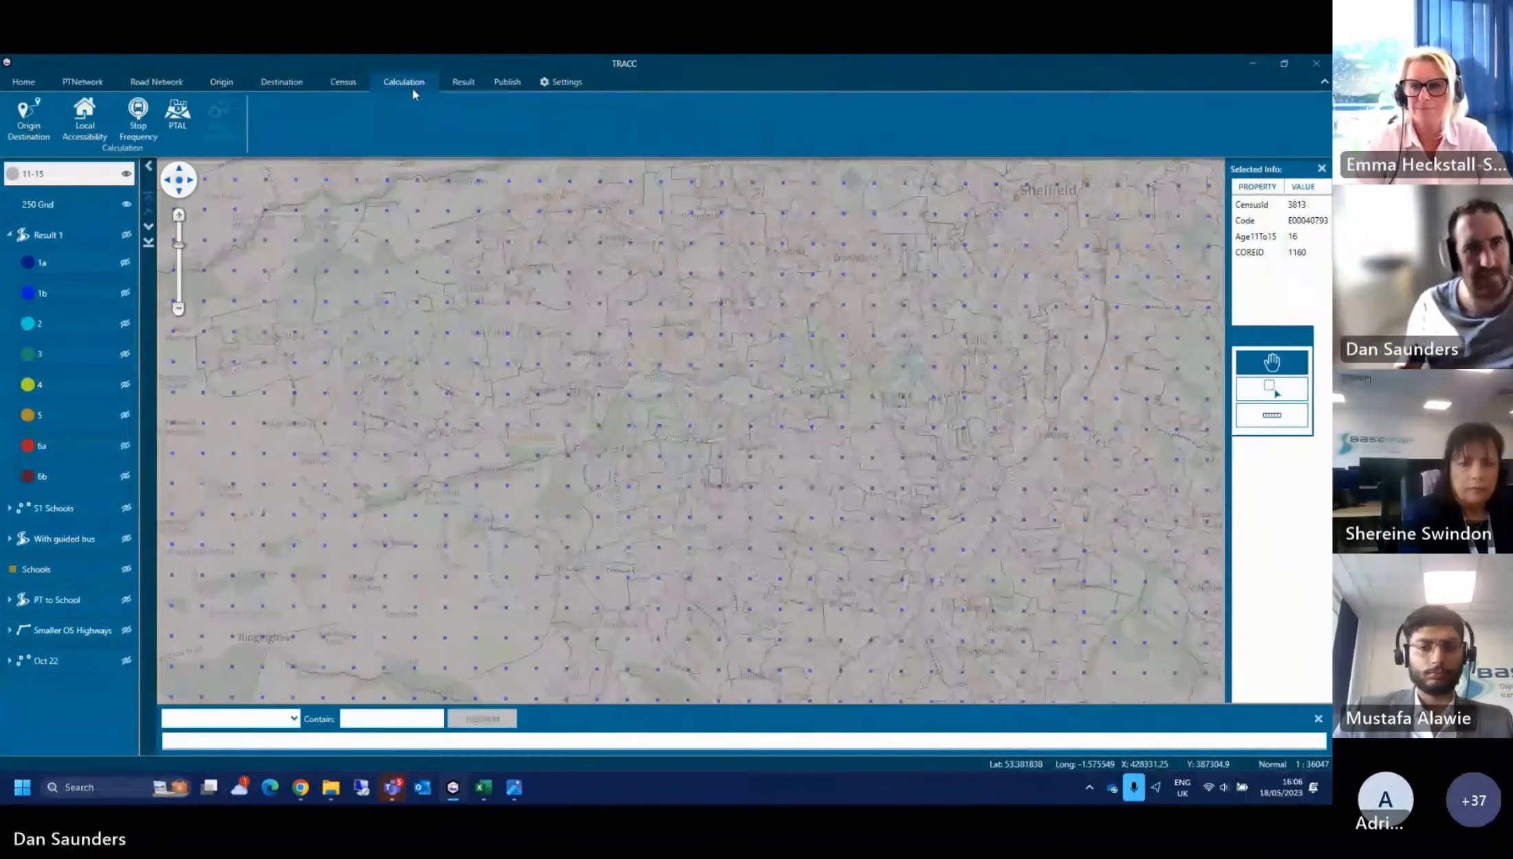
click(34, 132)
click(530, 459)
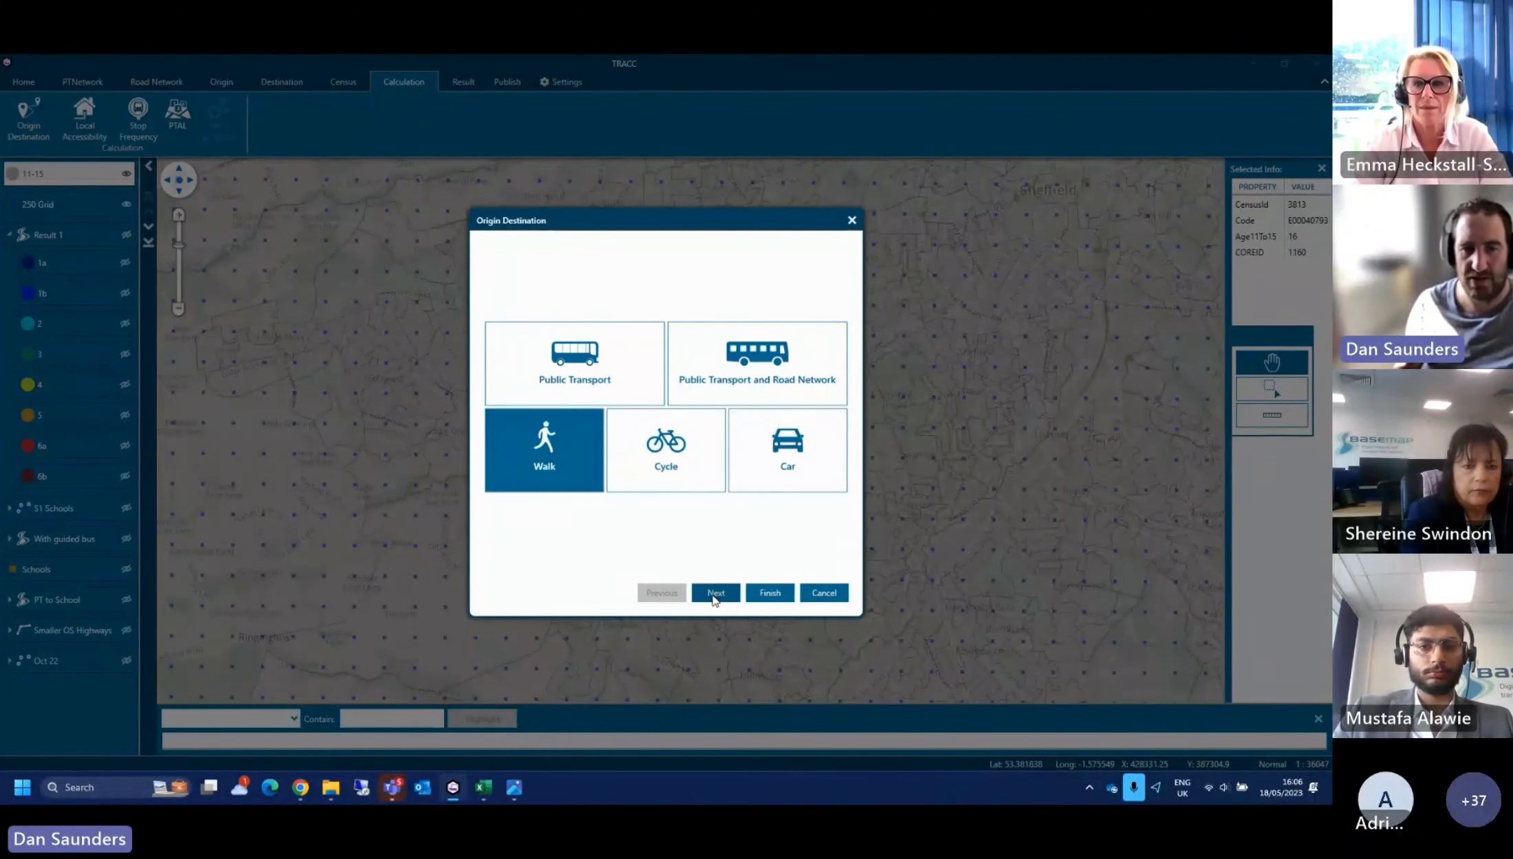
click(716, 594)
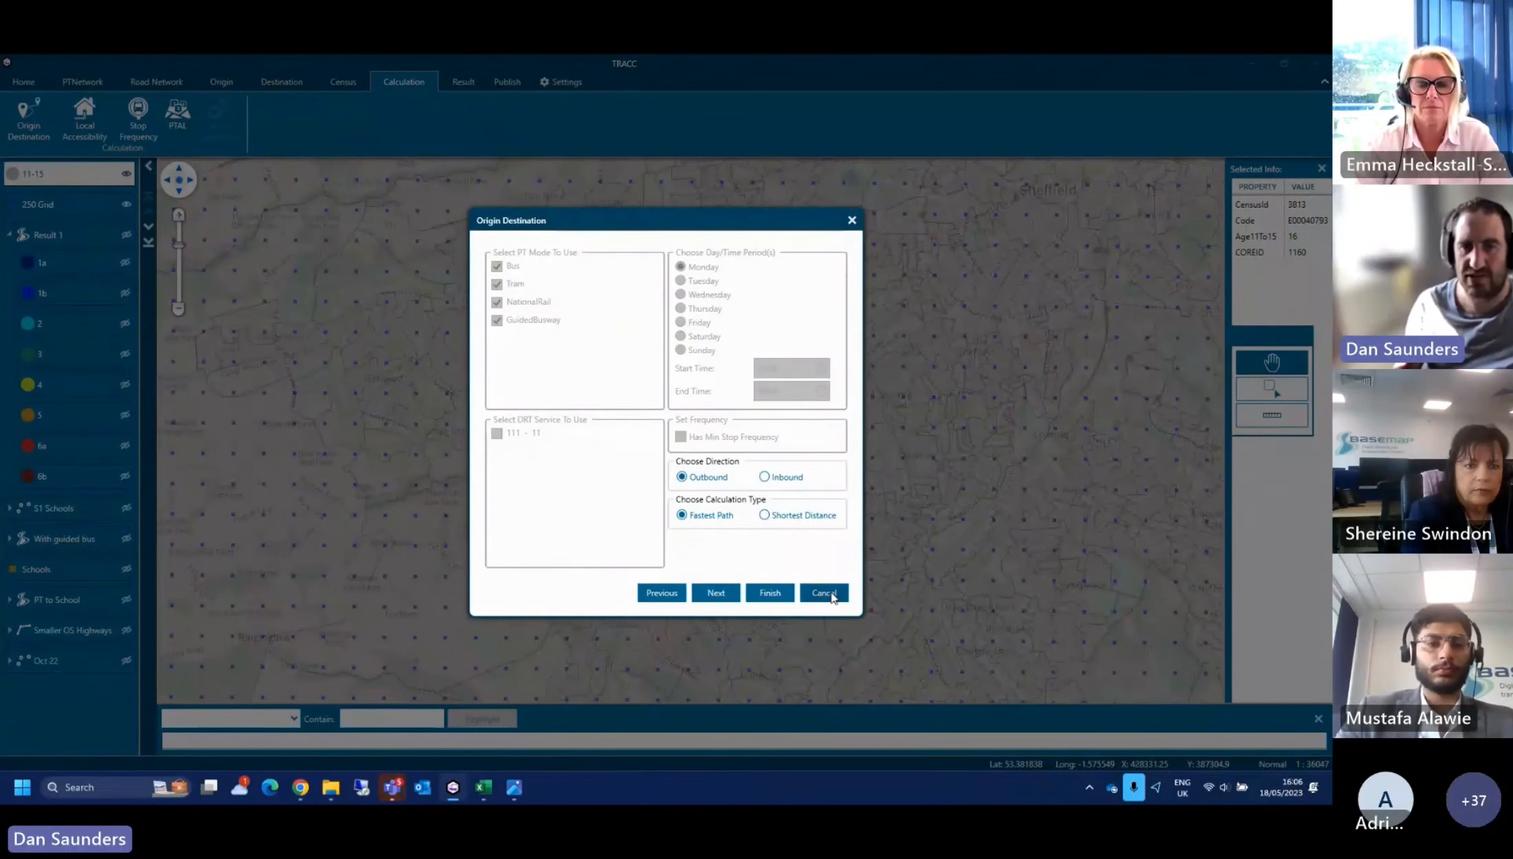
click(827, 594)
Export the Walk origin-destination result for the 6 closest destinations as Walk.csv in the Reports folder
click(464, 84)
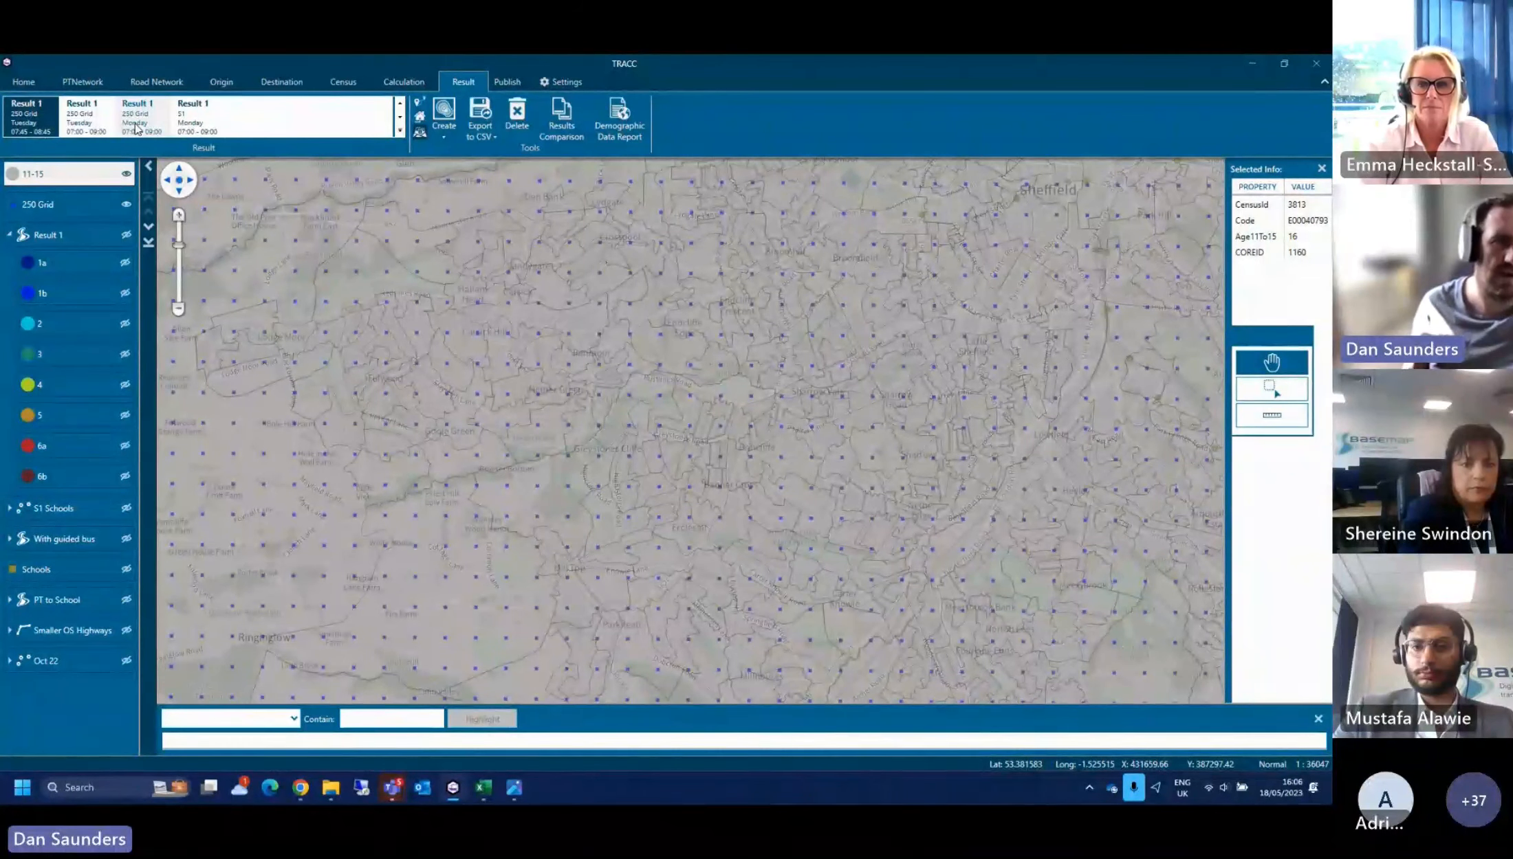
click(420, 103)
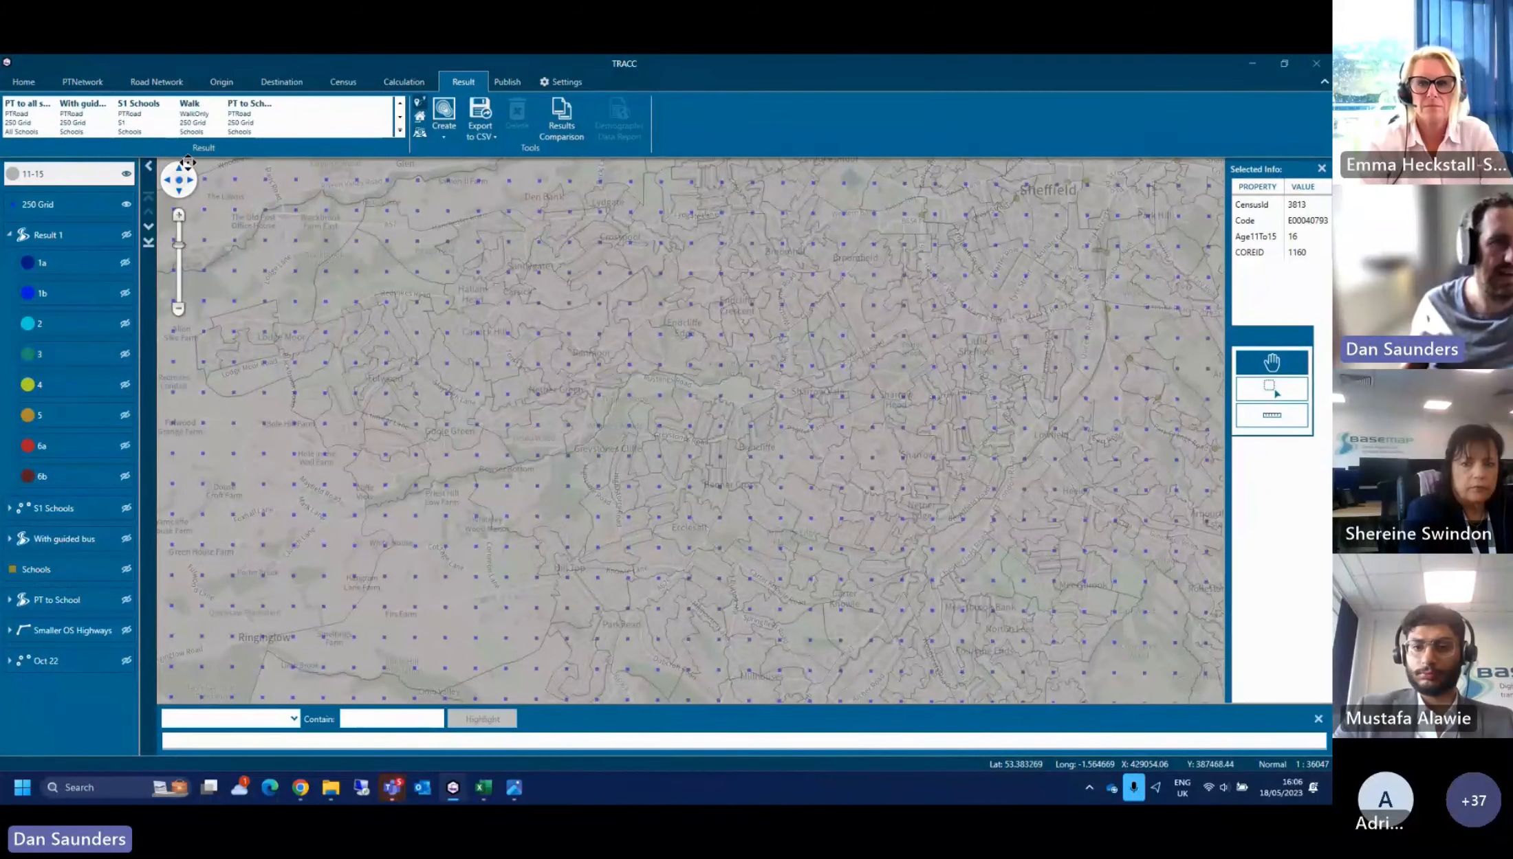
click(152, 131)
click(192, 123)
click(480, 120)
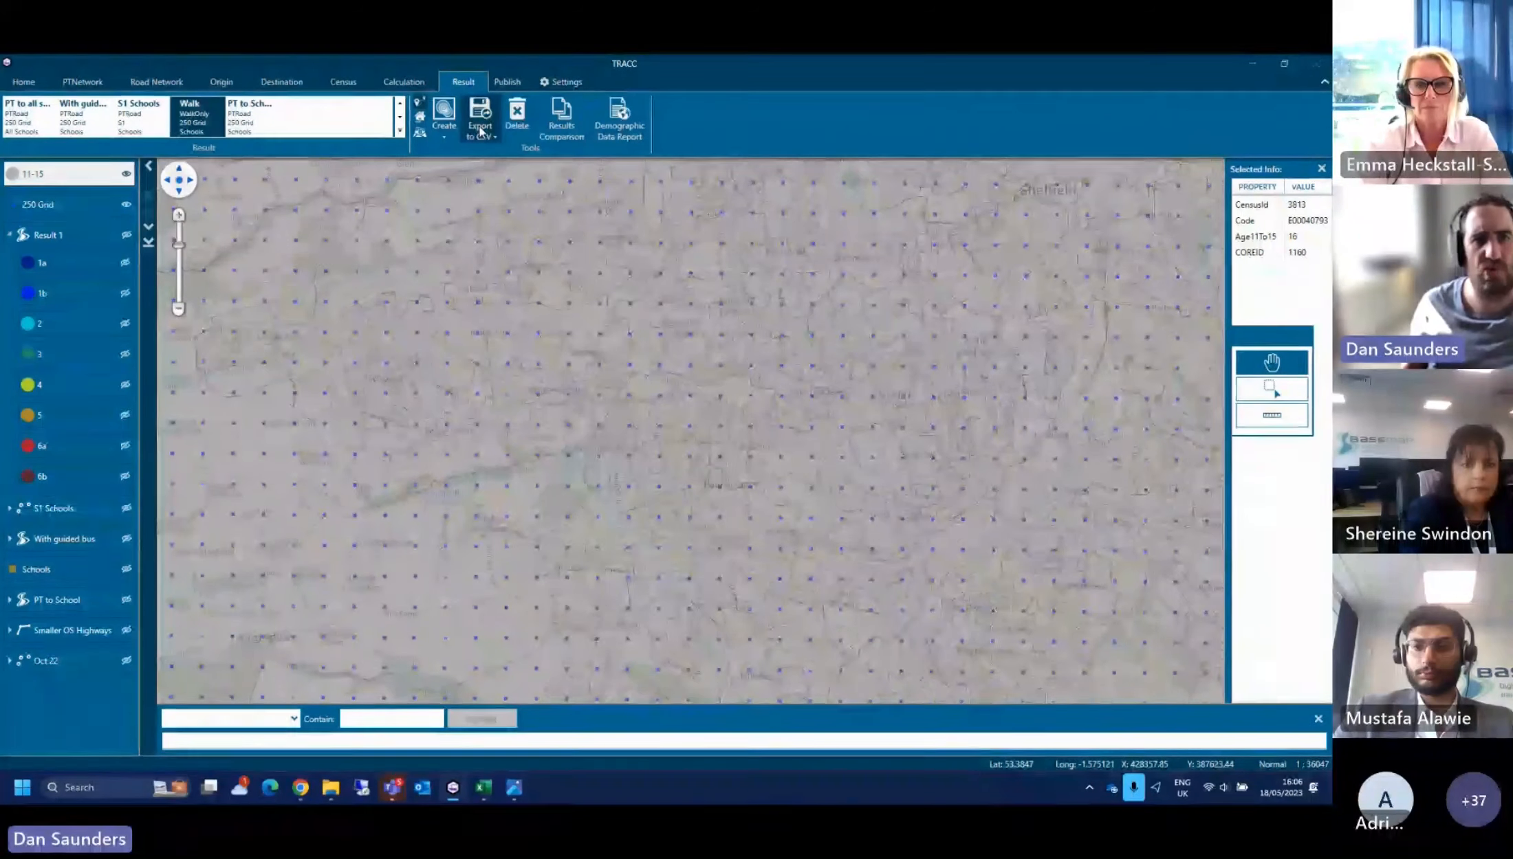
click(504, 163)
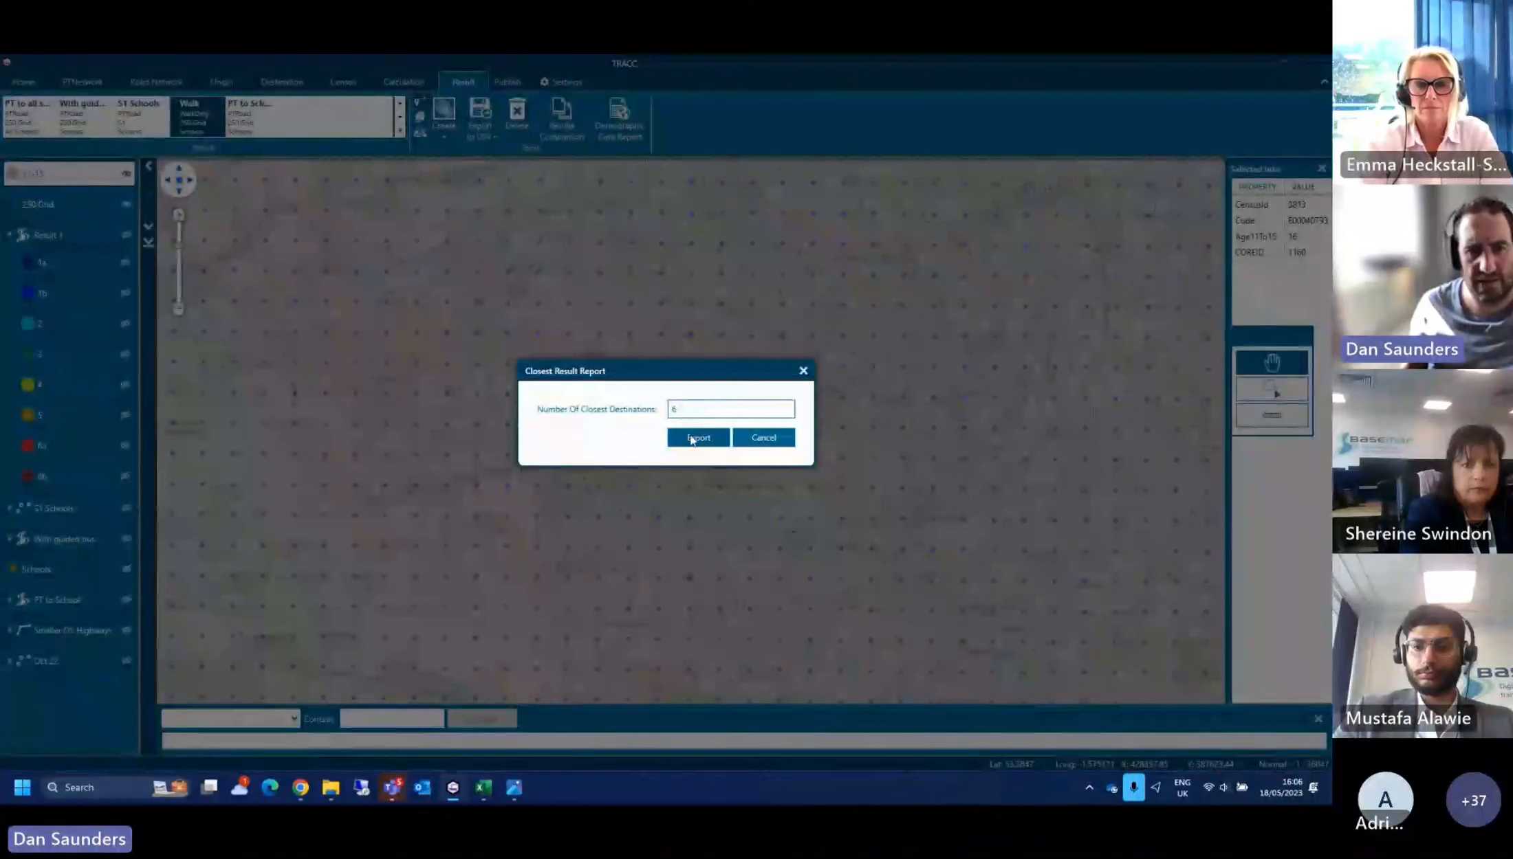
click(692, 439)
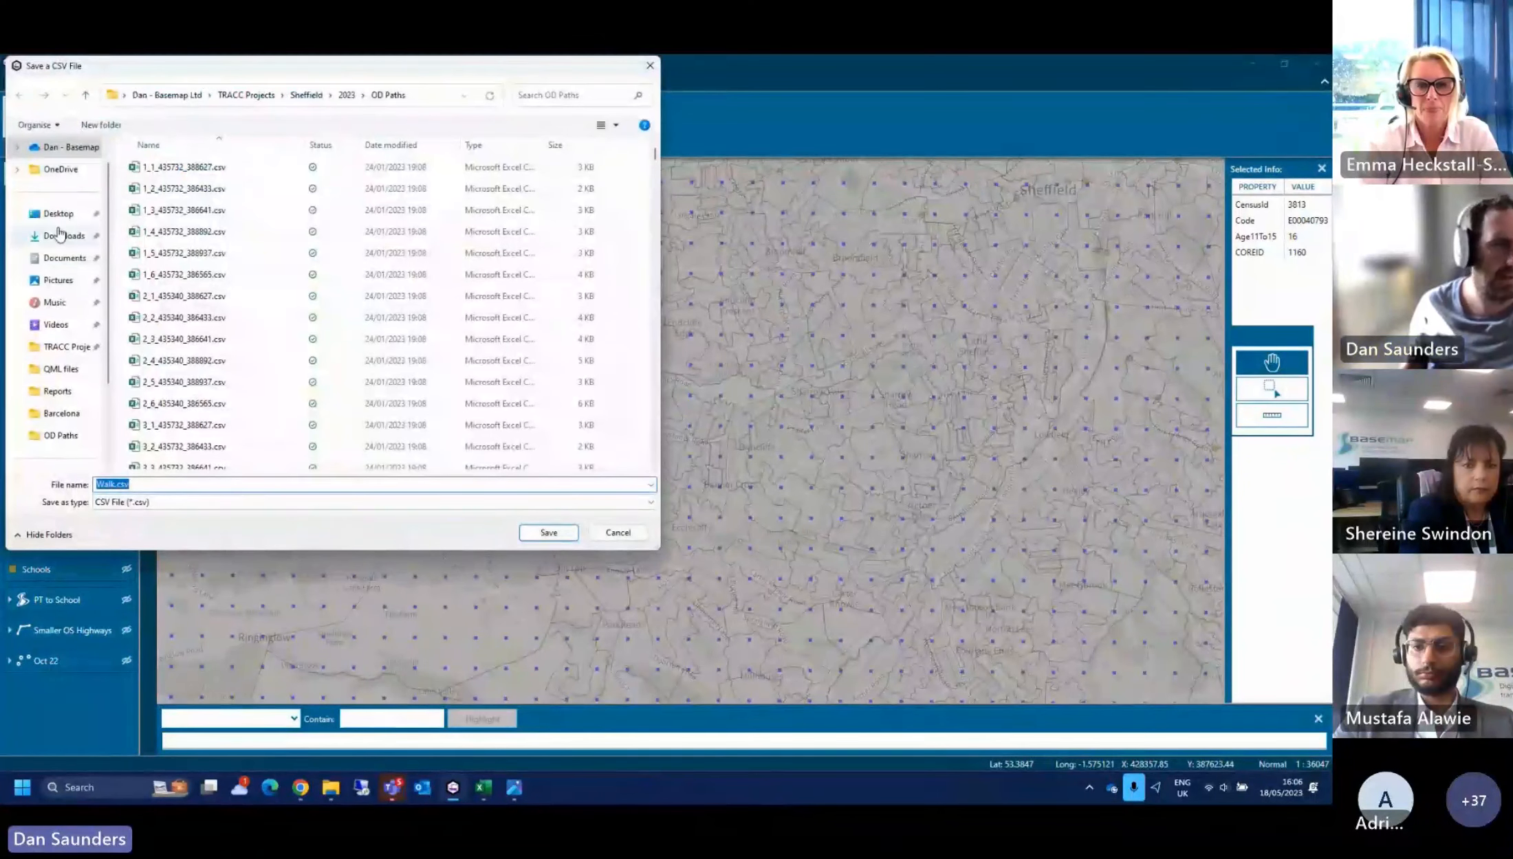
click(346, 95)
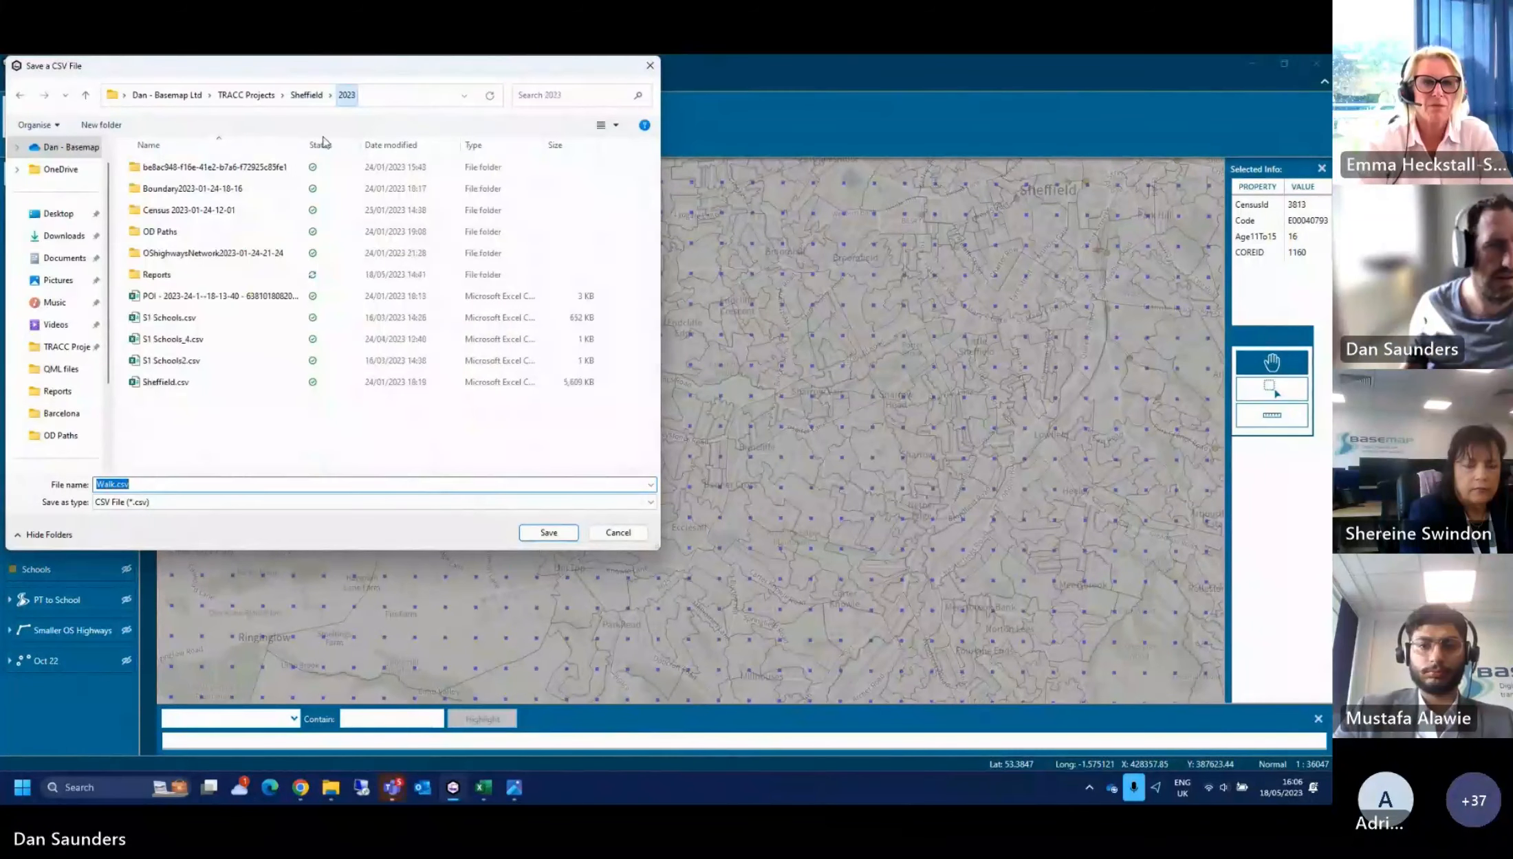
double_click(179, 275)
click(544, 533)
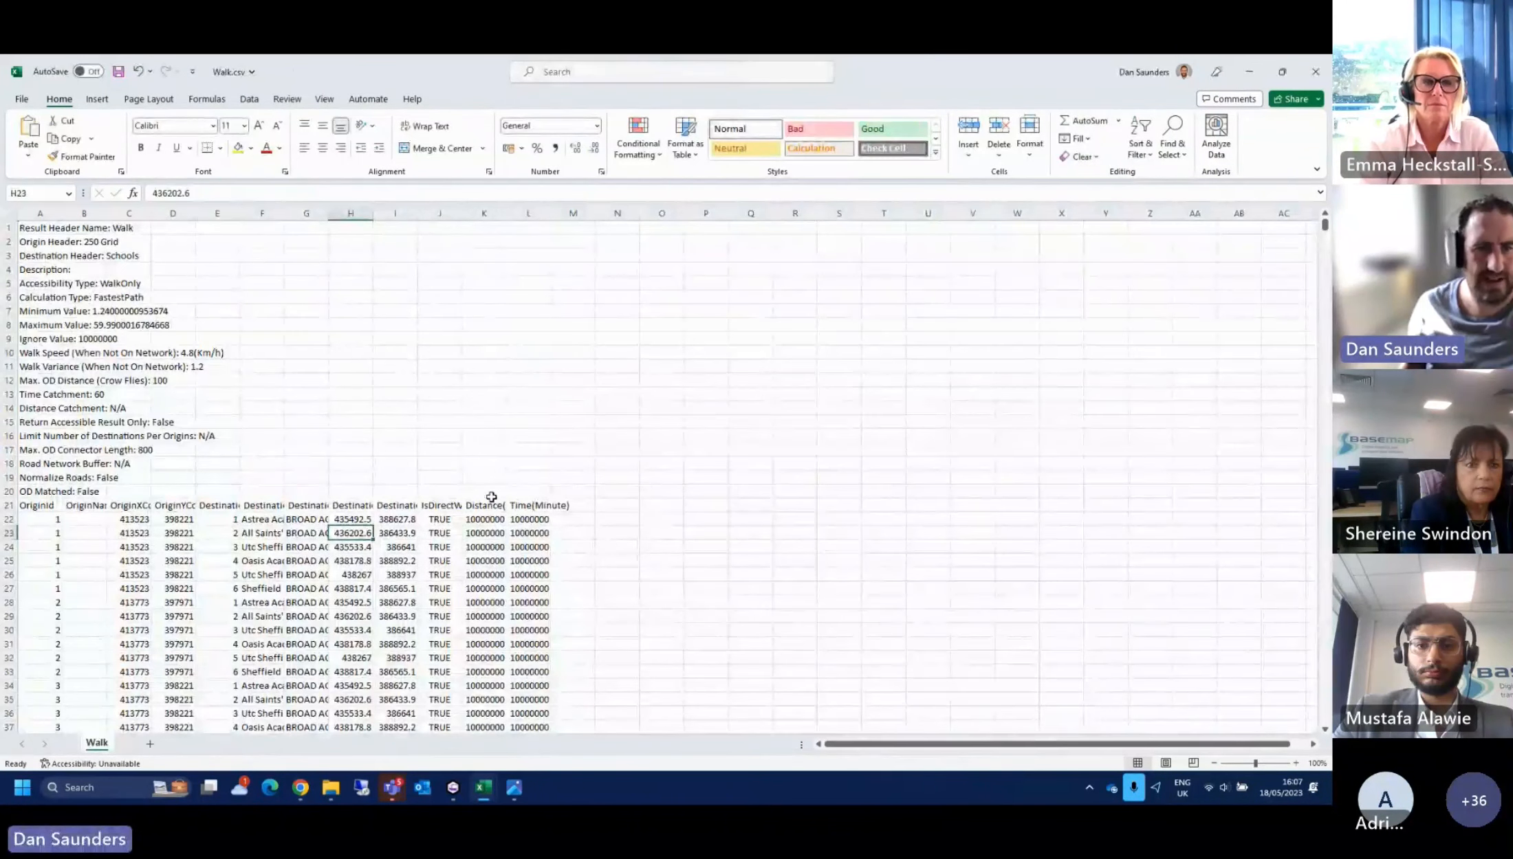
Add filters to the column headings in row 21 of the Walk sheet
scroll(503, 505, down, 7)
scroll(524, 390, up, 4)
drag(528, 380, 27, 380)
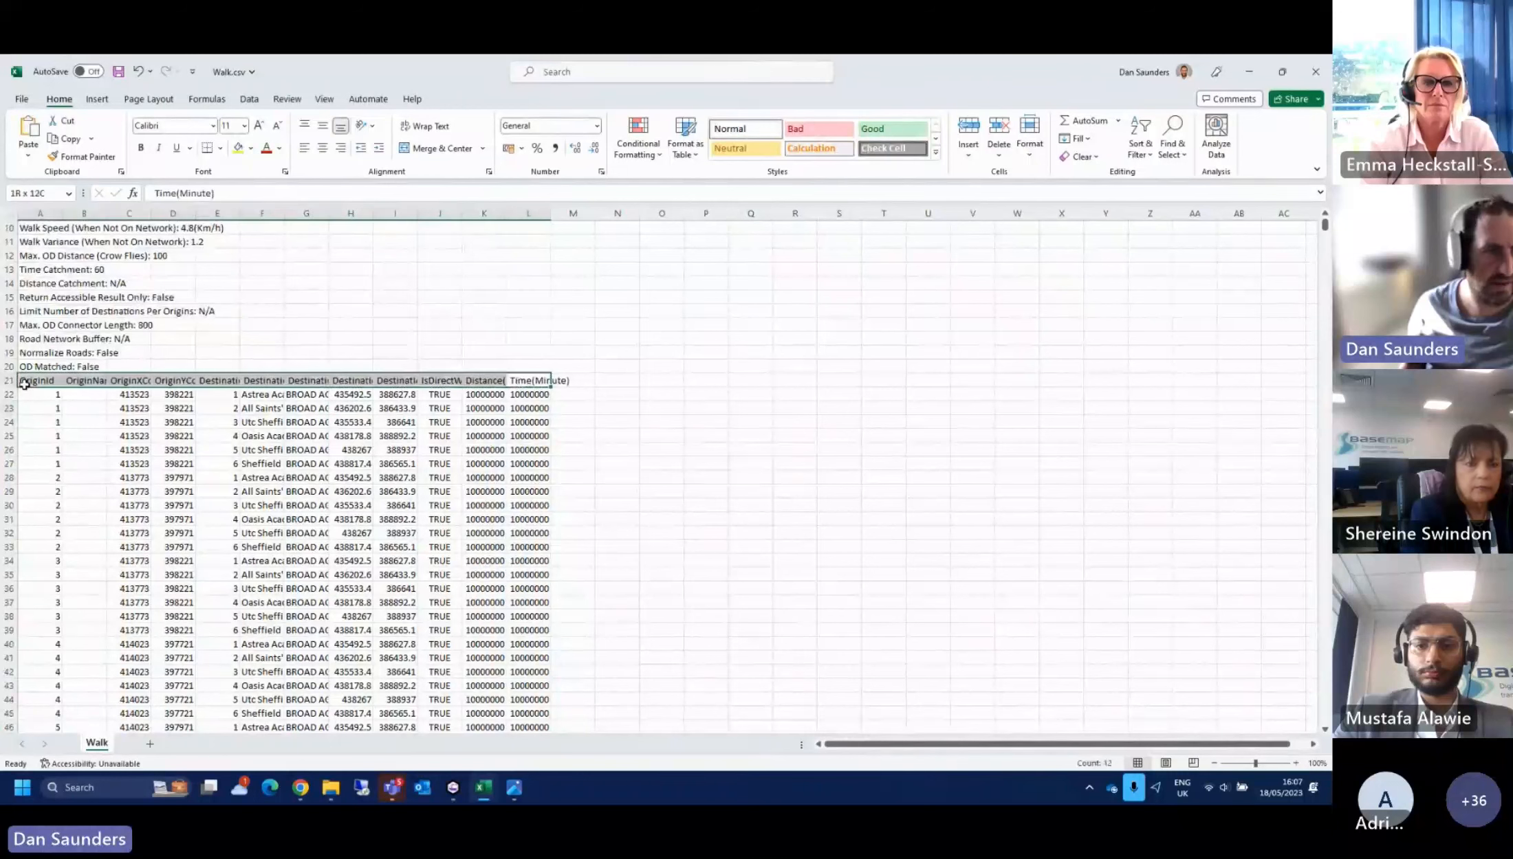
click(1140, 137)
click(1160, 235)
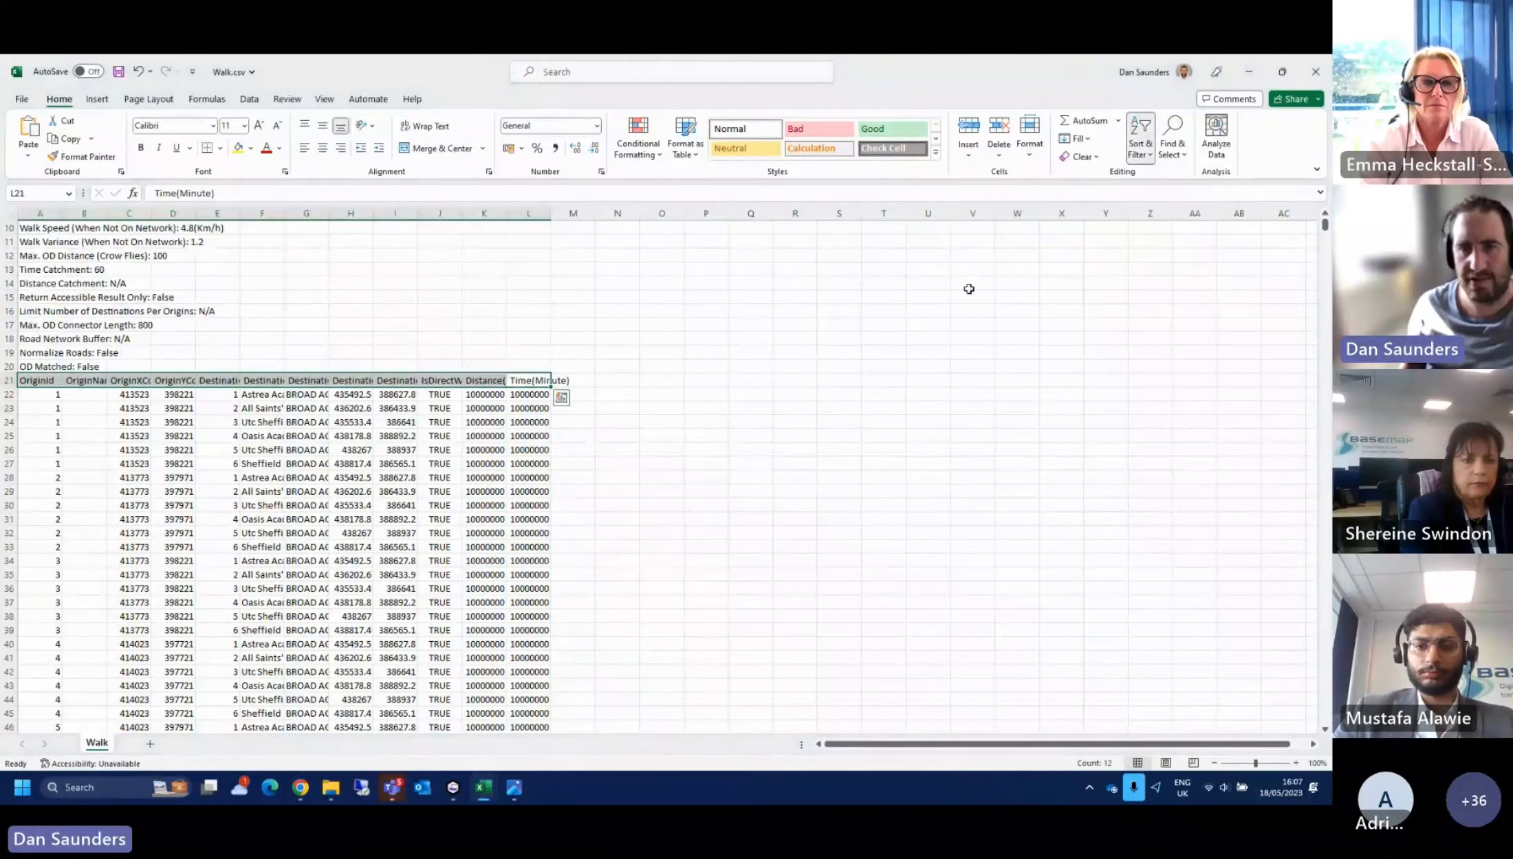
Filter the Time(Minute) column to show only the value 2.96
click(617, 463)
click(544, 380)
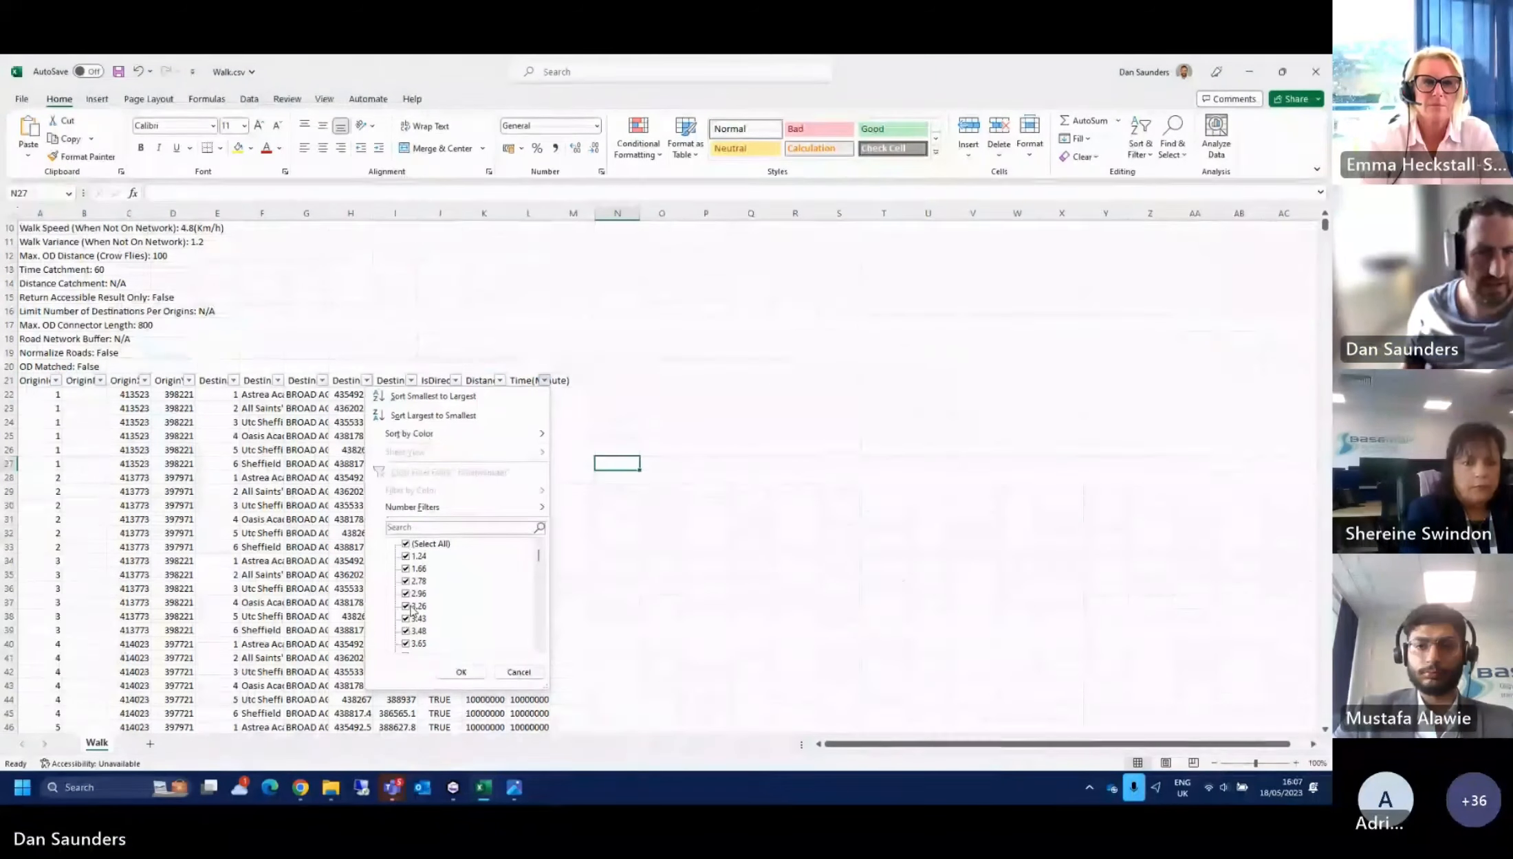
click(405, 544)
click(406, 593)
click(461, 672)
Examine the distance and time columns for the filtered origin-destination pair
click(499, 394)
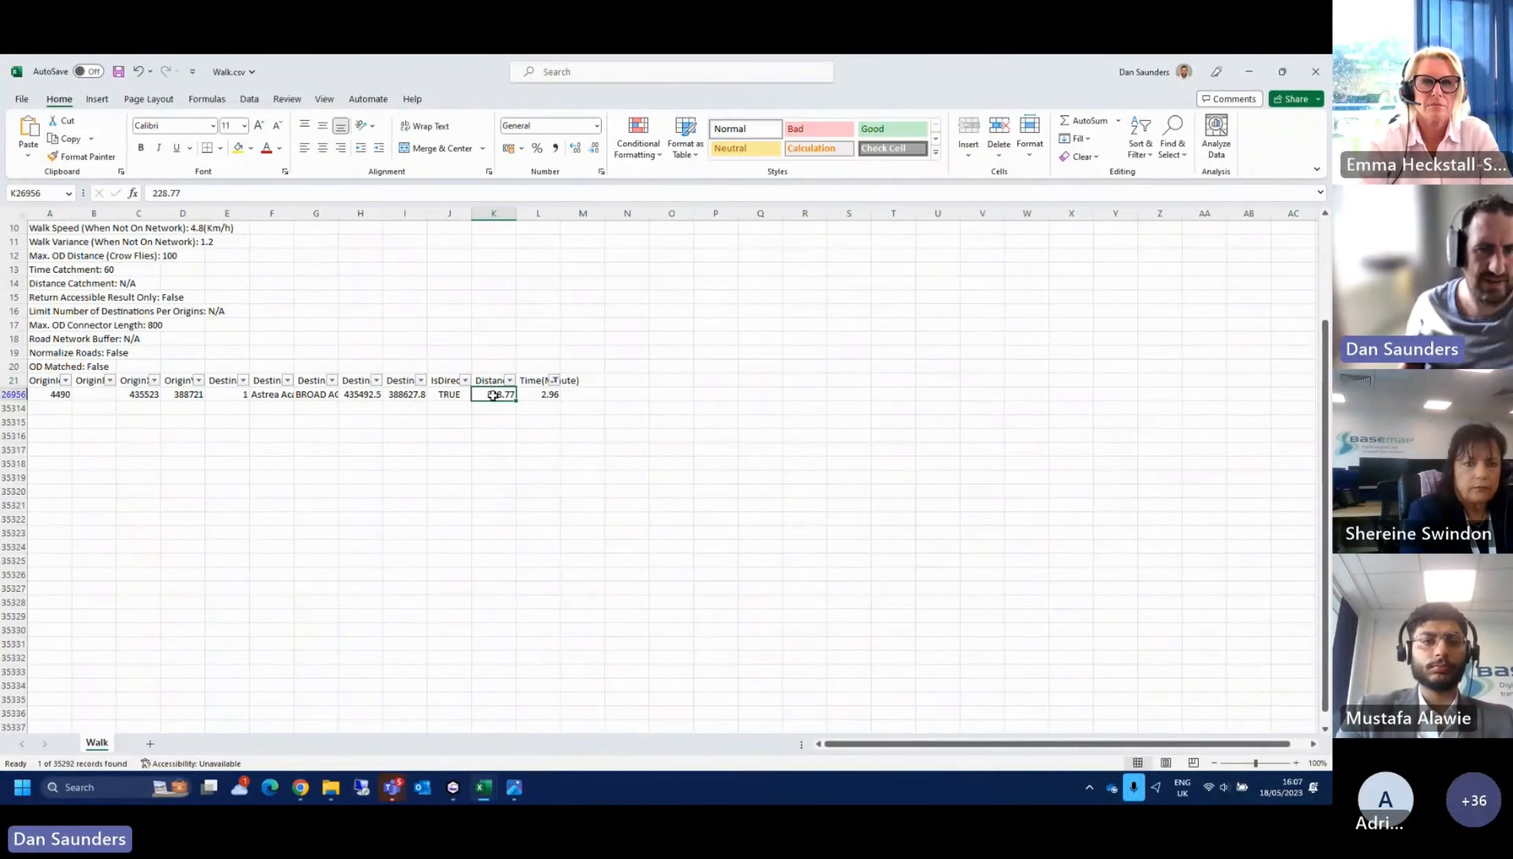
click(493, 380)
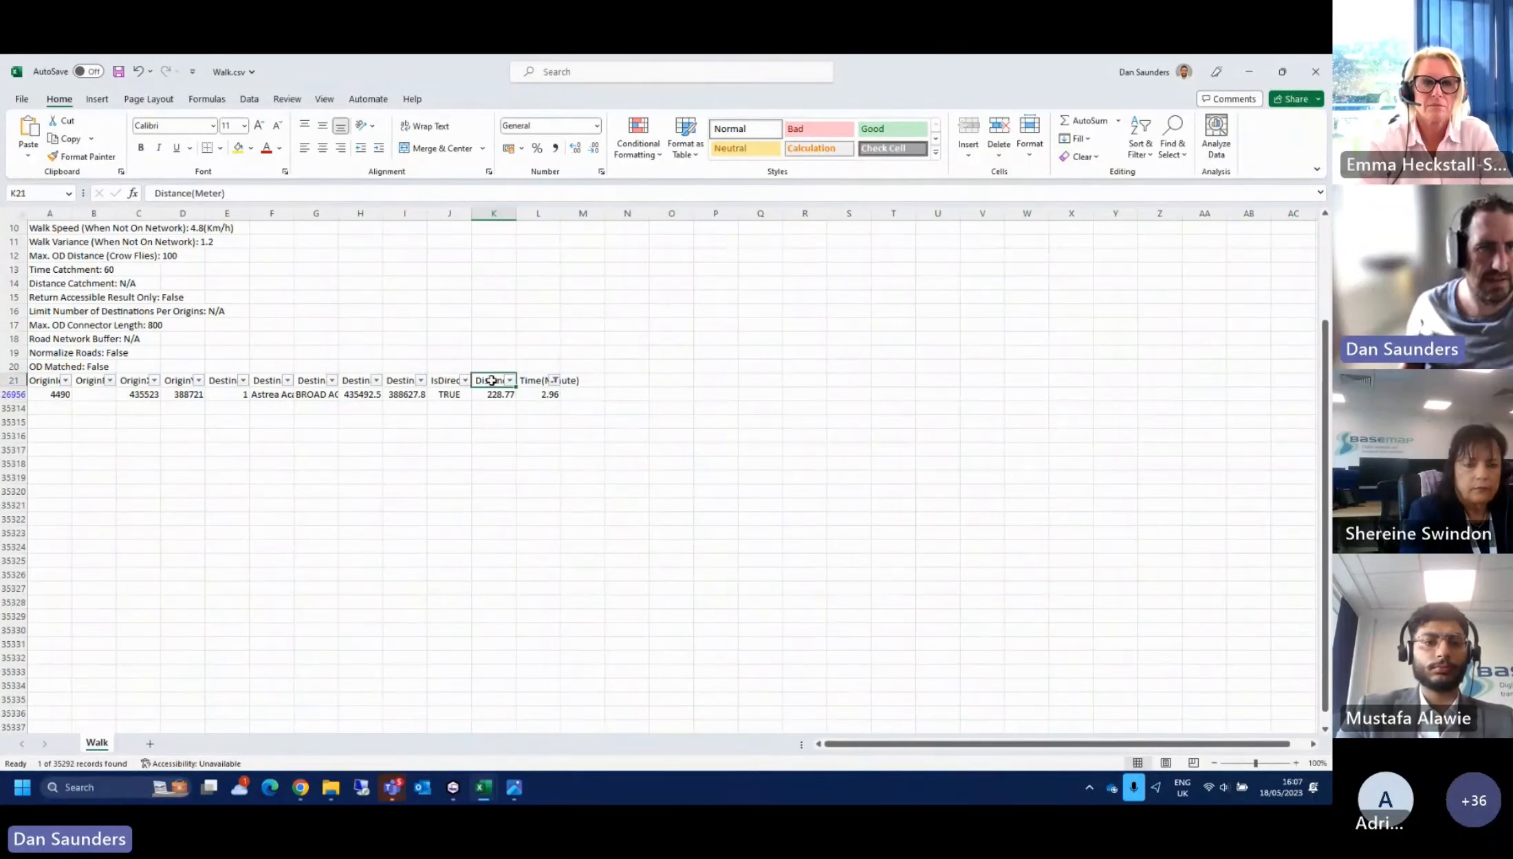
click(533, 384)
shift+click(500, 395)
click(538, 463)
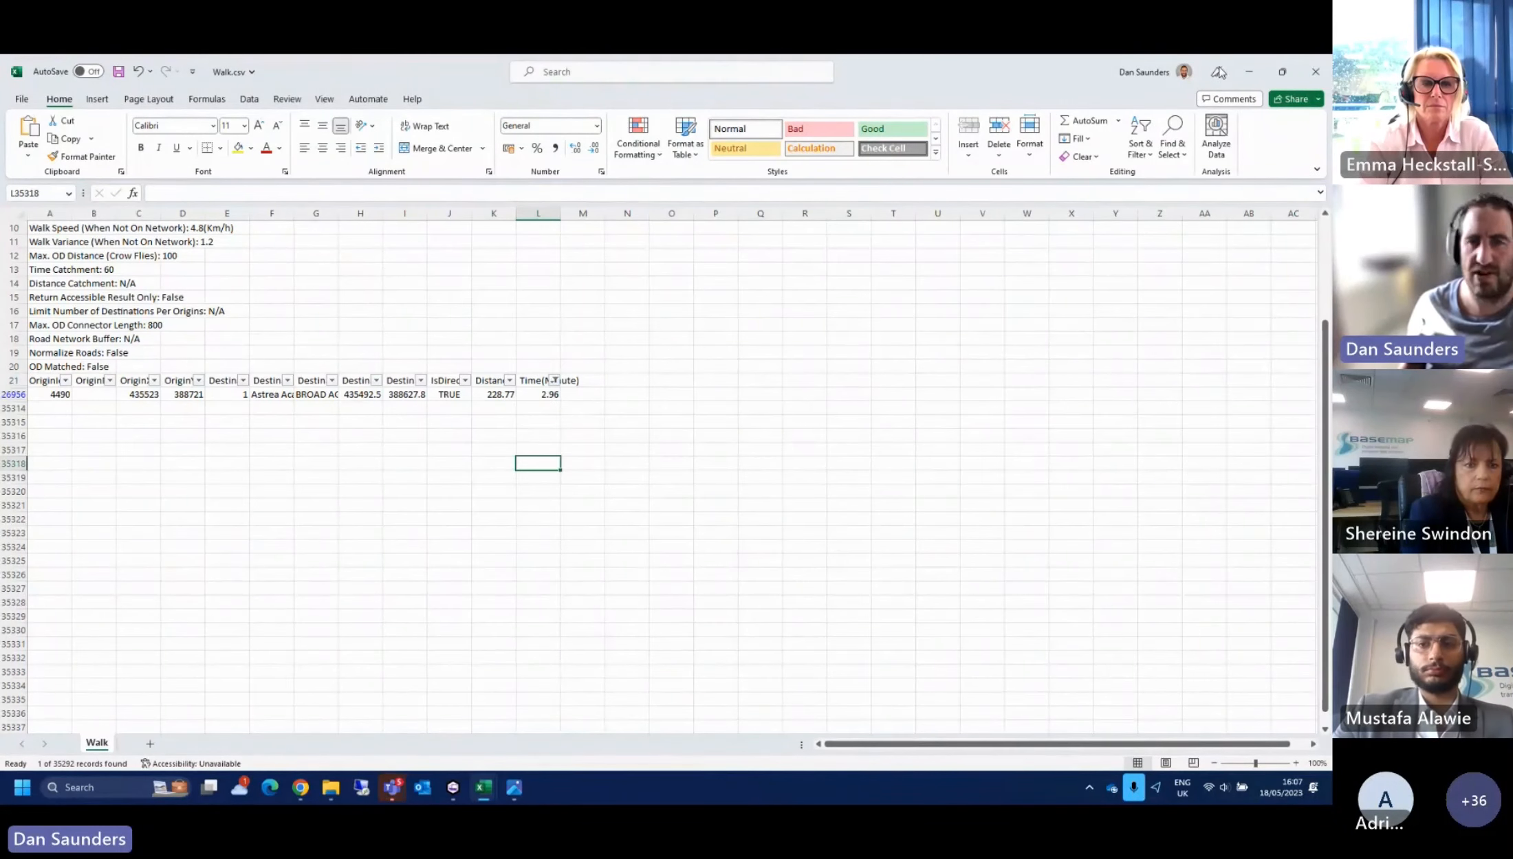
Close Walk.csv without saving the changes and return to TRACC
click(1314, 71)
click(687, 437)
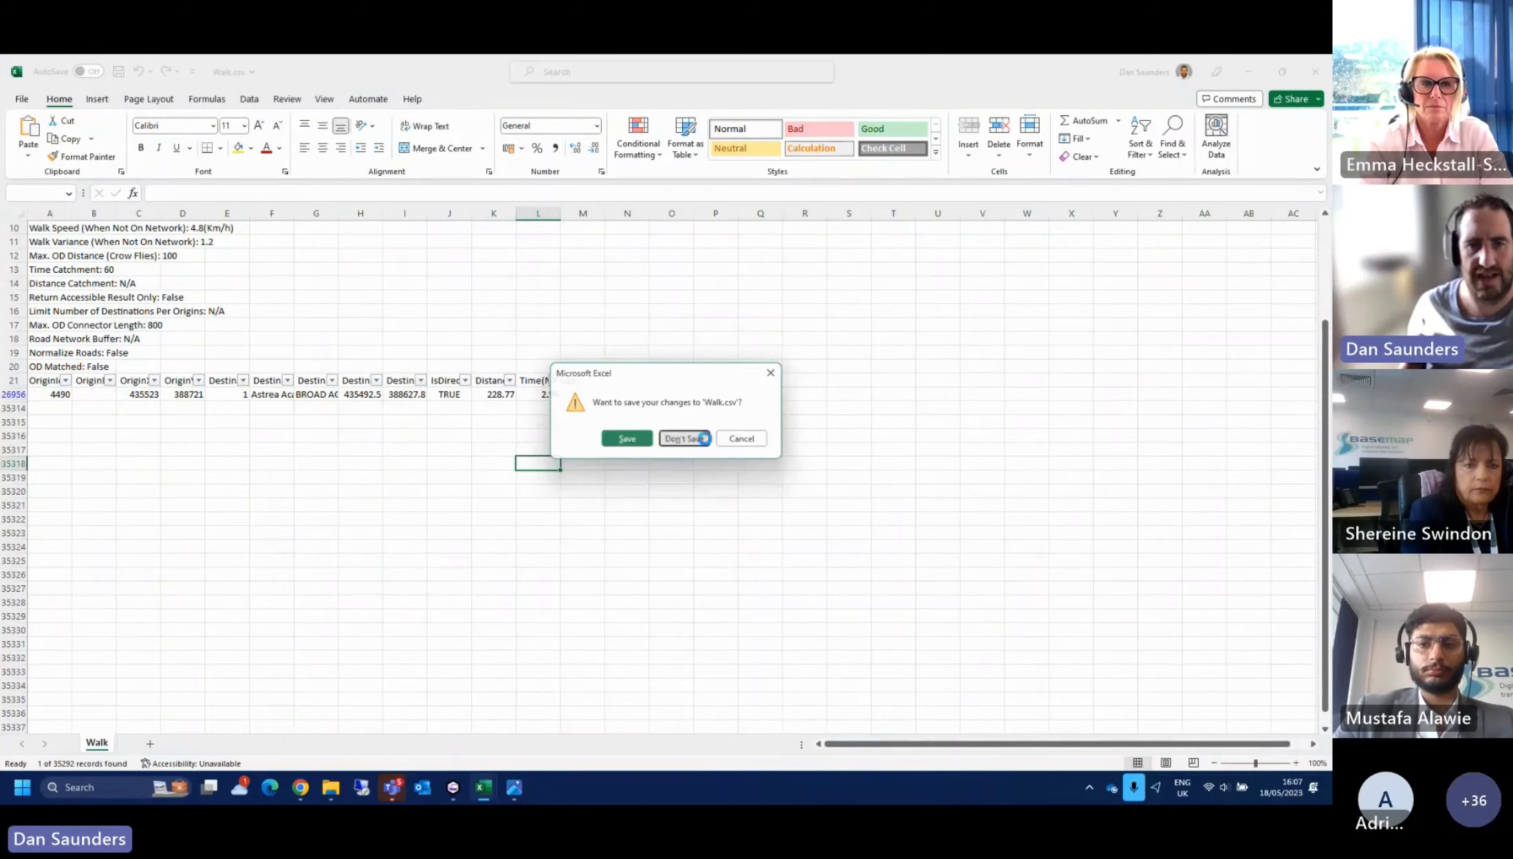
click(1248, 71)
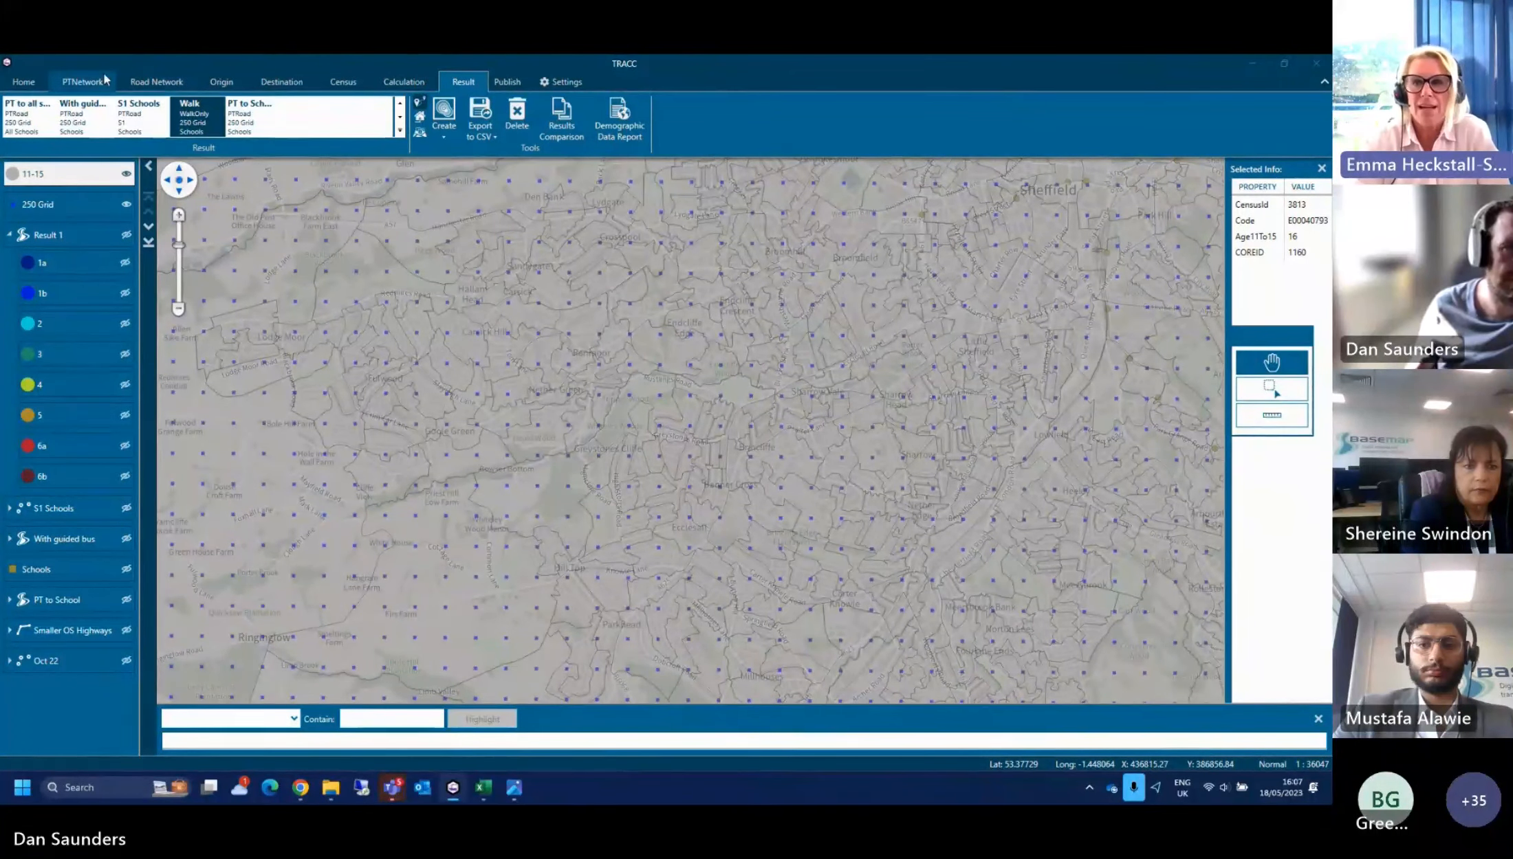
Look at the NeTEx fare import and export options for the public transport network
click(82, 81)
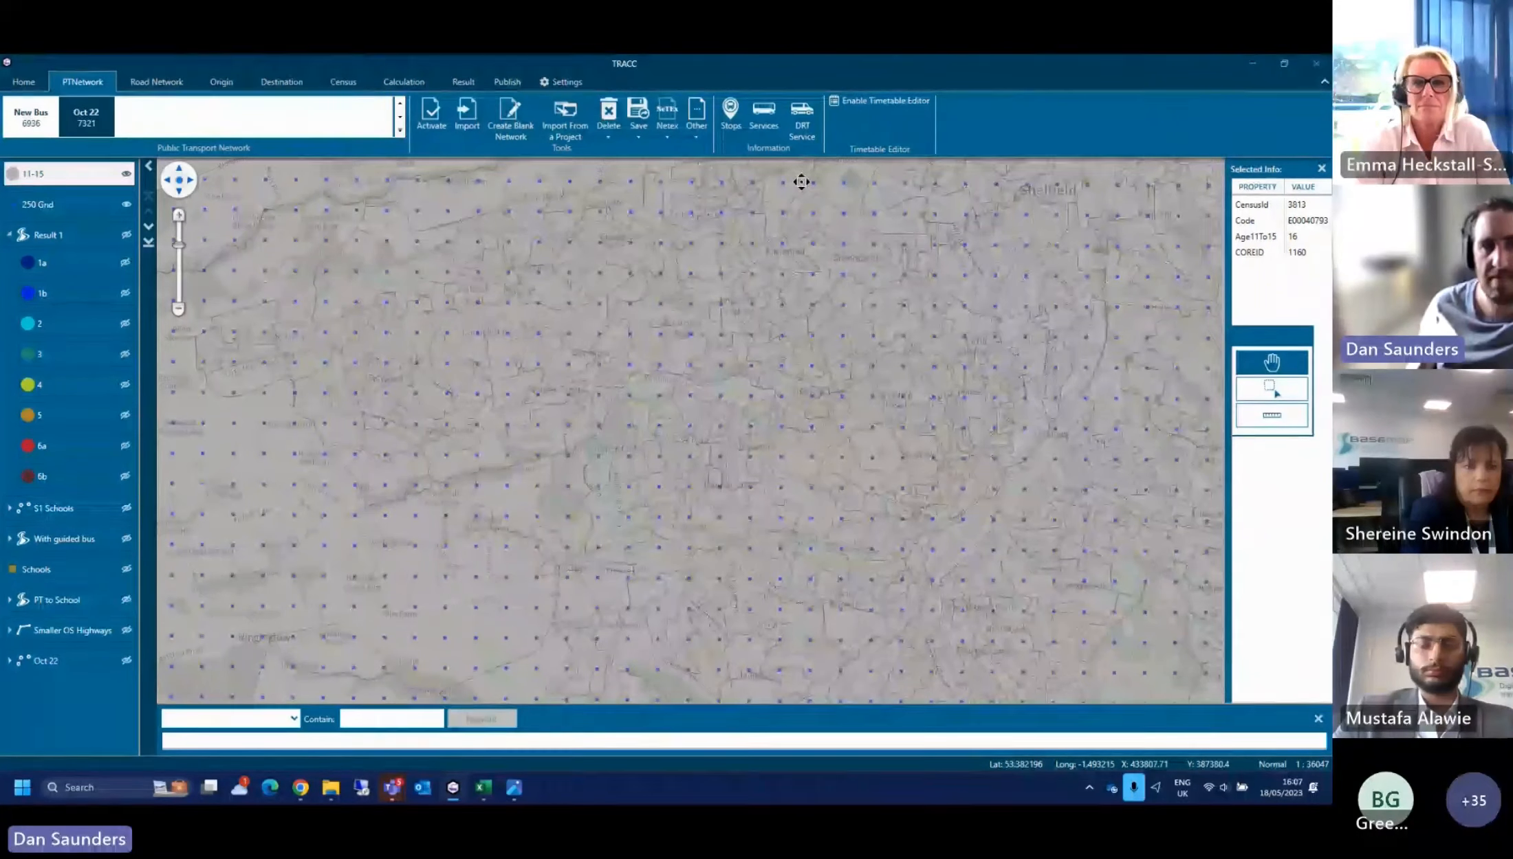
click(670, 136)
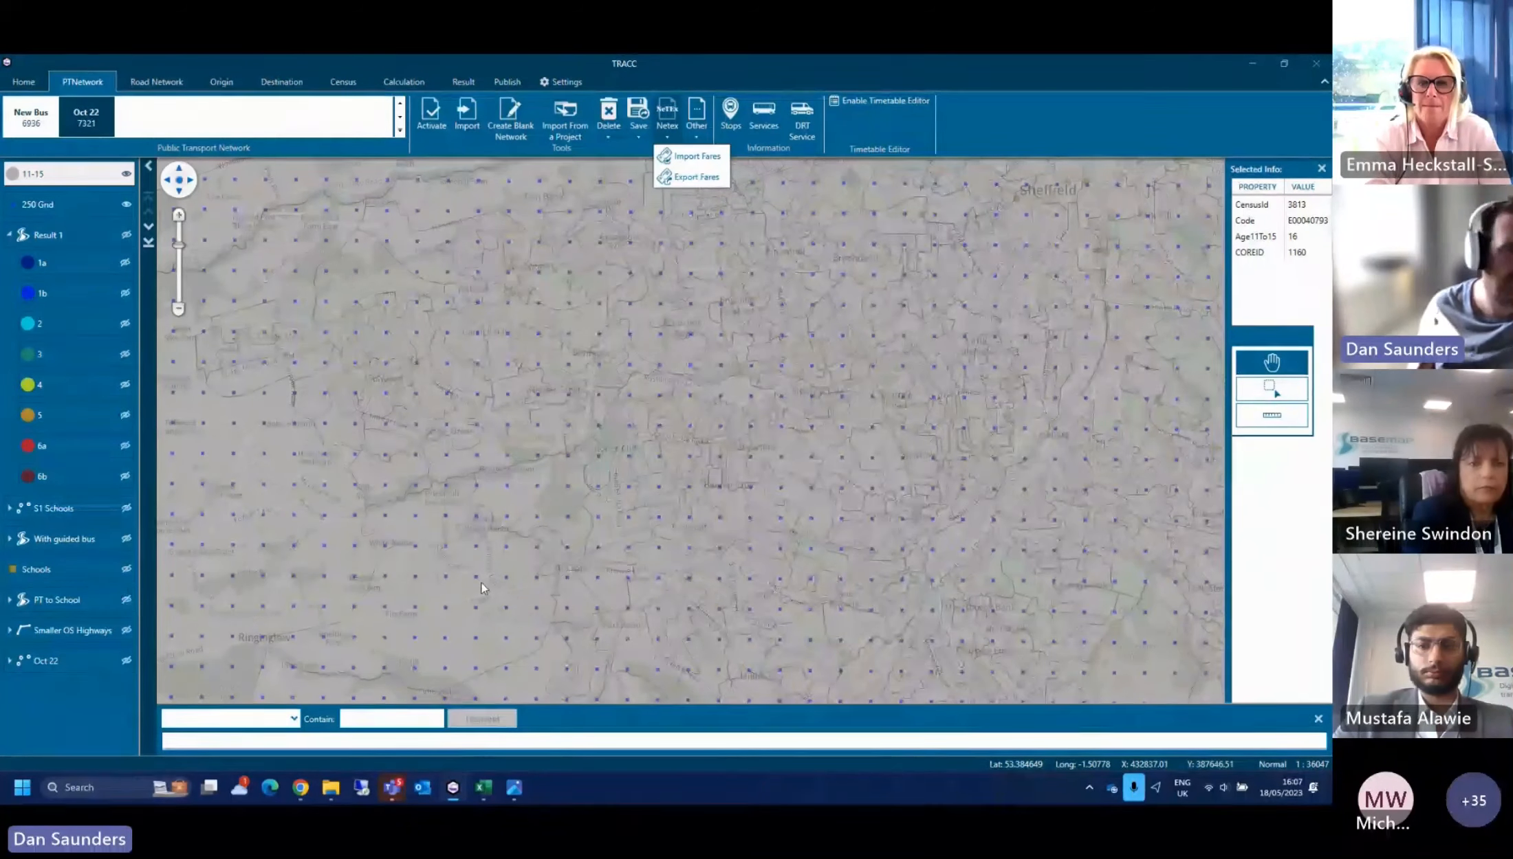
click(96, 83)
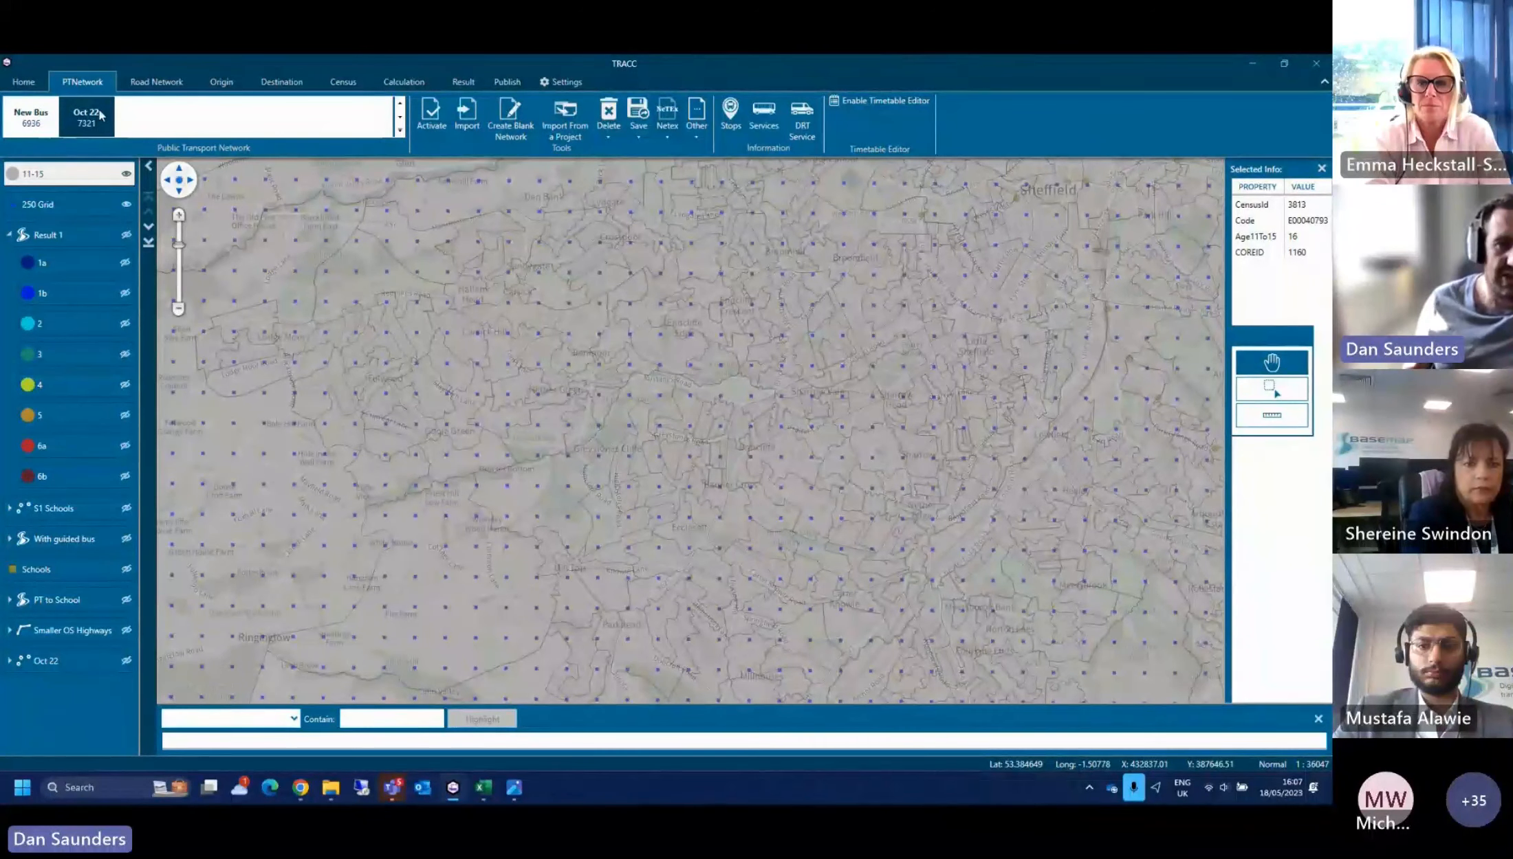
Select the Oct 22 public transport network layer and show it on the map
click(76, 667)
click(126, 660)
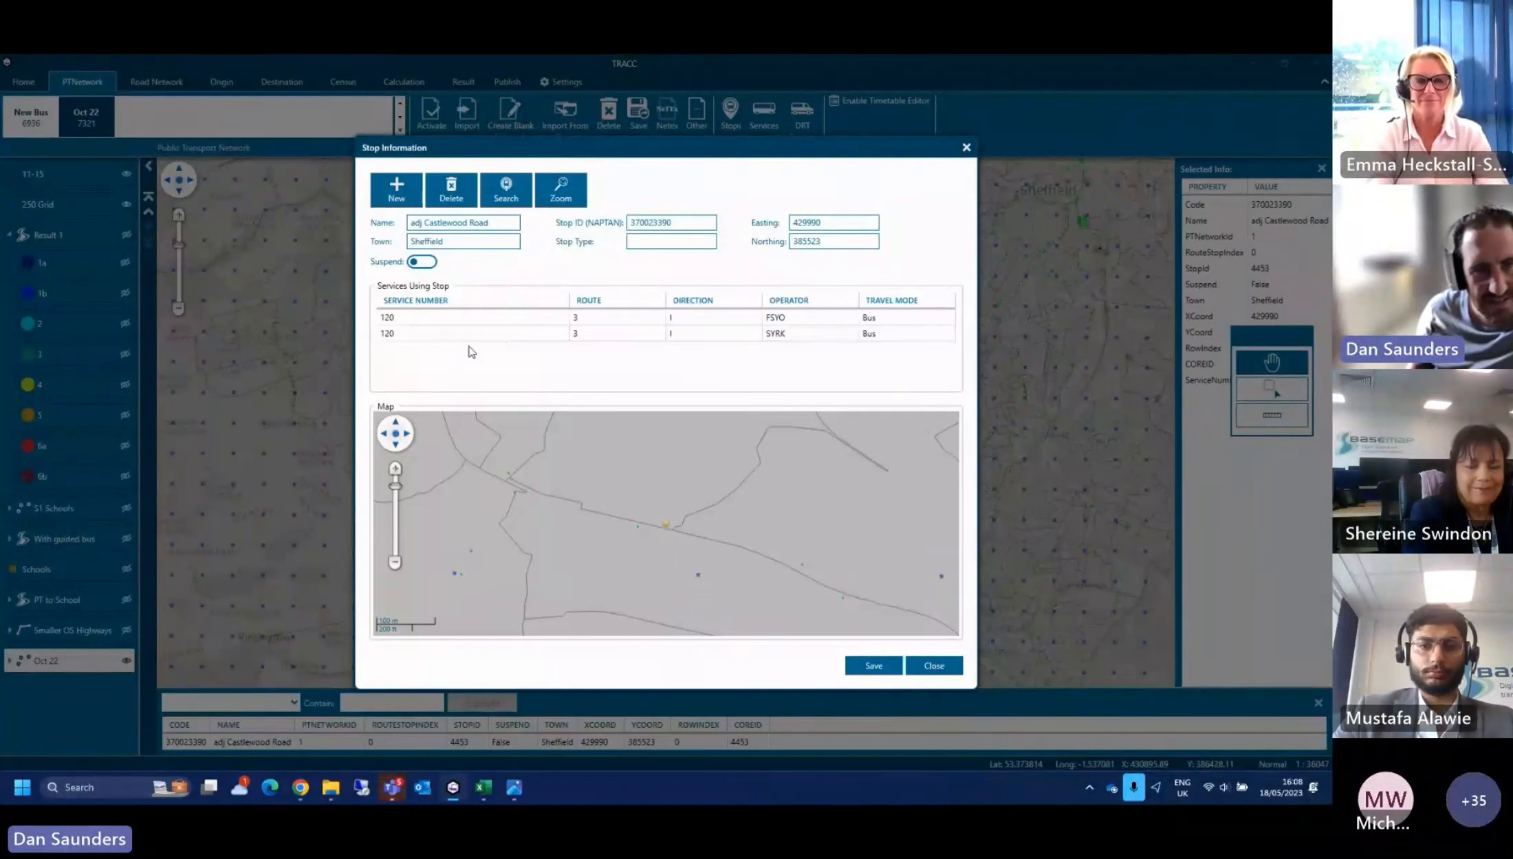
Open service 120 of operator FSYO from the stop's service list and show the fares and passes of its outbound route
click(443, 322)
double_click(444, 322)
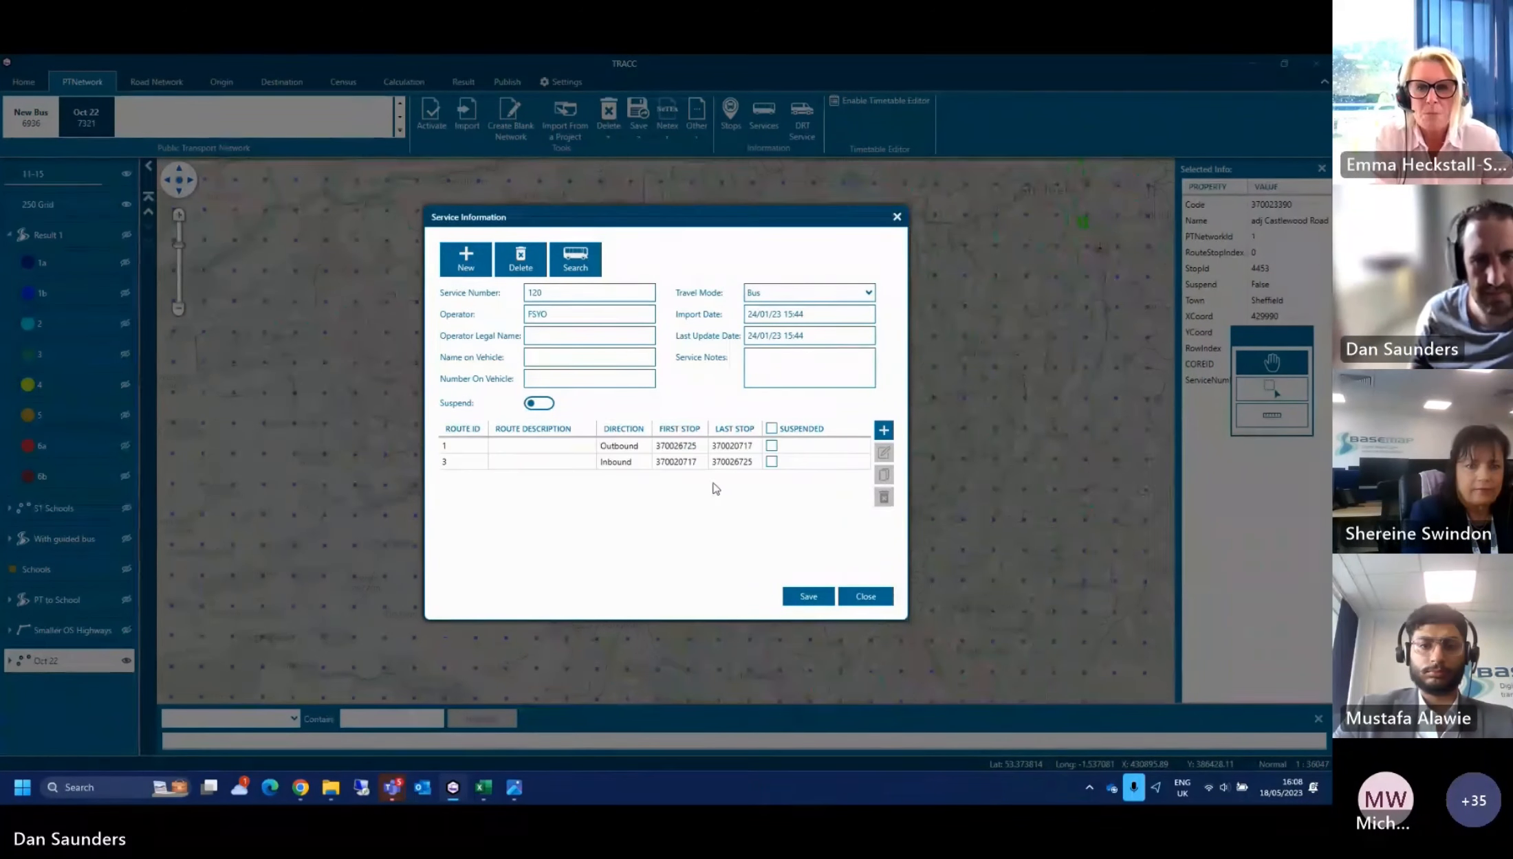
click(658, 451)
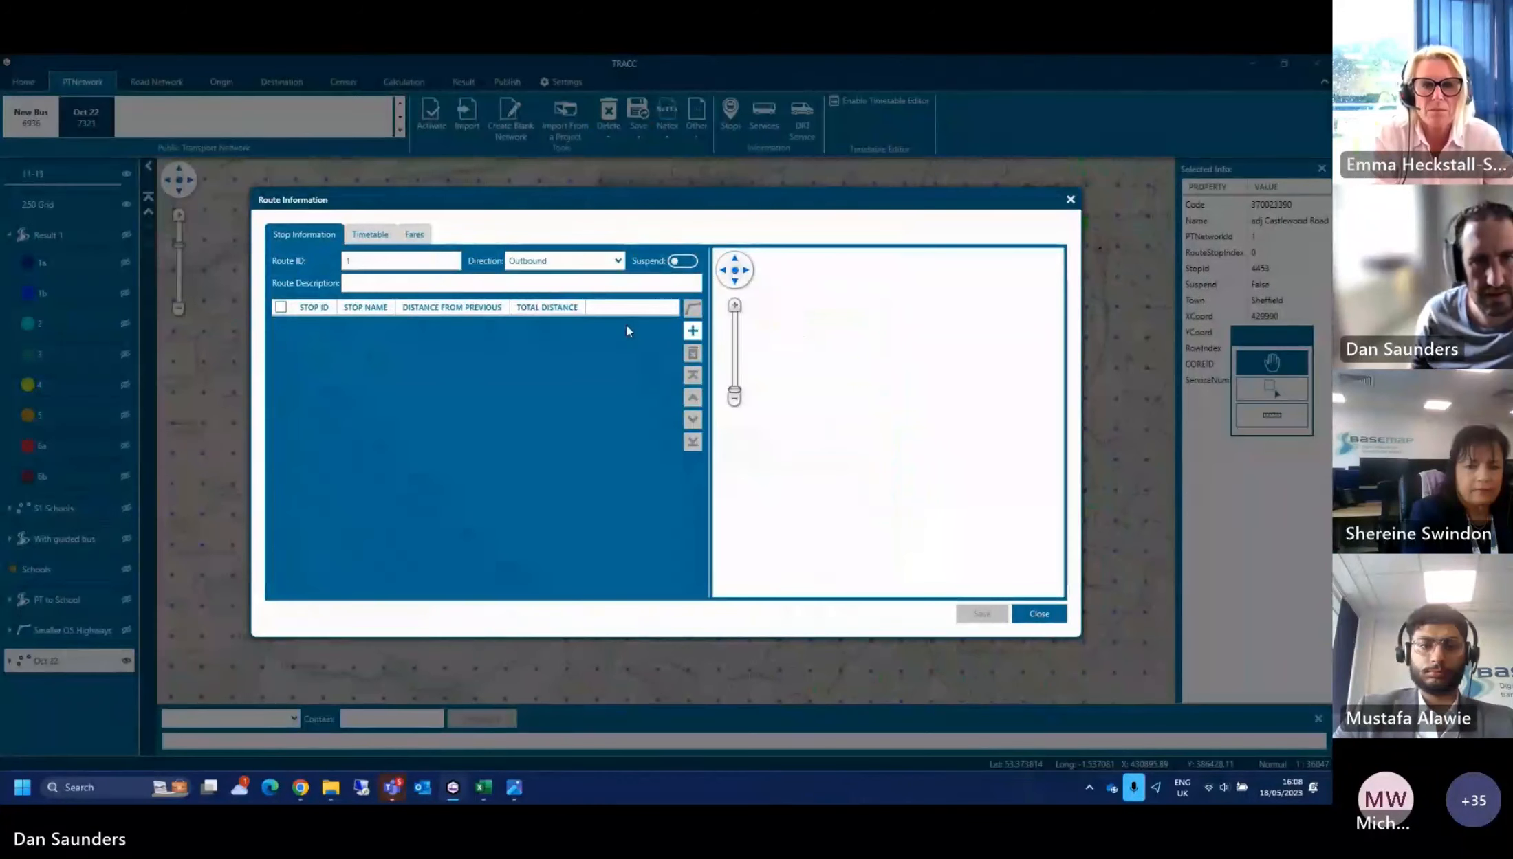
click(413, 235)
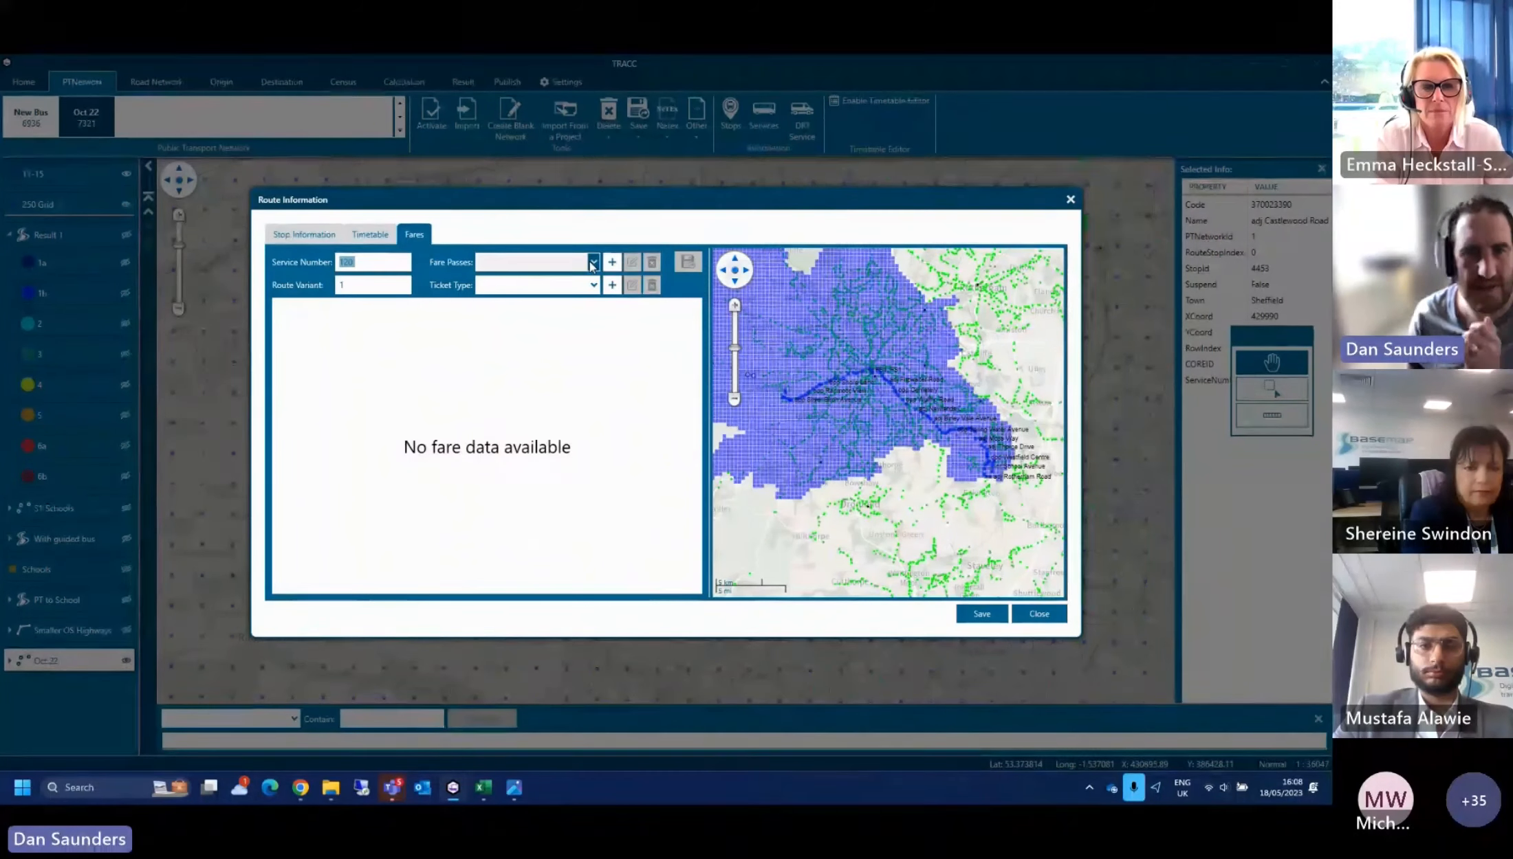
click(591, 263)
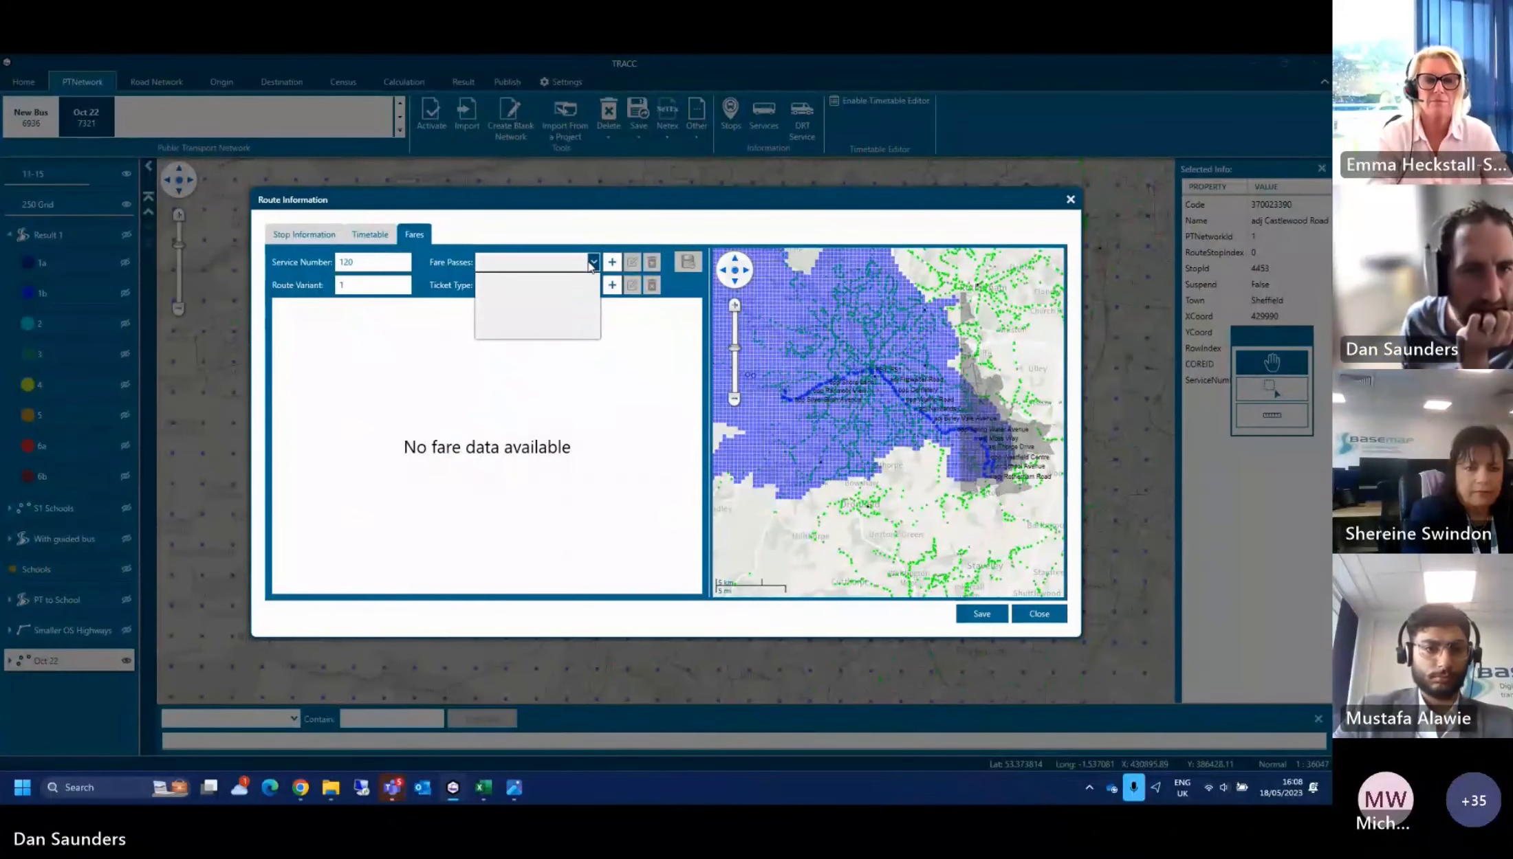
click(606, 267)
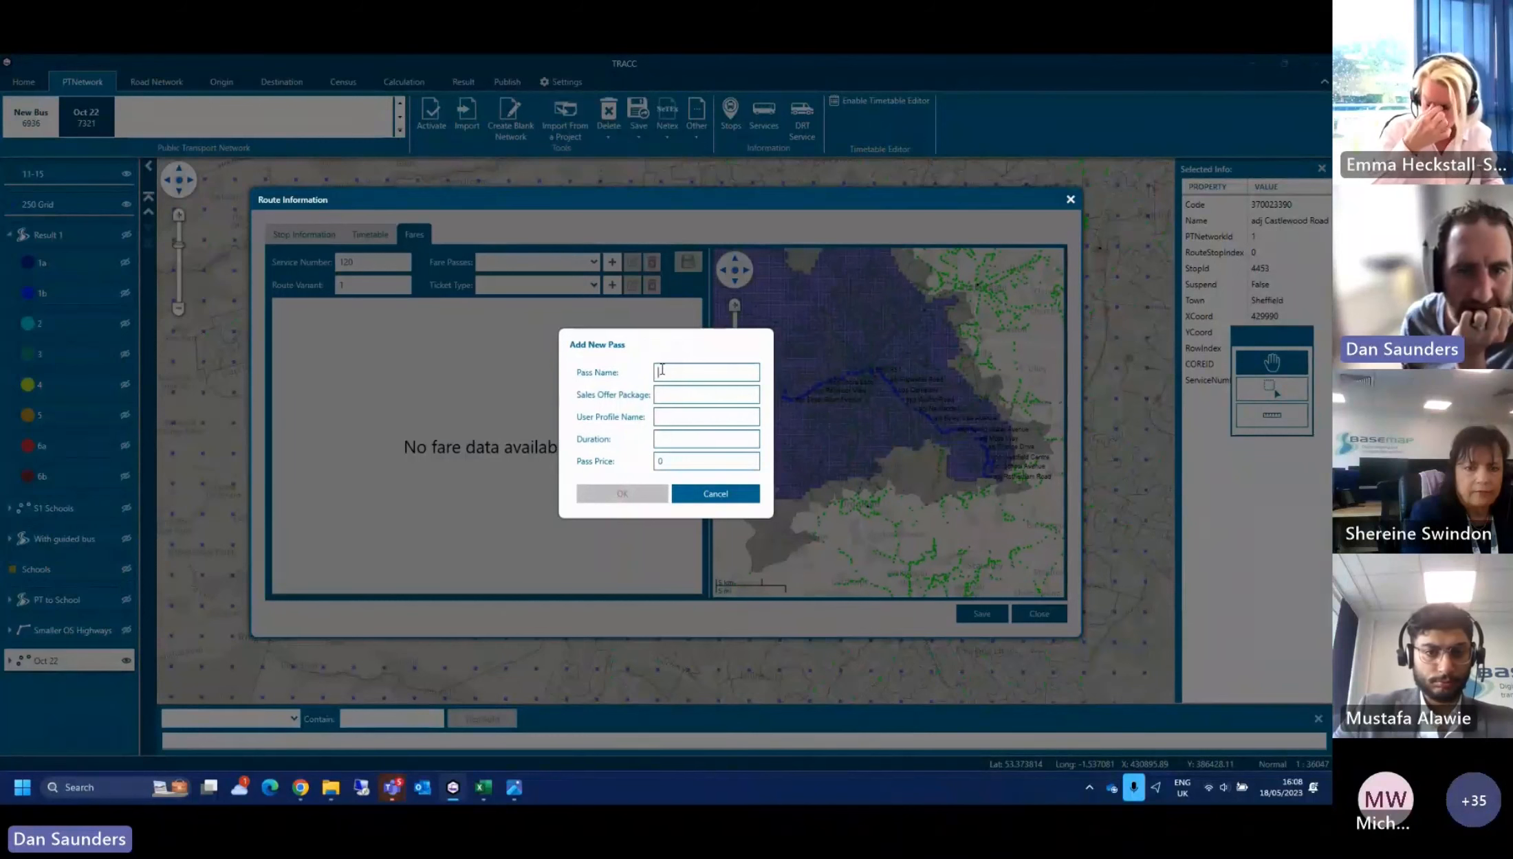
text(Single)
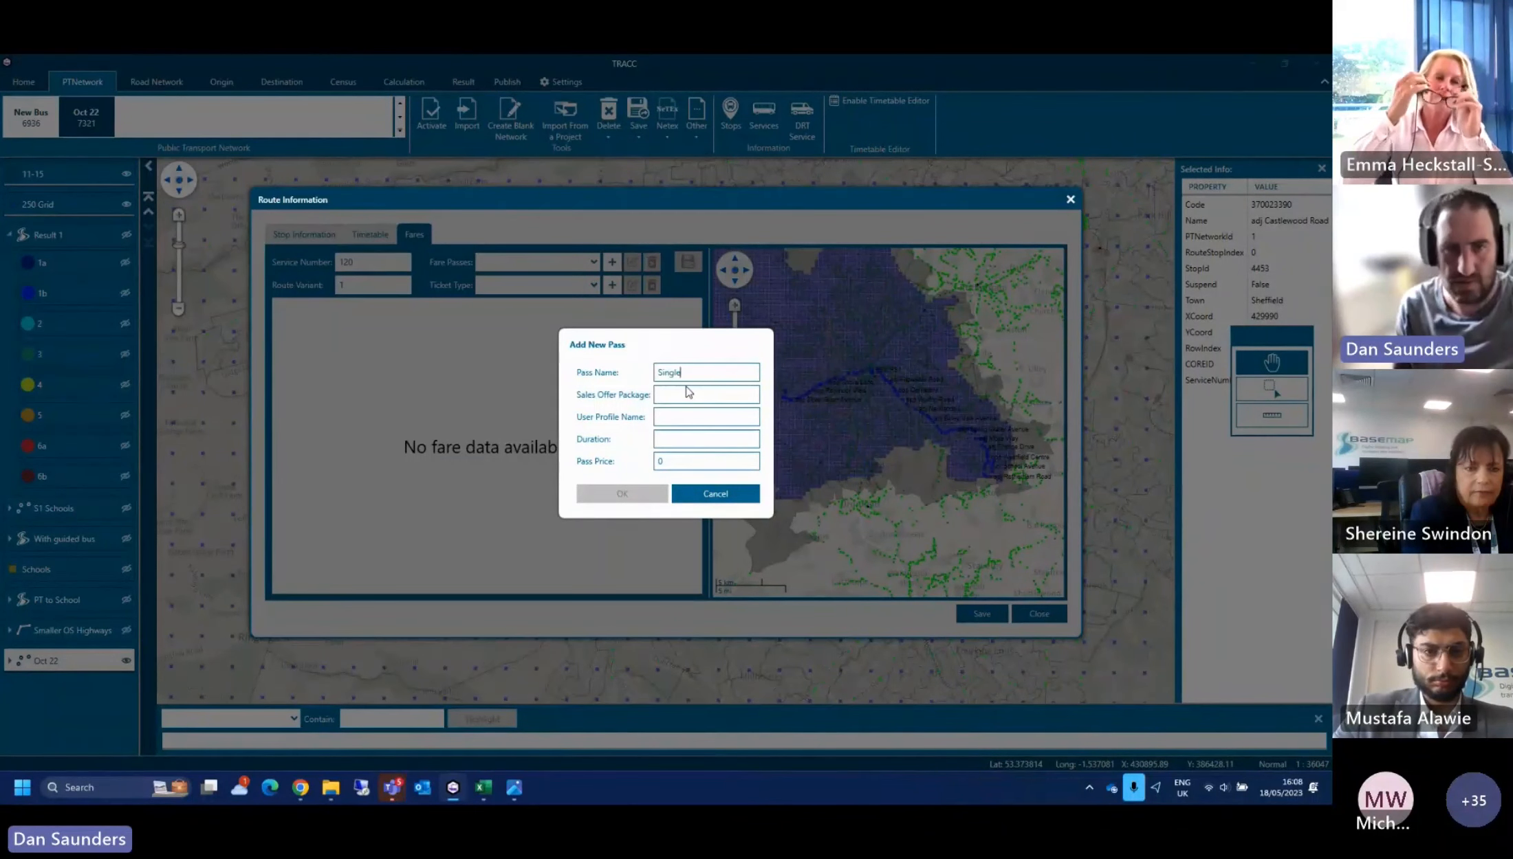
click(687, 441)
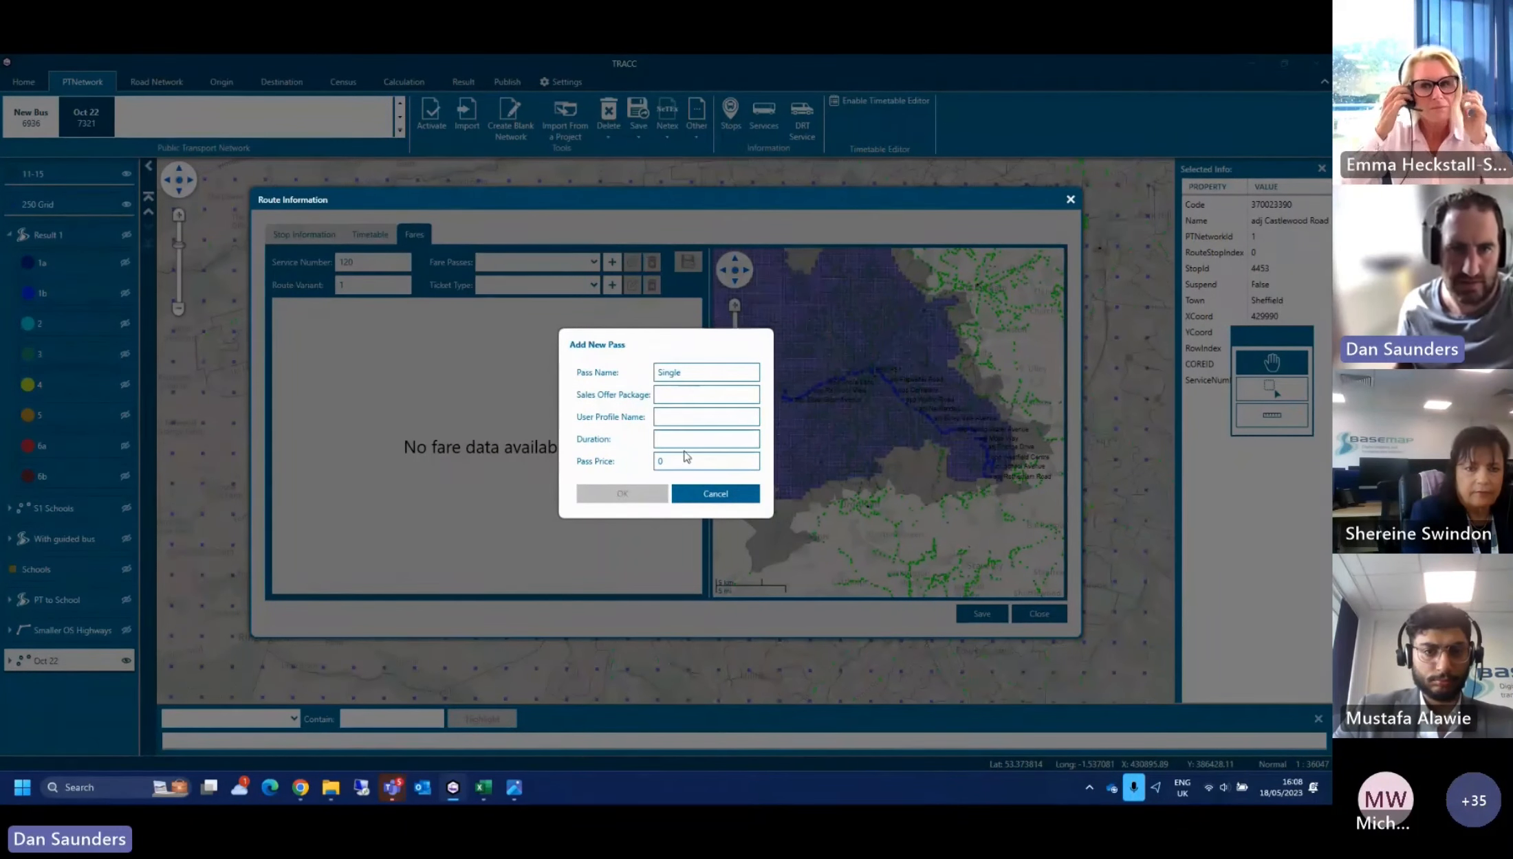
text(10)
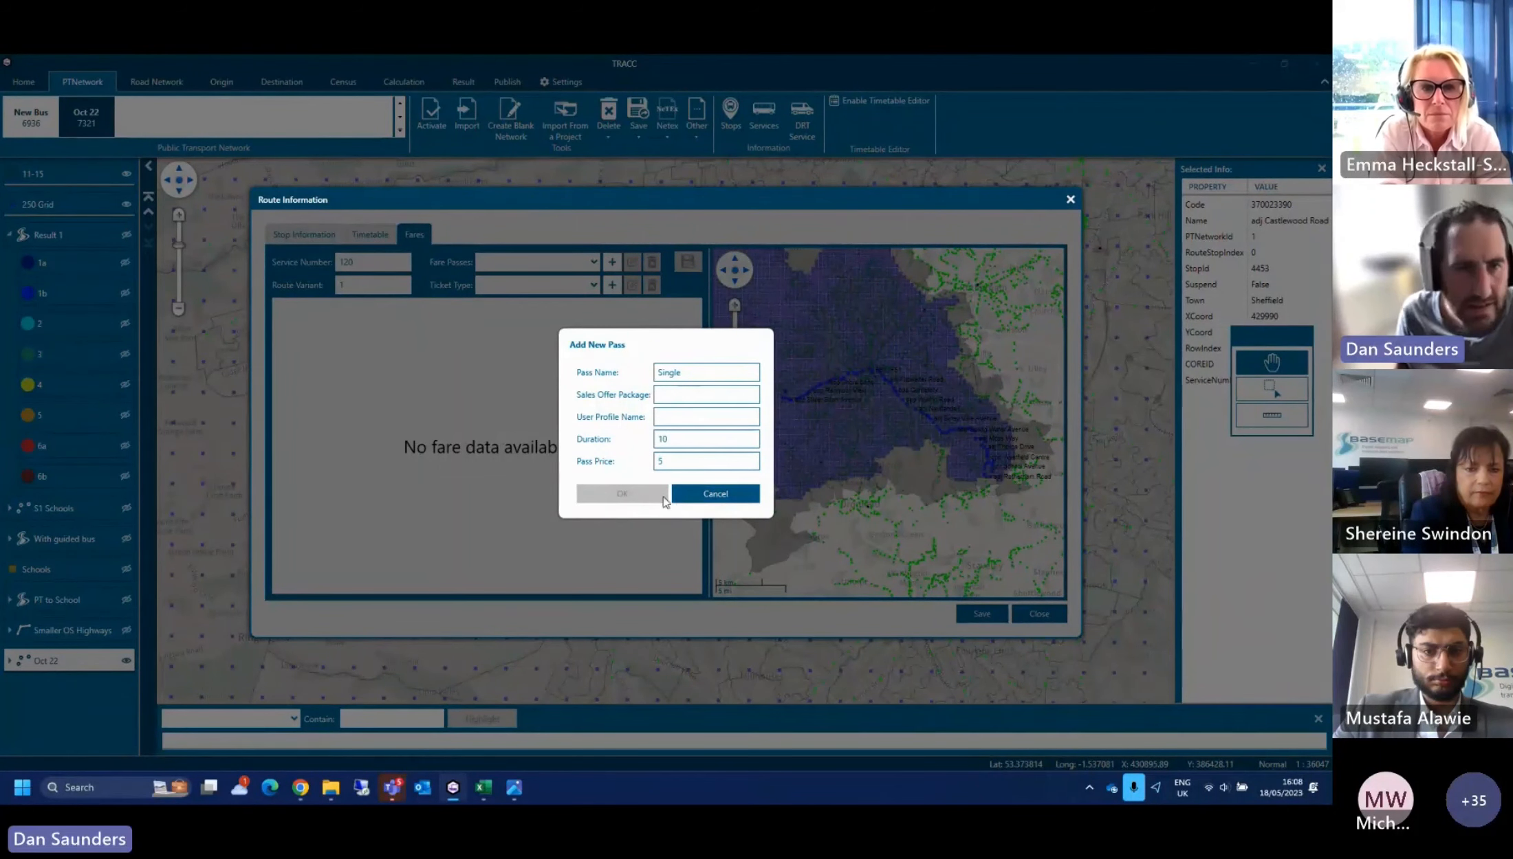
click(680, 501)
Add a ticket type named Single with SFC as both the sales offer package and the user profile name
click(611, 284)
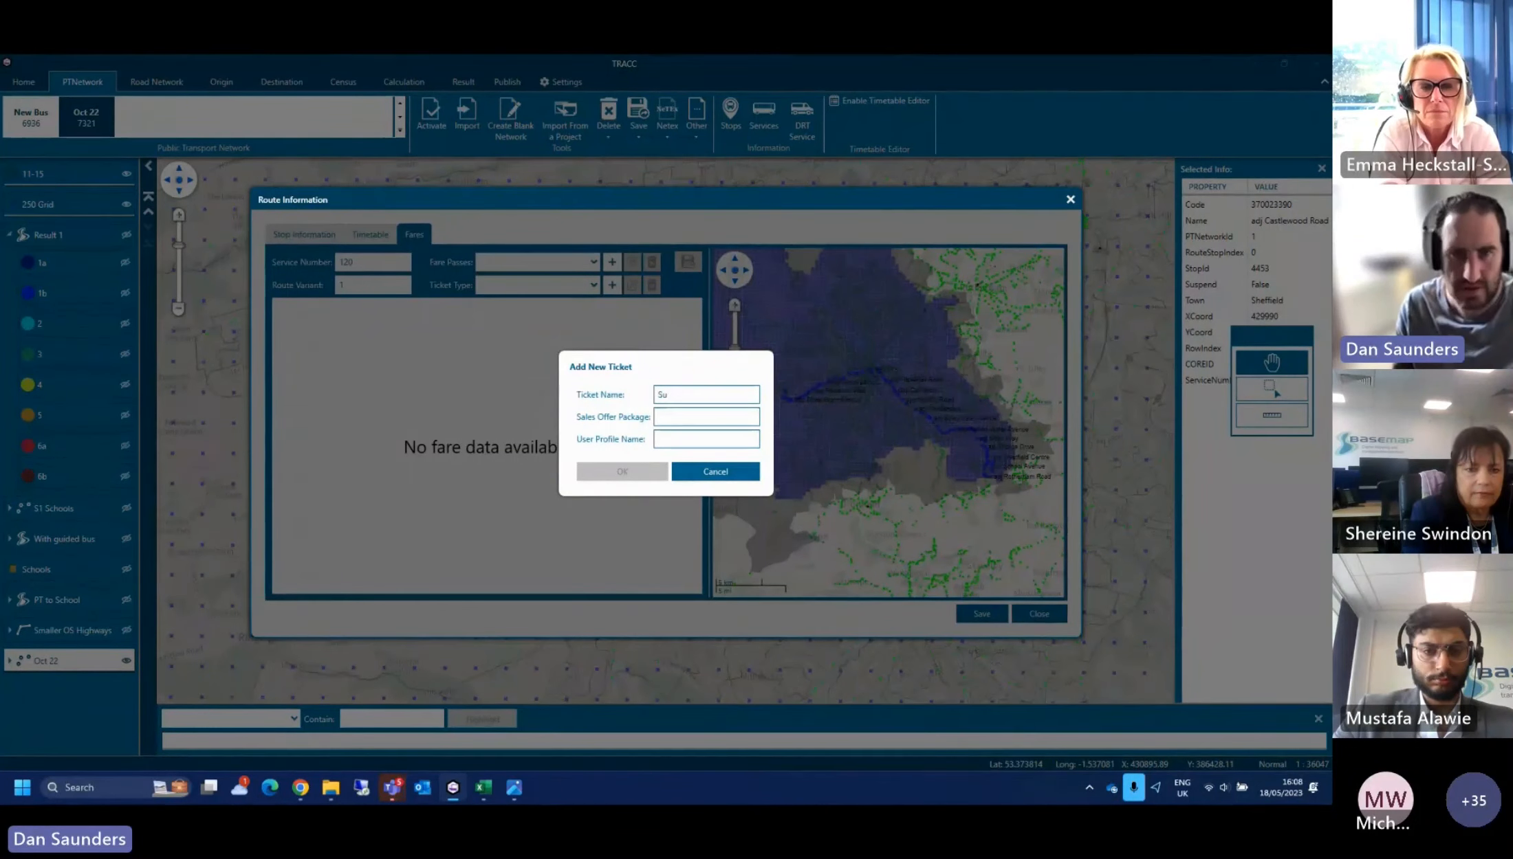
text(Su)
key(BackSpace)
text(ingle)
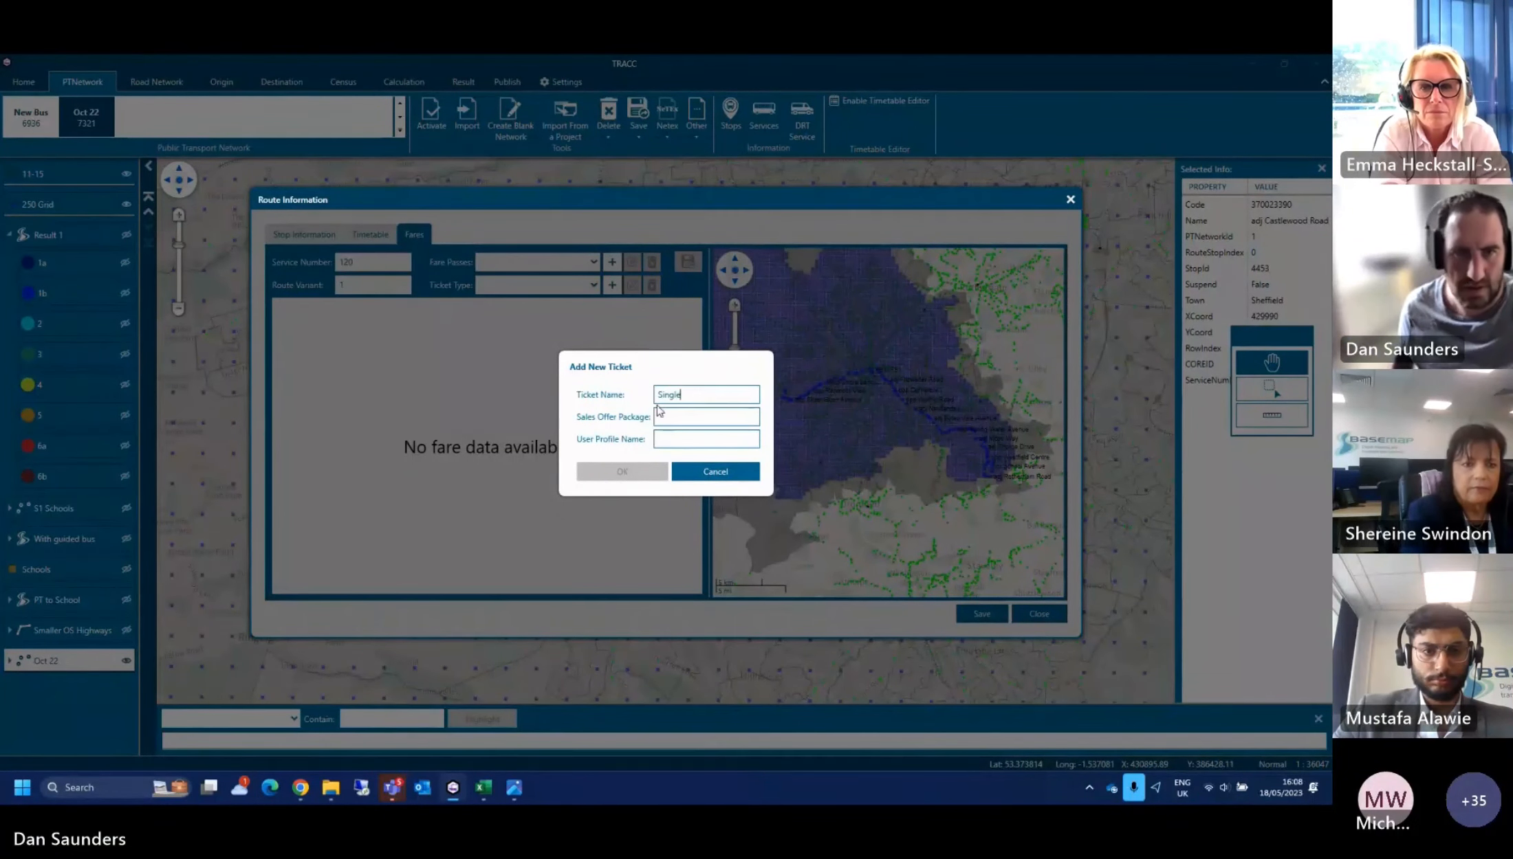
click(683, 440)
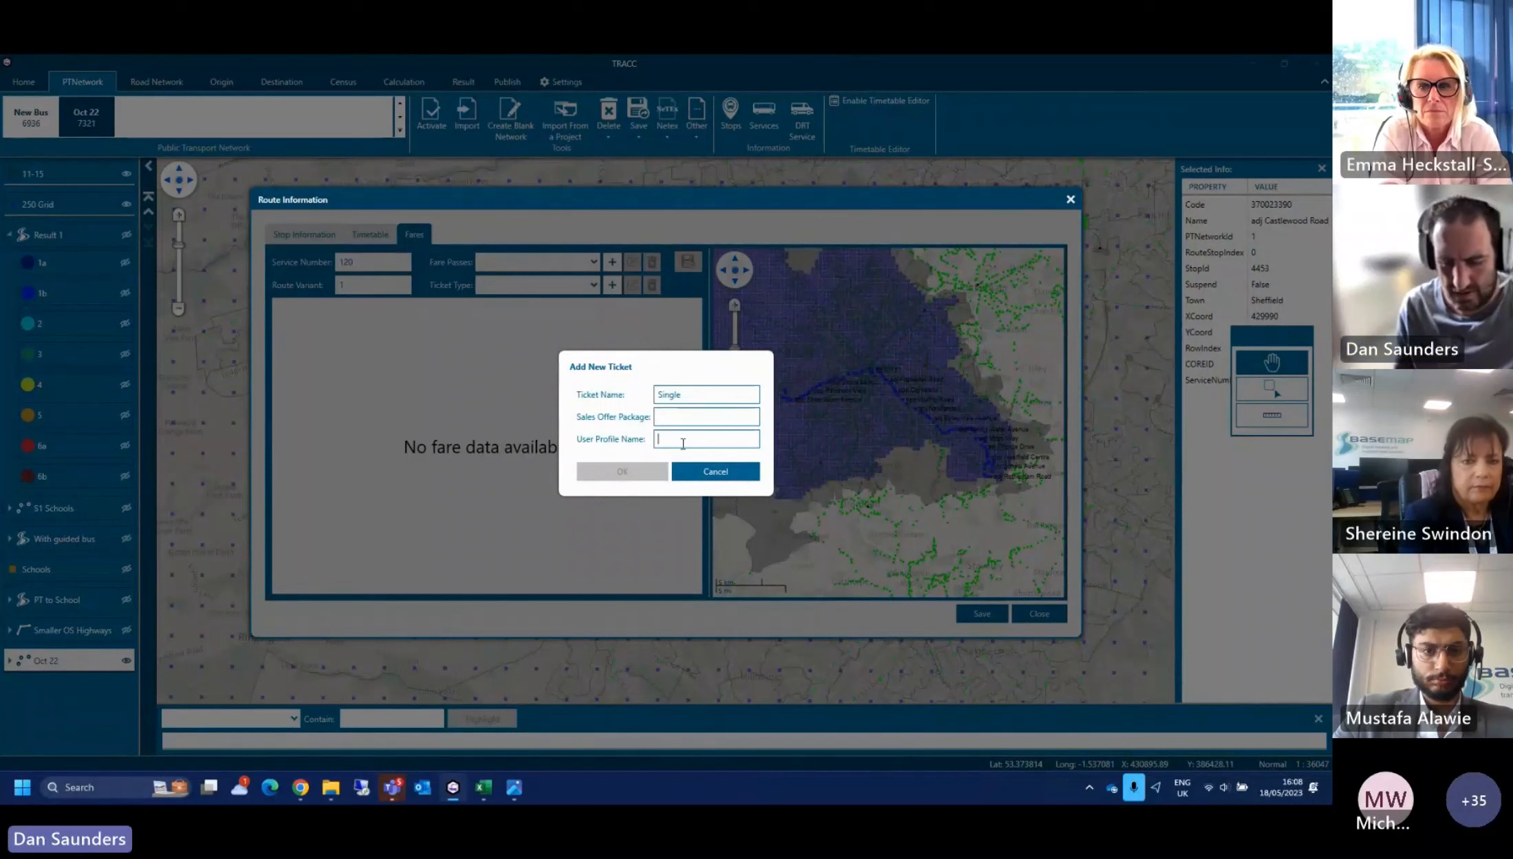
text(SFC)
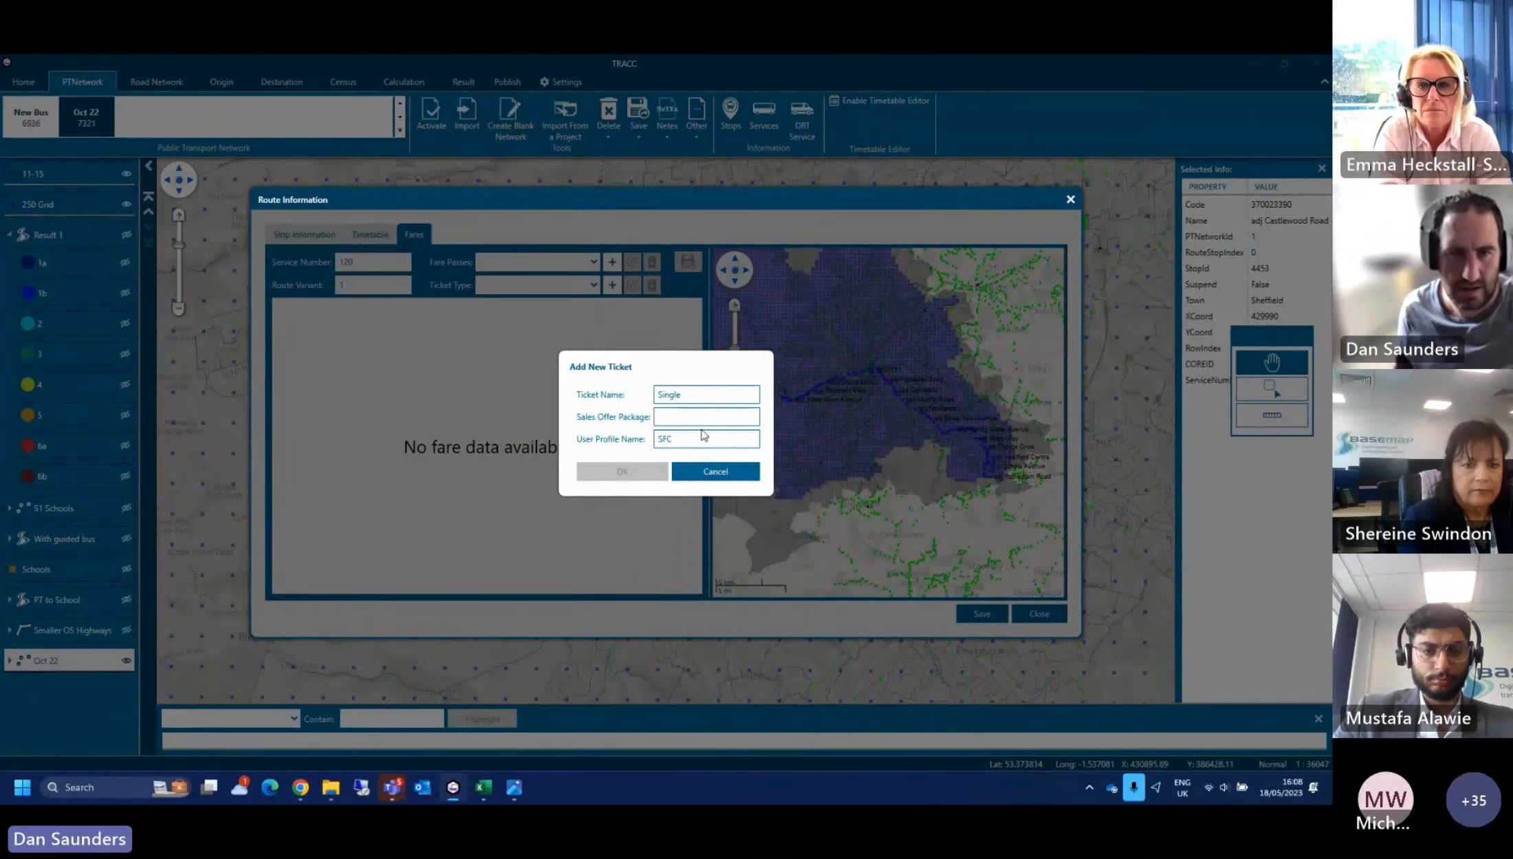
click(702, 419)
text(SFC)
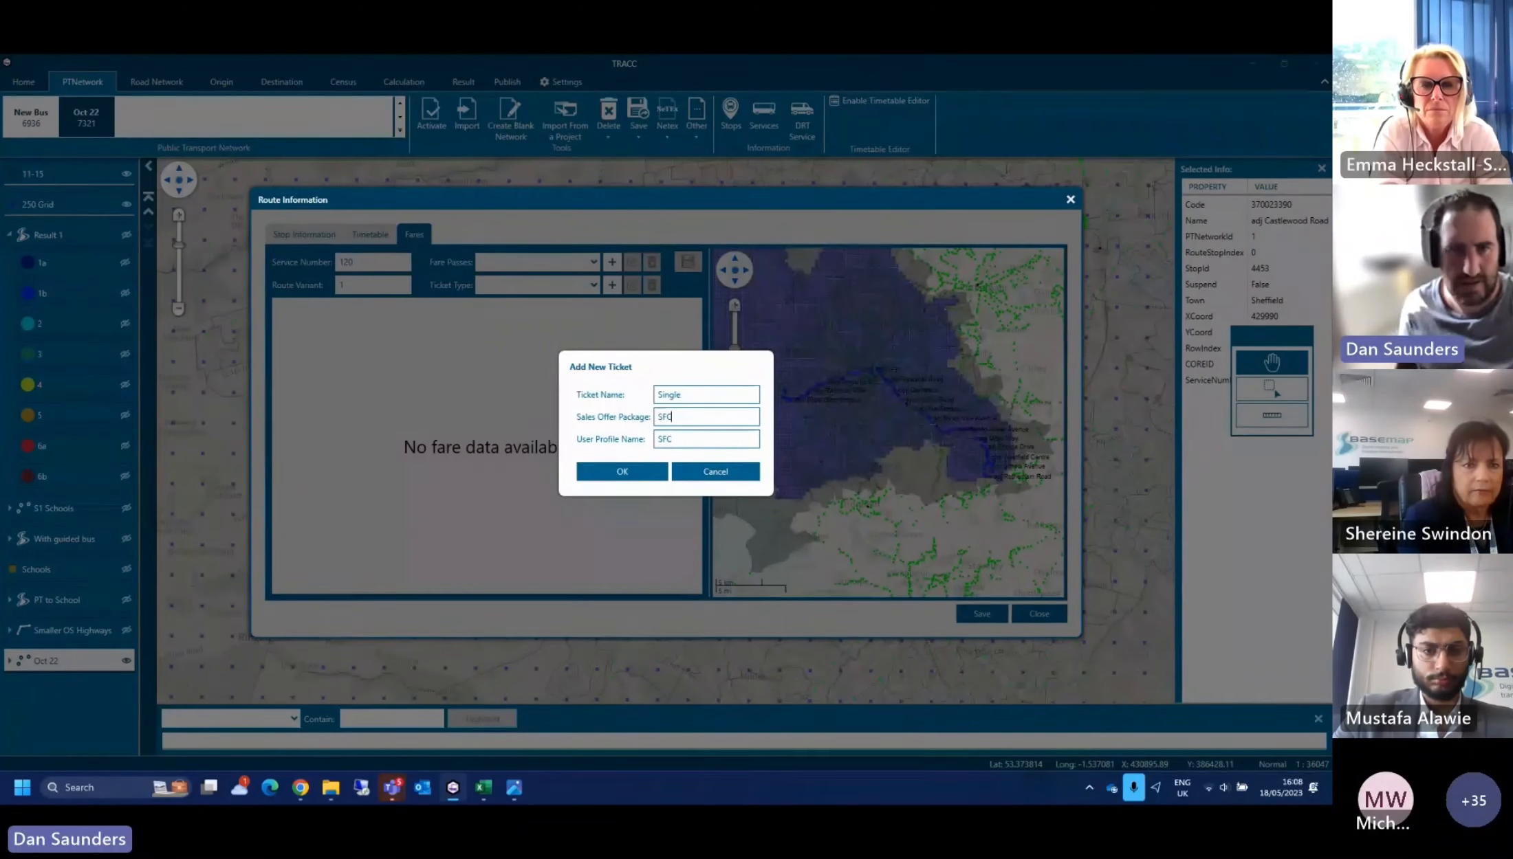
click(643, 474)
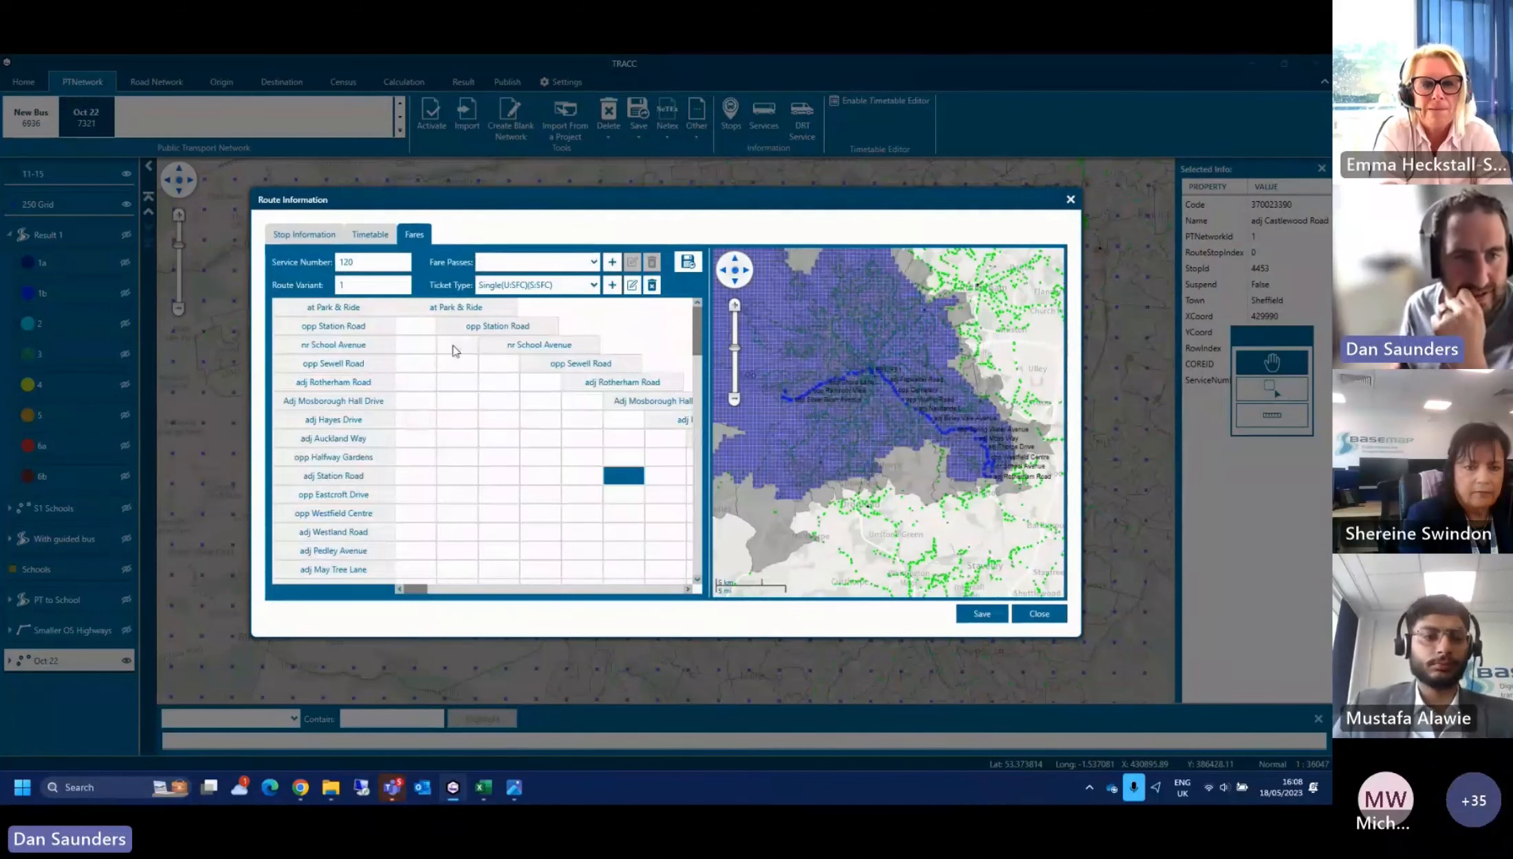
Examine the stop-to-stop fare grid for the Single ticket, including the cells from adj Hayes Drive to adj Station Road
scroll(444, 412, down, 10)
scroll(447, 435, down, 10)
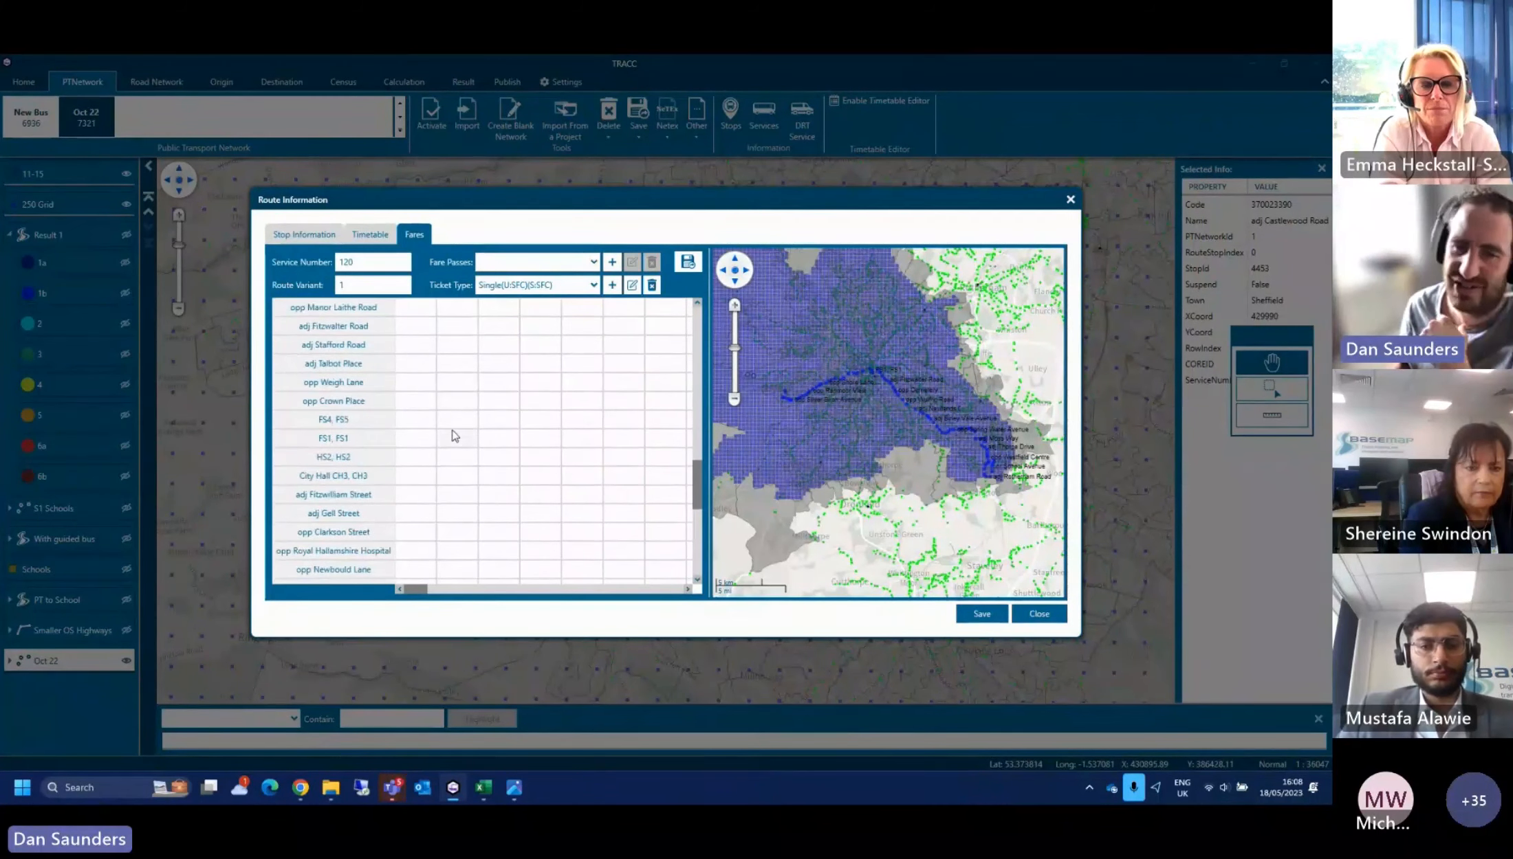
scroll(458, 442, up, 5)
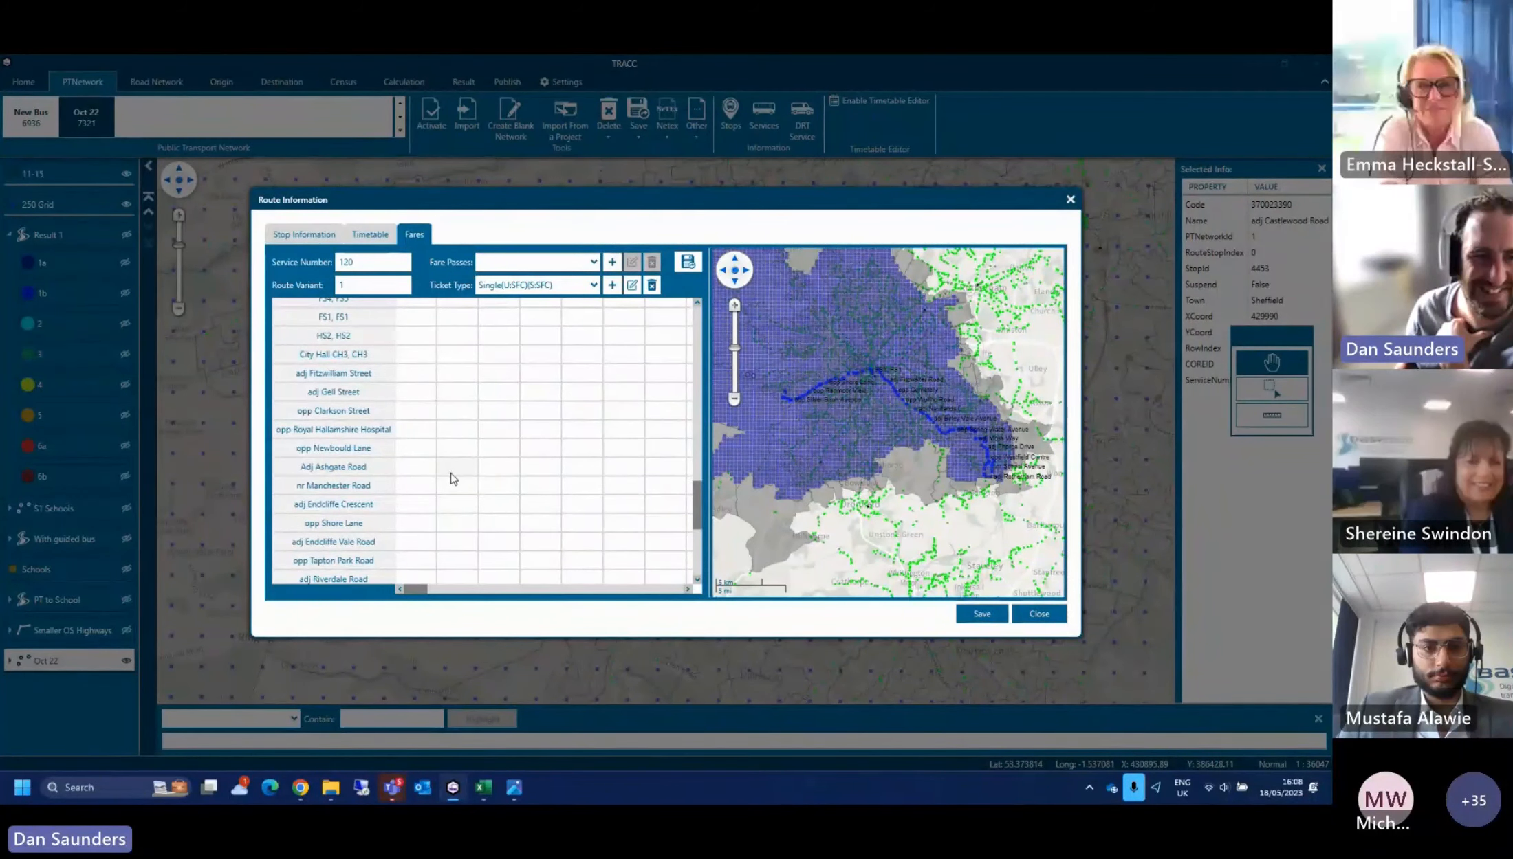
scroll(451, 475, up, 10)
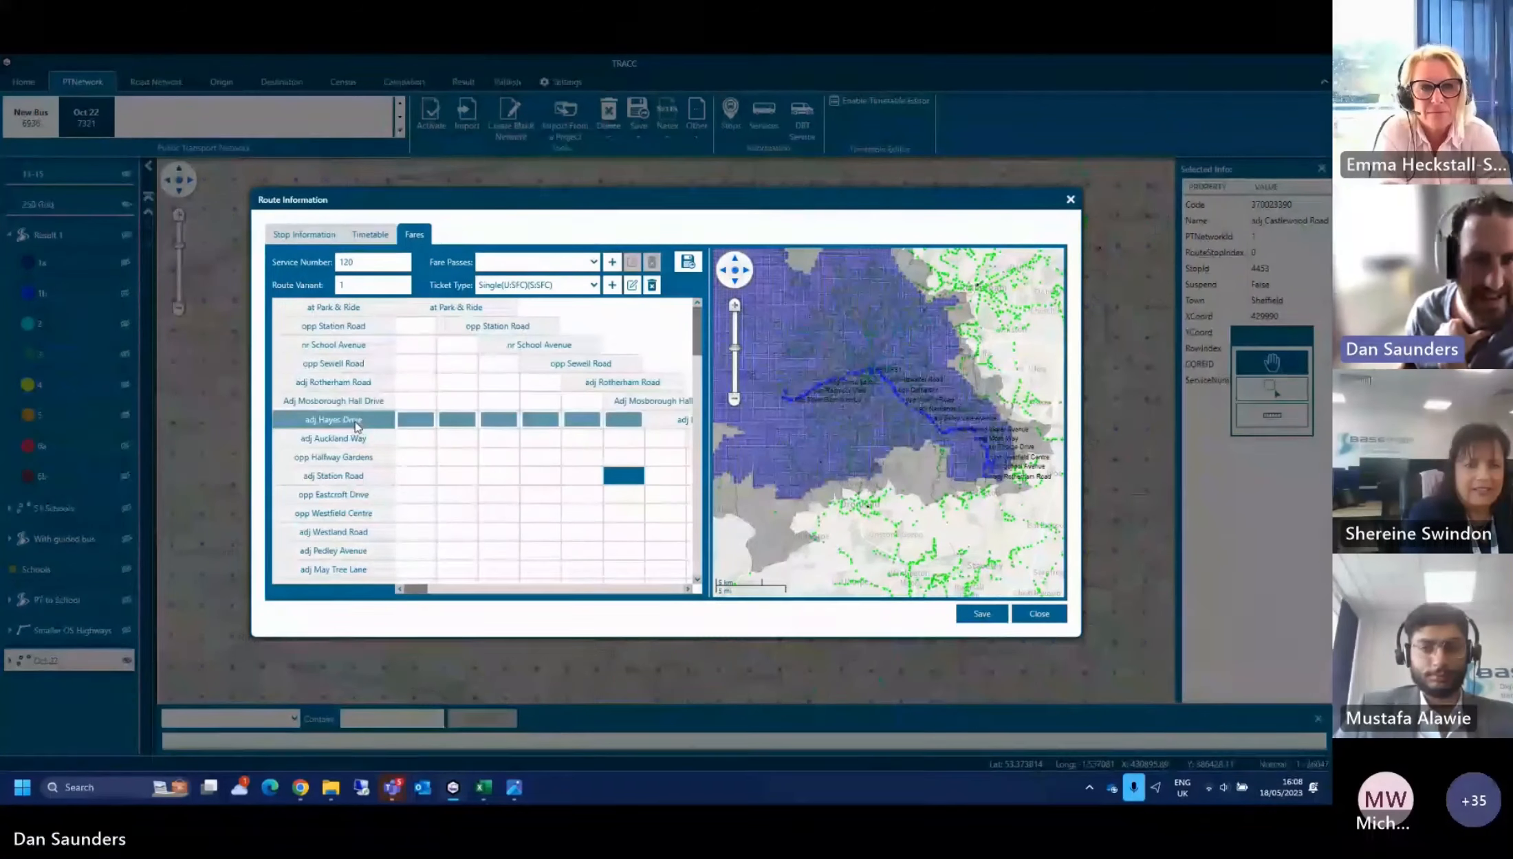
click(505, 423)
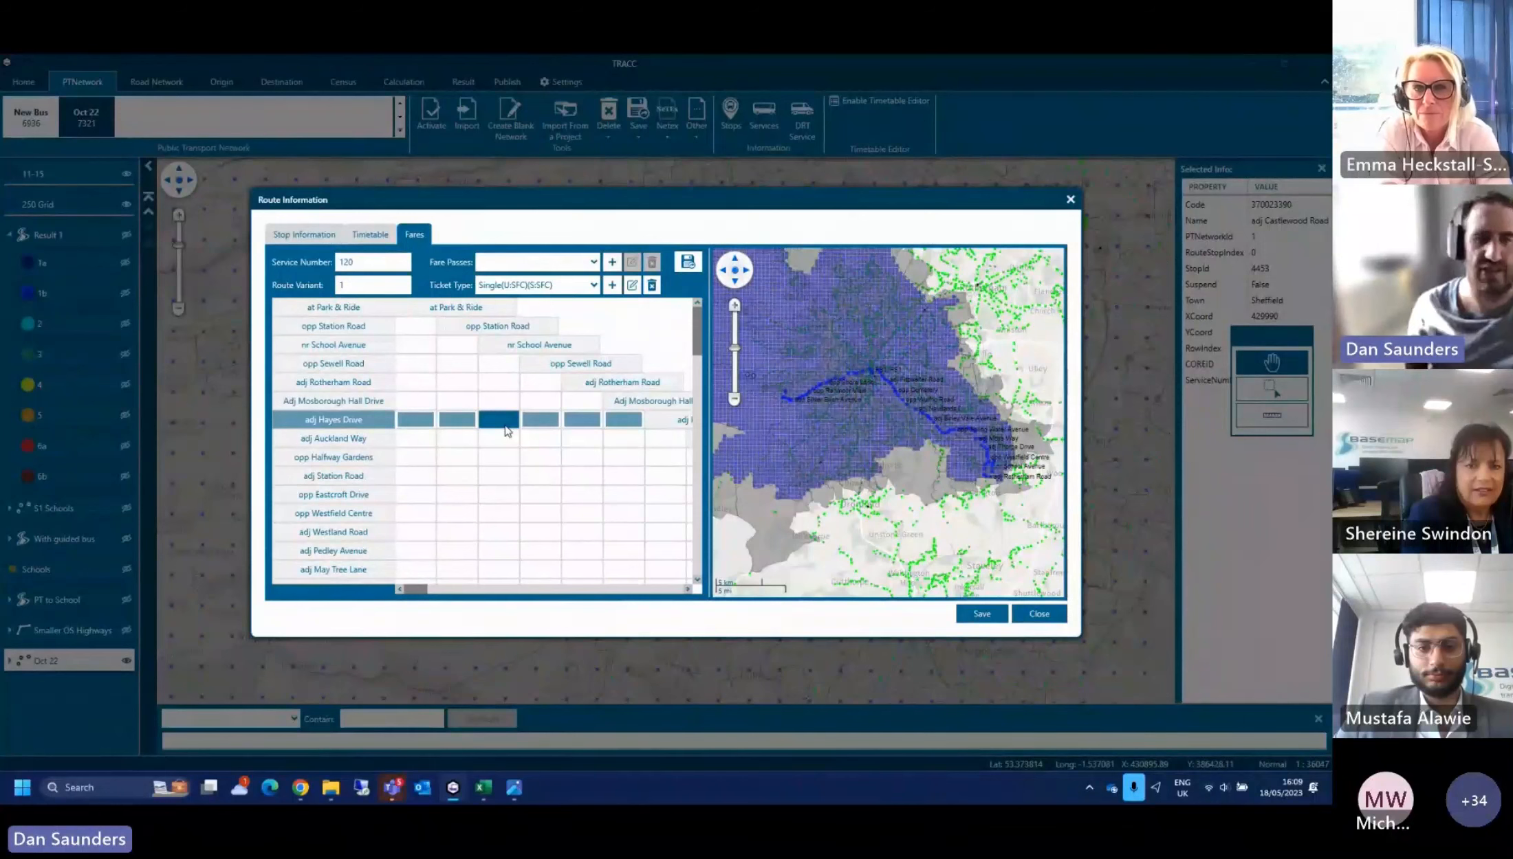
click(496, 442)
click(507, 467)
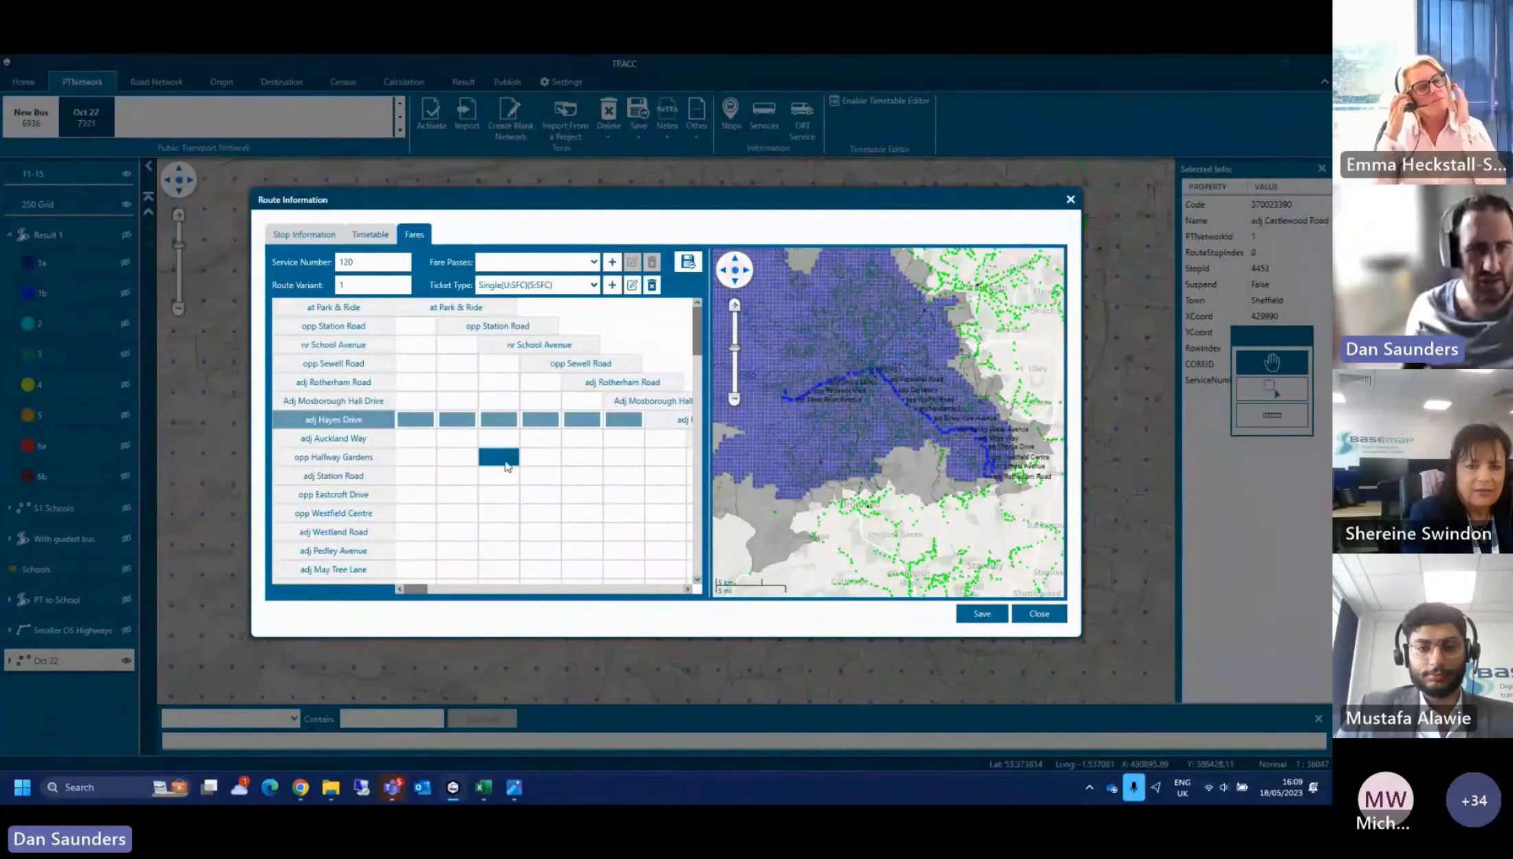
click(508, 479)
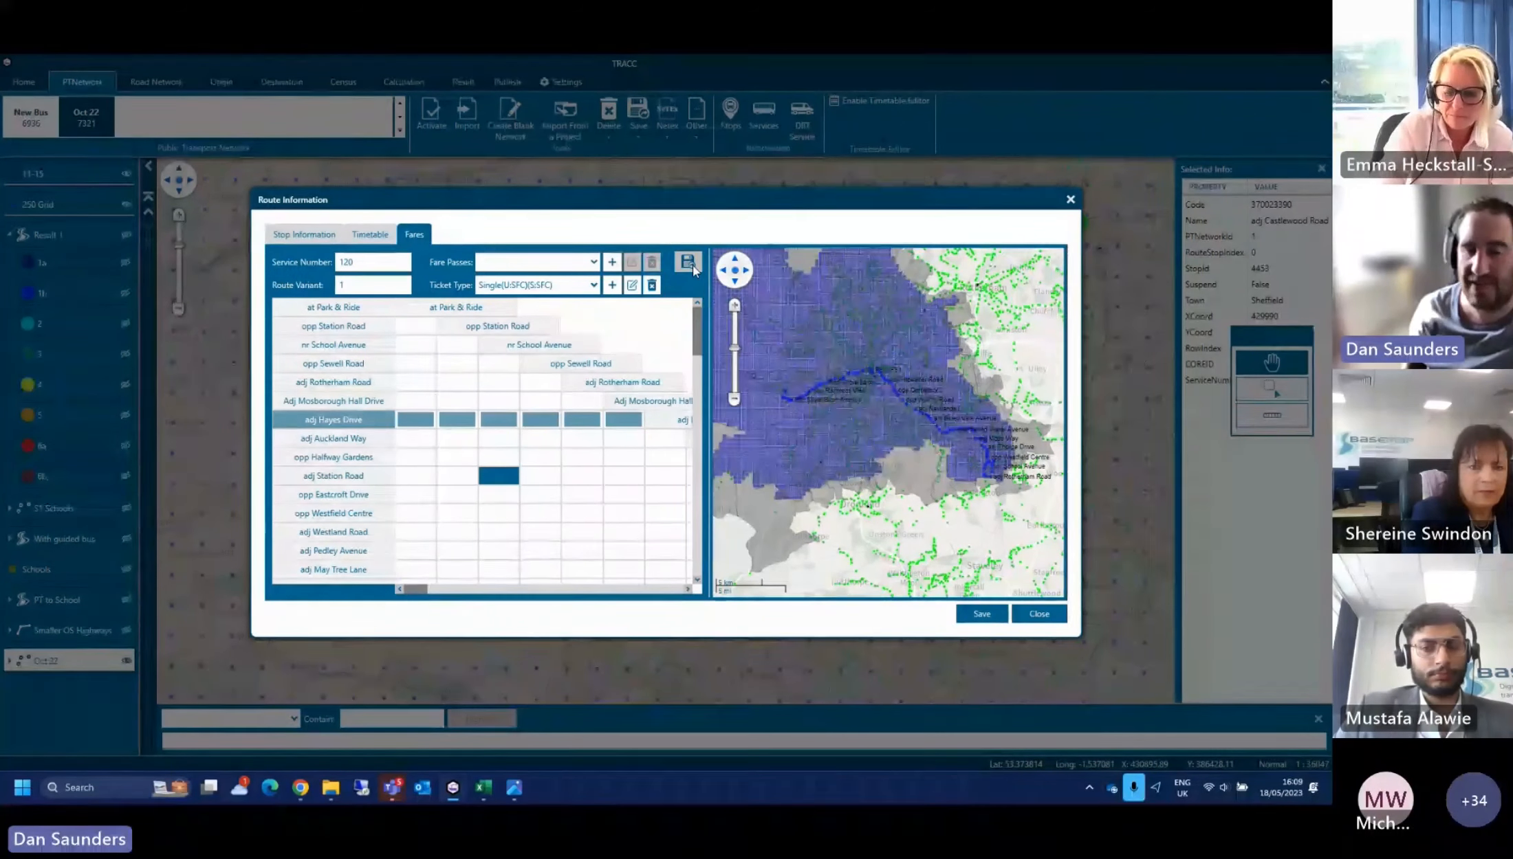
Close the route information, service information and service search windows to return to the network map
click(1029, 613)
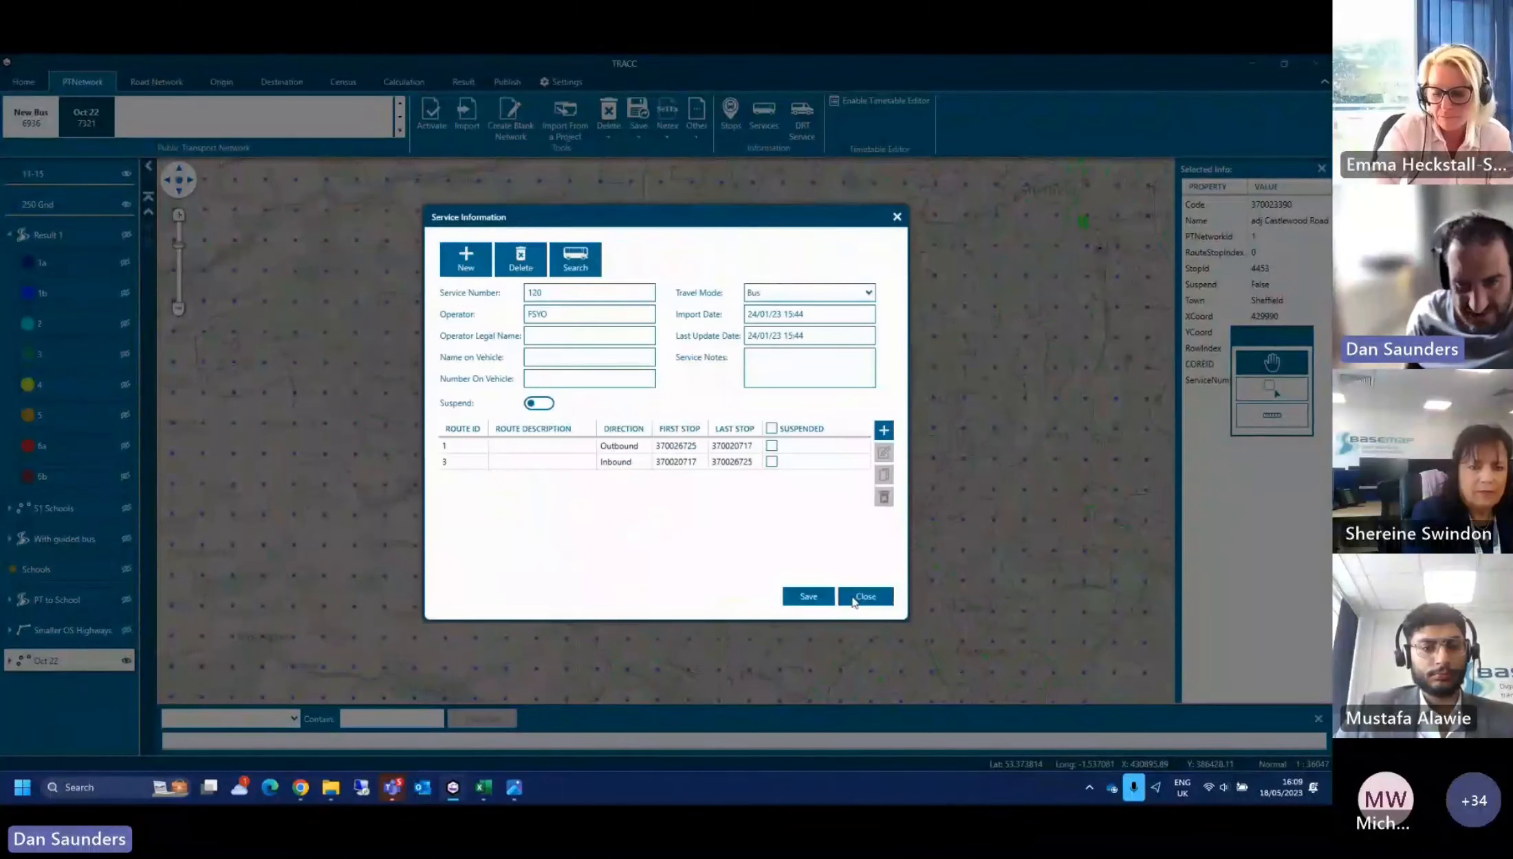
click(852, 602)
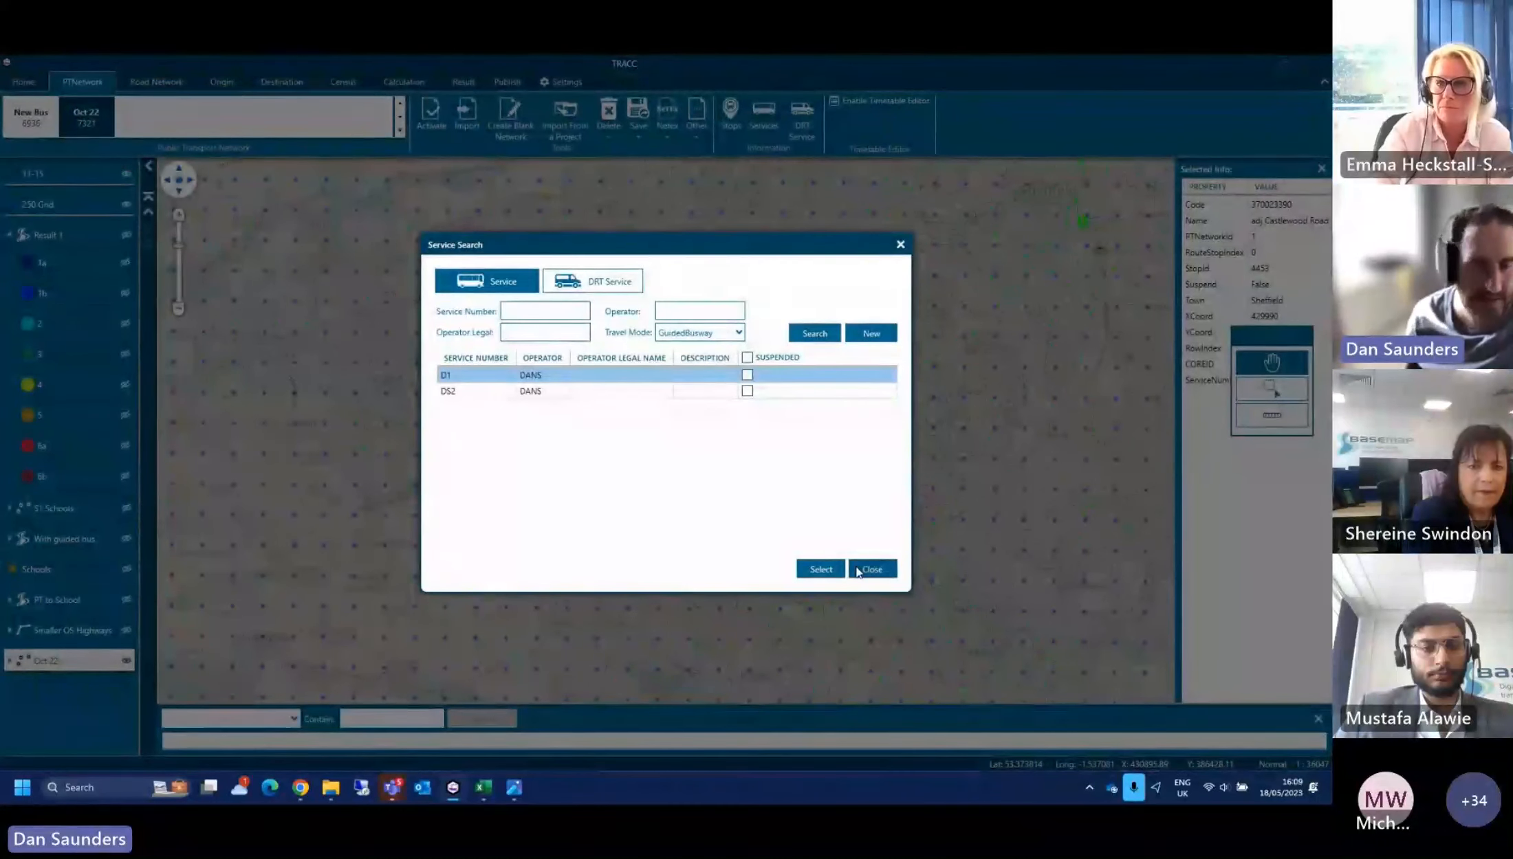
click(858, 570)
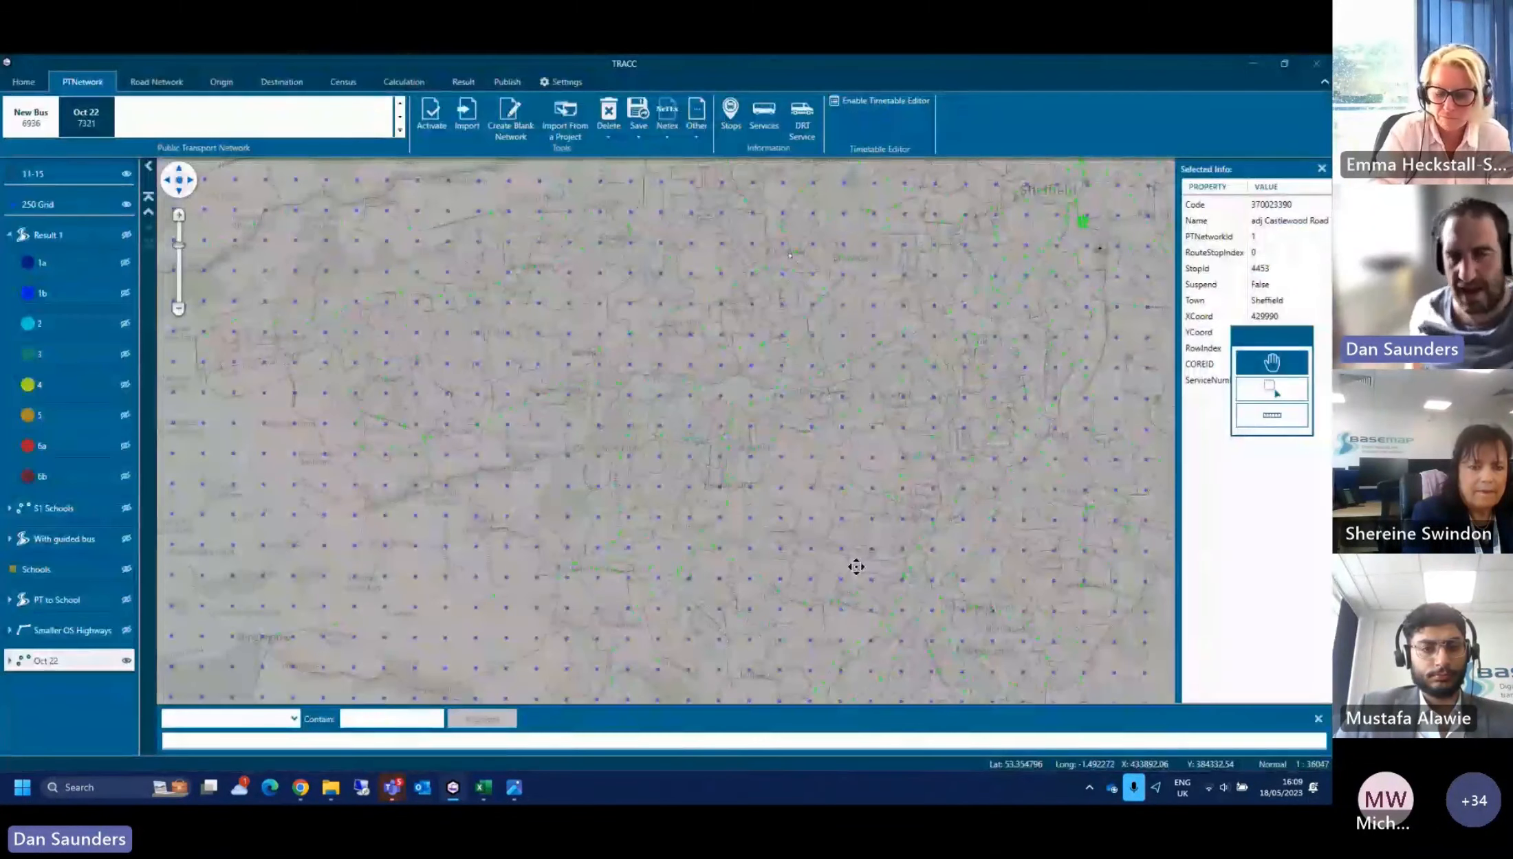